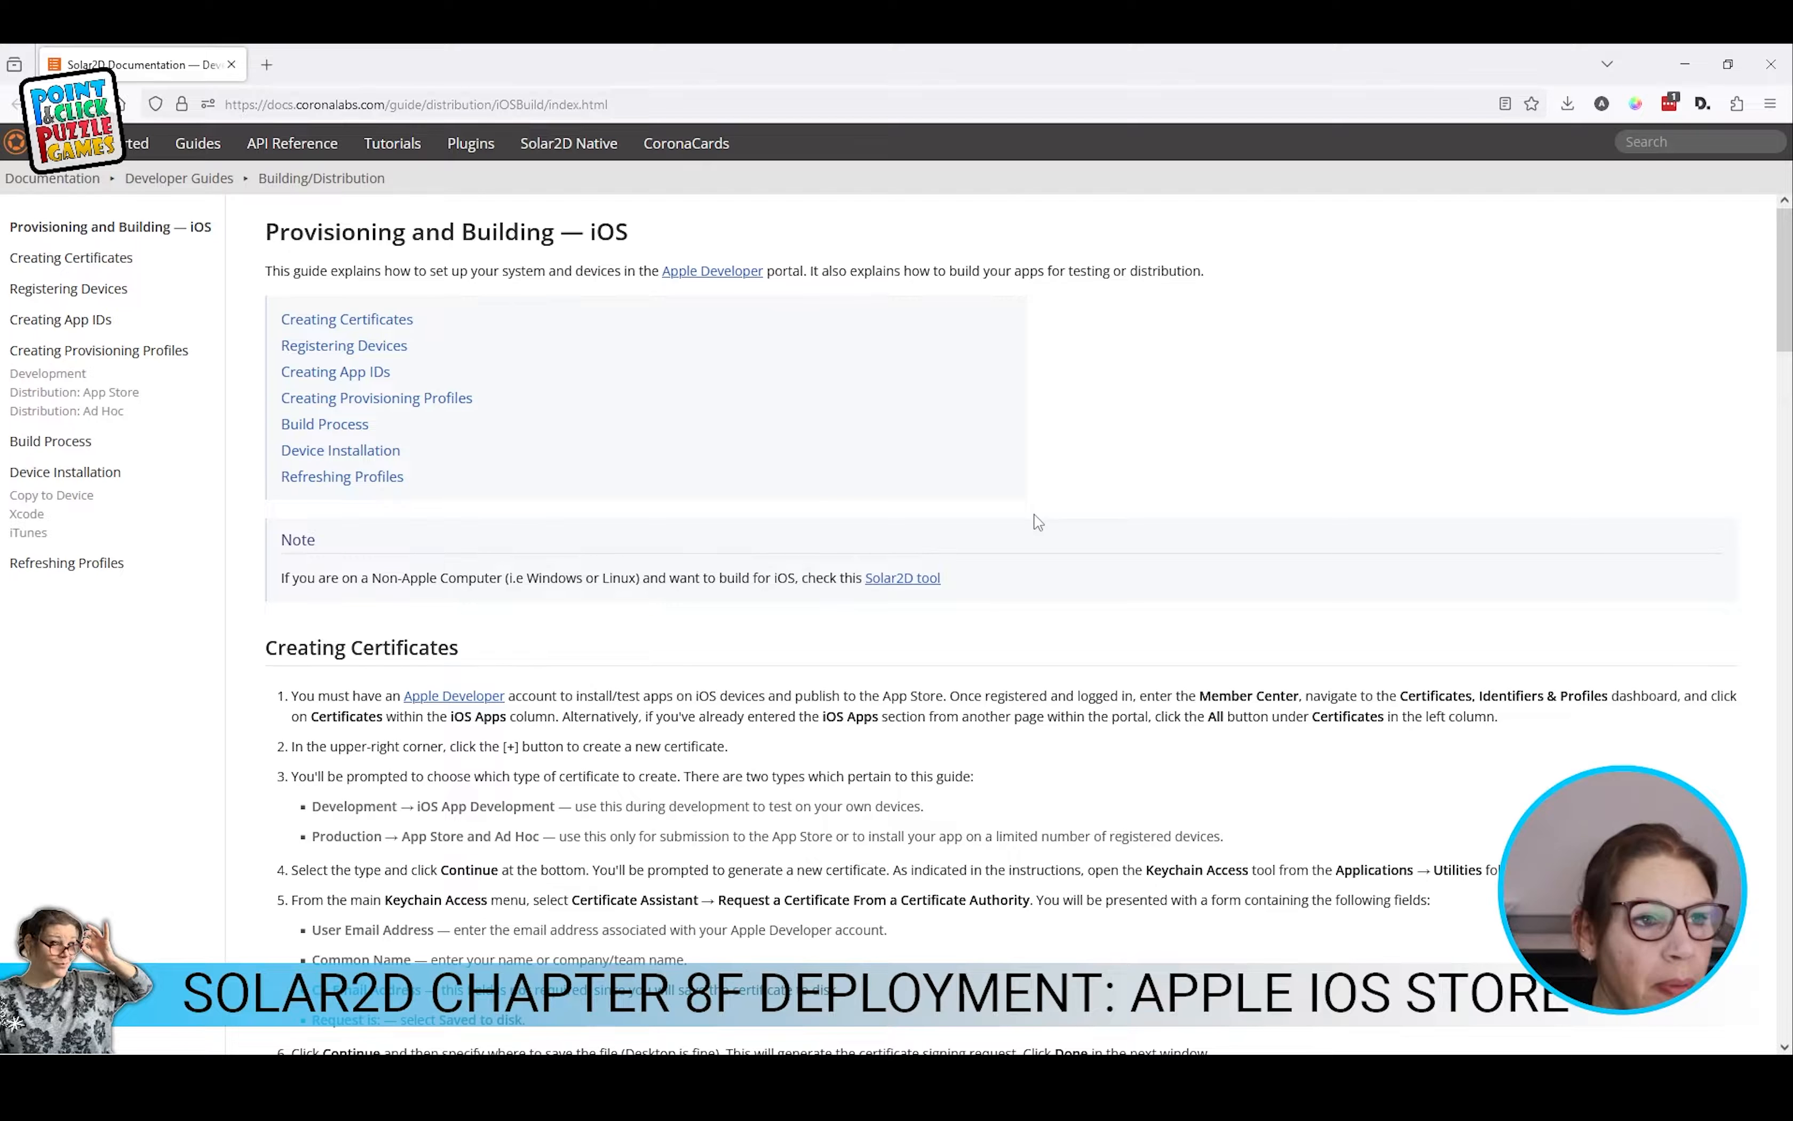
drag(1782, 321, 1781, 392)
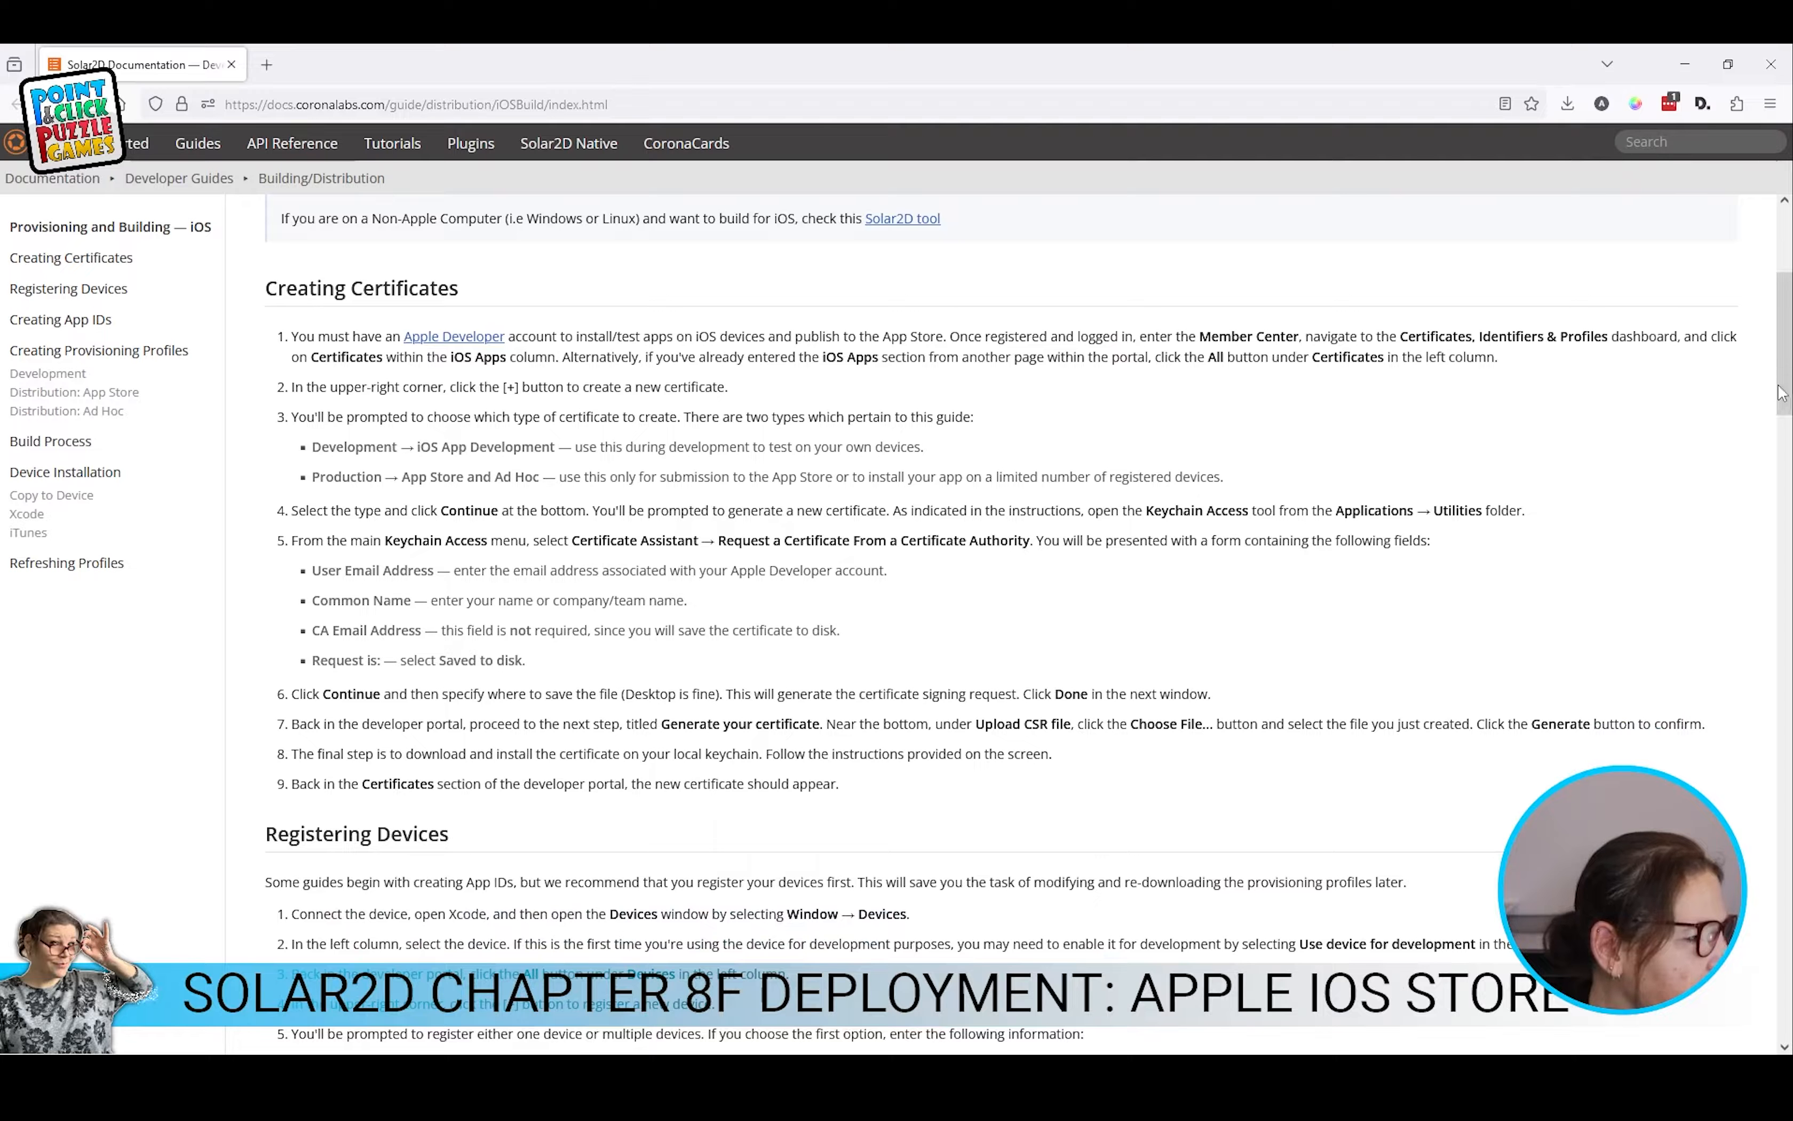
drag(267, 293, 463, 296)
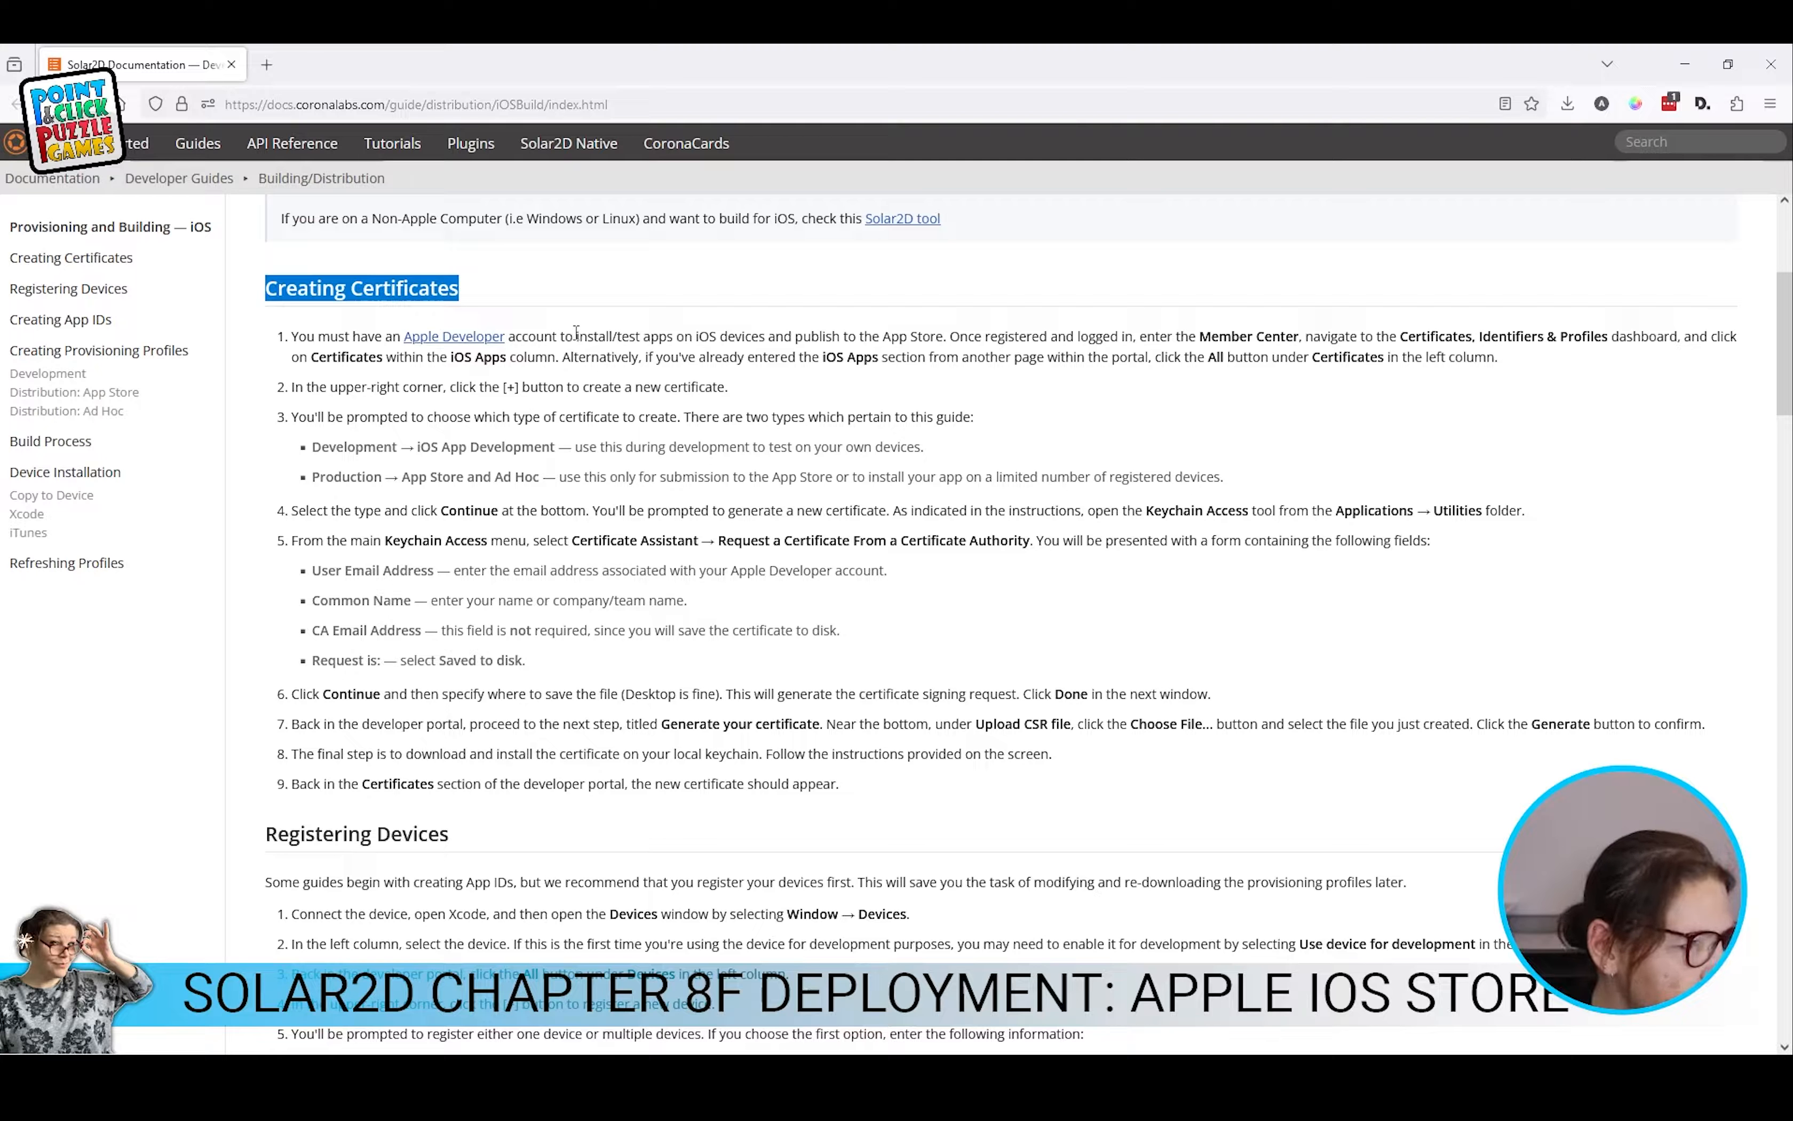
drag(795, 336, 1649, 337)
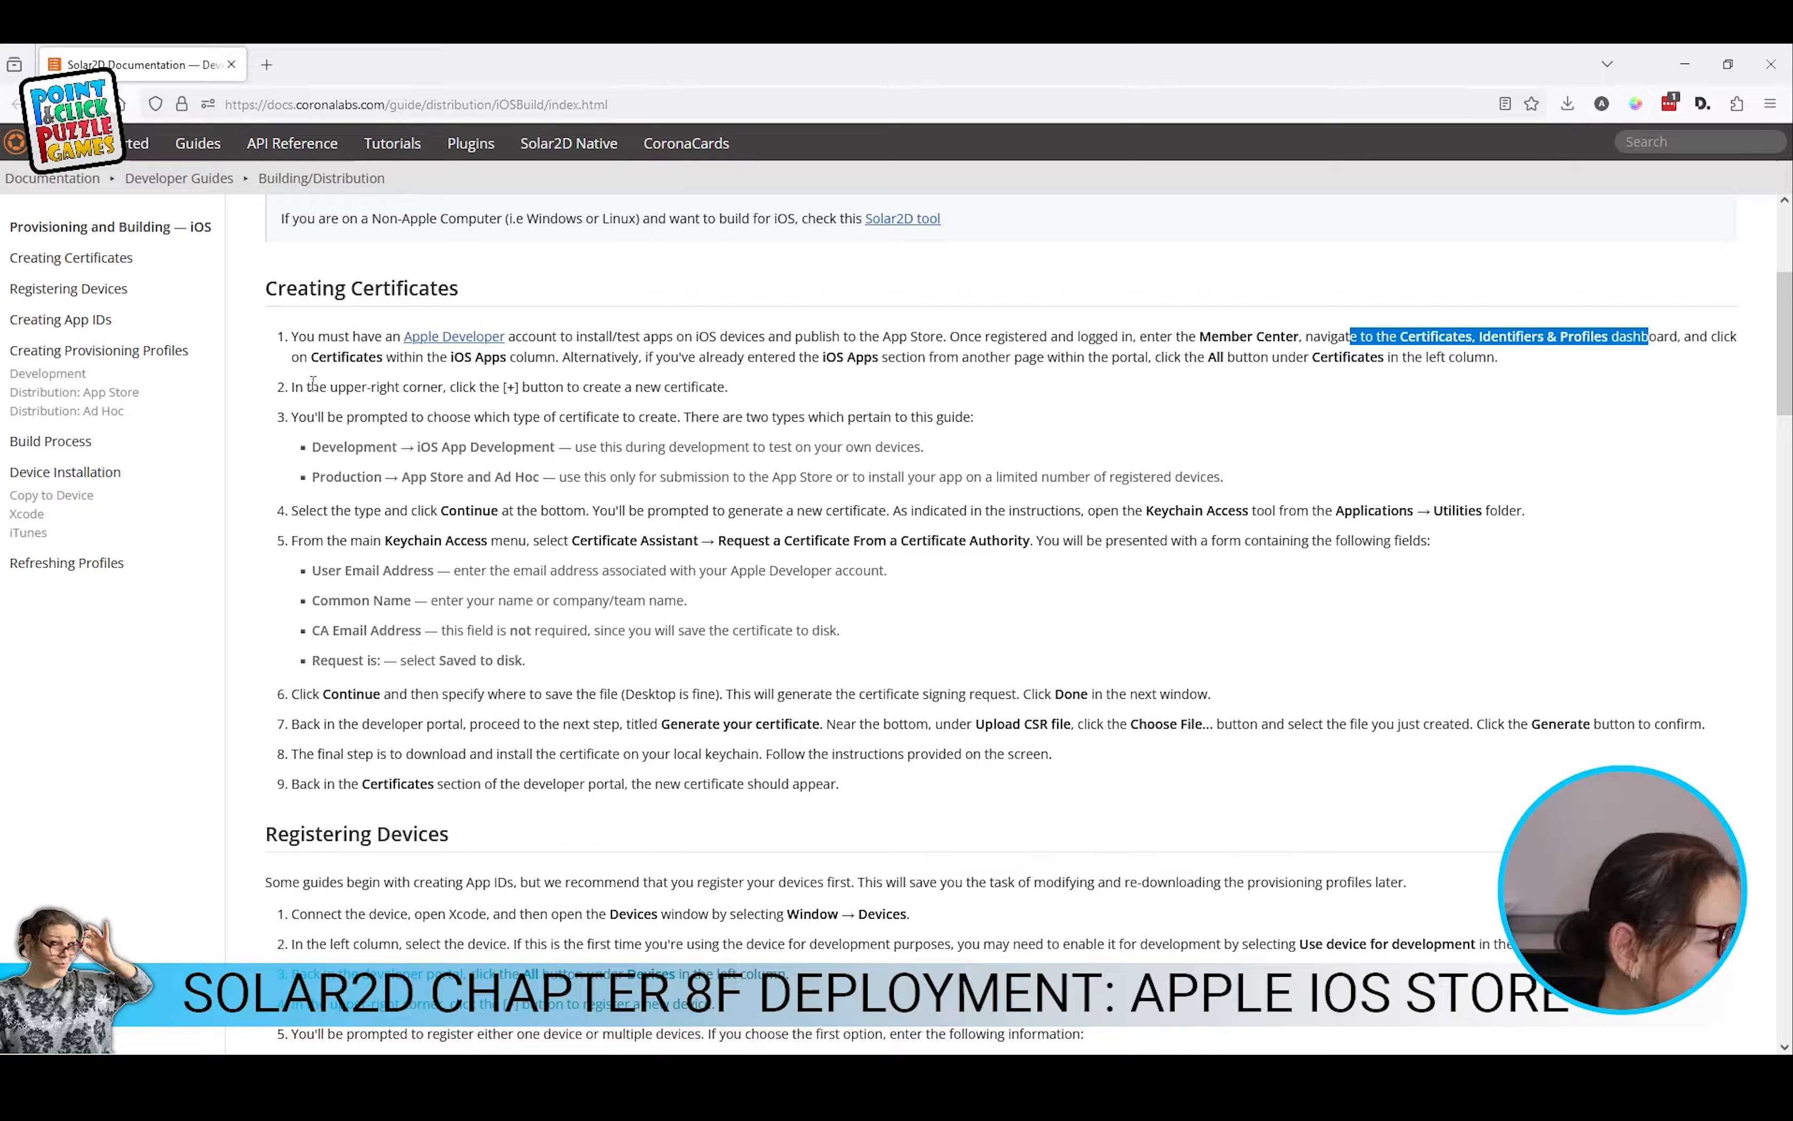
click(341, 443)
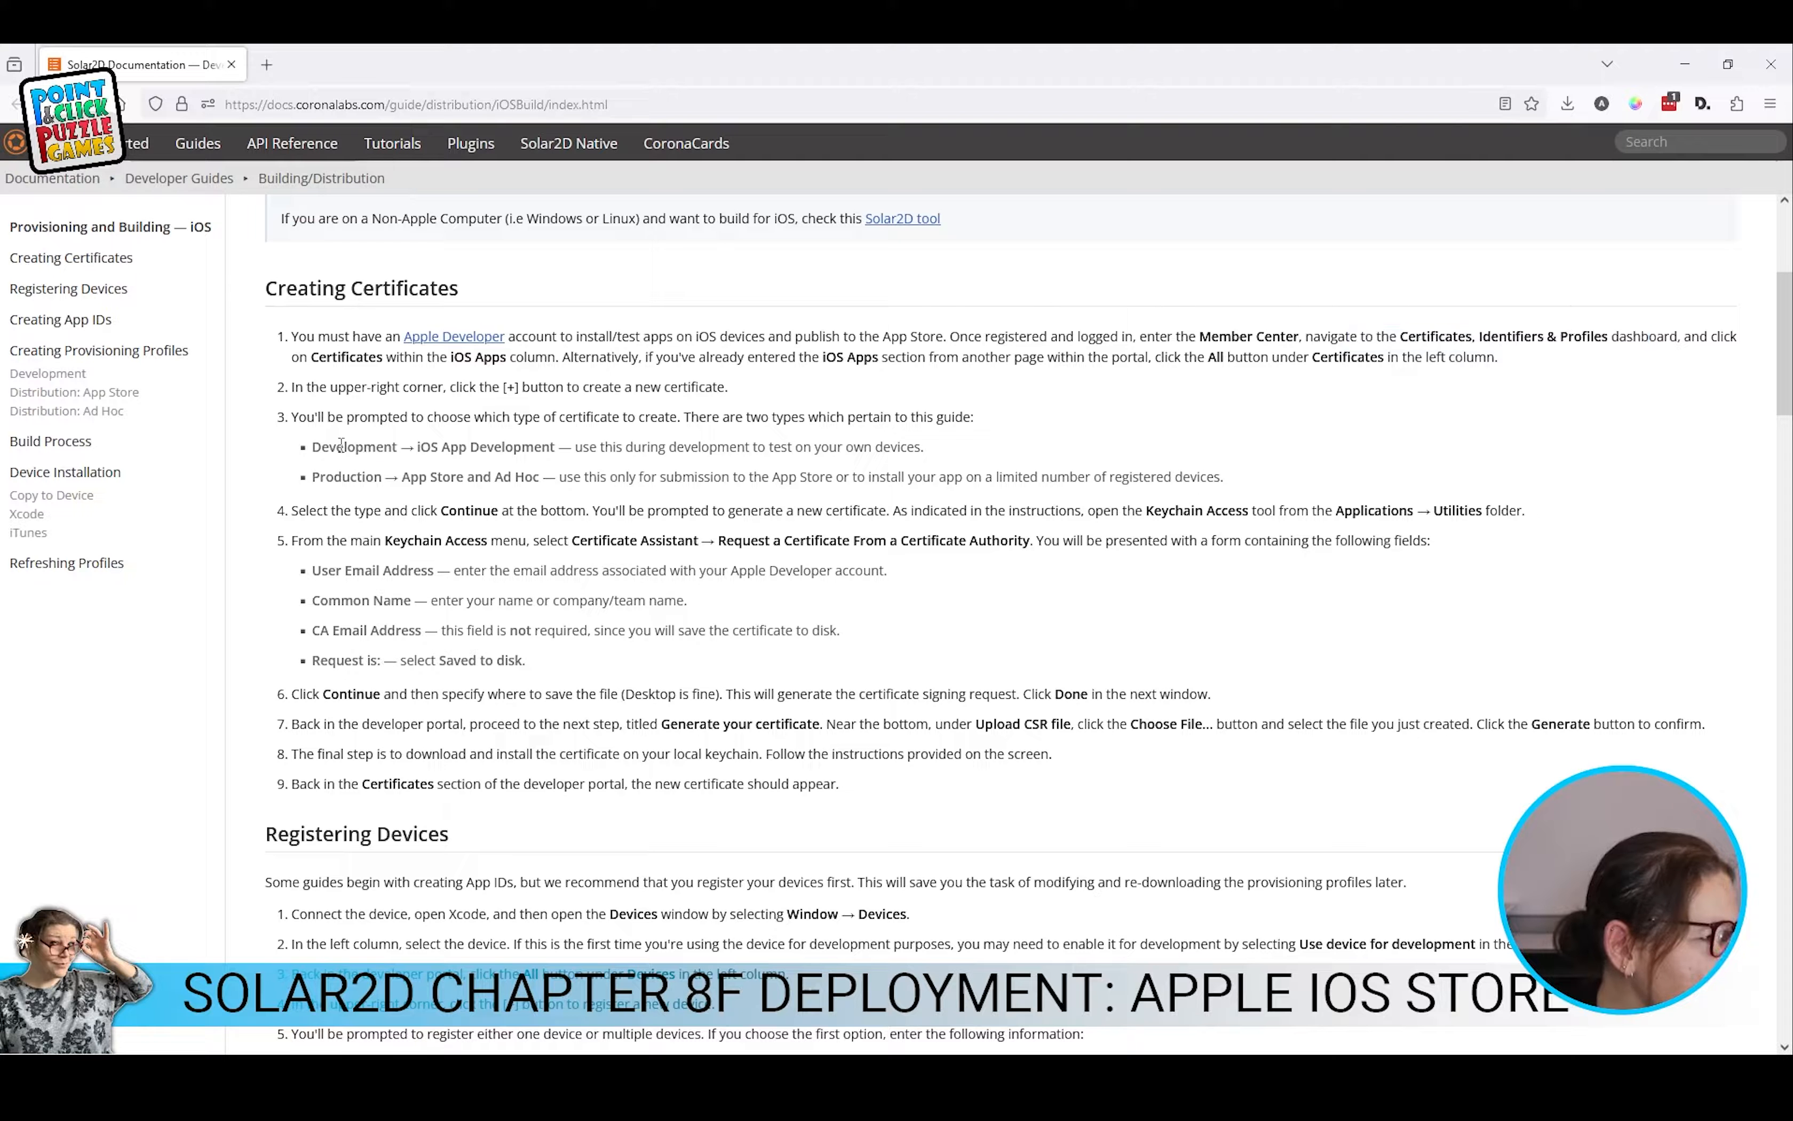
double_click(341, 444)
double_click(343, 477)
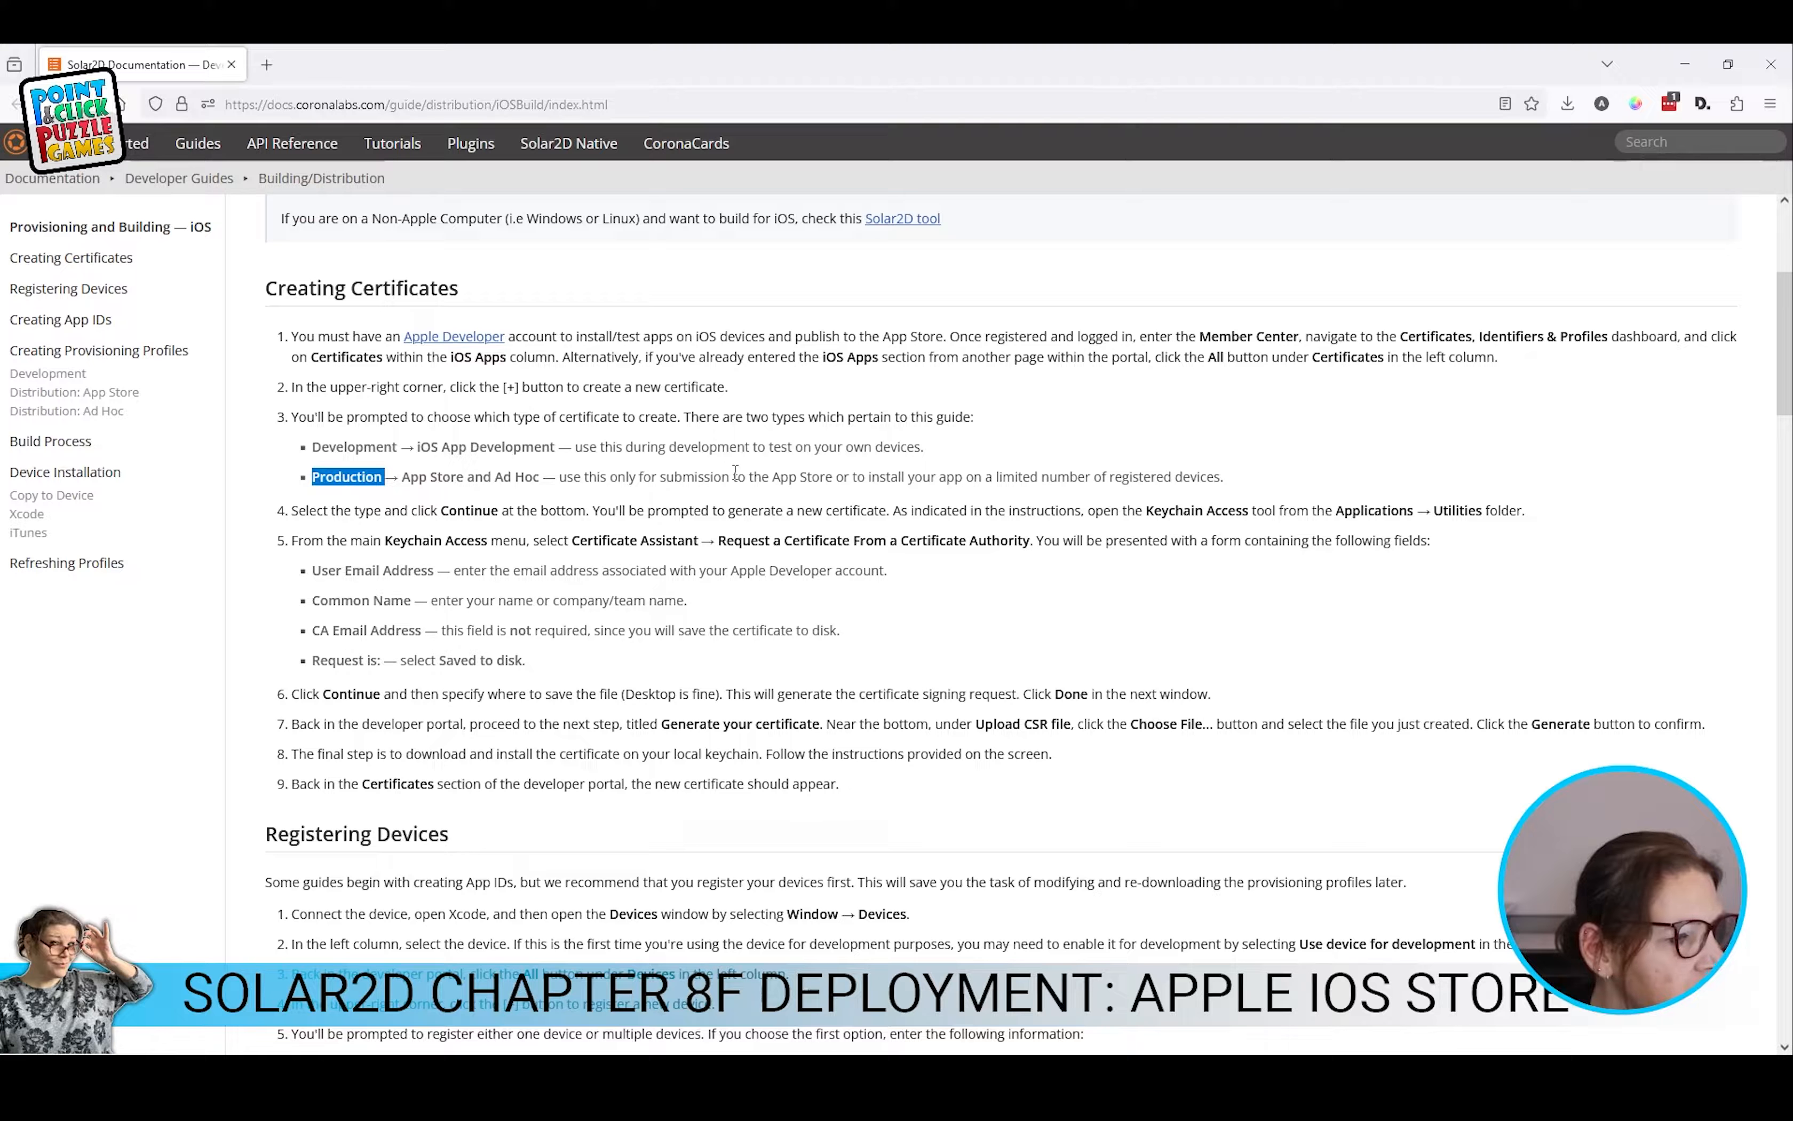
double_click(697, 448)
double_click(694, 477)
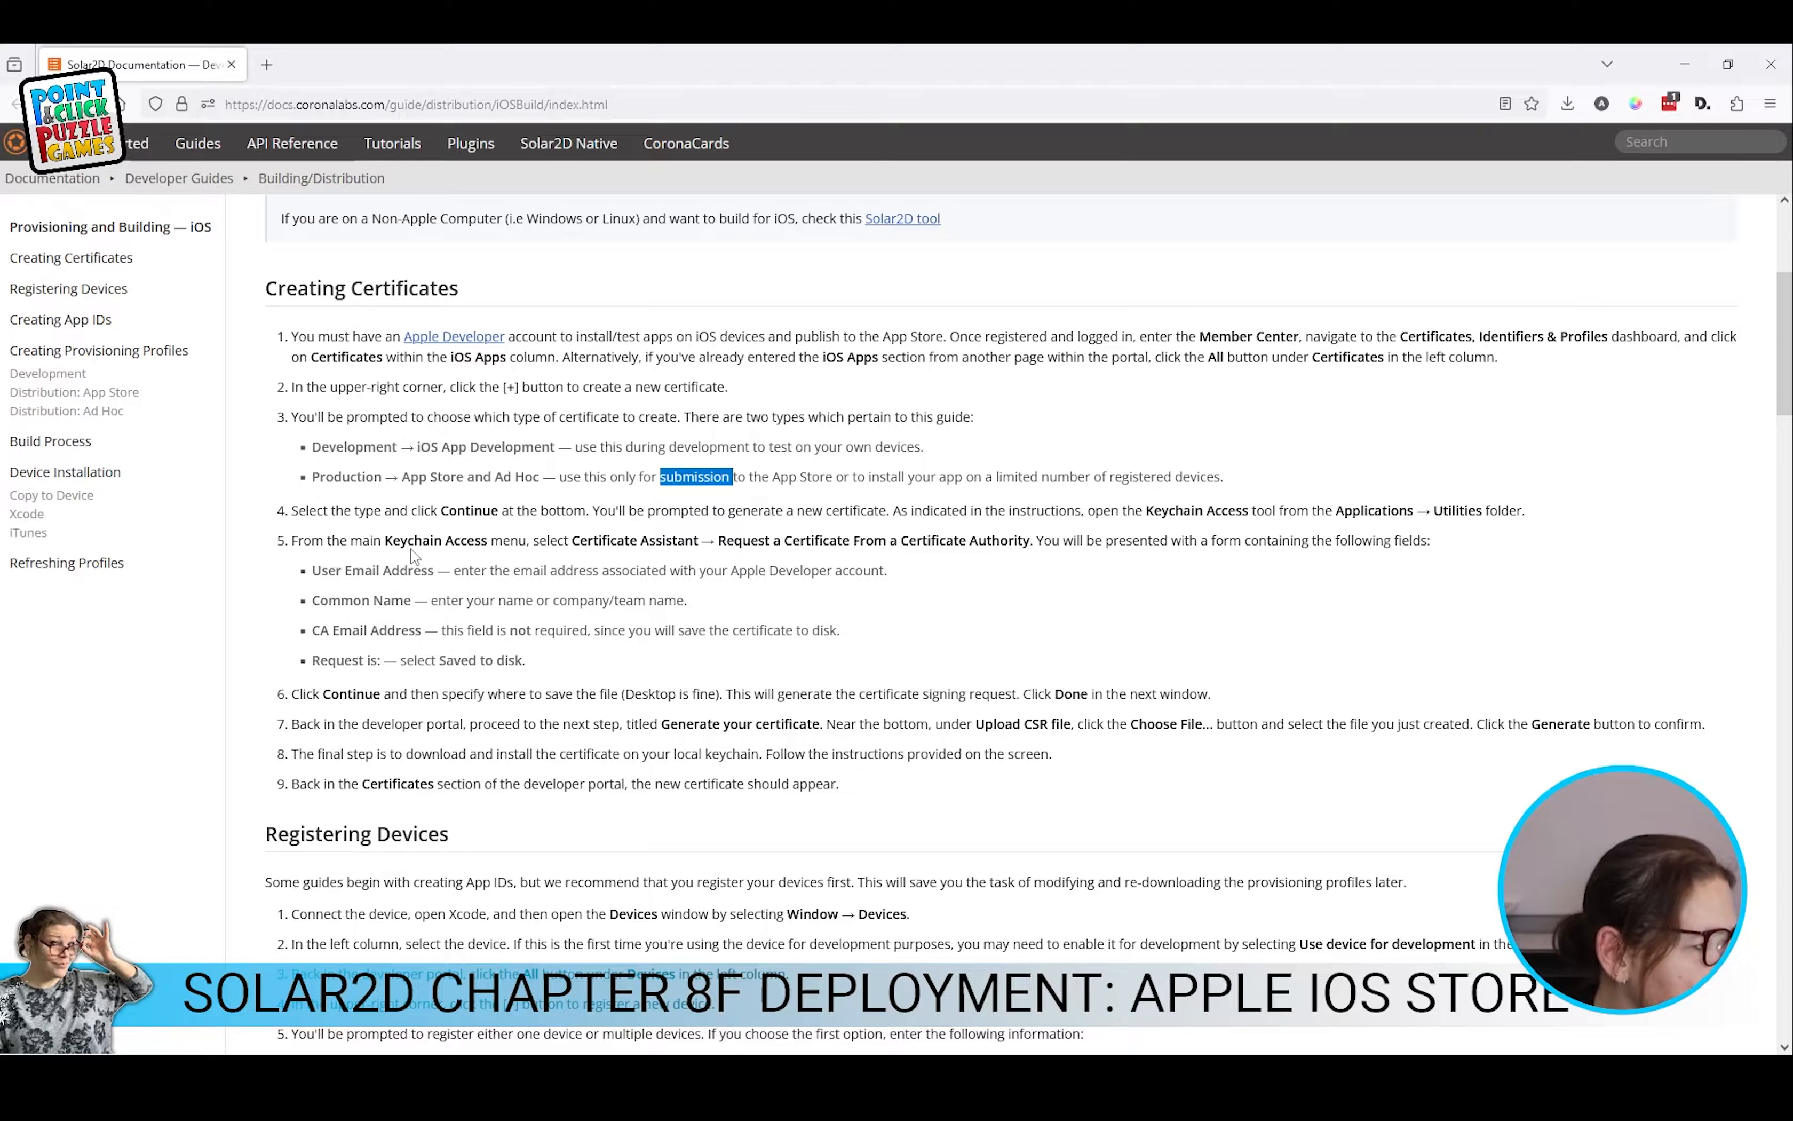
drag(1145, 511, 1276, 510)
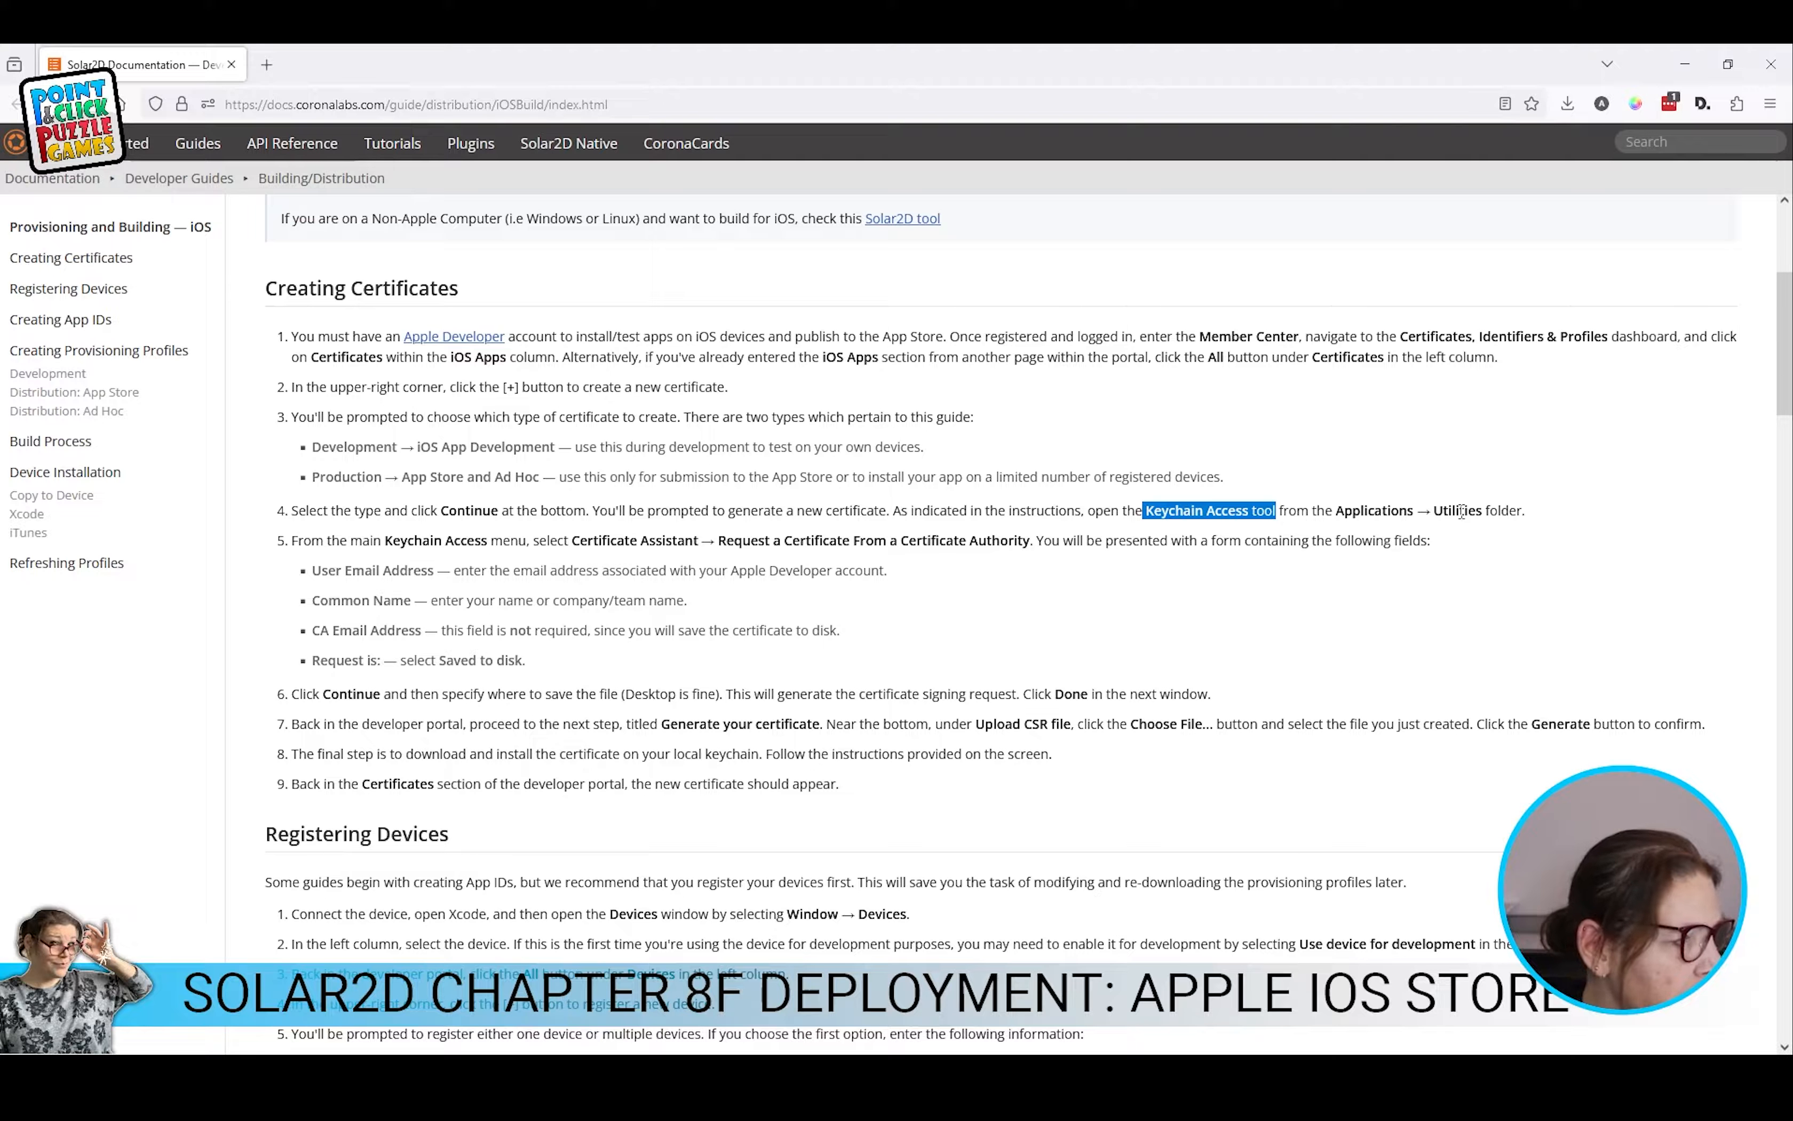
click(591, 547)
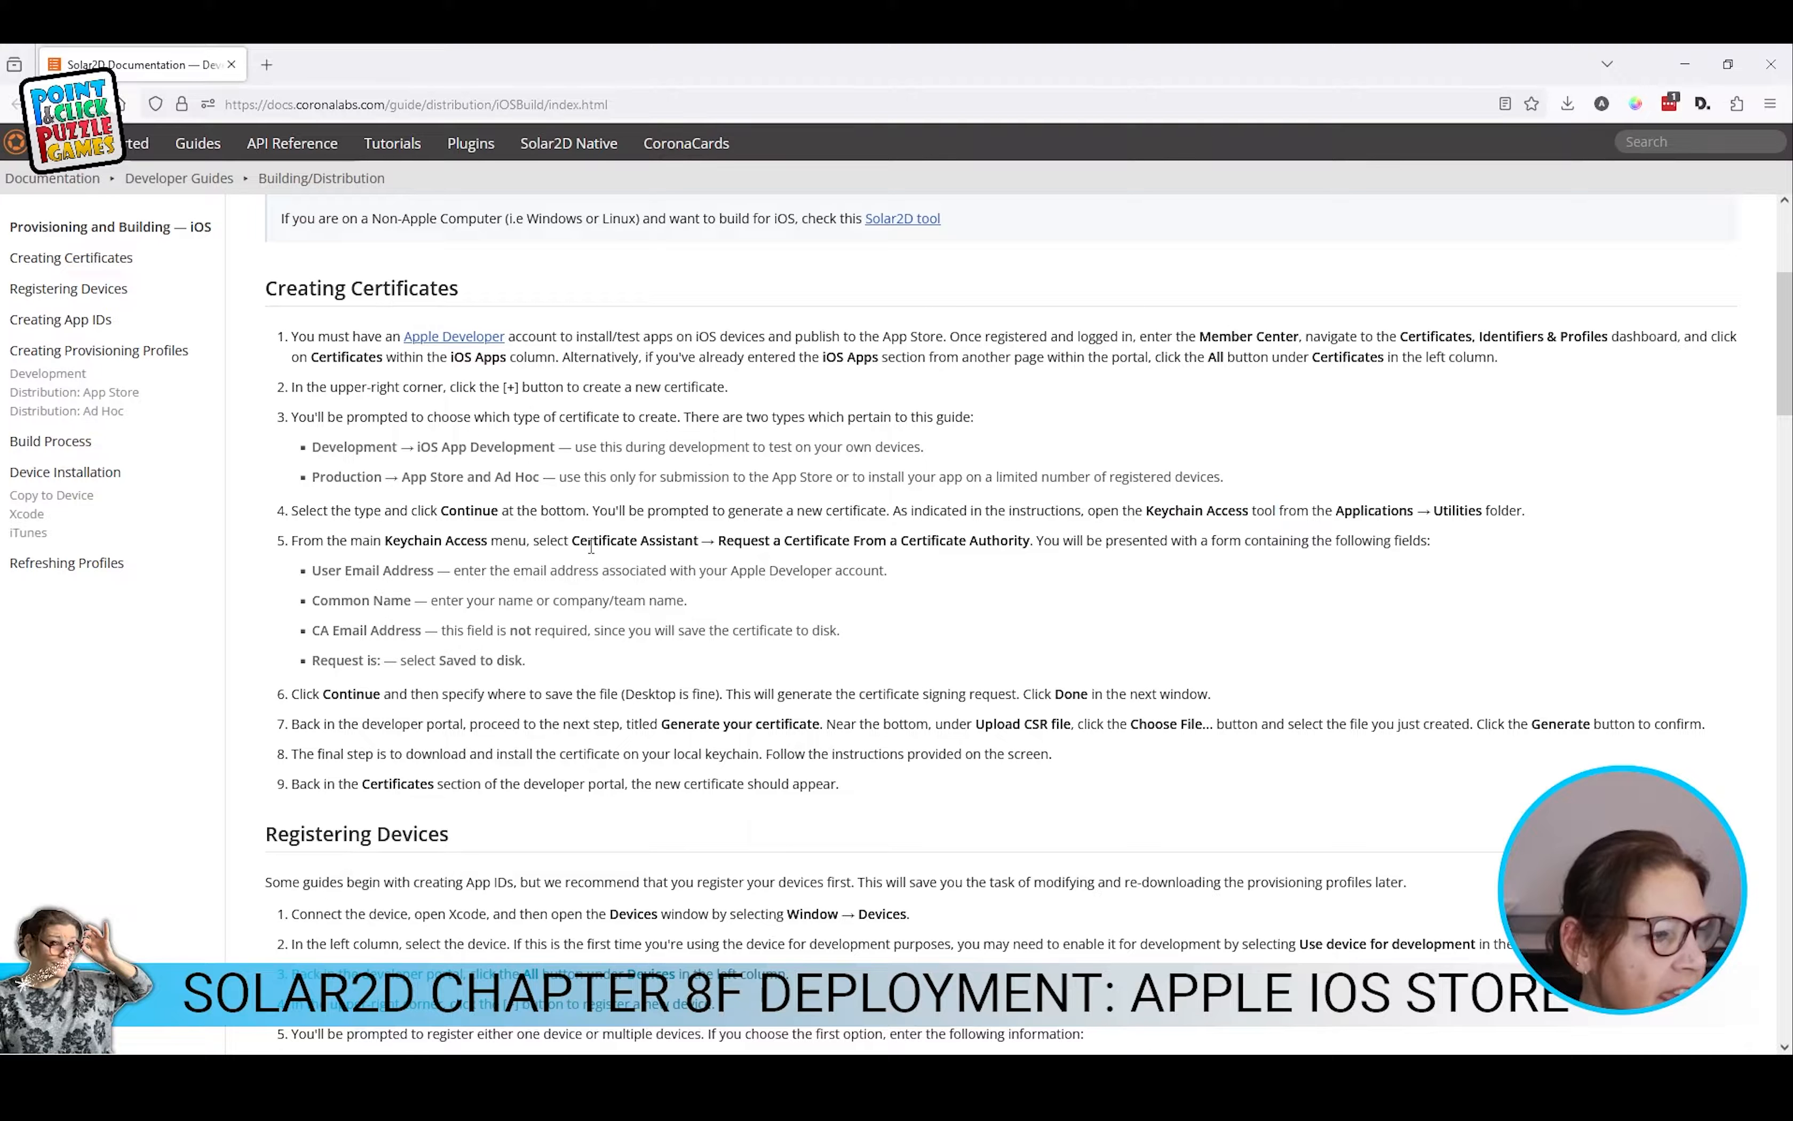
drag(591, 546, 700, 545)
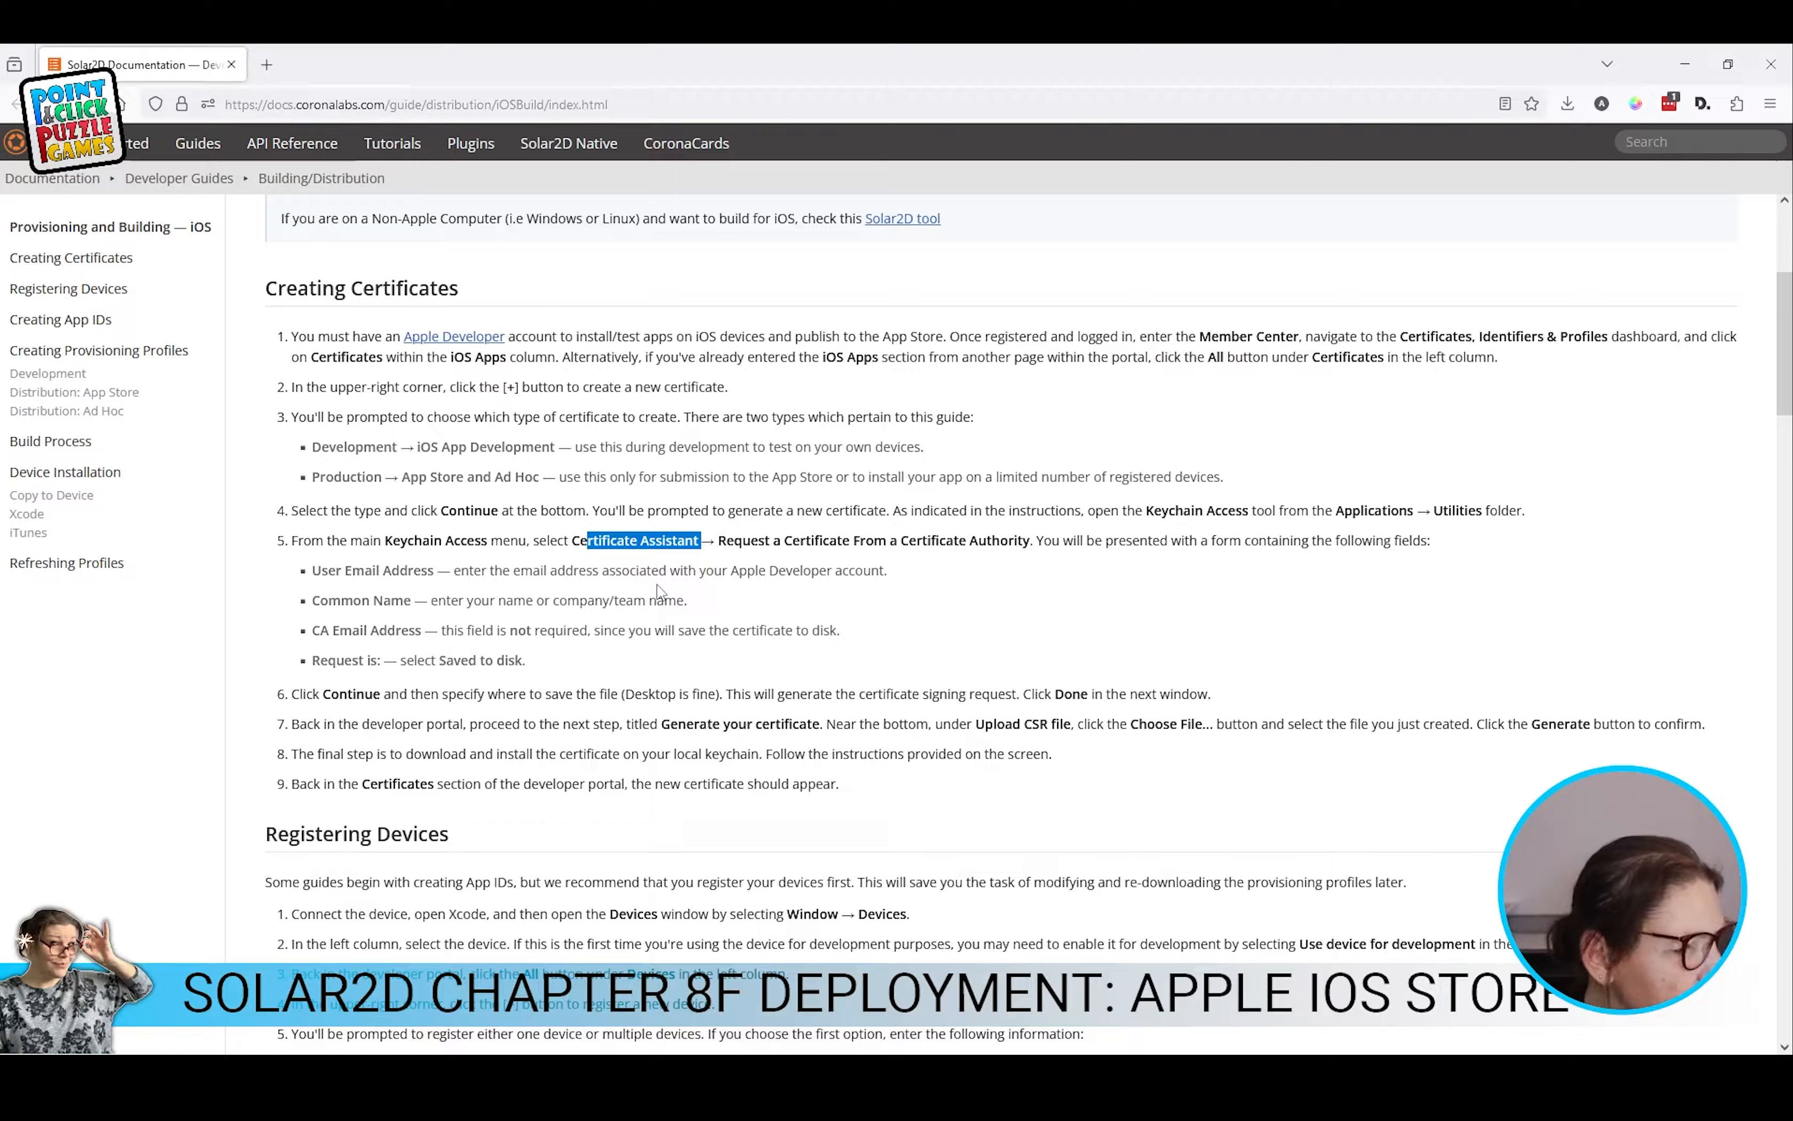
scroll(658, 591, down, 5)
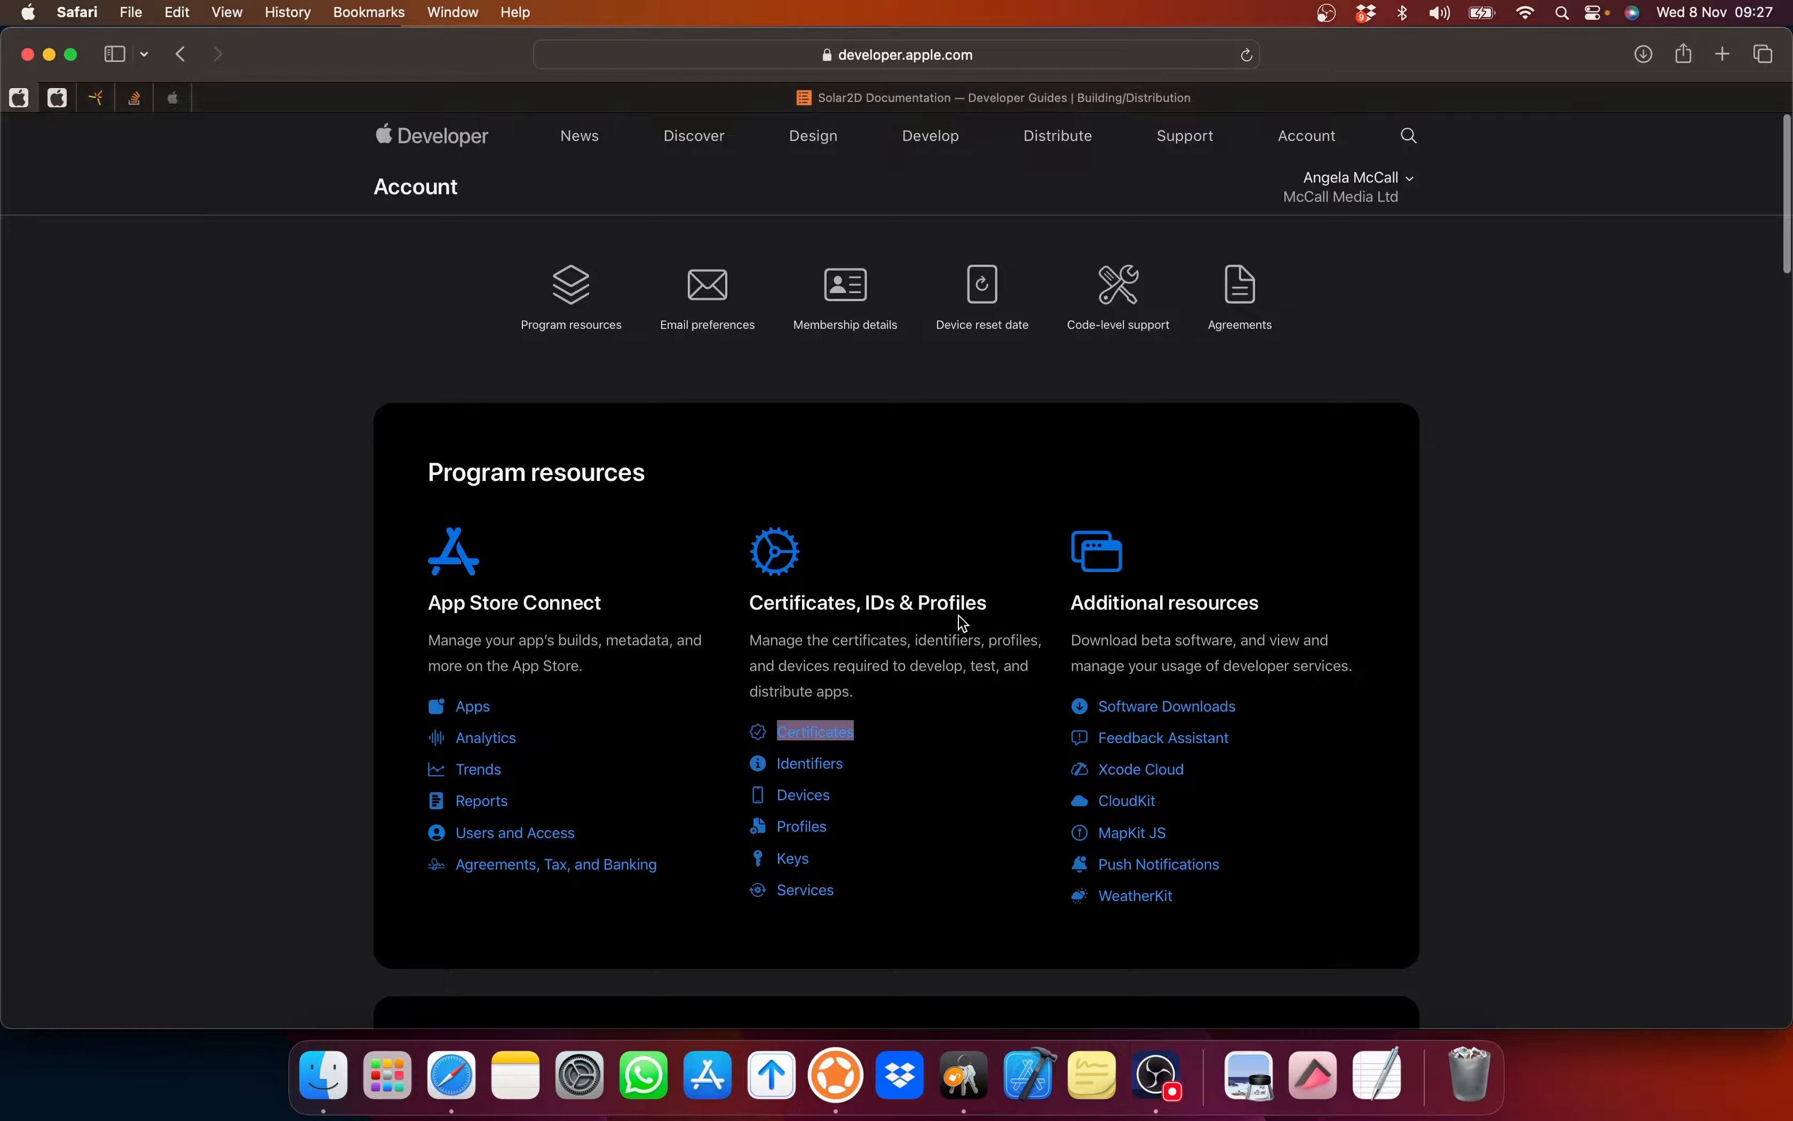
Step: Check the still-empty Certificates list in the developer portal, then return to the Solar2D guide
click(808, 733)
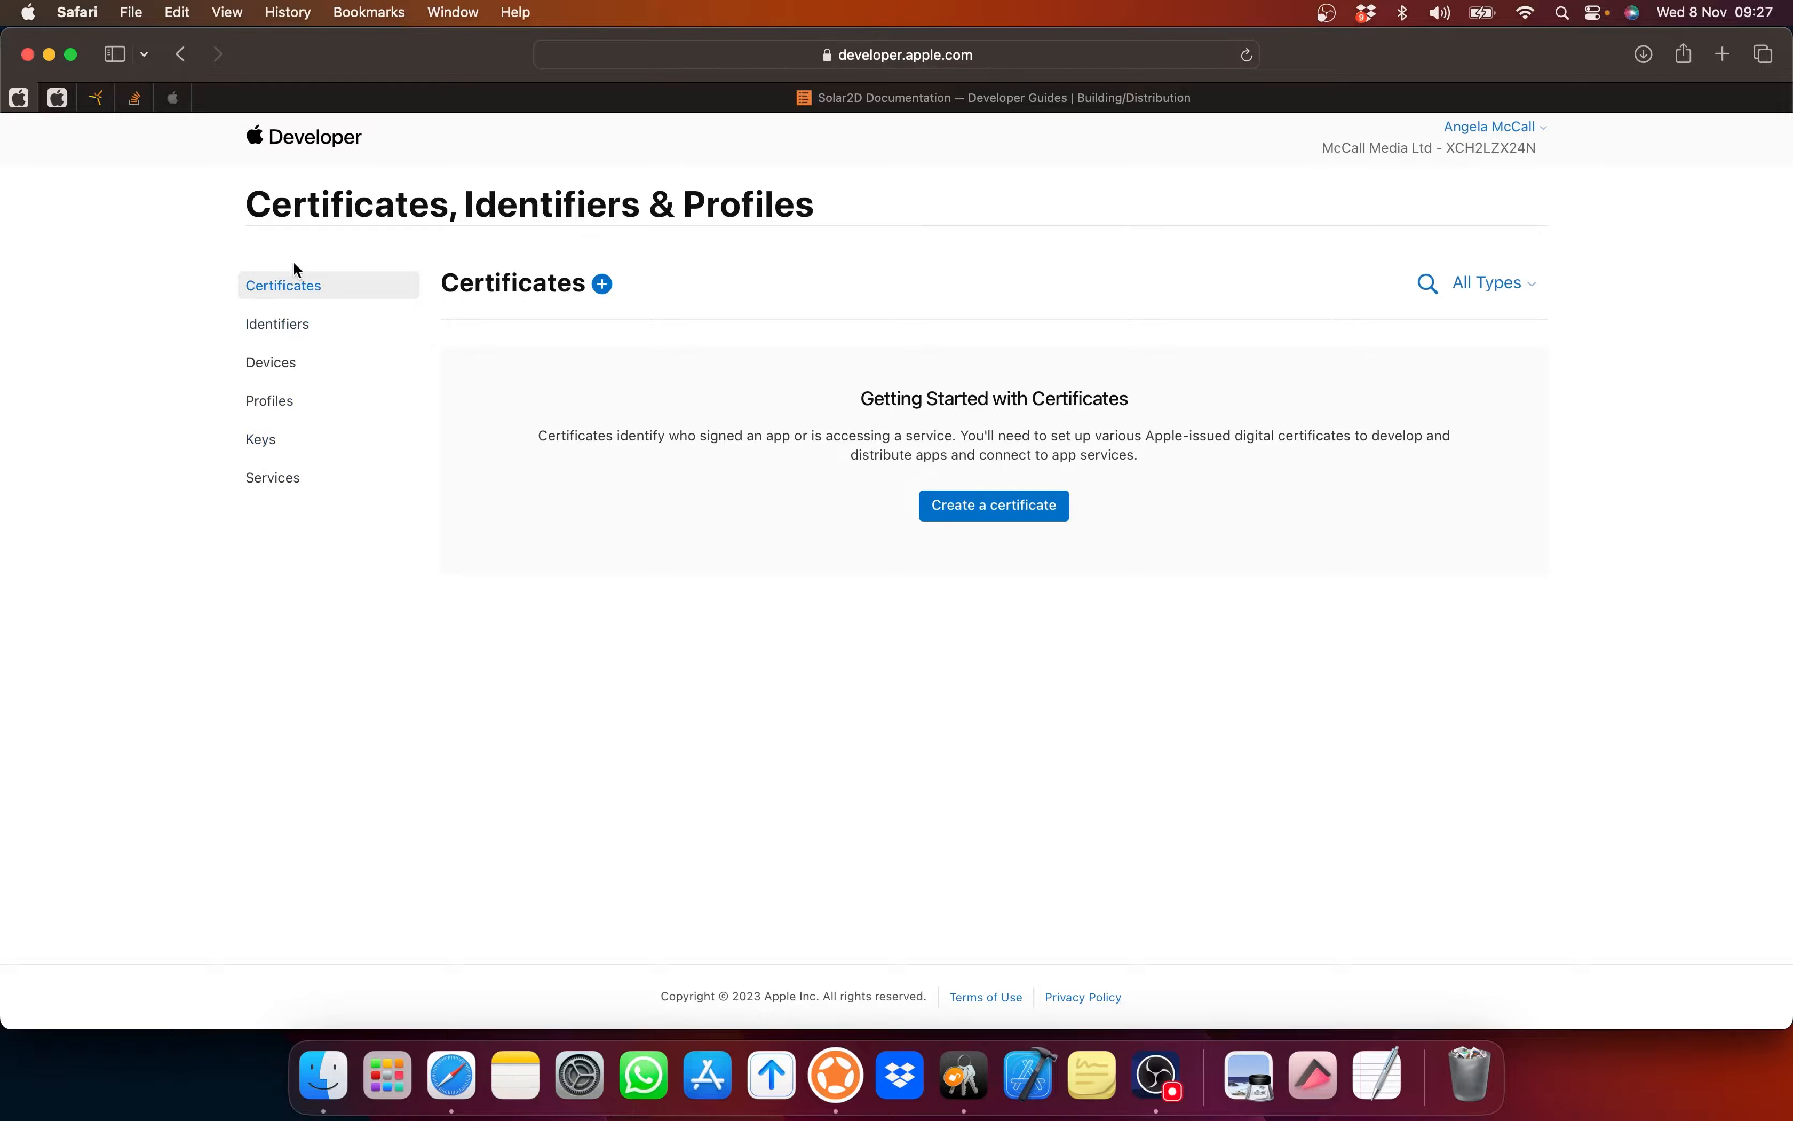
click(824, 101)
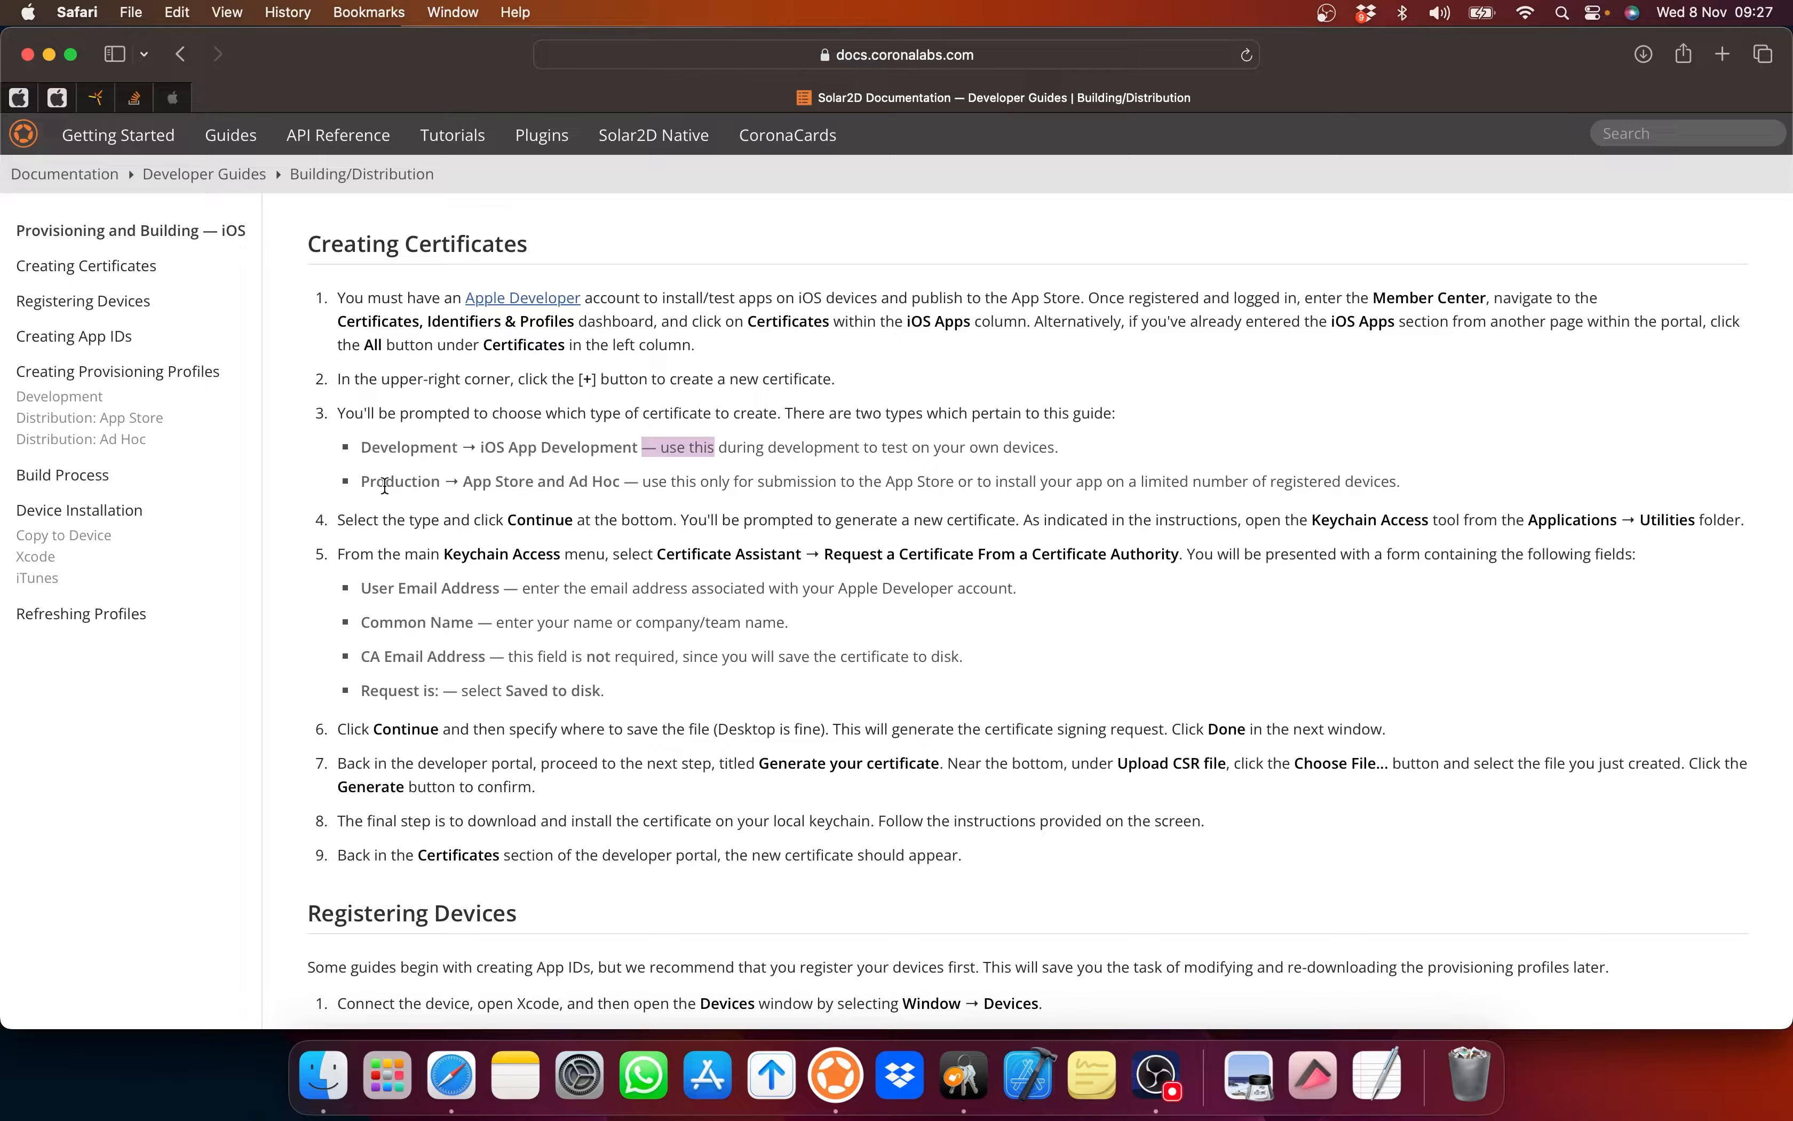
drag(756, 481, 949, 481)
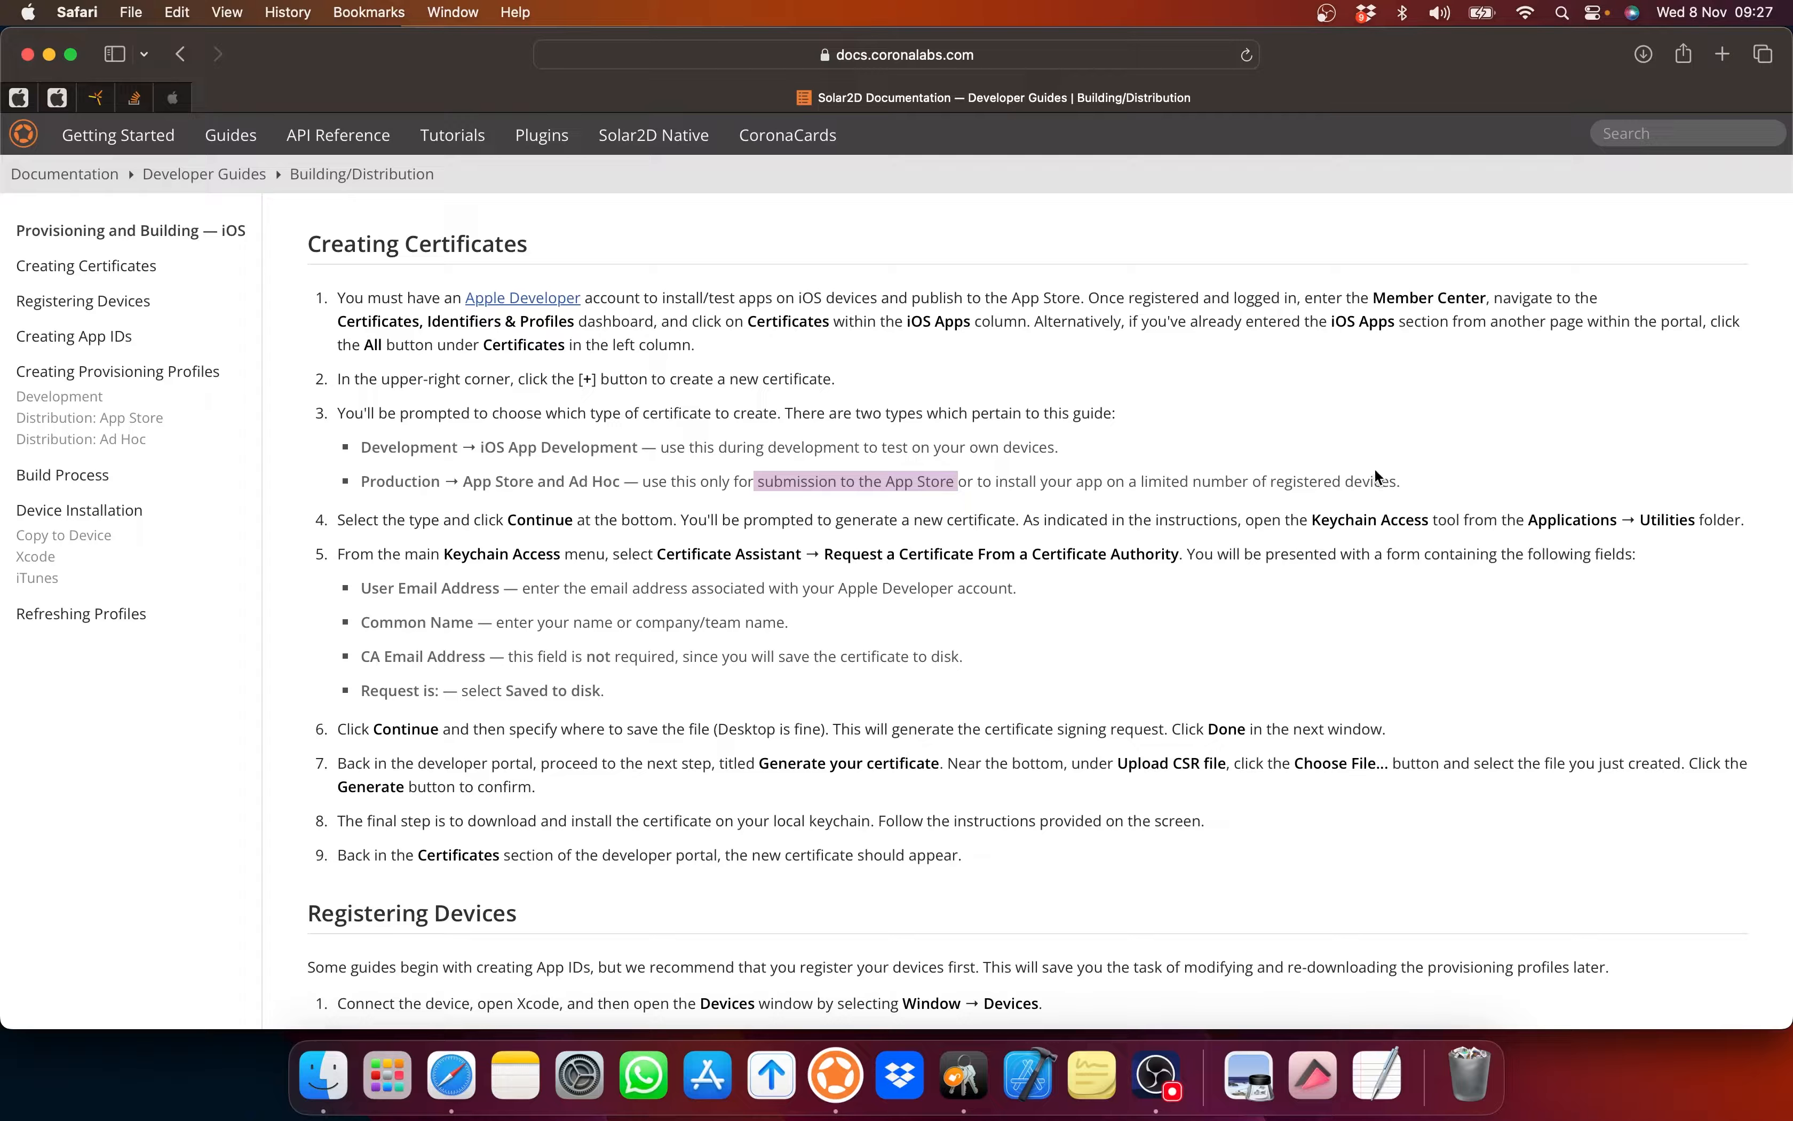
drag(1396, 481, 1137, 481)
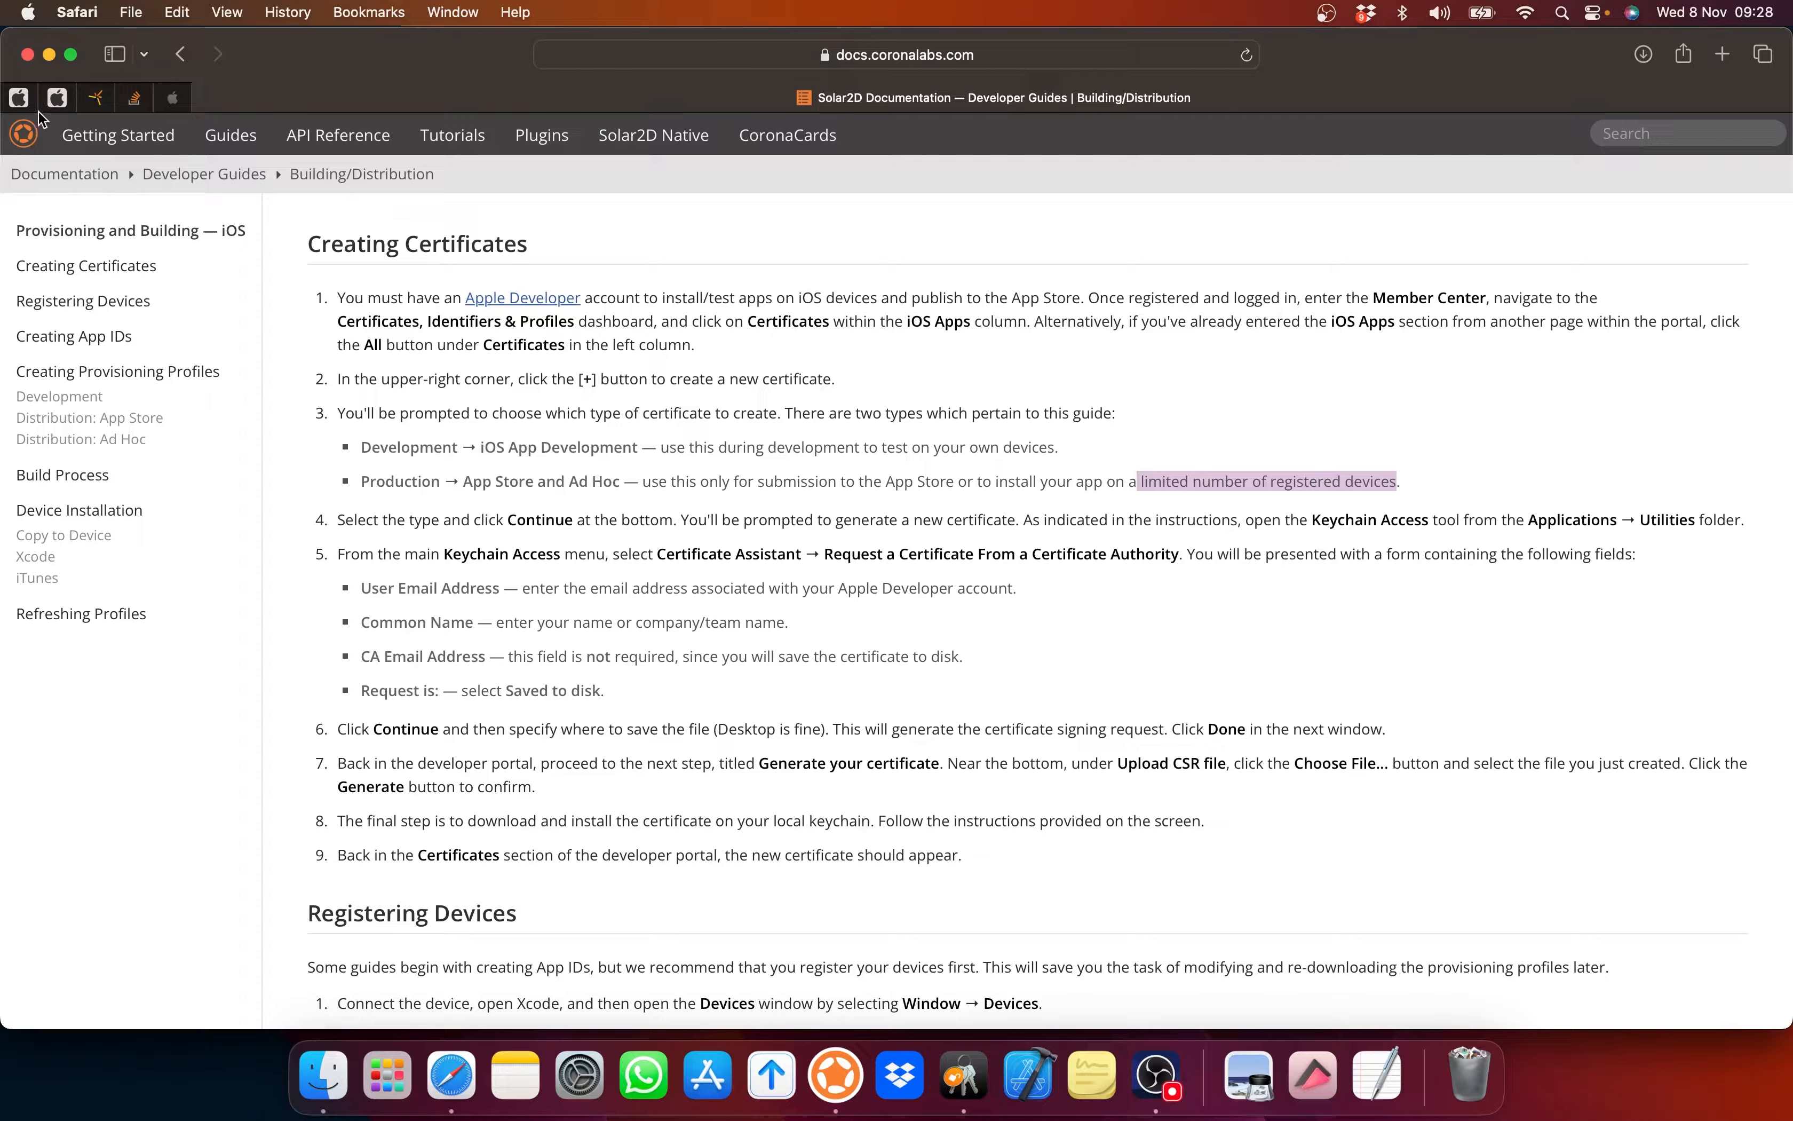
Step: Start a new iOS Distribution (App Store and Ad Hoc) certificate and reach the signing-request upload step
click(19, 97)
click(1000, 507)
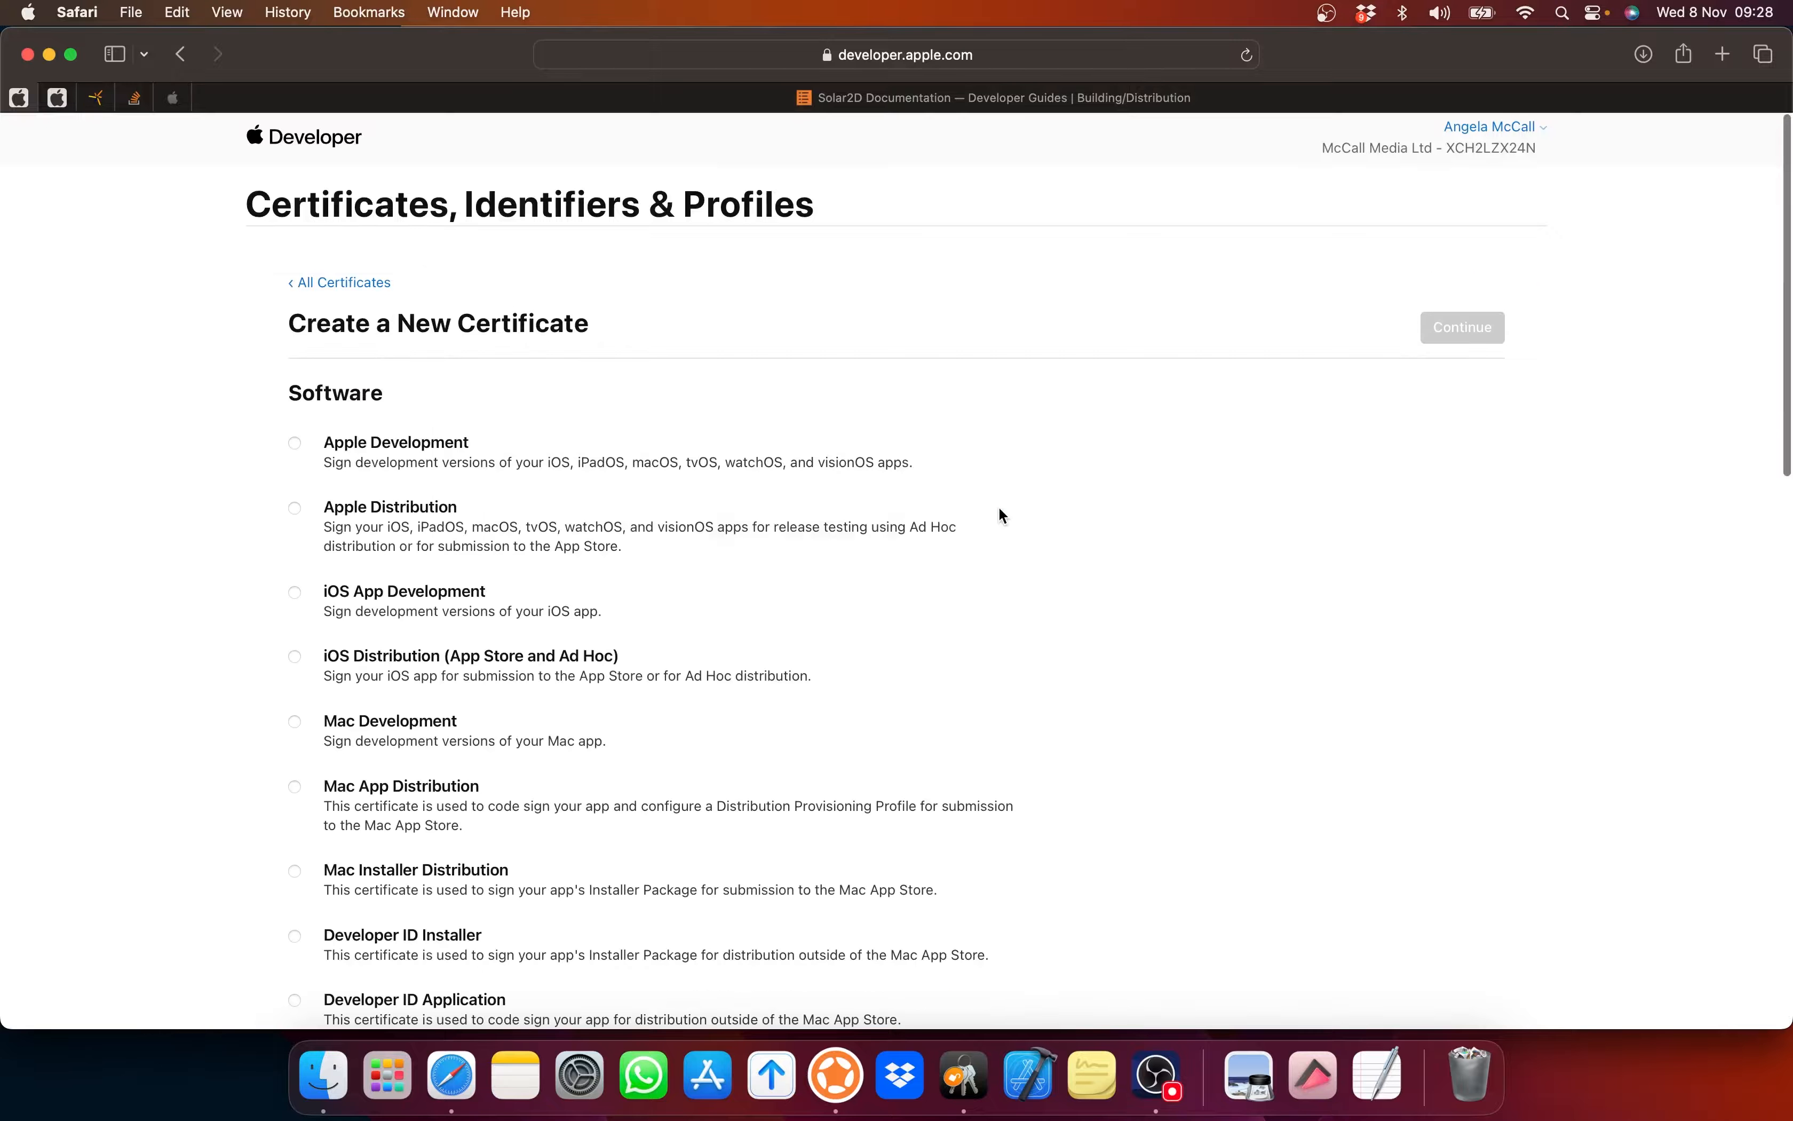
click(294, 658)
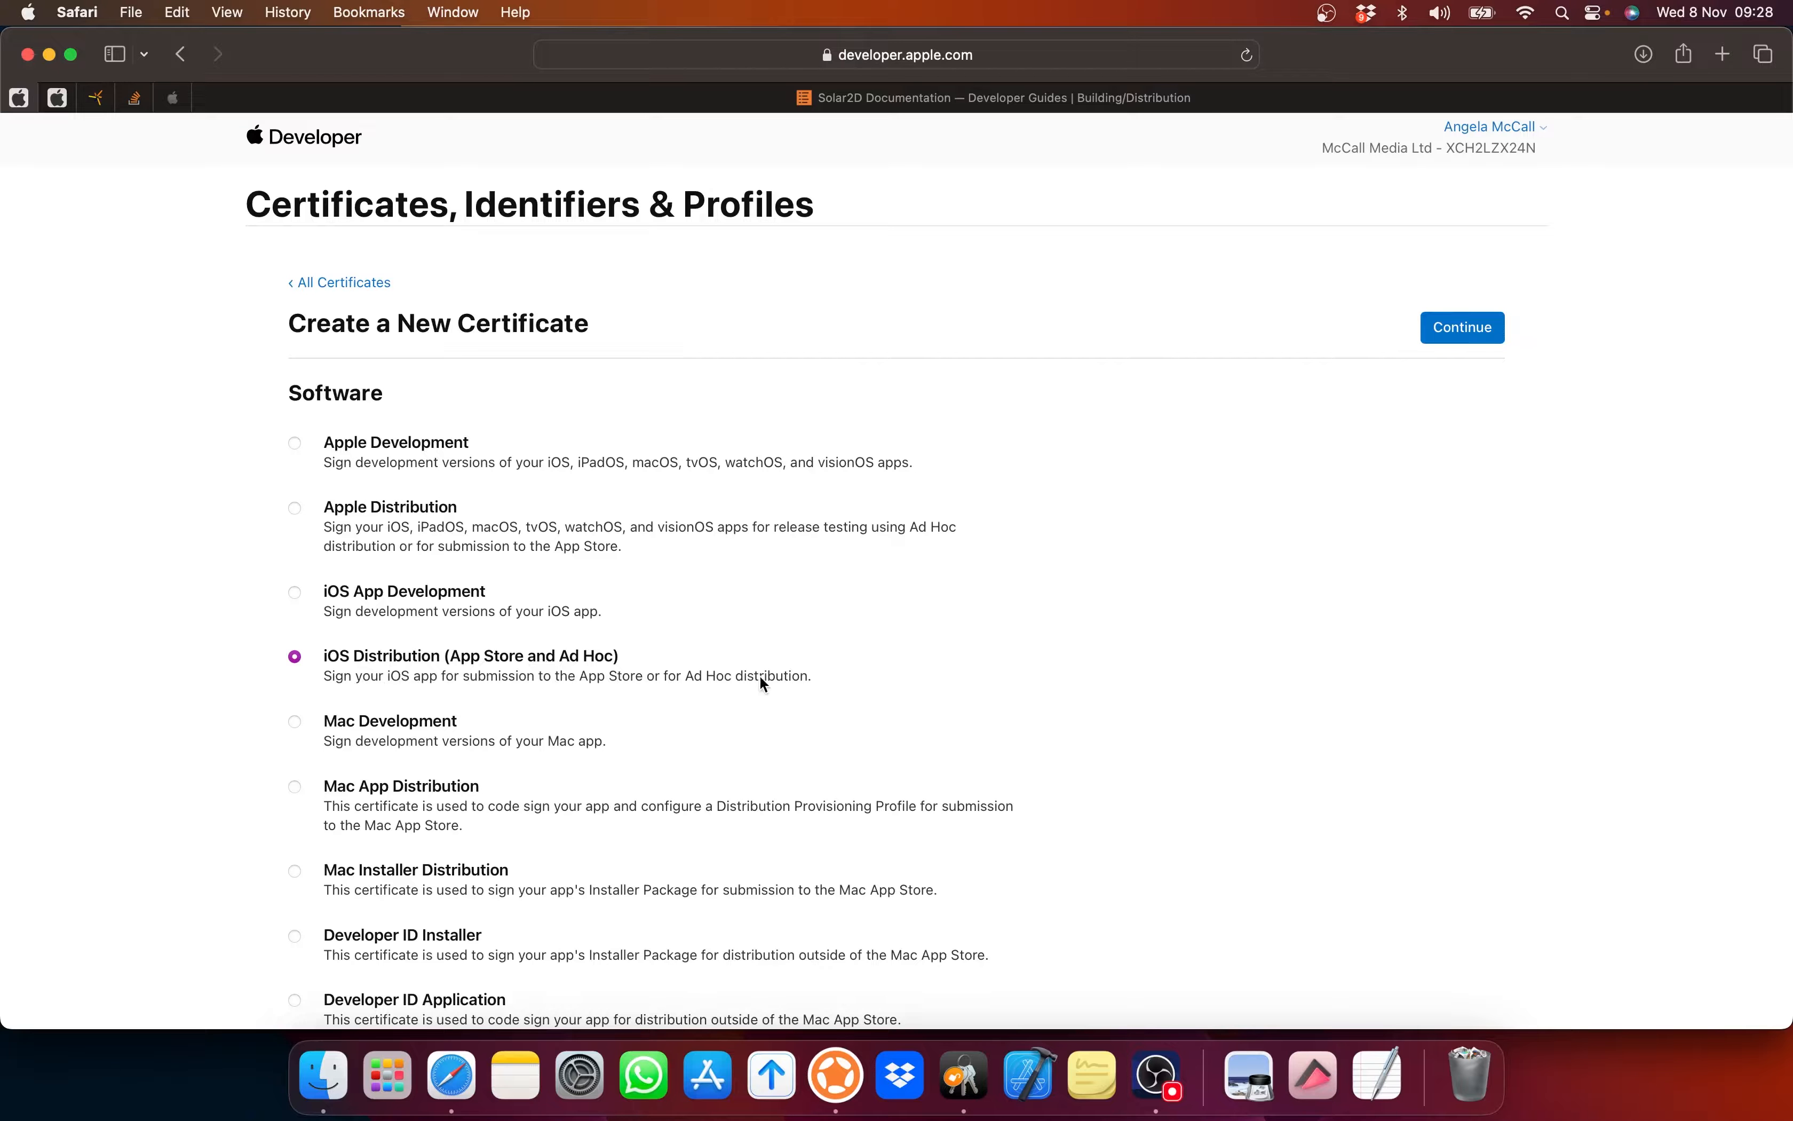
click(1472, 332)
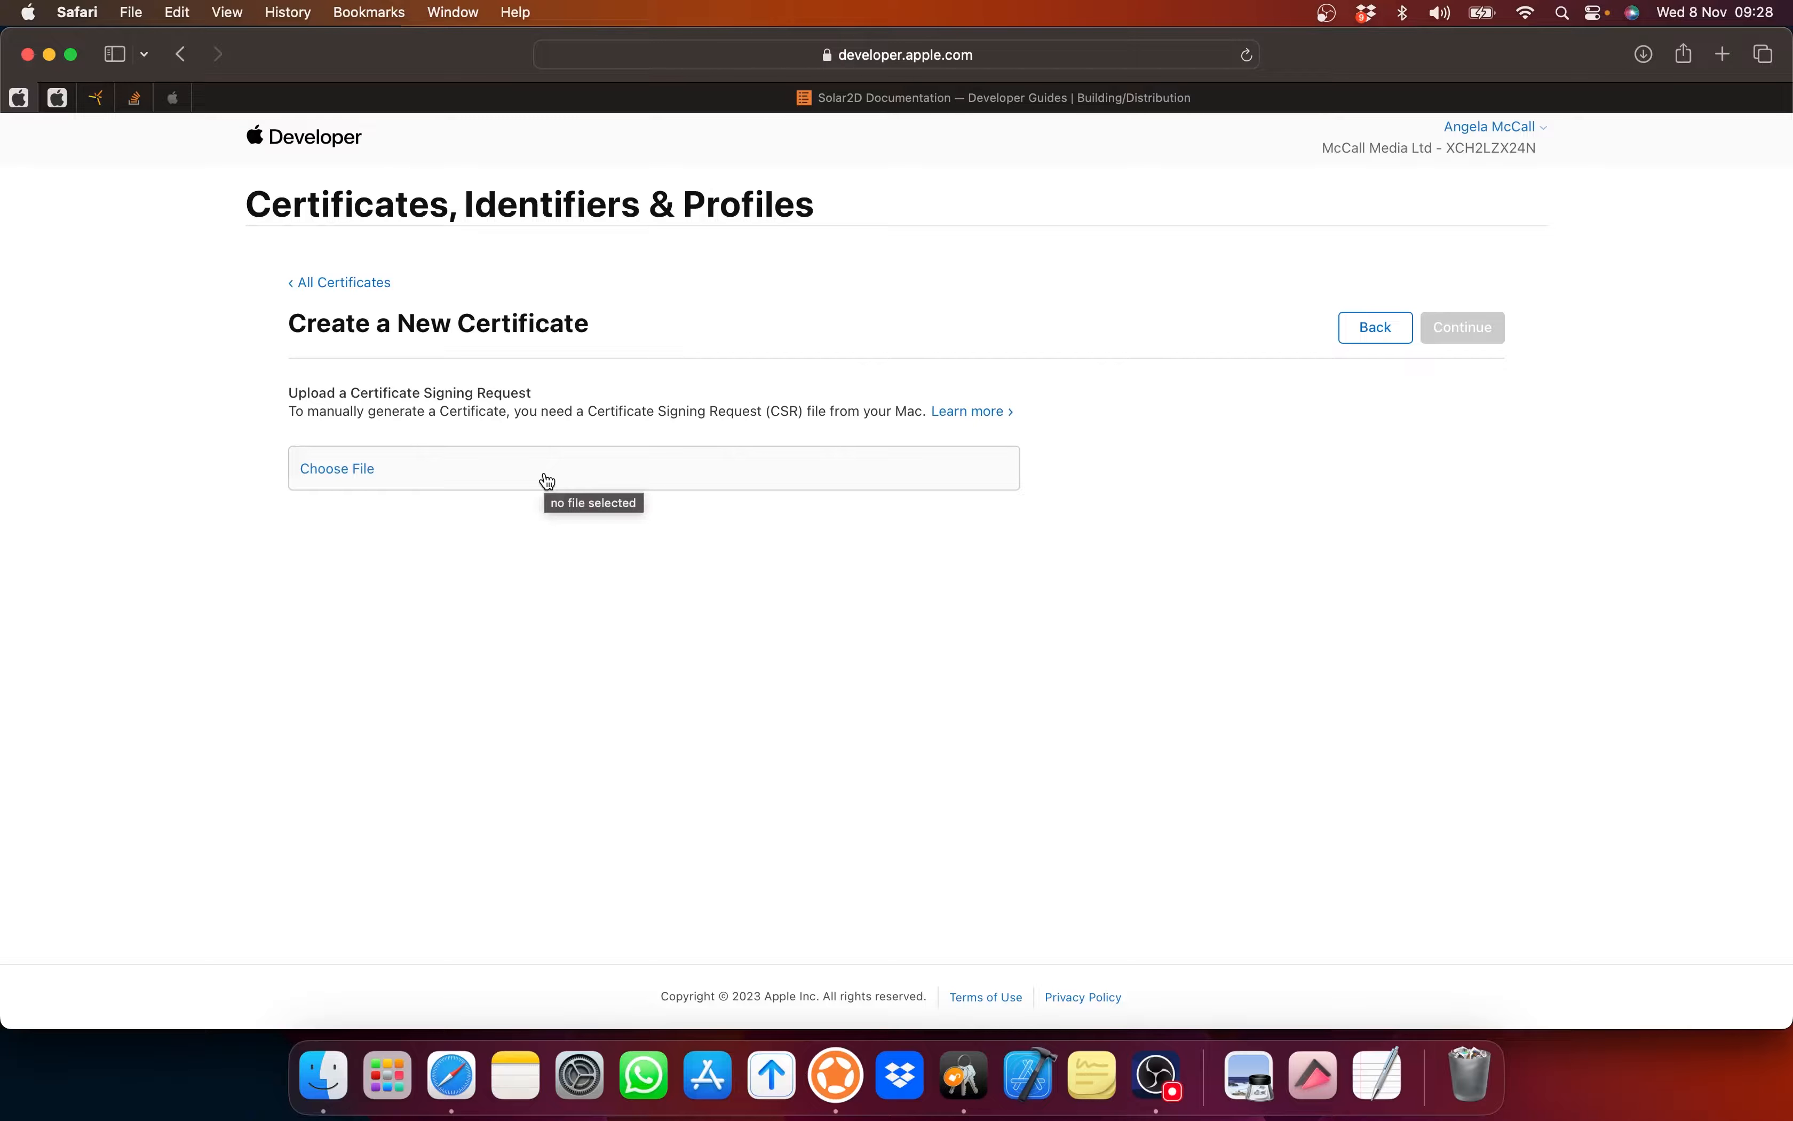
drag(597, 412, 782, 413)
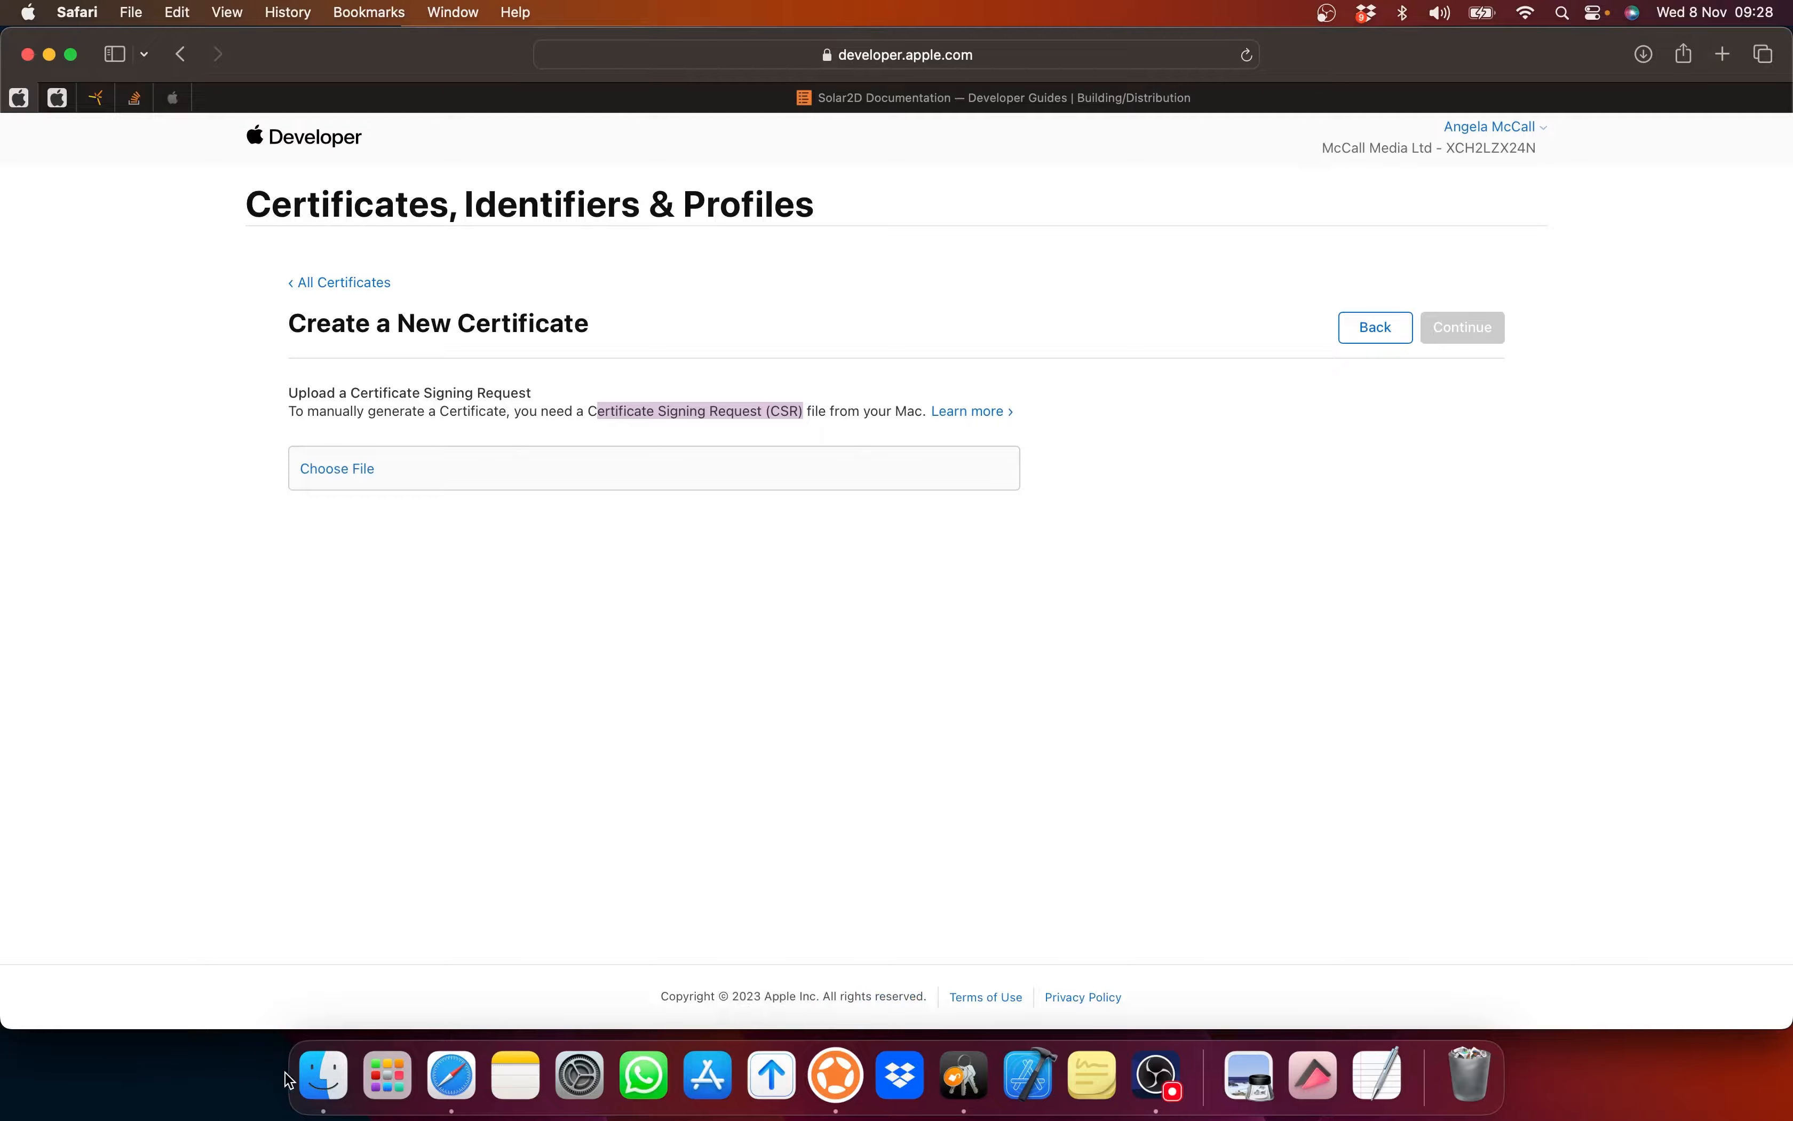
Step: Launch Keychain Access from the Applications > Utilities folder in Finder
click(332, 1075)
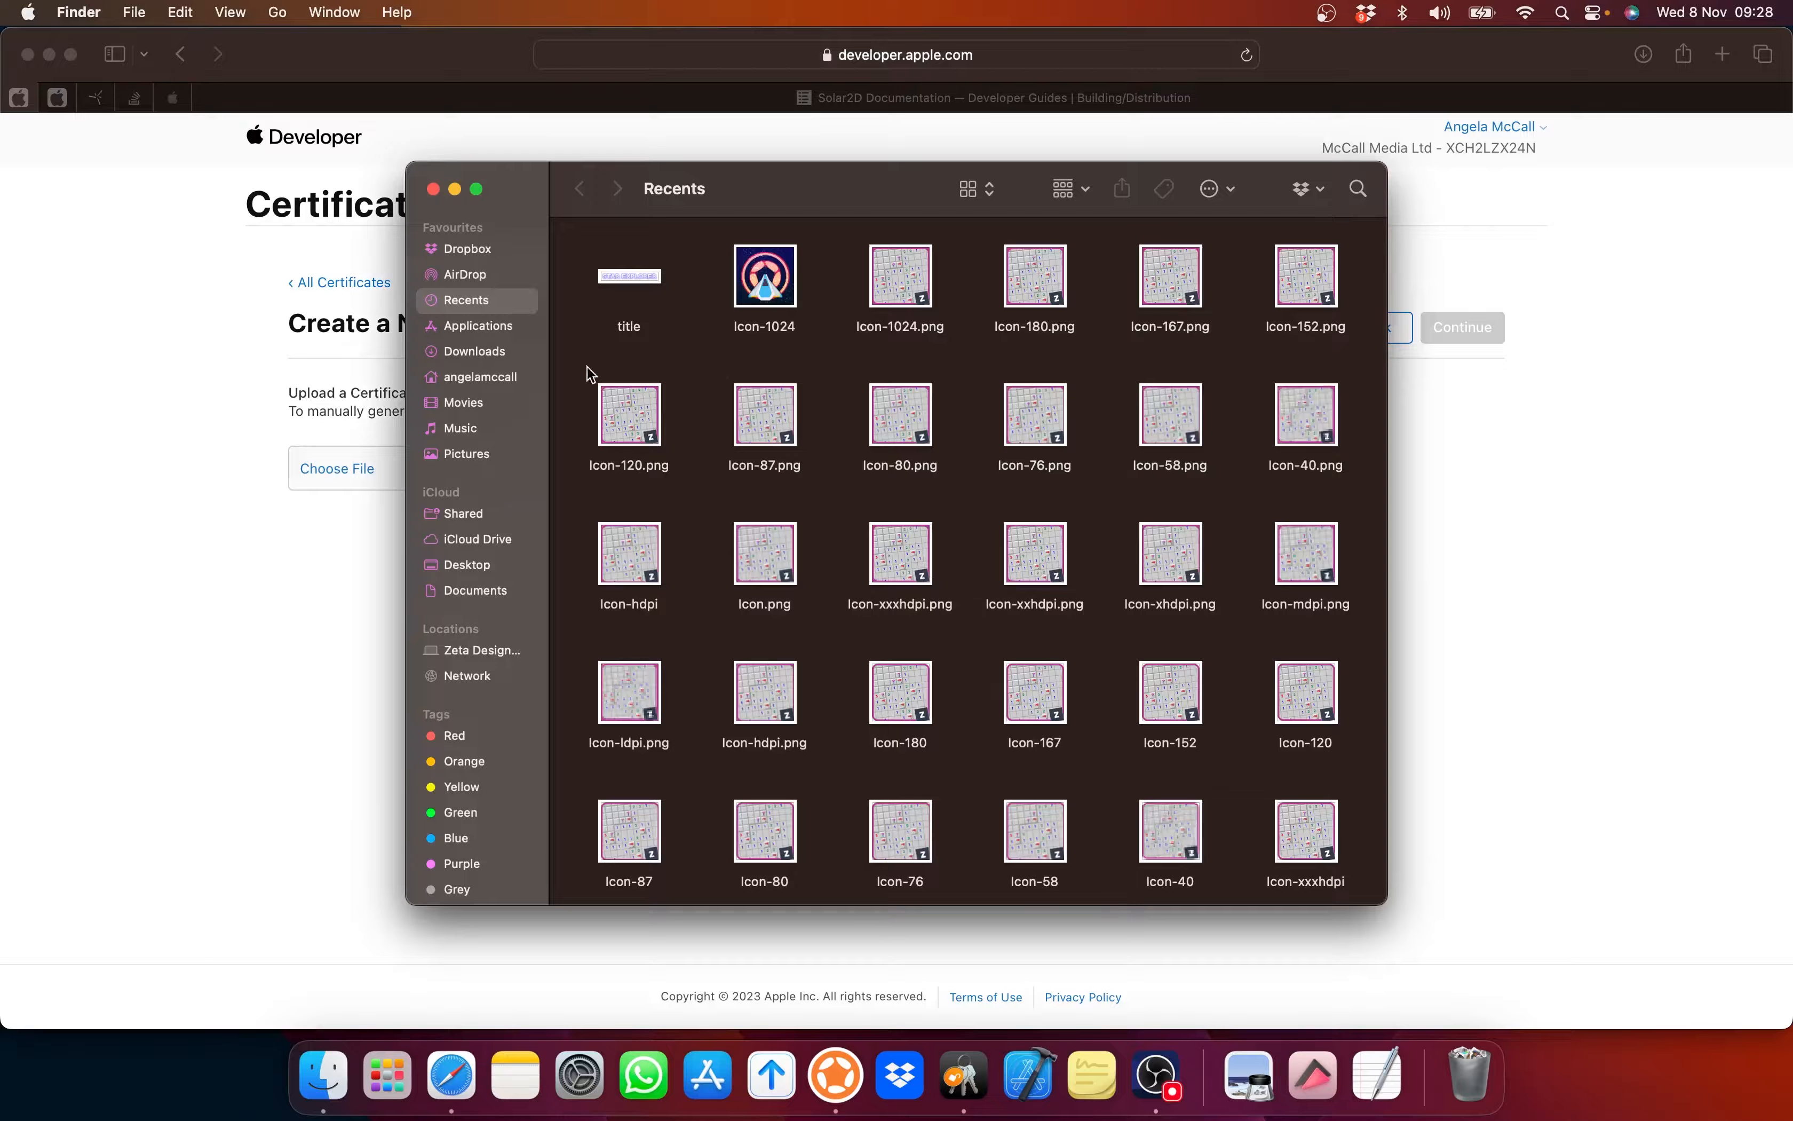
click(471, 327)
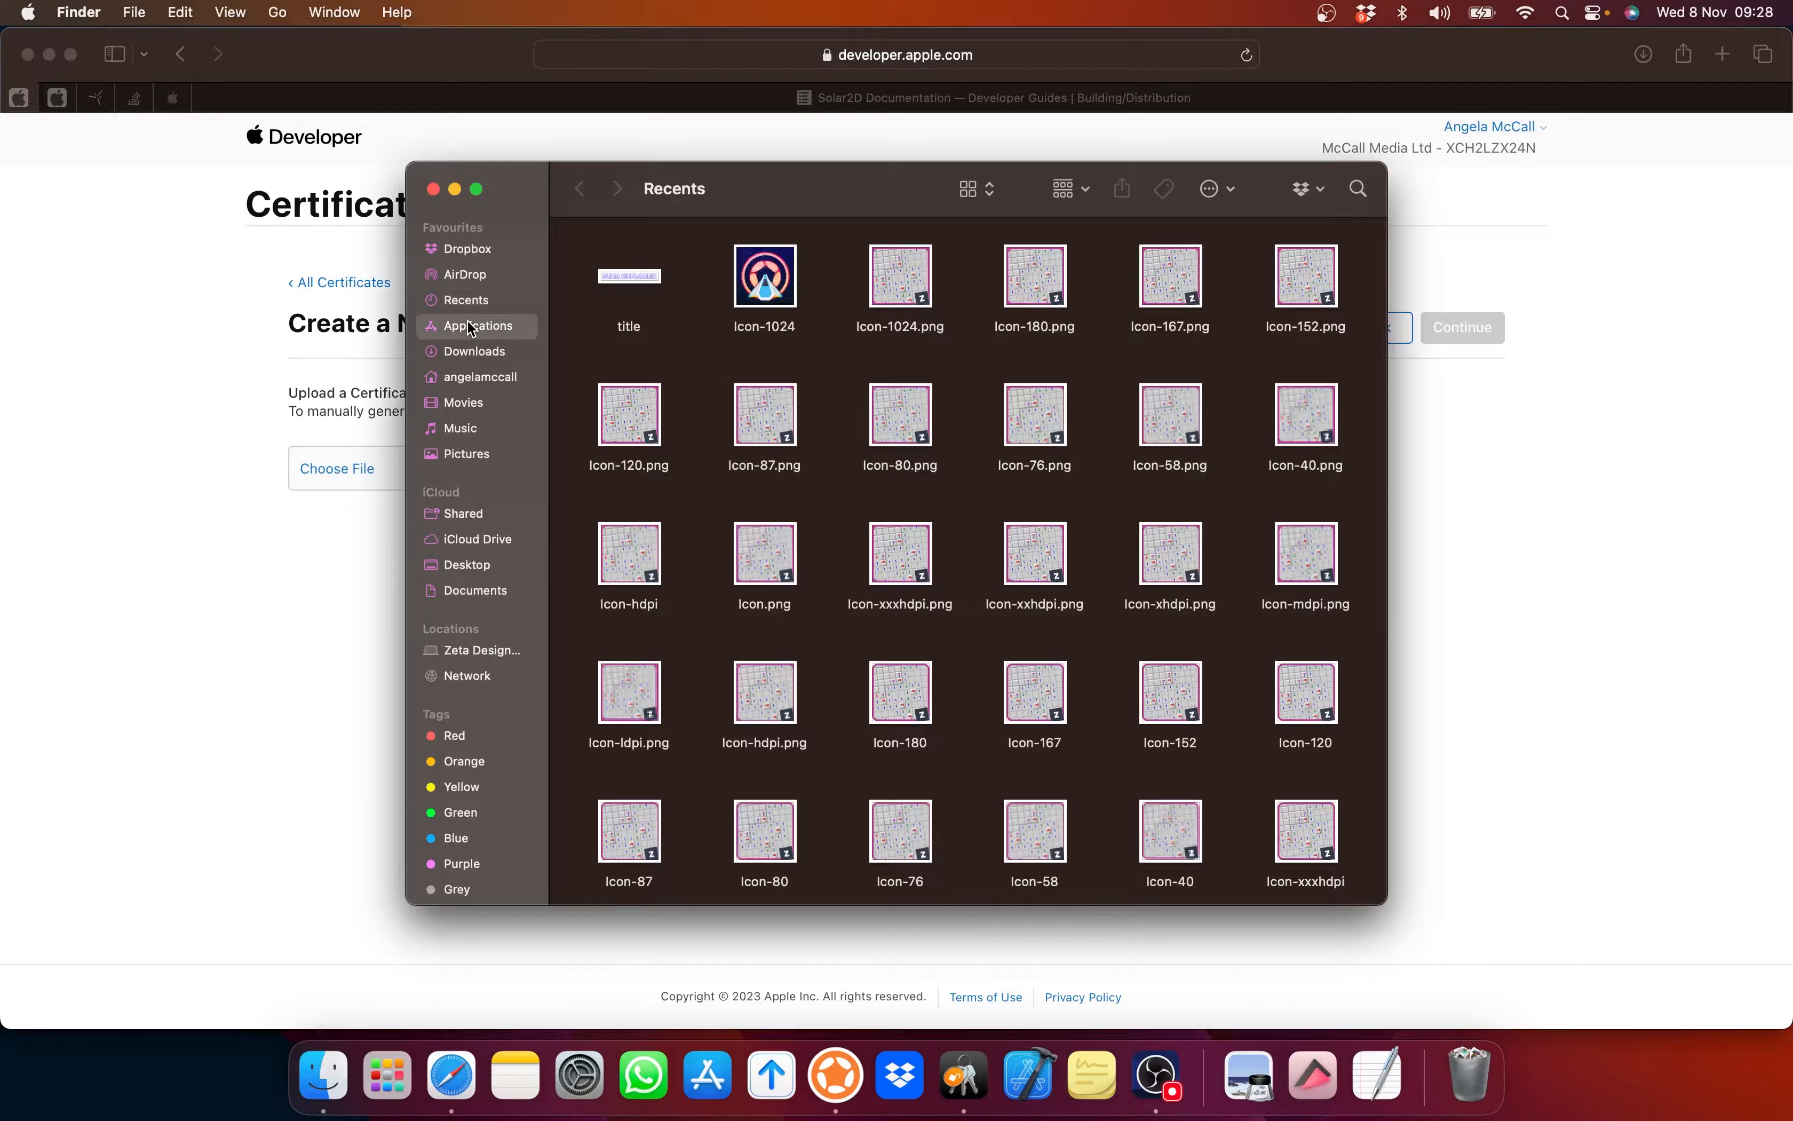
scroll(662, 506, down, 10)
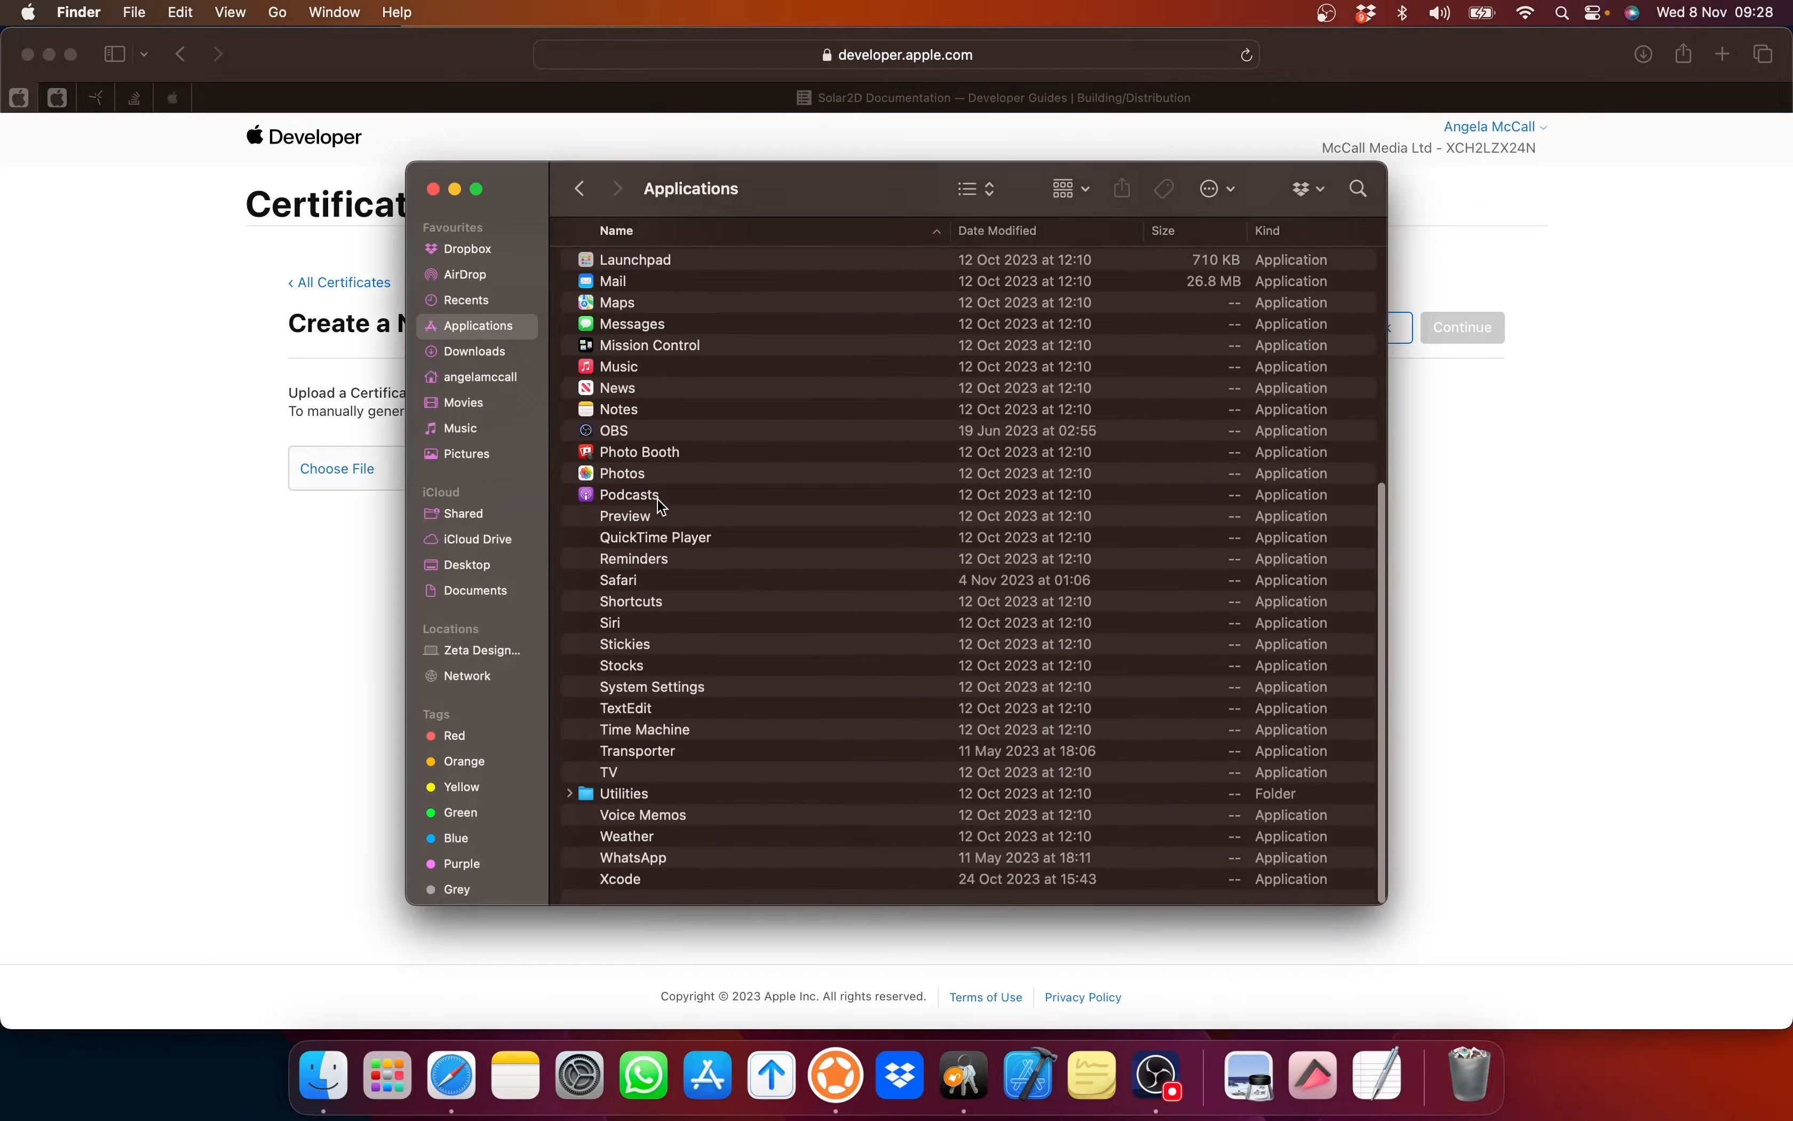
click(634, 805)
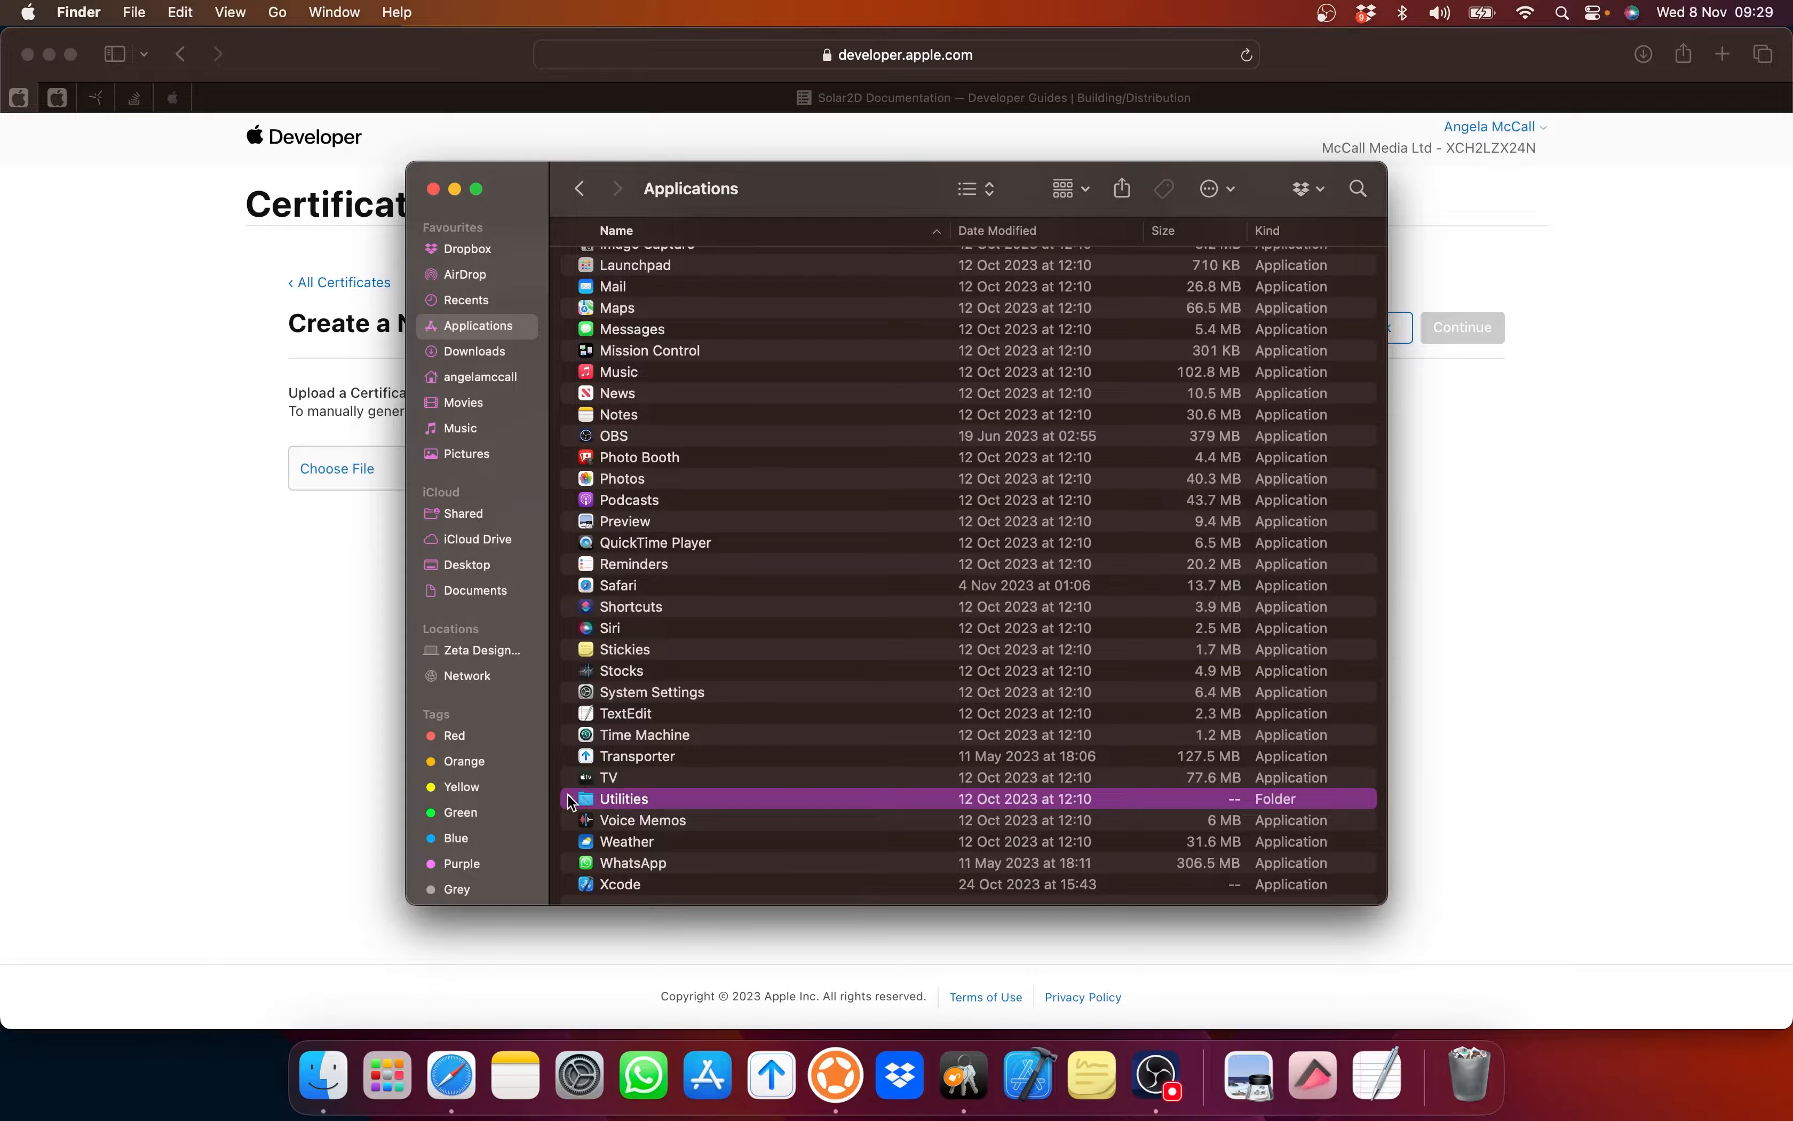
click(569, 798)
scroll(589, 682, down, 5)
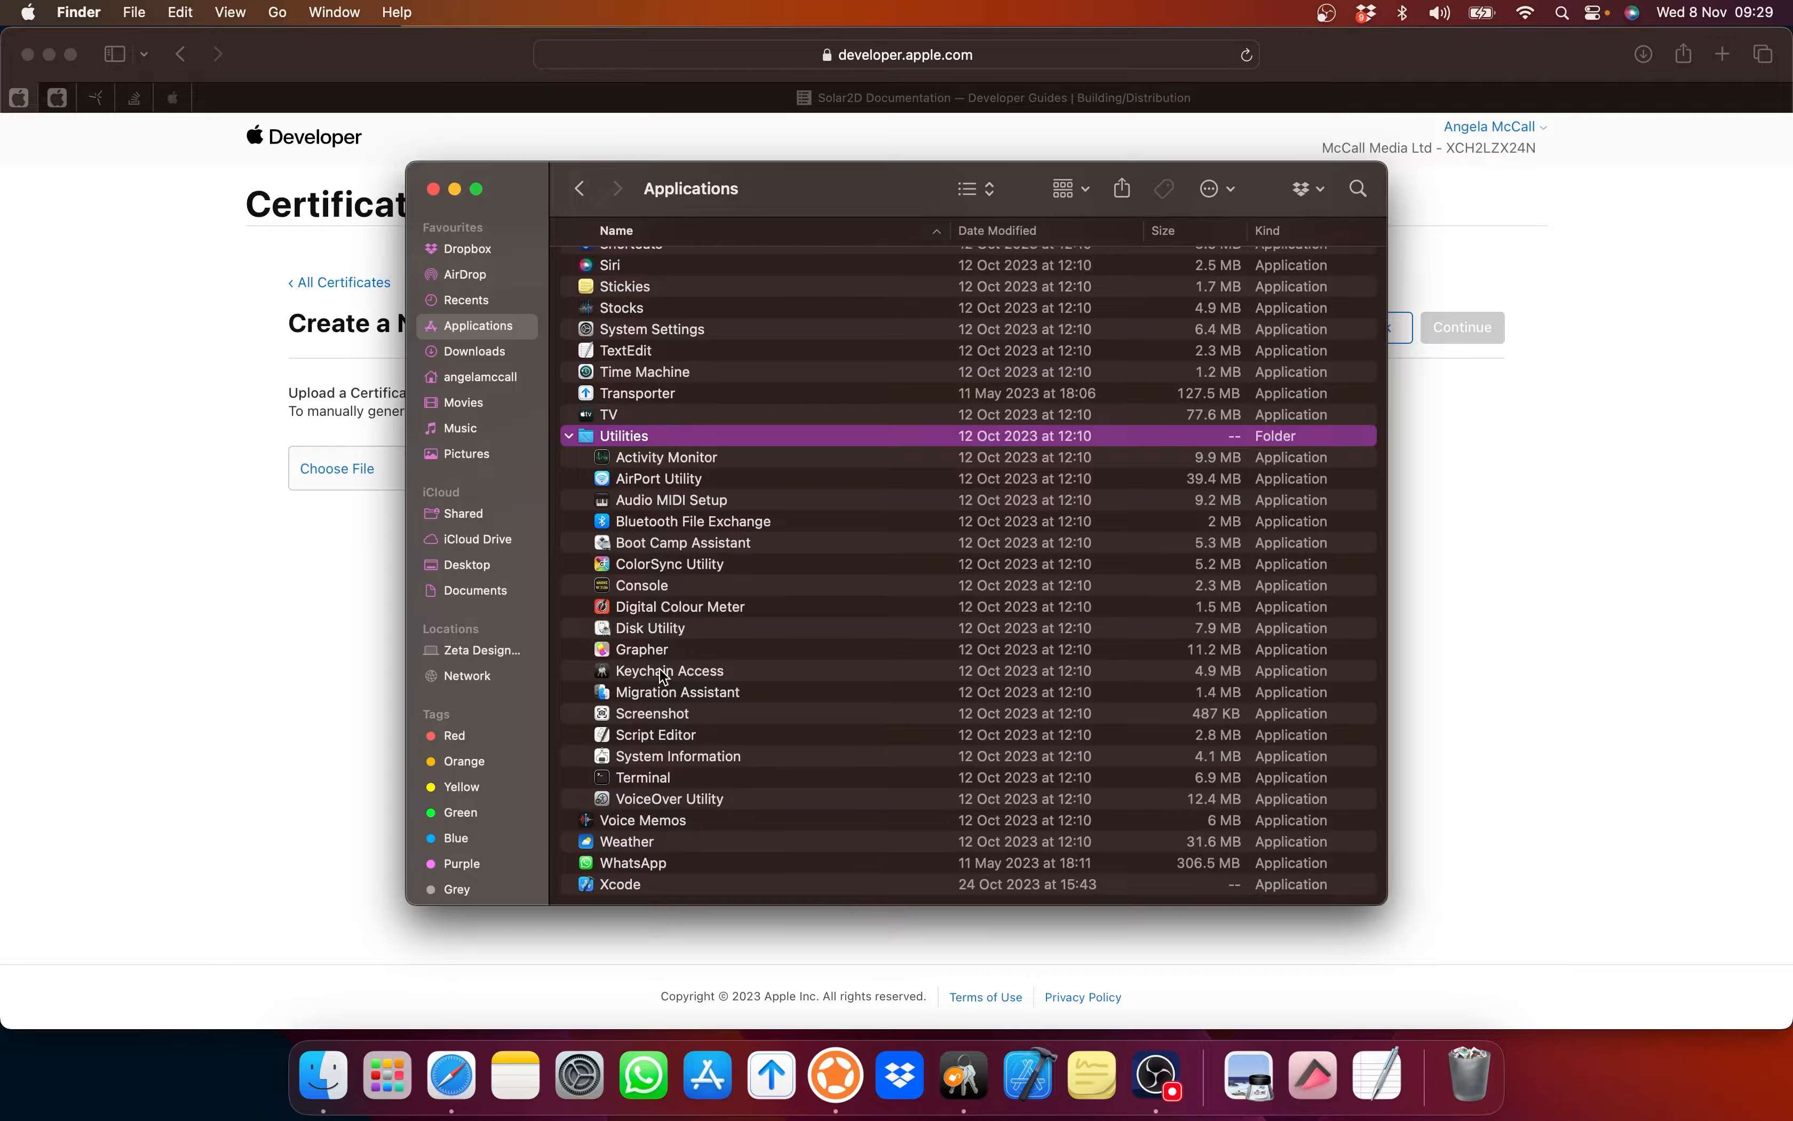
click(963, 1076)
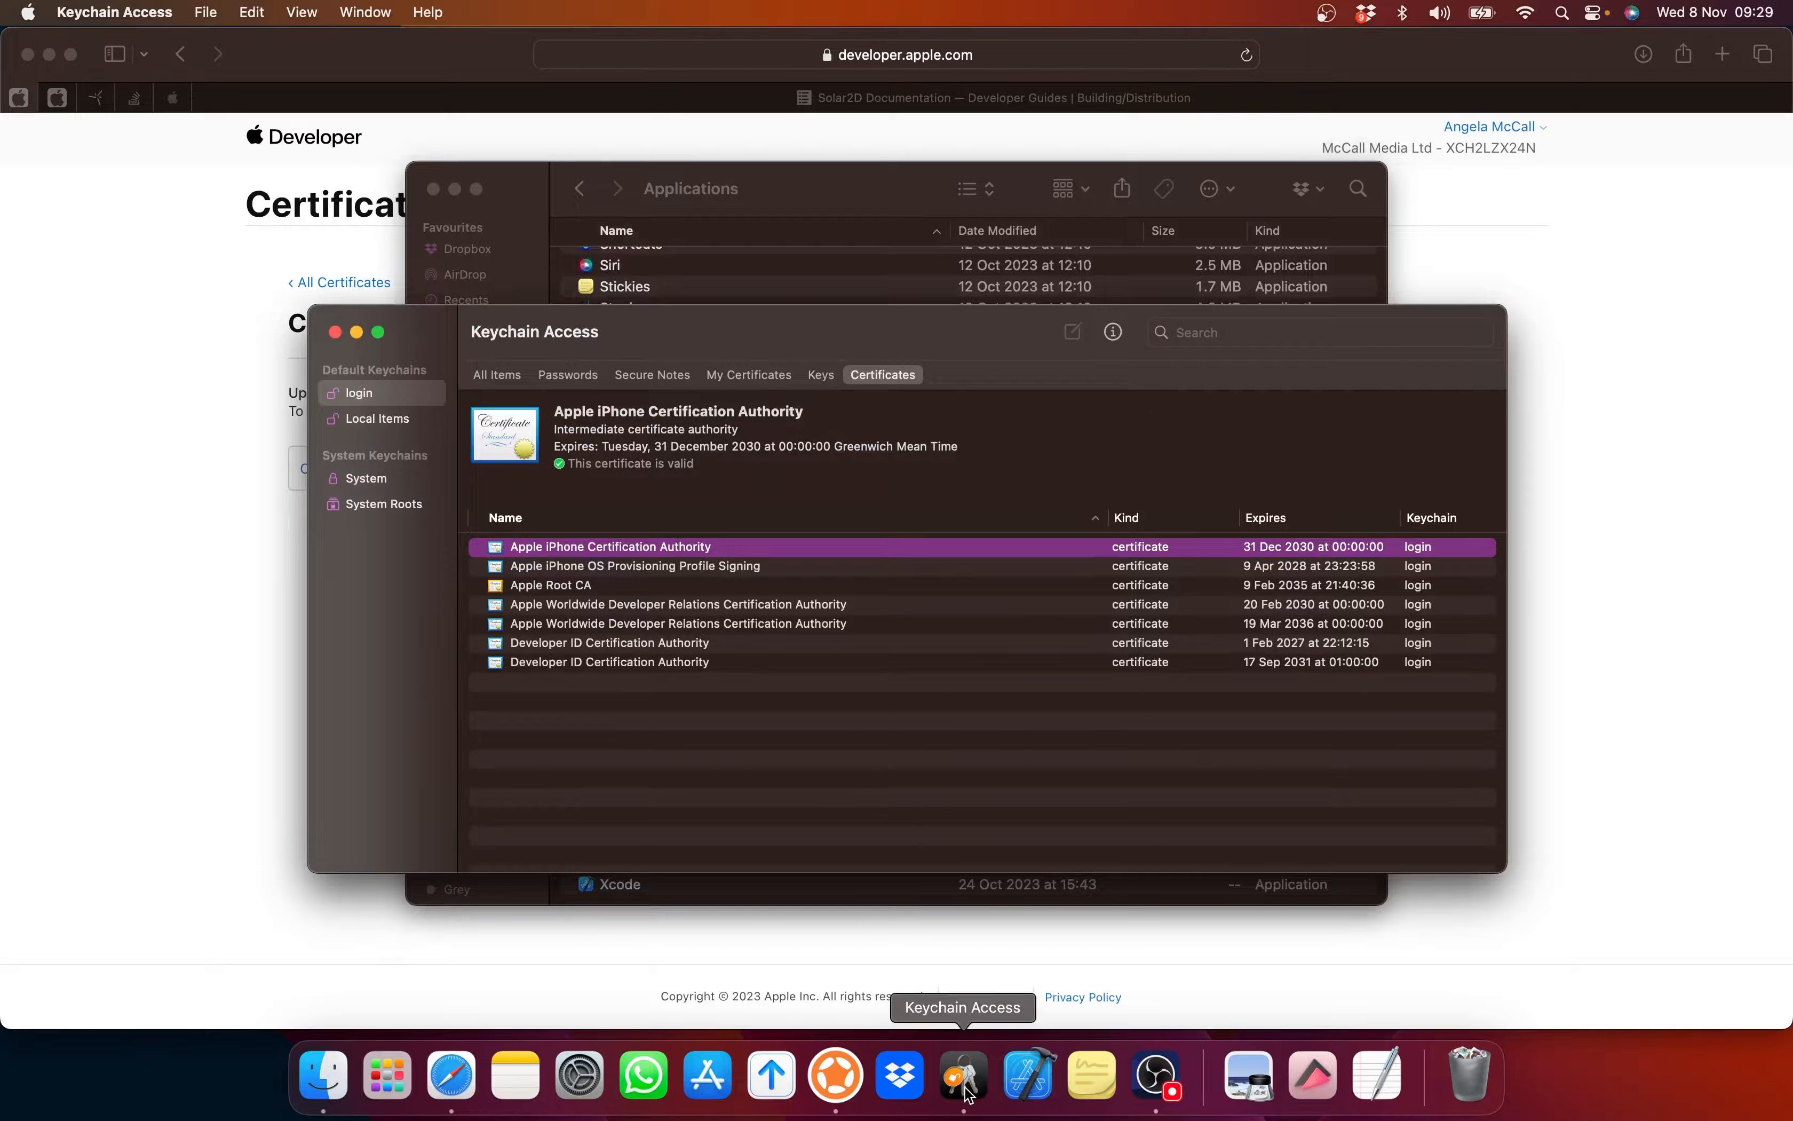
Step: Browse Keychain Access's All Items, My Certificates, Keys and Certificates lists, ending on My Certificates
click(510, 377)
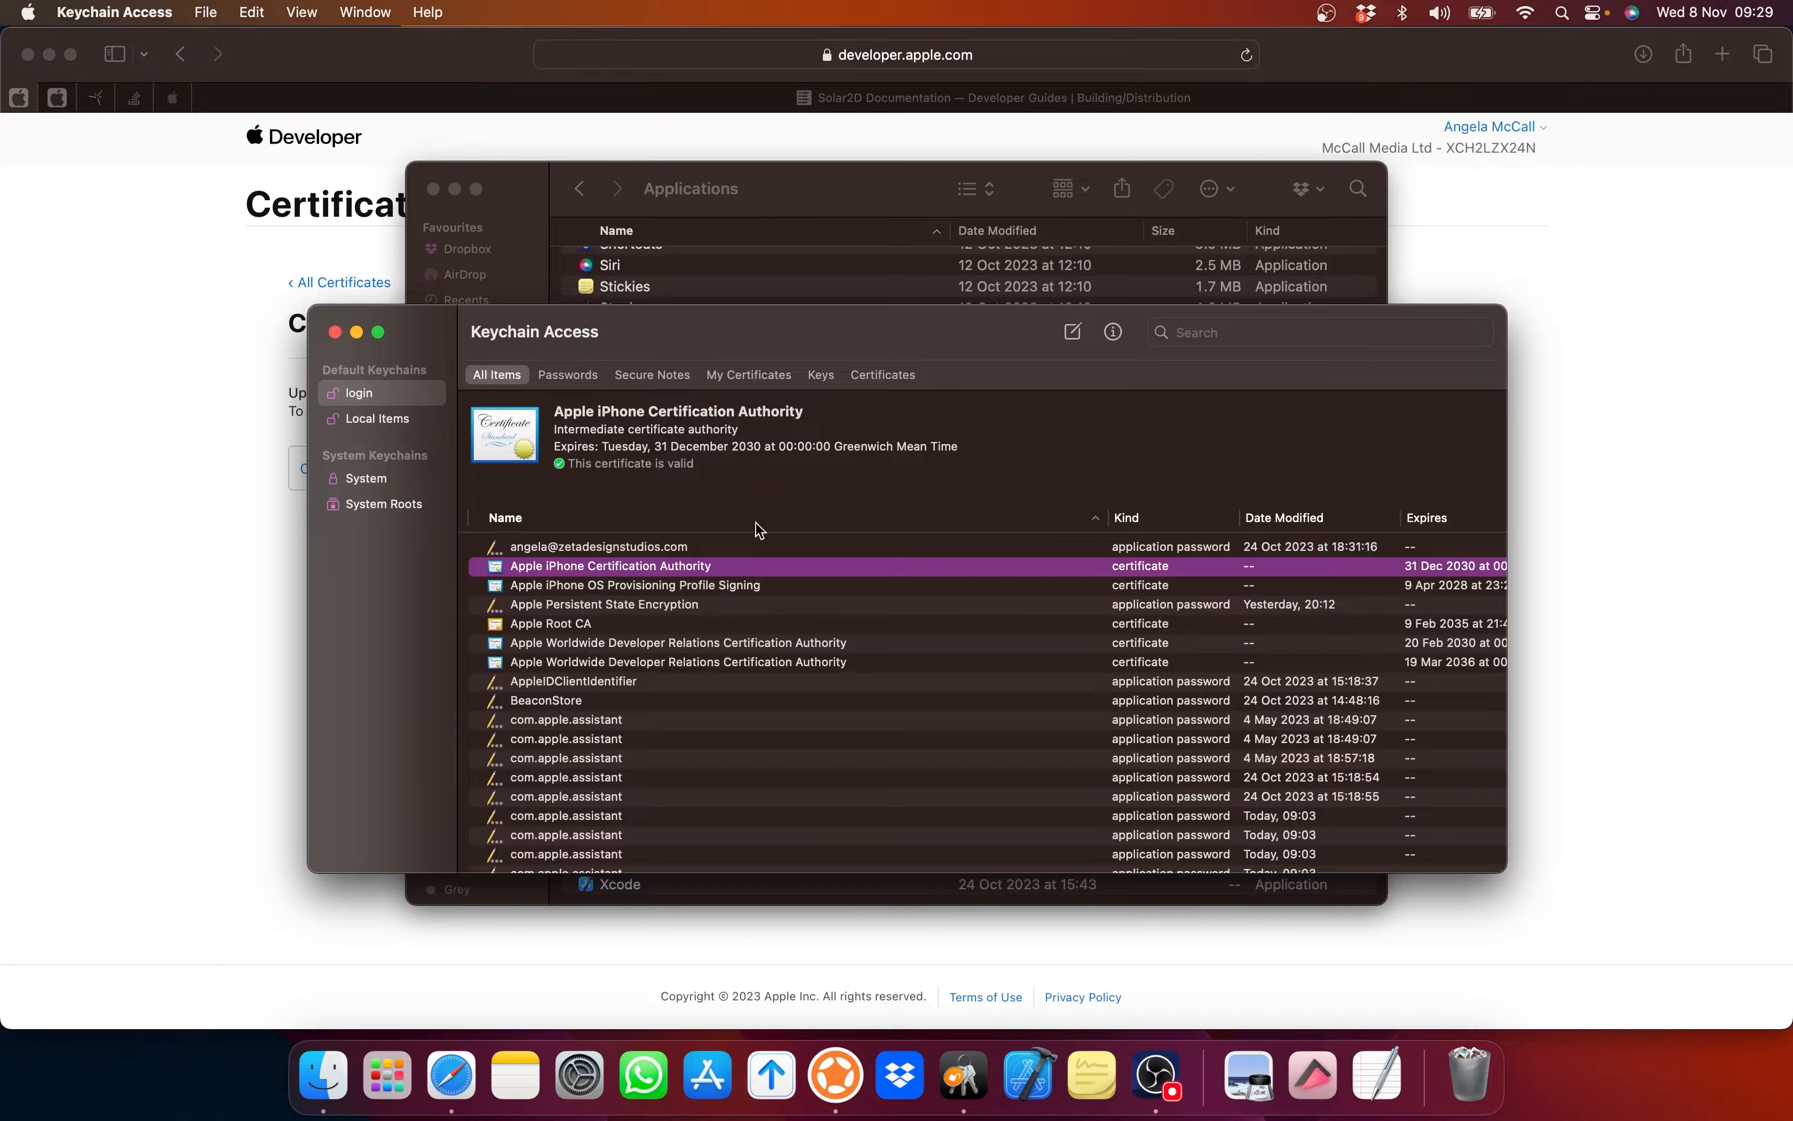
scroll(802, 634, down, 10)
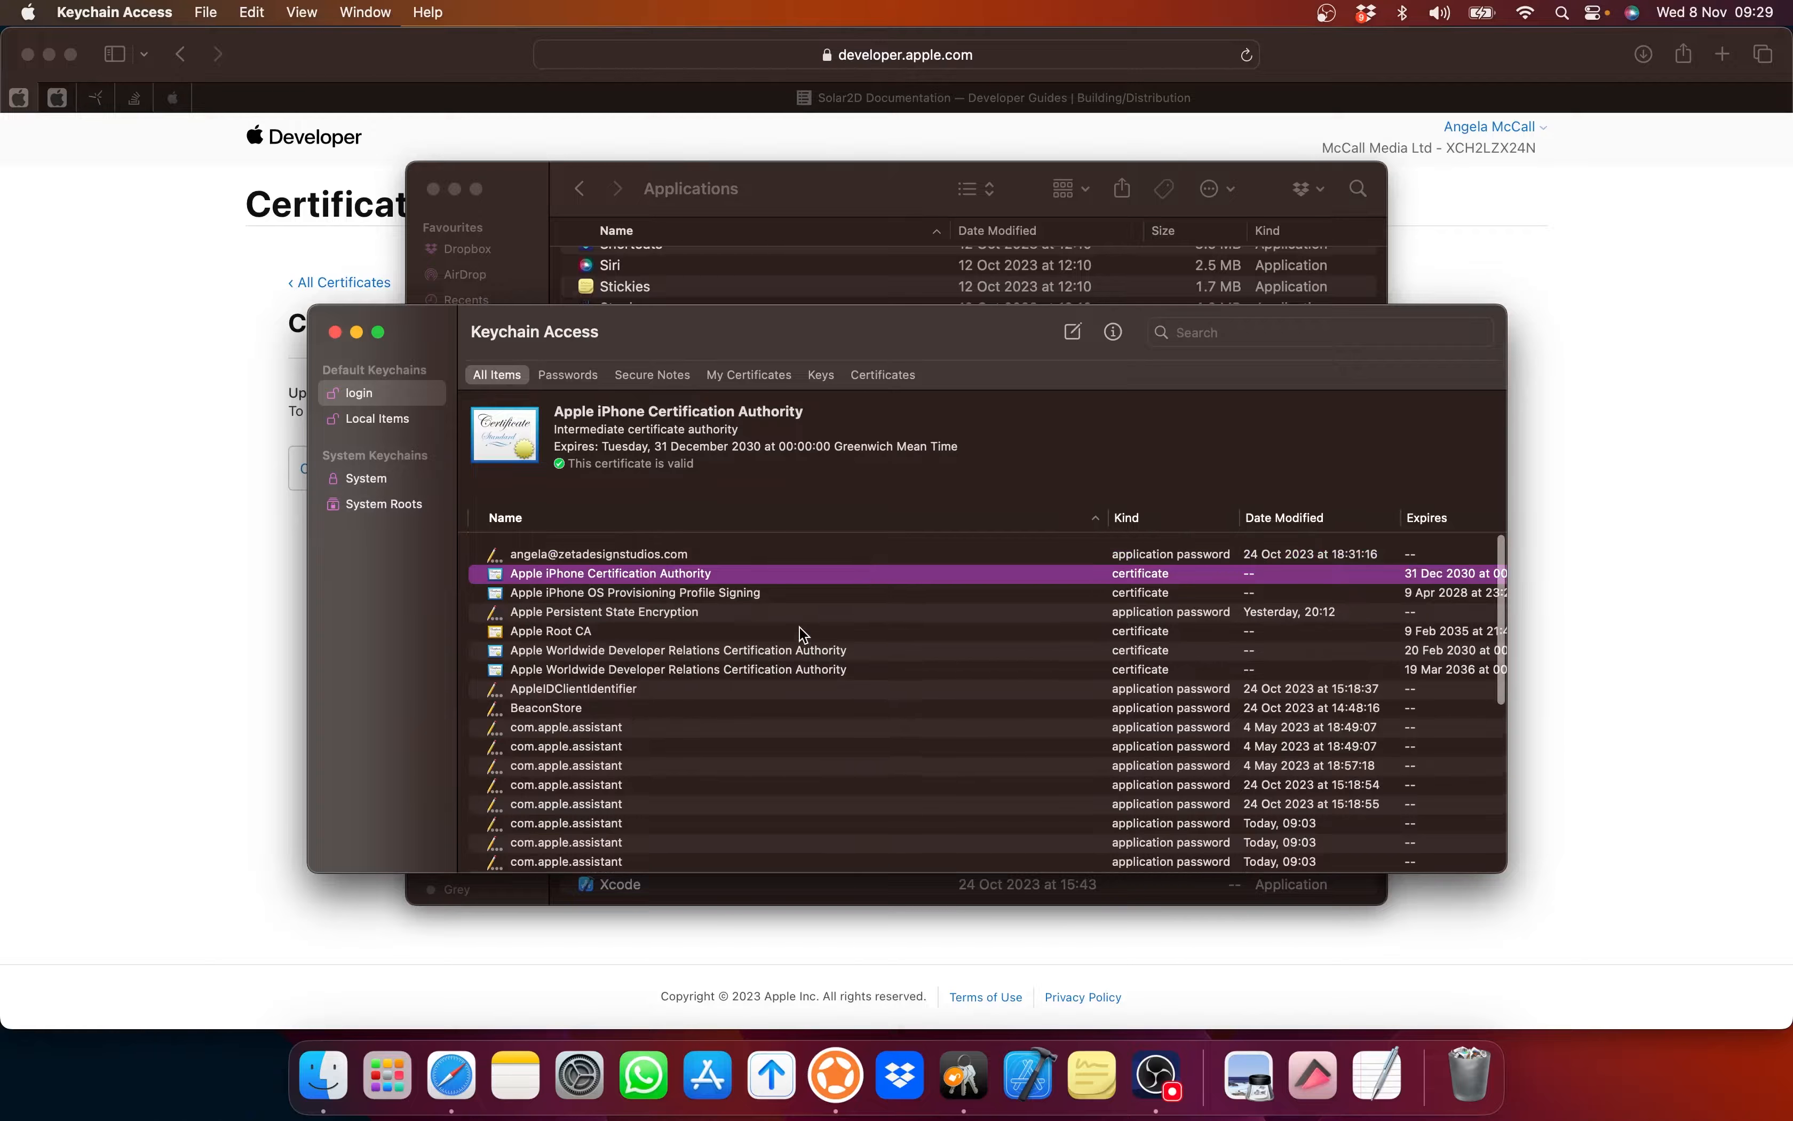
scroll(803, 634, up, 10)
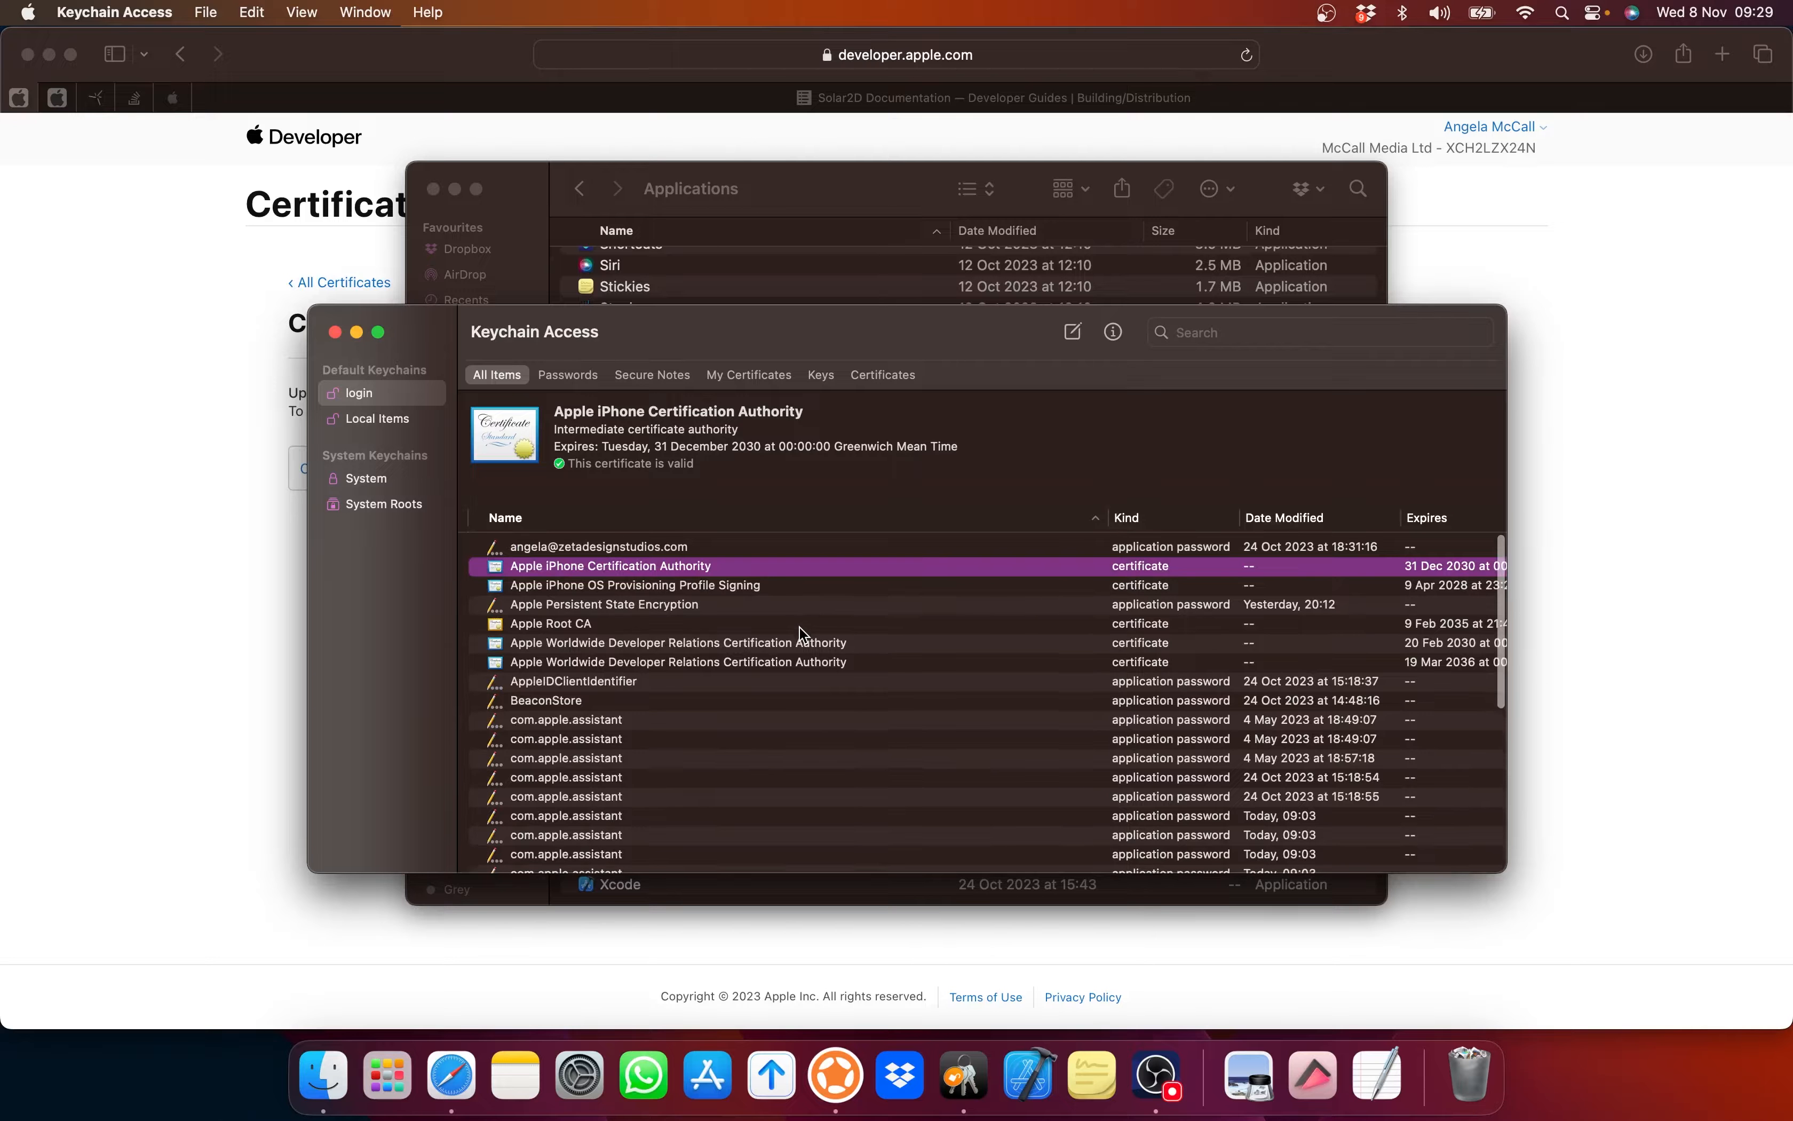
scroll(803, 634, right, 5)
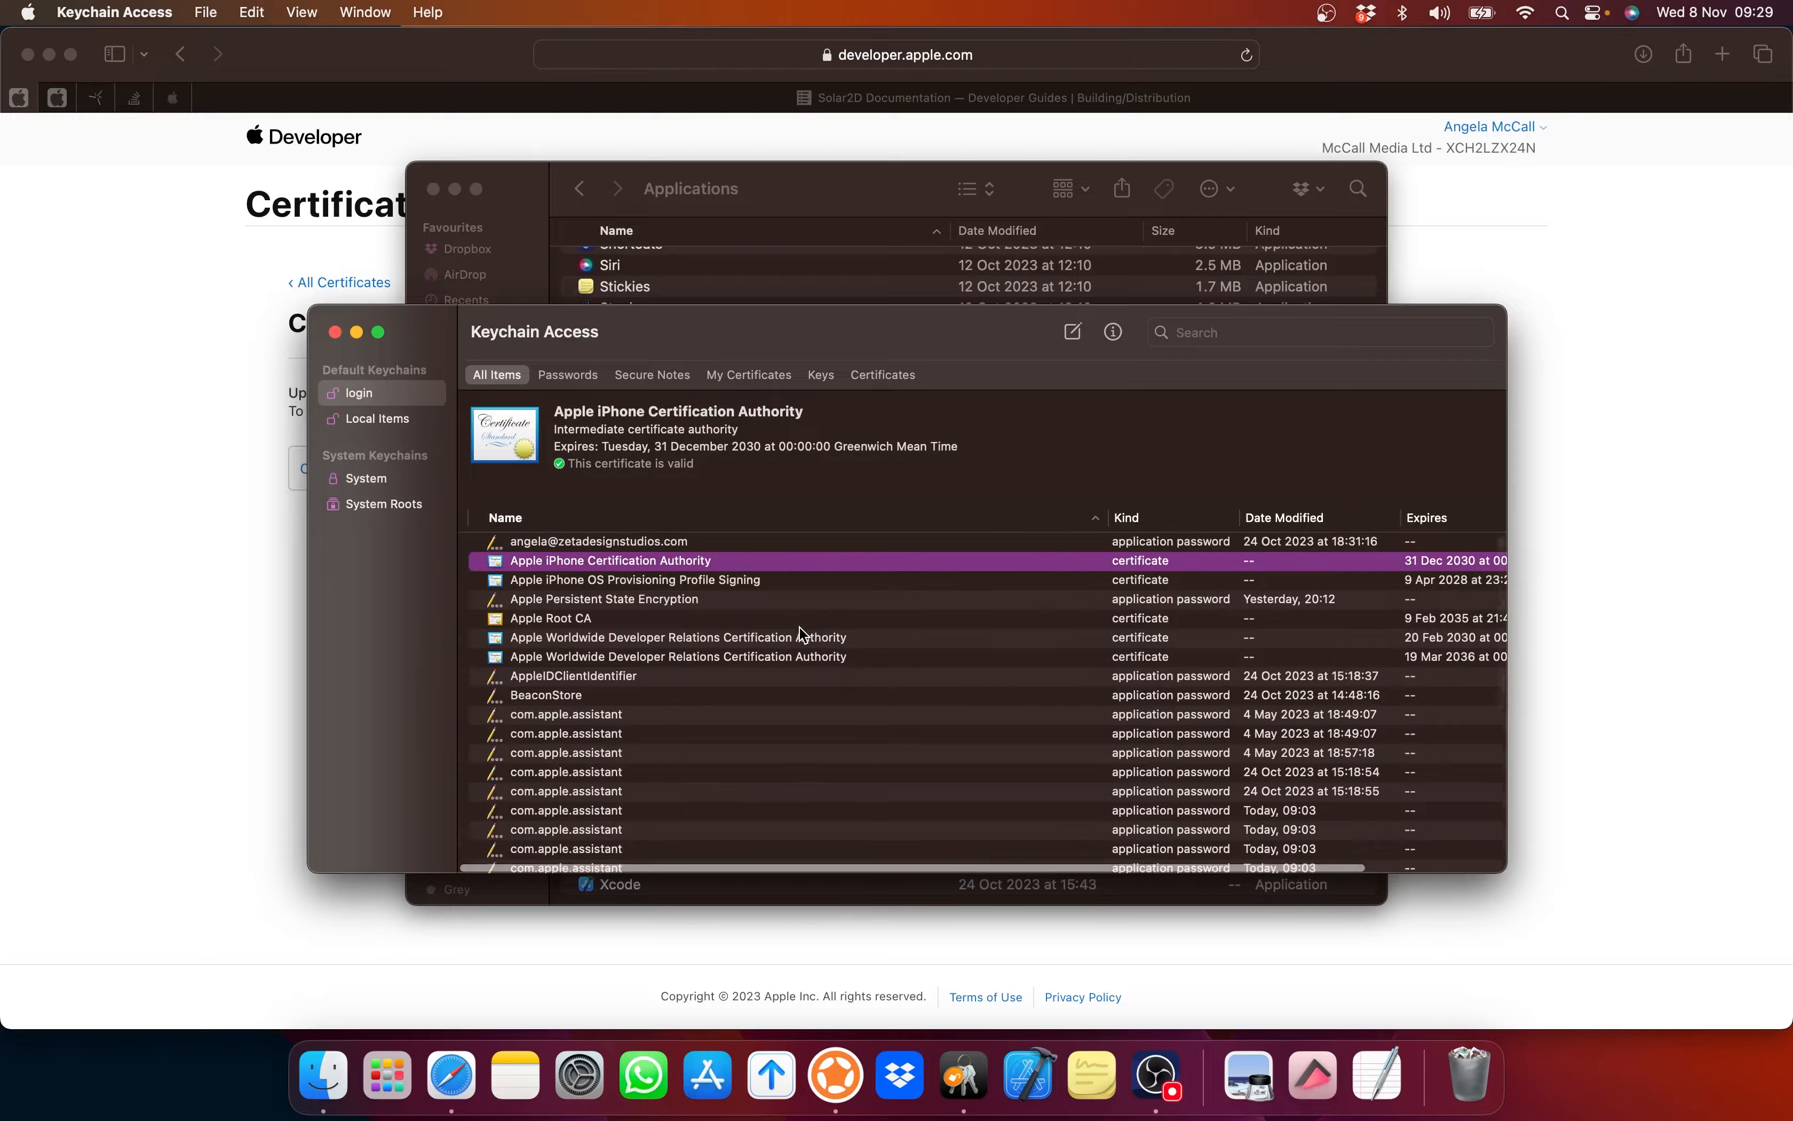
scroll(800, 630, left, 5)
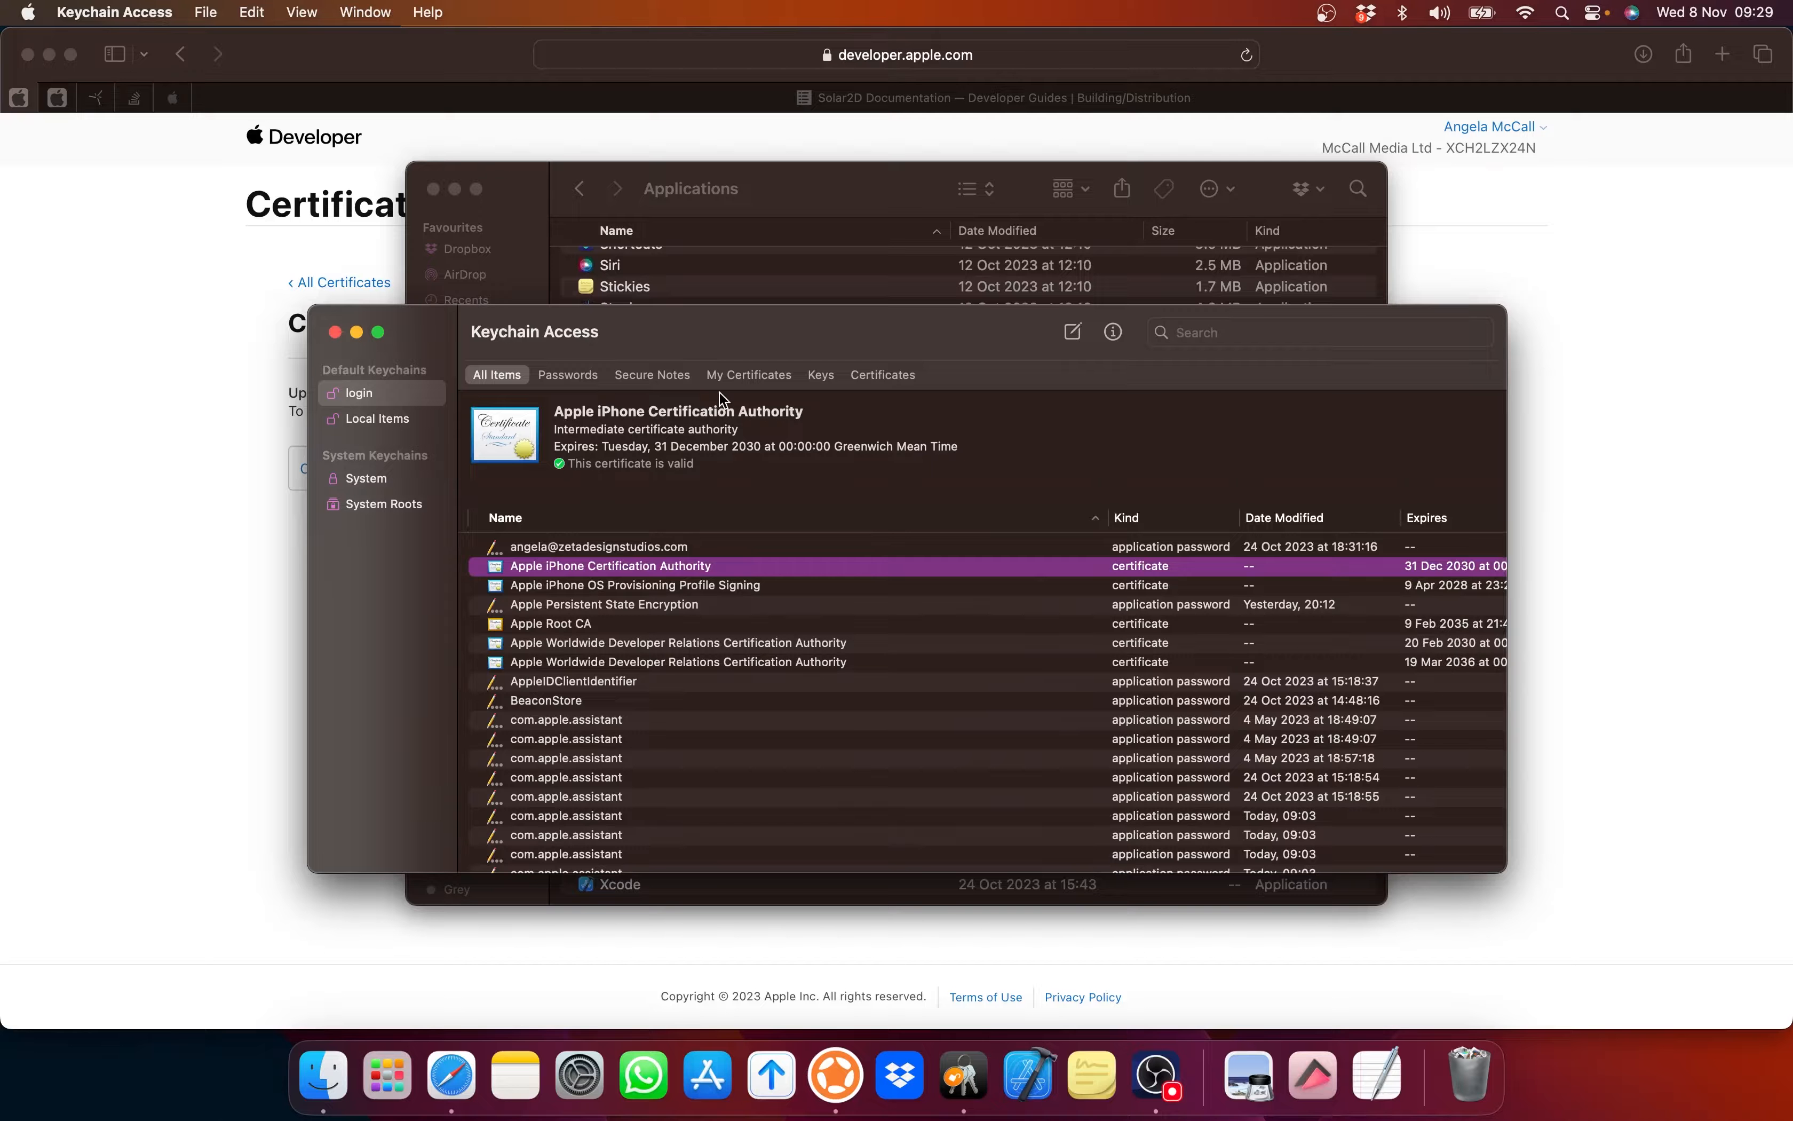
click(757, 380)
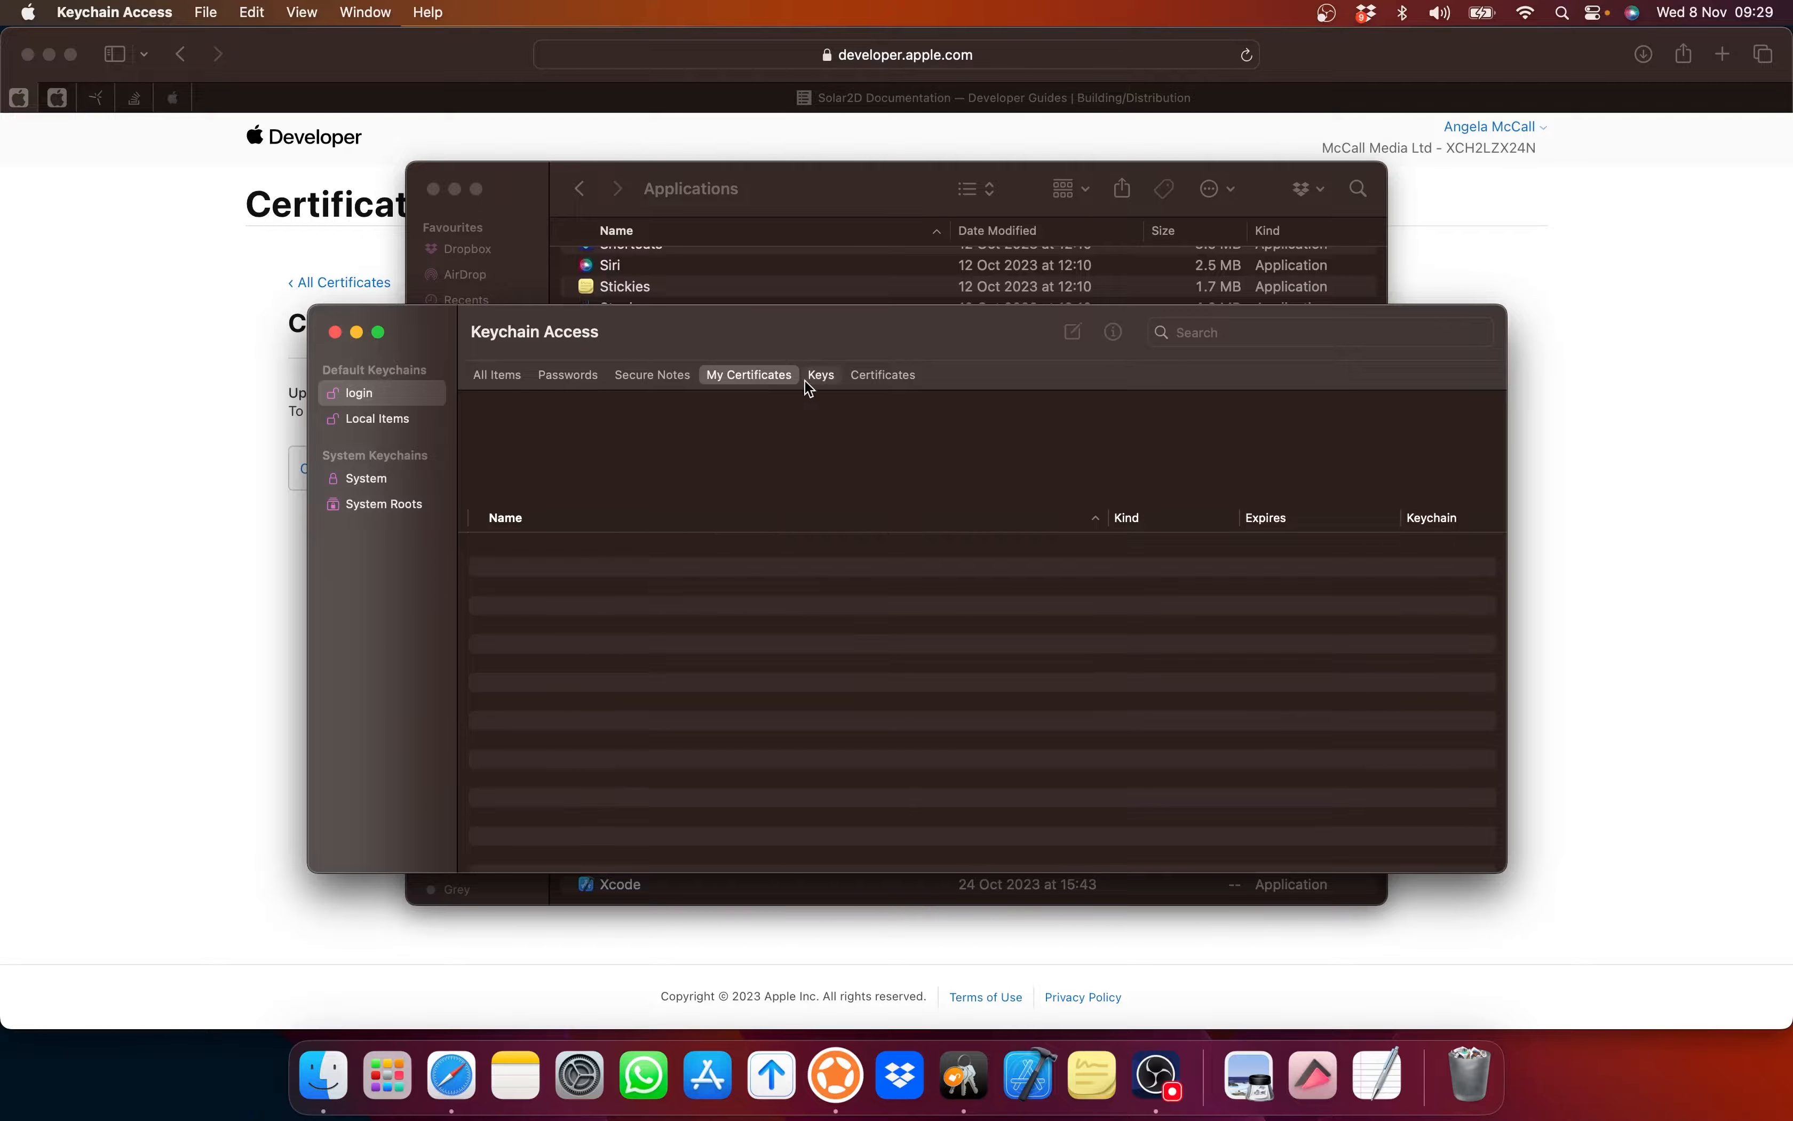
click(820, 375)
click(878, 374)
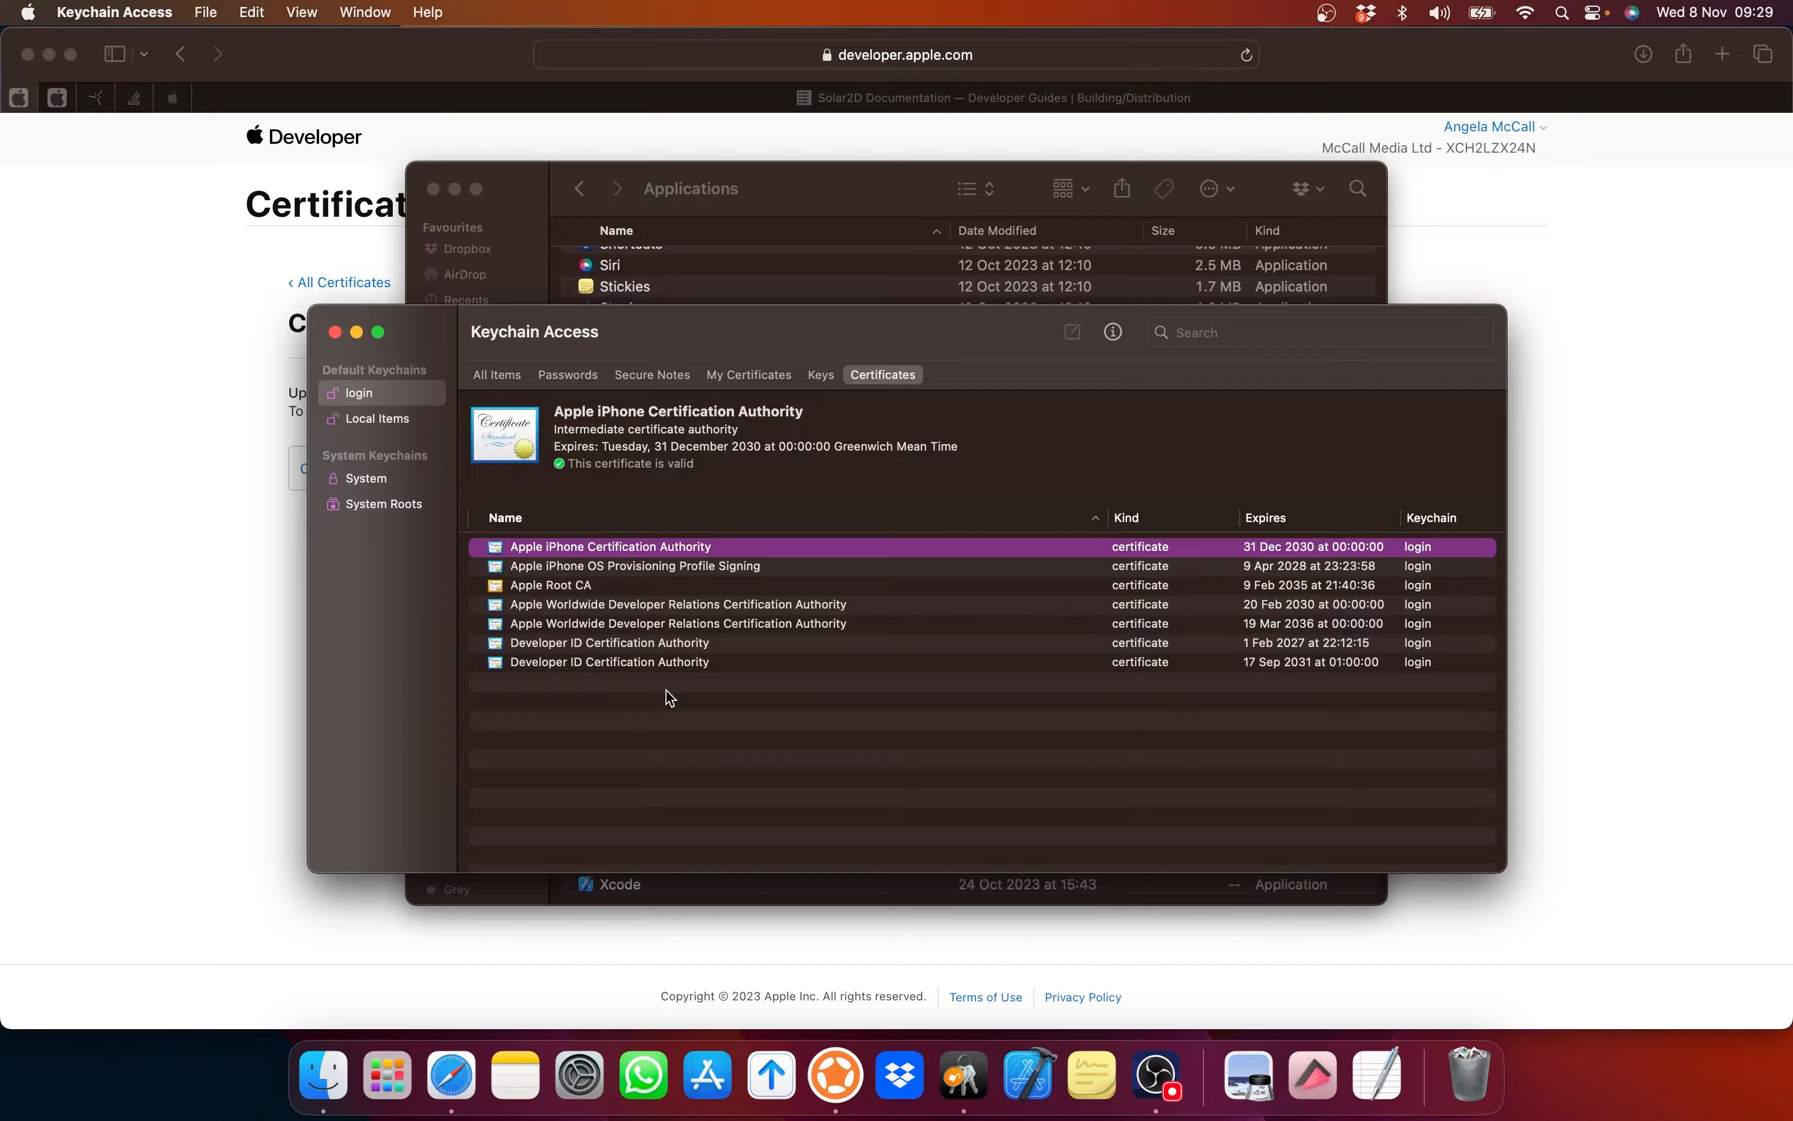
click(739, 377)
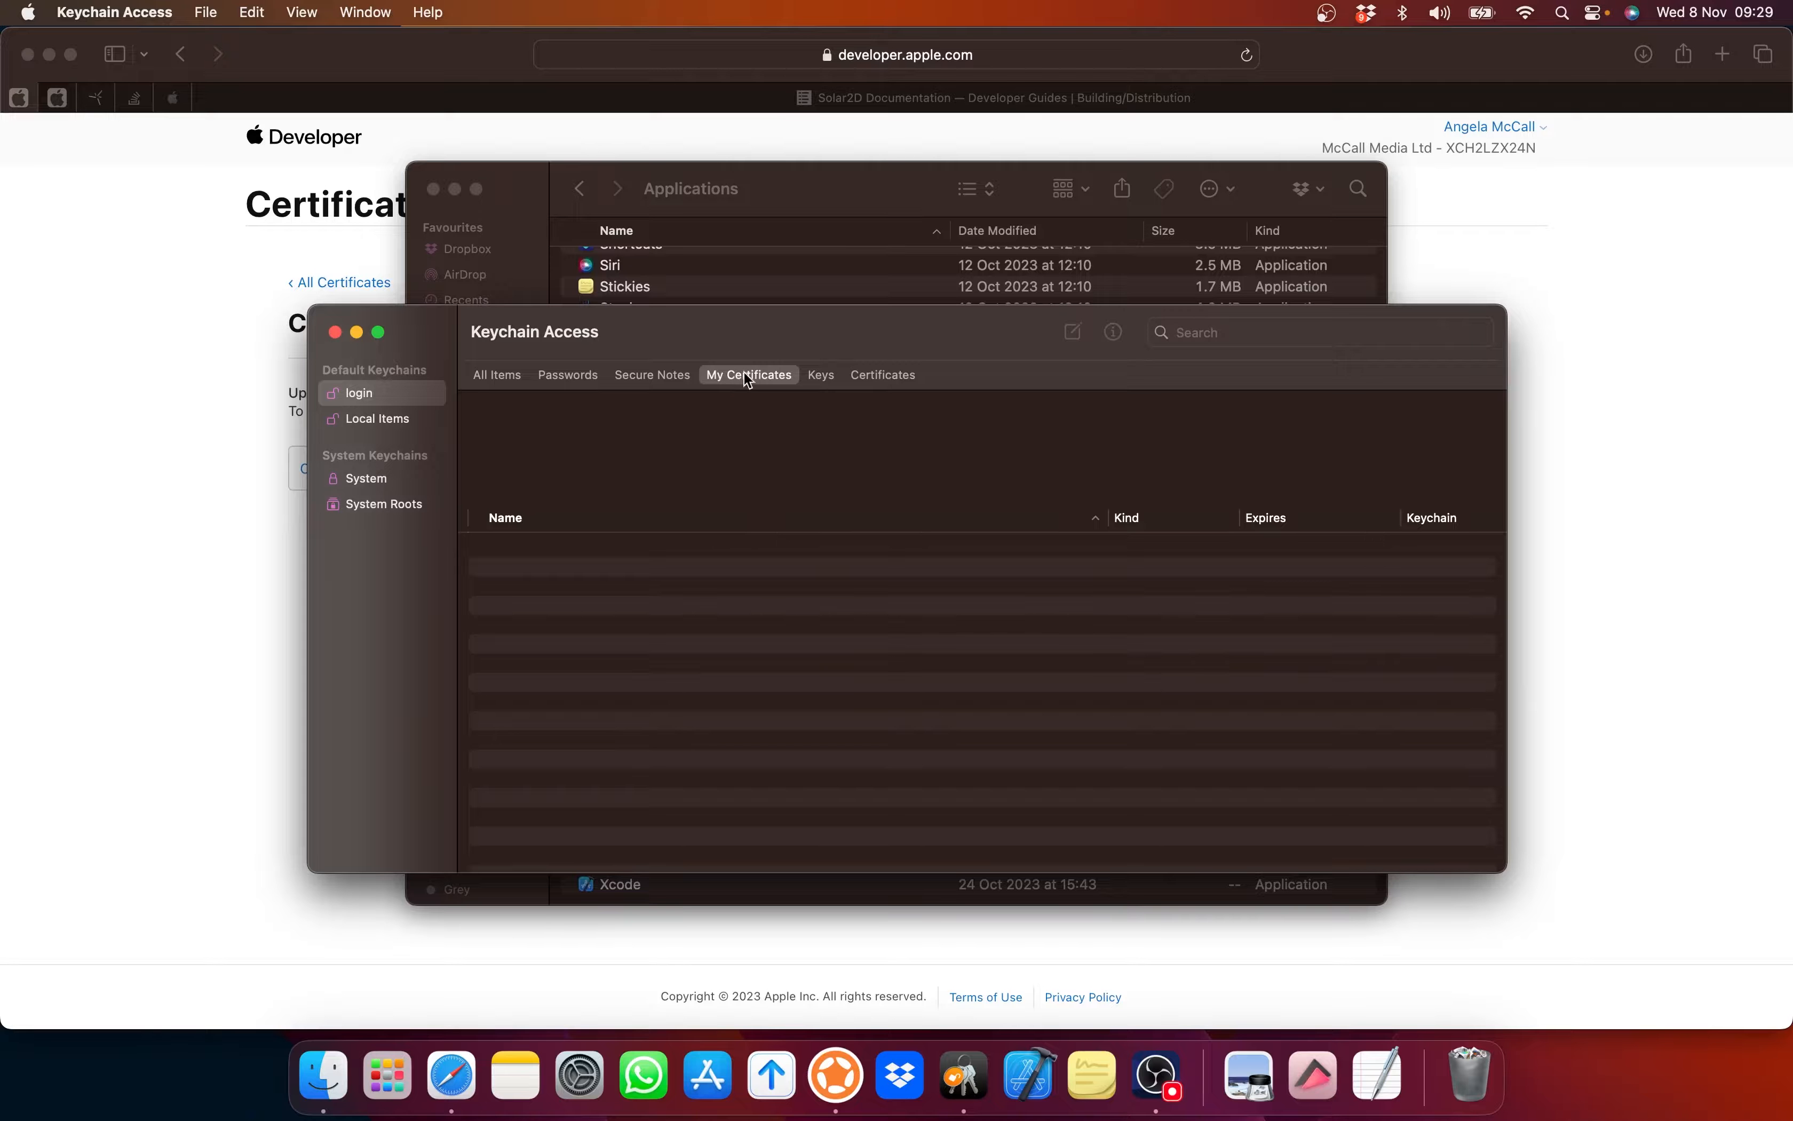
Step: Close the Applications Finder window and return to the Create a New Certificate page
click(866, 203)
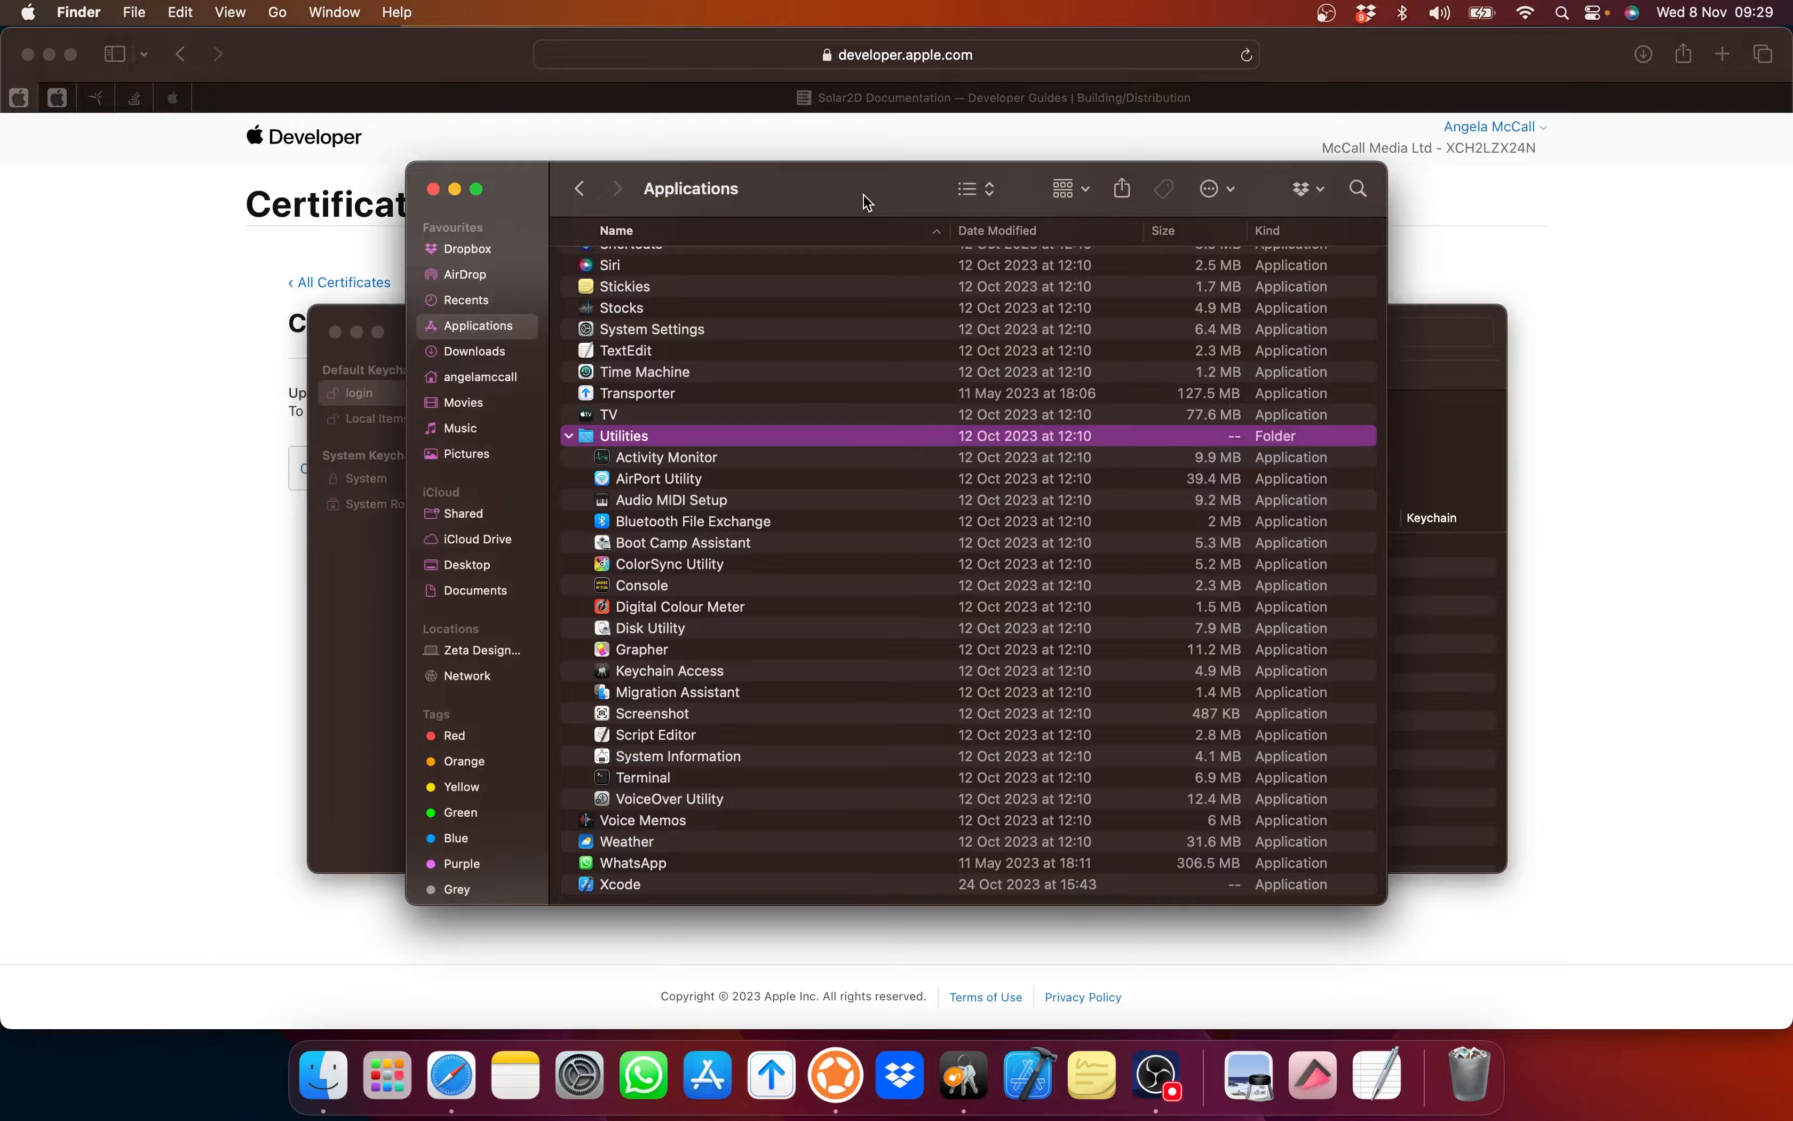
click(434, 189)
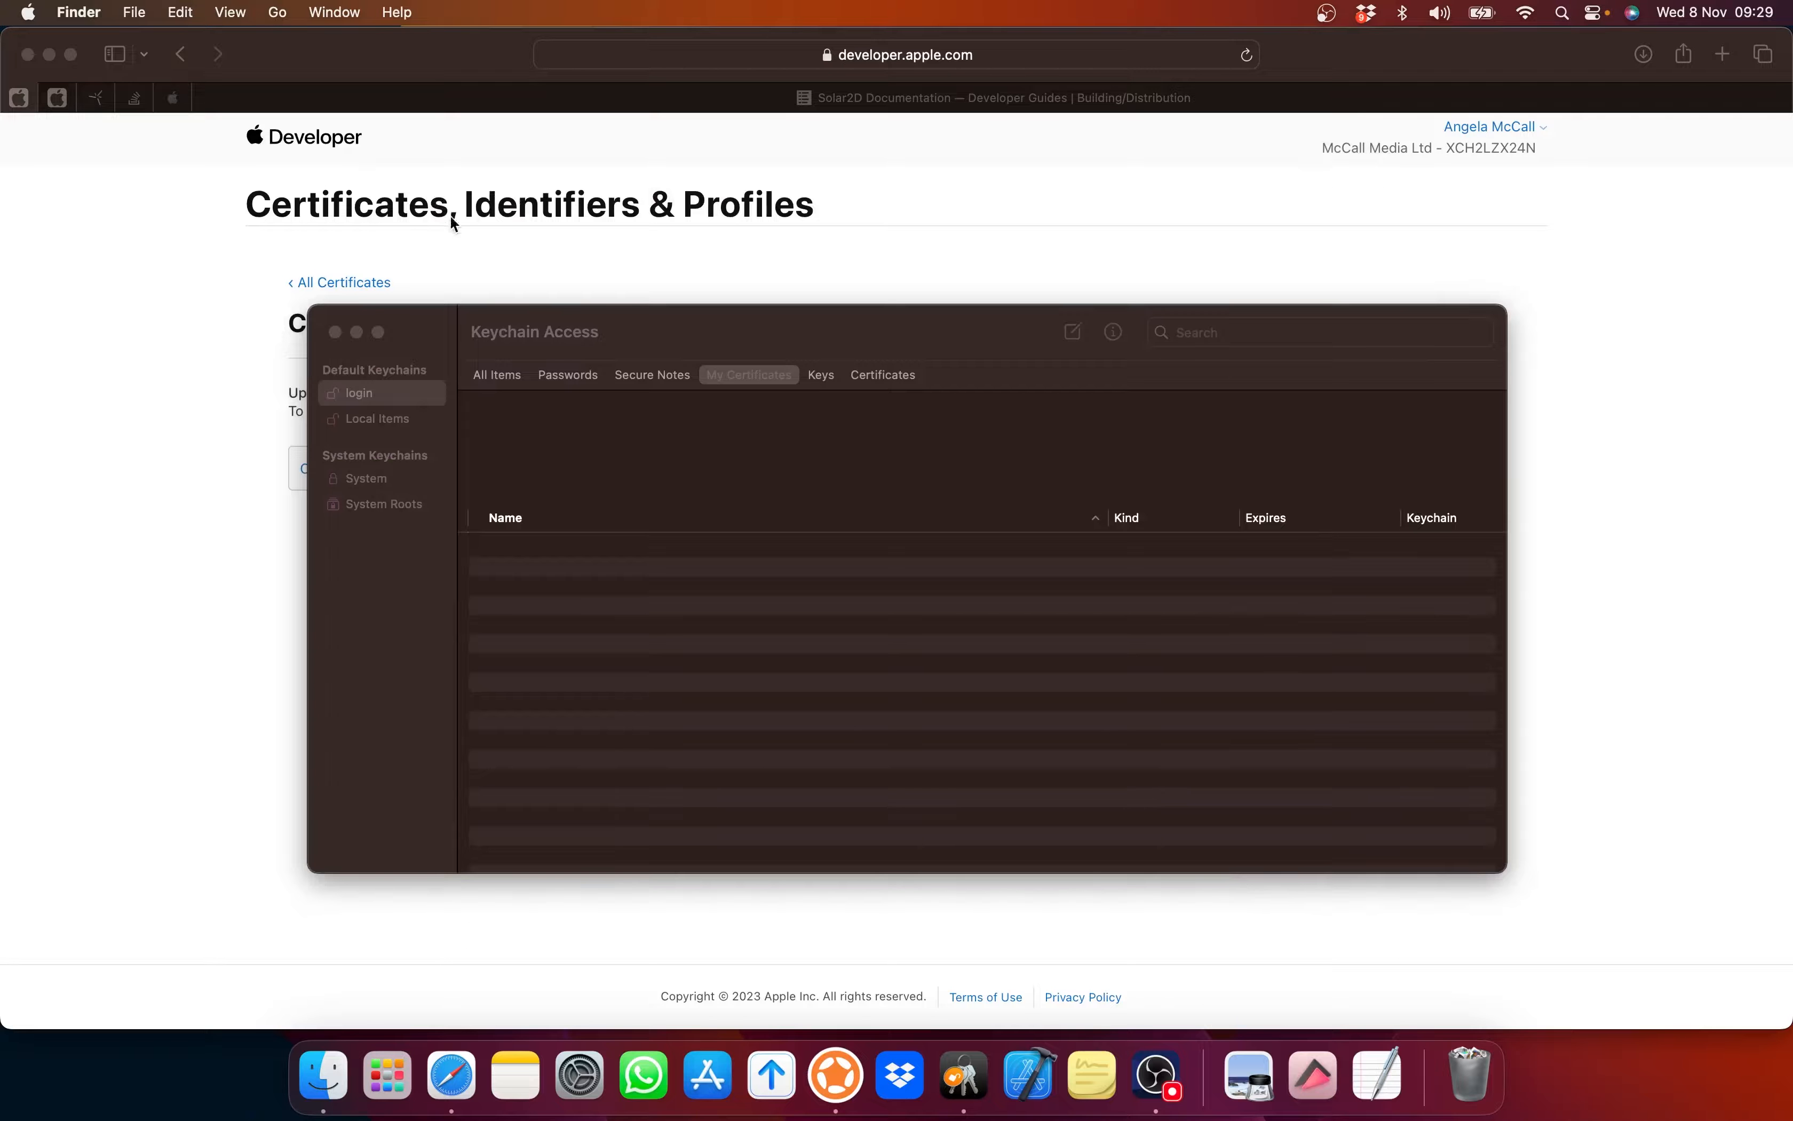
click(574, 250)
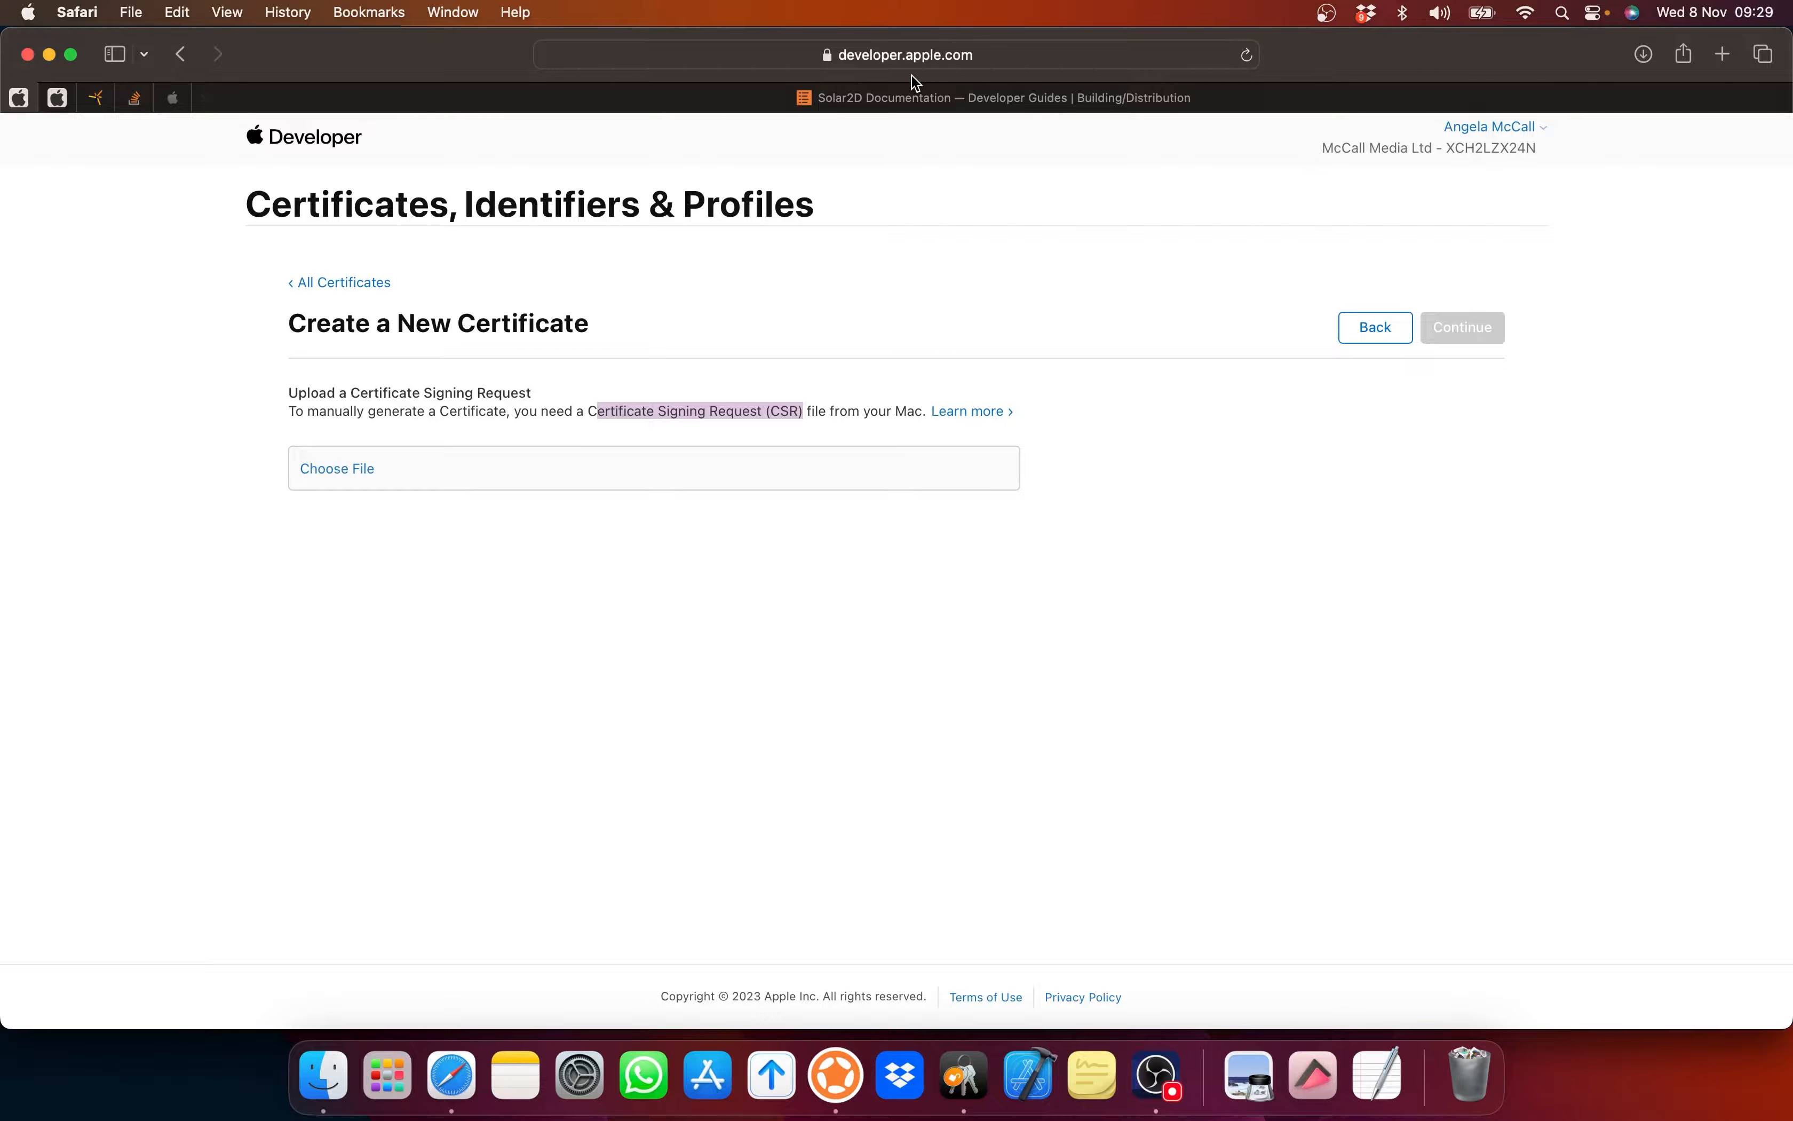
Step: Highlight the Certificate Assistant request step in the Solar2D guide, then bring Keychain Access forward
click(925, 95)
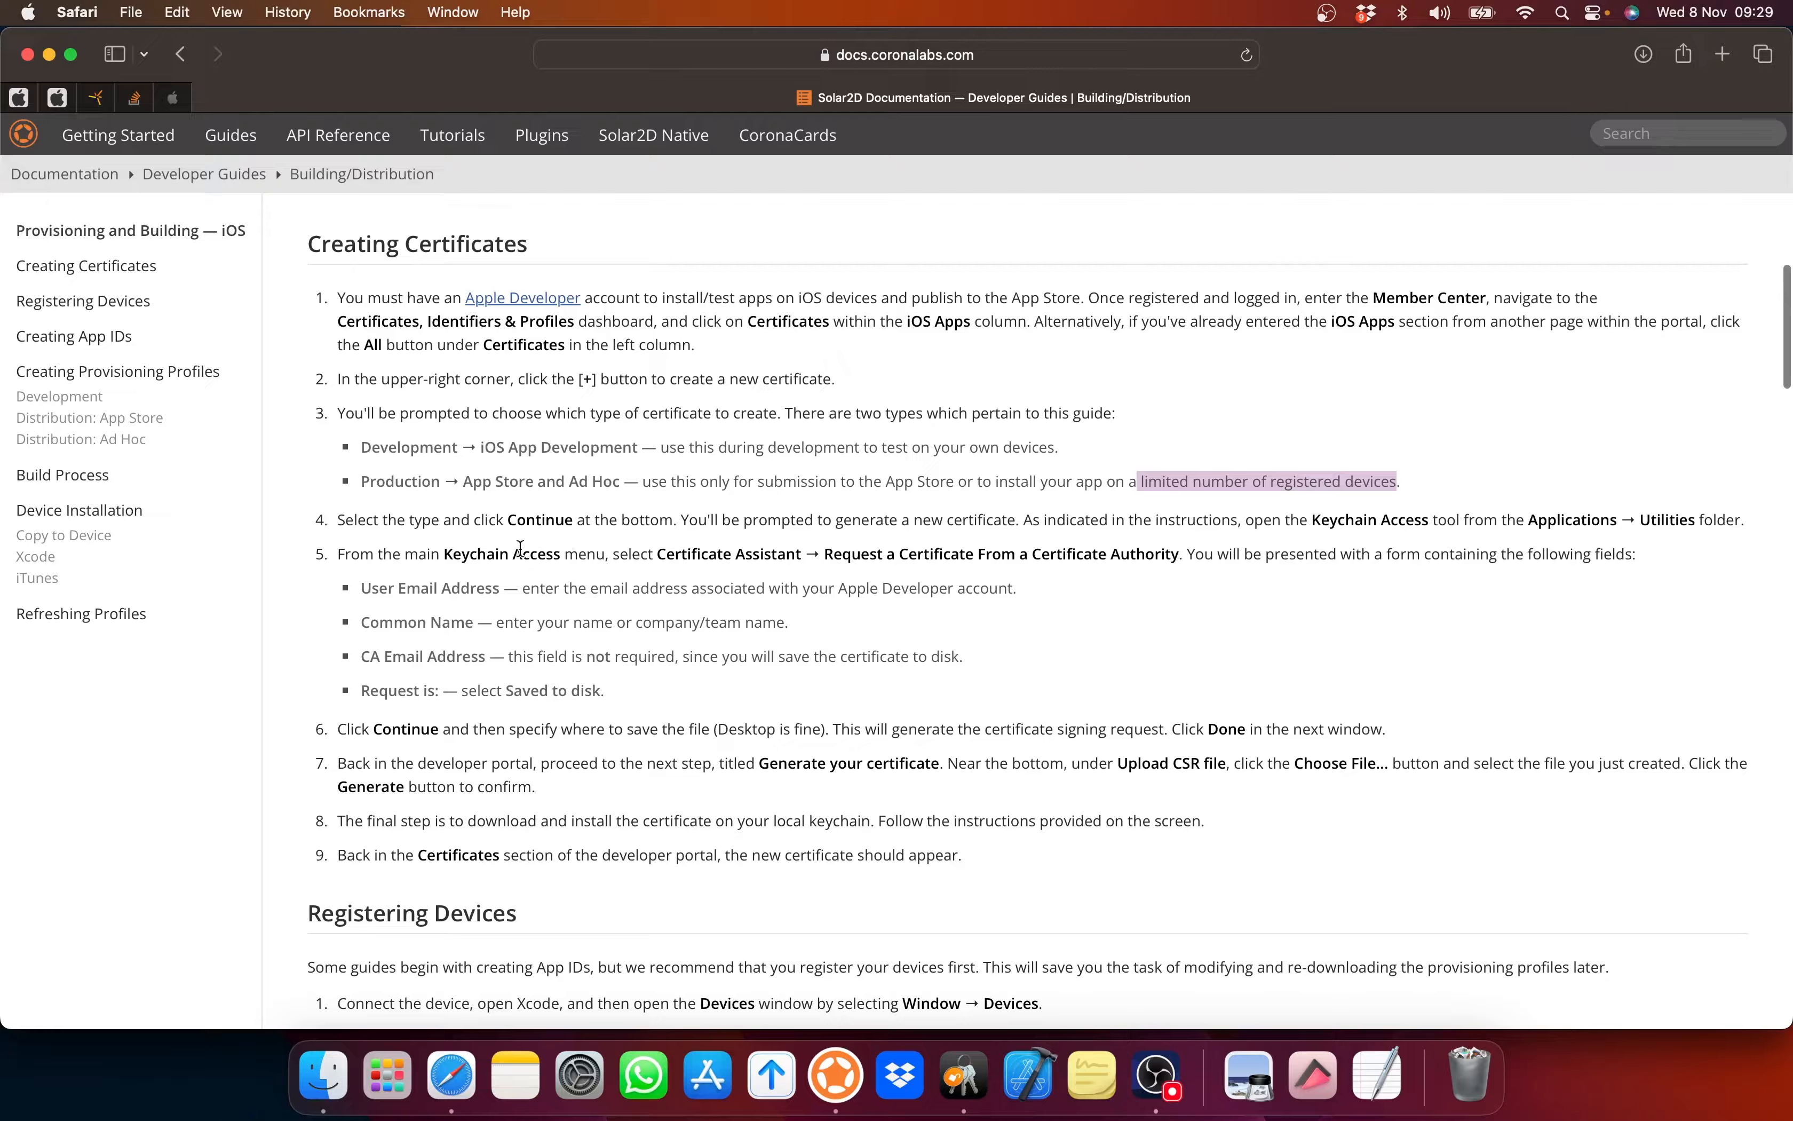
drag(662, 554, 1196, 559)
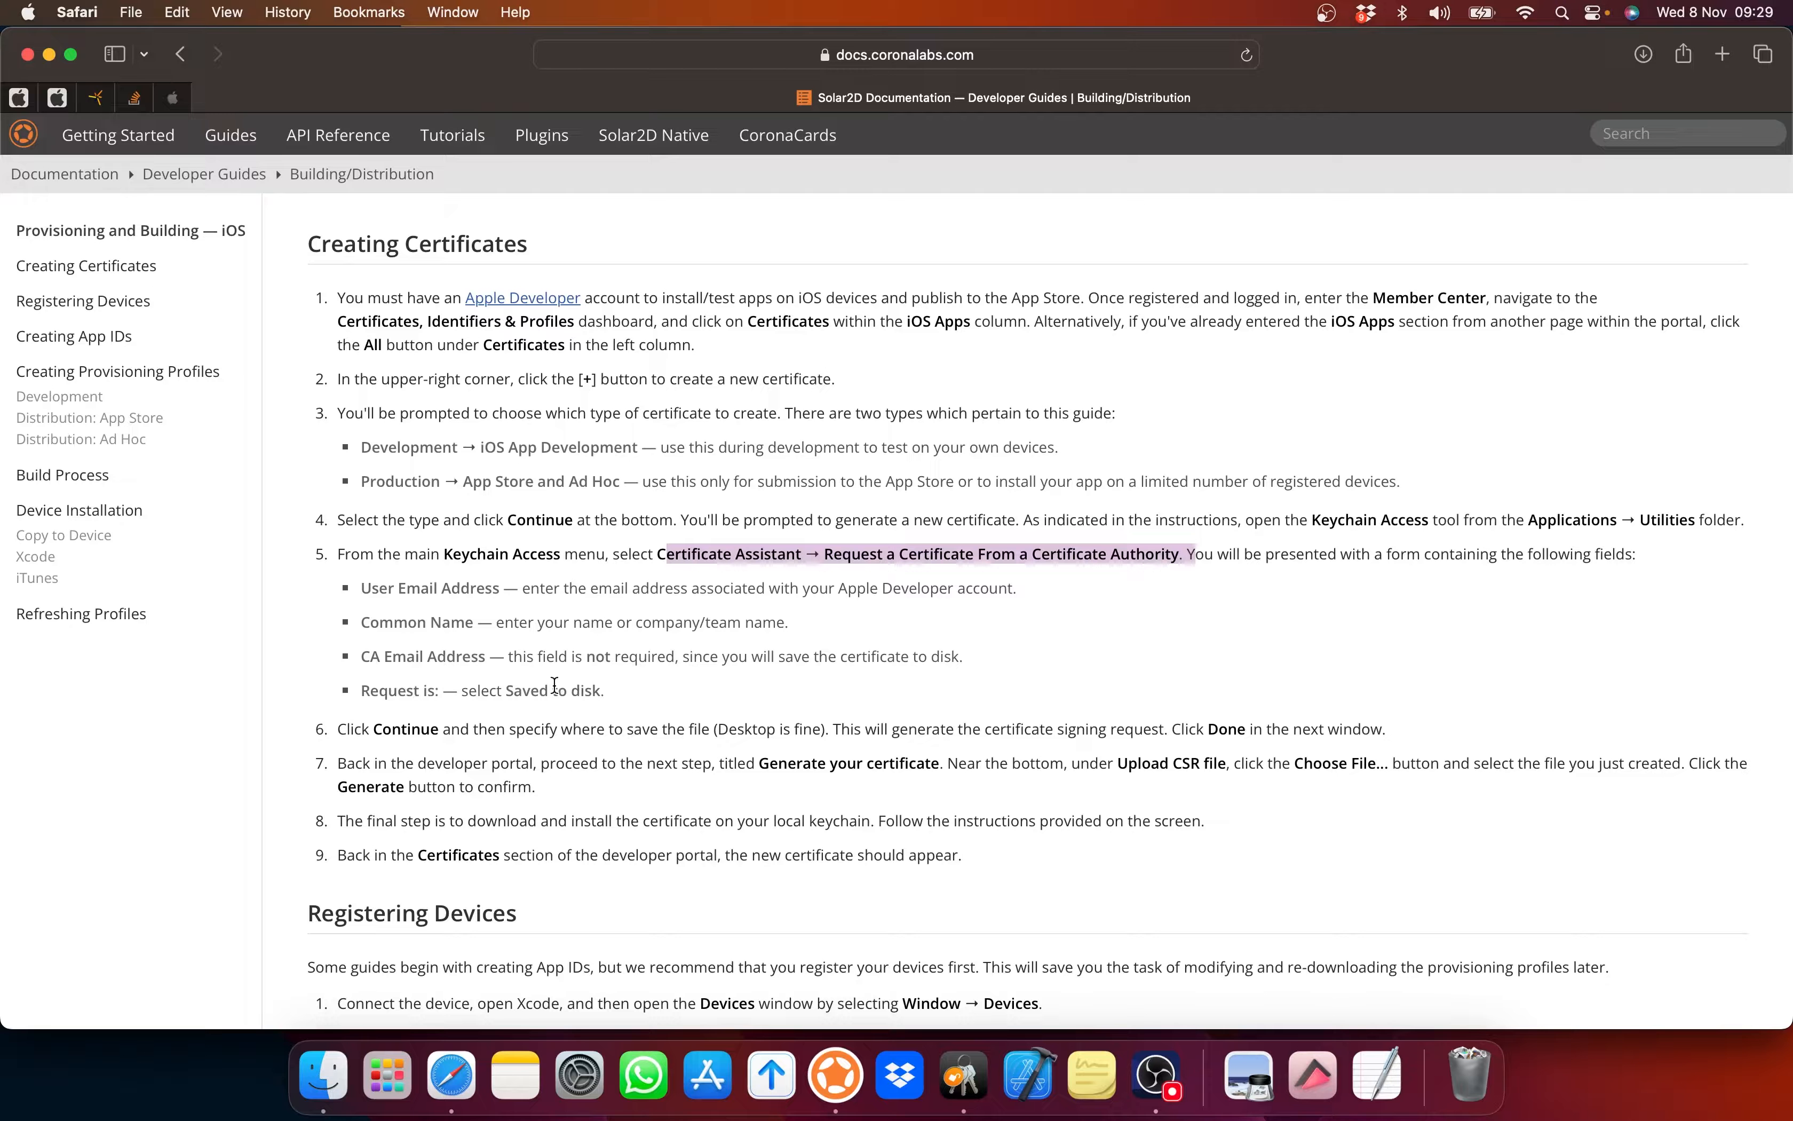
key(super+Tab)
key(super+Tab)
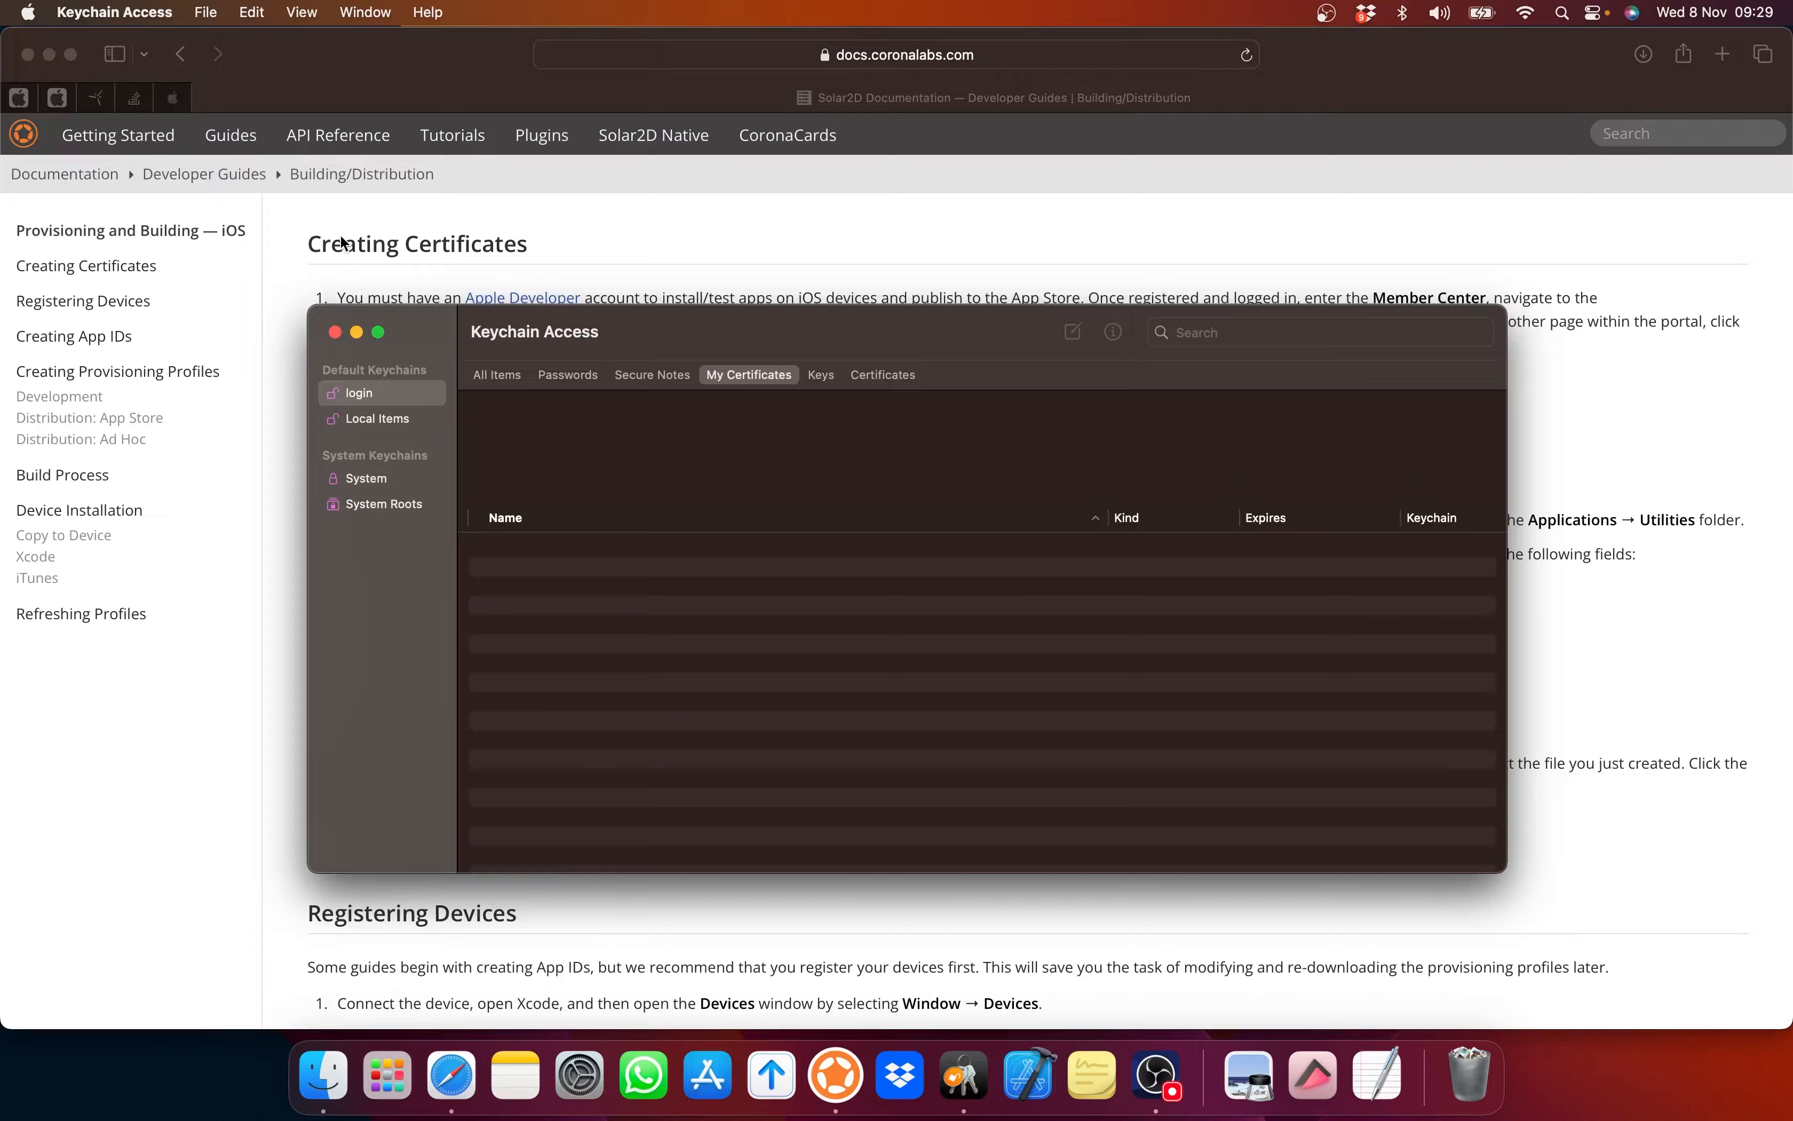
Step: Request a certificate from a CA with the user's e-mail and Common Name ending 'Star Ship Explorer'
click(206, 13)
mouse_move(141, 15)
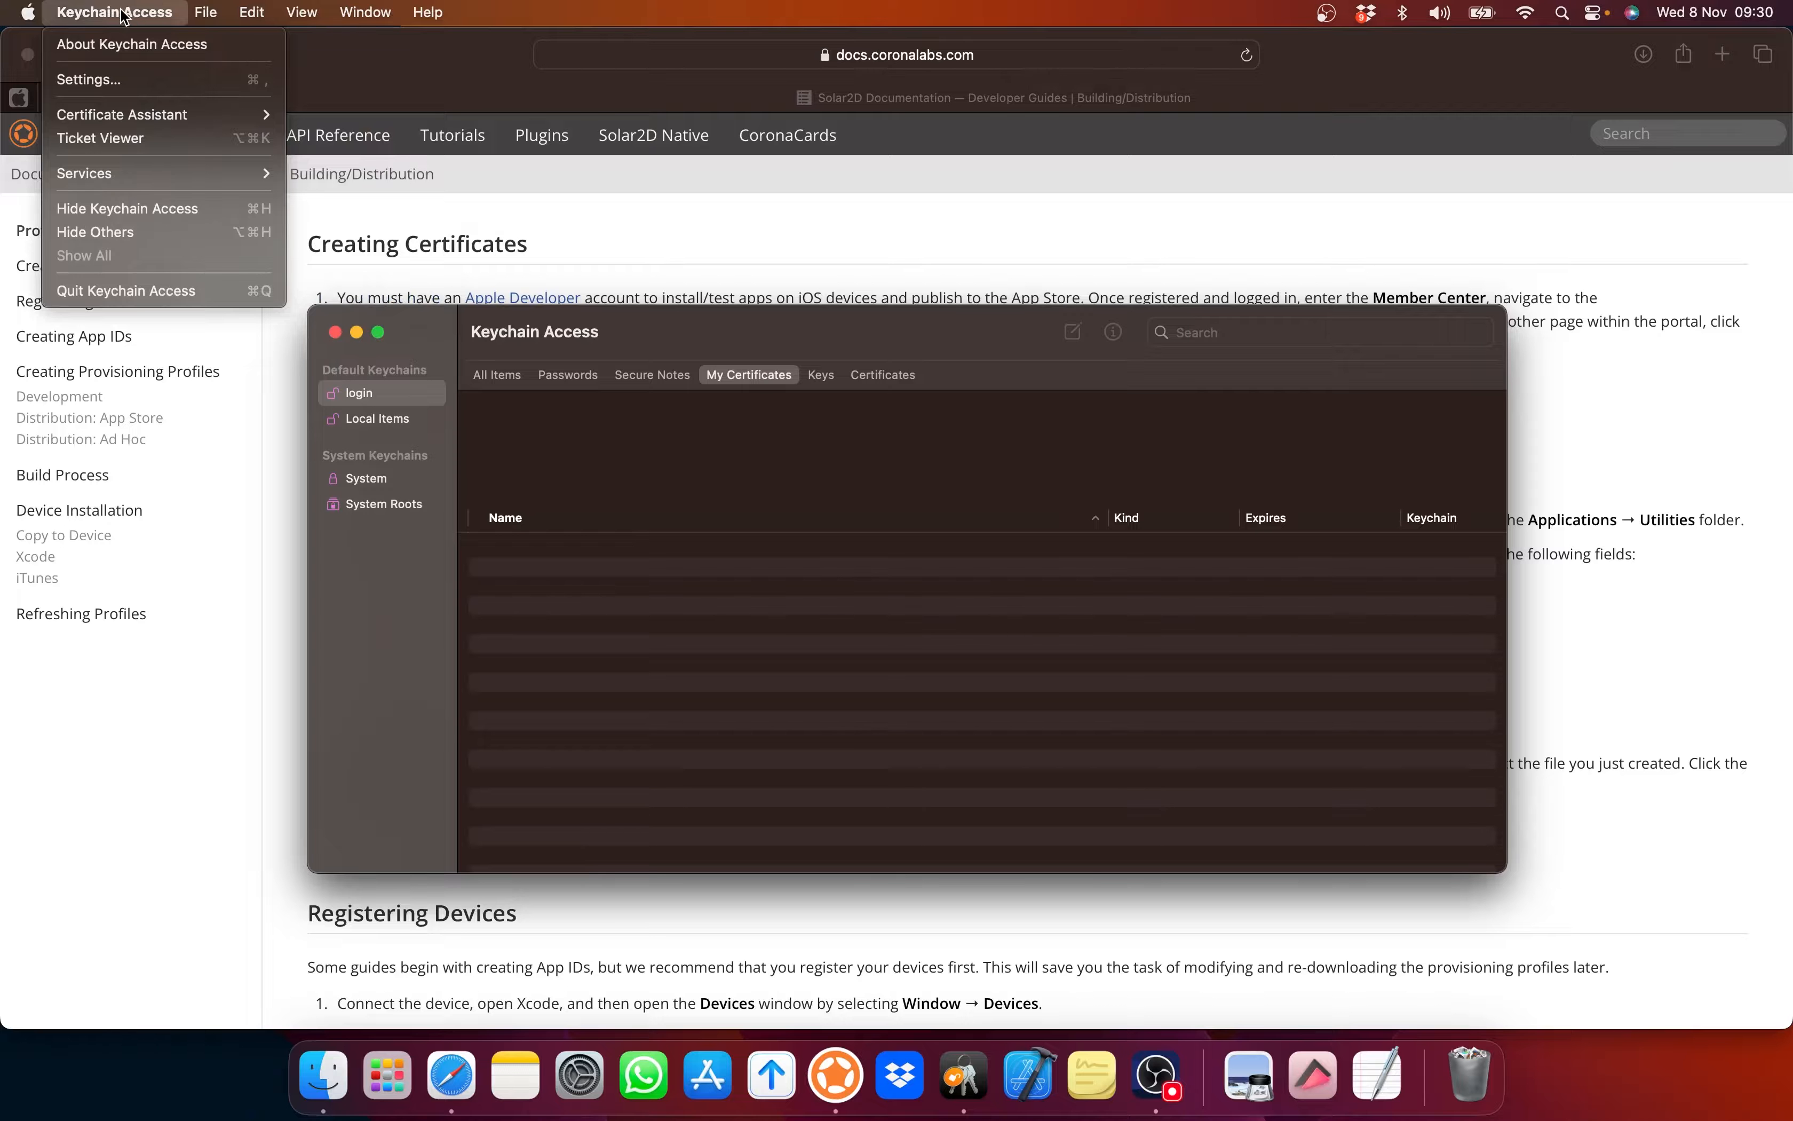
mouse_move(109, 118)
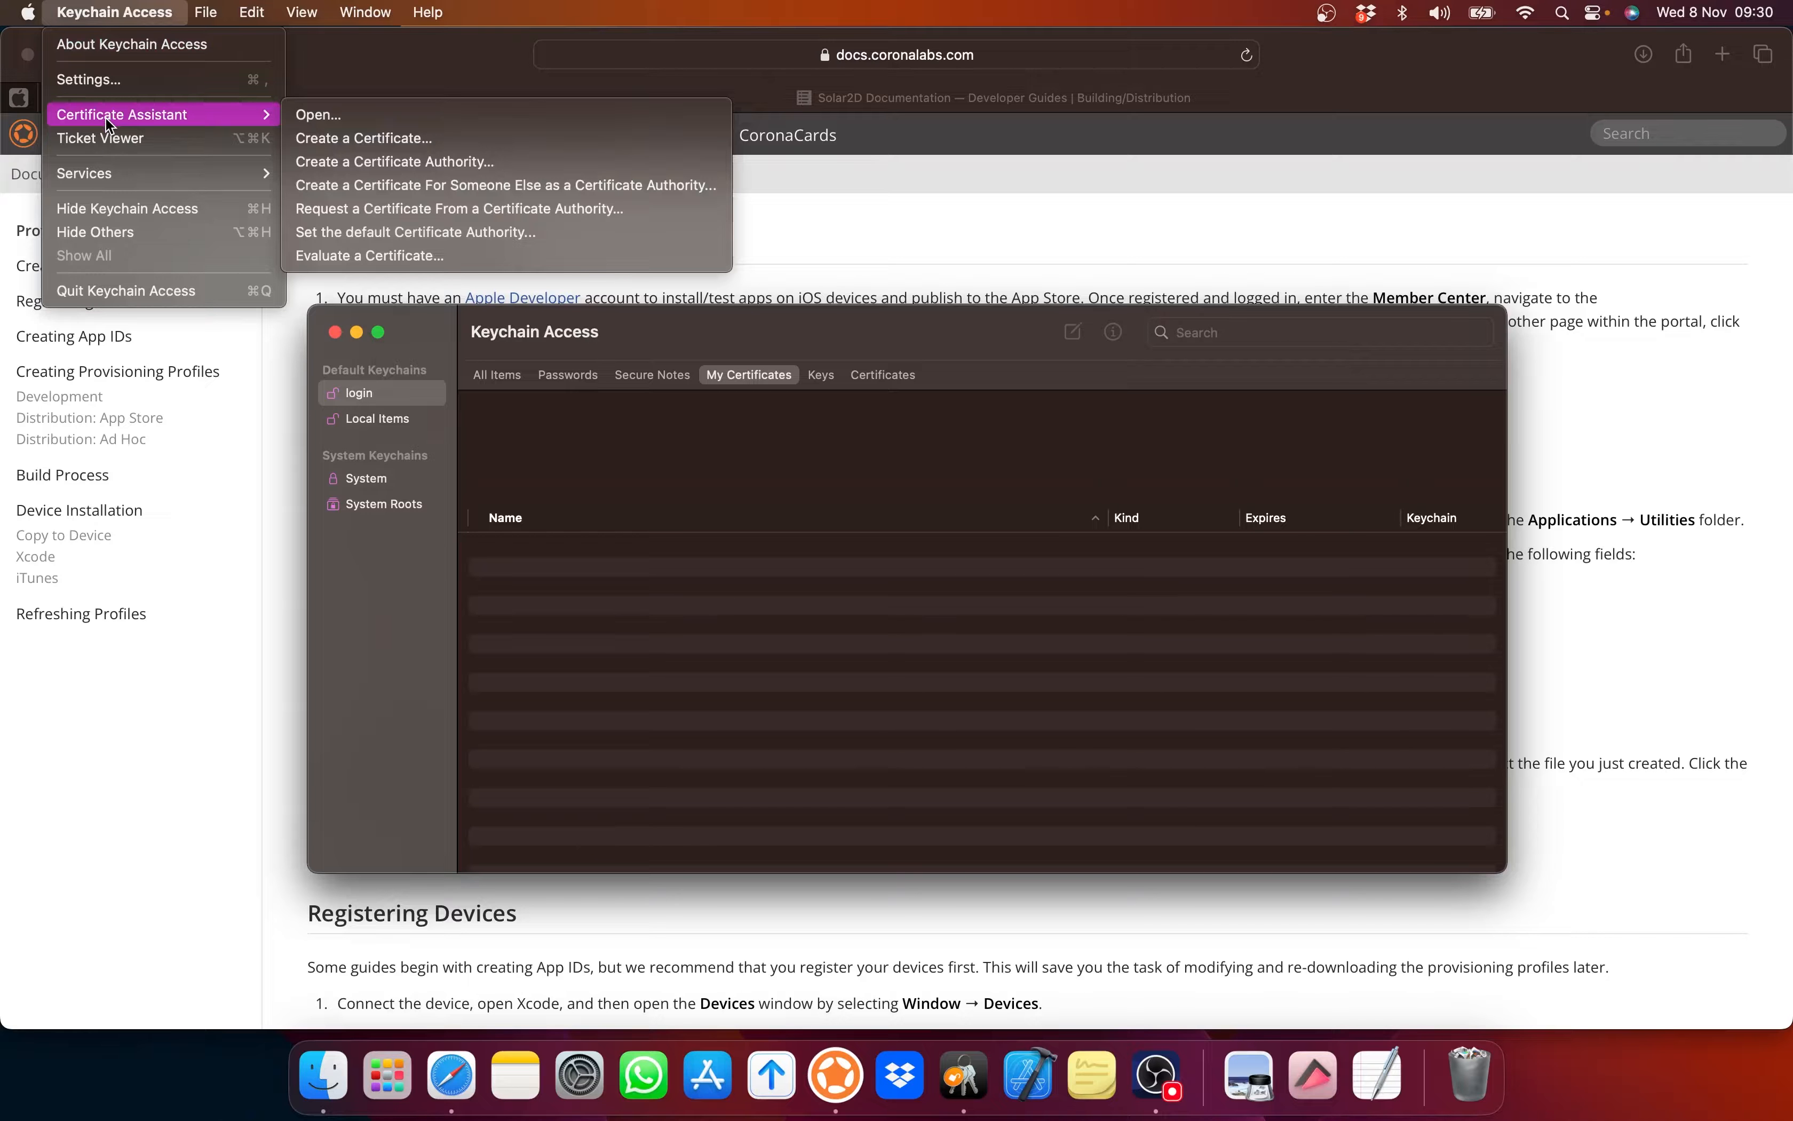
click(353, 202)
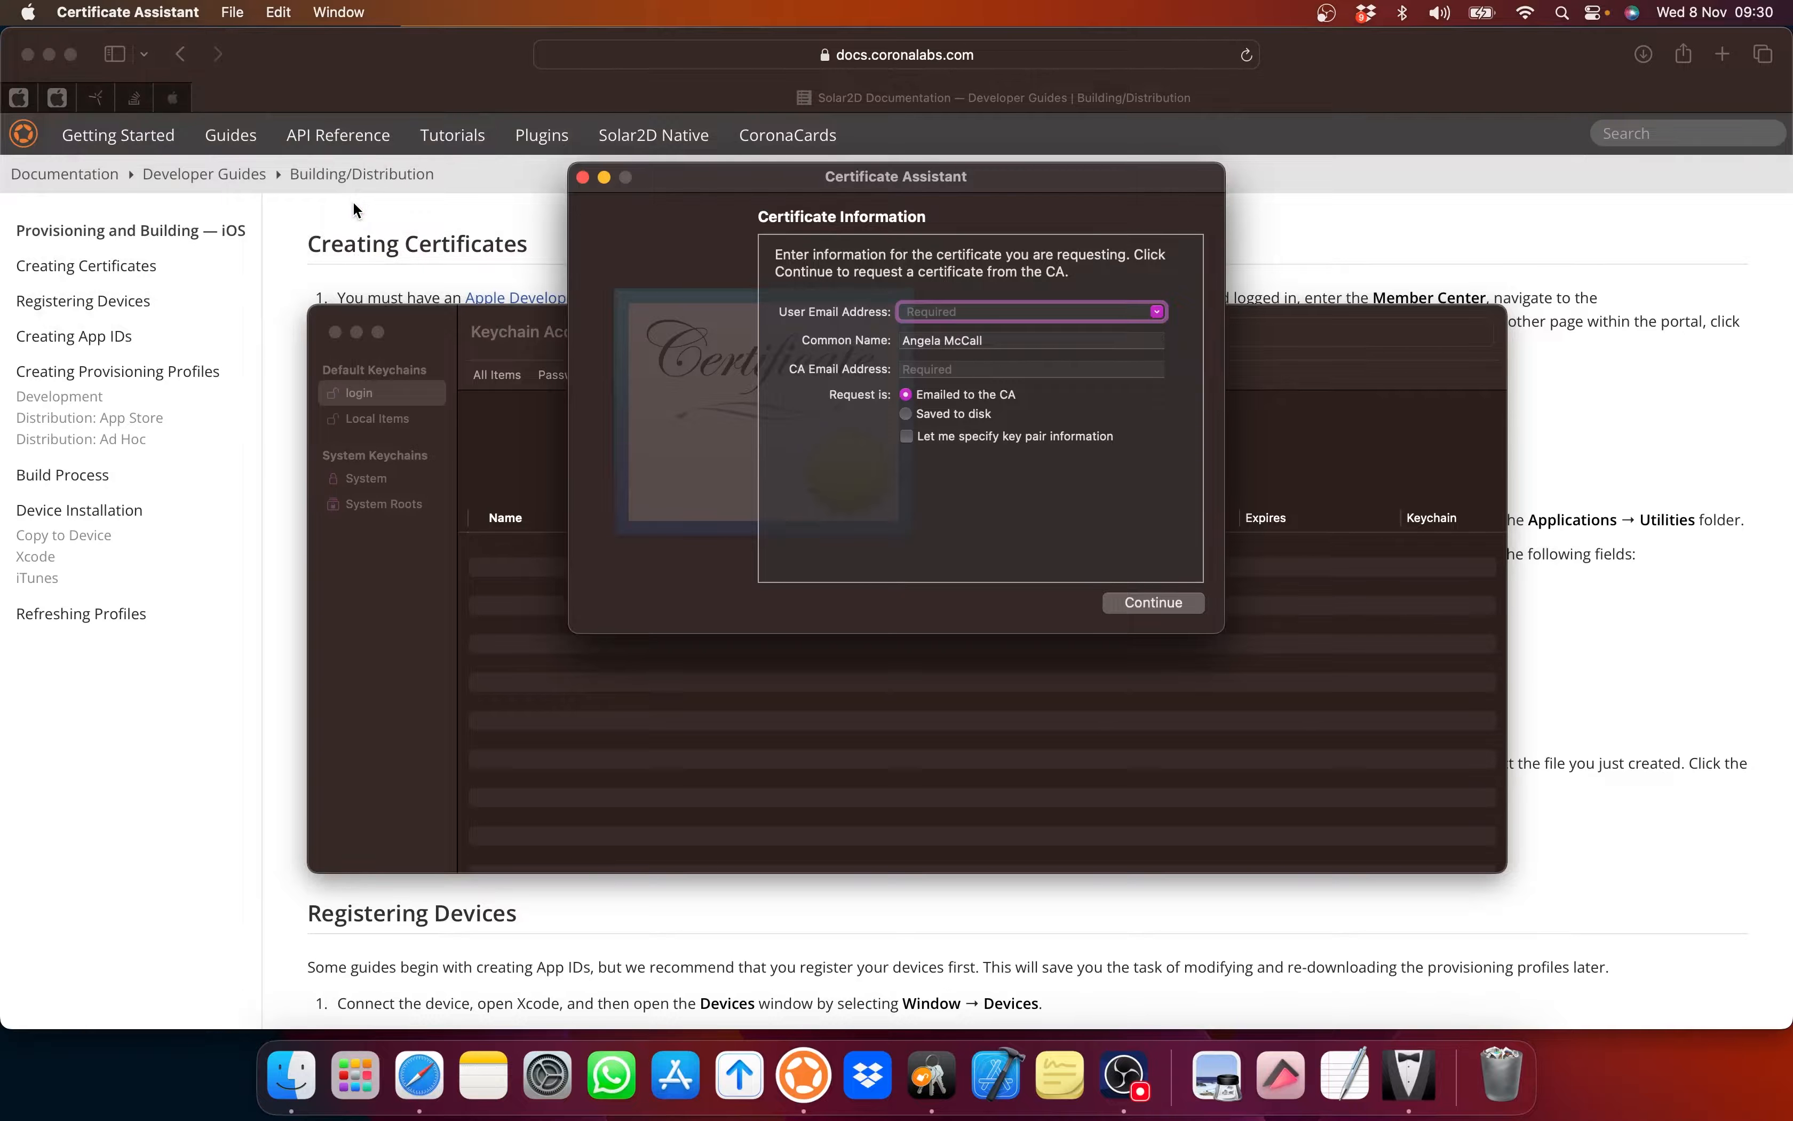
click(1007, 338)
text(St)
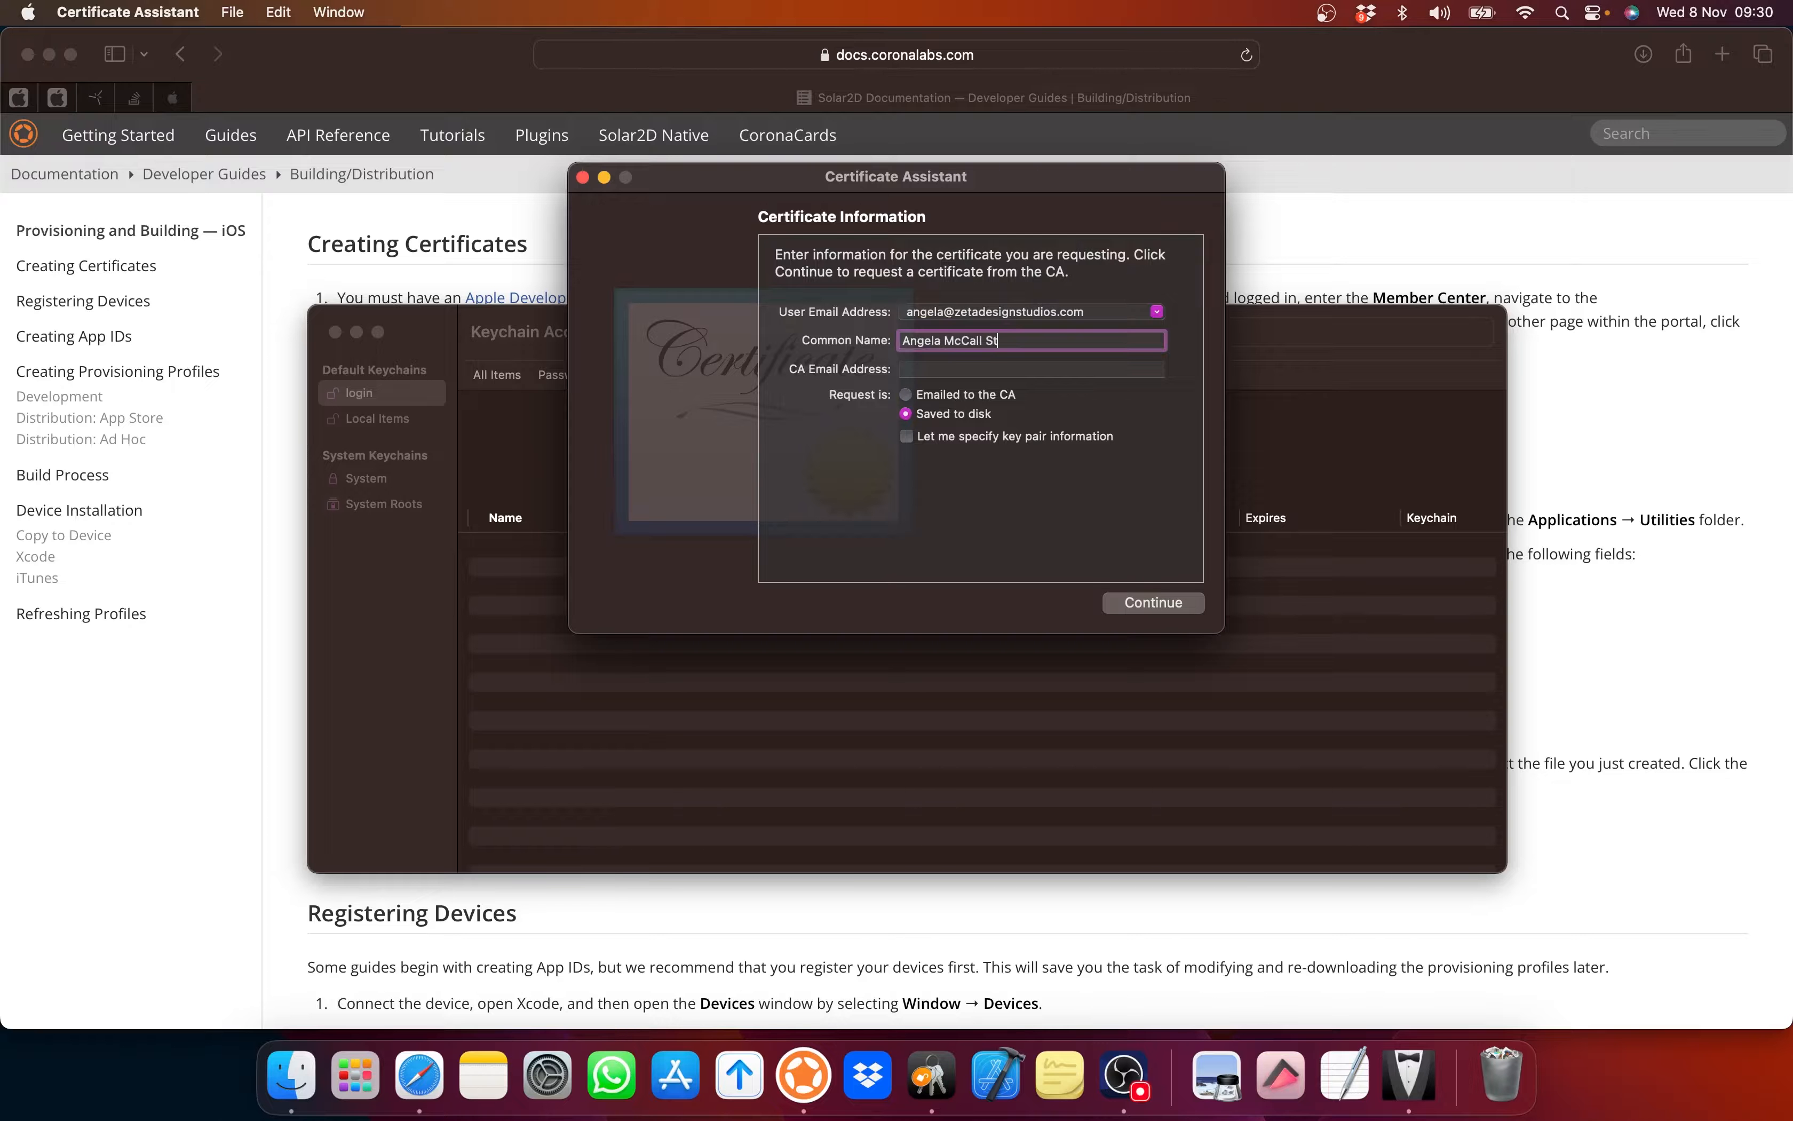
text(ar Explorer)
click(1015, 339)
text(Ship)
Step: Save StarExplorerCertificateSigningRequest into KeyChainCertificatesAppleStore, binning the older StarExplorer file
click(1149, 603)
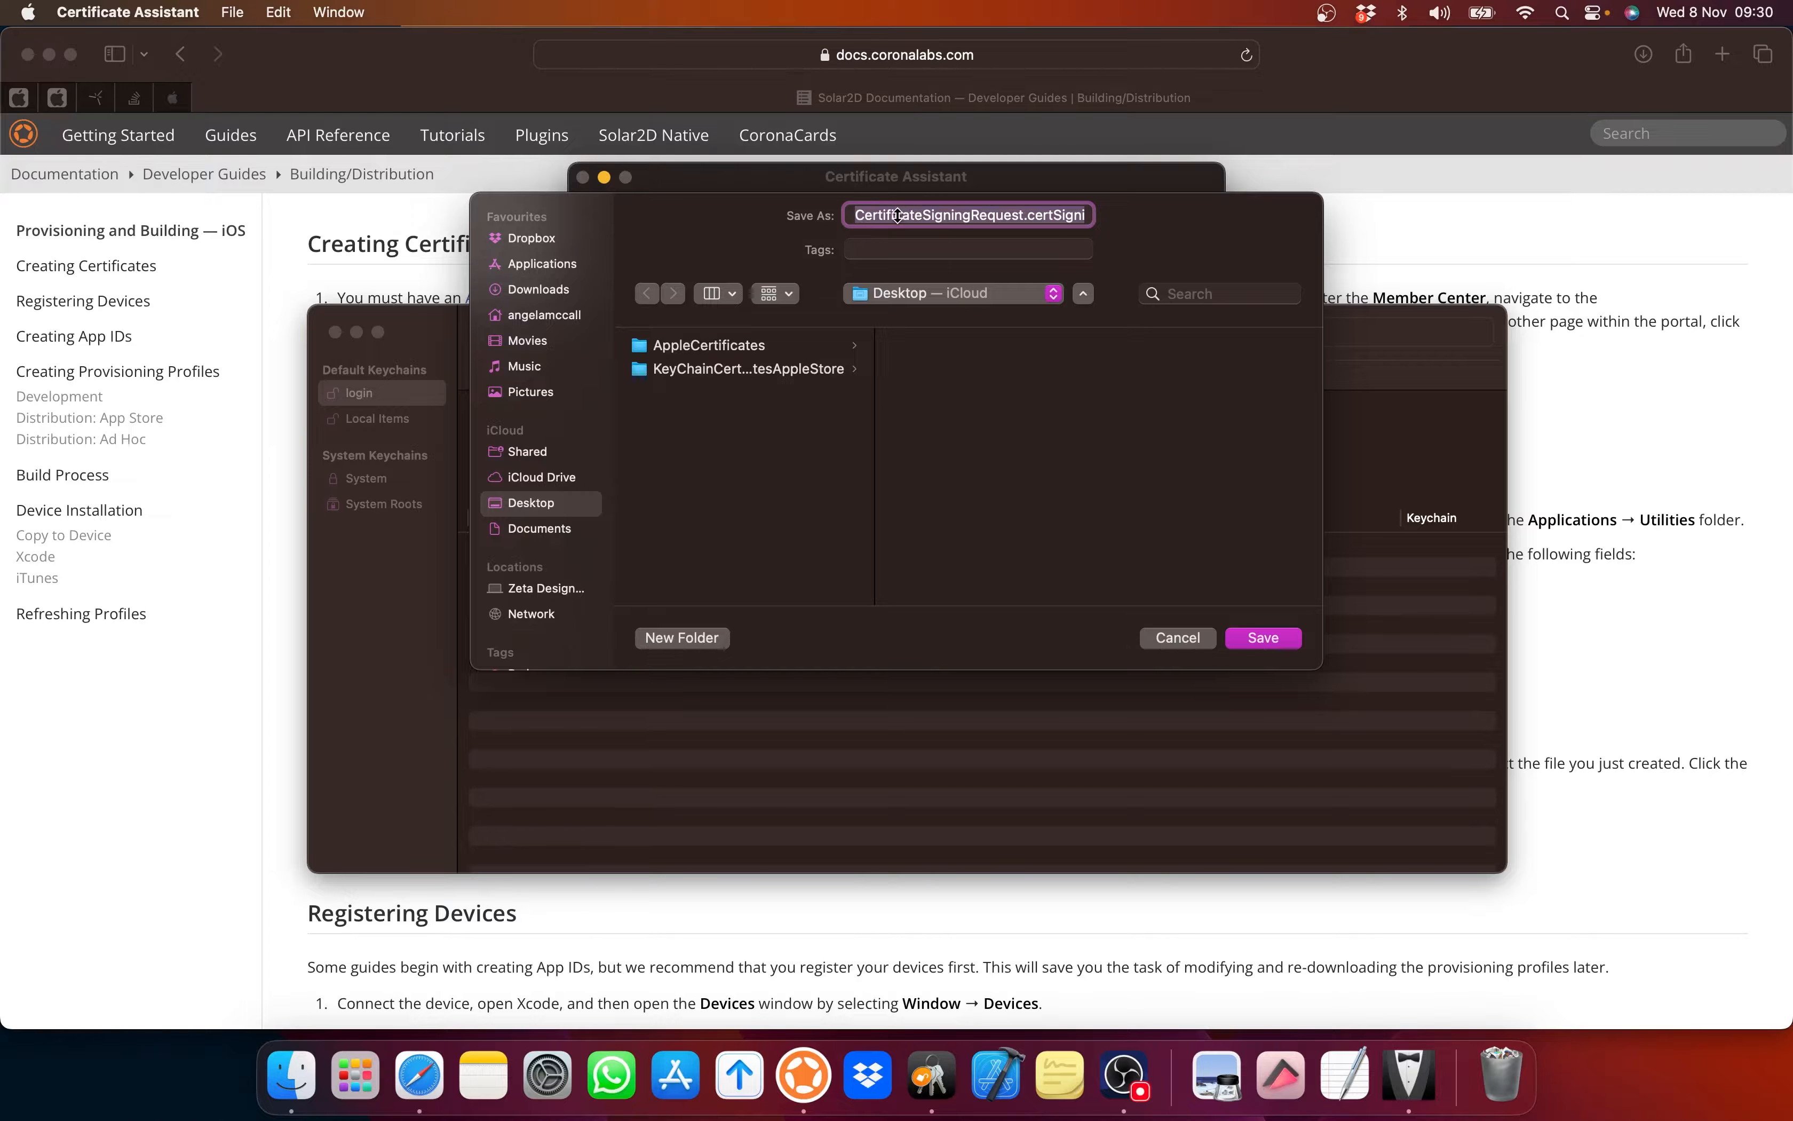
click(933, 215)
key(Right)
key(Right)
key(Right)
key(Right)
key(Right)
key(Right)
key(Right)
key(Right)
key(Right)
key(Right)
key(Right)
key(Right)
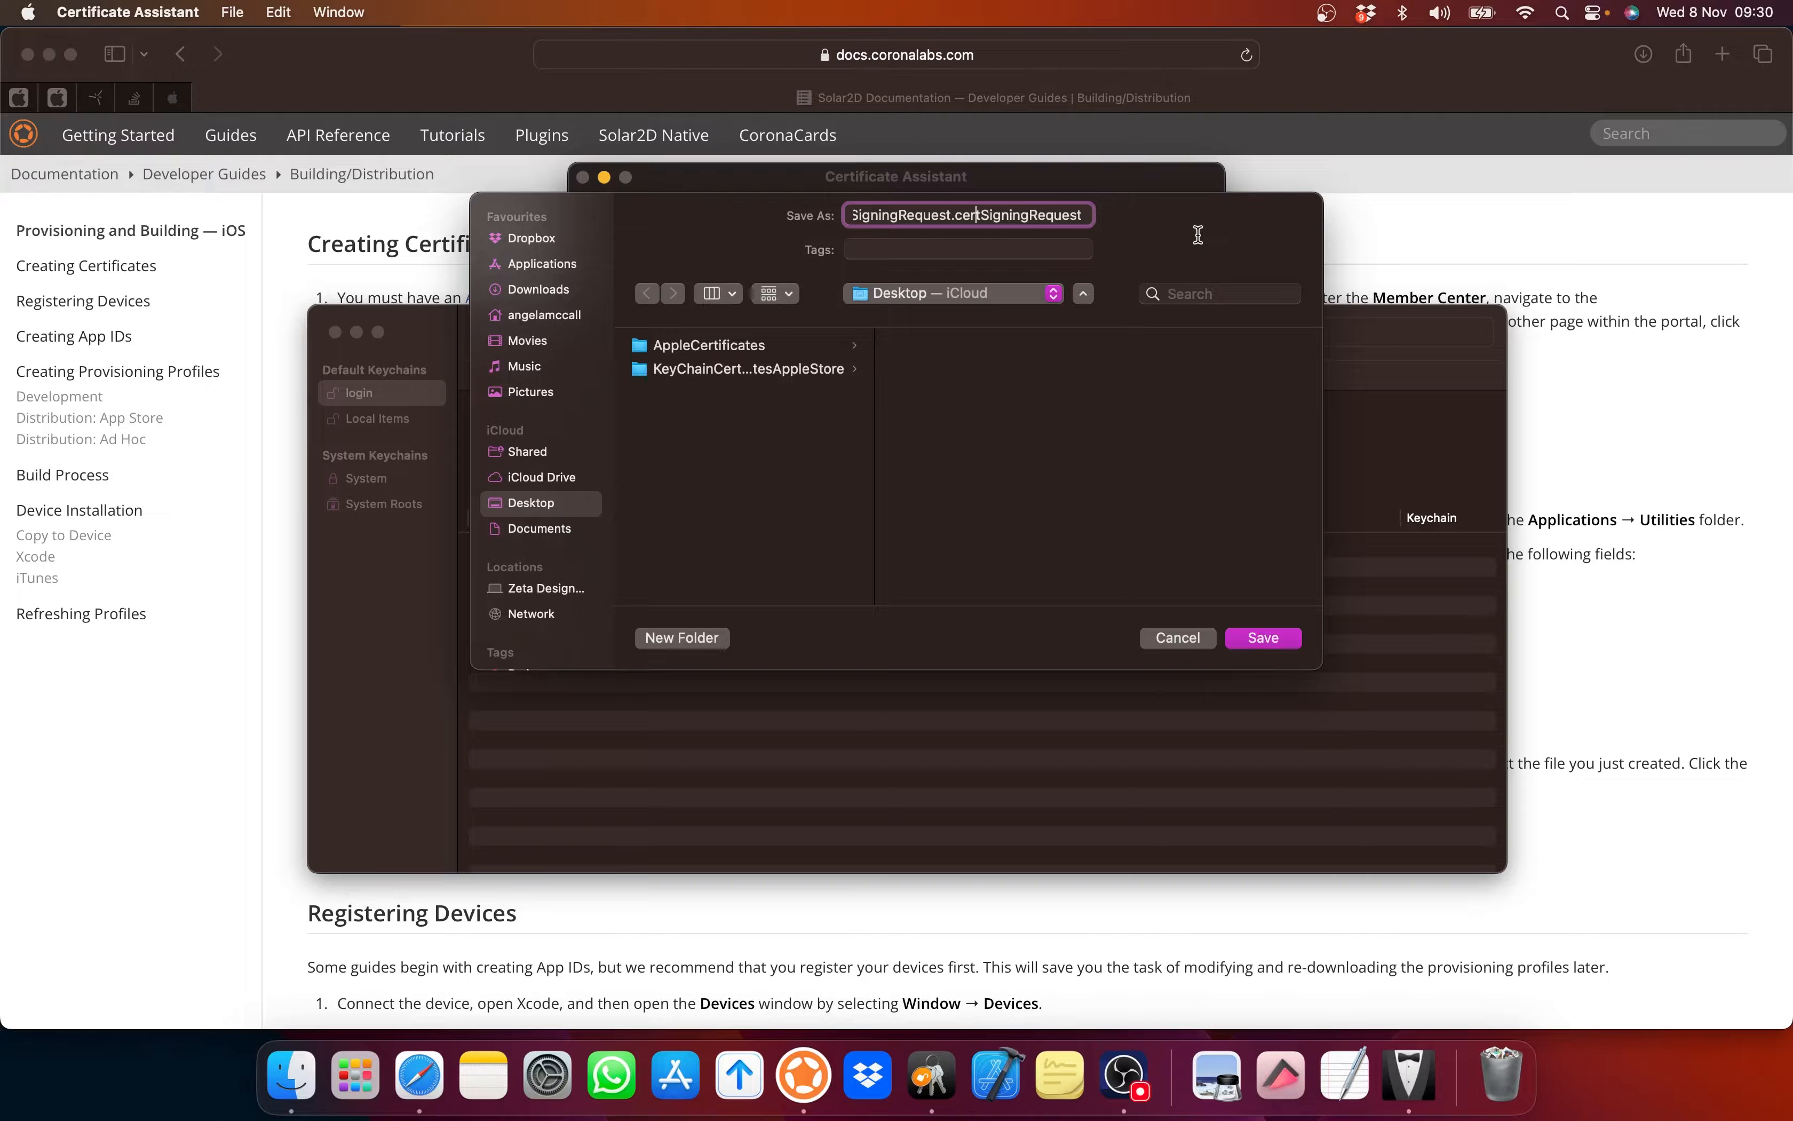
key(Left)
key(Left)
key(Left)
key(Left)
key(Left)
key(Left)
key(Left)
key(Left)
key(Left)
key(Left)
key(Left)
key(Left)
key(Left)
key(Left)
key(Left)
key(Left)
key(Left)
key(Left)
key(Left)
key(Left)
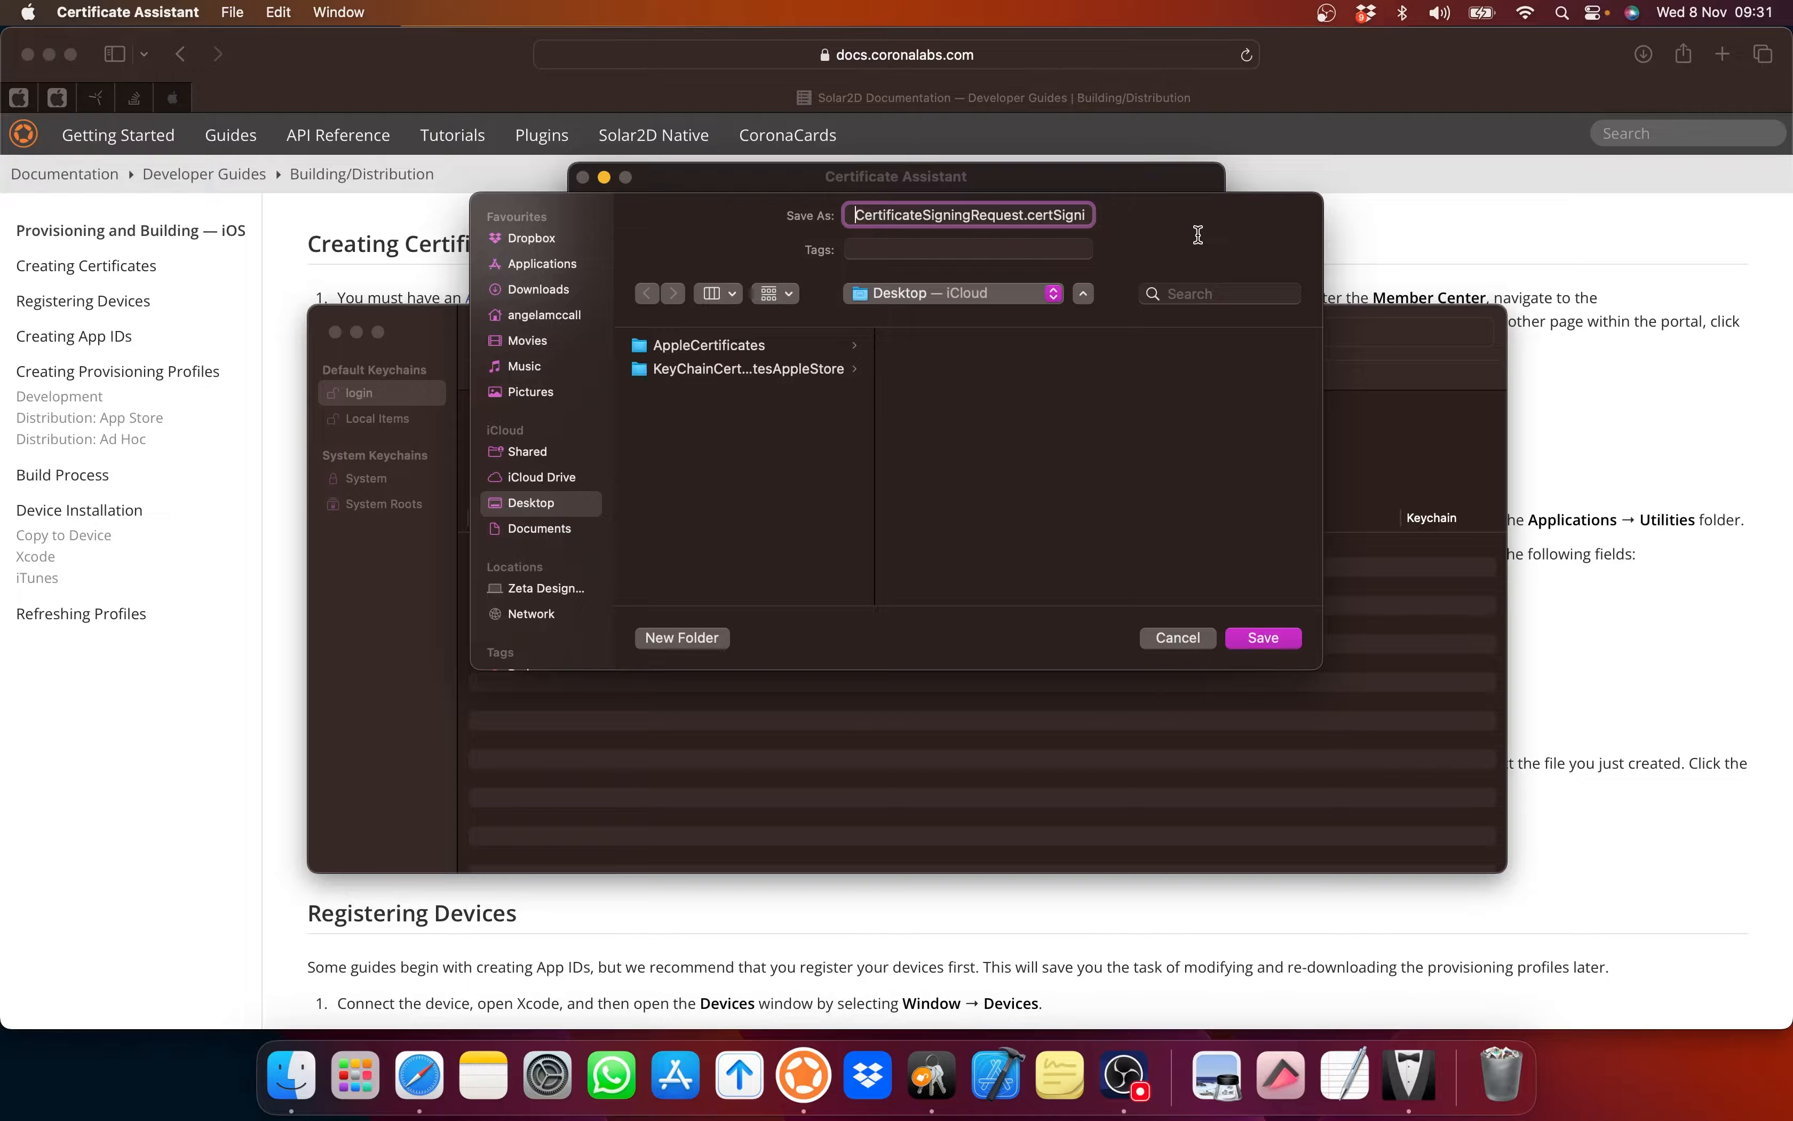
text(S)
text(tarExplor)
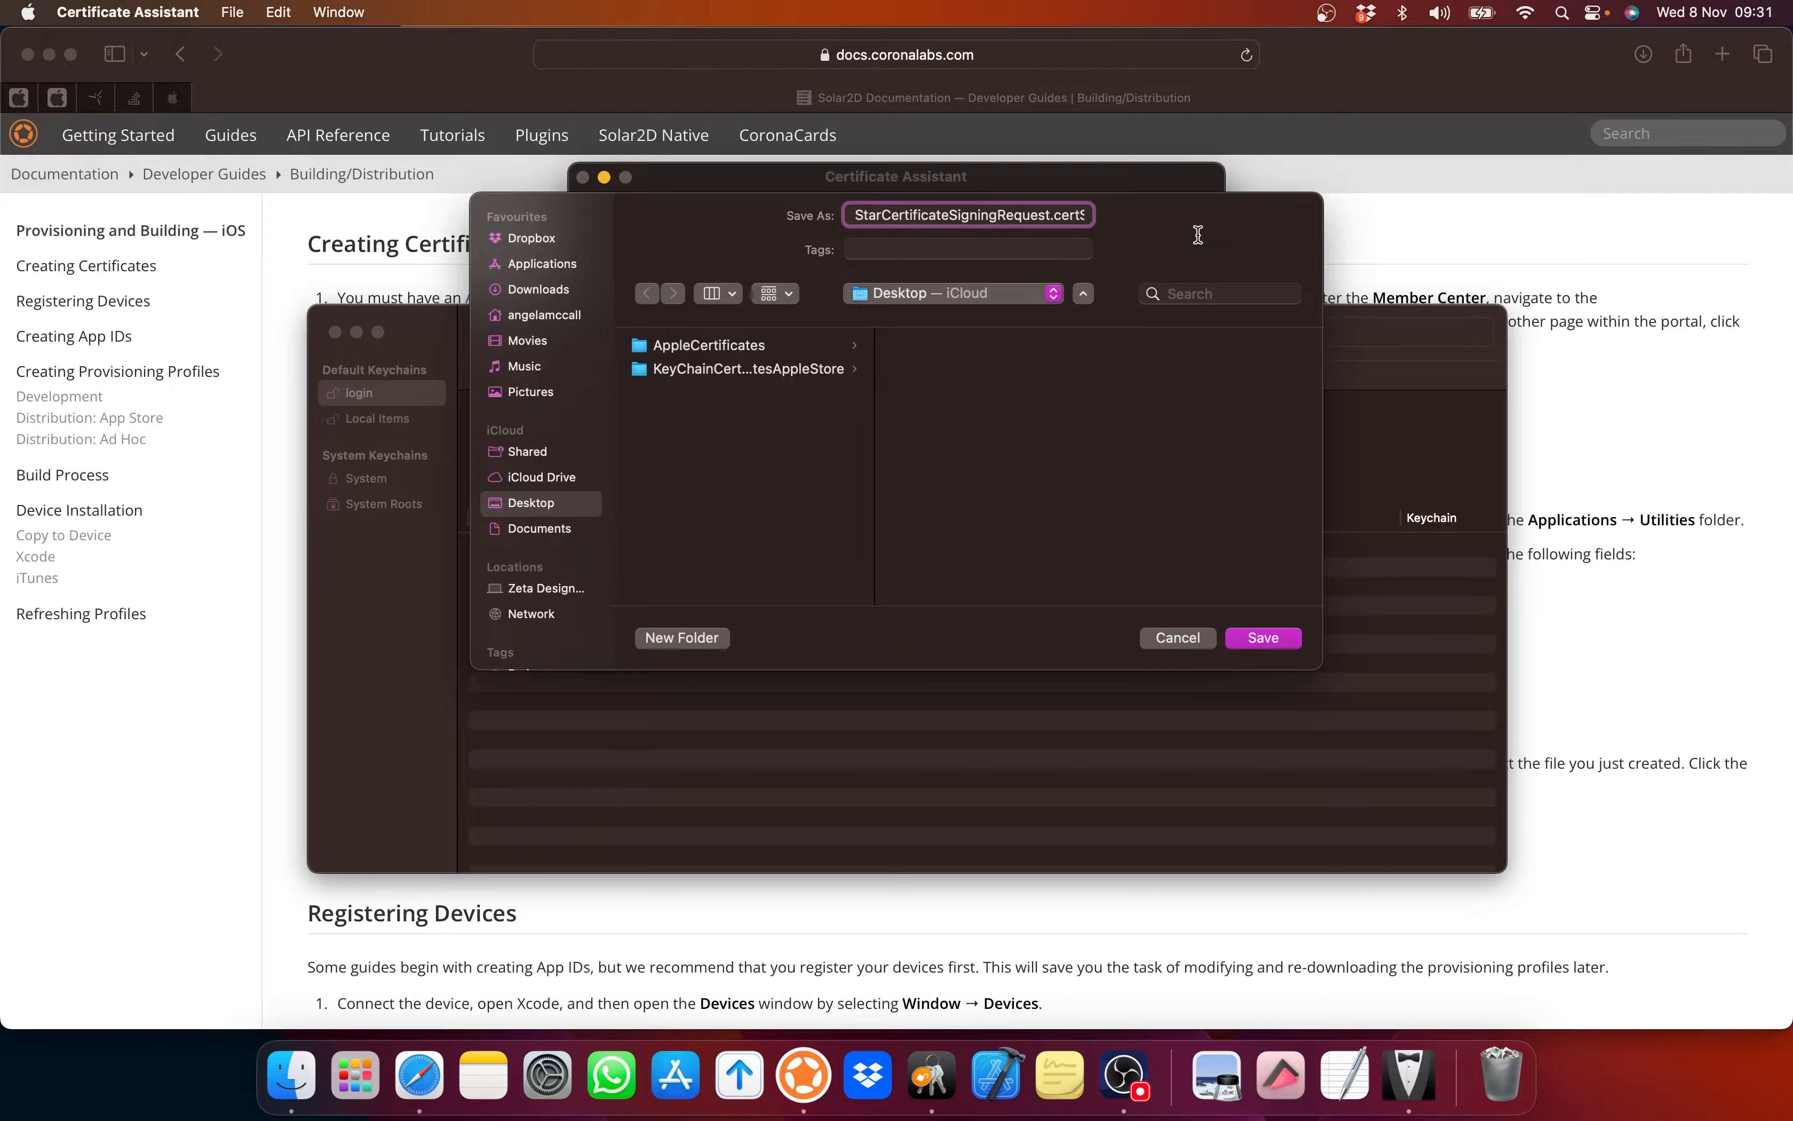
text(er)
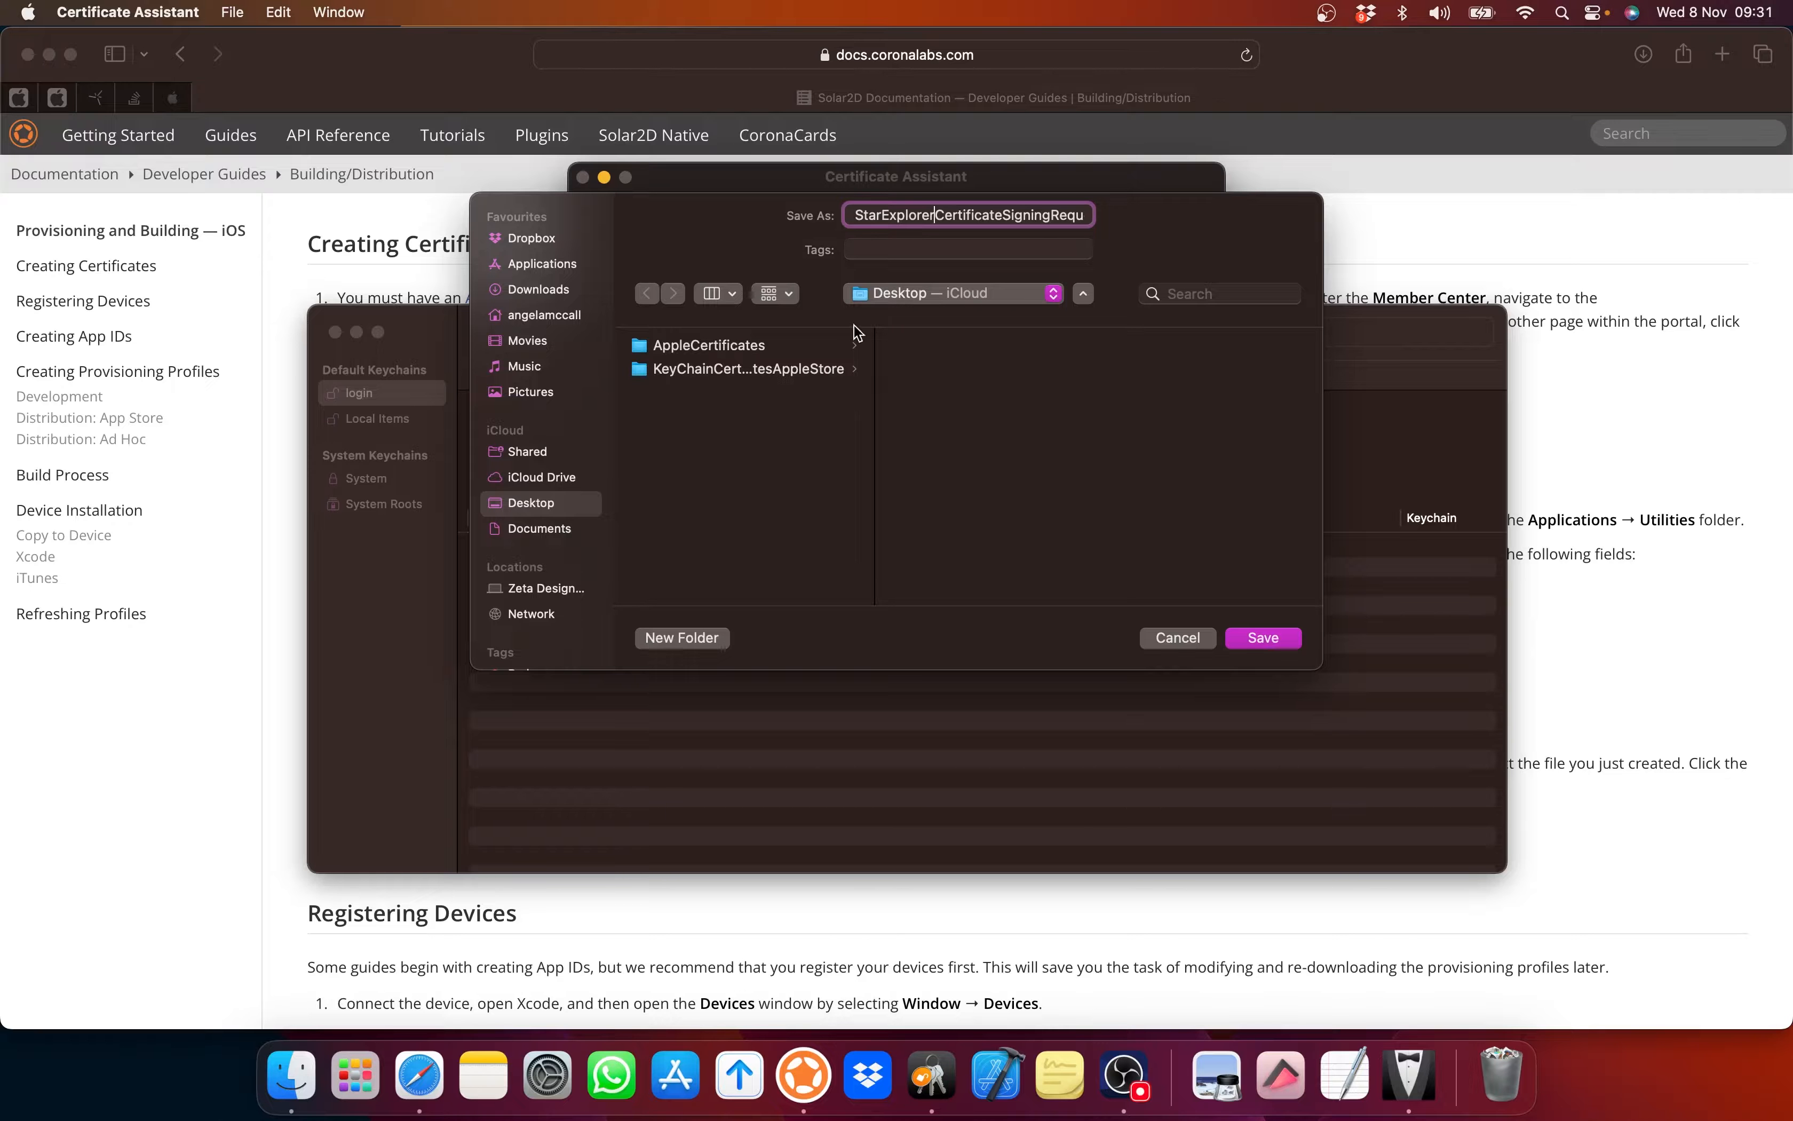
click(714, 370)
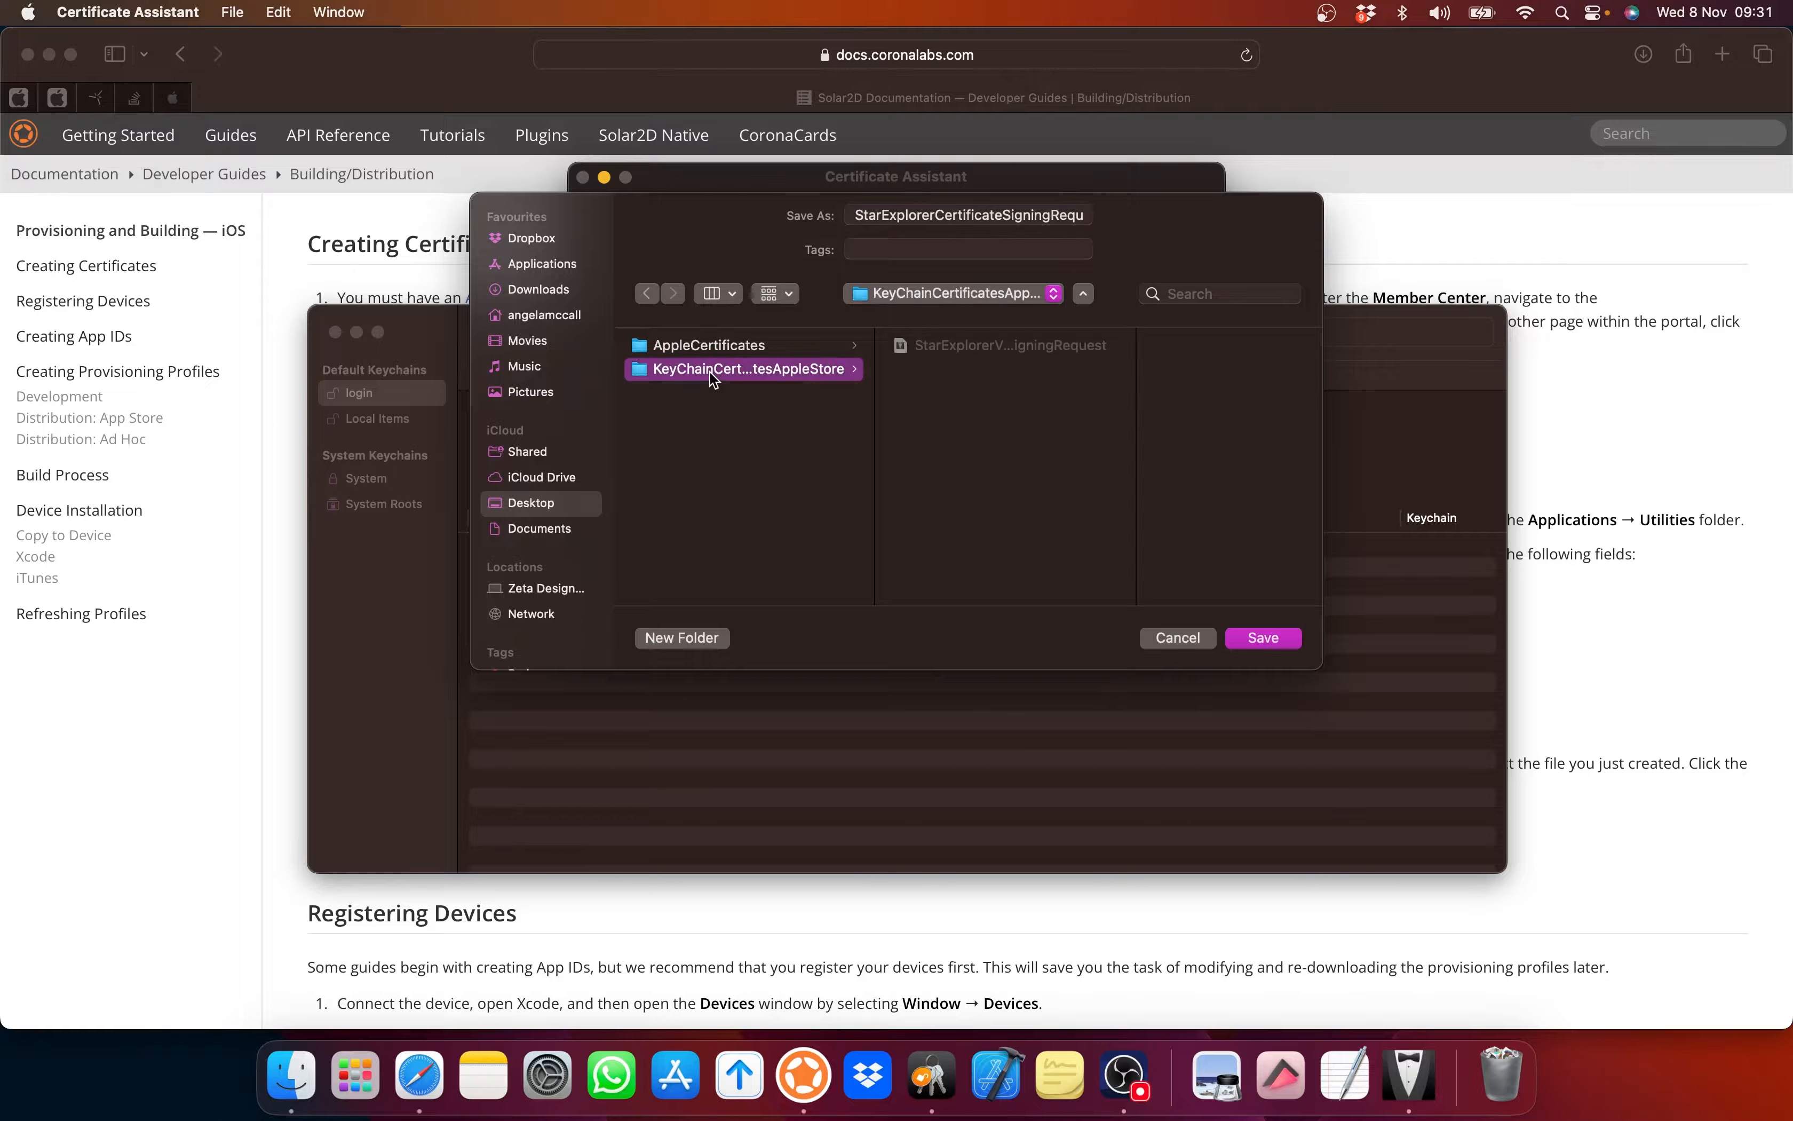
right_click(1029, 351)
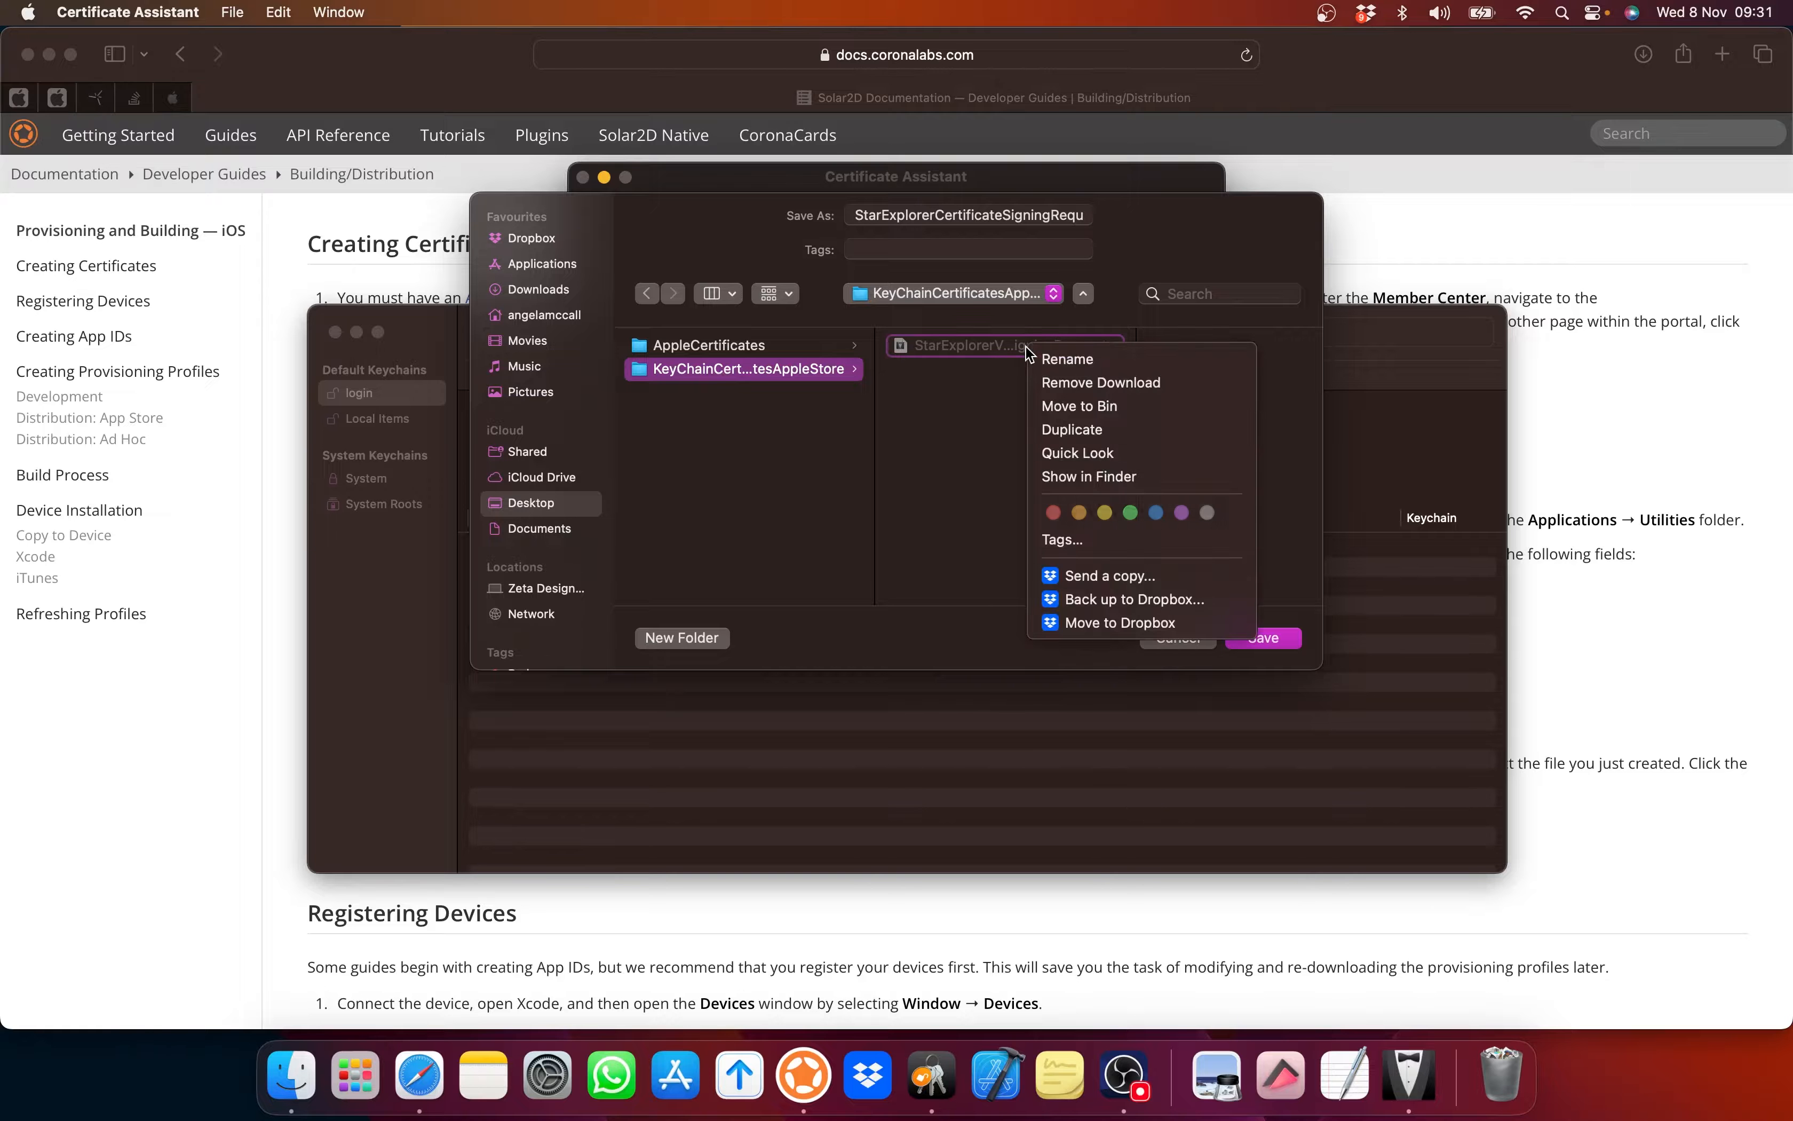
click(1049, 406)
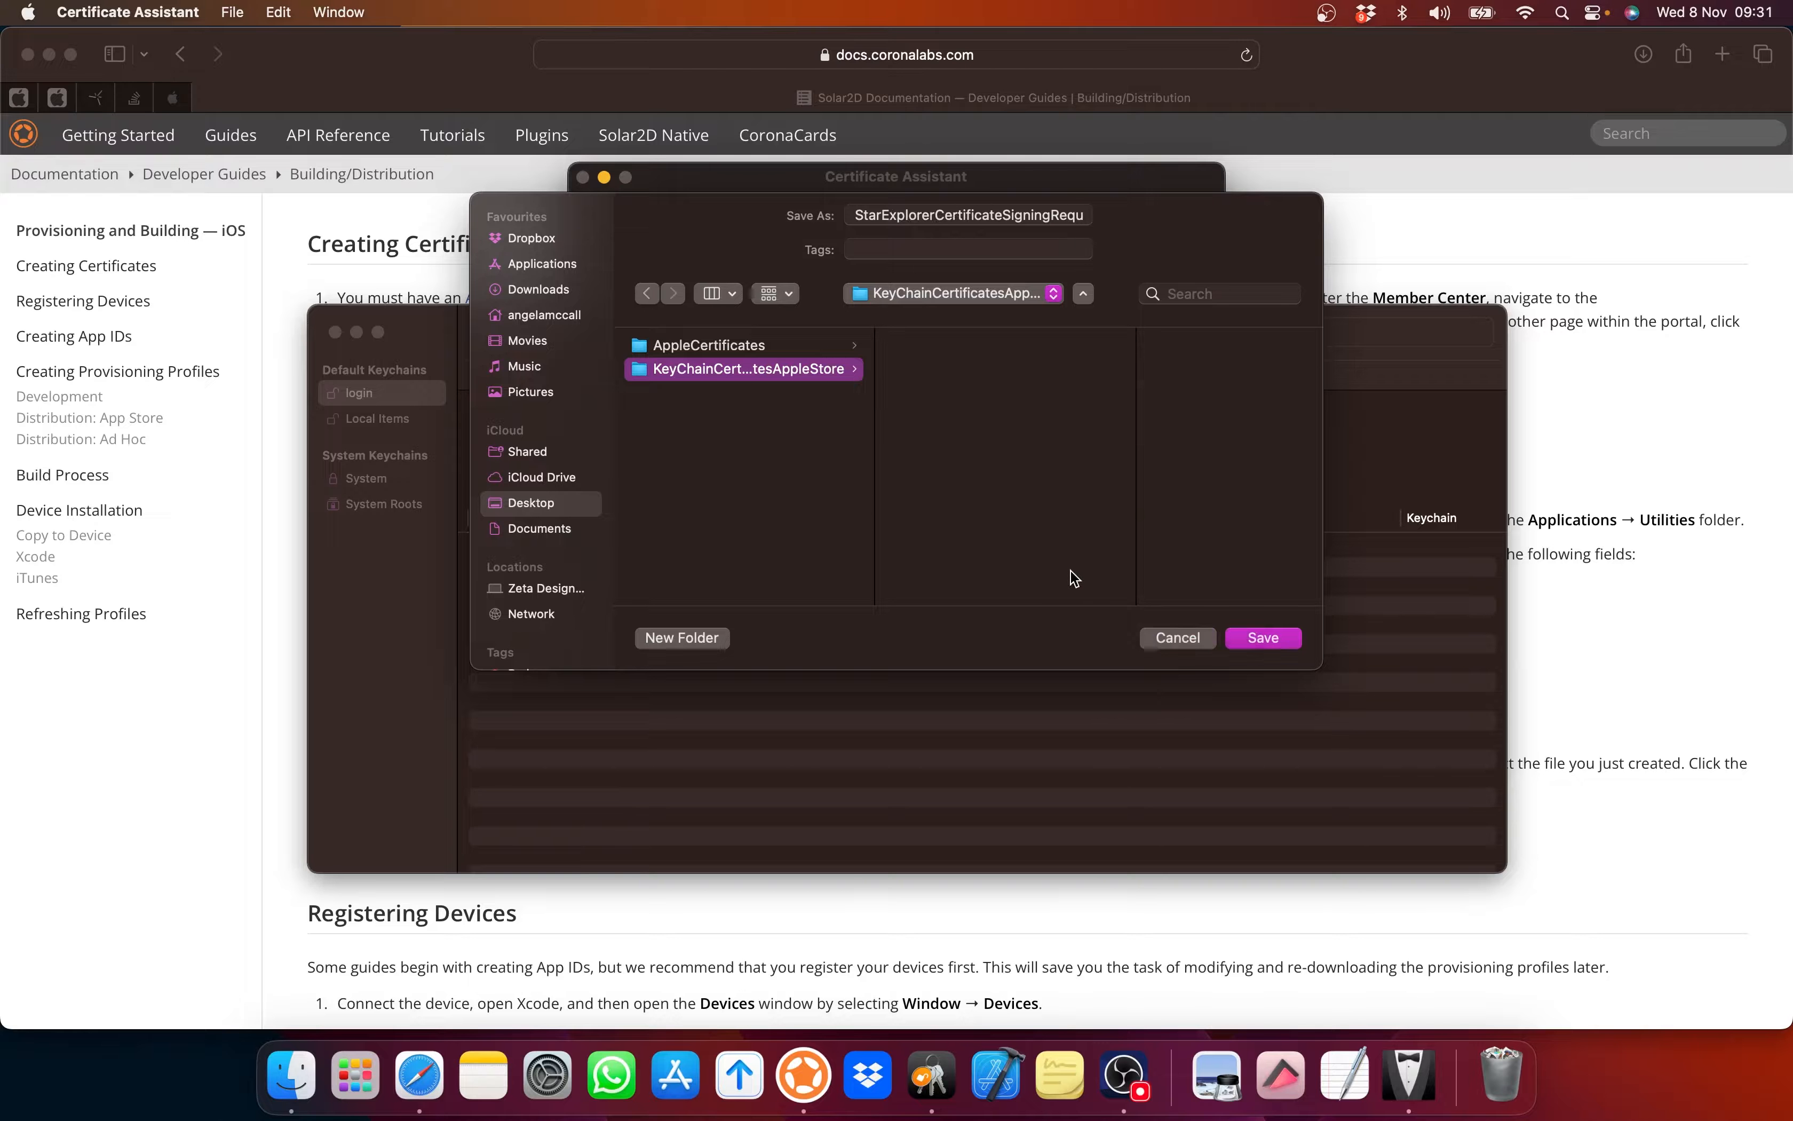
click(1262, 639)
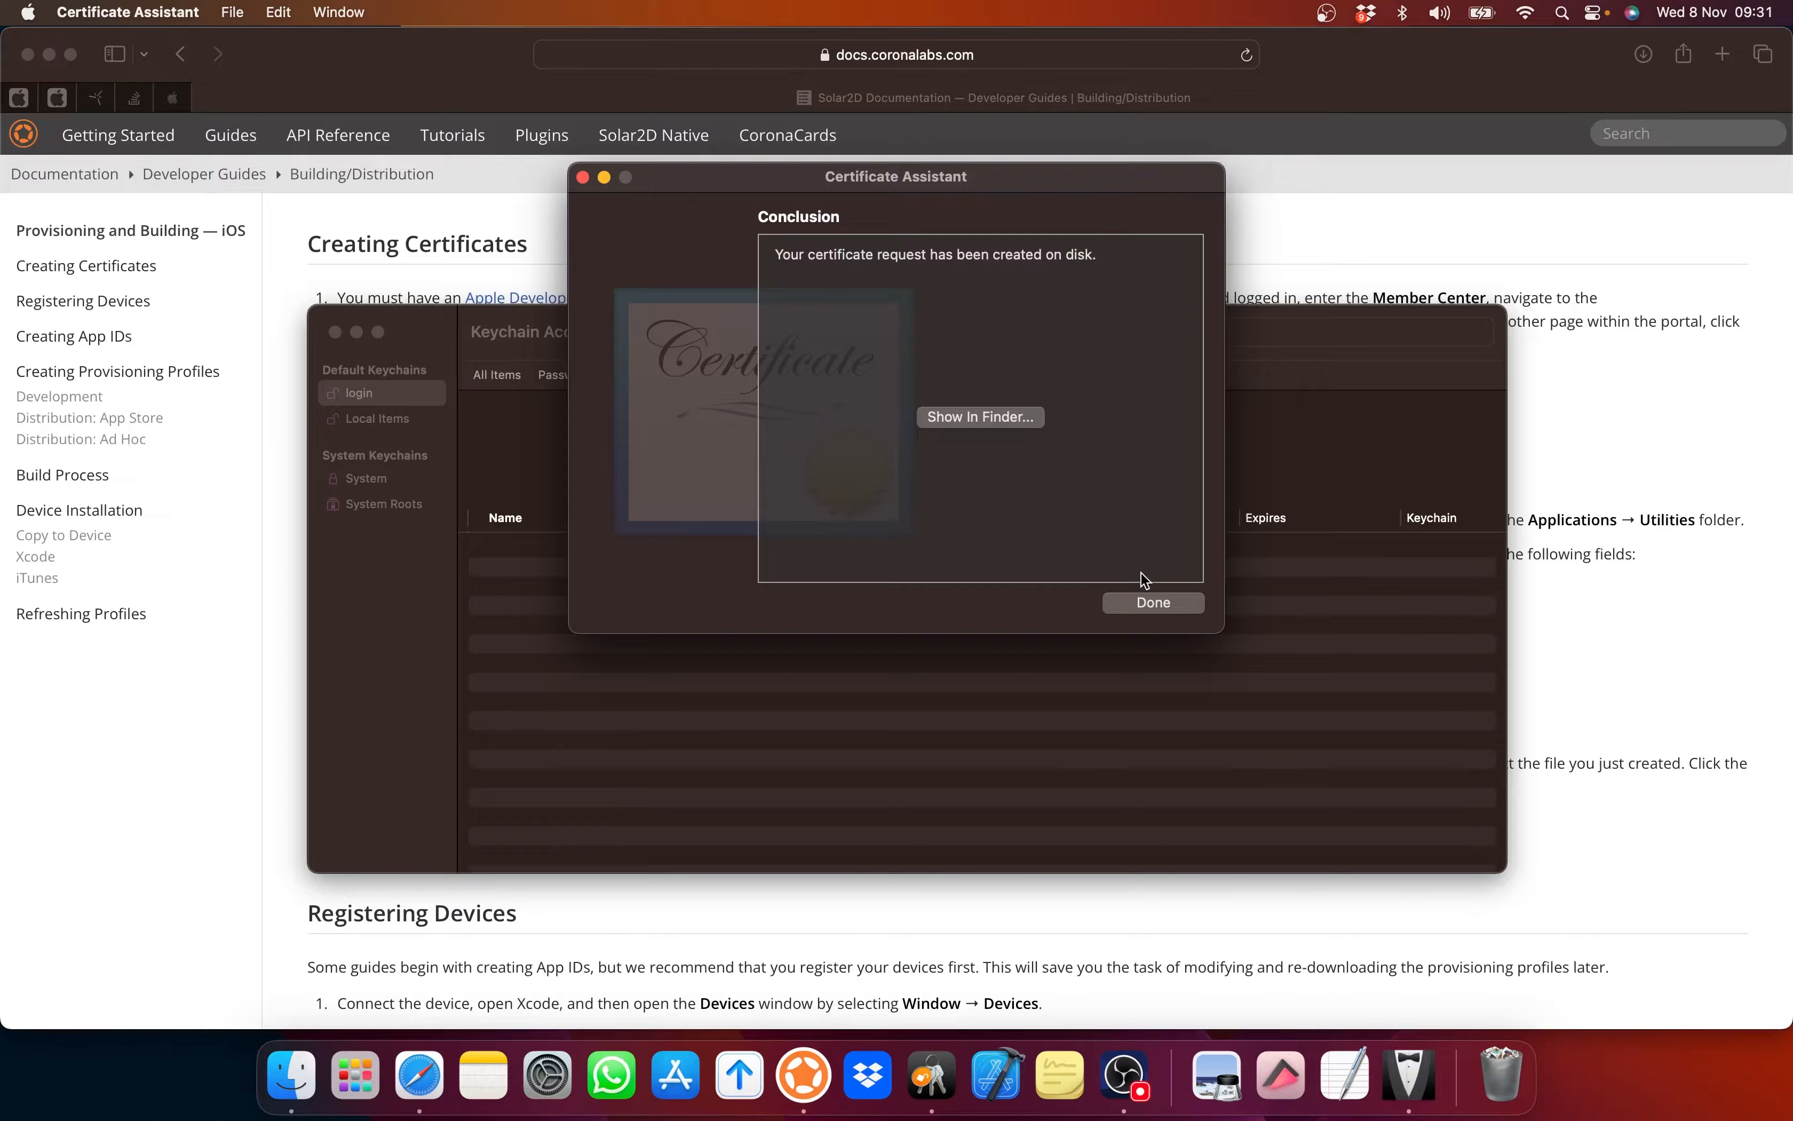
Step: Close the assistant, confirm the new 2,048-bit RSA key pair, and return to the Solar2D guide
click(1137, 600)
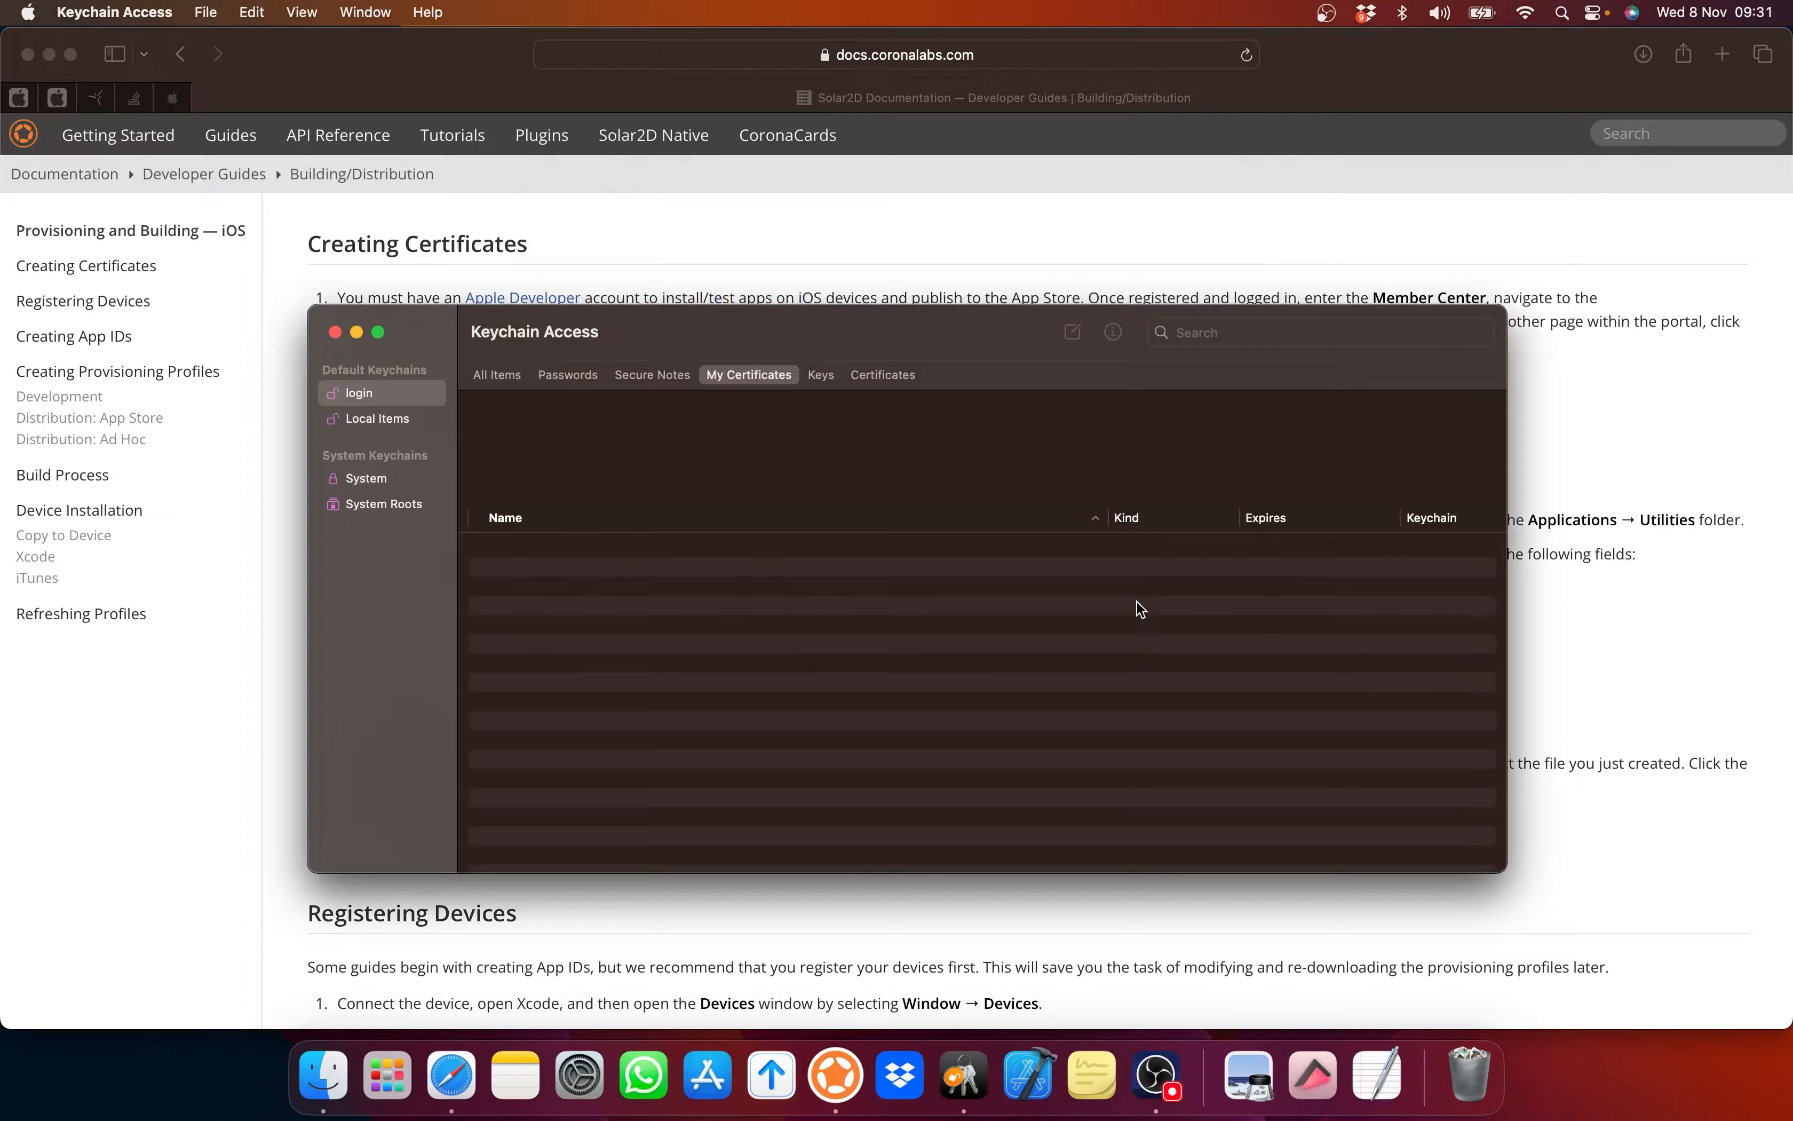
click(881, 374)
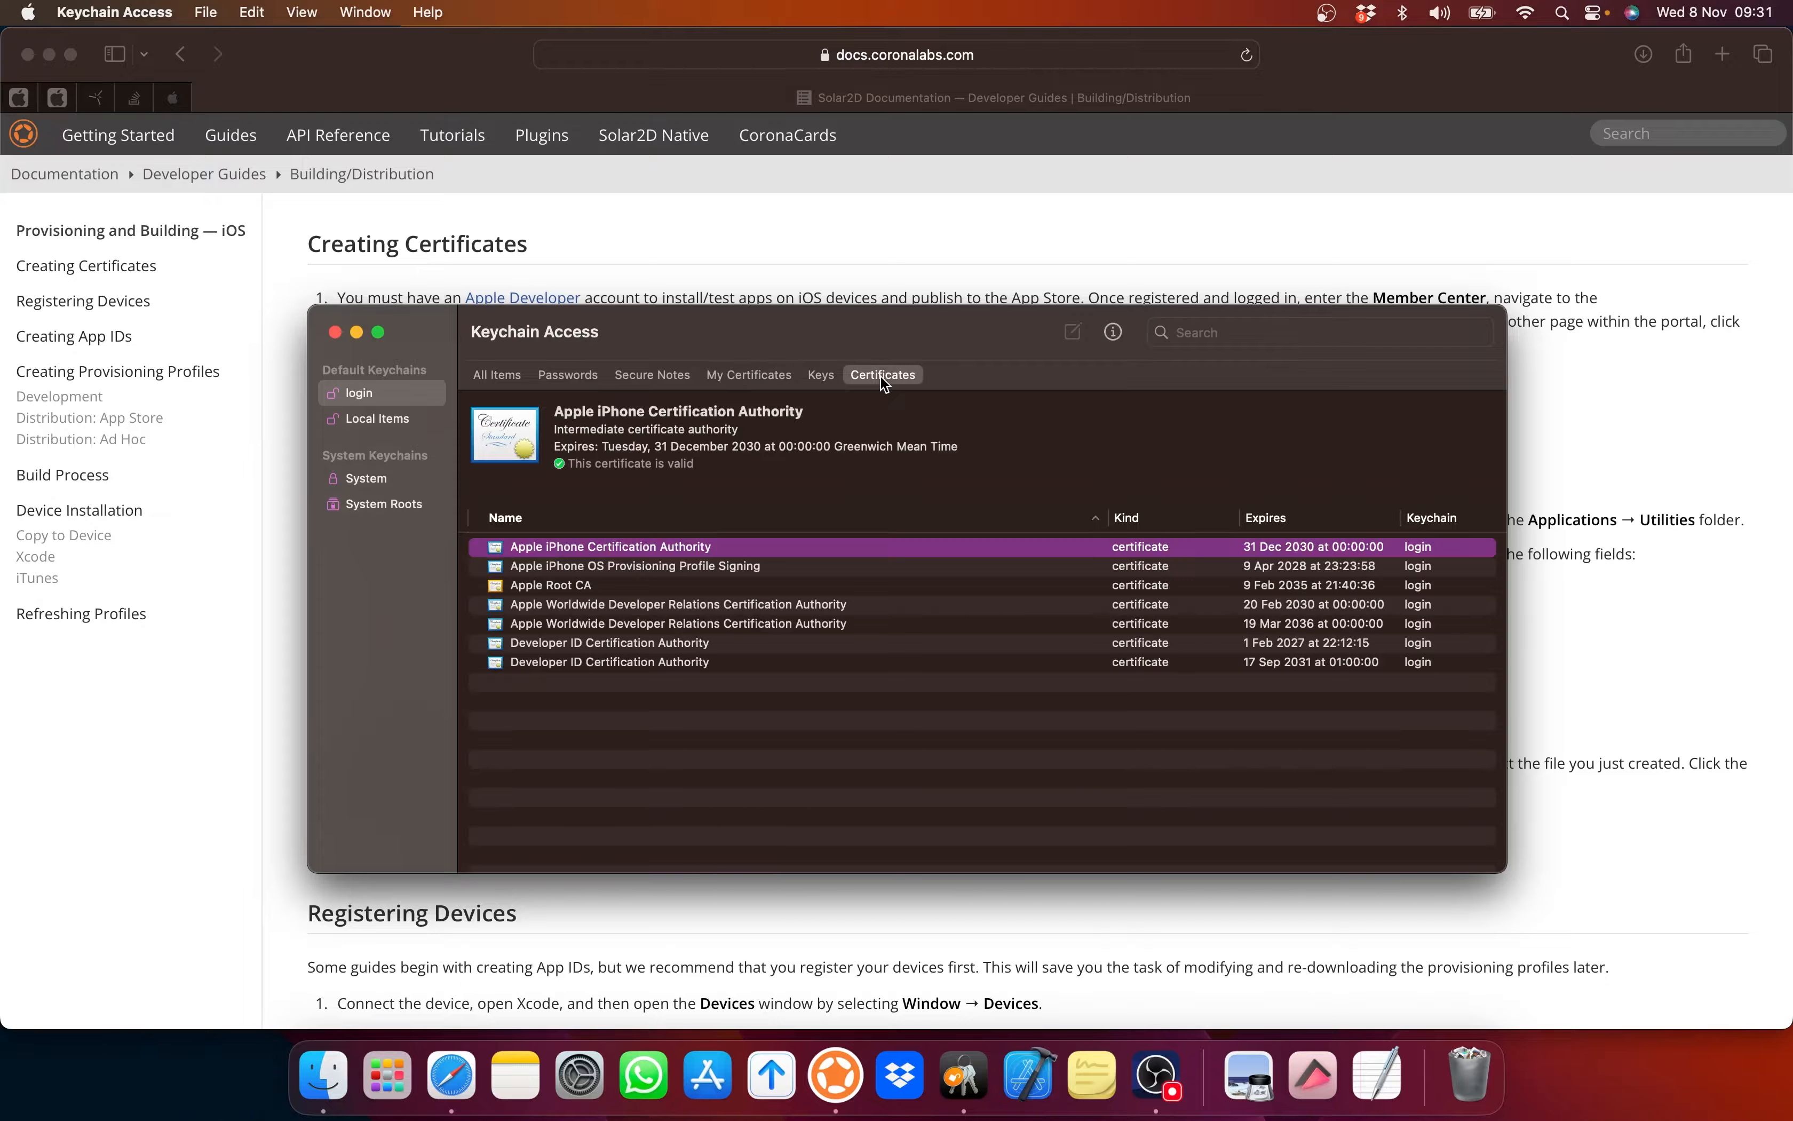
click(822, 376)
click(450, 1075)
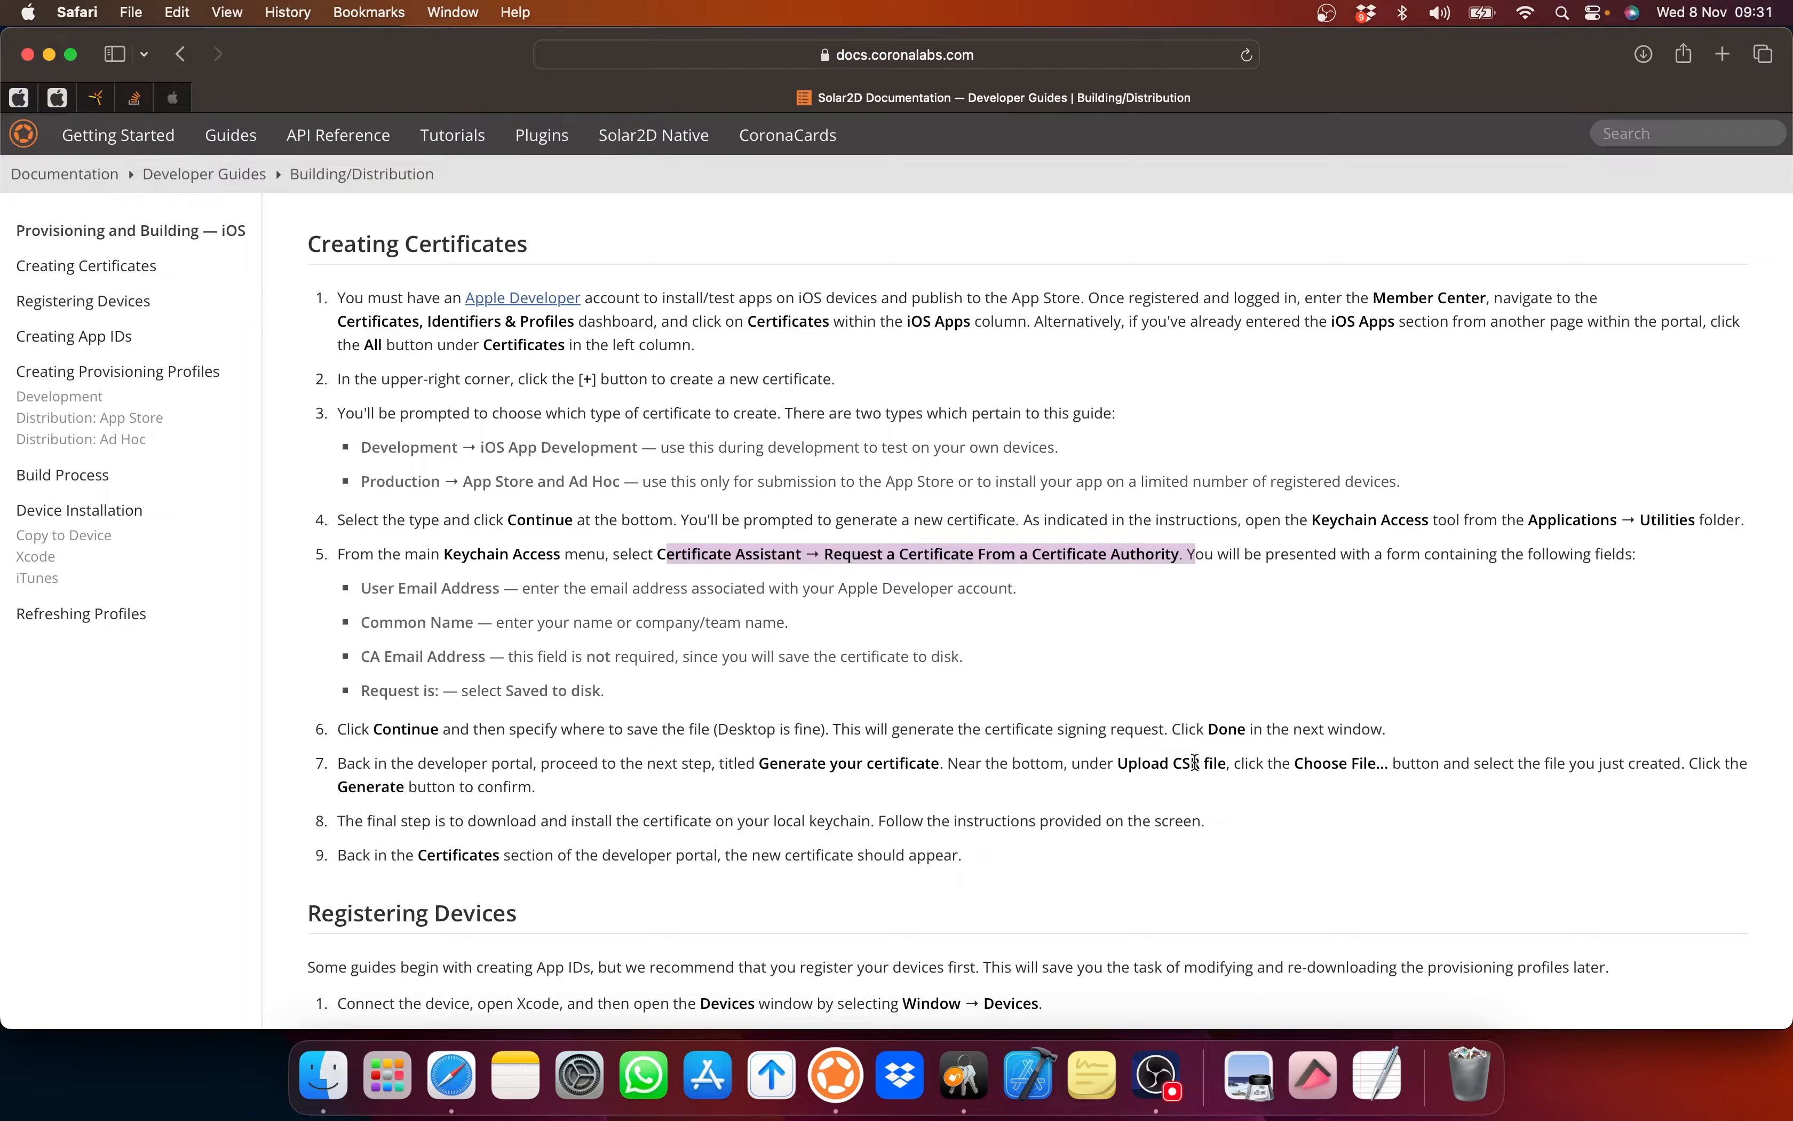
key(super+Tab)
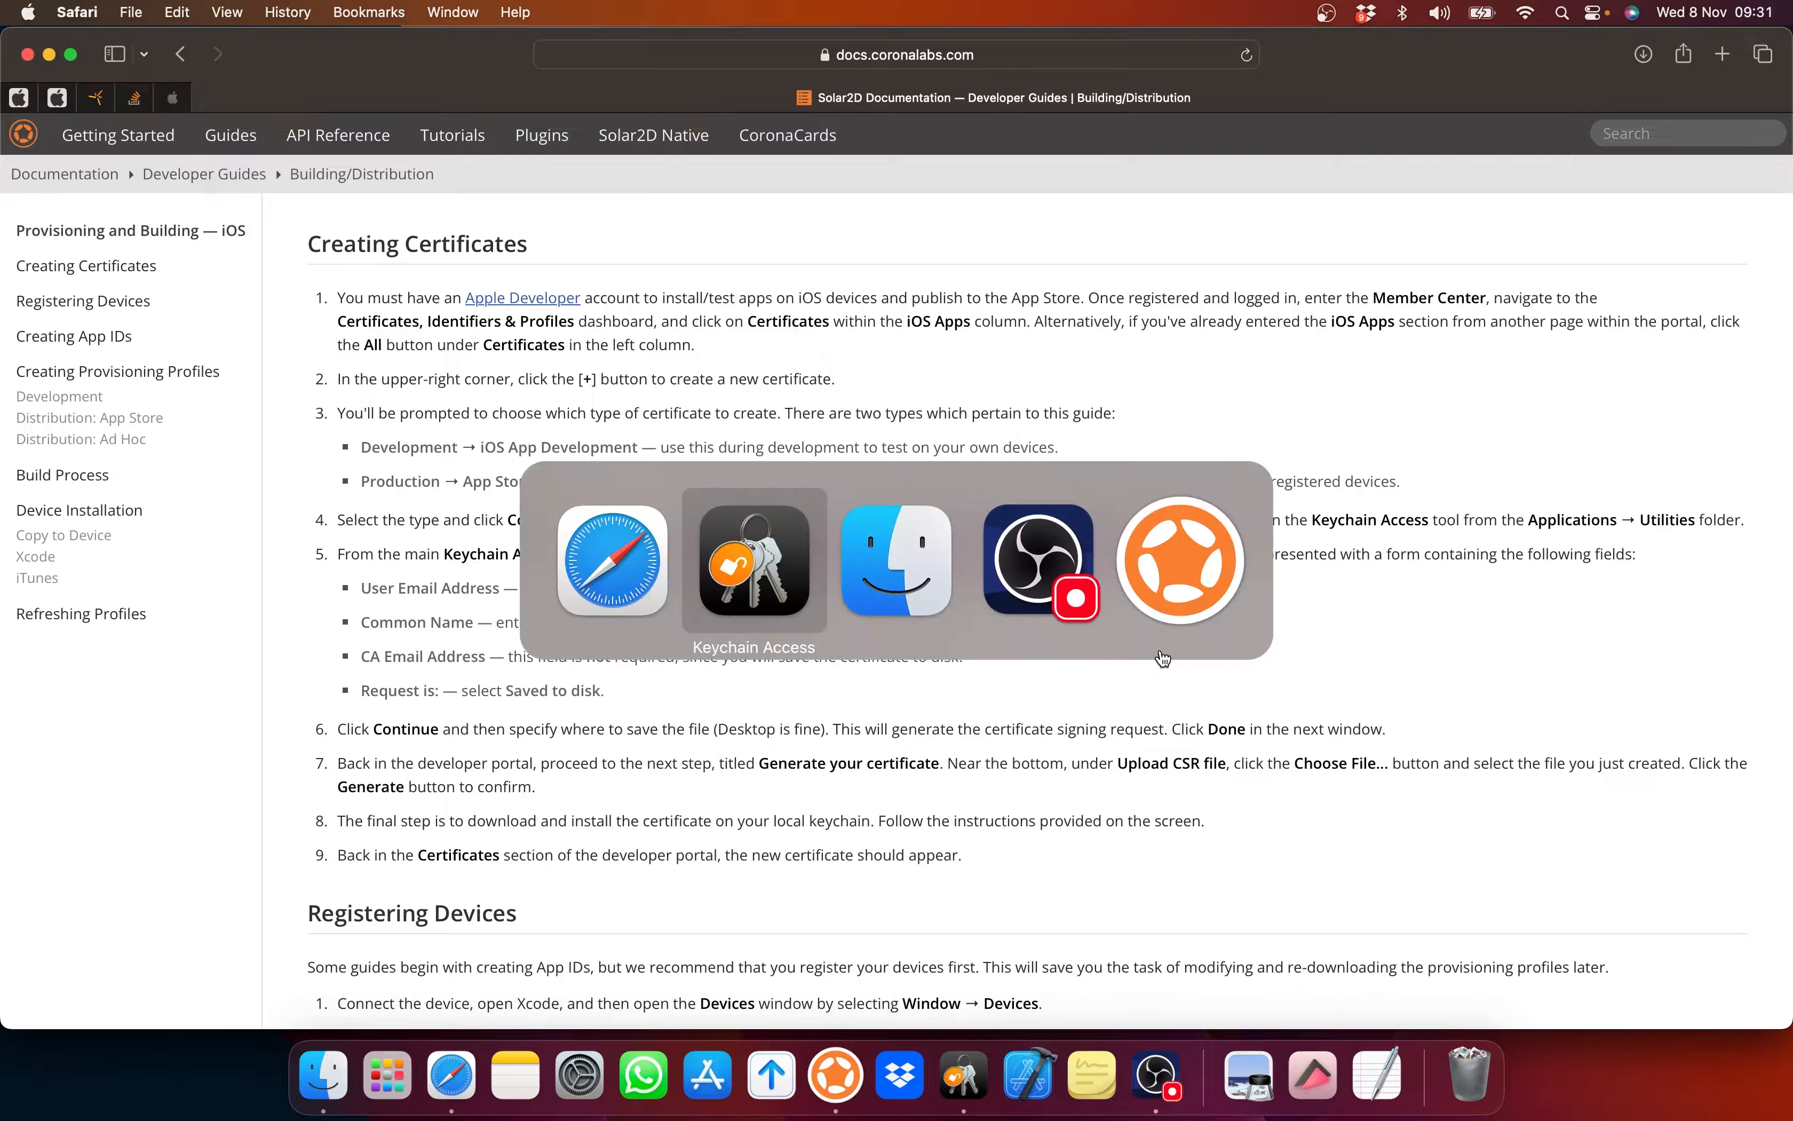
key(super+Tab)
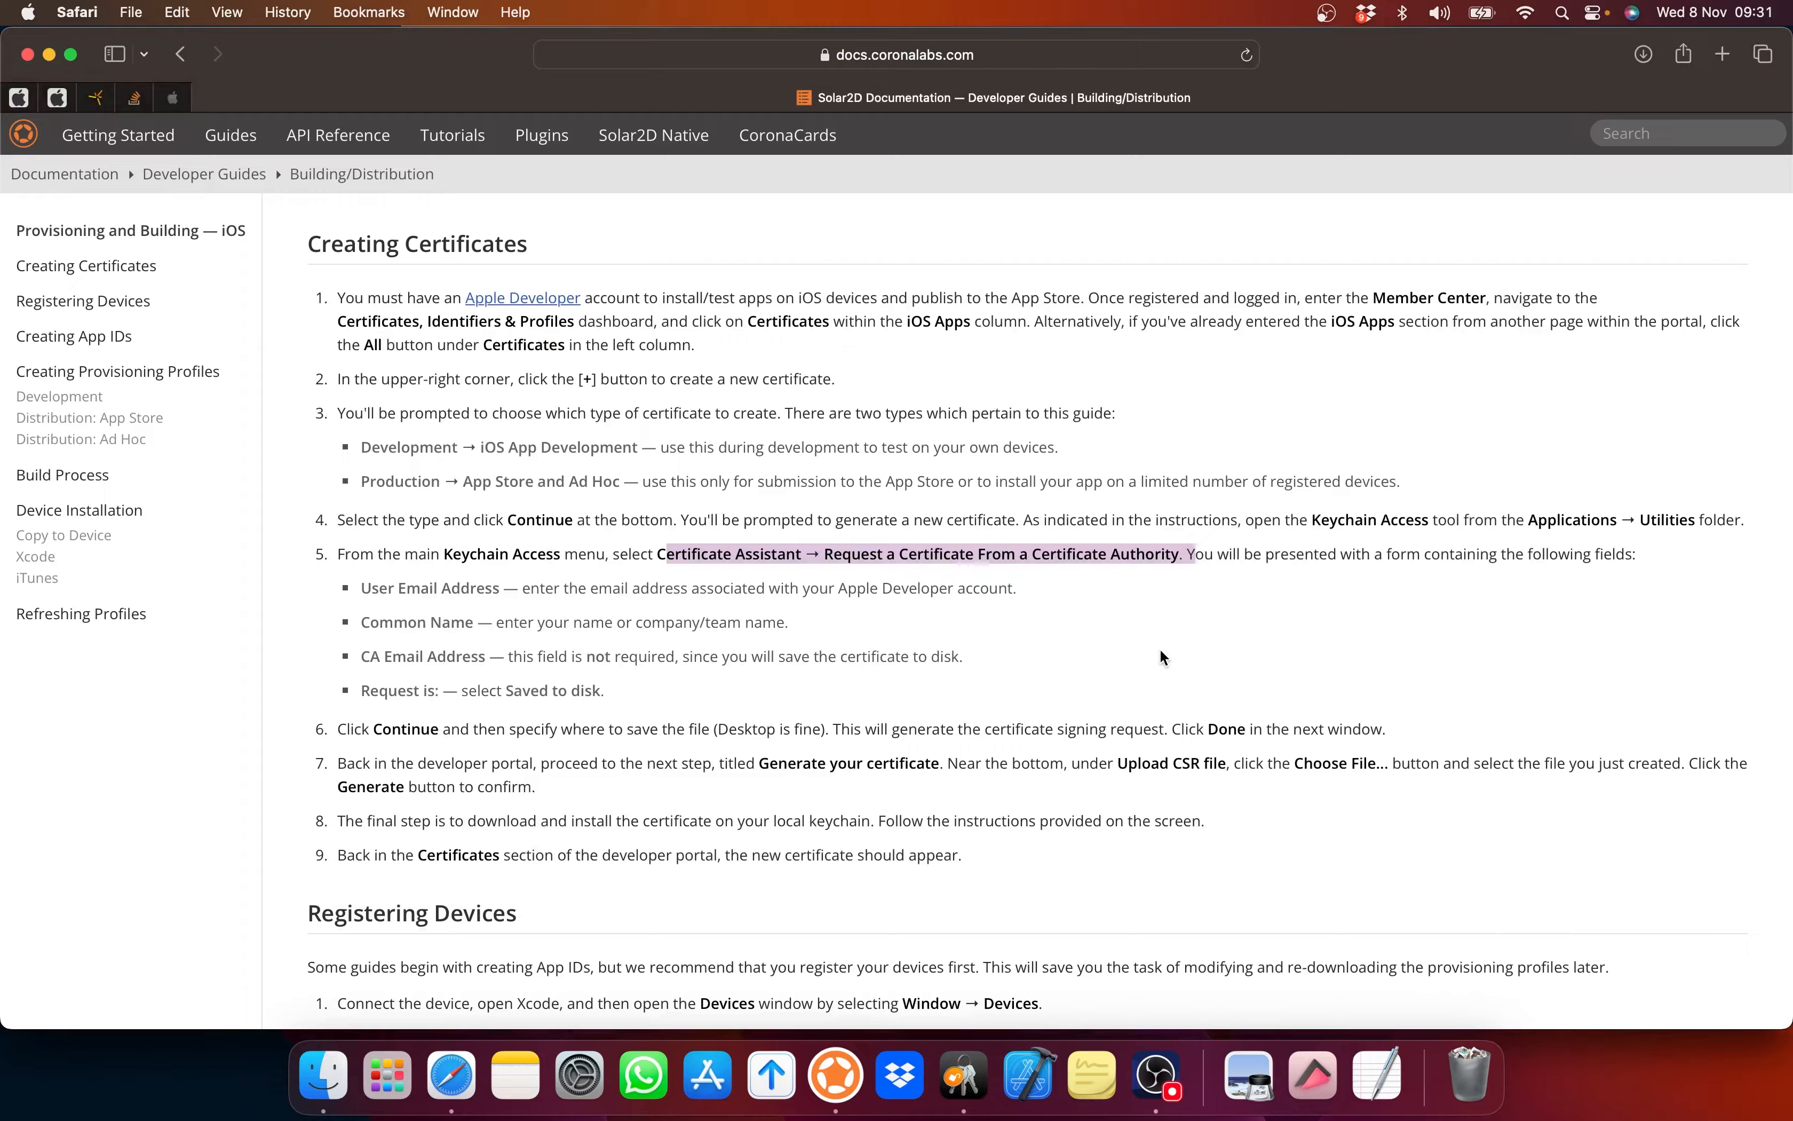
Step: Upload the StarExplorer .certSigningRequest file on the Create a New Certificate page
click(18, 97)
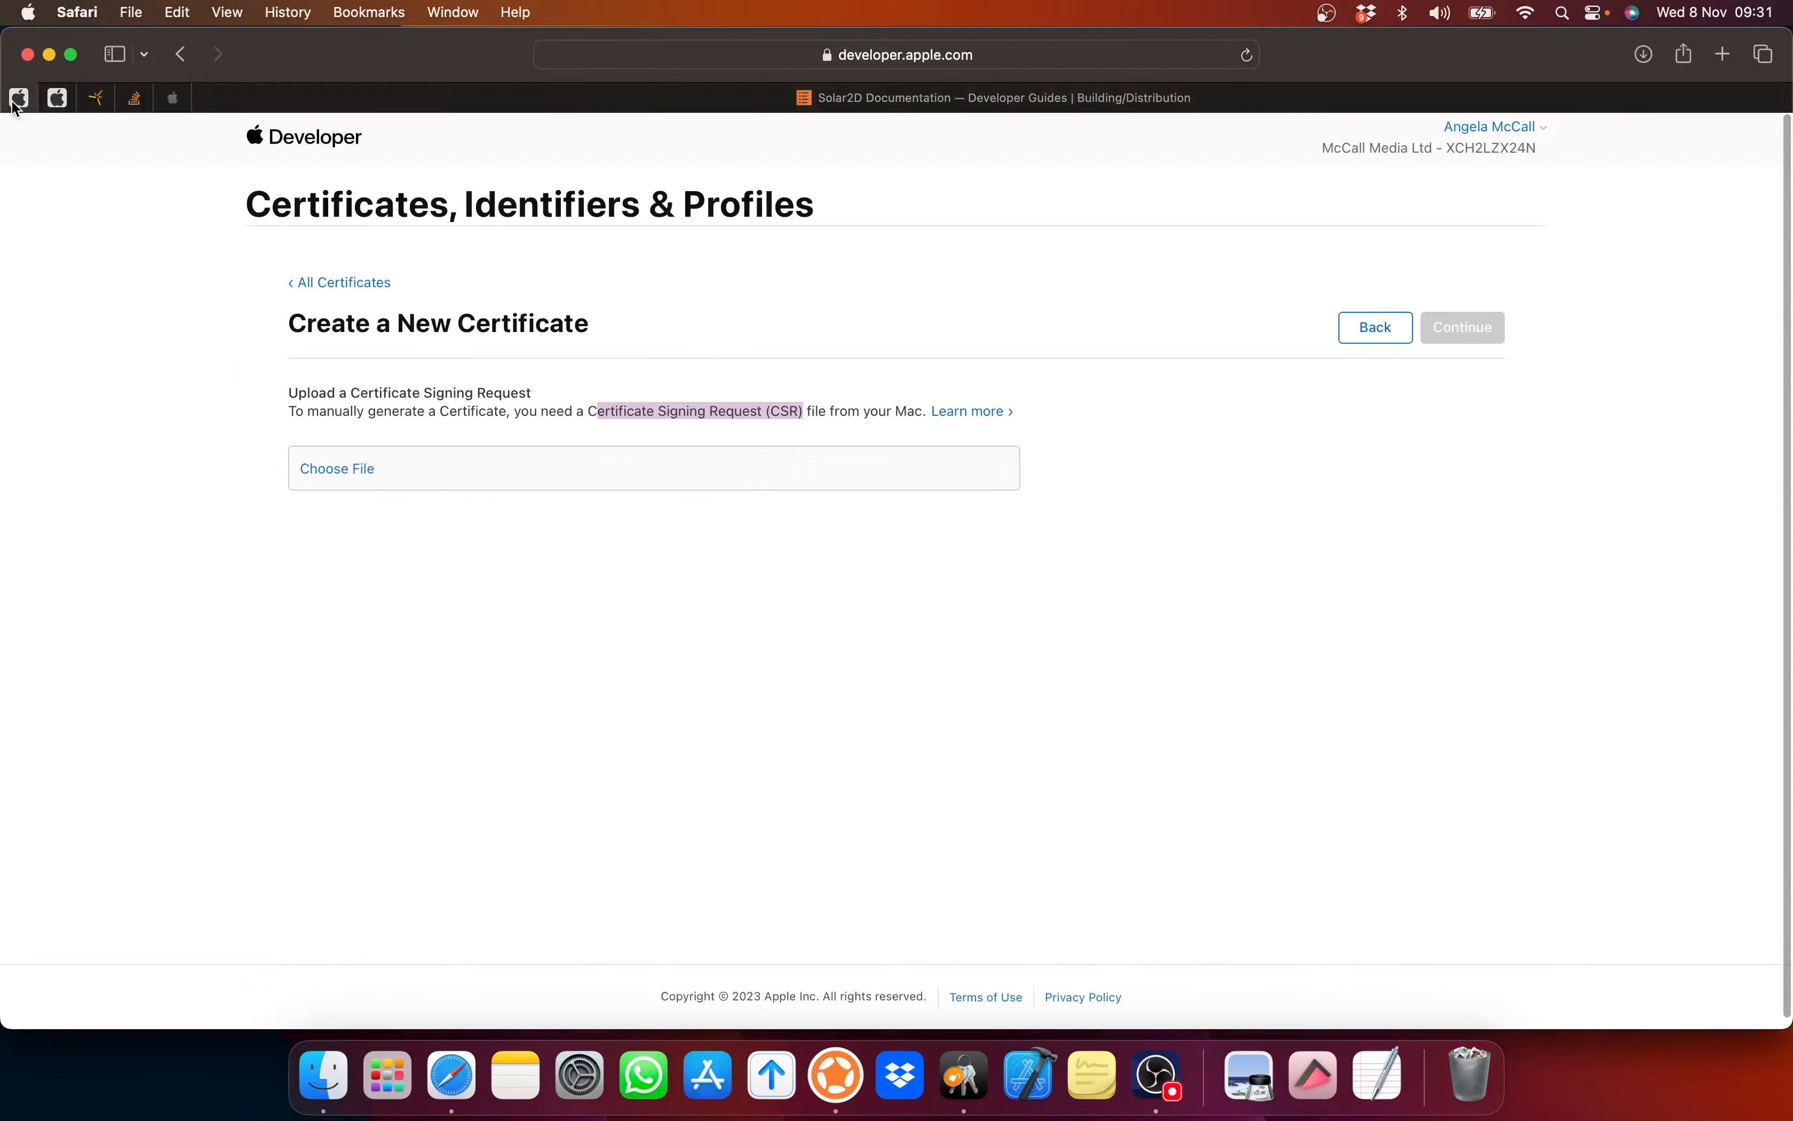
click(355, 478)
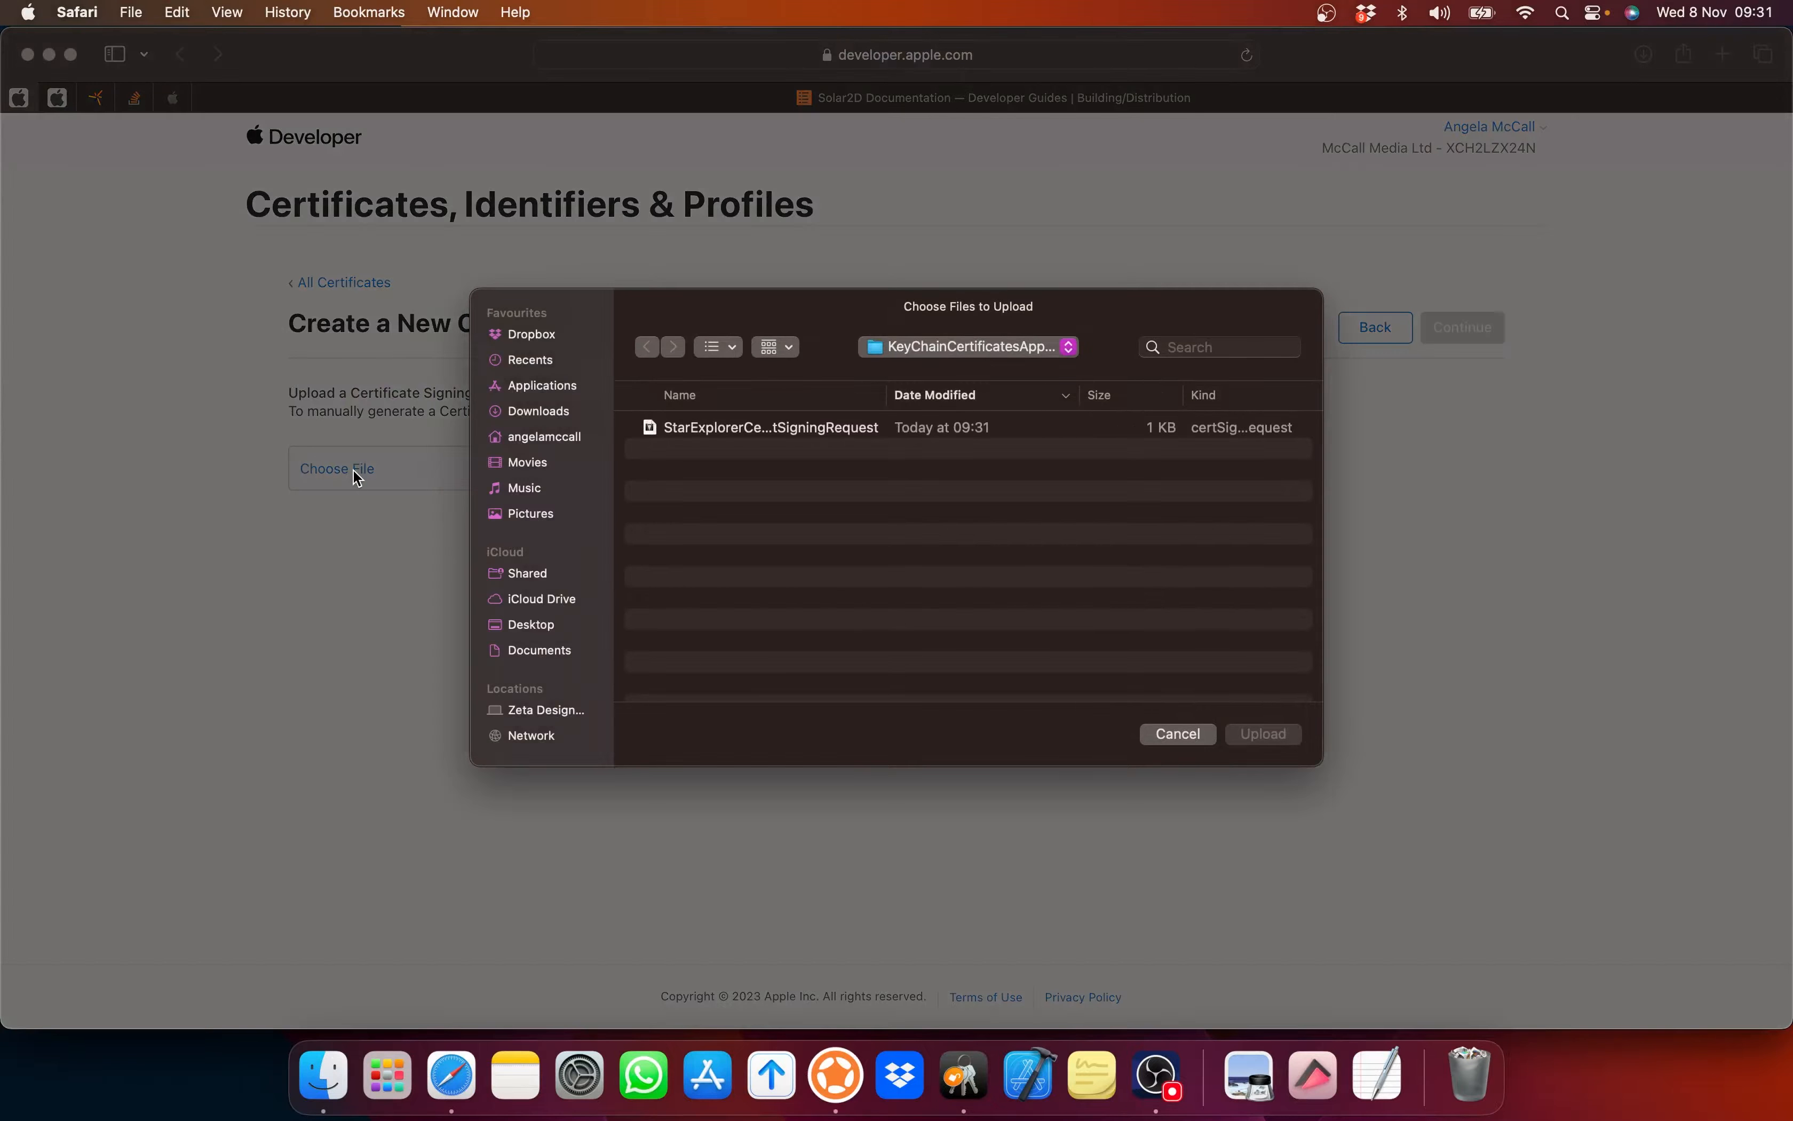
click(804, 433)
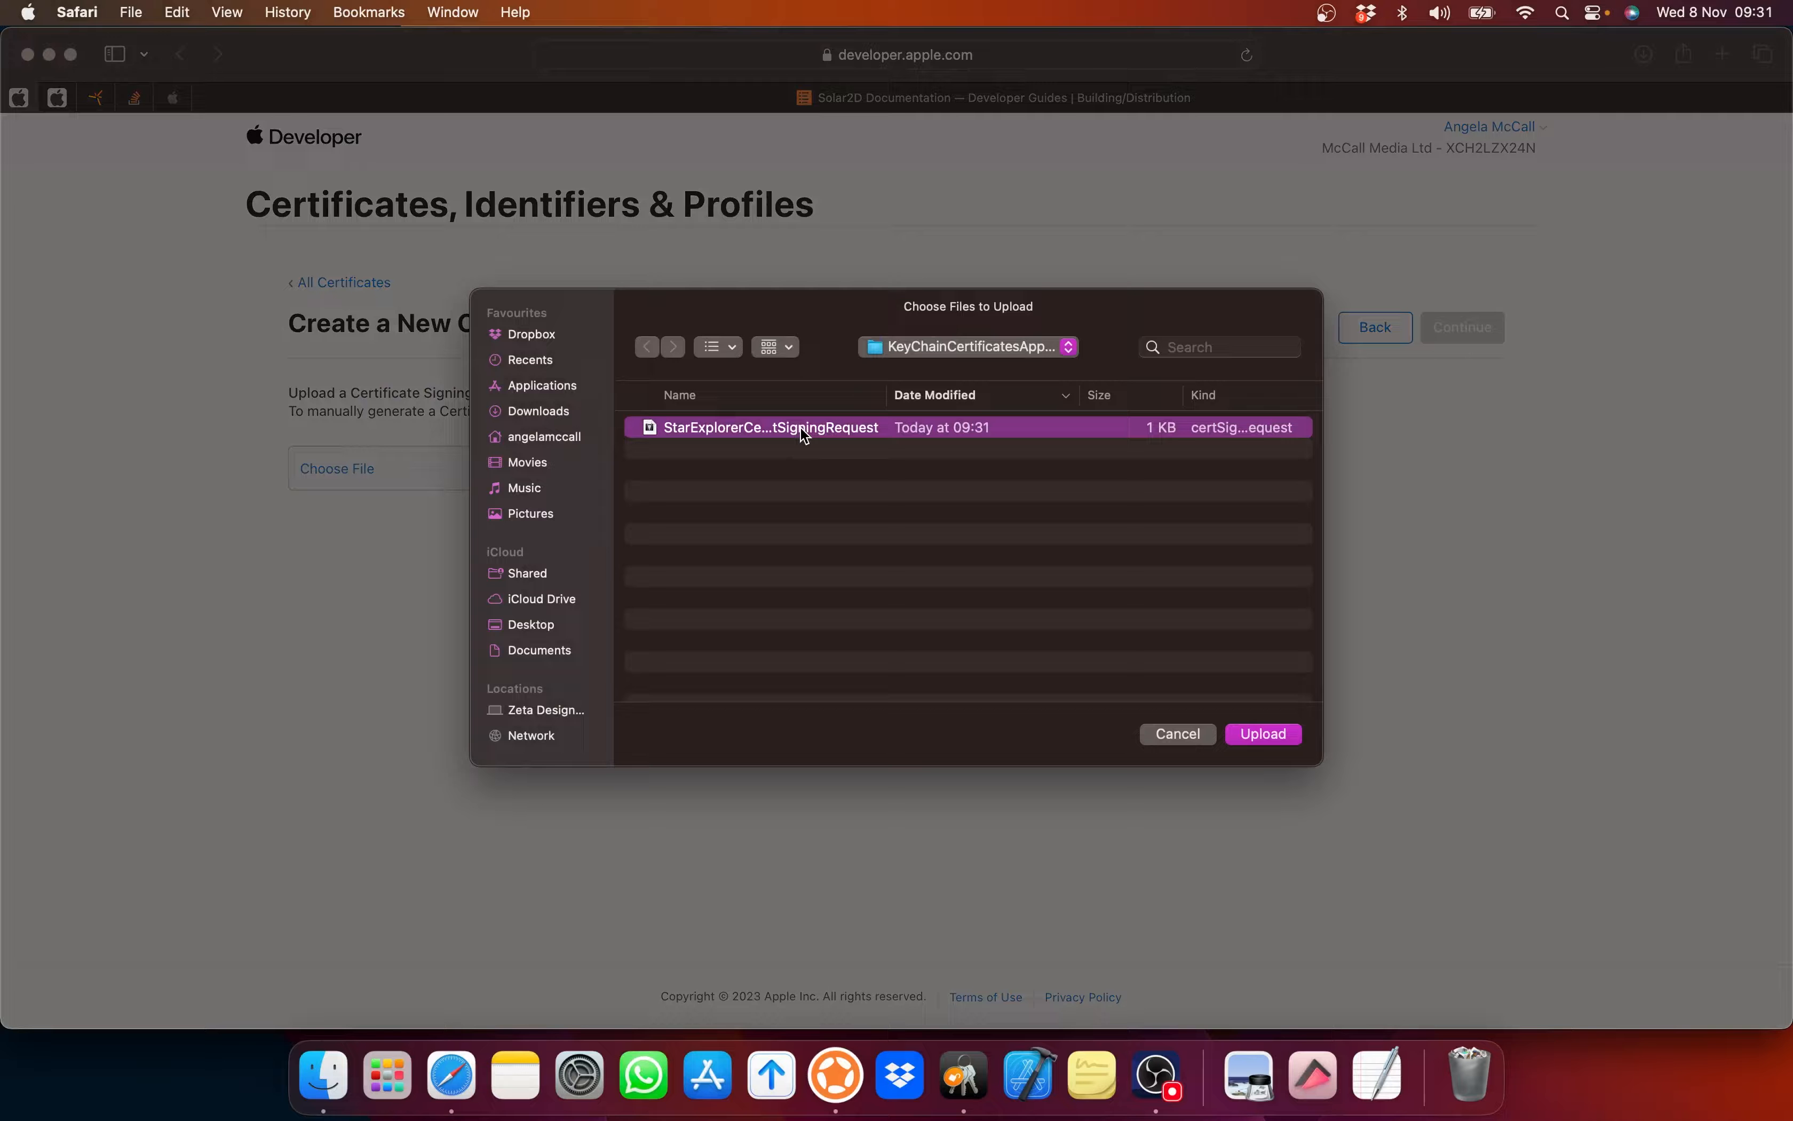
drag(1322, 448, 1494, 455)
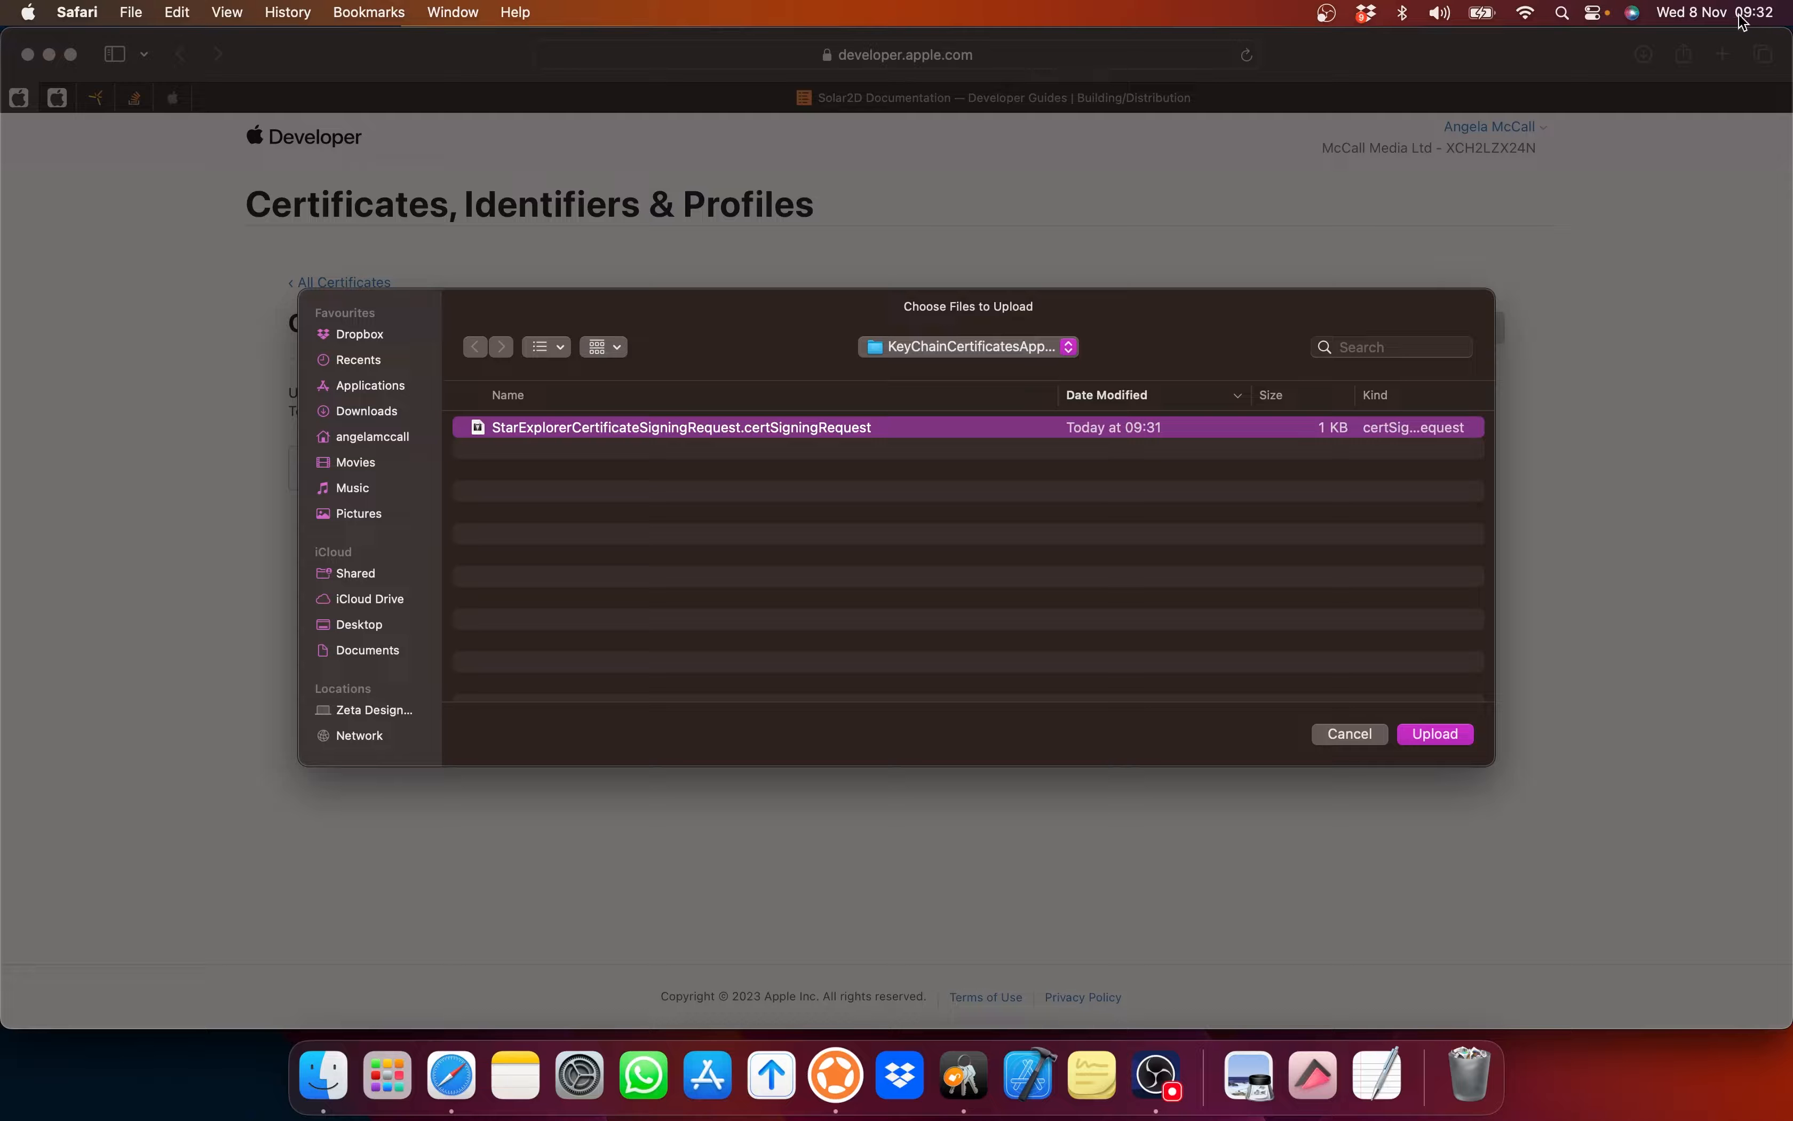
click(1430, 741)
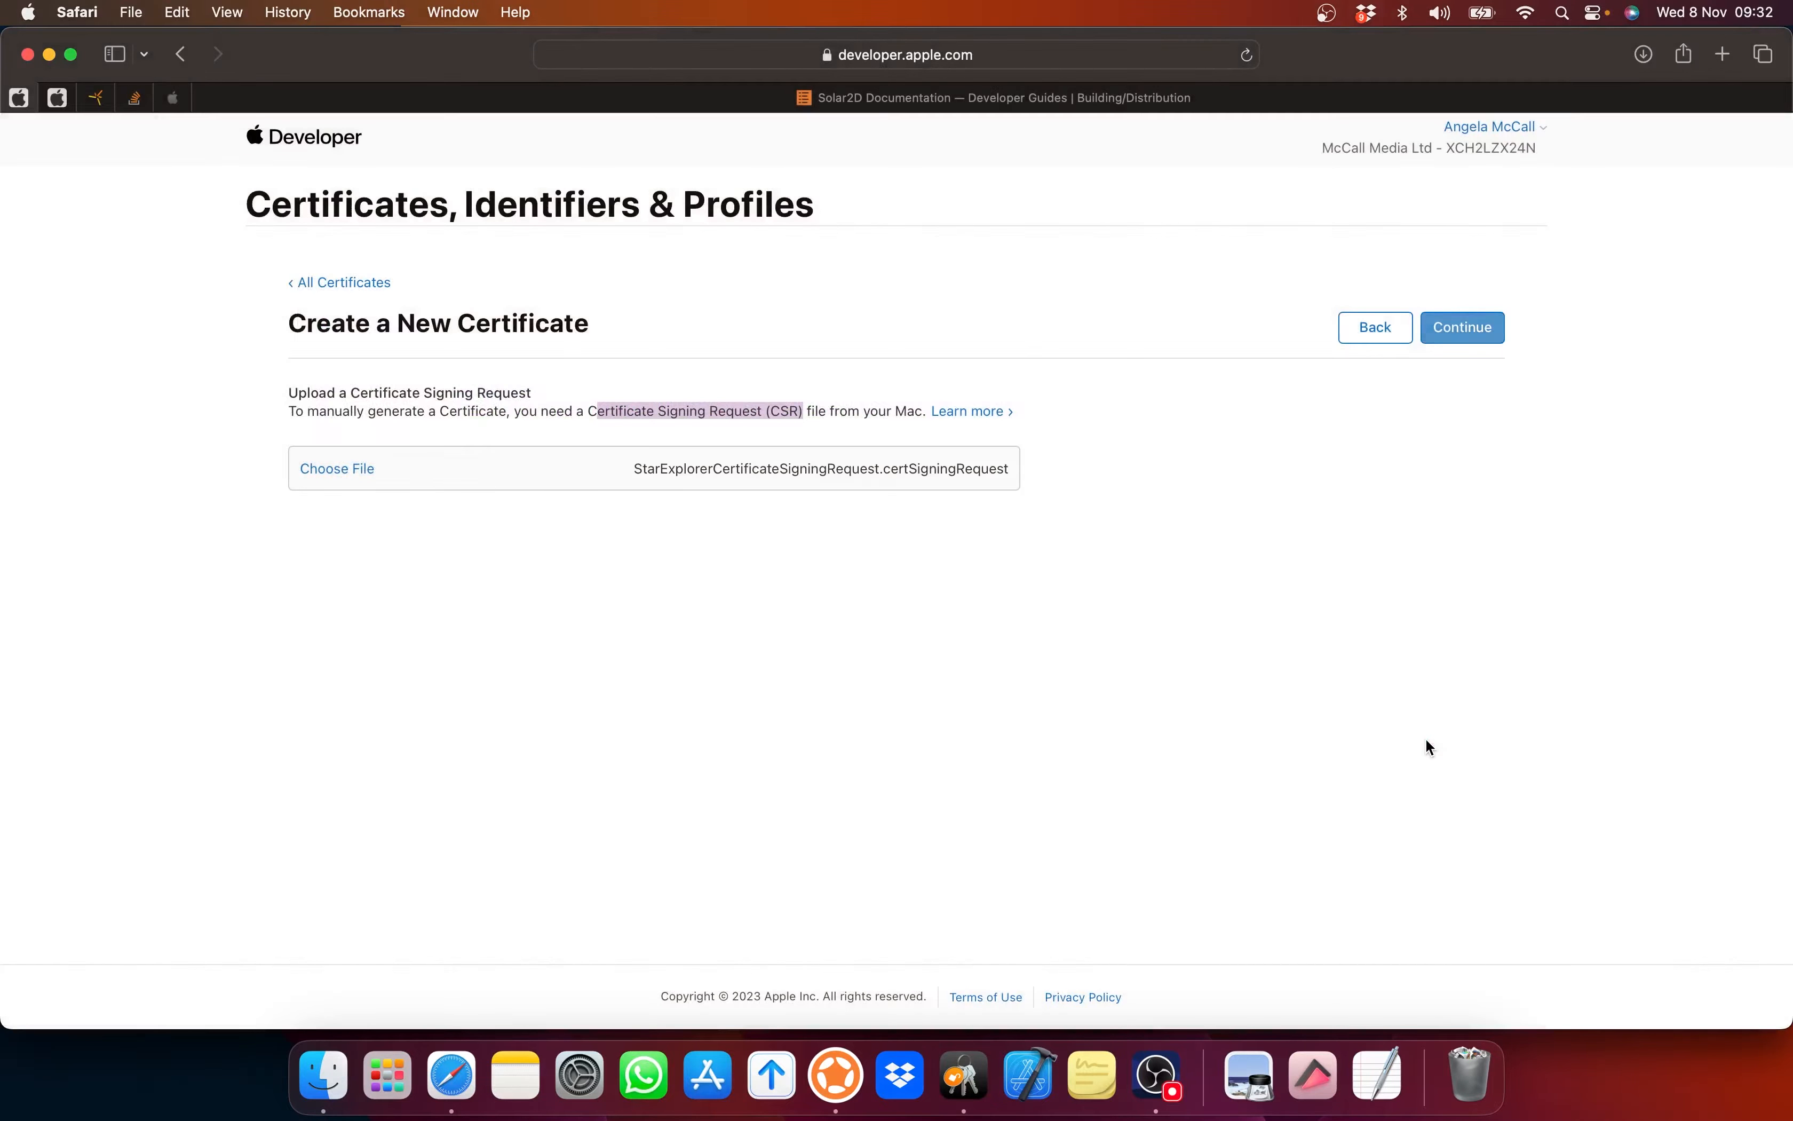
Step: Generate the iOS Distribution certificate and download it as ios_distribution-7.cer
click(1475, 343)
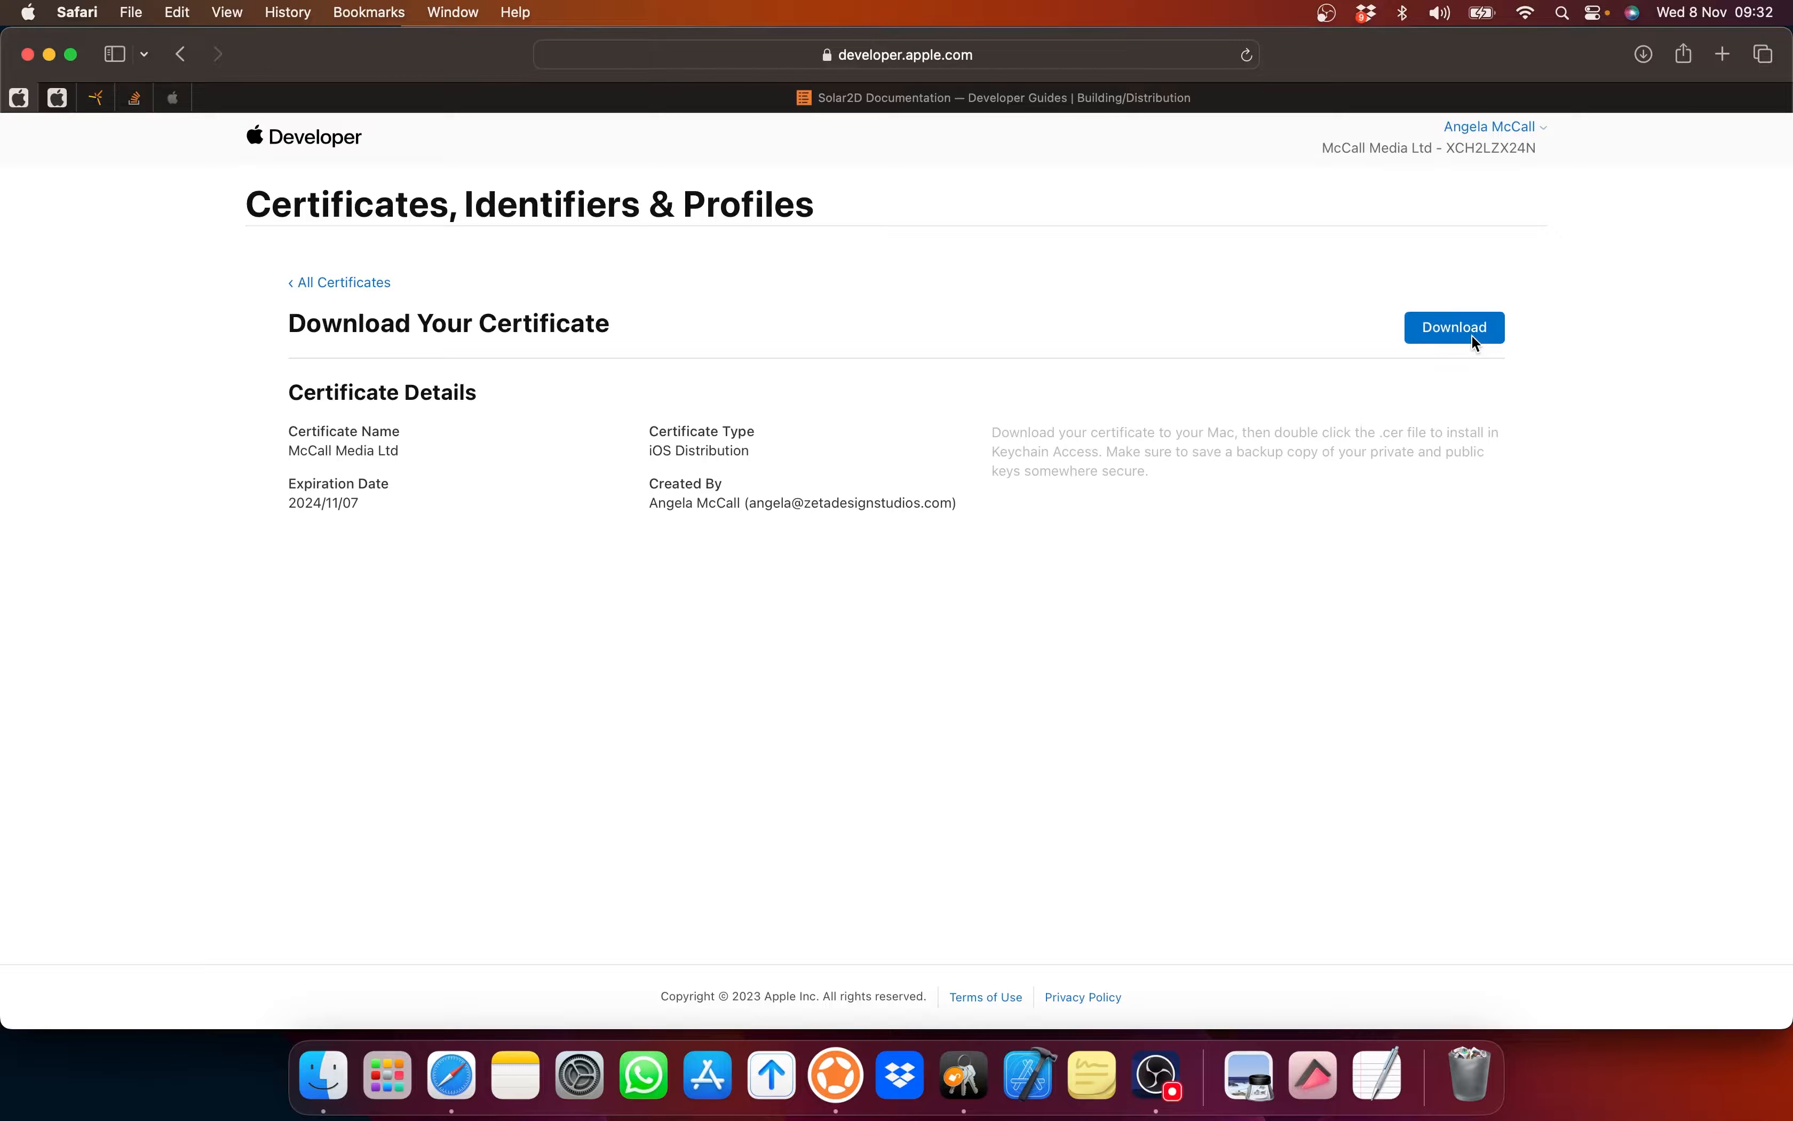
click(1471, 333)
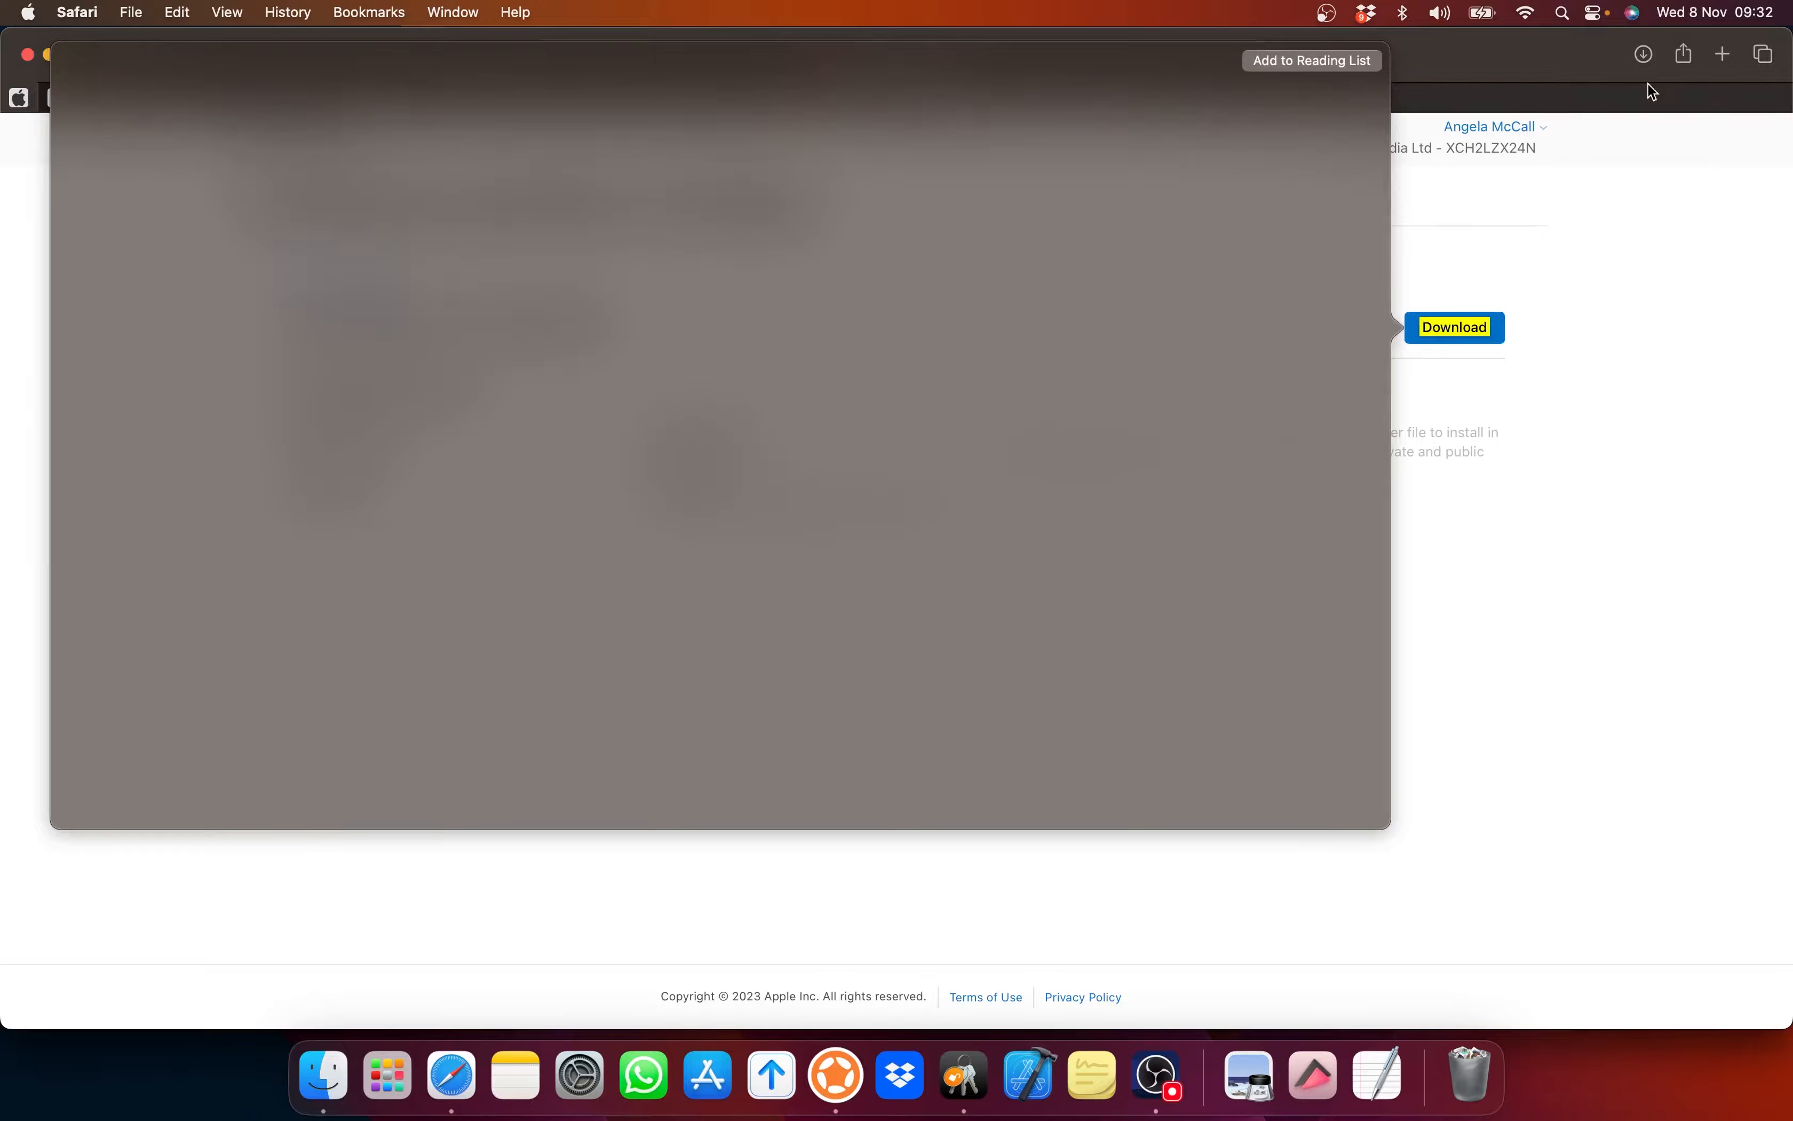
click(1646, 59)
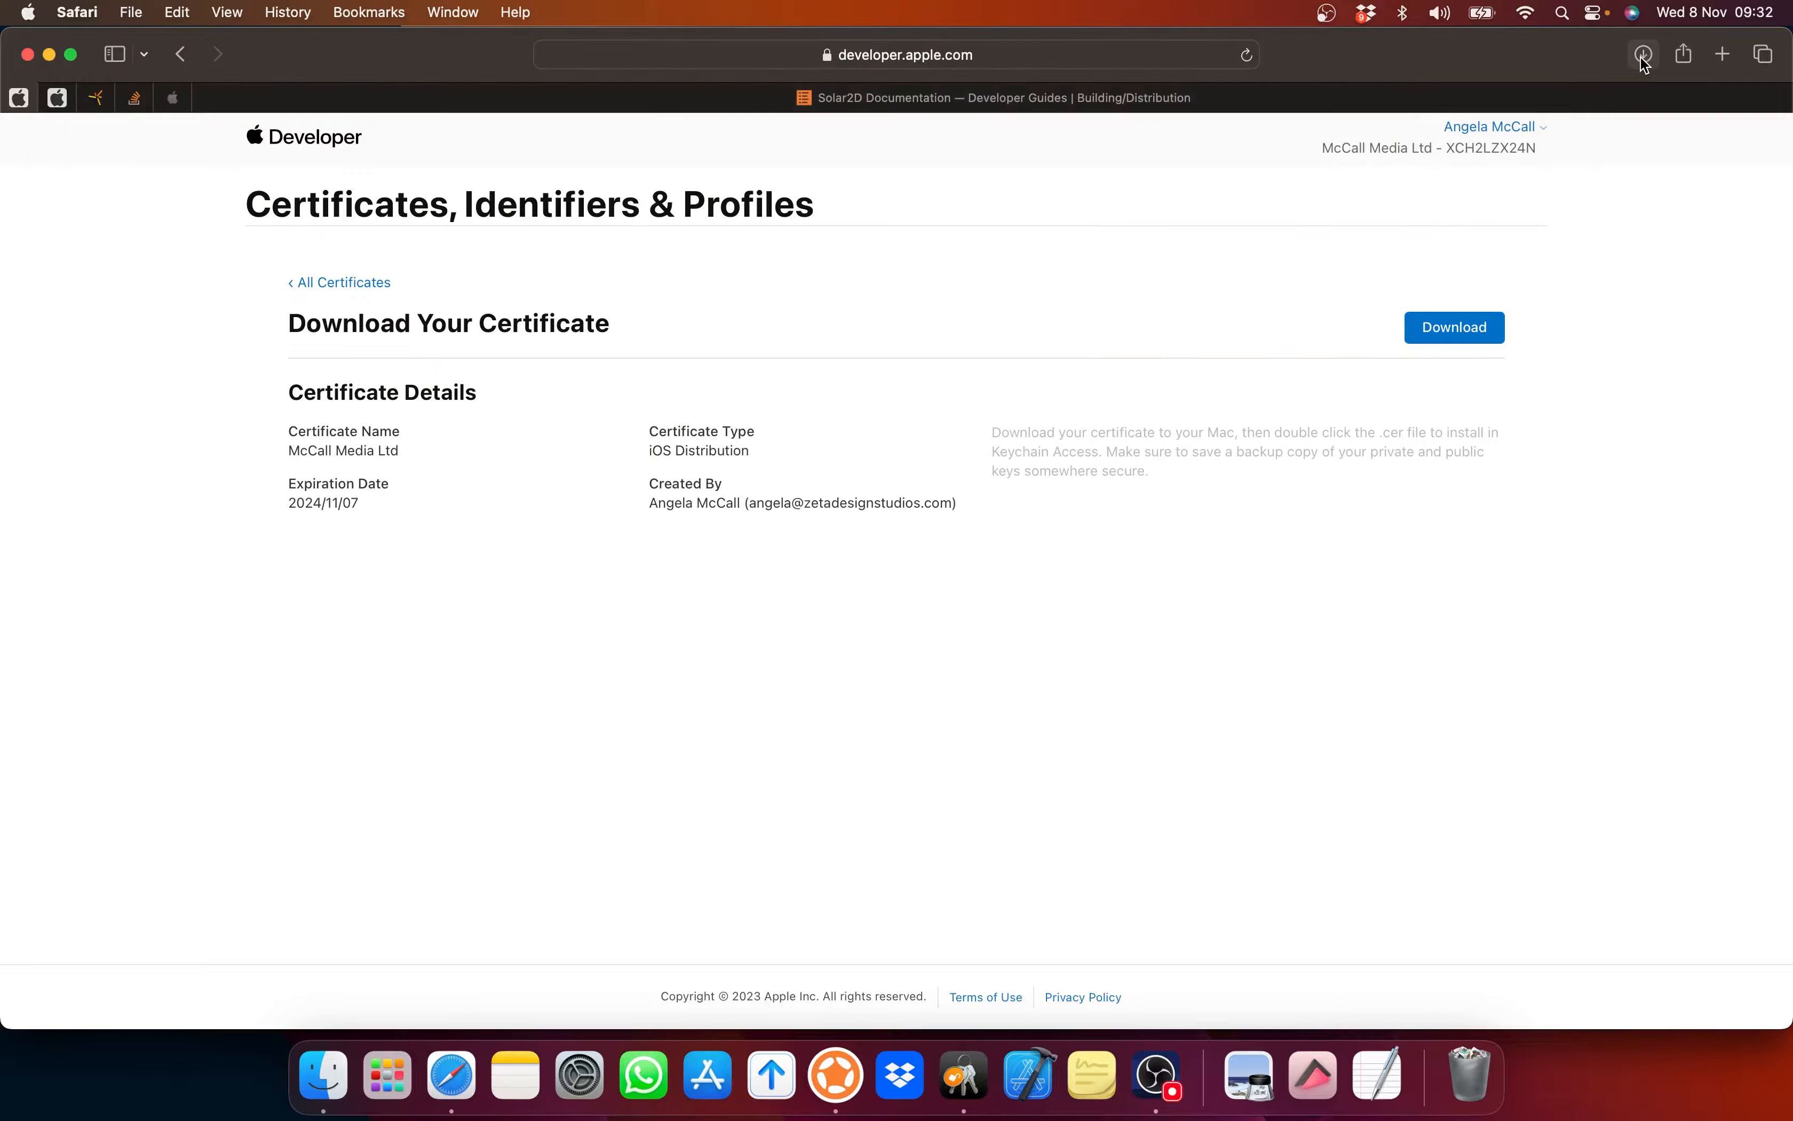
click(1645, 55)
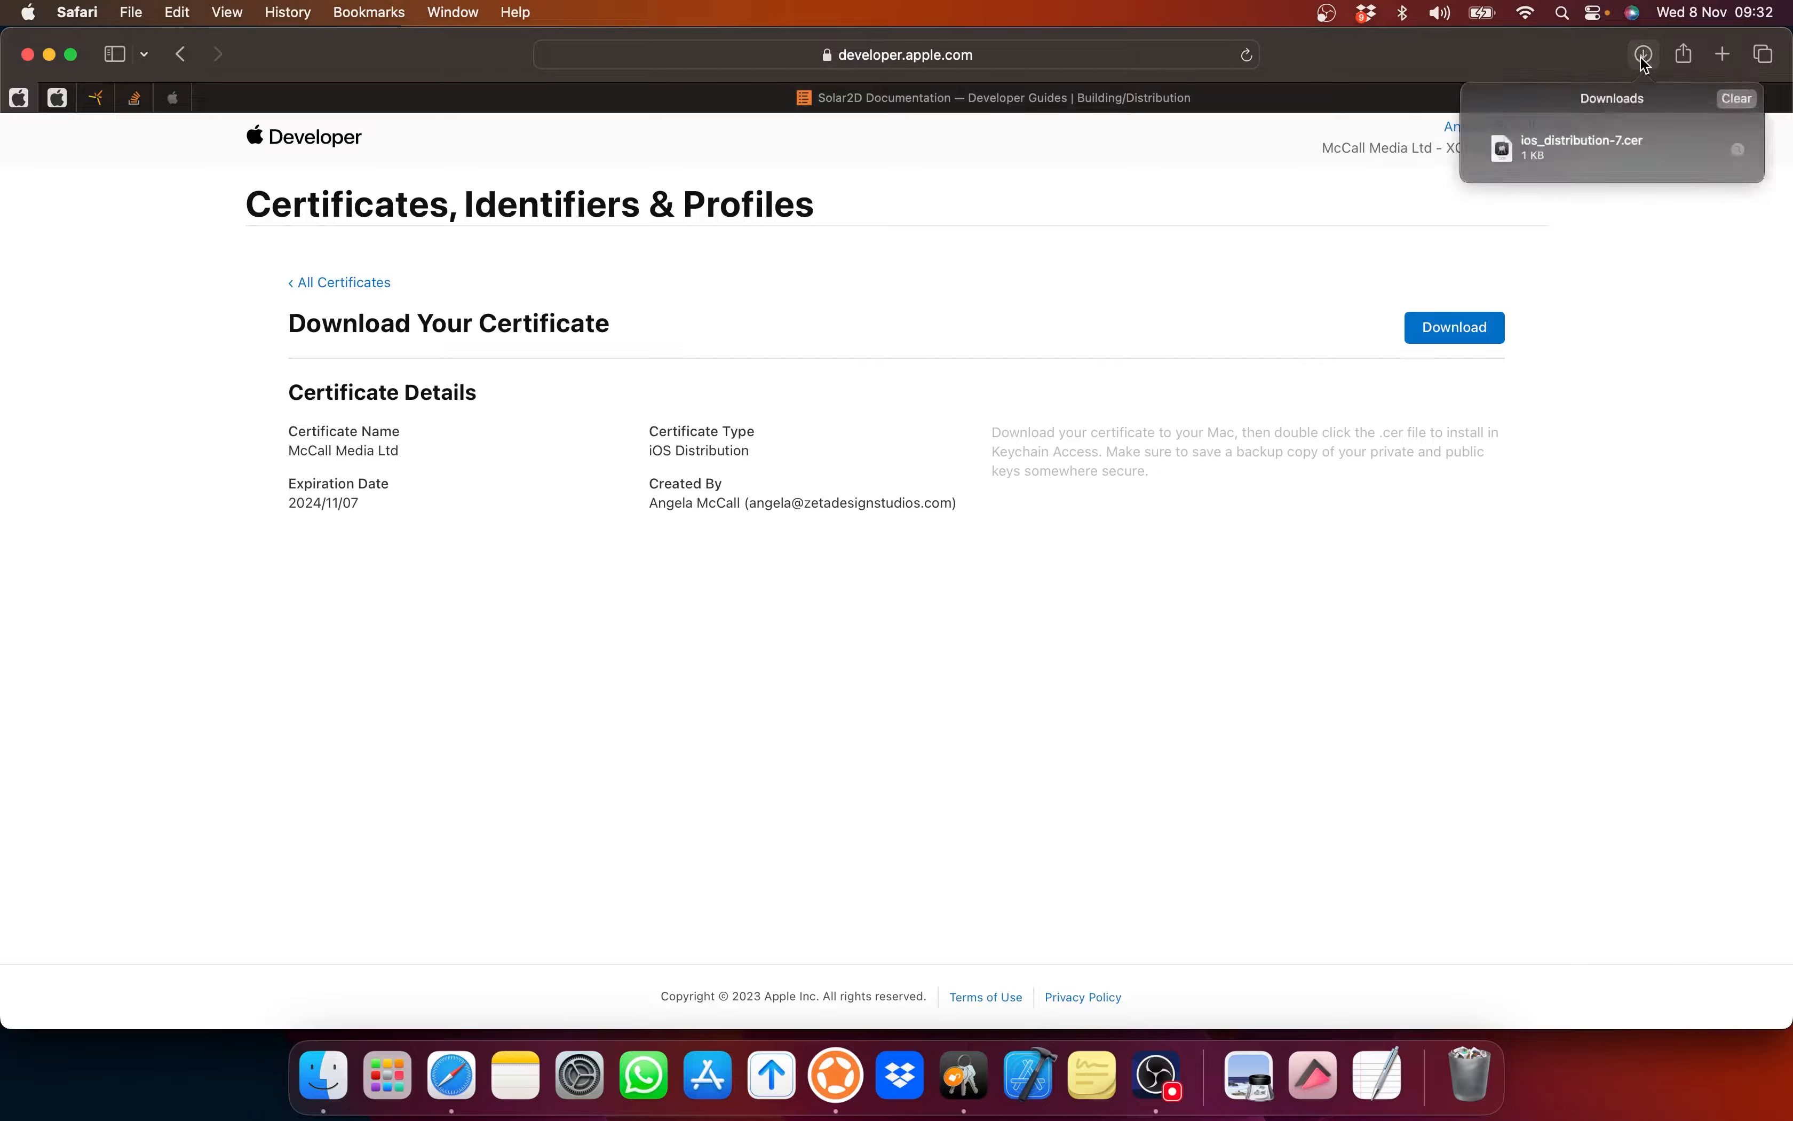
Step: Install ios_distribution-7.cer, verify its private key, and view it in the portal's certificates list
double_click(1570, 152)
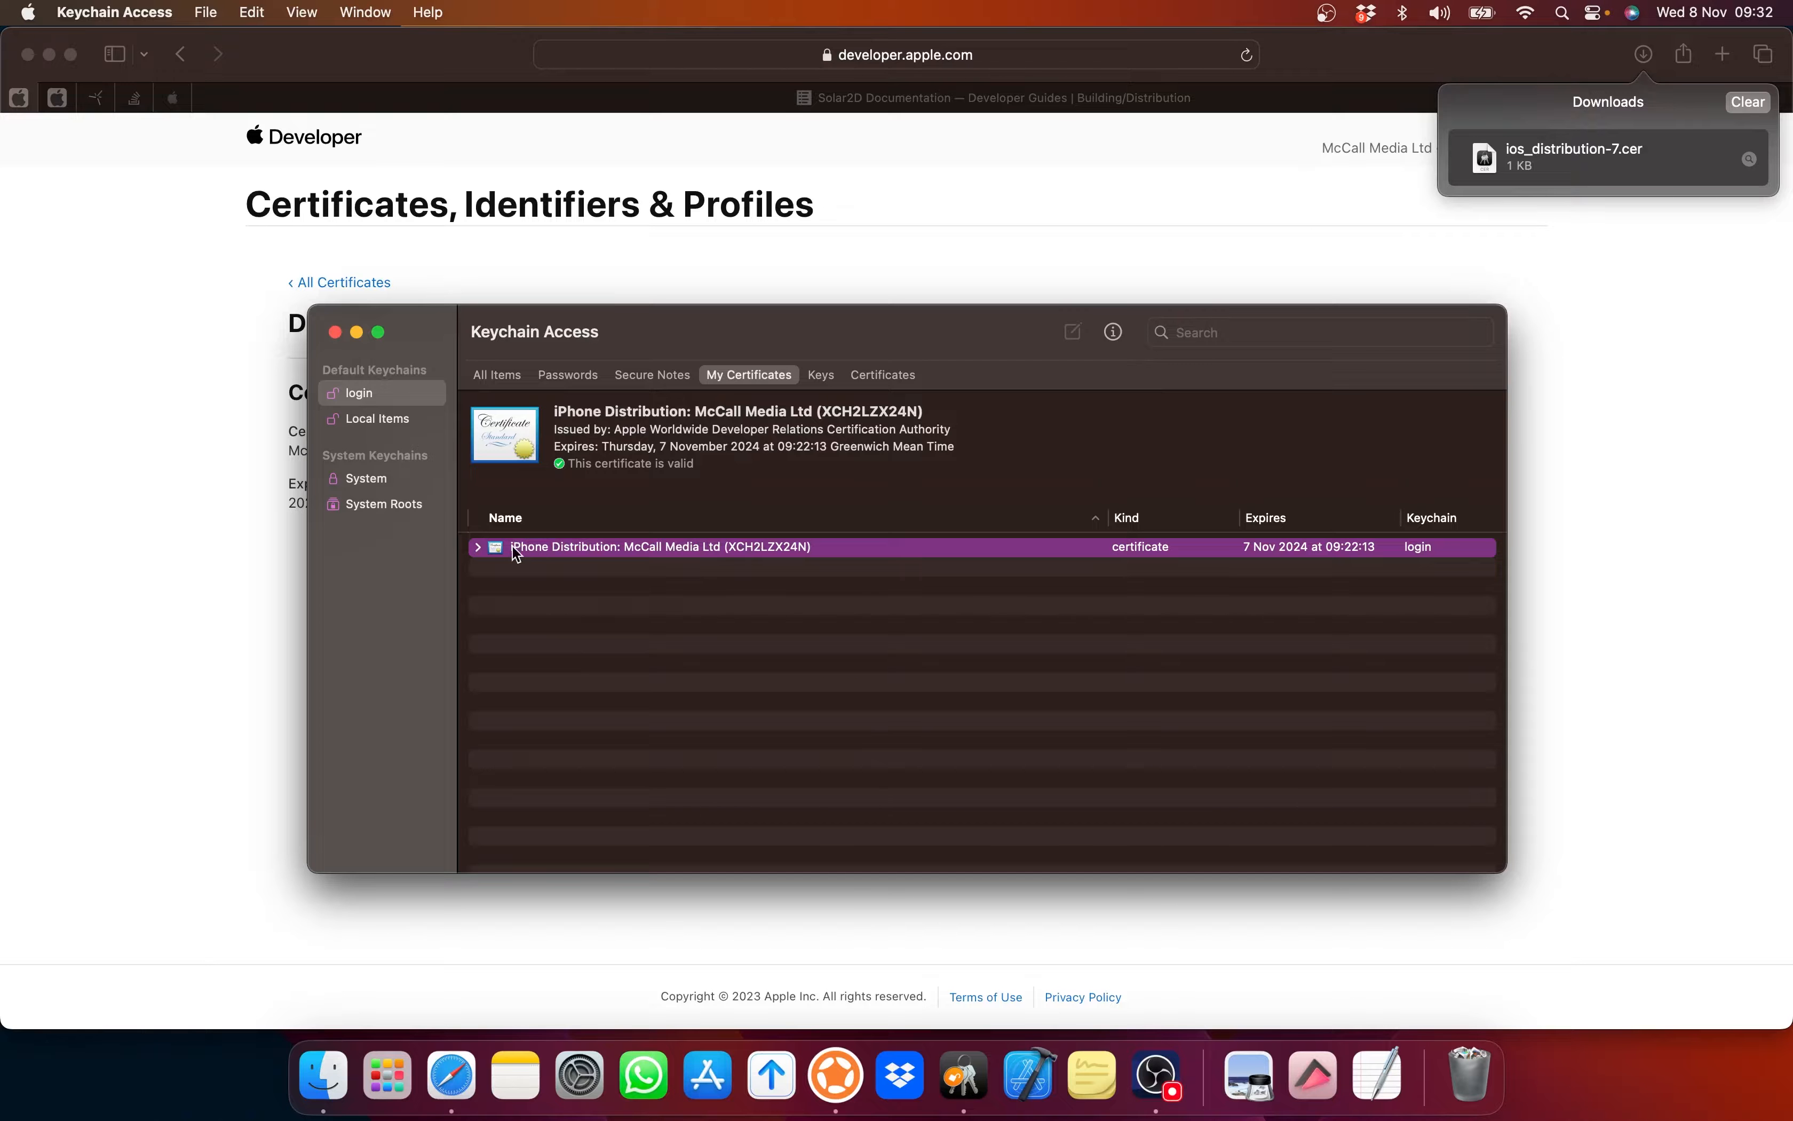
click(478, 547)
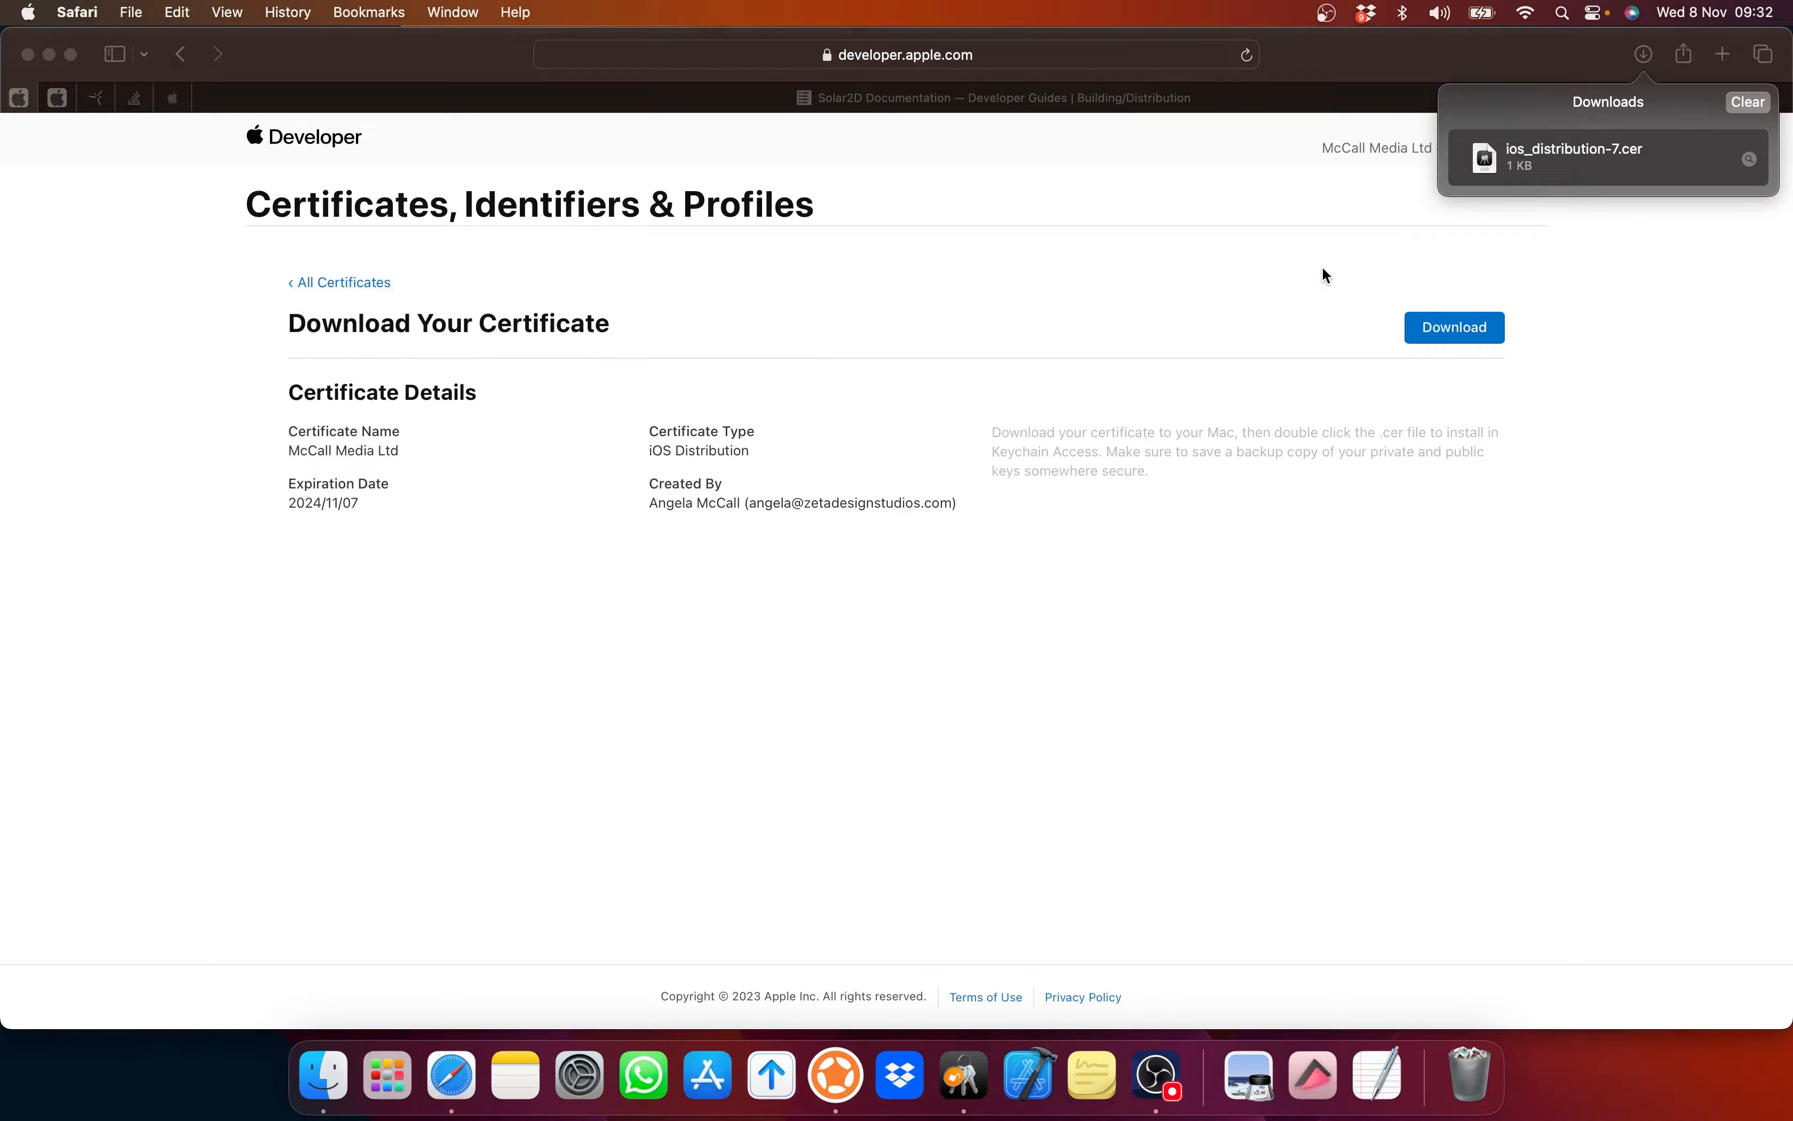
click(1326, 276)
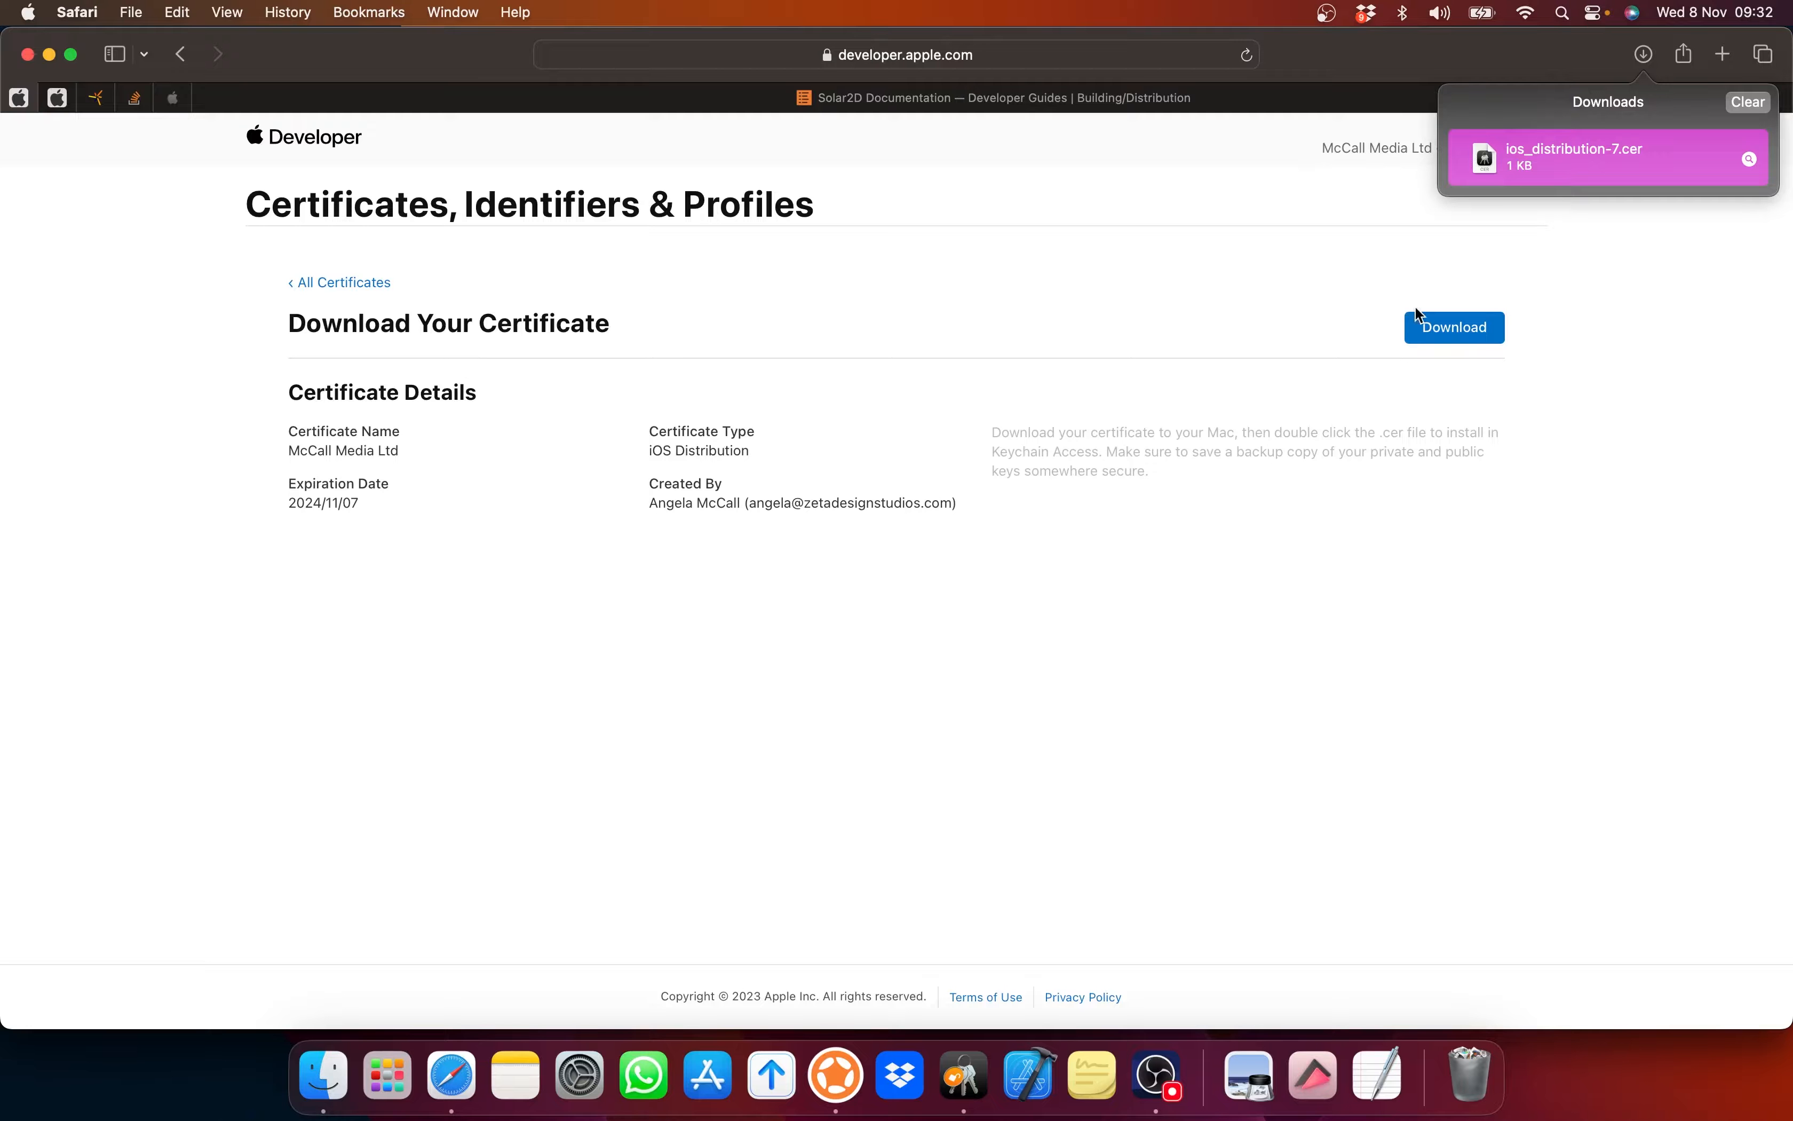
click(345, 286)
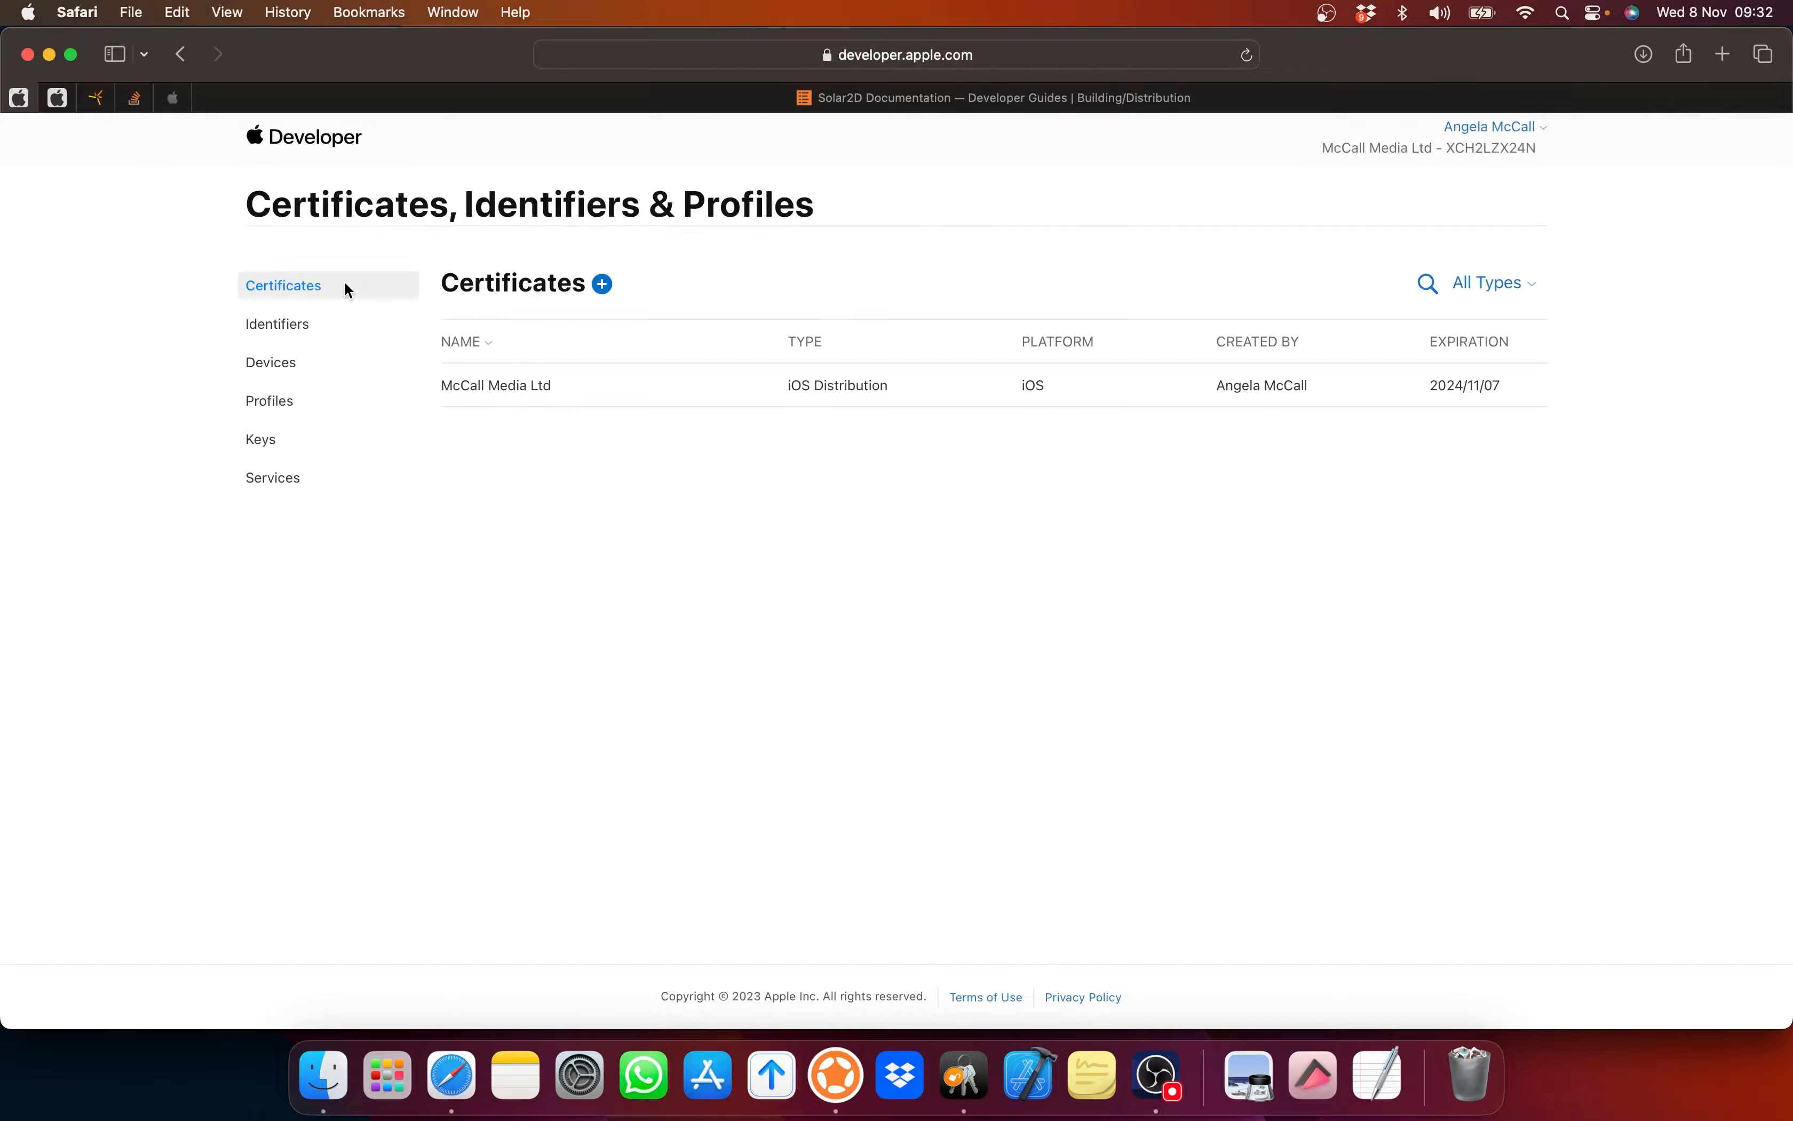
Step: Start registering a new App ID of type App under Identifiers
click(290, 325)
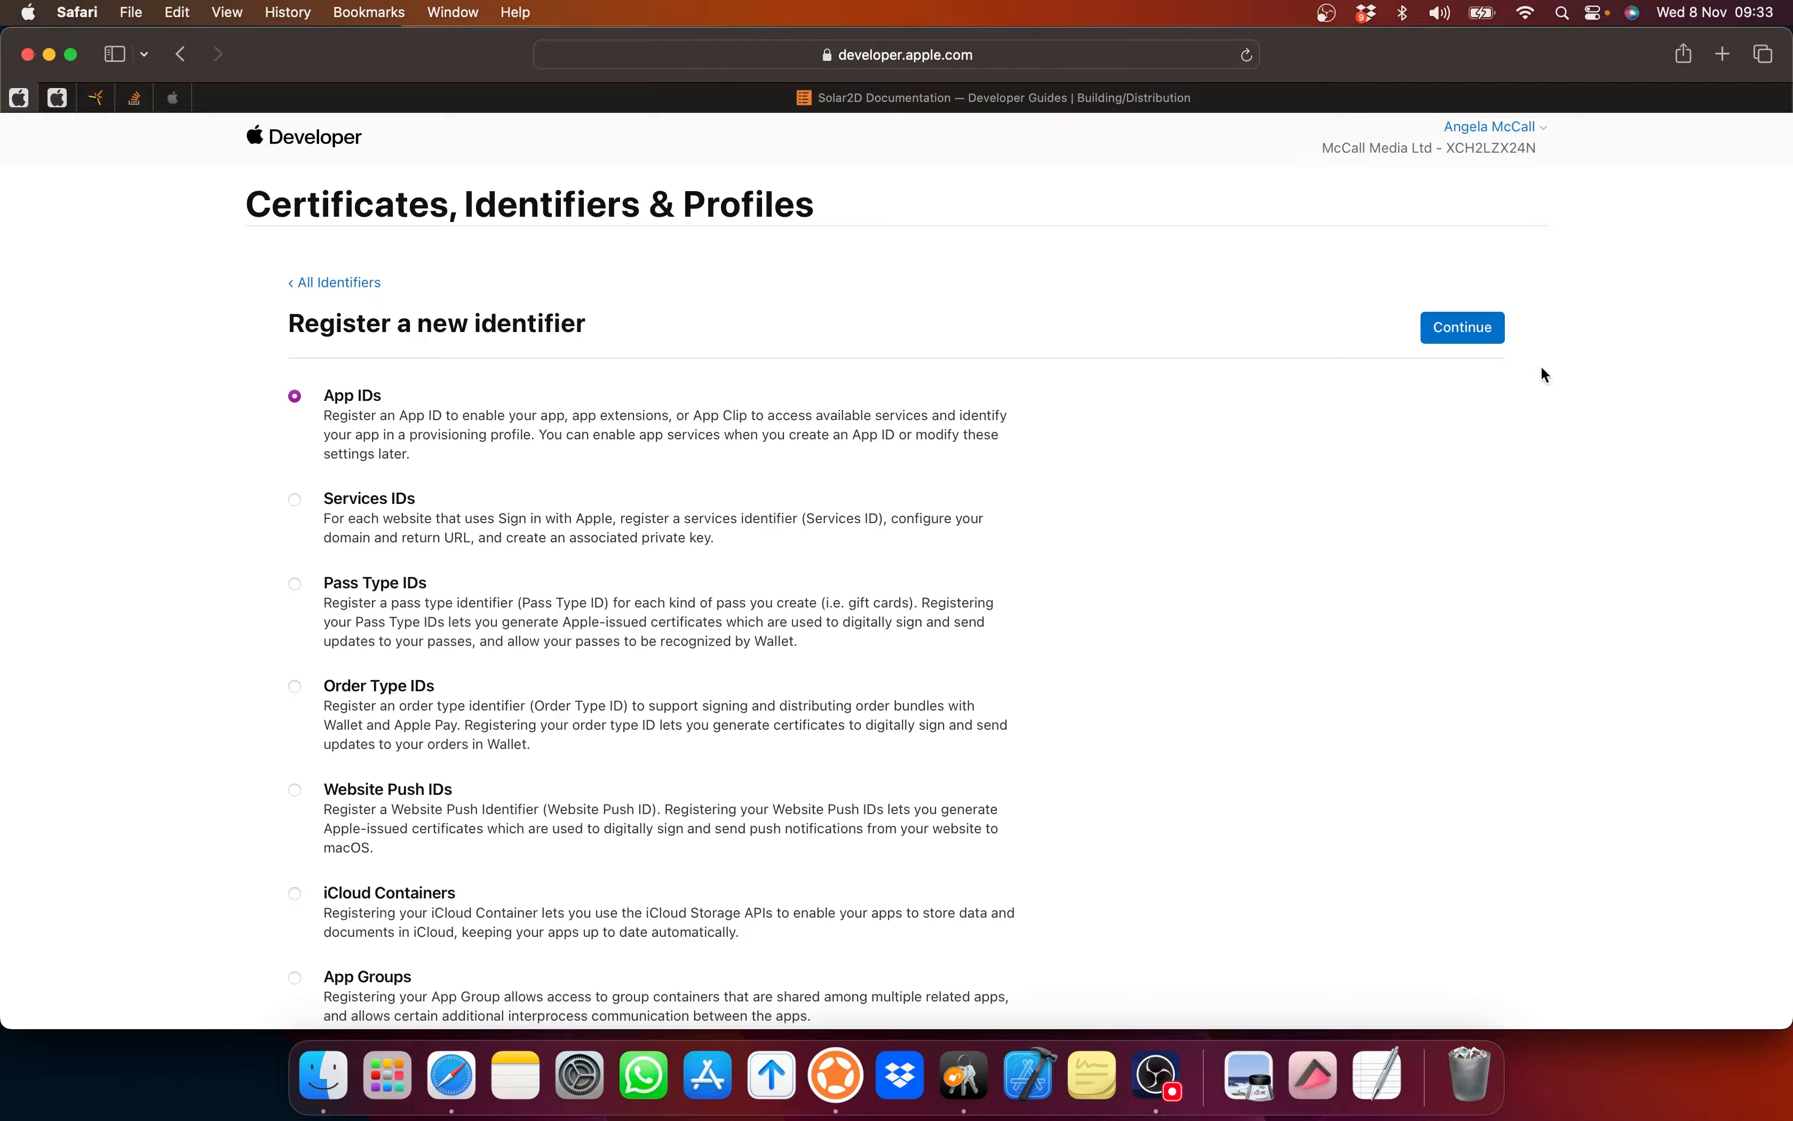
click(1445, 329)
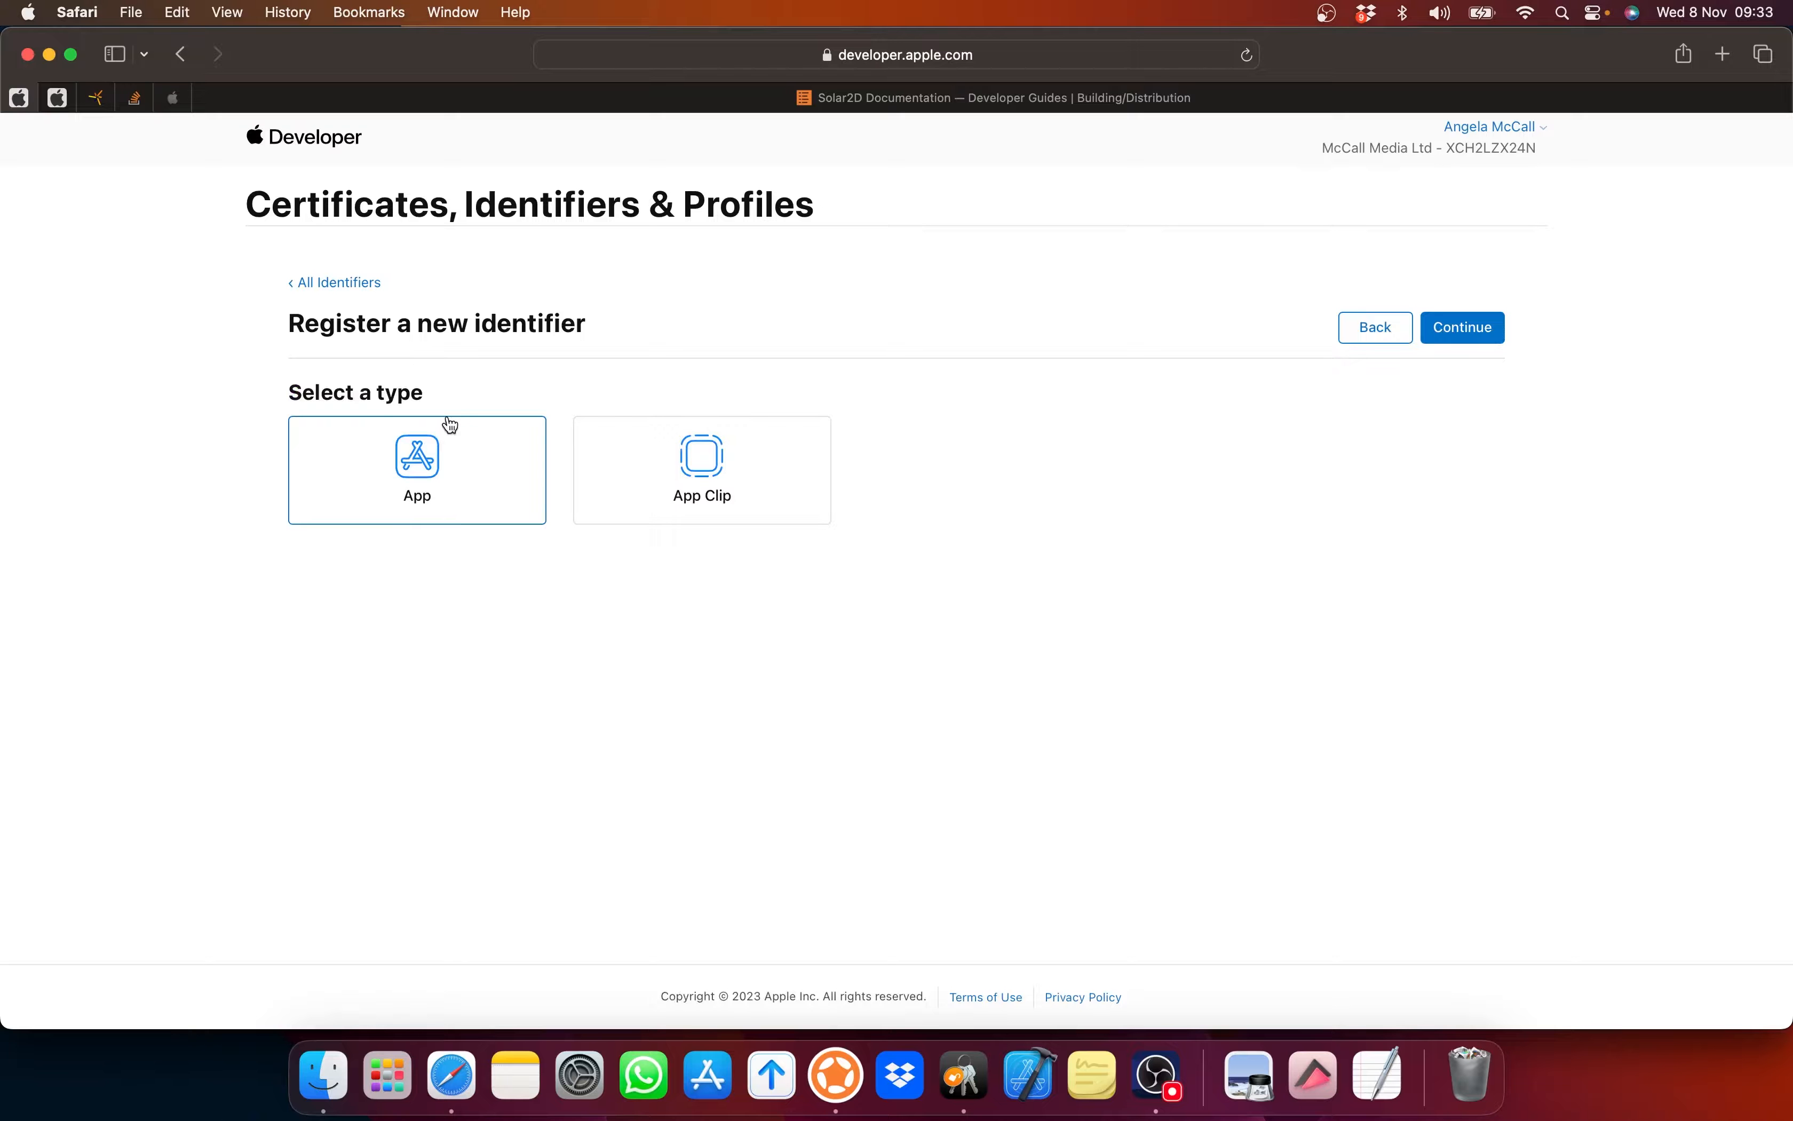
click(1465, 328)
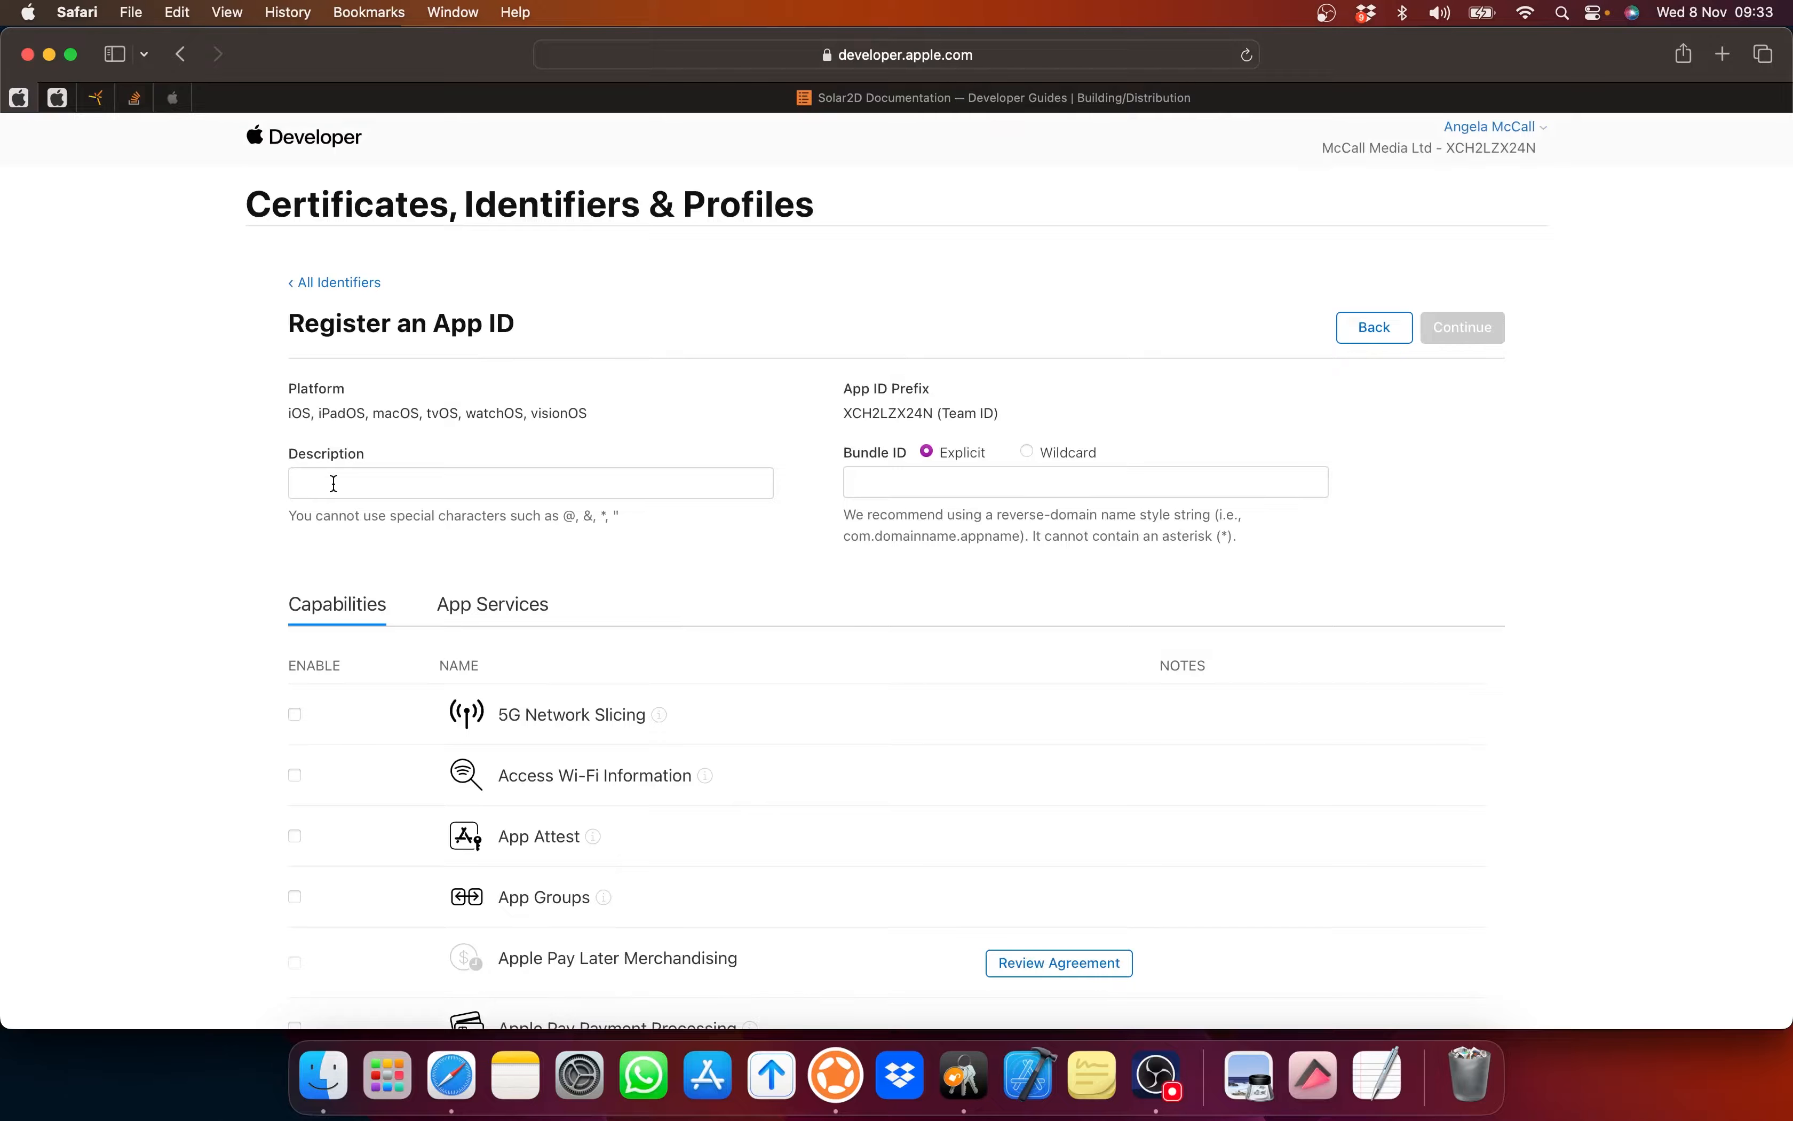
Step: Enter description StarExplorer and begin the explicit bundle ID com.zetadesignstudios.StarShipExplorer
click(372, 480)
text(Star)
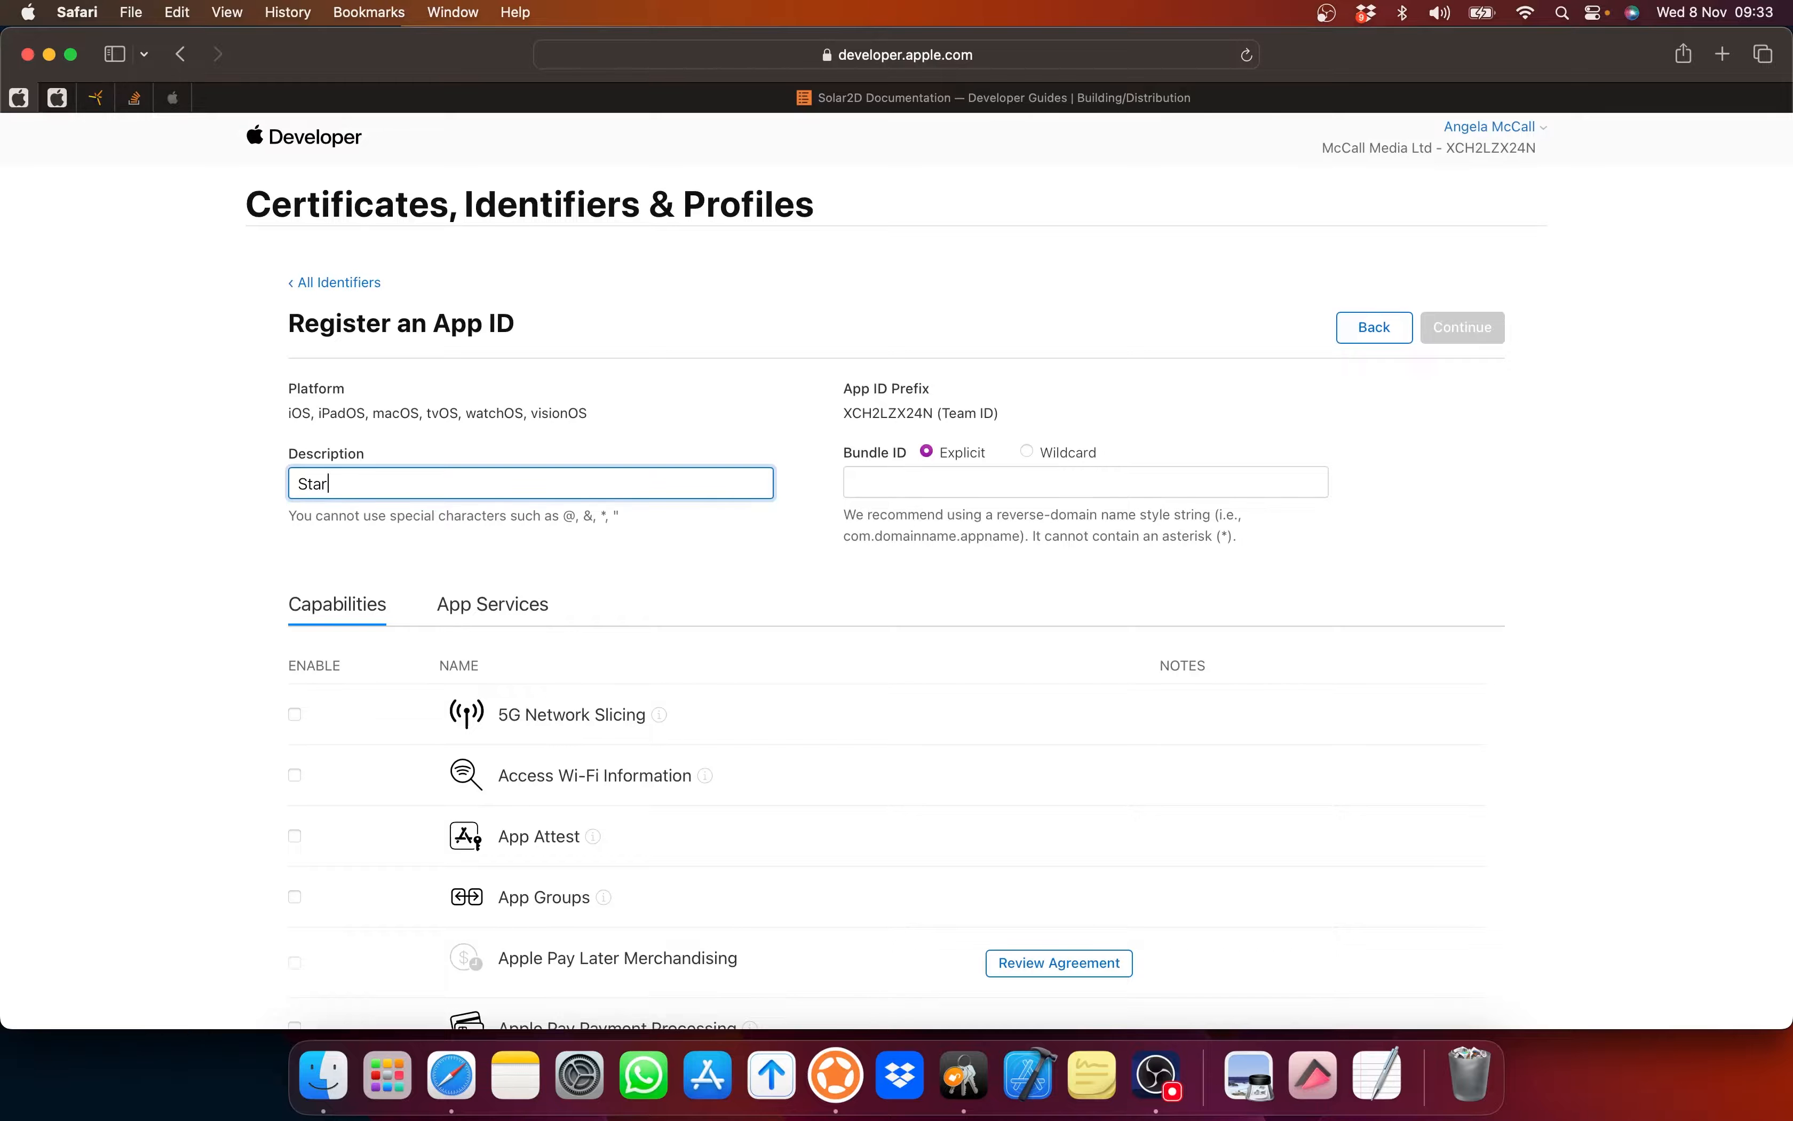
text(Explorer)
click(898, 484)
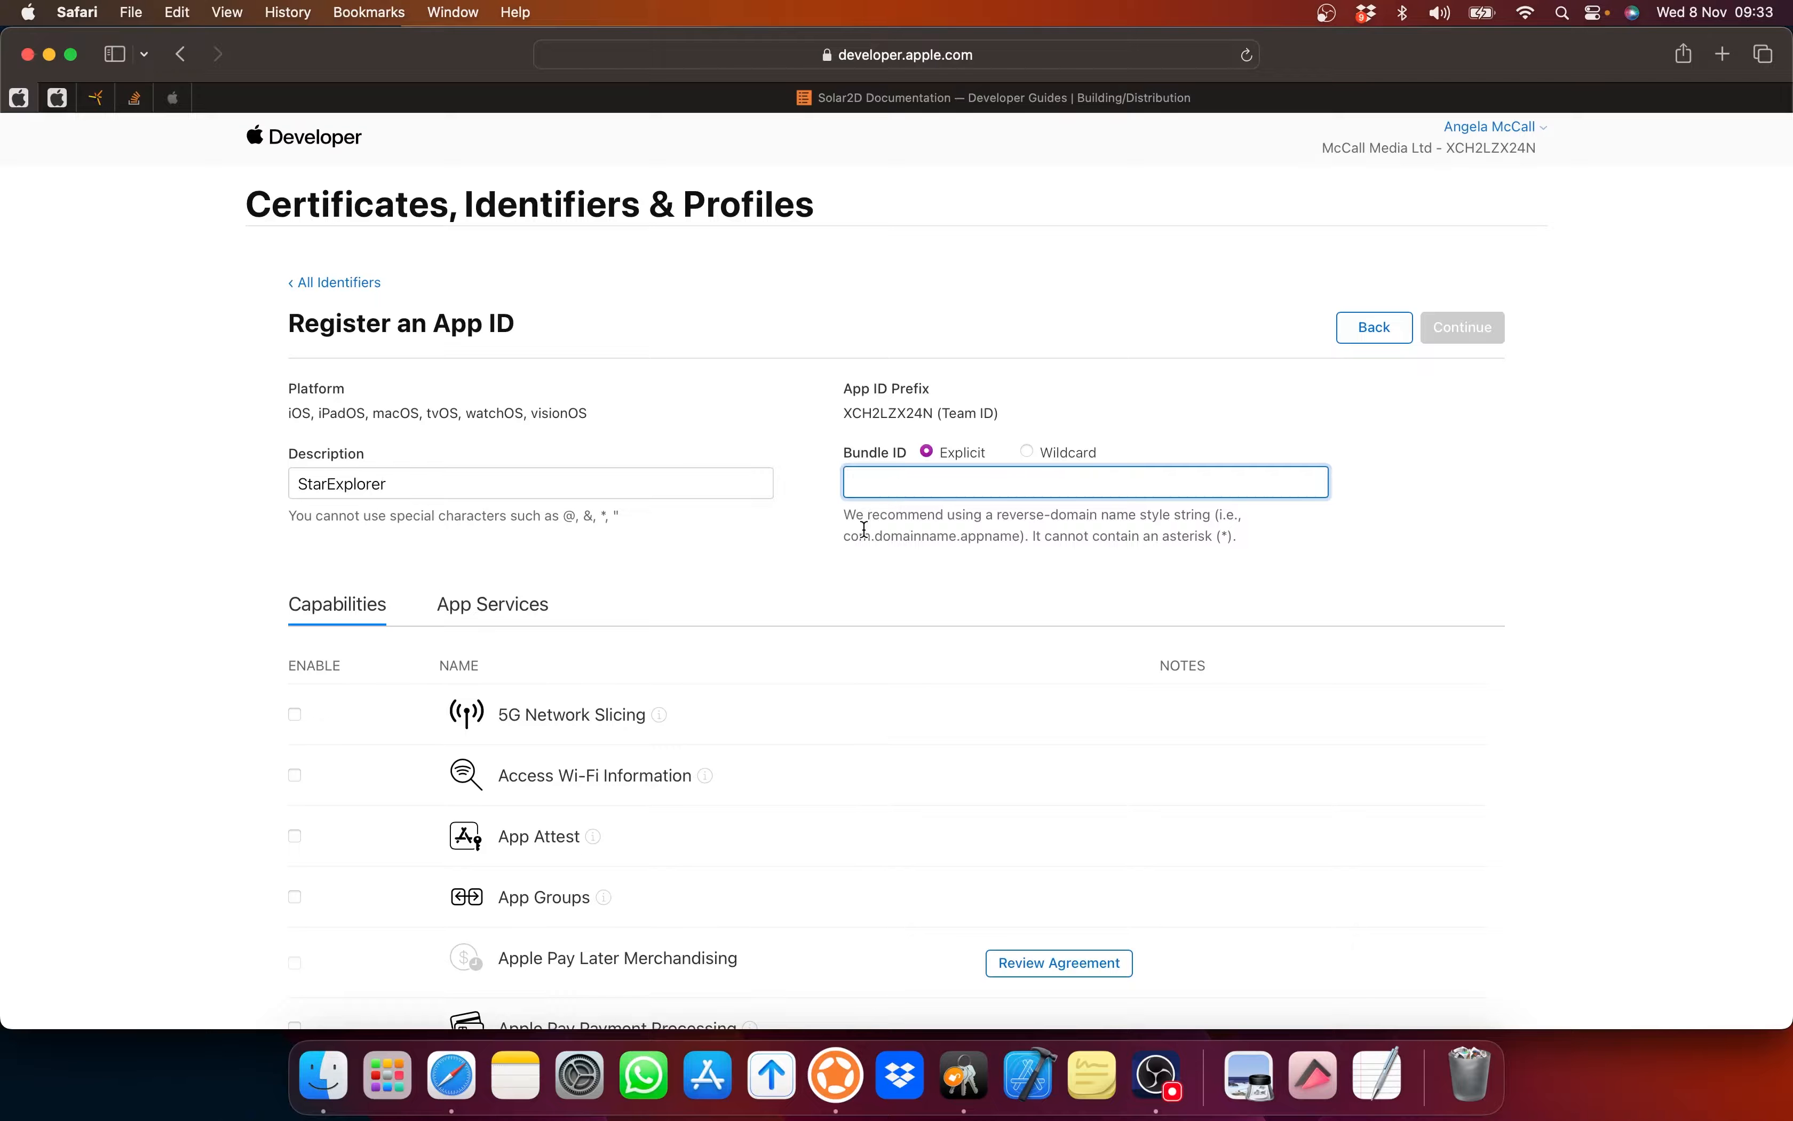
drag(845, 535, 1018, 541)
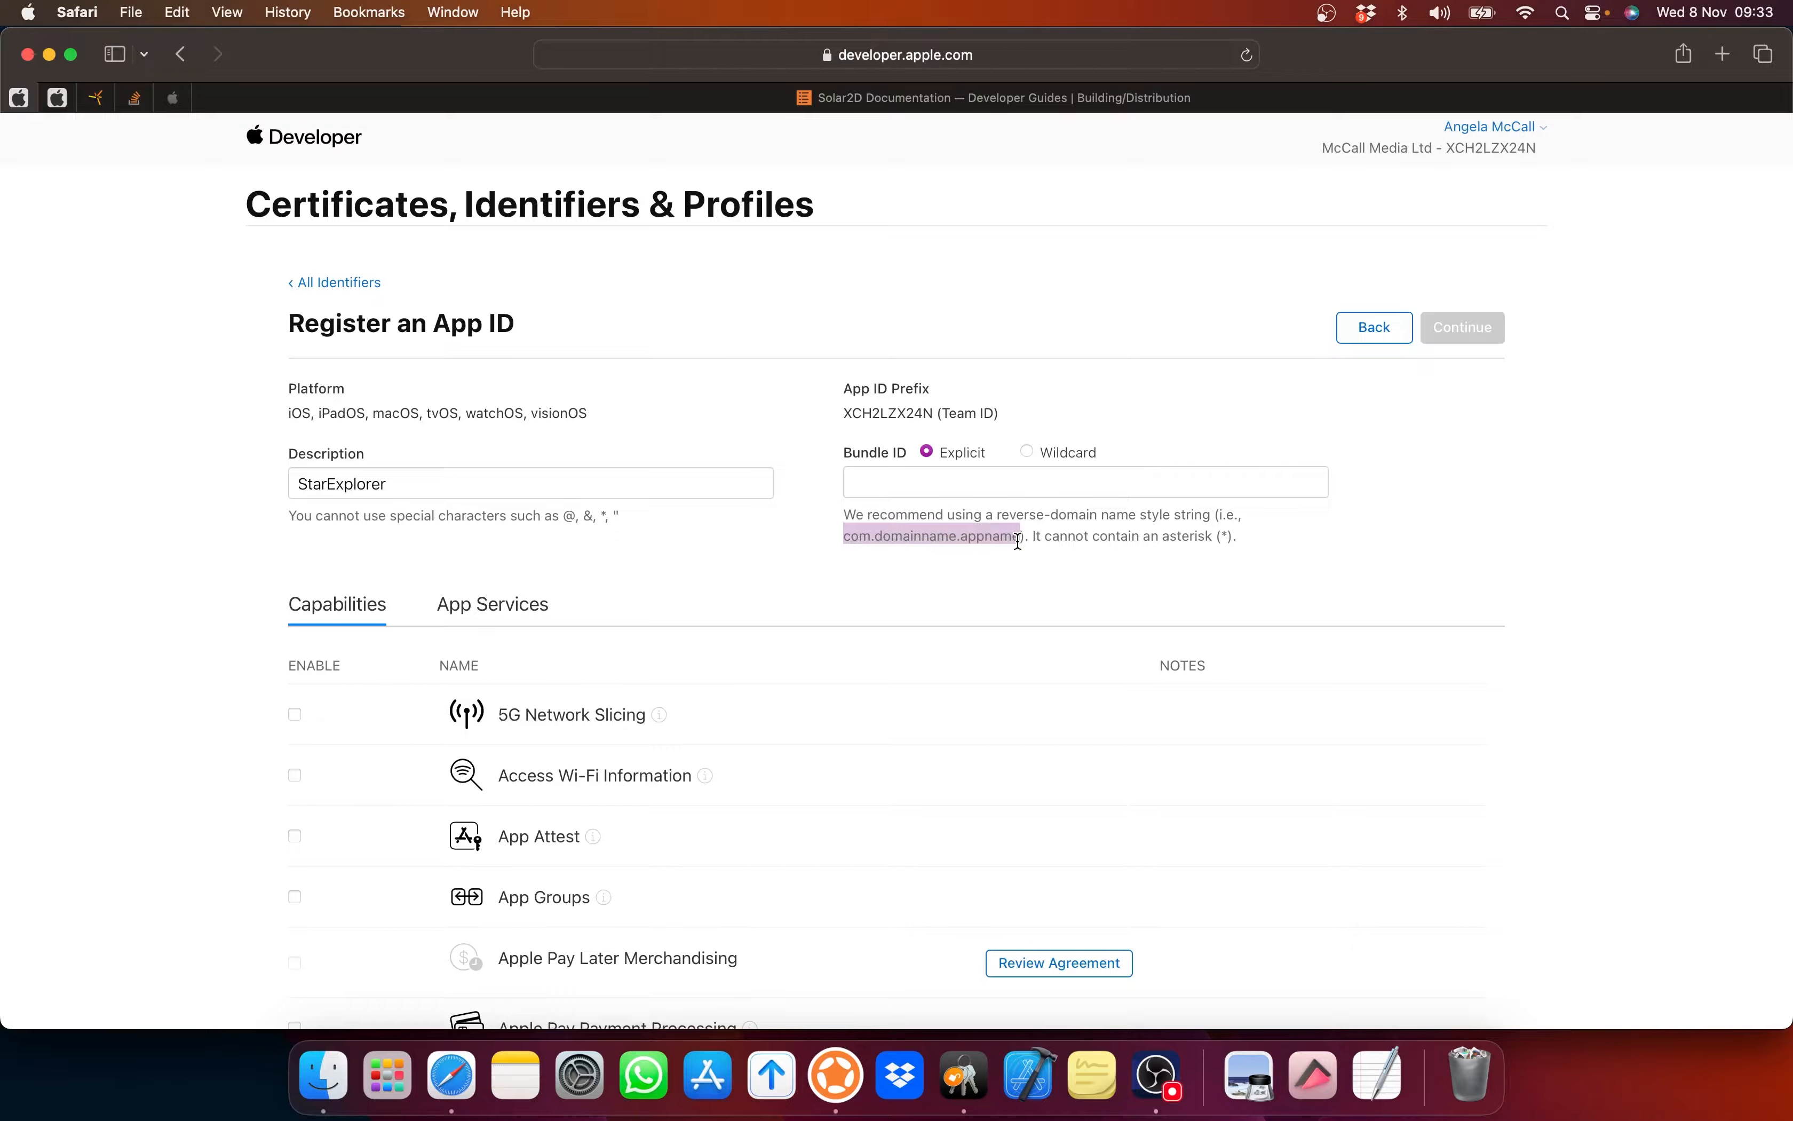
click(1013, 483)
text(c)
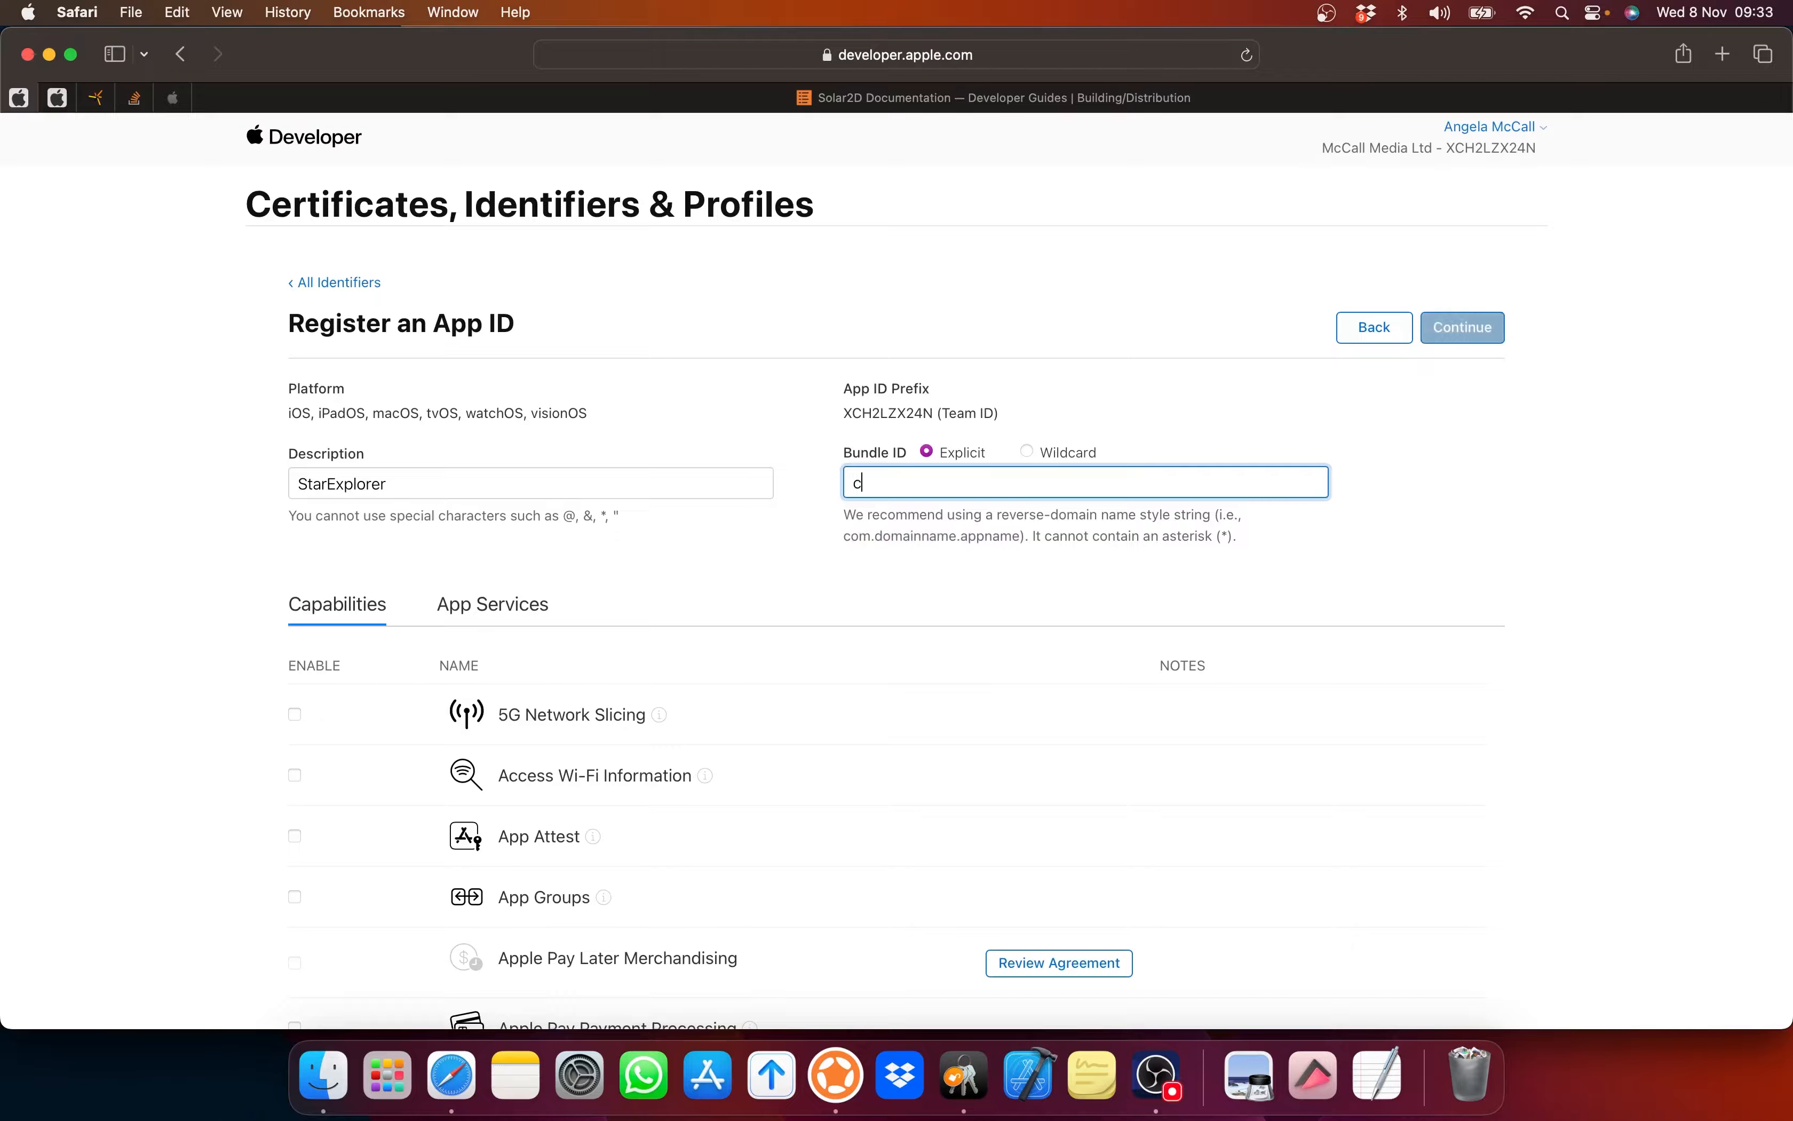
text(om.)
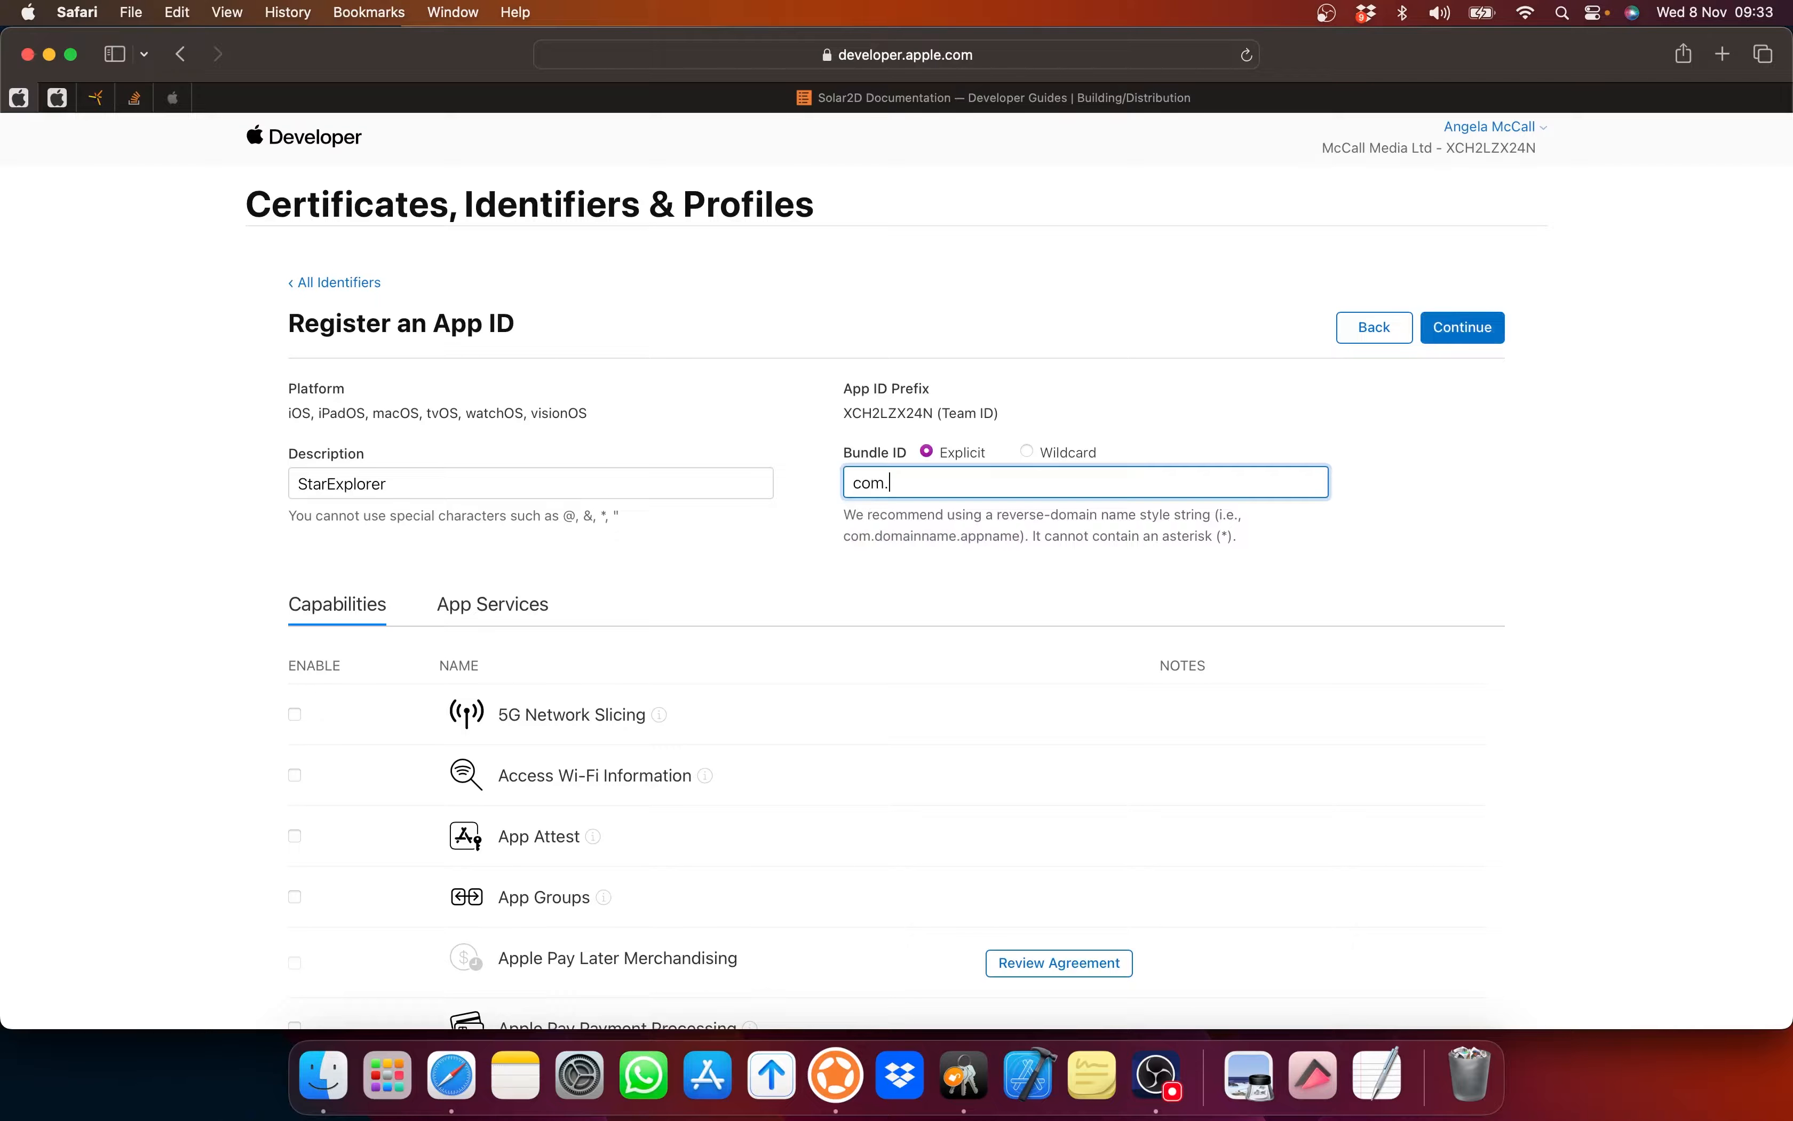
text(zetadesignstudios.)
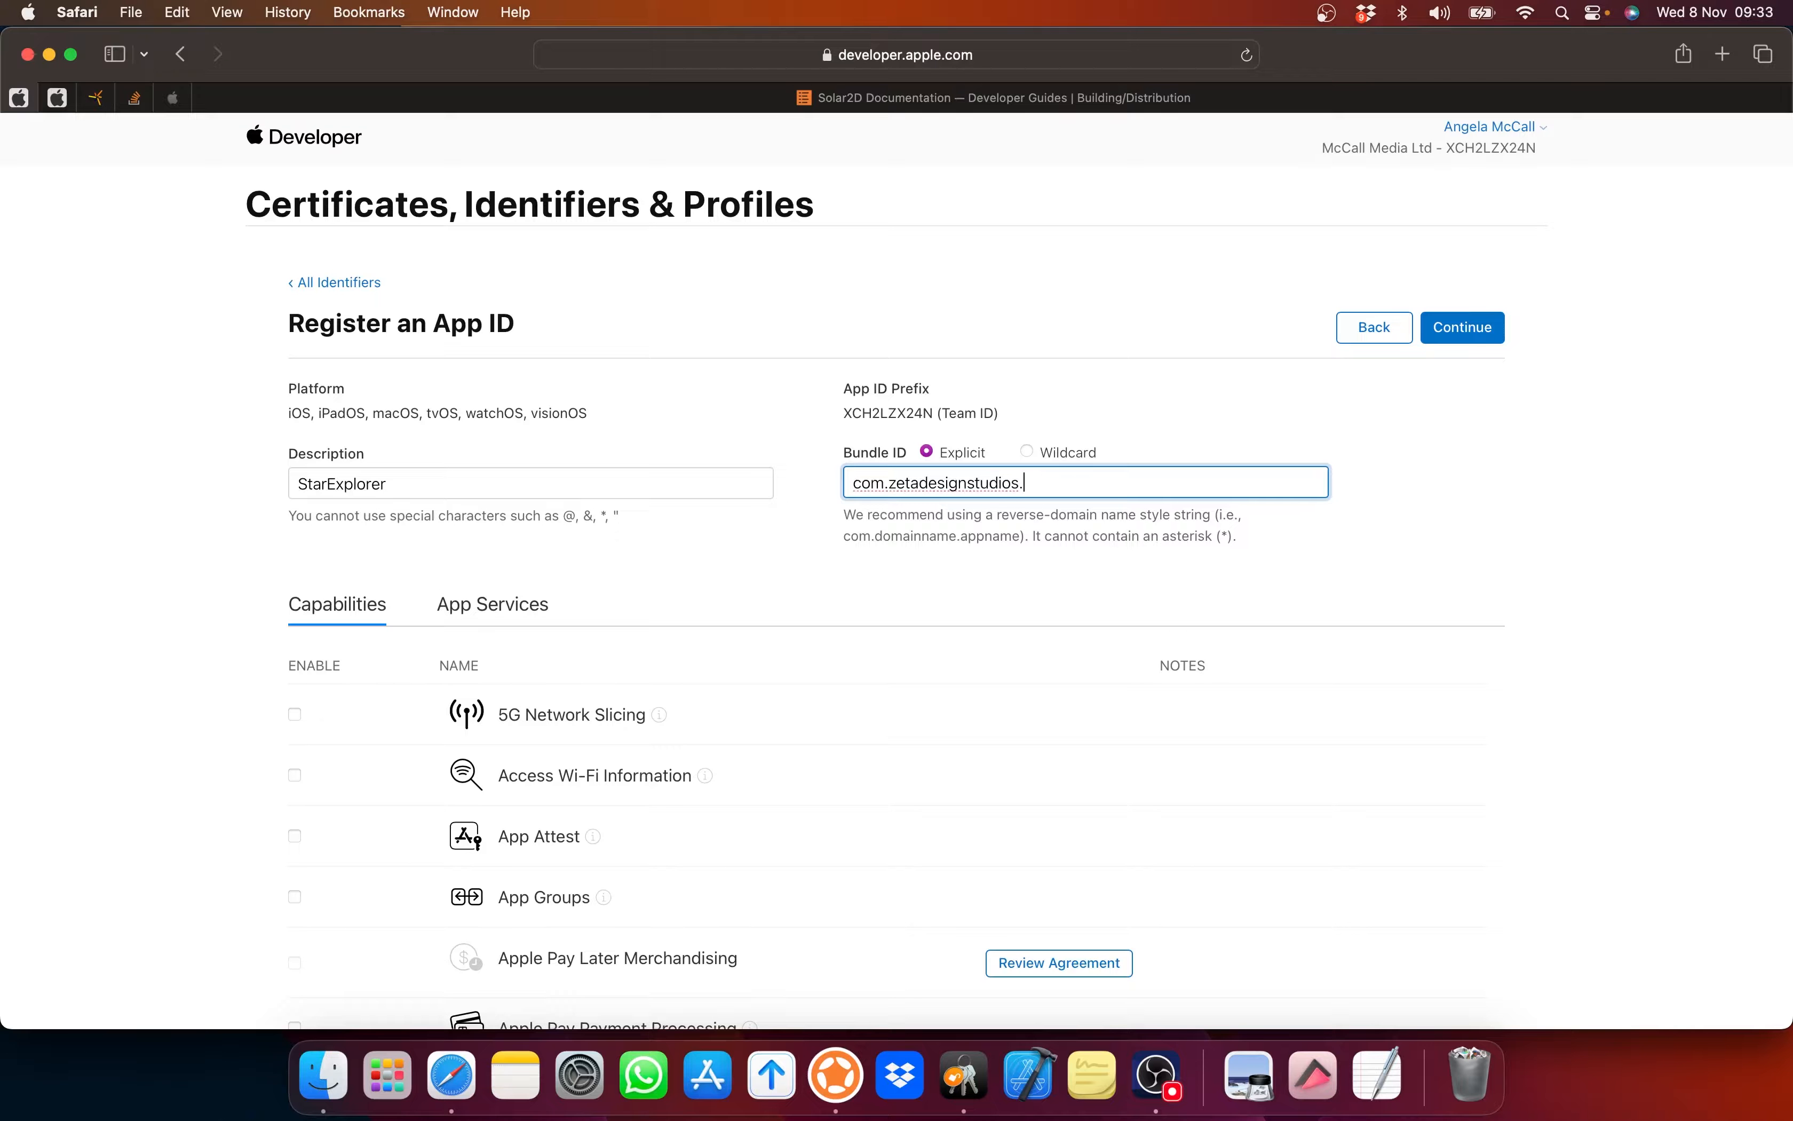
text(StarShipExplorer)
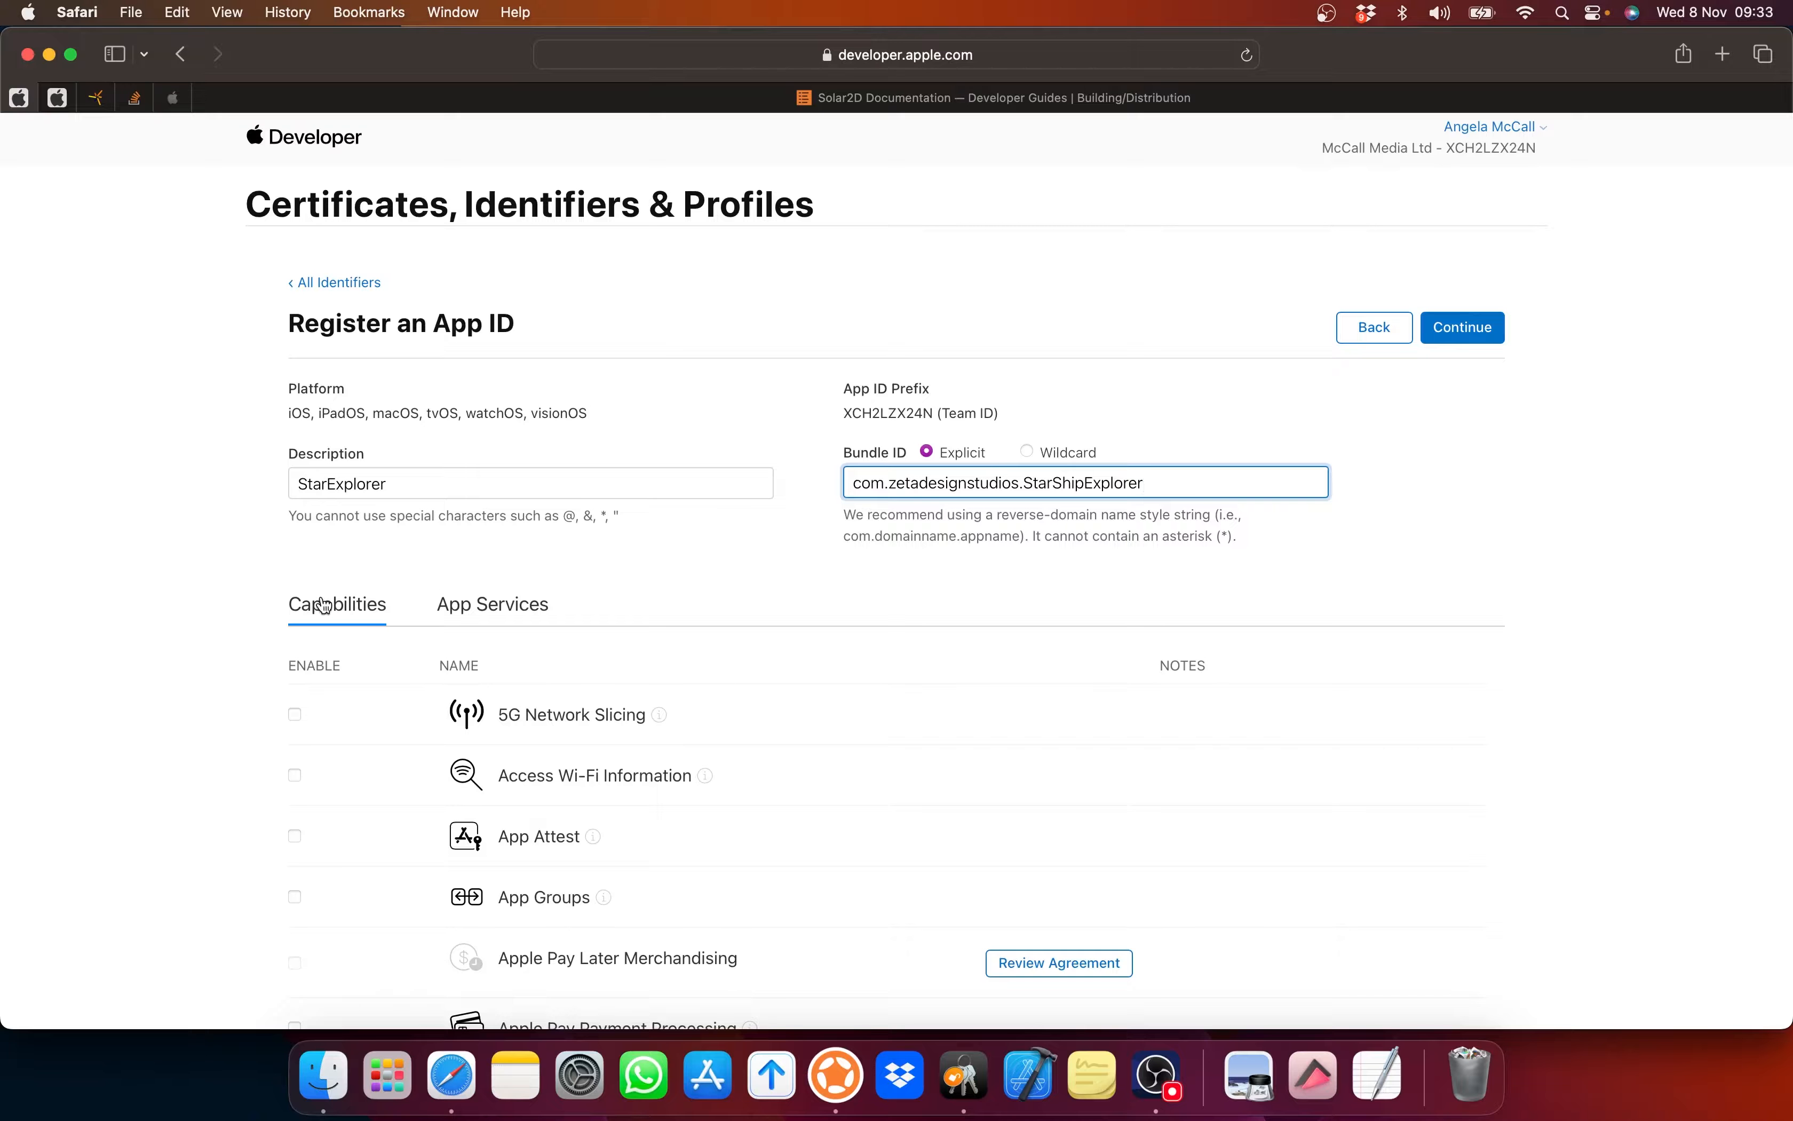
Step: Review the Capabilities list and App Services options for the StarExplorer App ID
scroll(412, 624, down, 15)
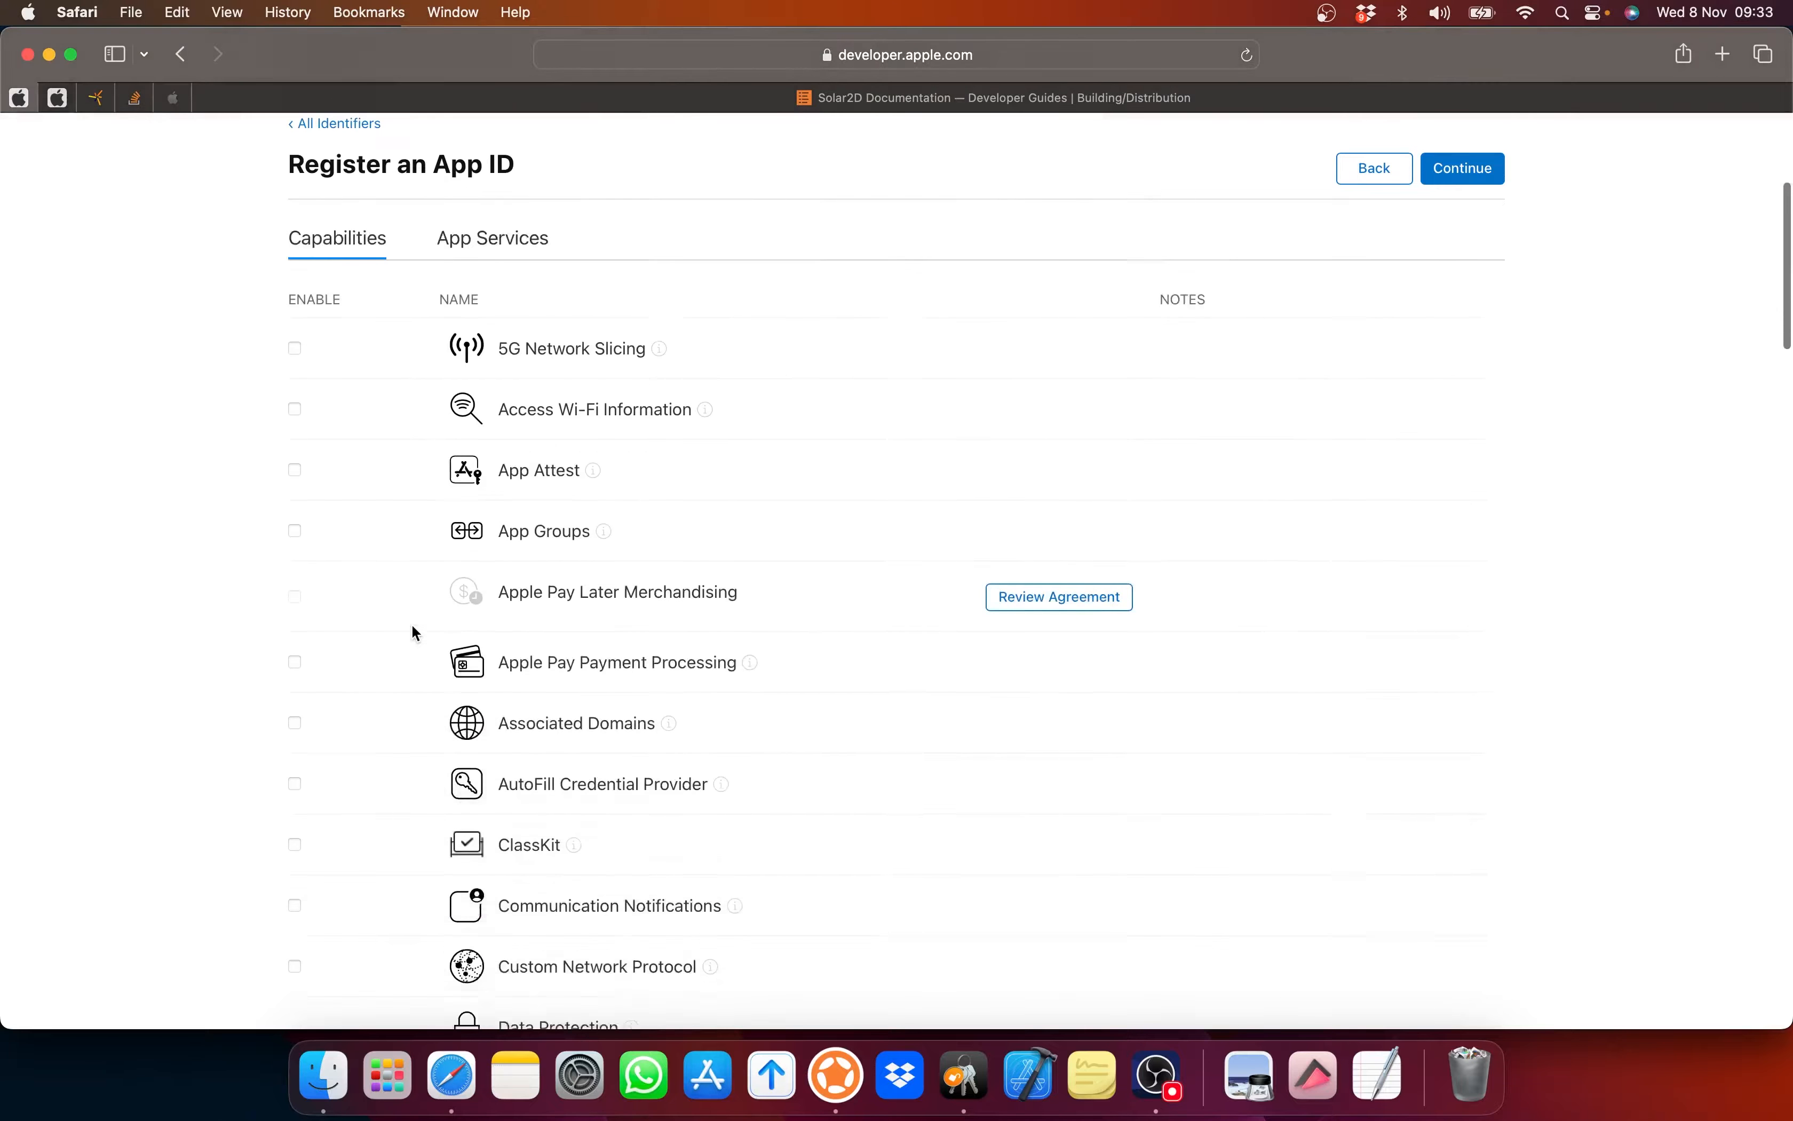
scroll(412, 627, down, 15)
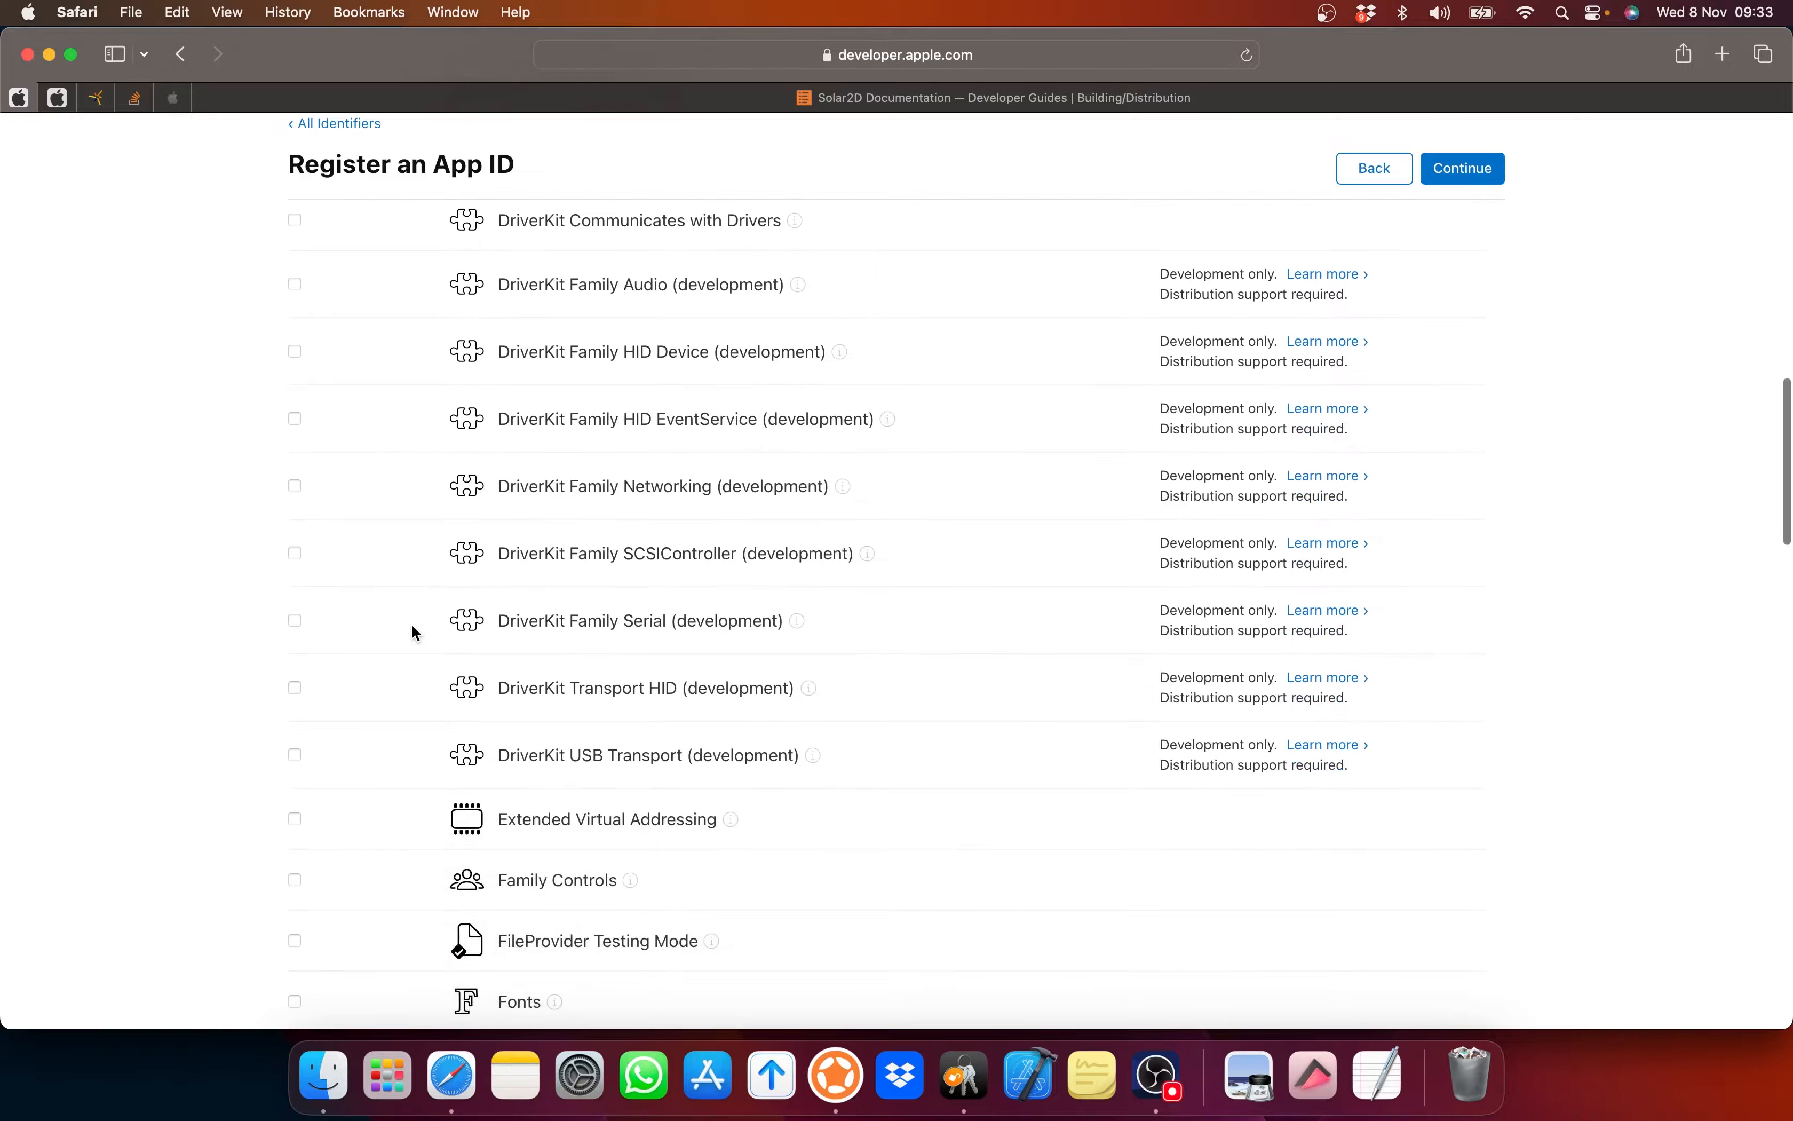
scroll(412, 631, down, 15)
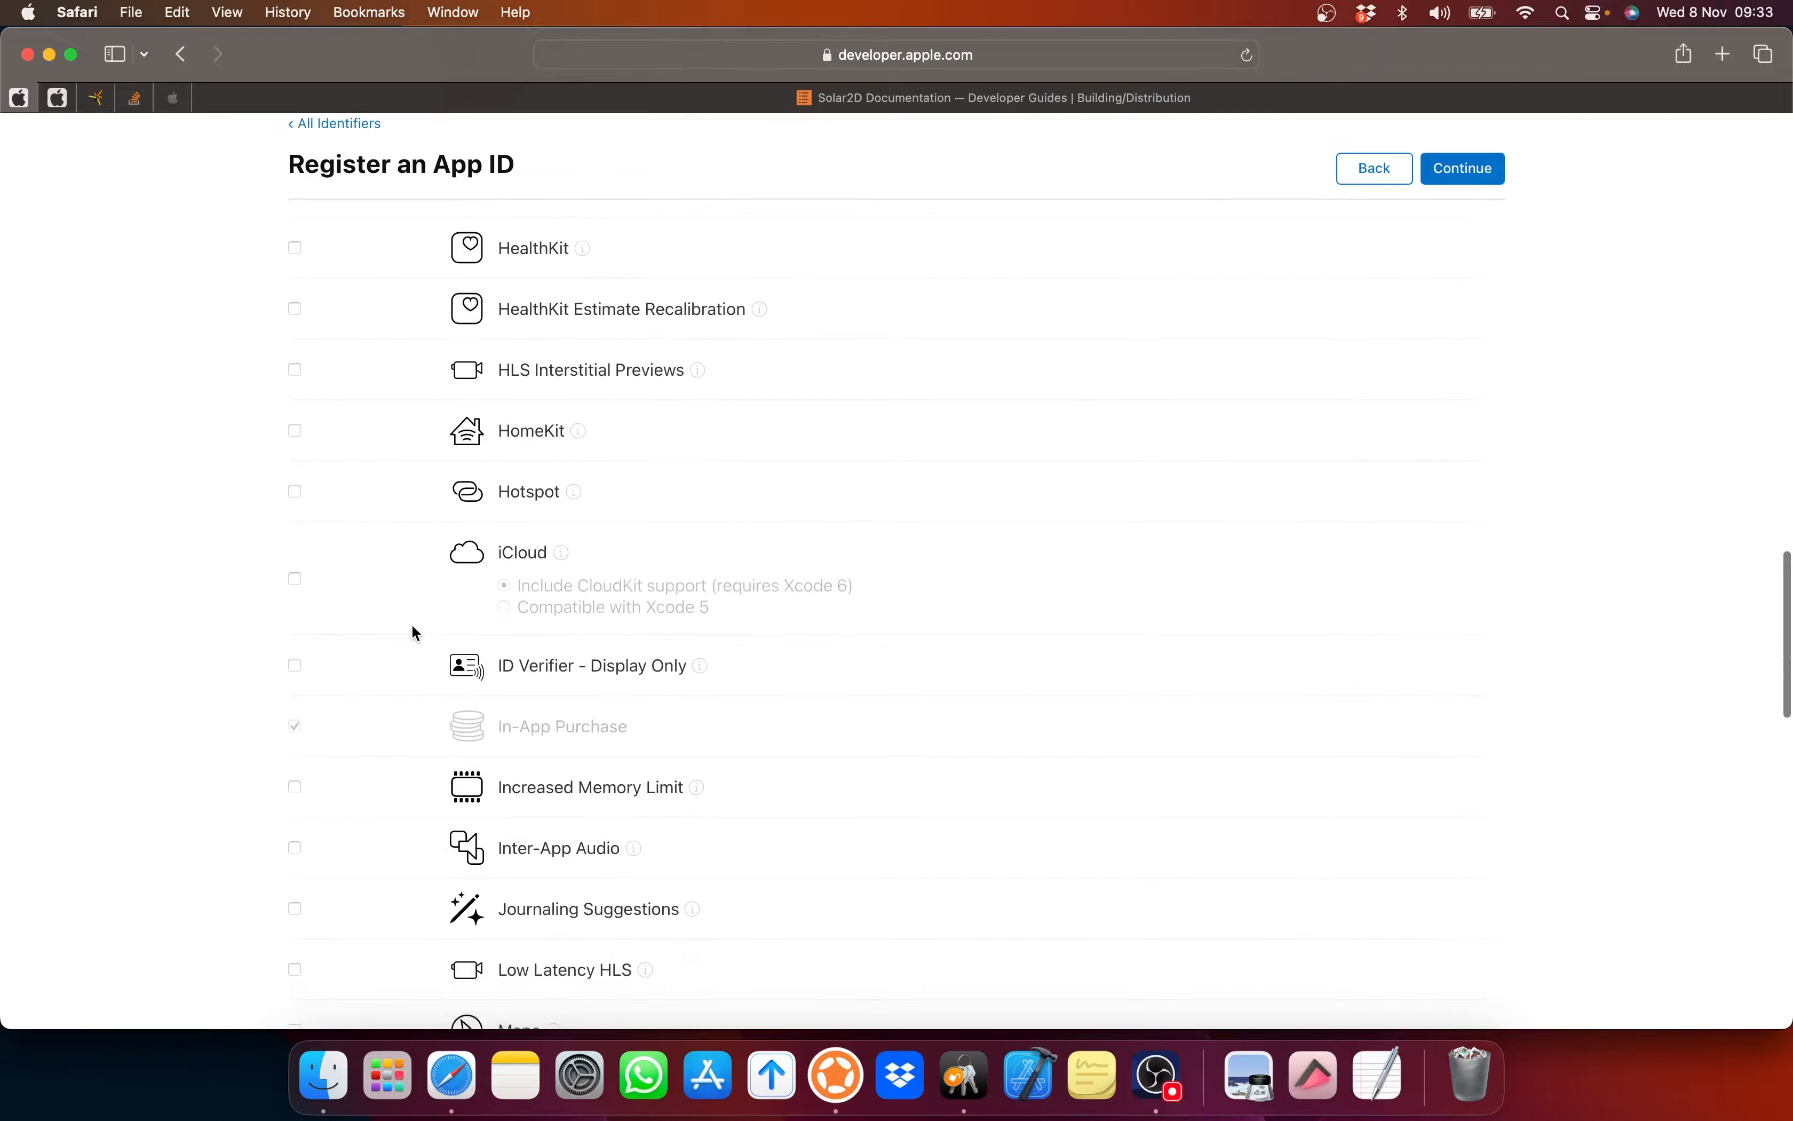
scroll(414, 632, down, 3)
scroll(413, 633, down, 15)
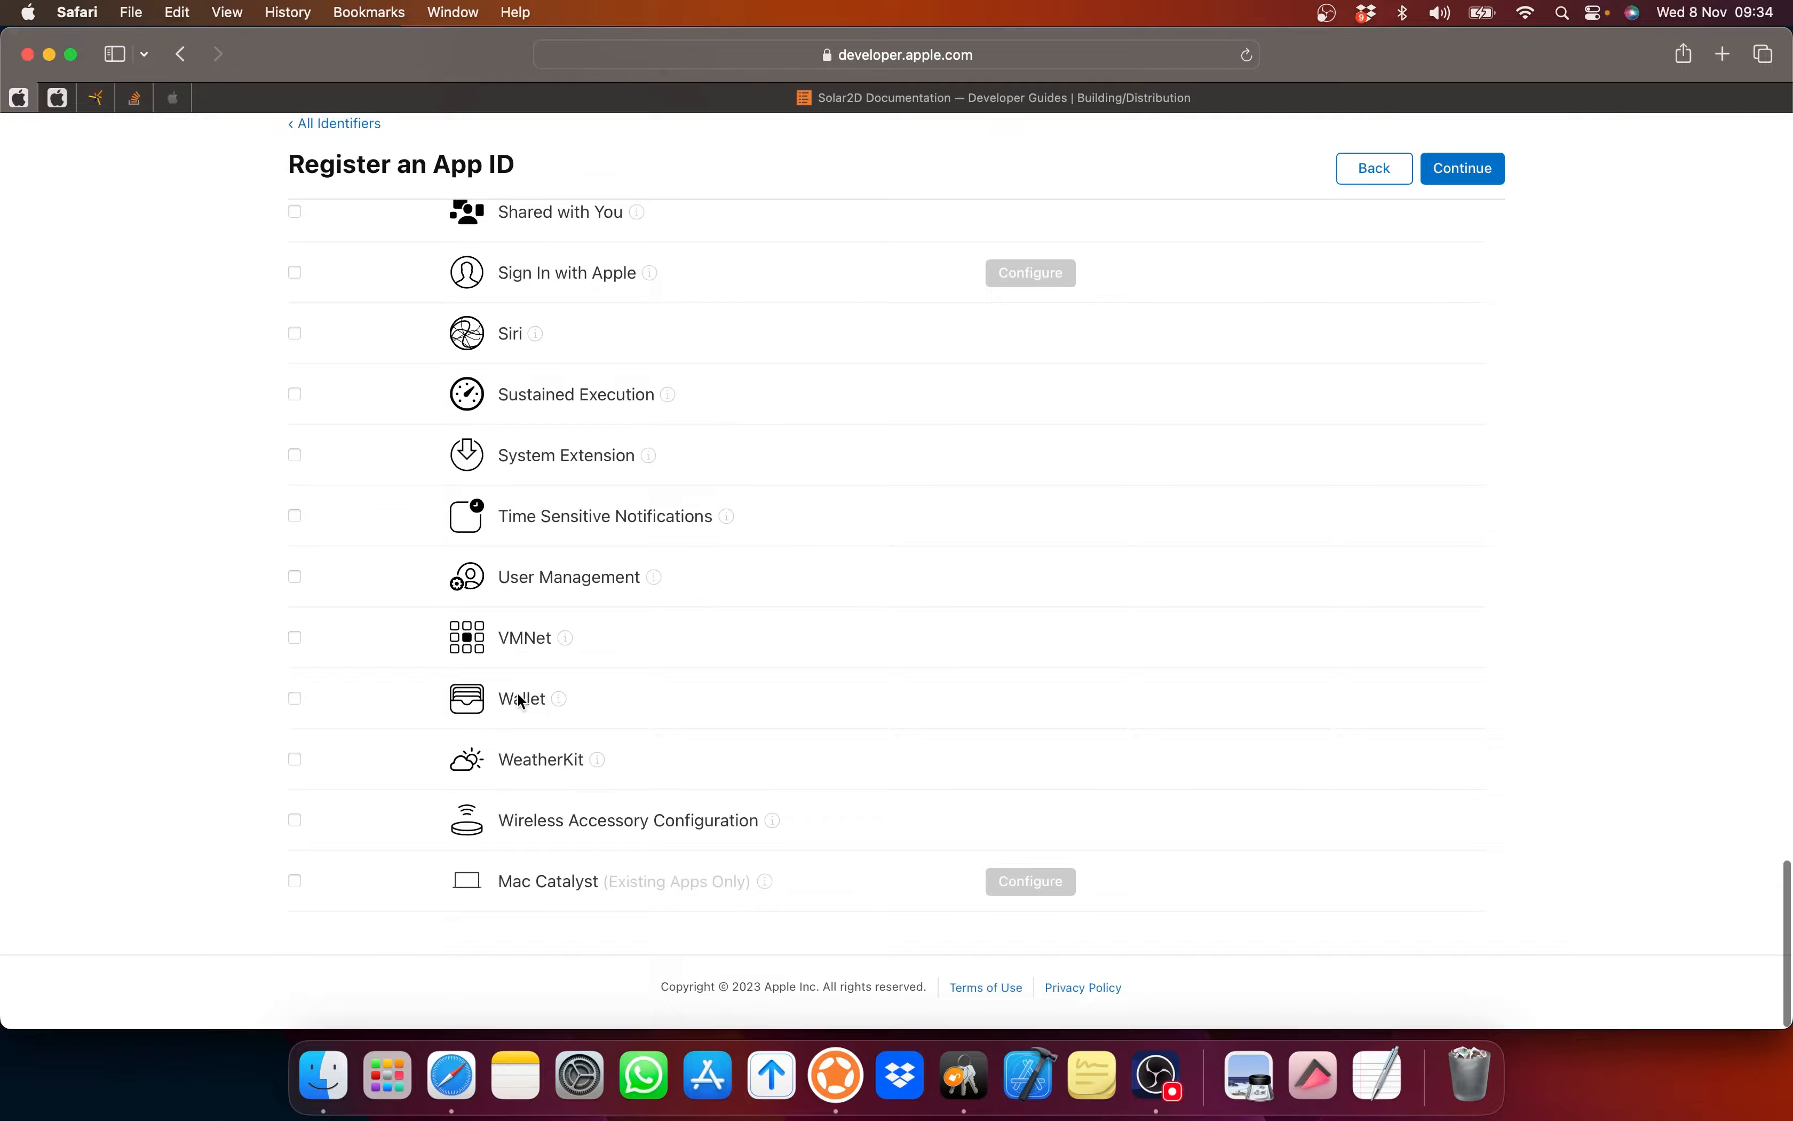
scroll(724, 627, up, 6)
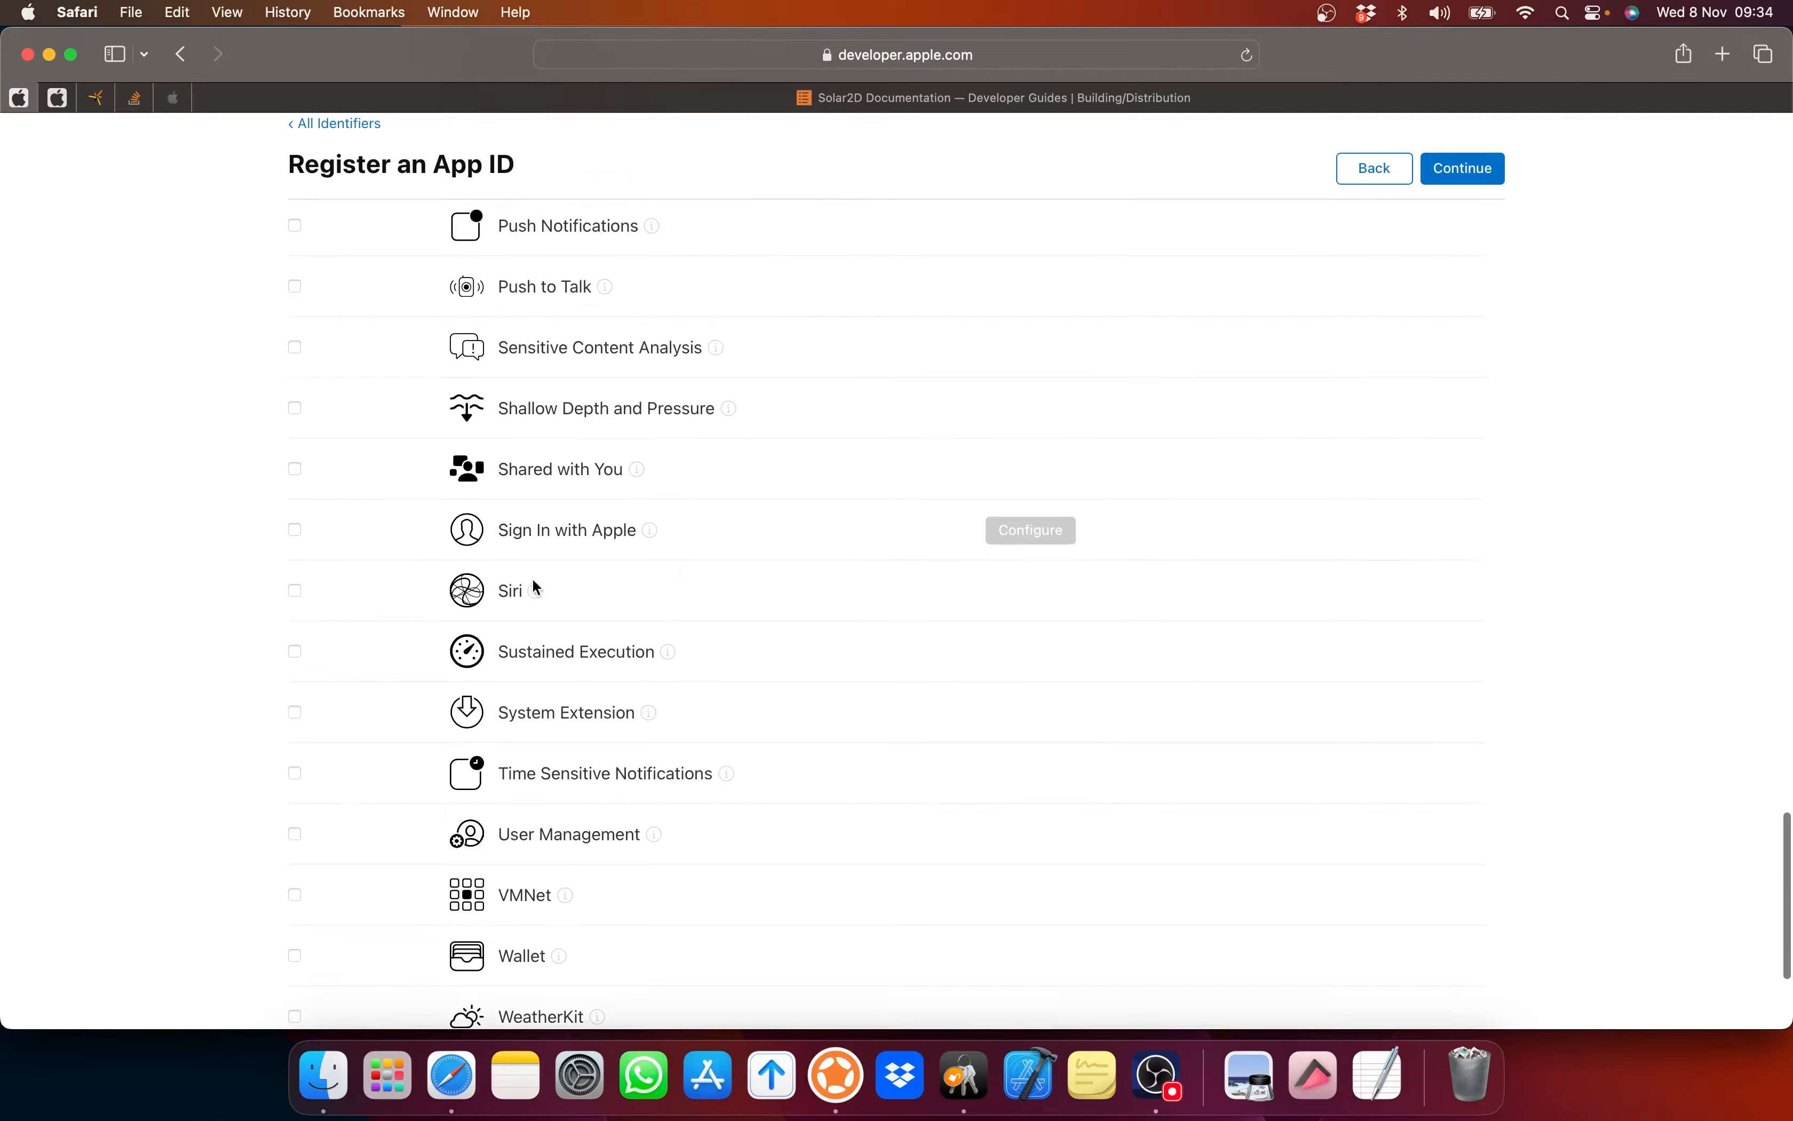
scroll(580, 589, up, 3)
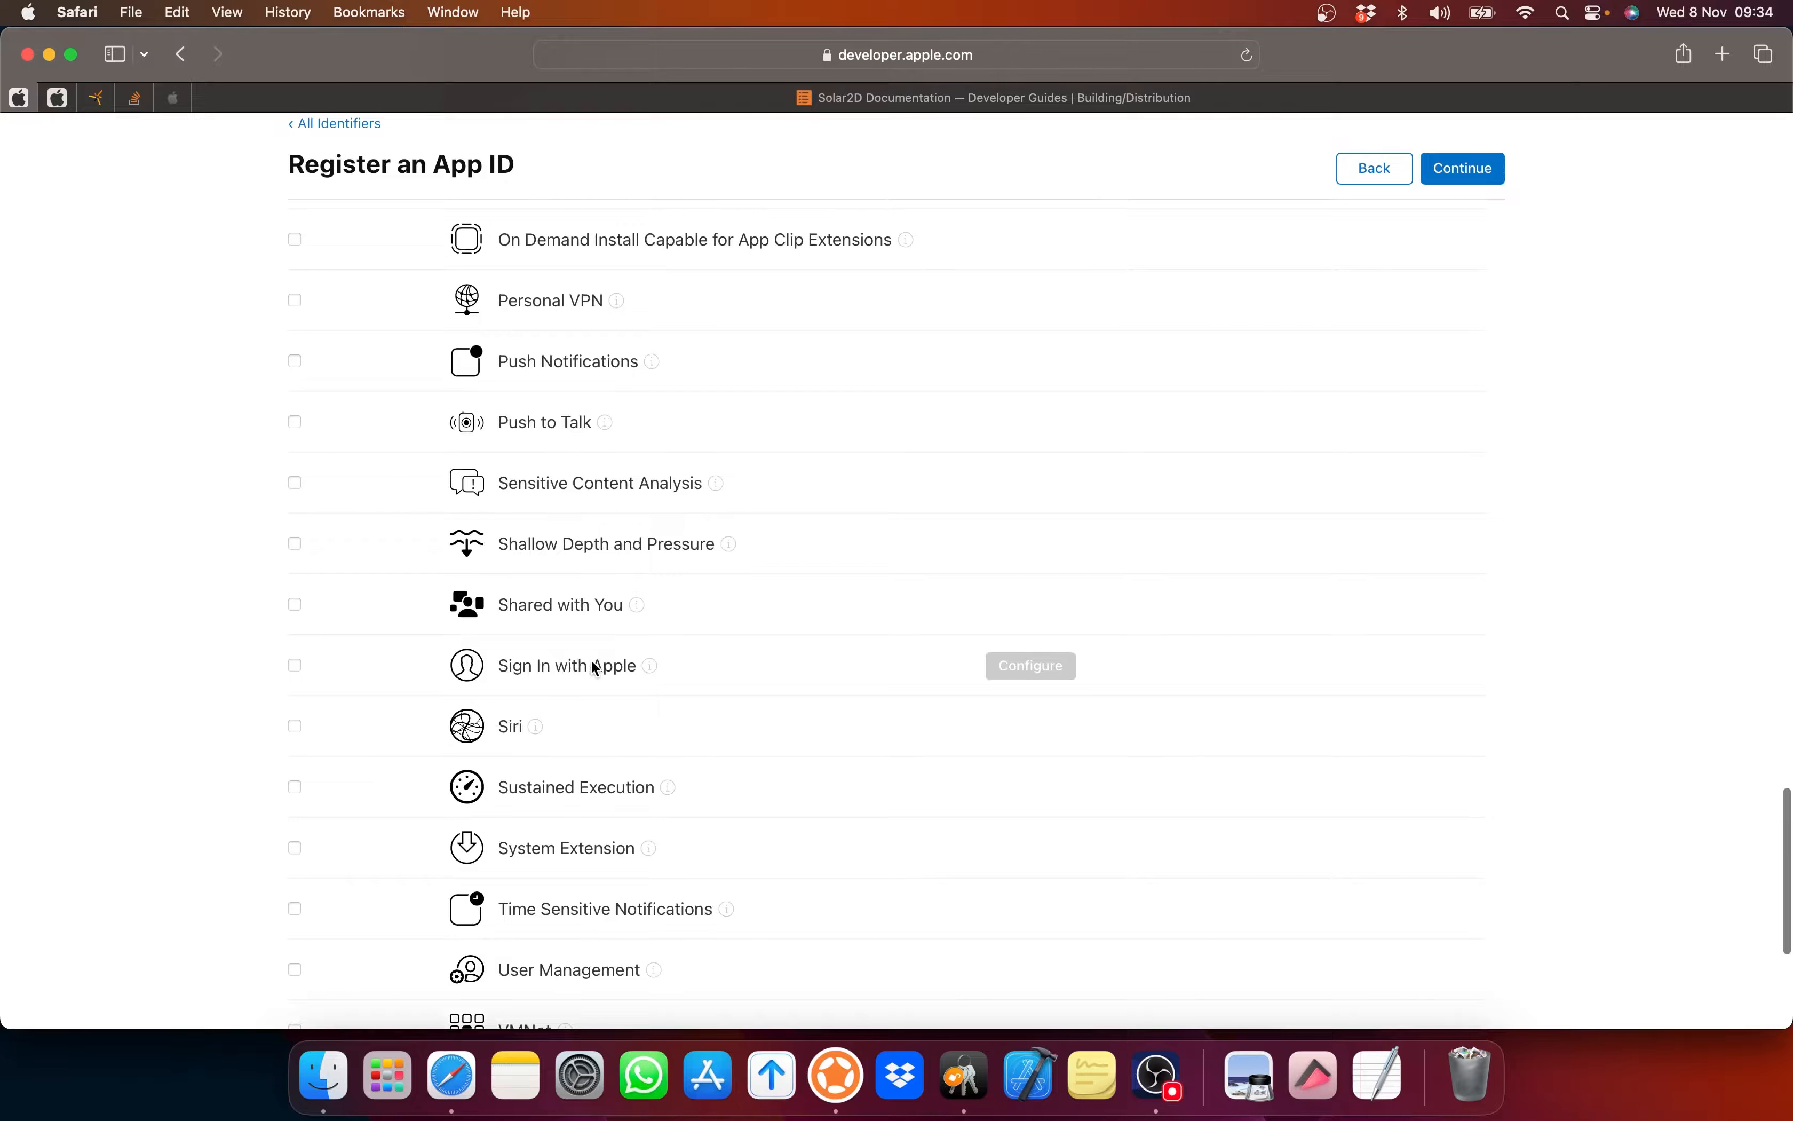
scroll(595, 667, up, 20)
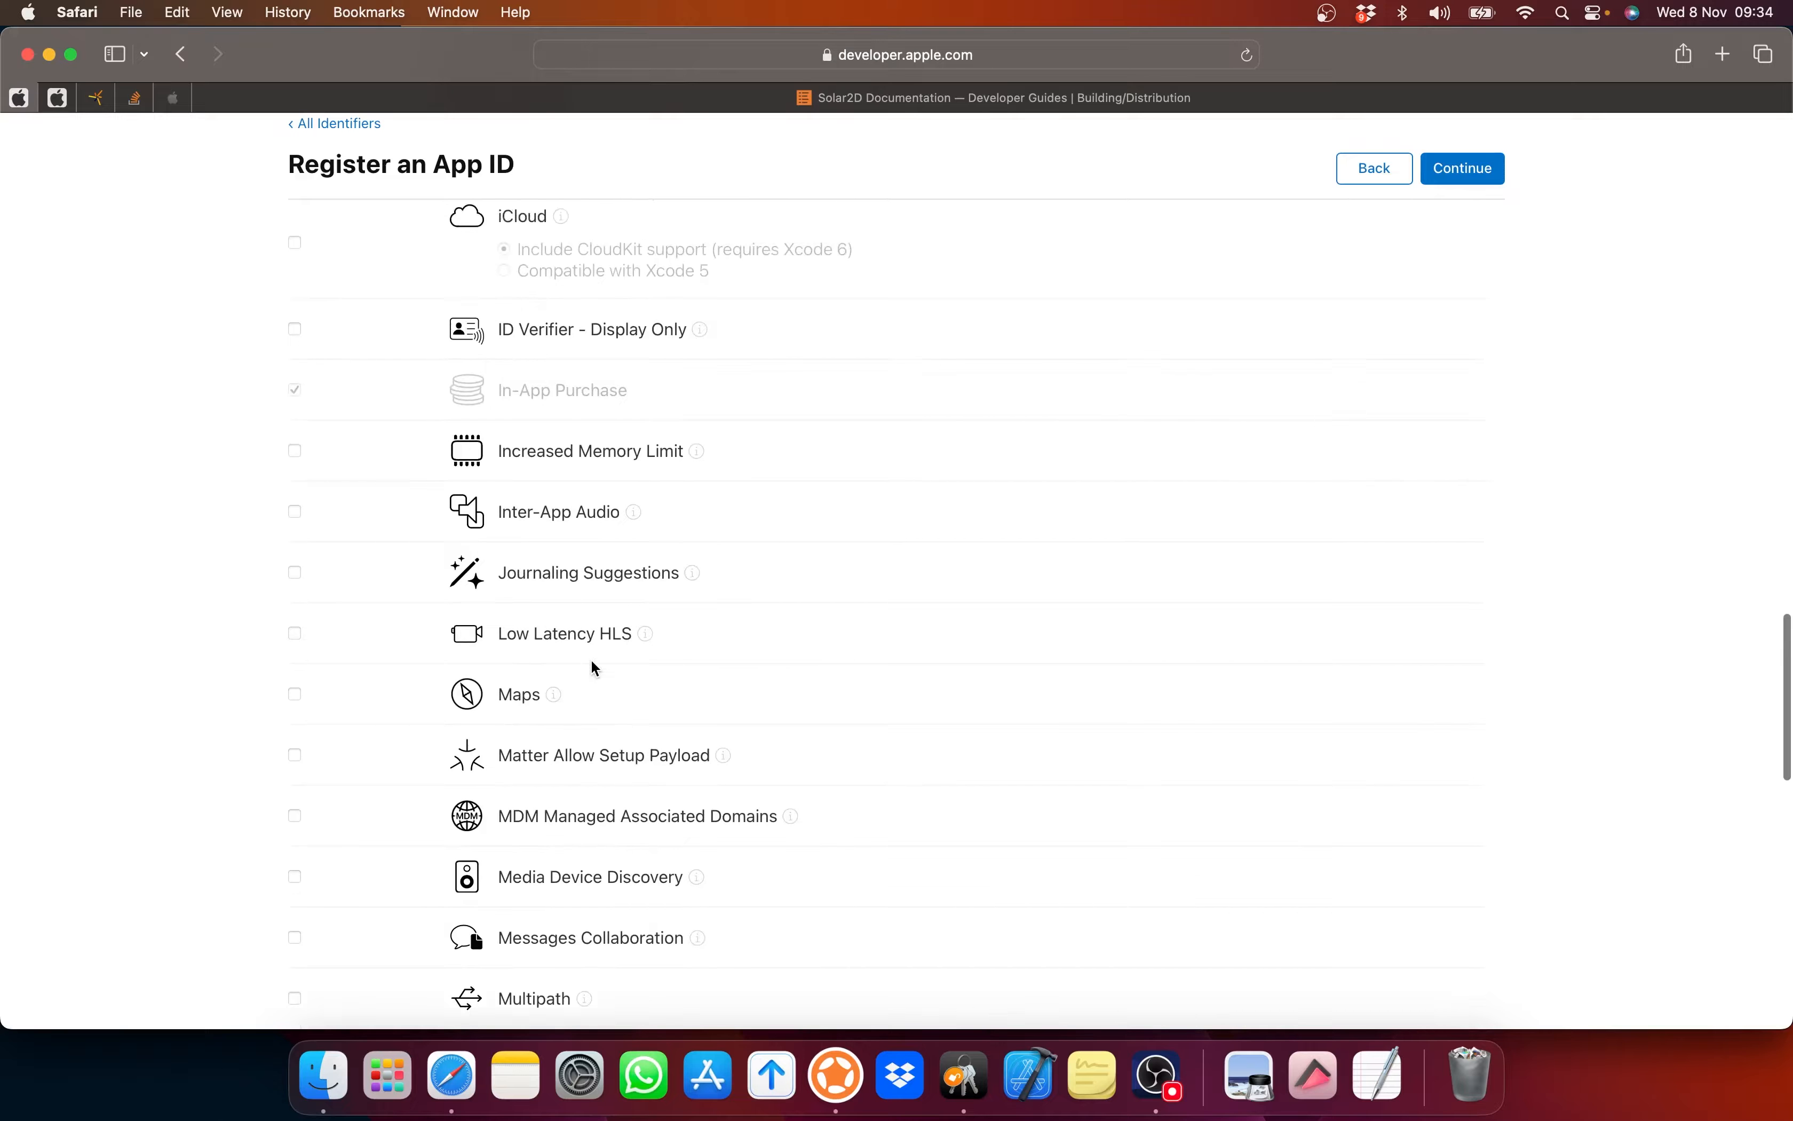
scroll(595, 667, up, 17)
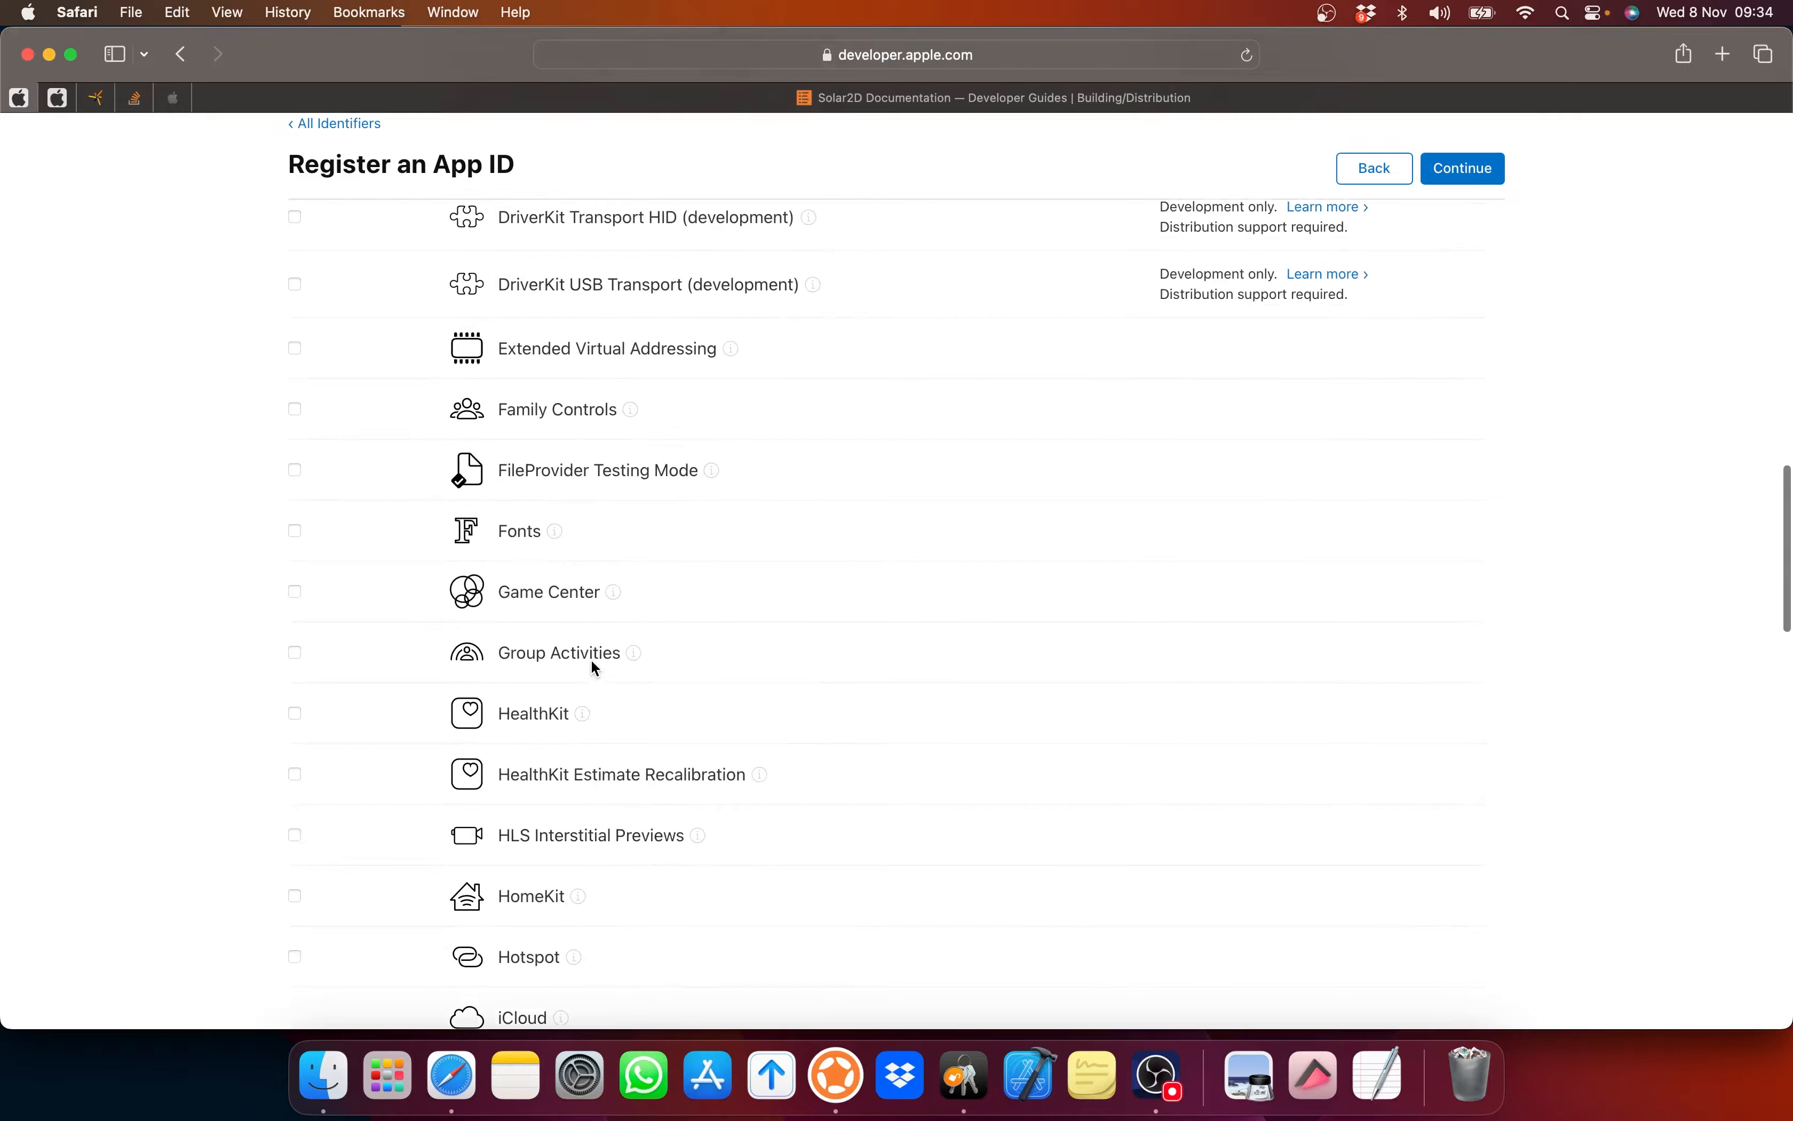
scroll(592, 668, up, 2)
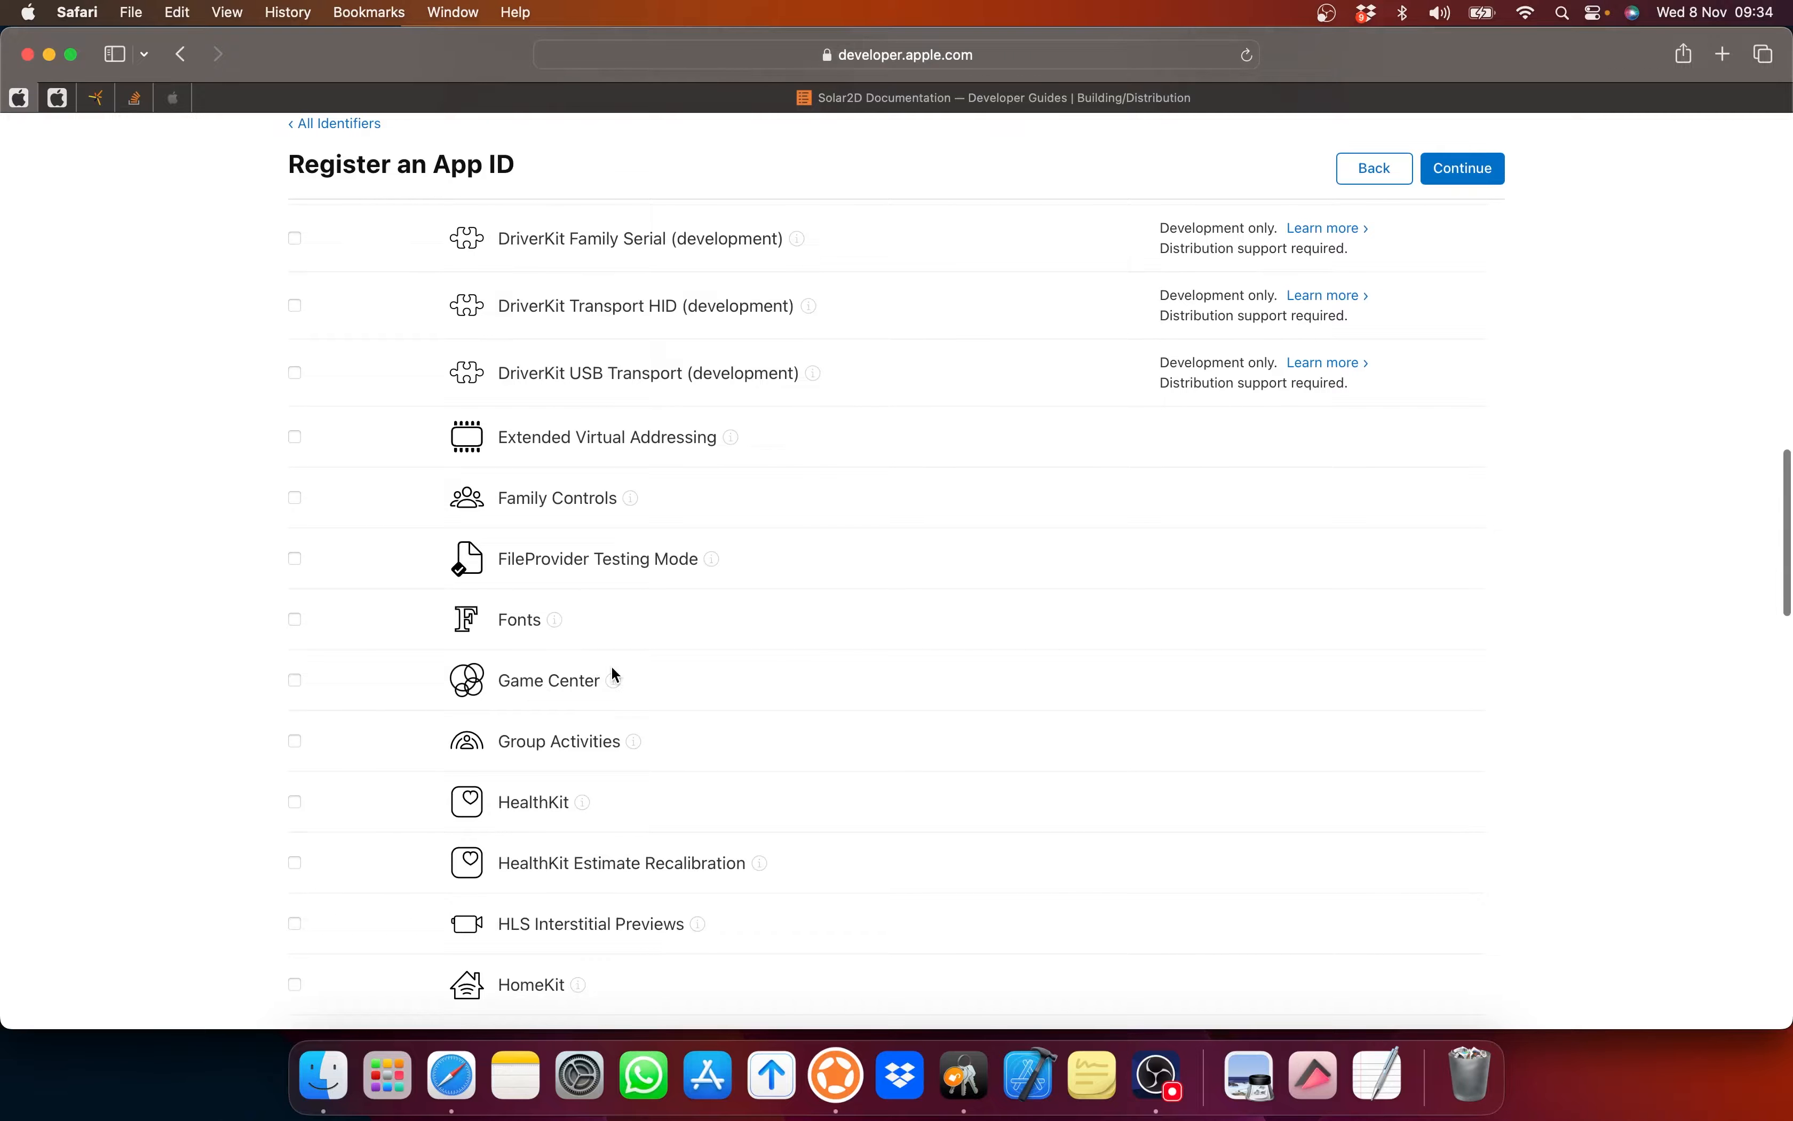
scroll(612, 669, up, 18)
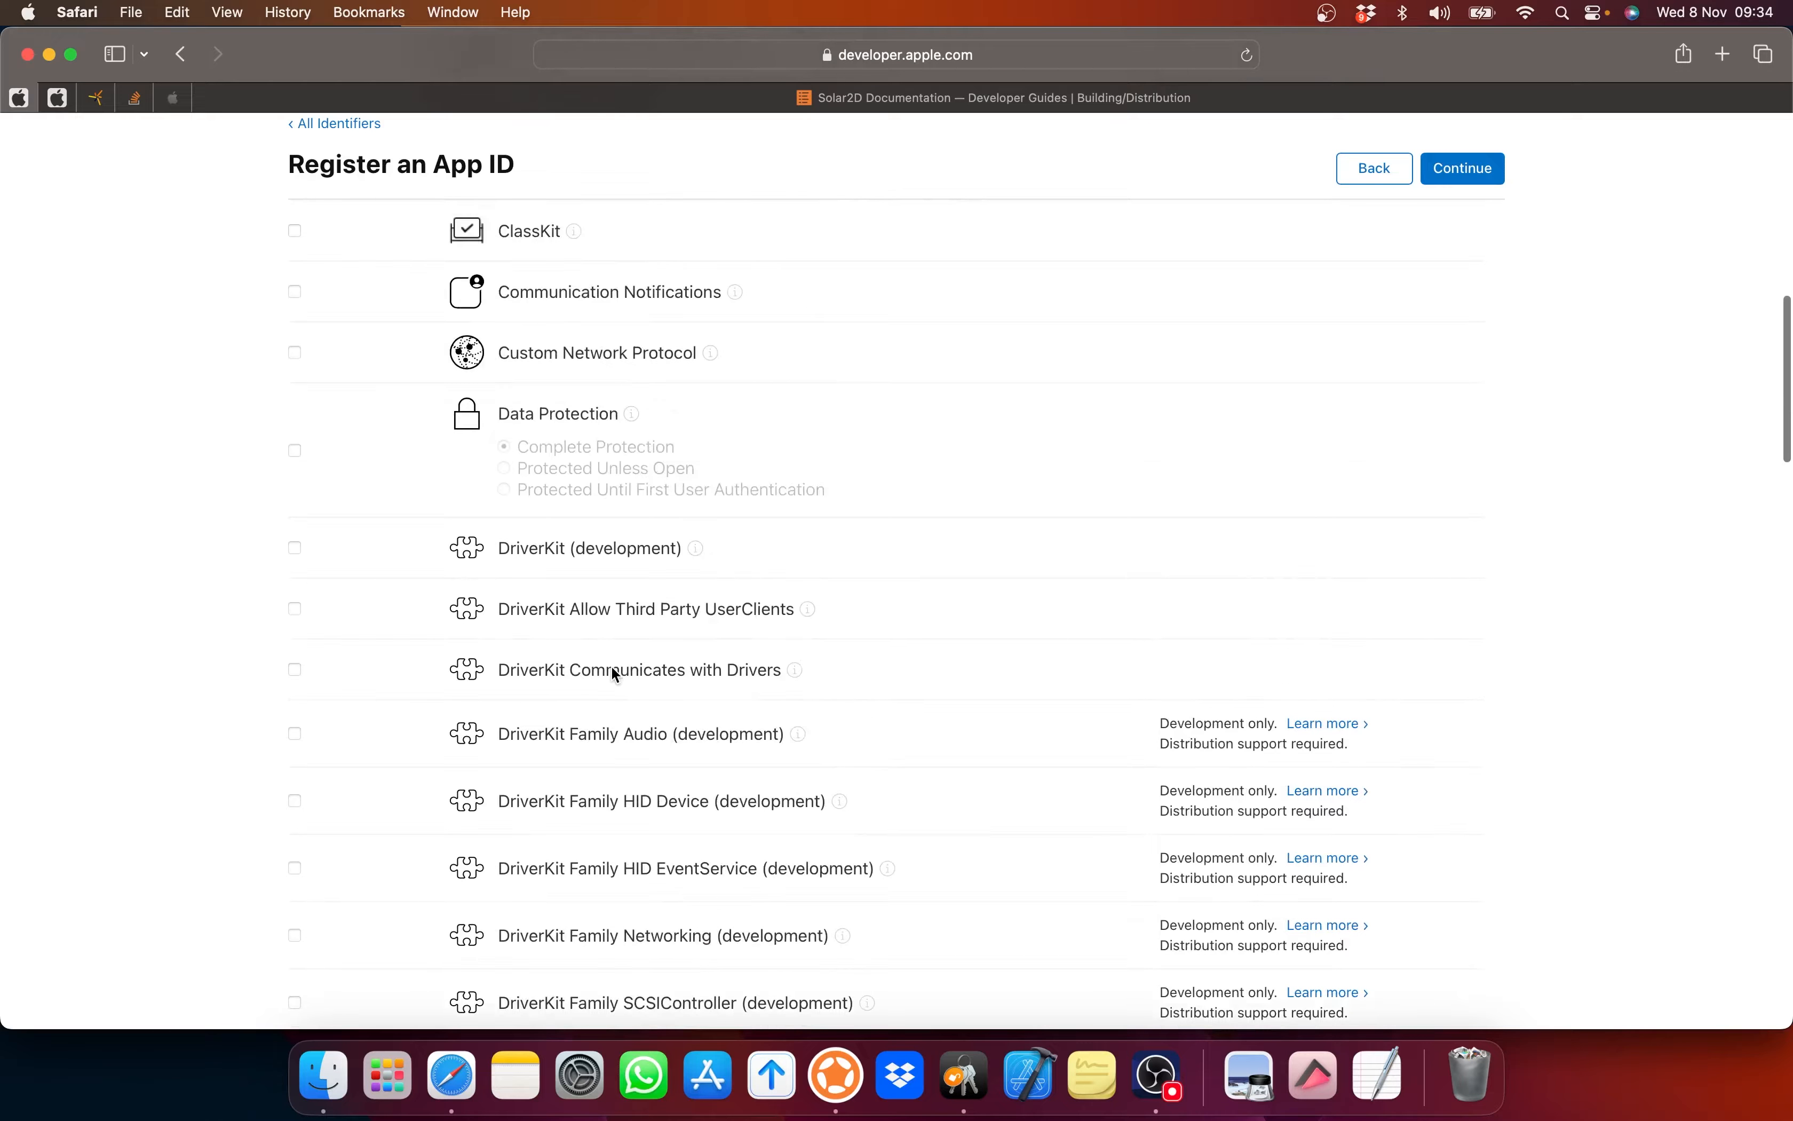
scroll(615, 673, up, 7)
scroll(748, 287, up, 12)
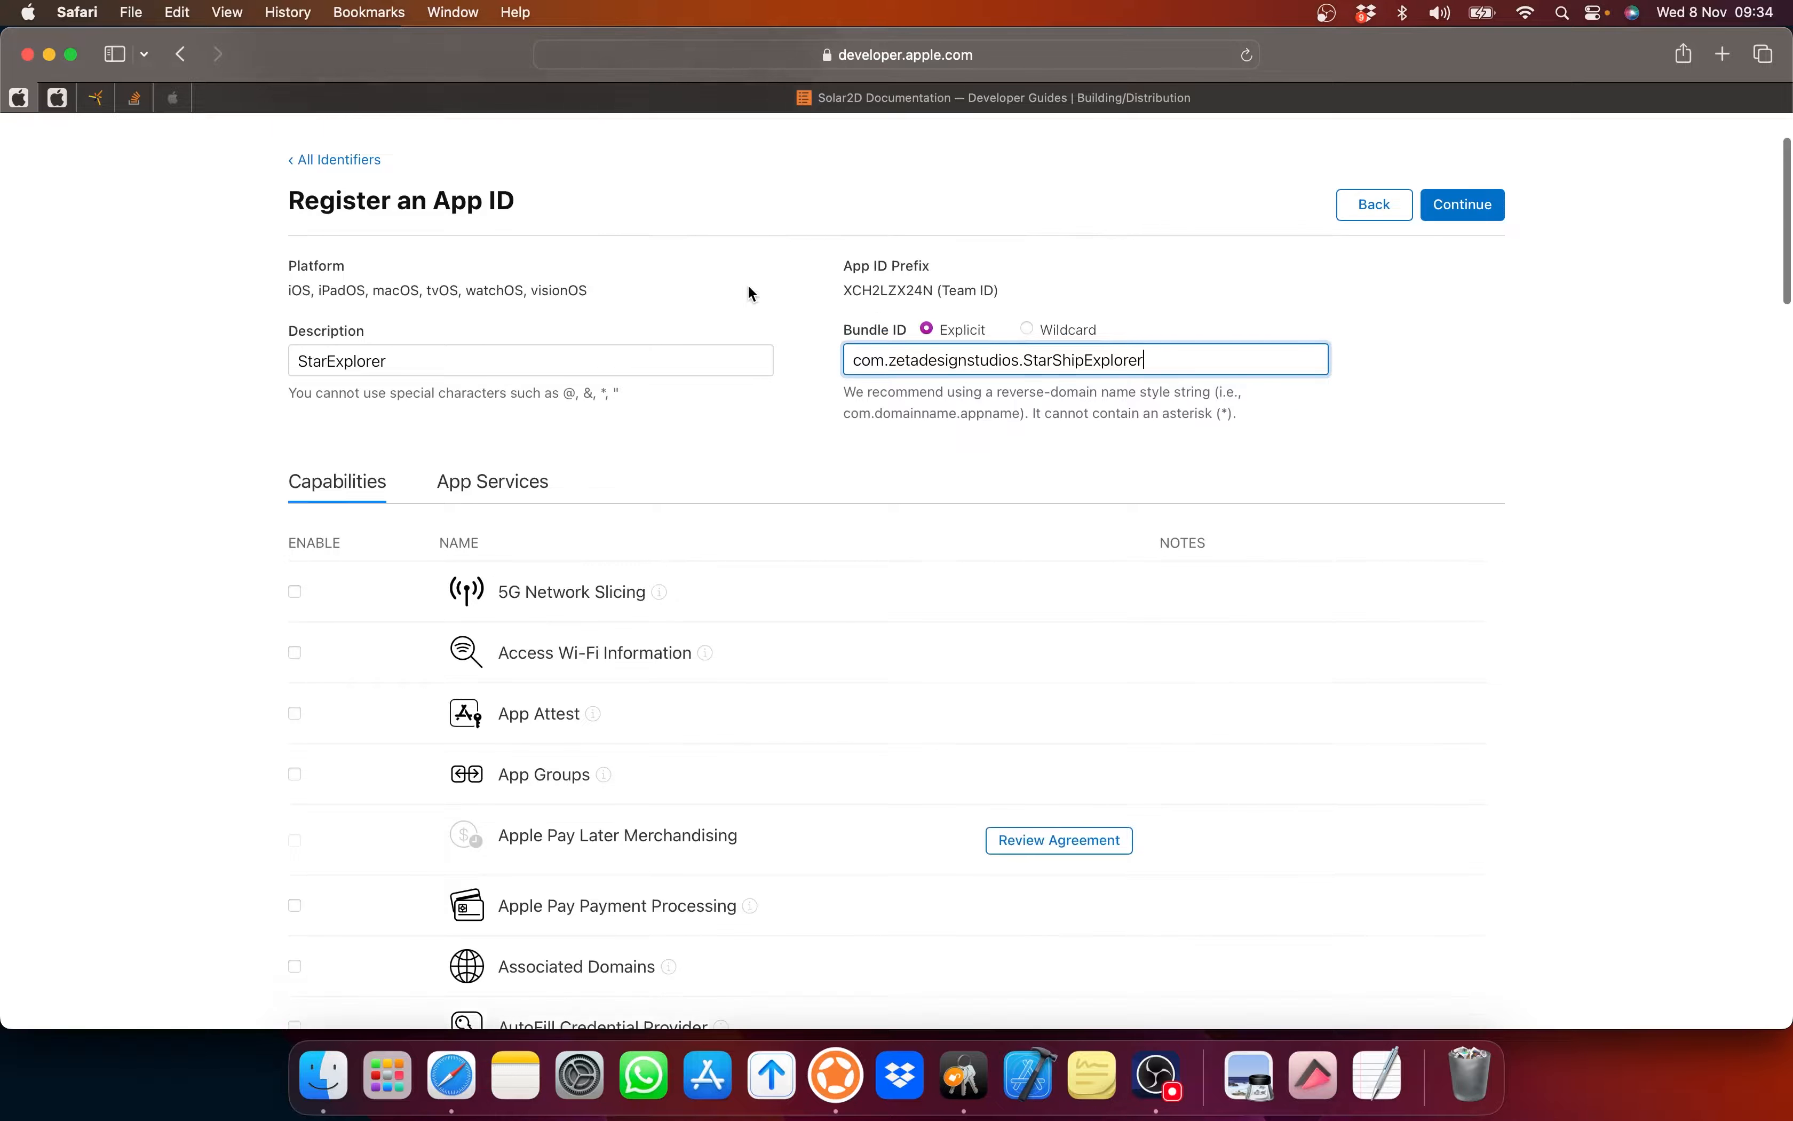
scroll(748, 290, up, 4)
scroll(748, 290, down, 4)
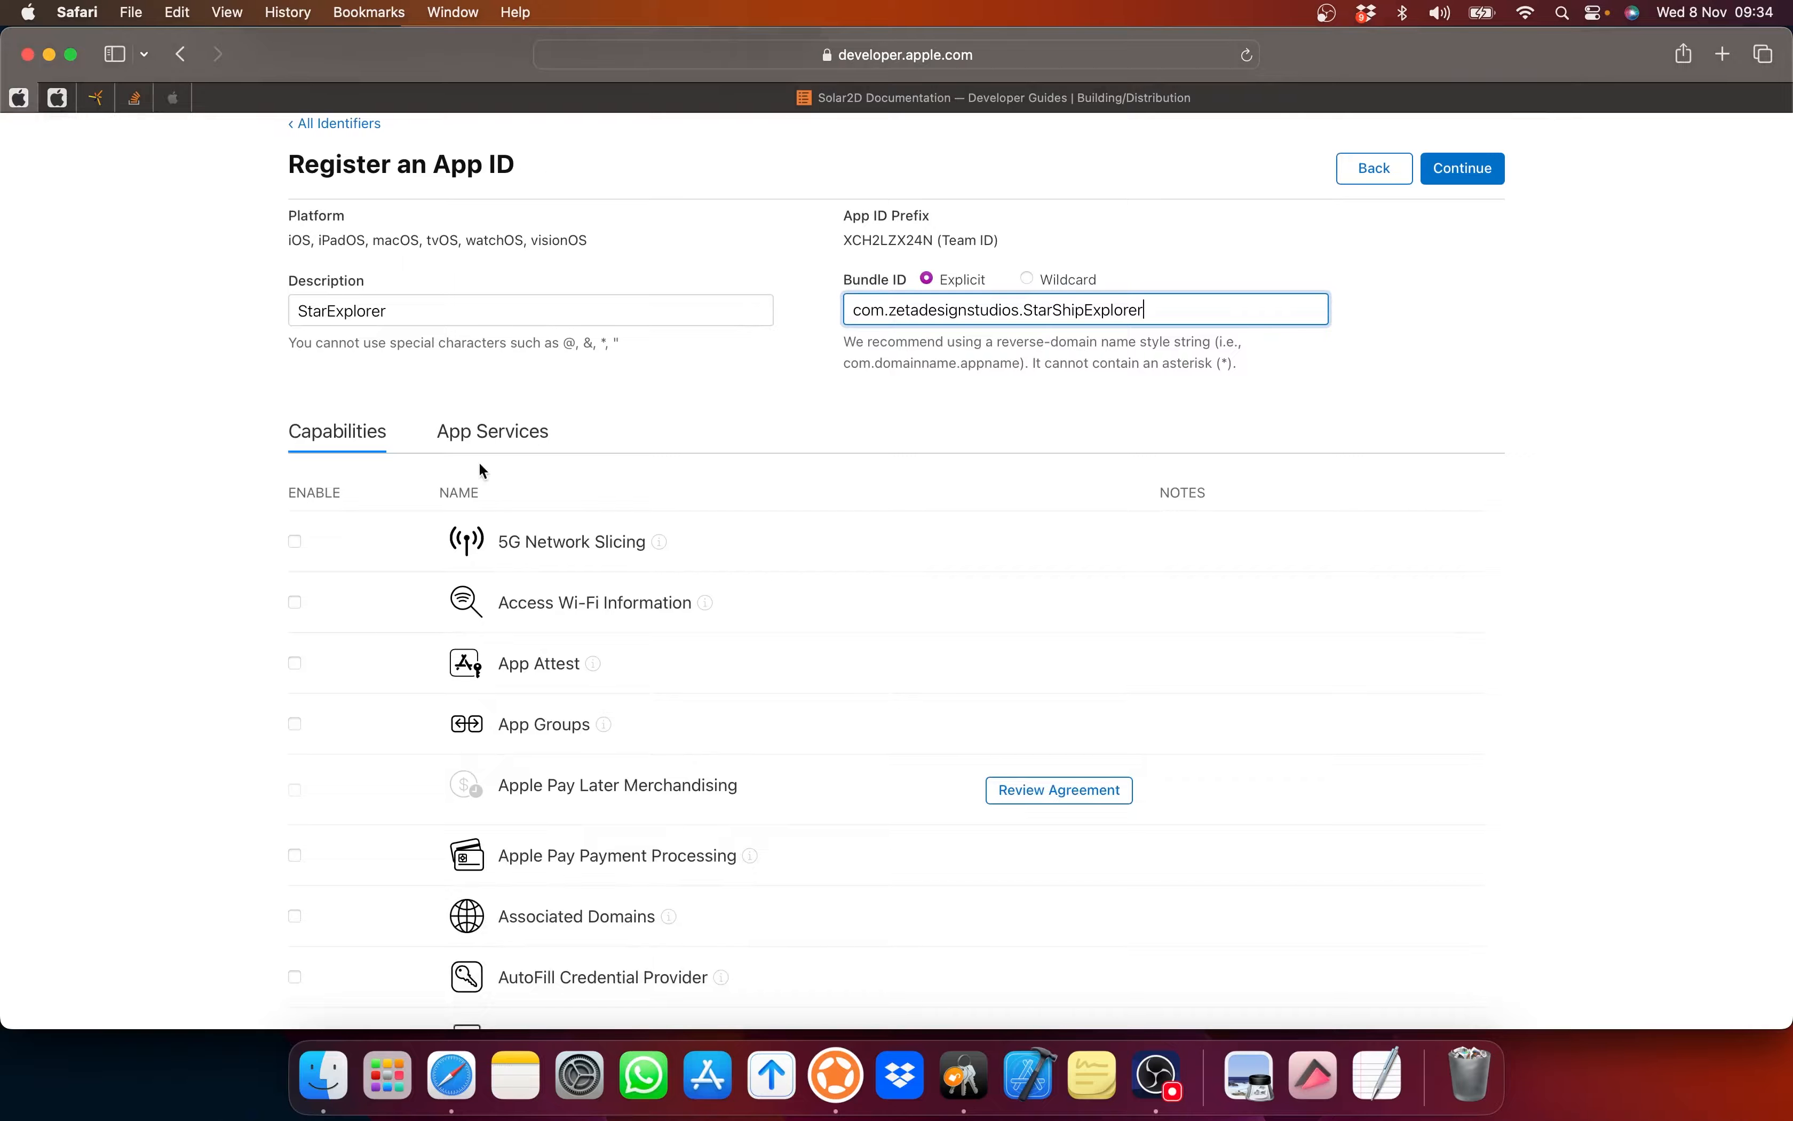
click(491, 432)
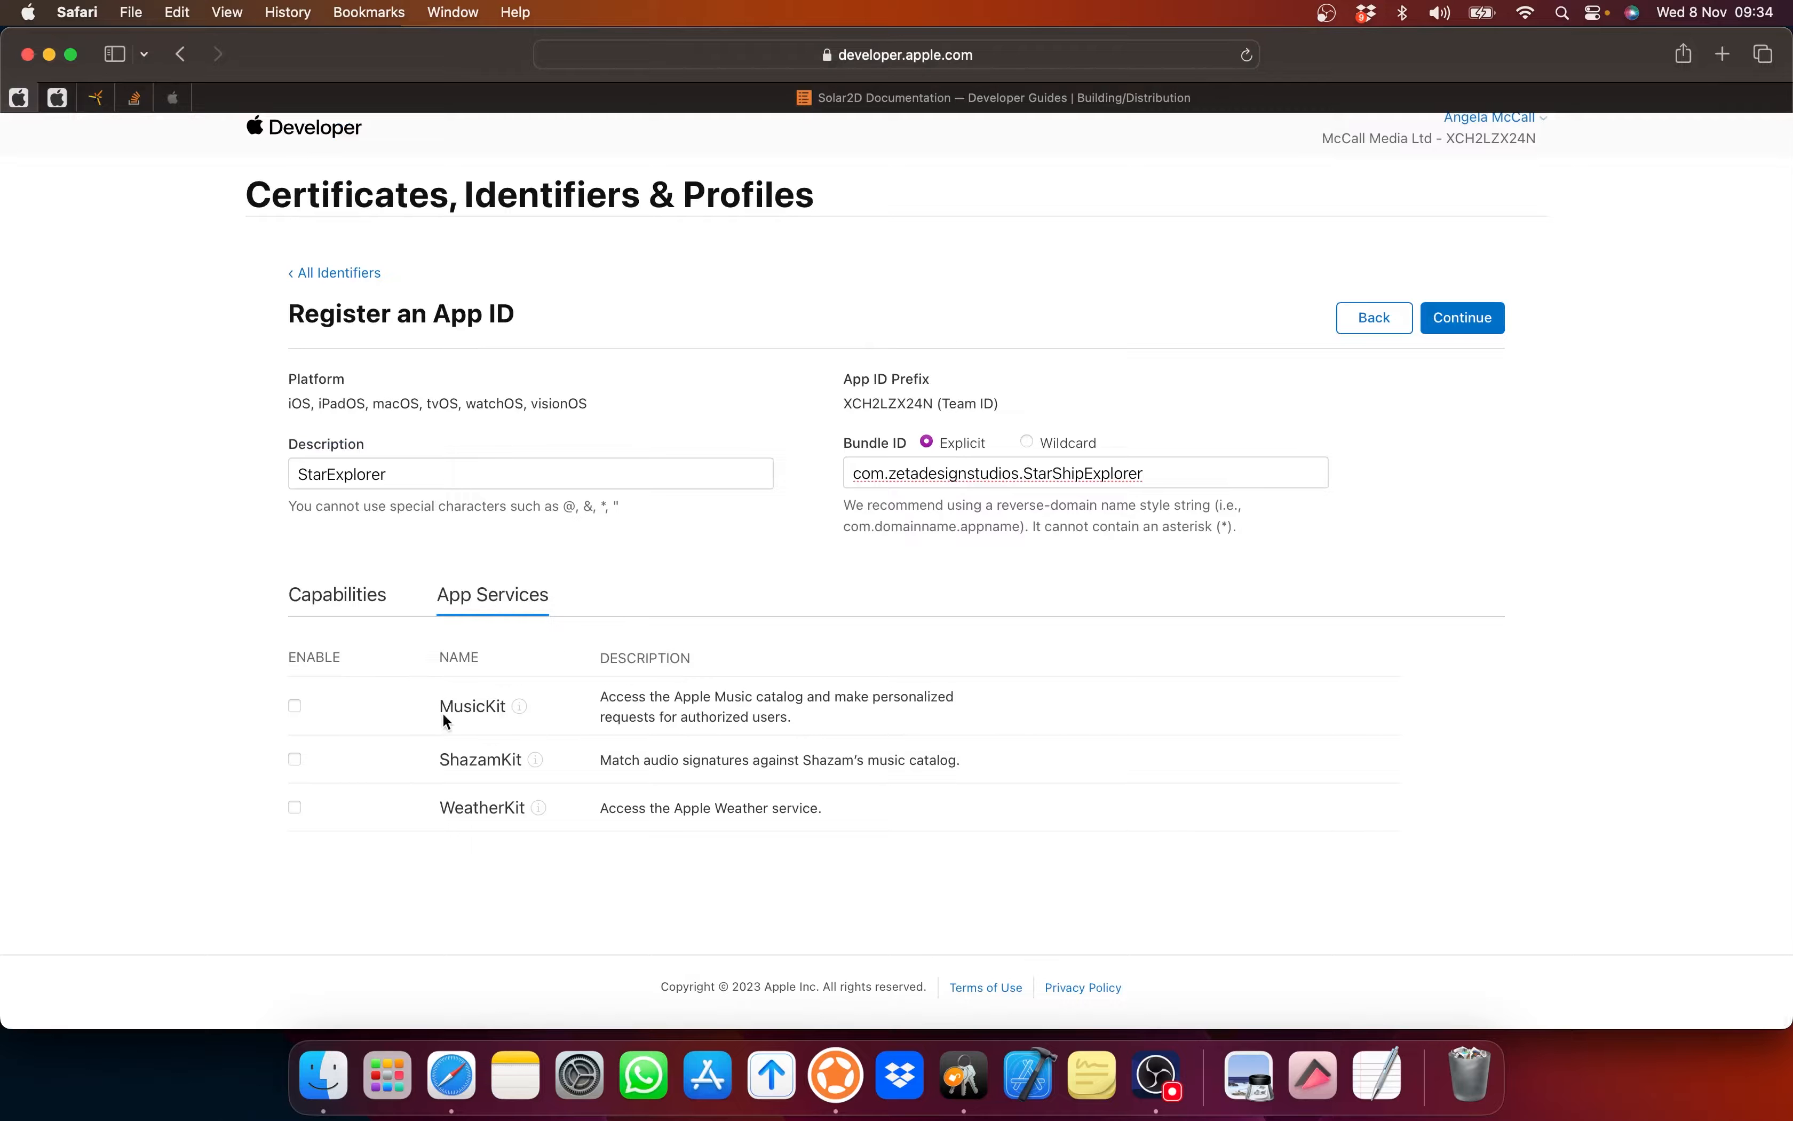
click(349, 596)
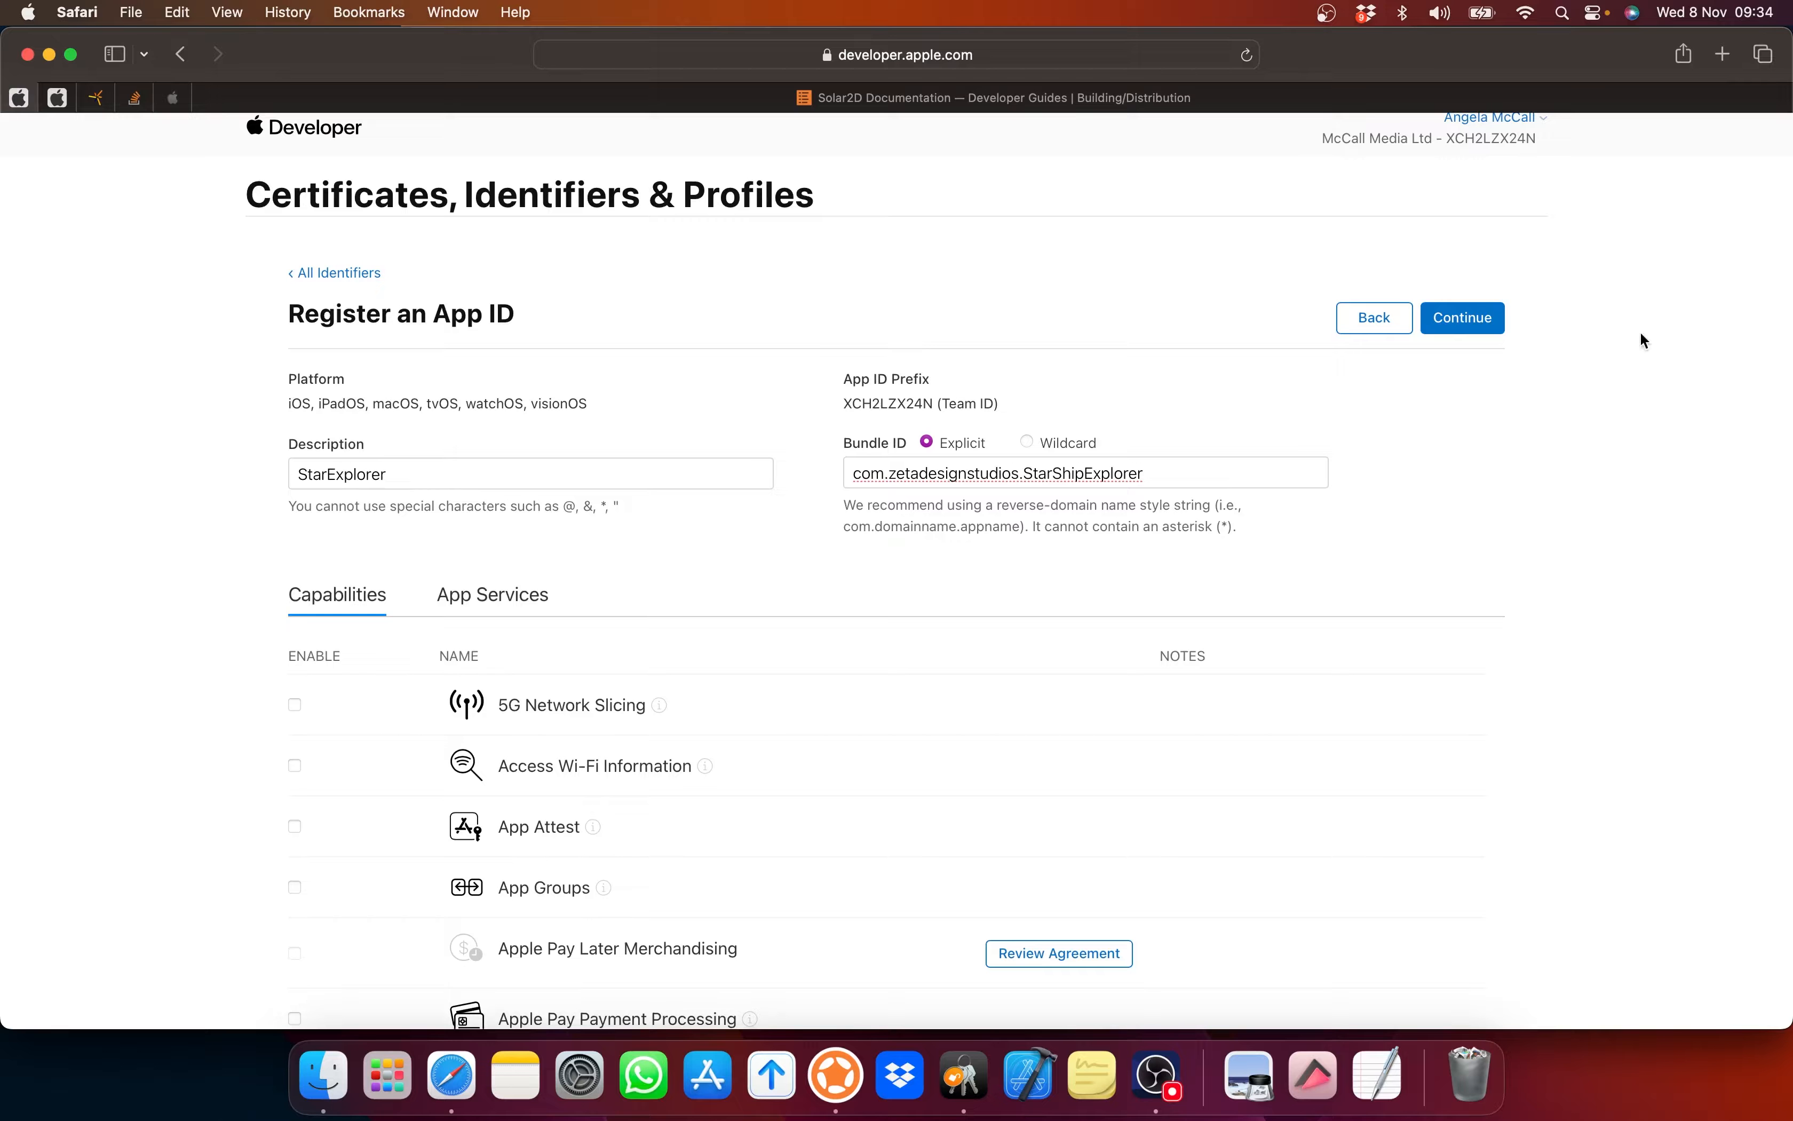
Step: Register the StarExplorer App ID com.zetadesignstudios.StarShipExplorer, then go to the empty Profiles page
click(1473, 320)
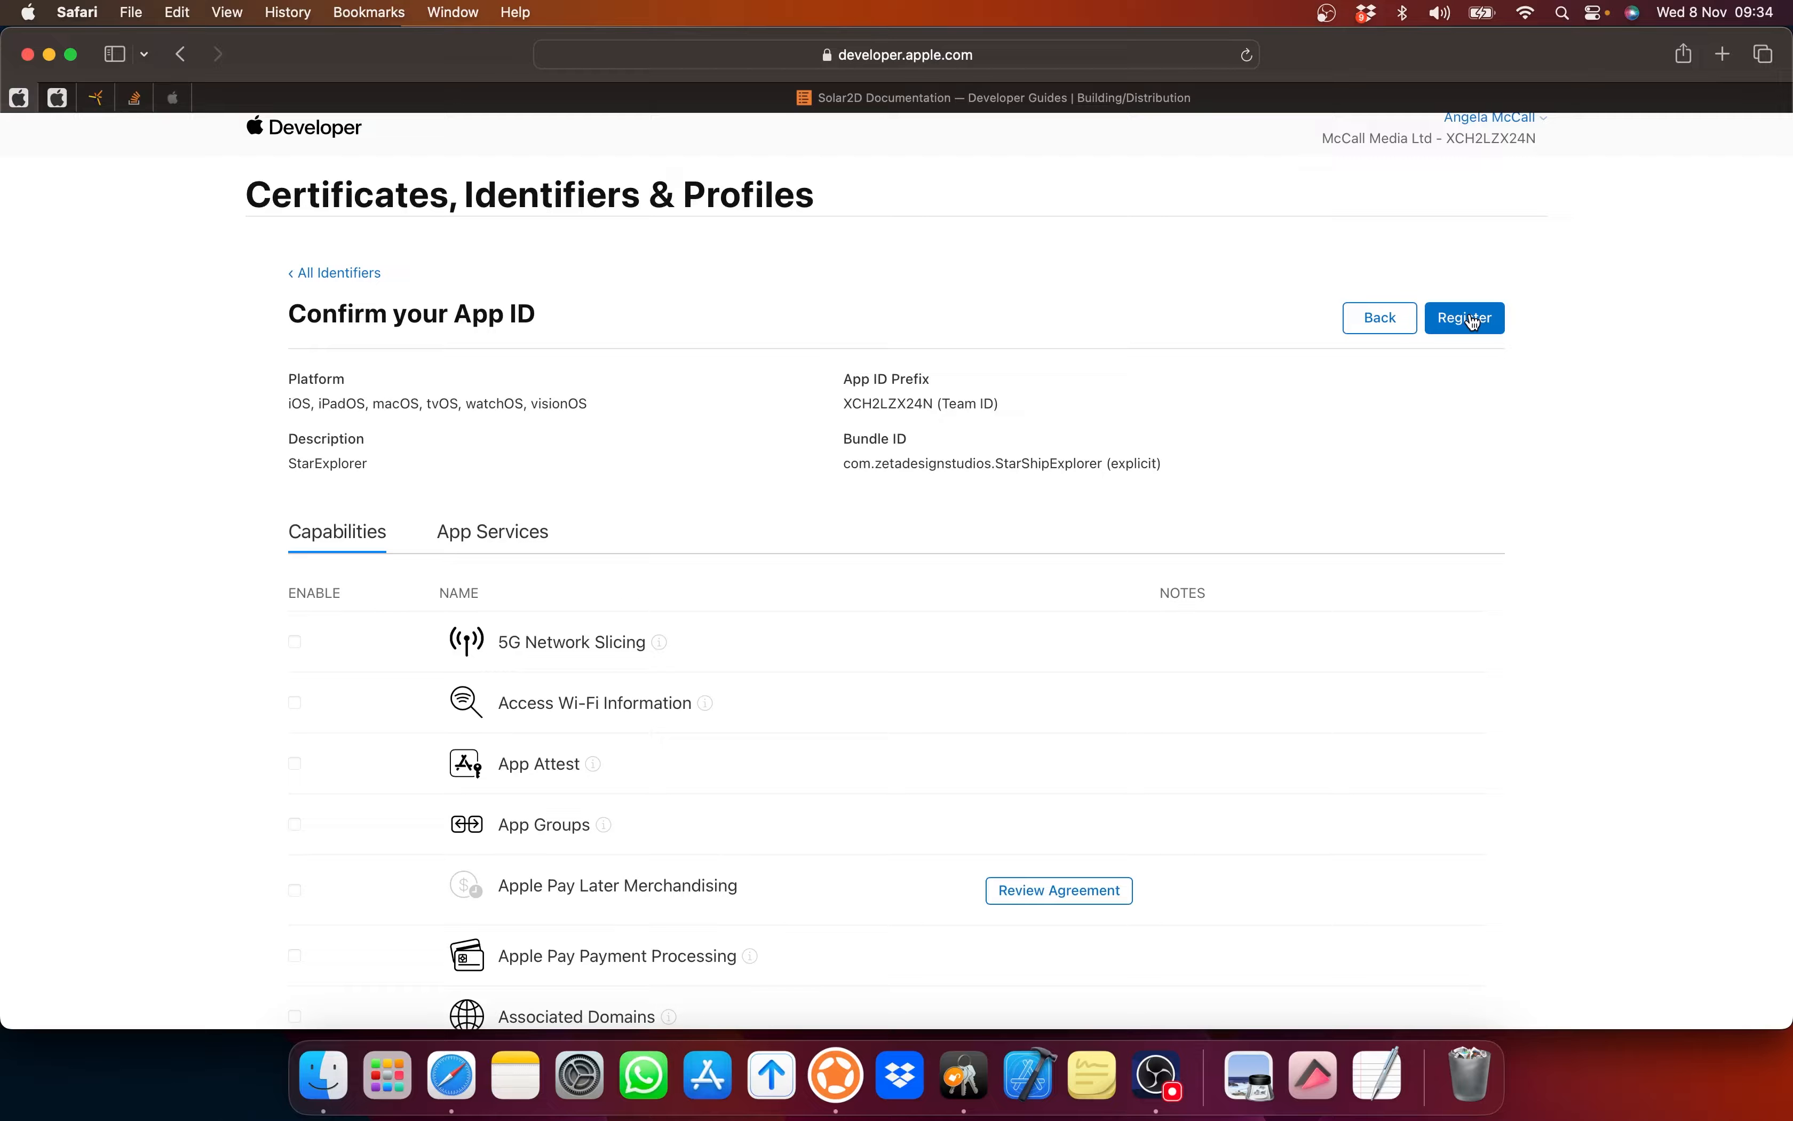
click(1473, 320)
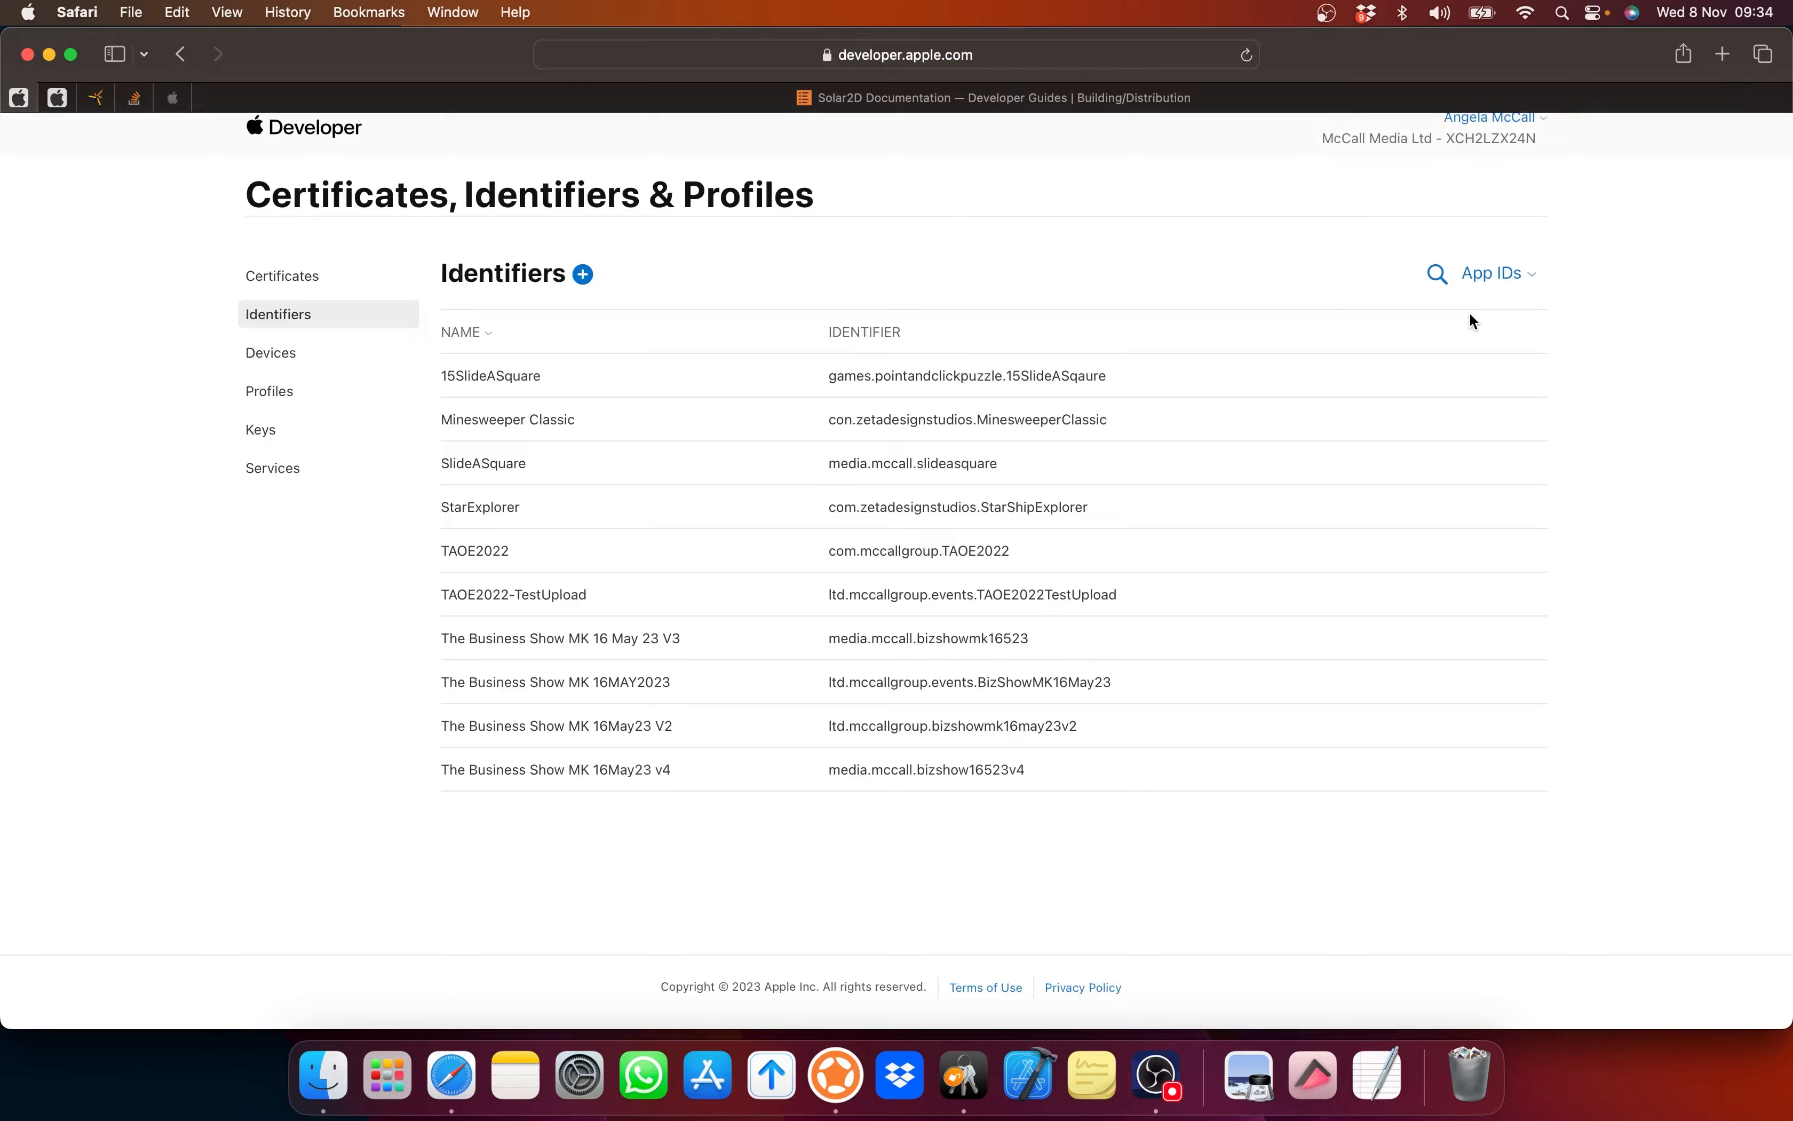
click(269, 391)
Step: Read the Solar2D iOS guide's Creating App IDs and Creating Provisioning Profiles sections
click(945, 98)
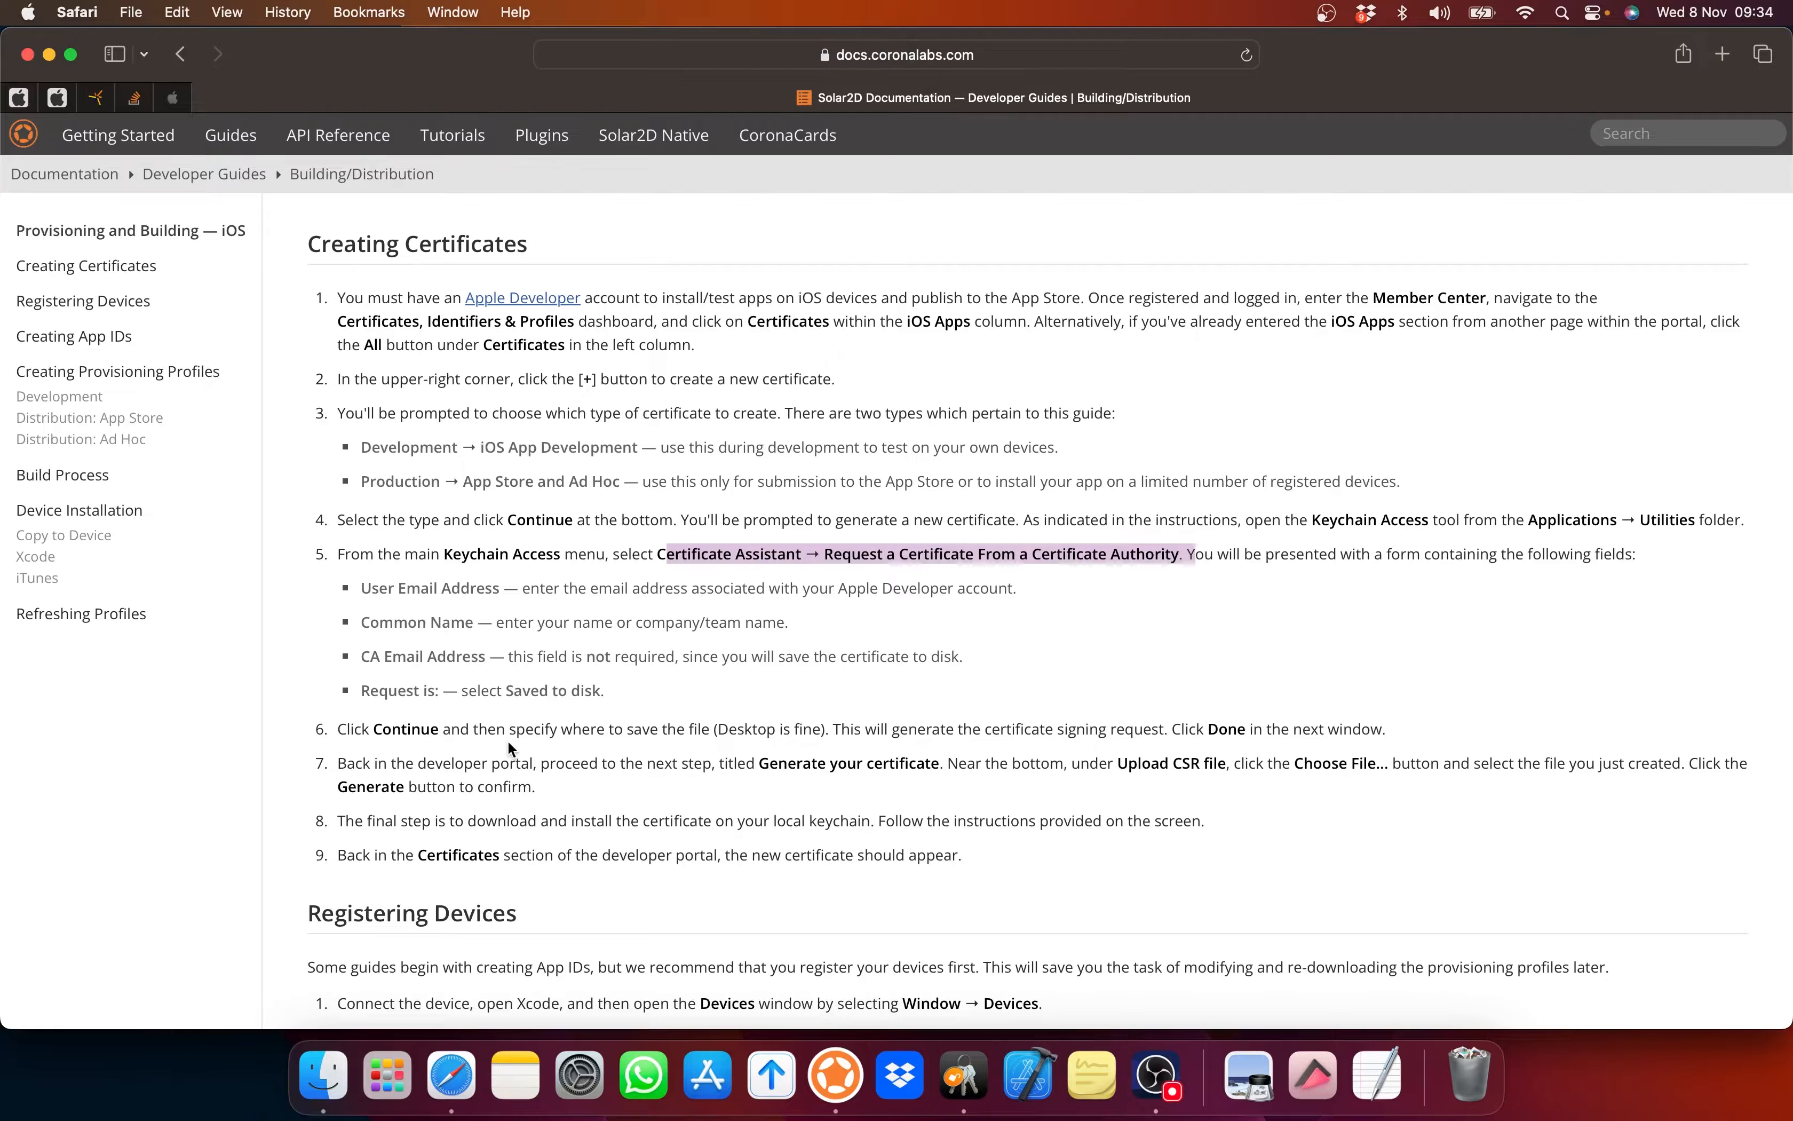
scroll(508, 741, down, 5)
scroll(508, 745, down, 6)
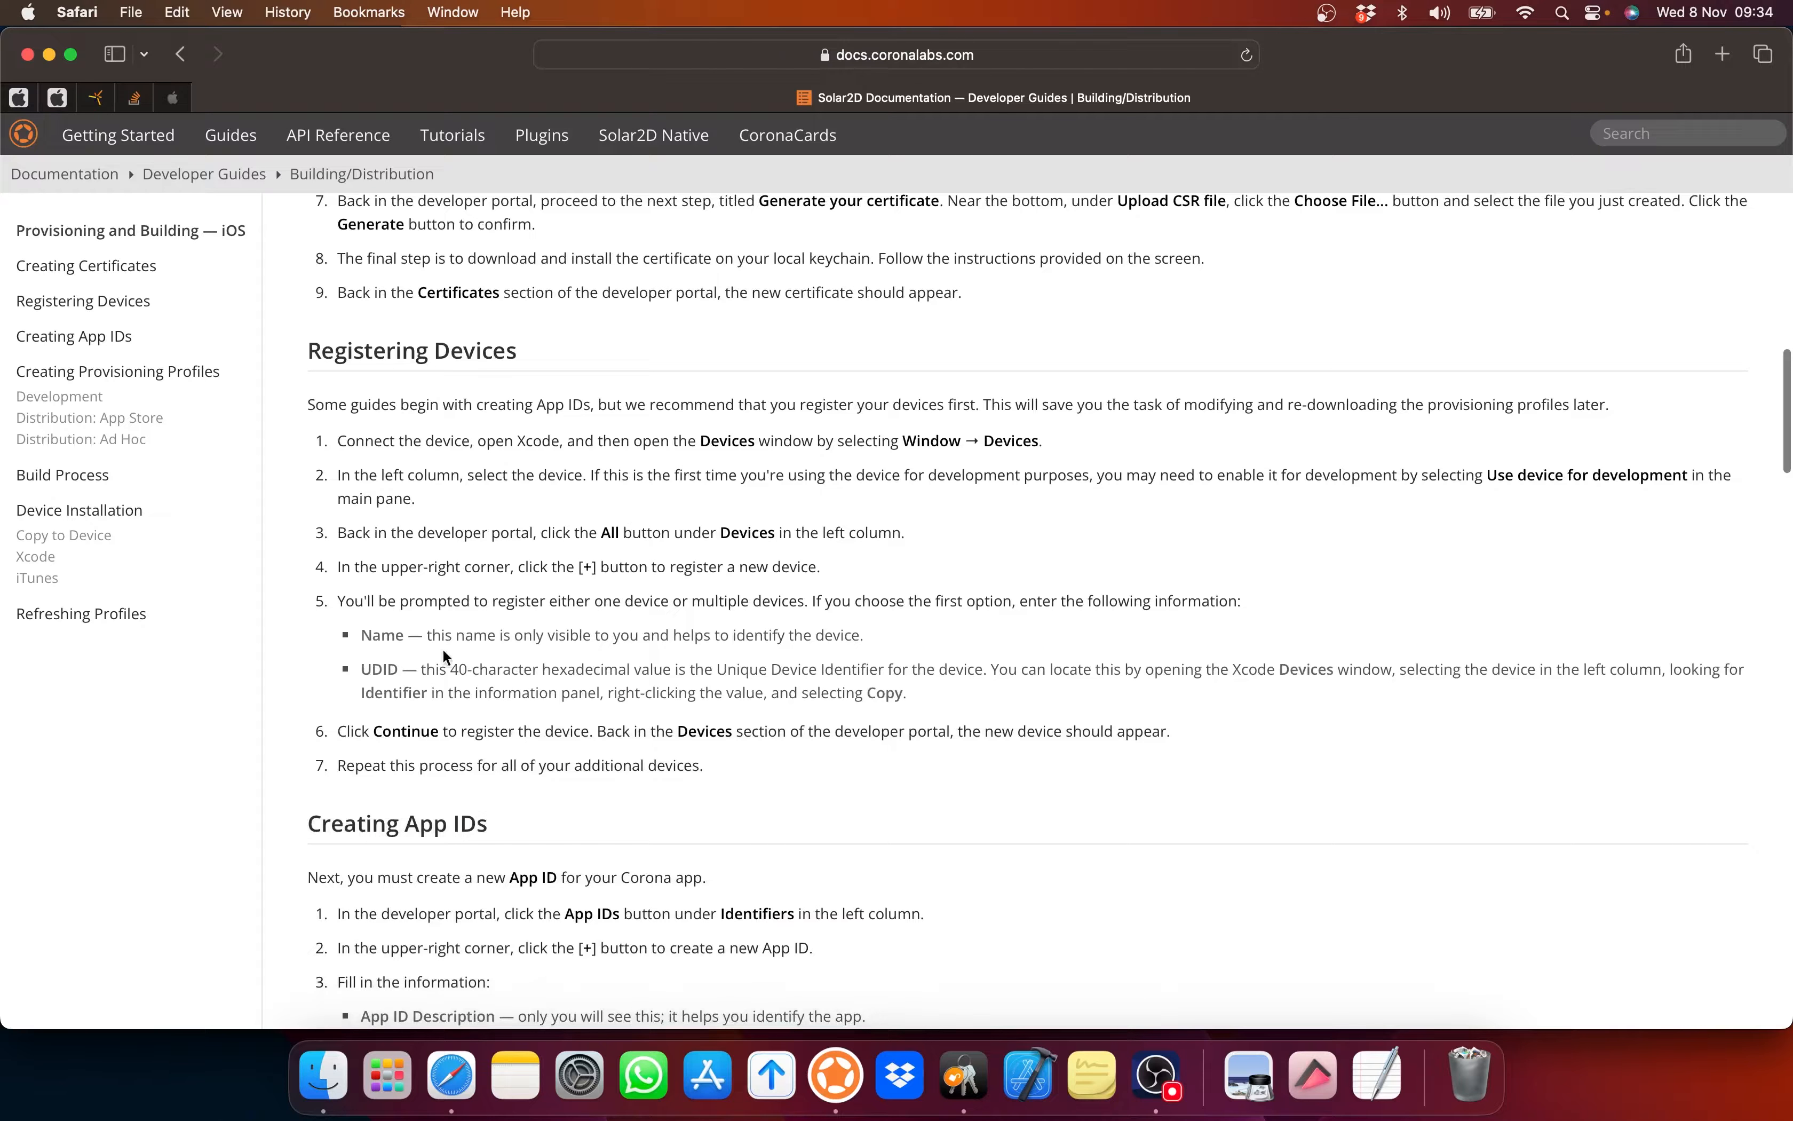
scroll(466, 663, down, 8)
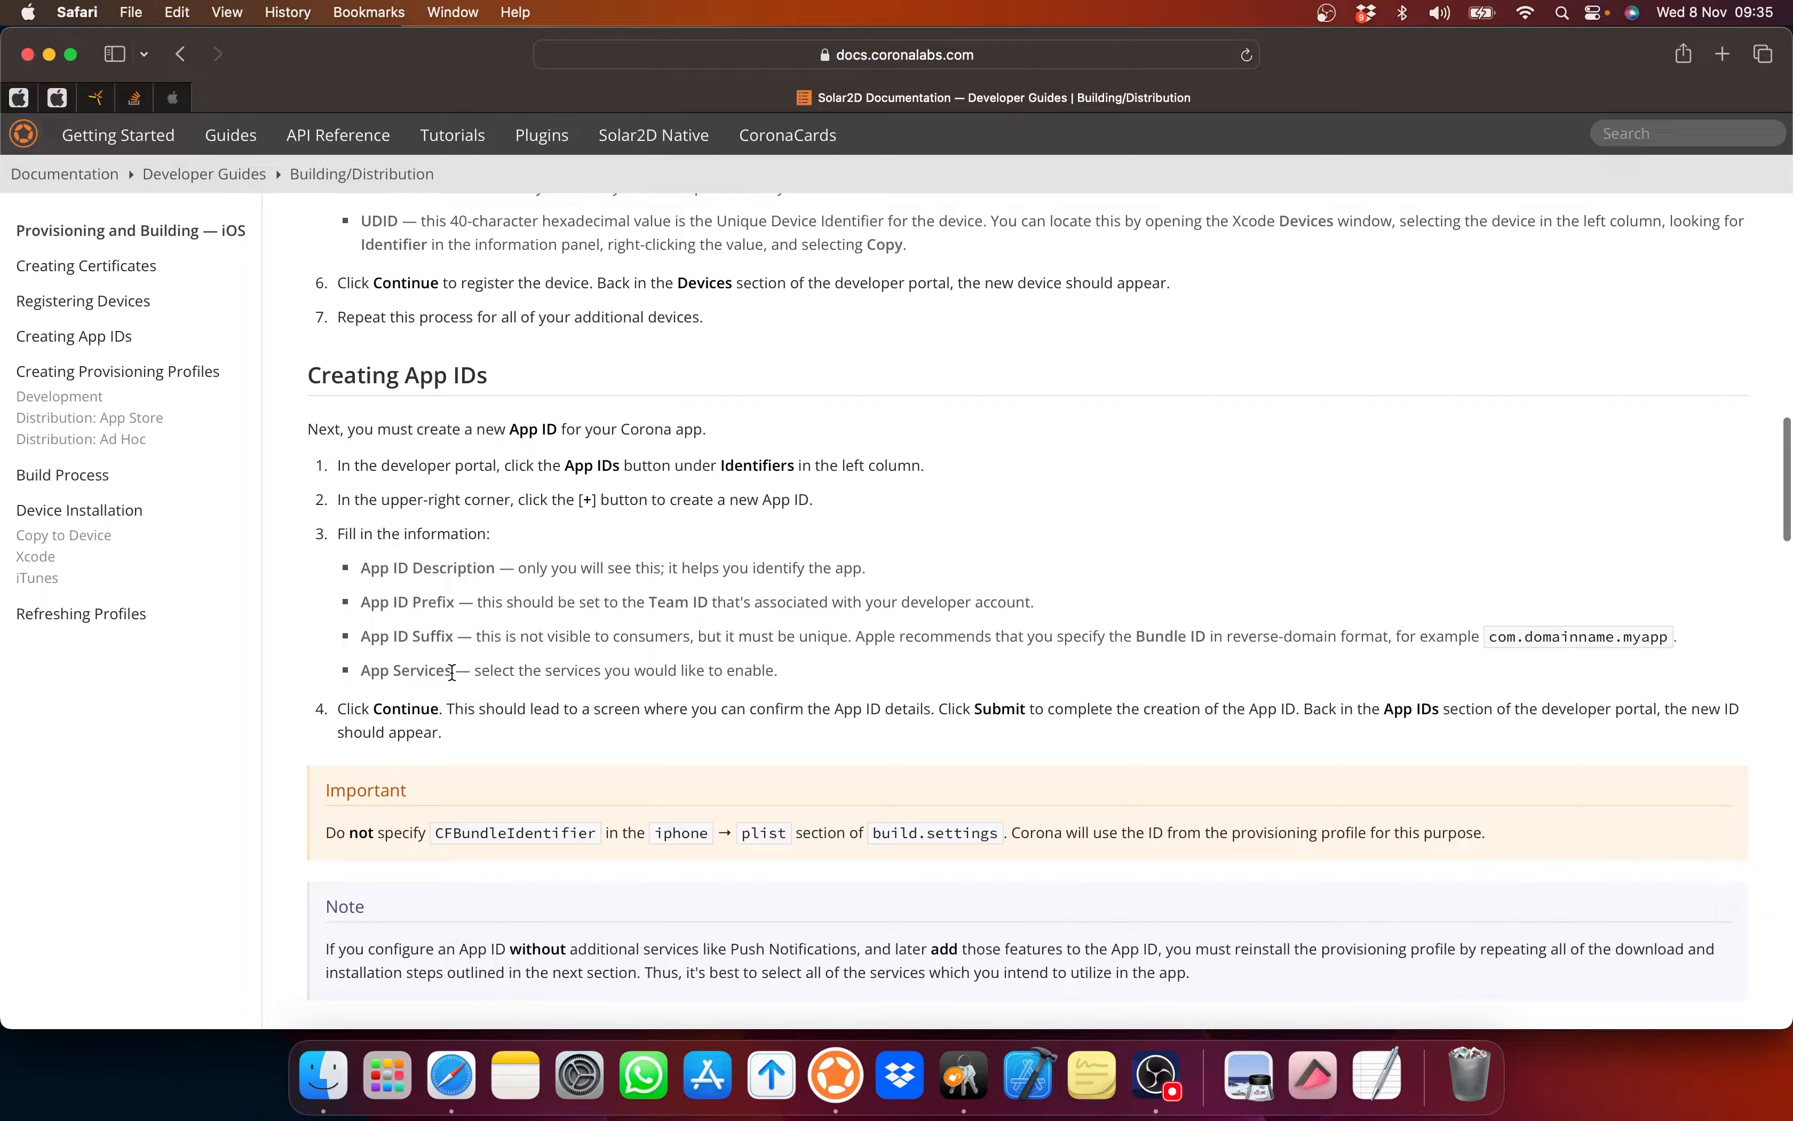
scroll(454, 676, down, 2)
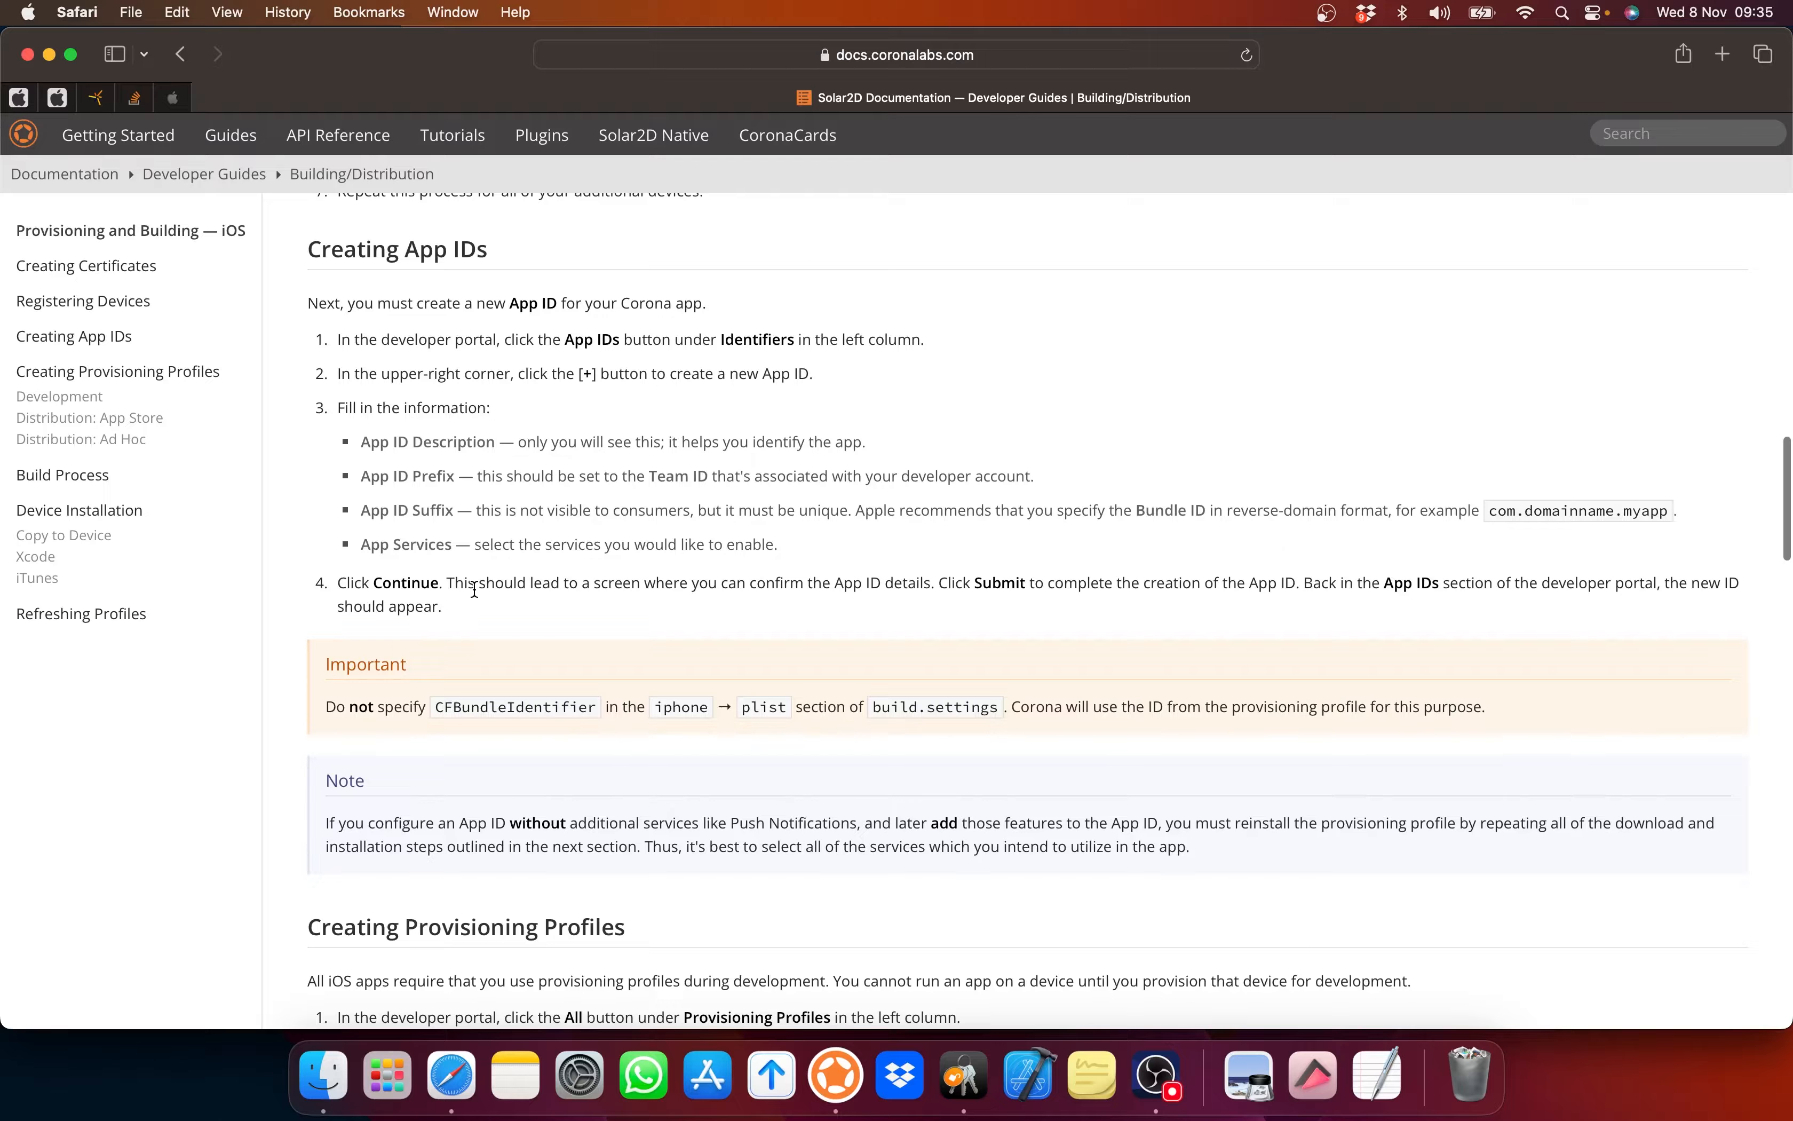
scroll(475, 590, down, 1)
scroll(474, 589, down, 10)
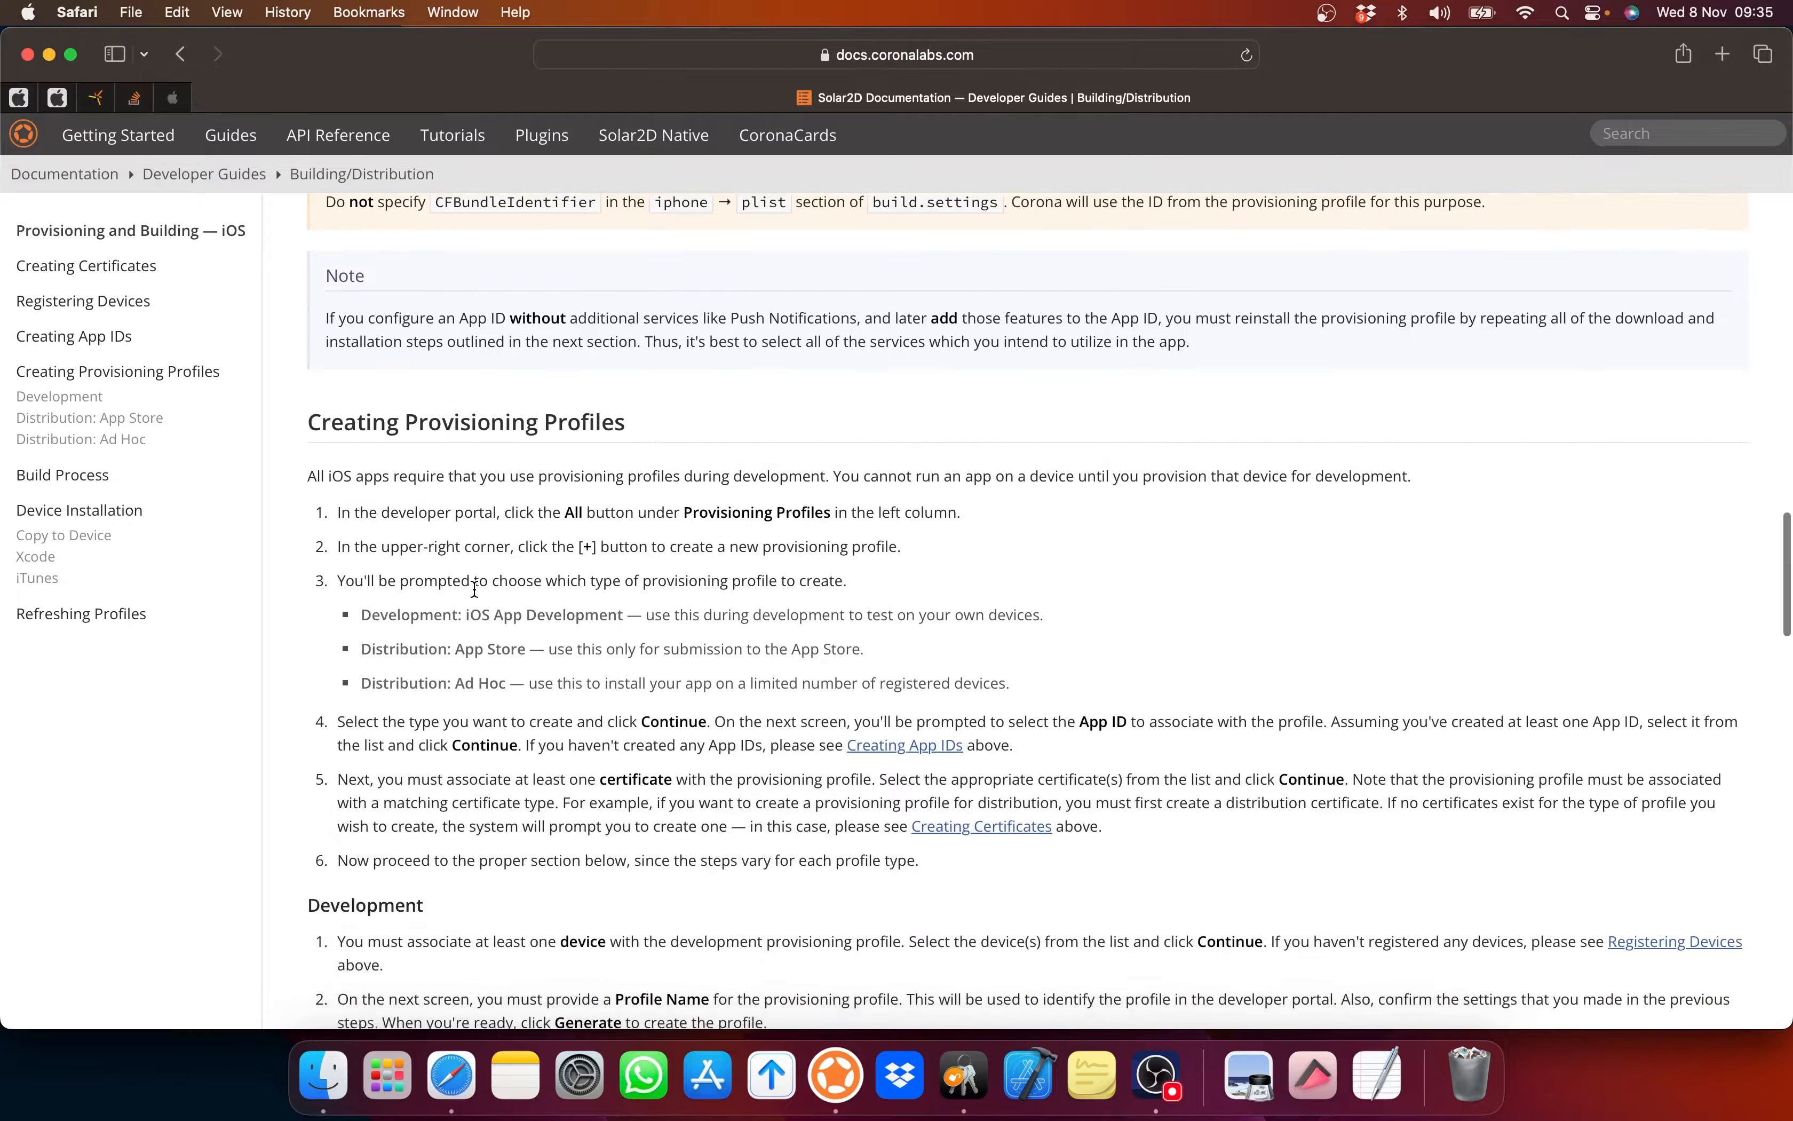
scroll(475, 589, down, 3)
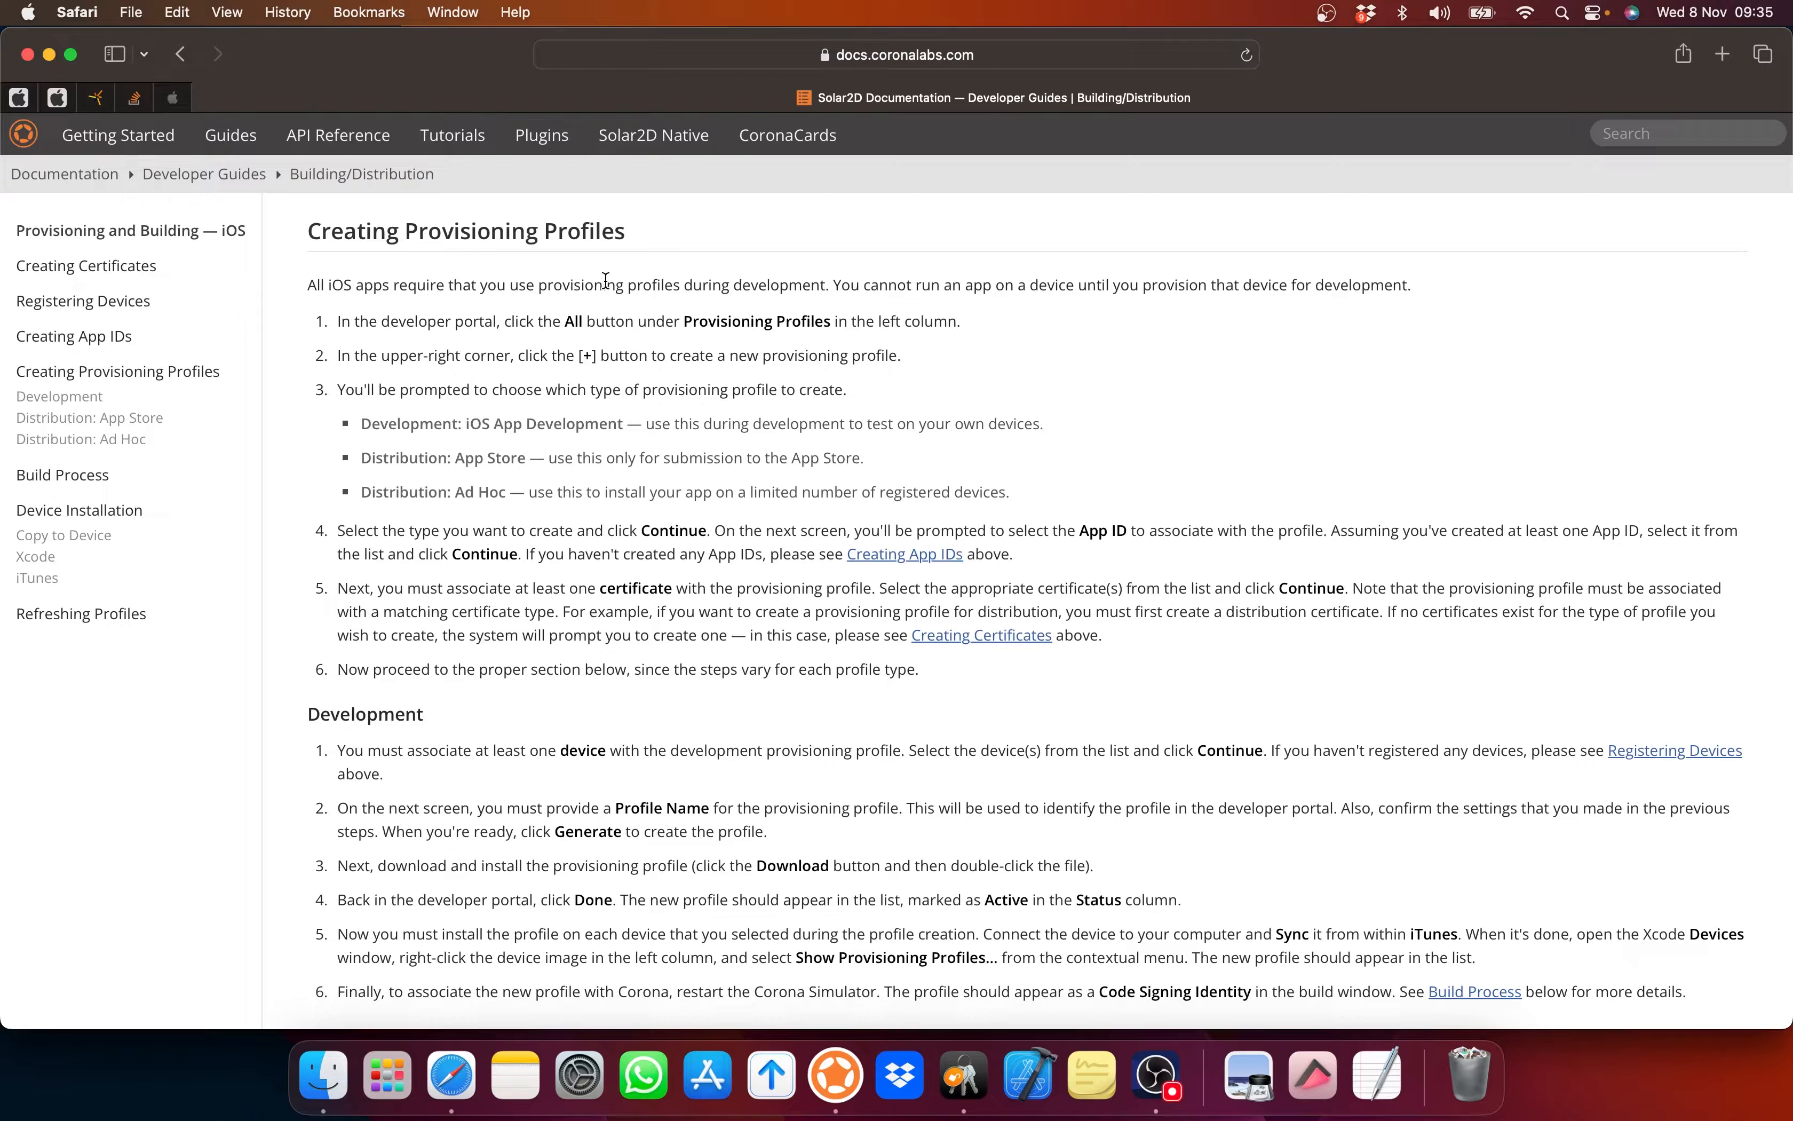
Step: Begin generating a new App Store distribution provisioning profile, advancing to App ID selection
click(19, 97)
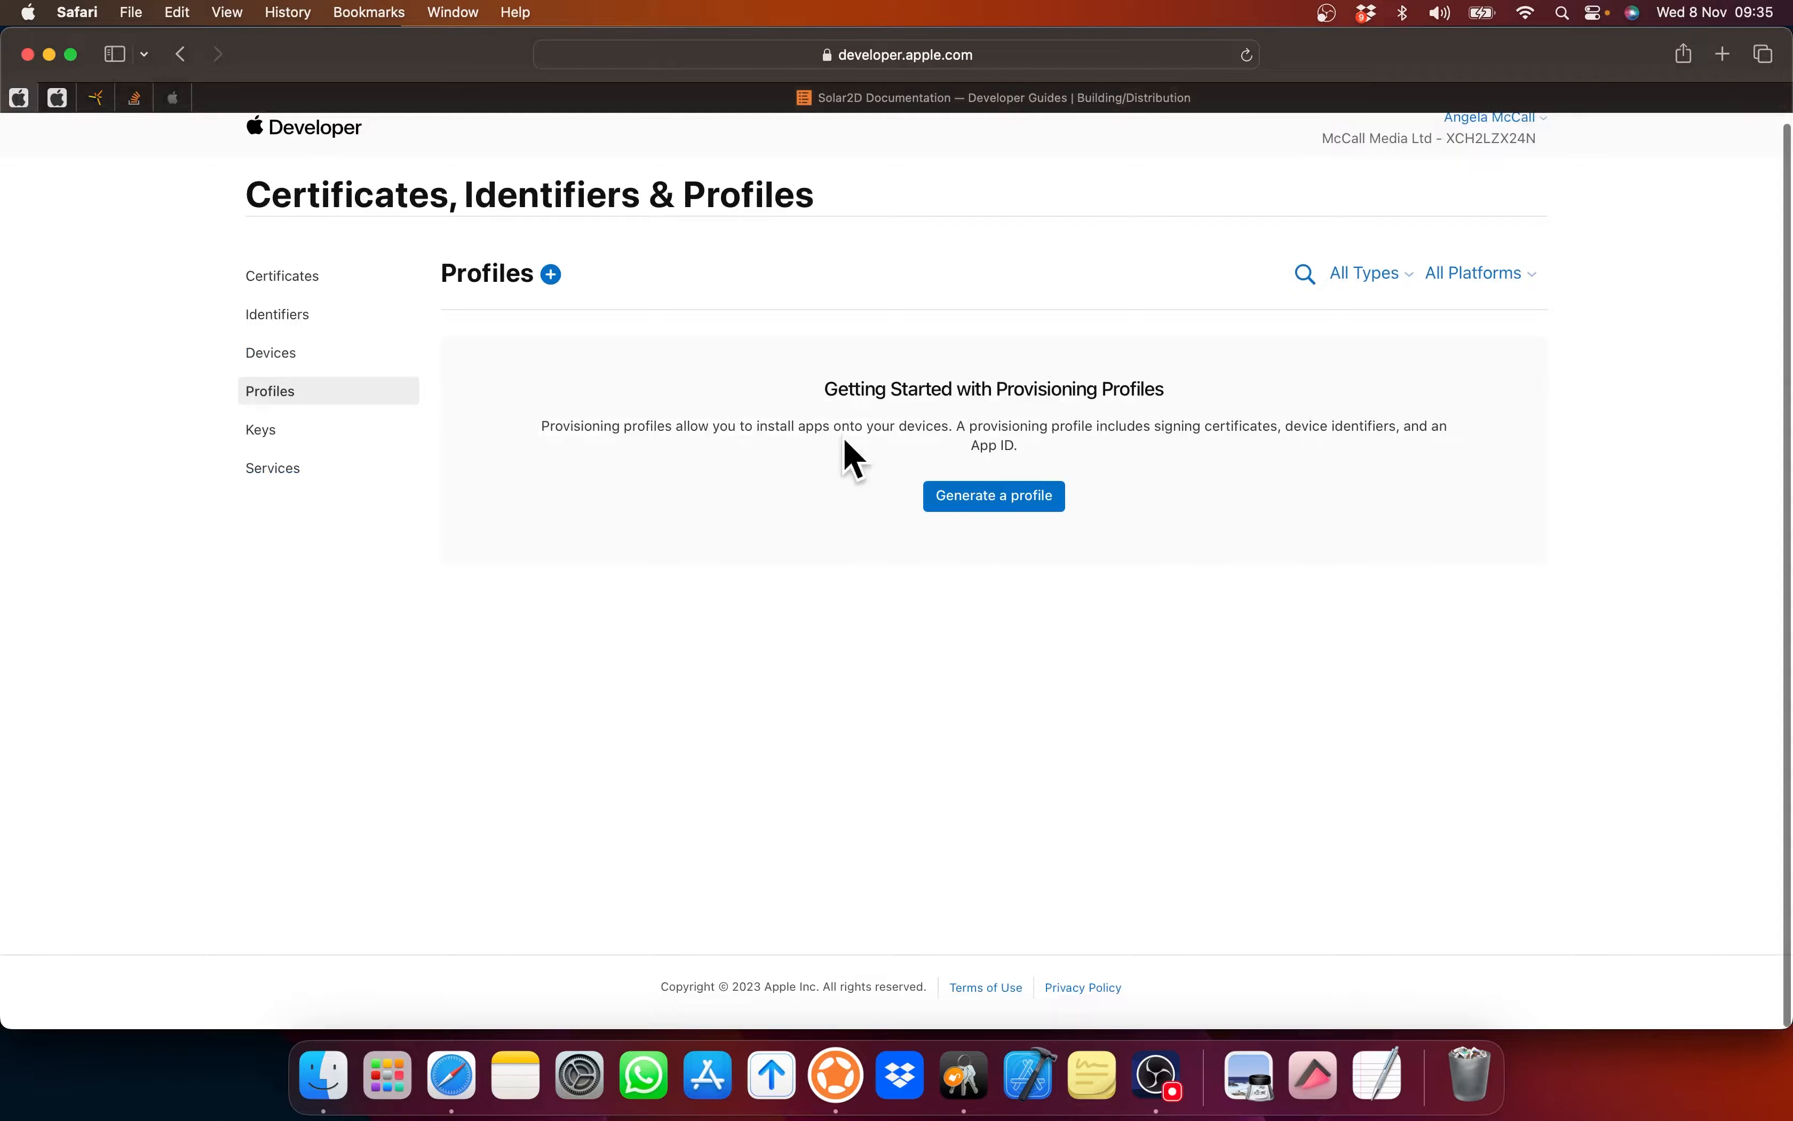
click(965, 495)
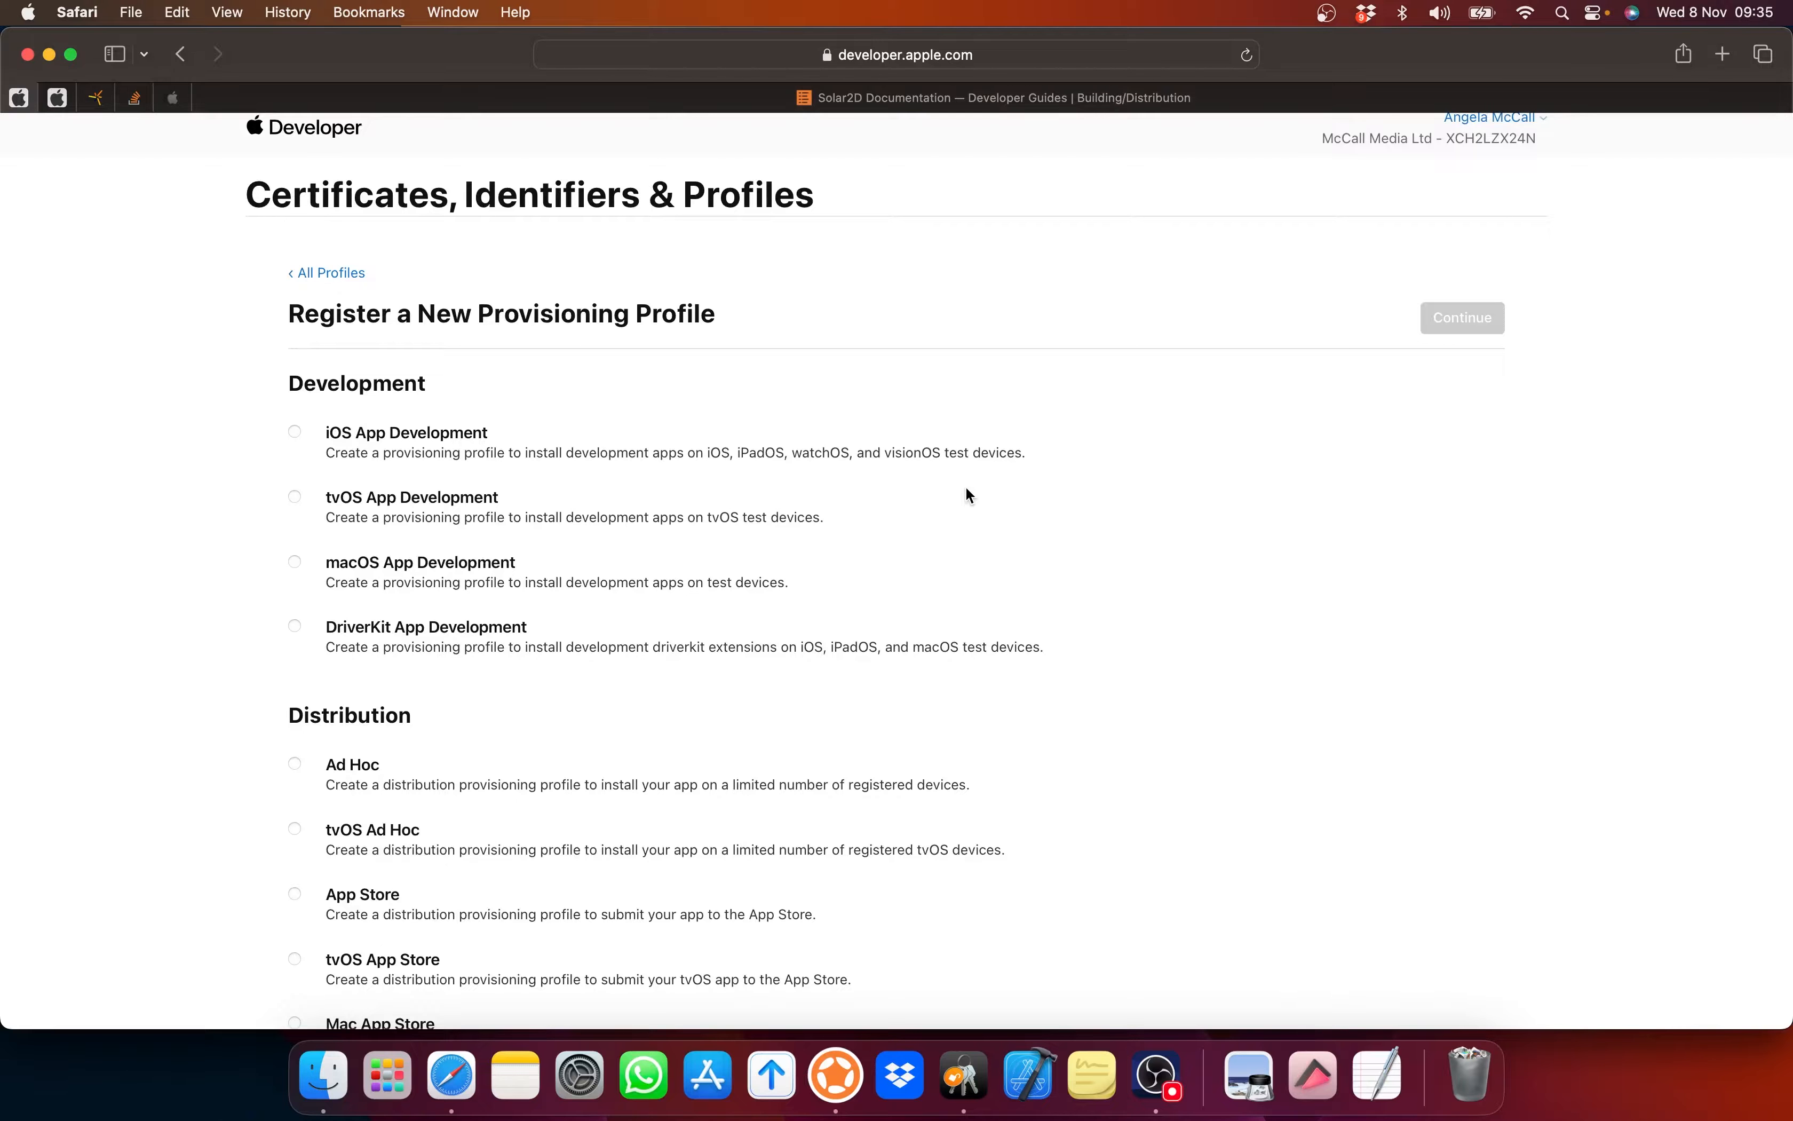
scroll(445, 515, down, 5)
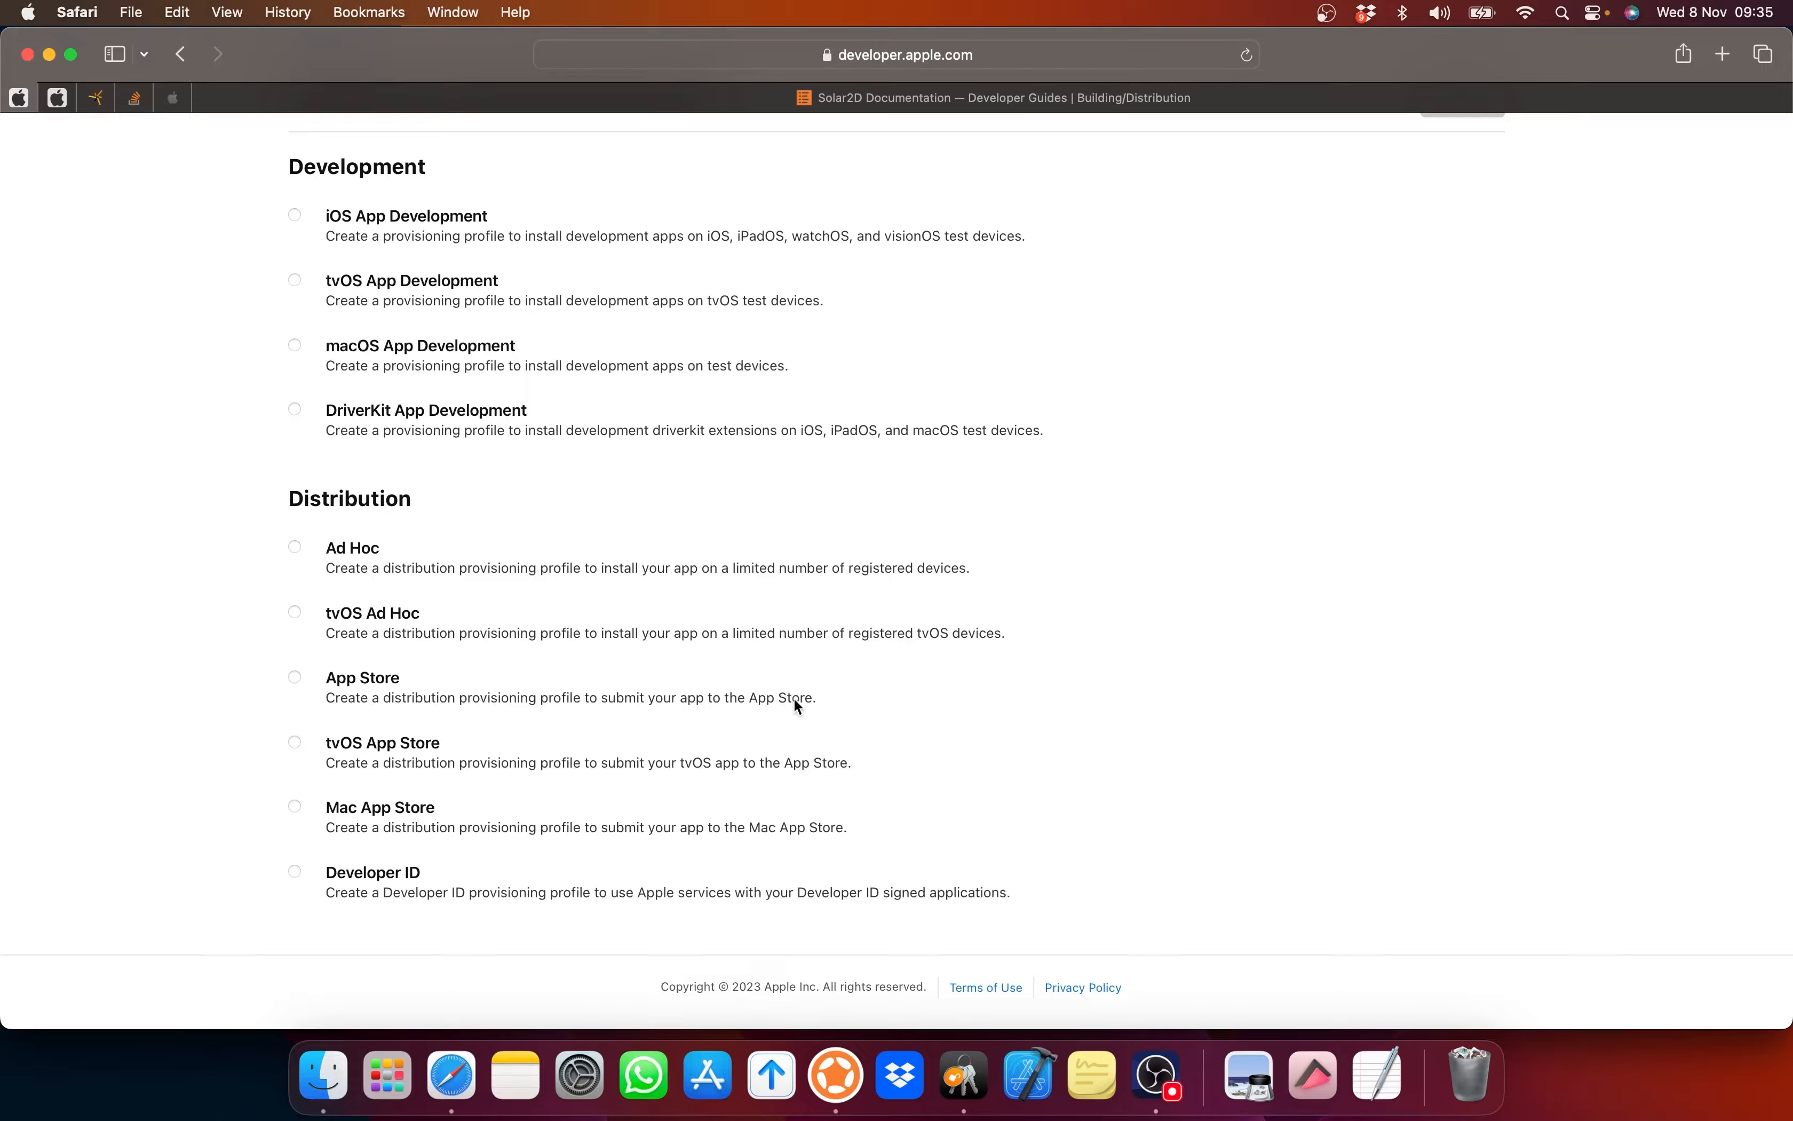
click(295, 678)
scroll(1186, 608, up, 3)
click(1481, 327)
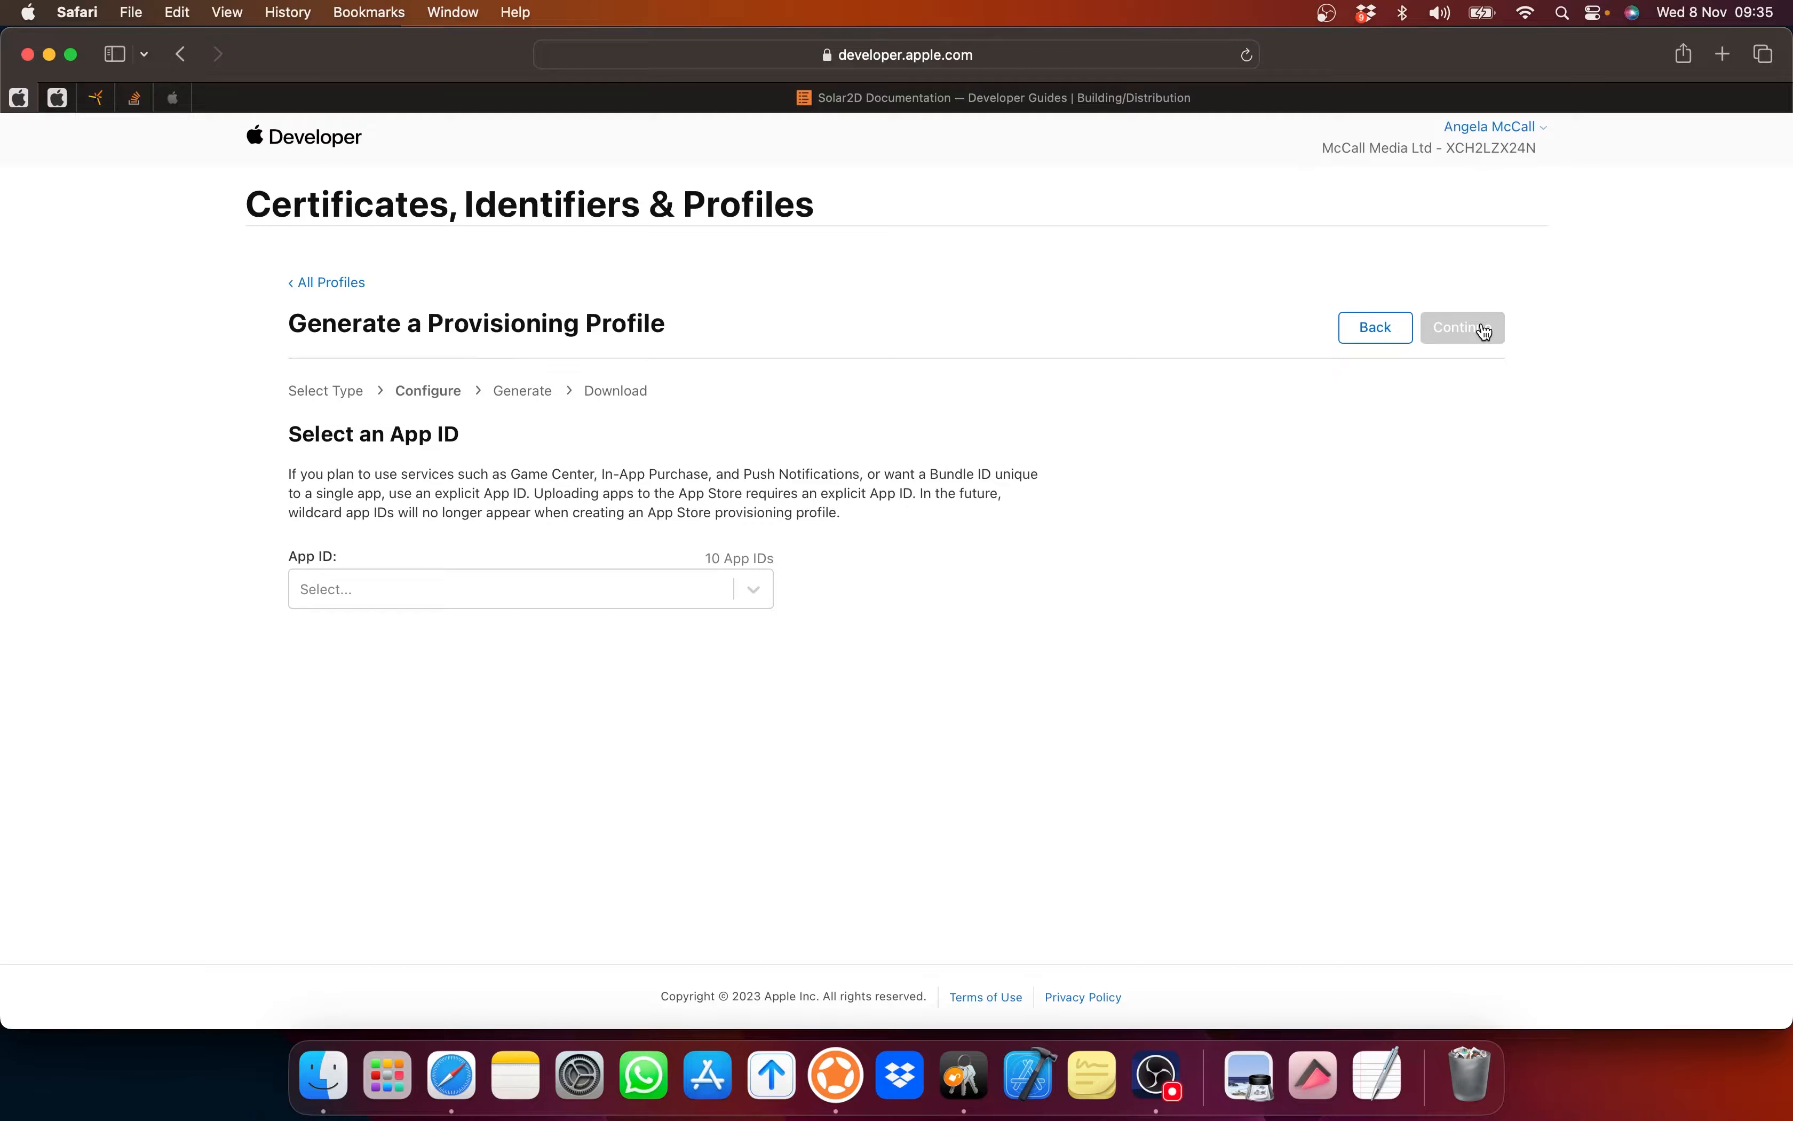
Step: Assign the StarExplorer App ID and the iOS Distribution certificate to the new profile
click(387, 589)
scroll(392, 720, down, 3)
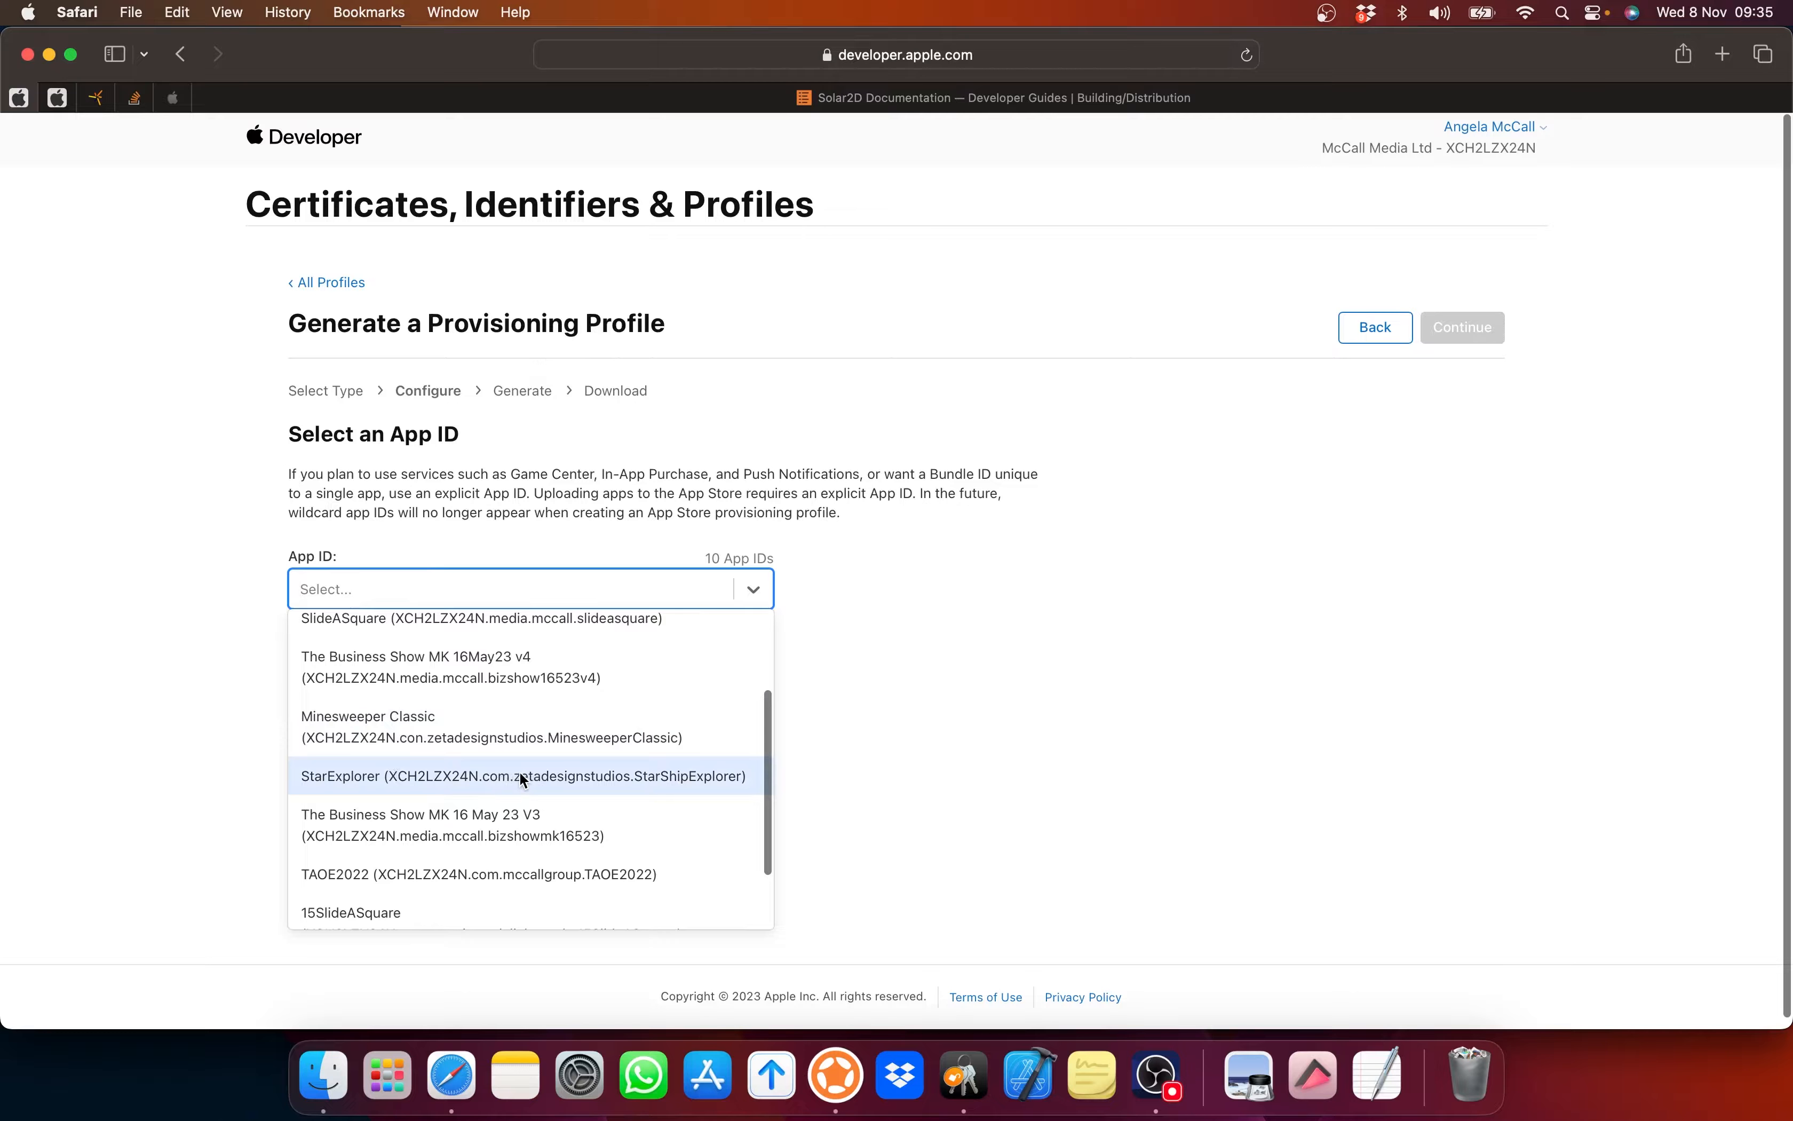
click(519, 776)
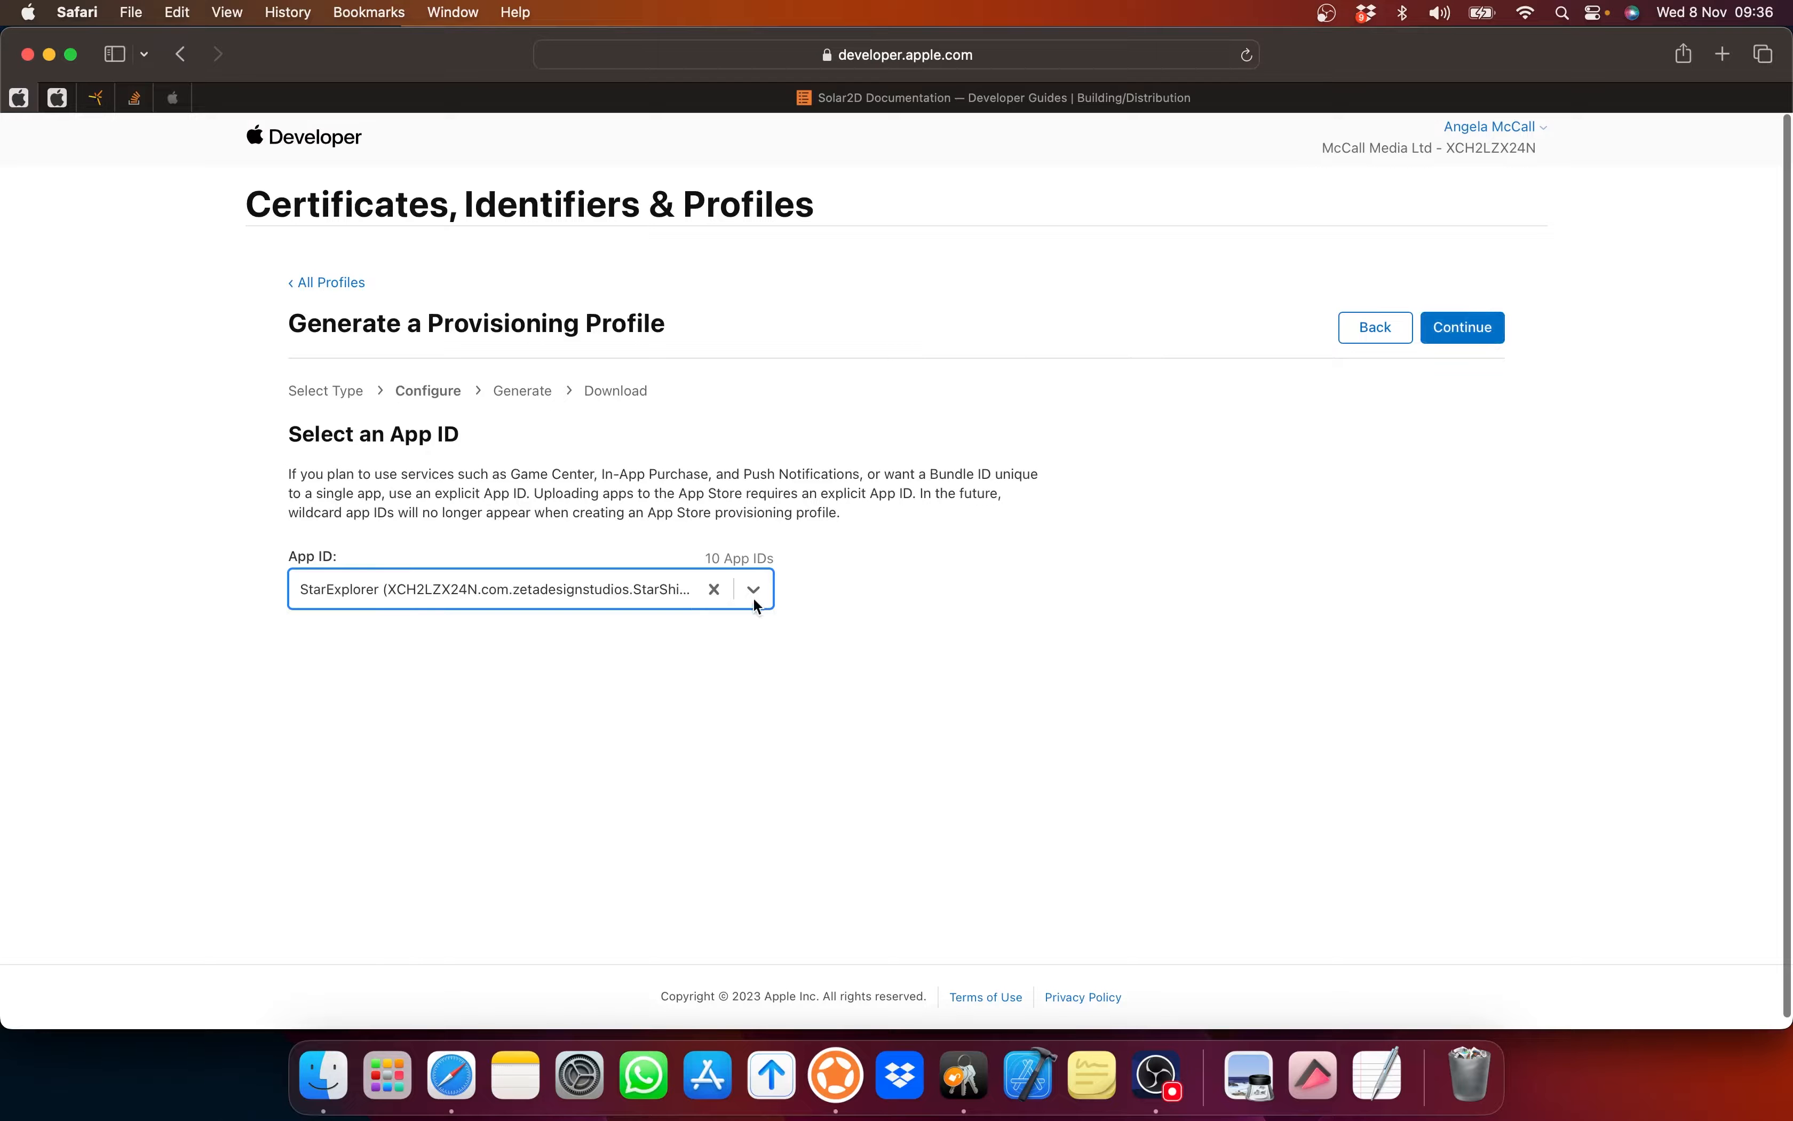
click(1463, 330)
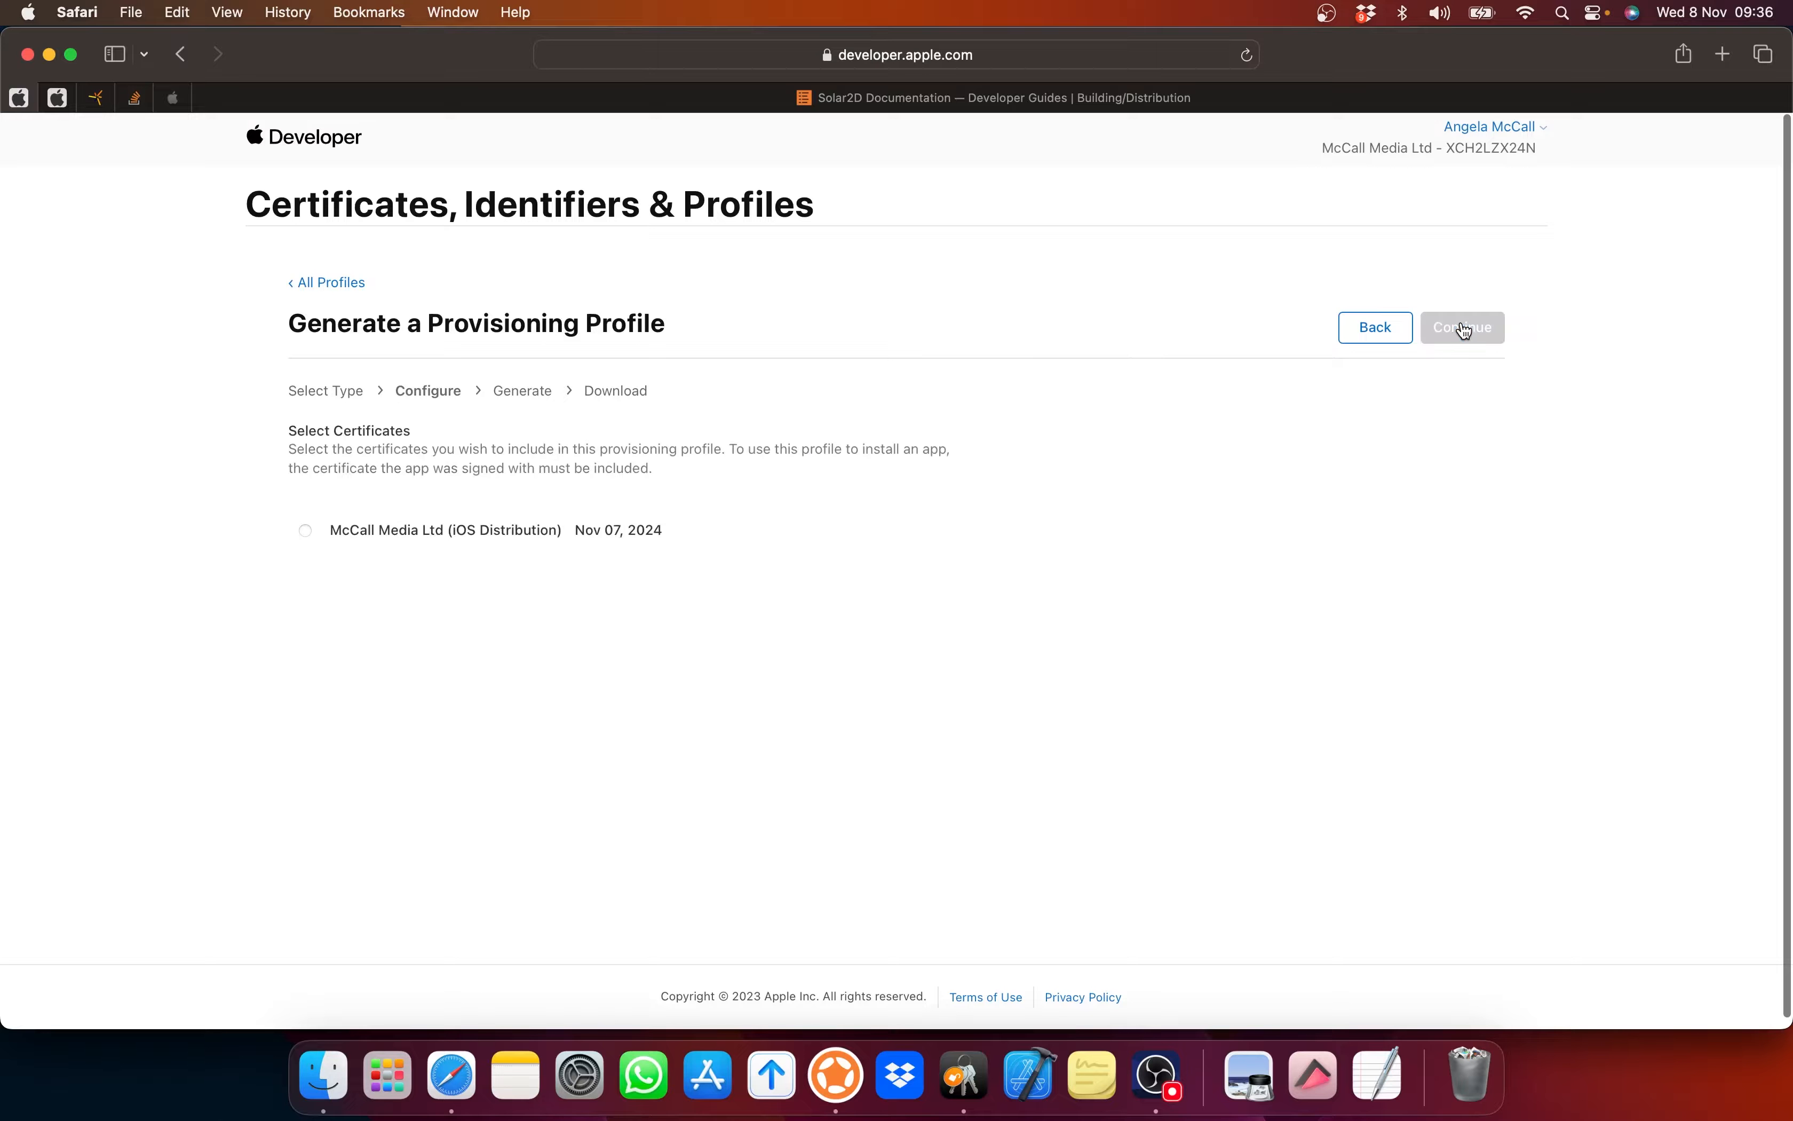
click(307, 532)
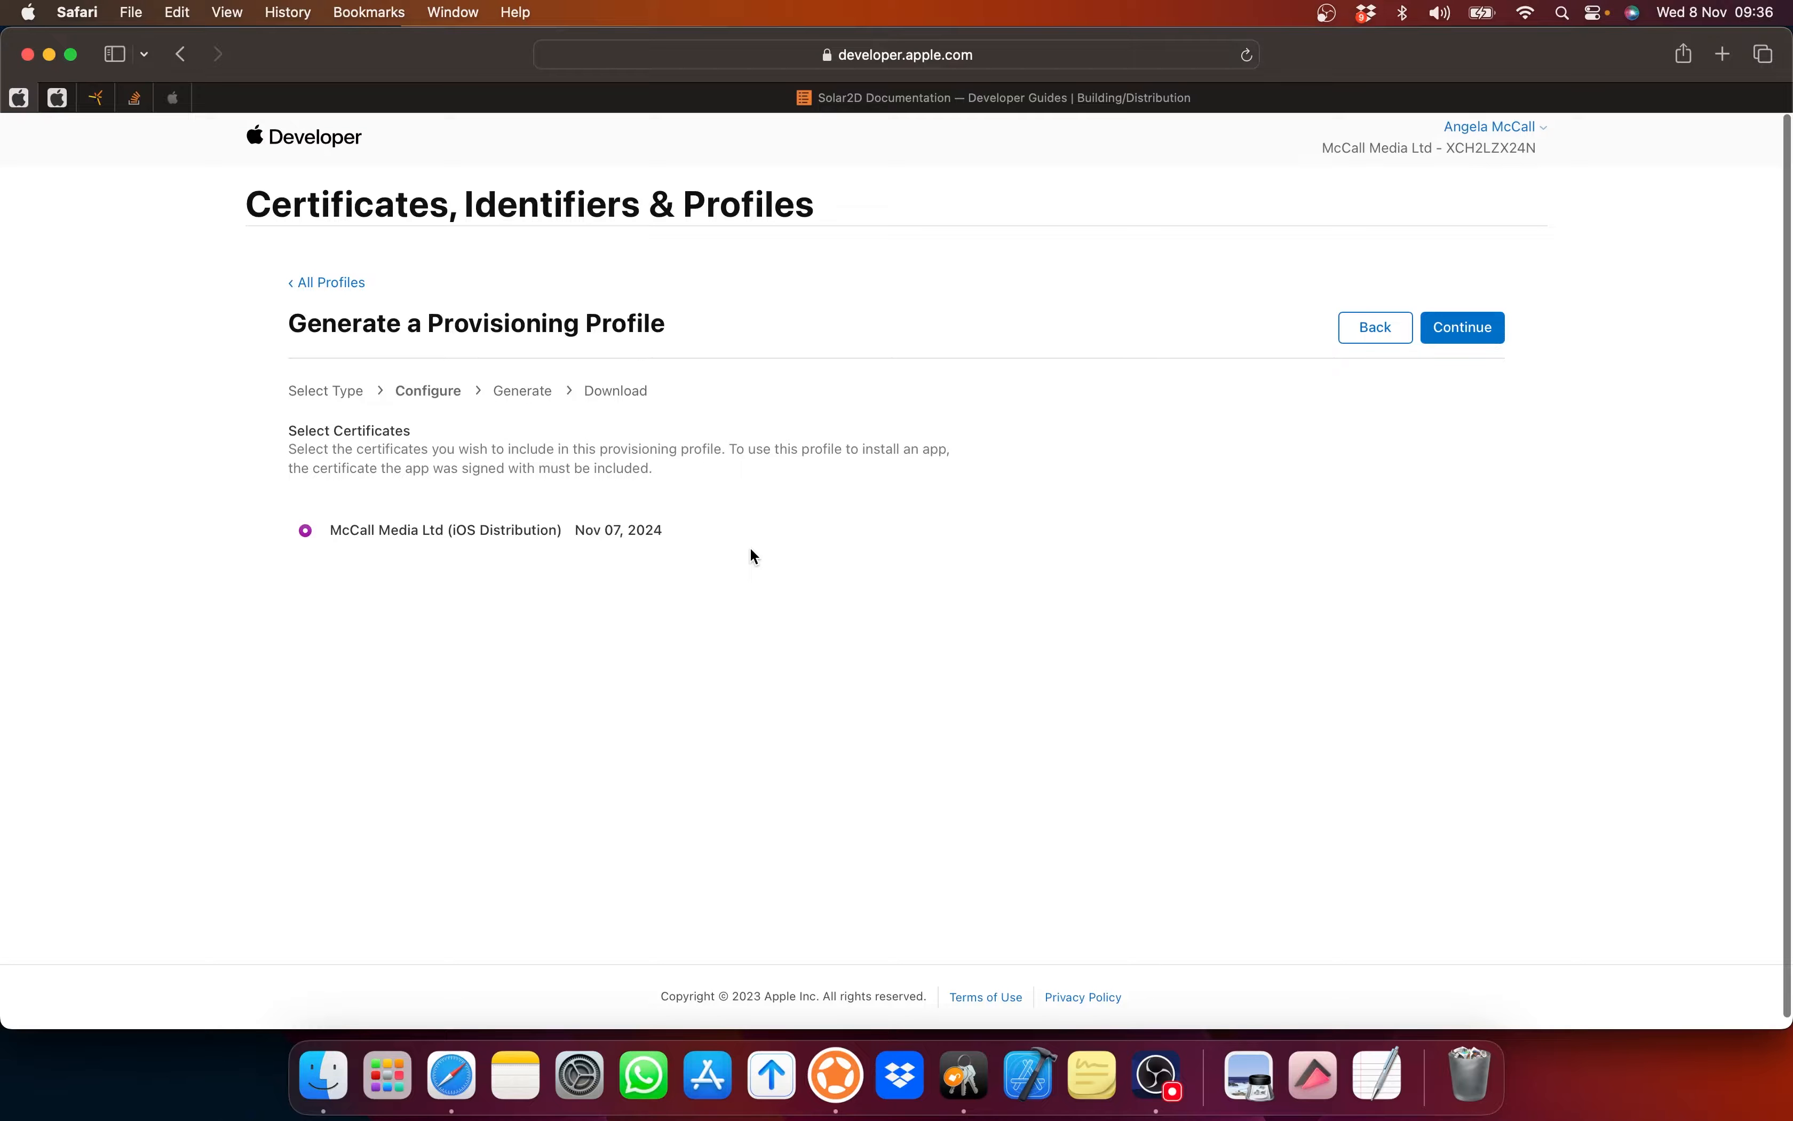
click(1457, 328)
Step: Name the provisioning profile StarShipExplorer and generate it
click(485, 546)
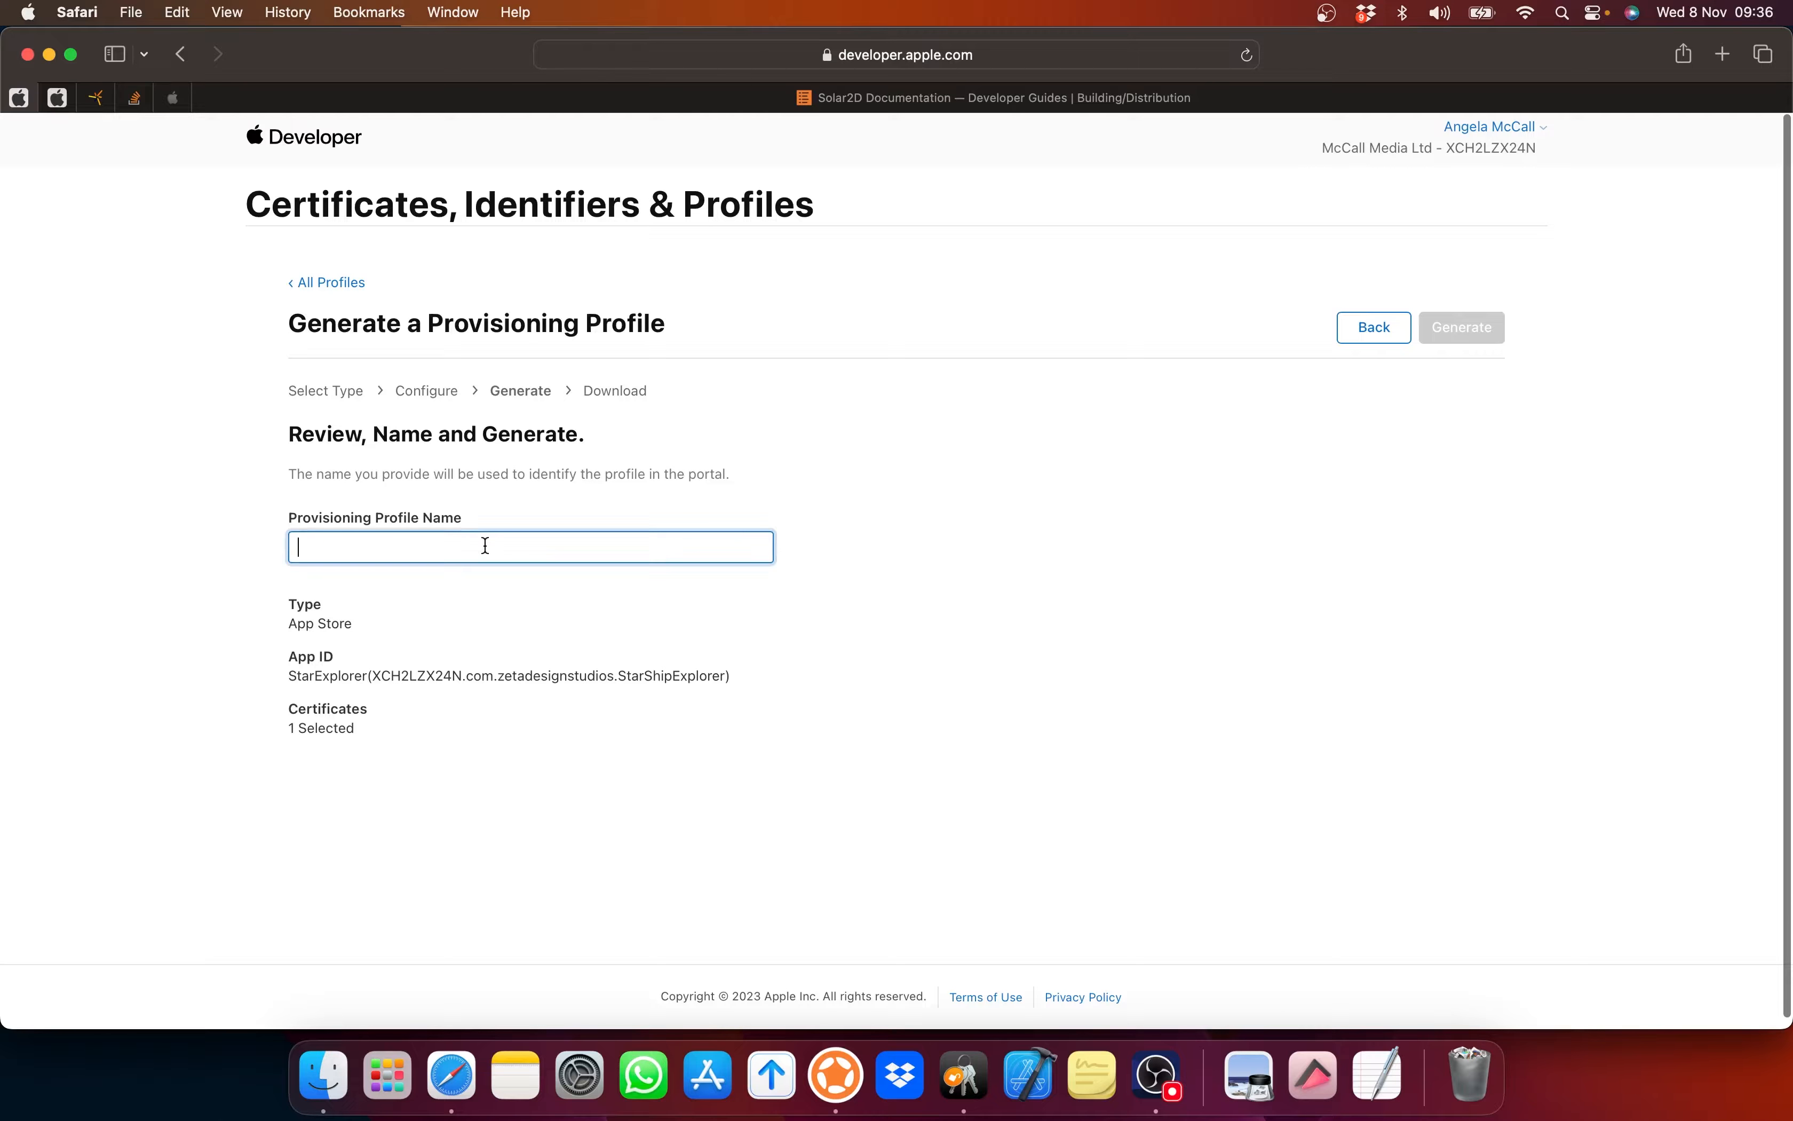
text(StarS)
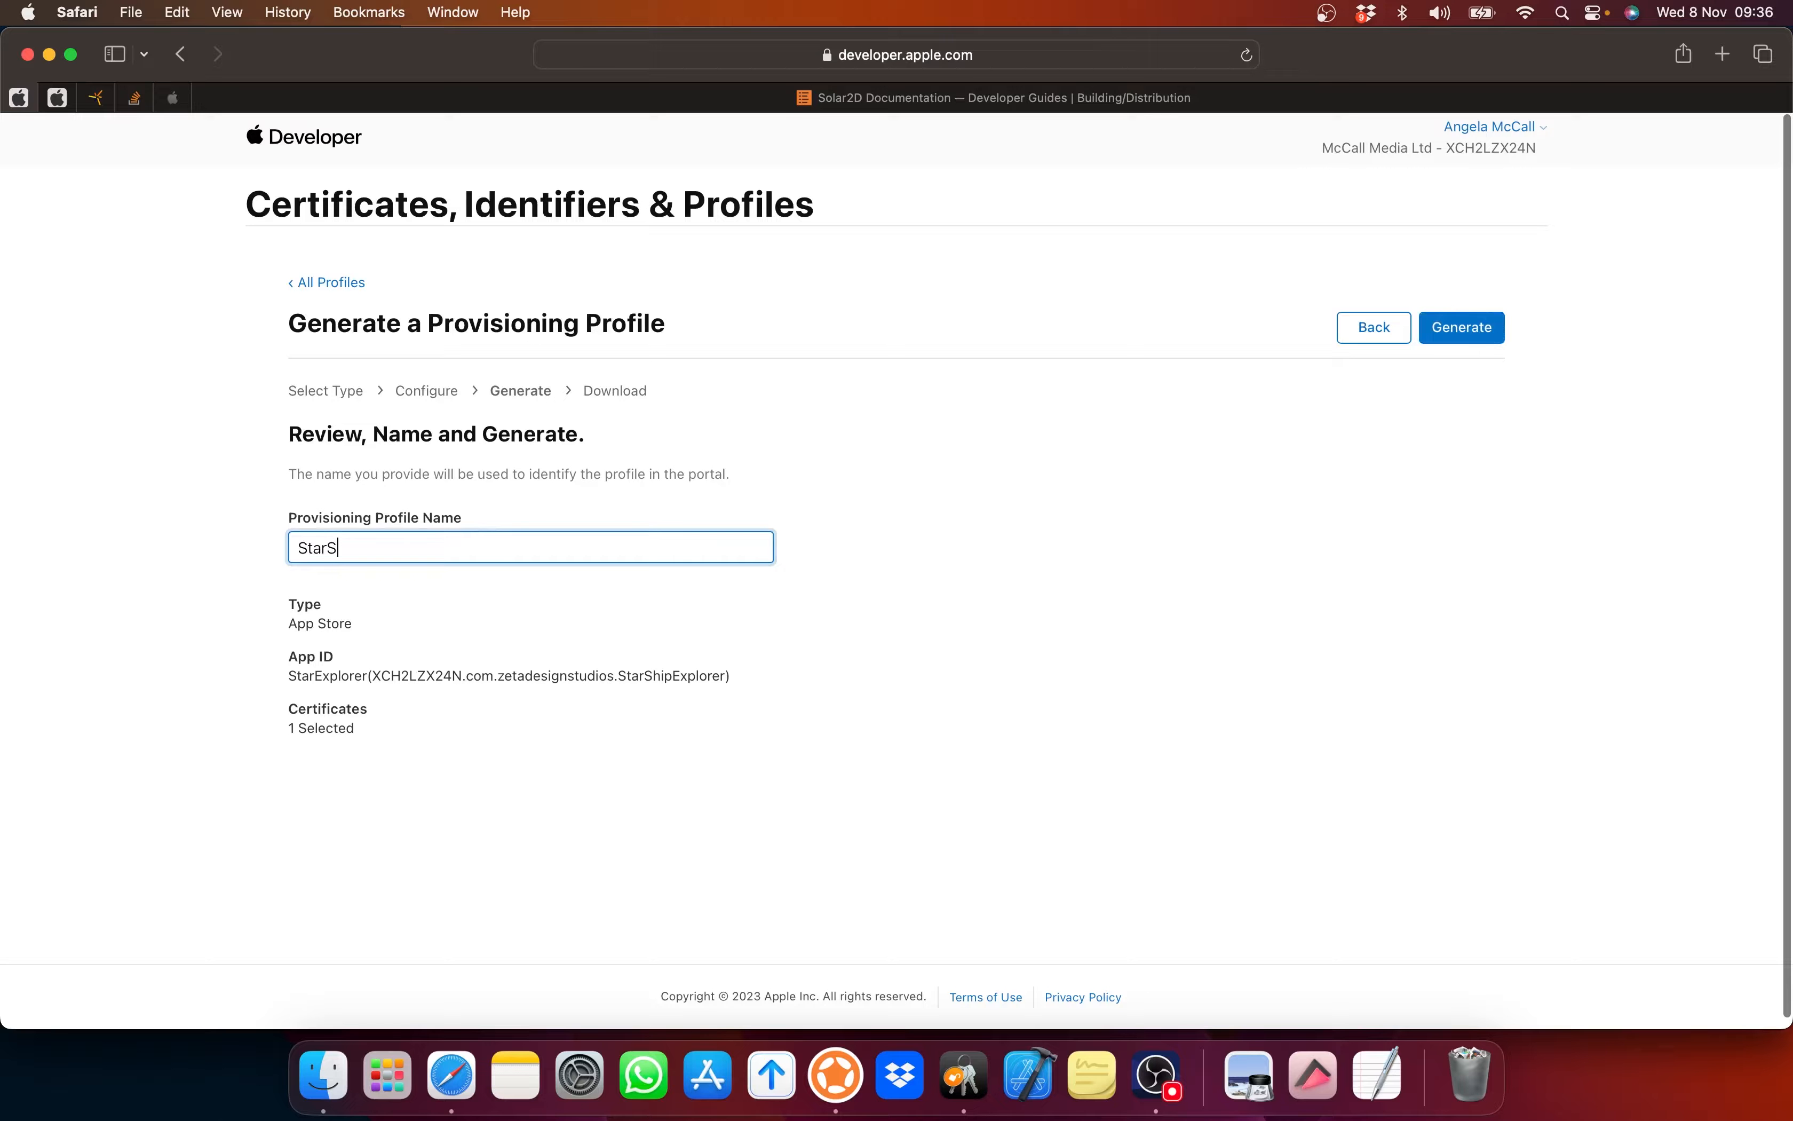
text(hipExplorer)
click(1465, 330)
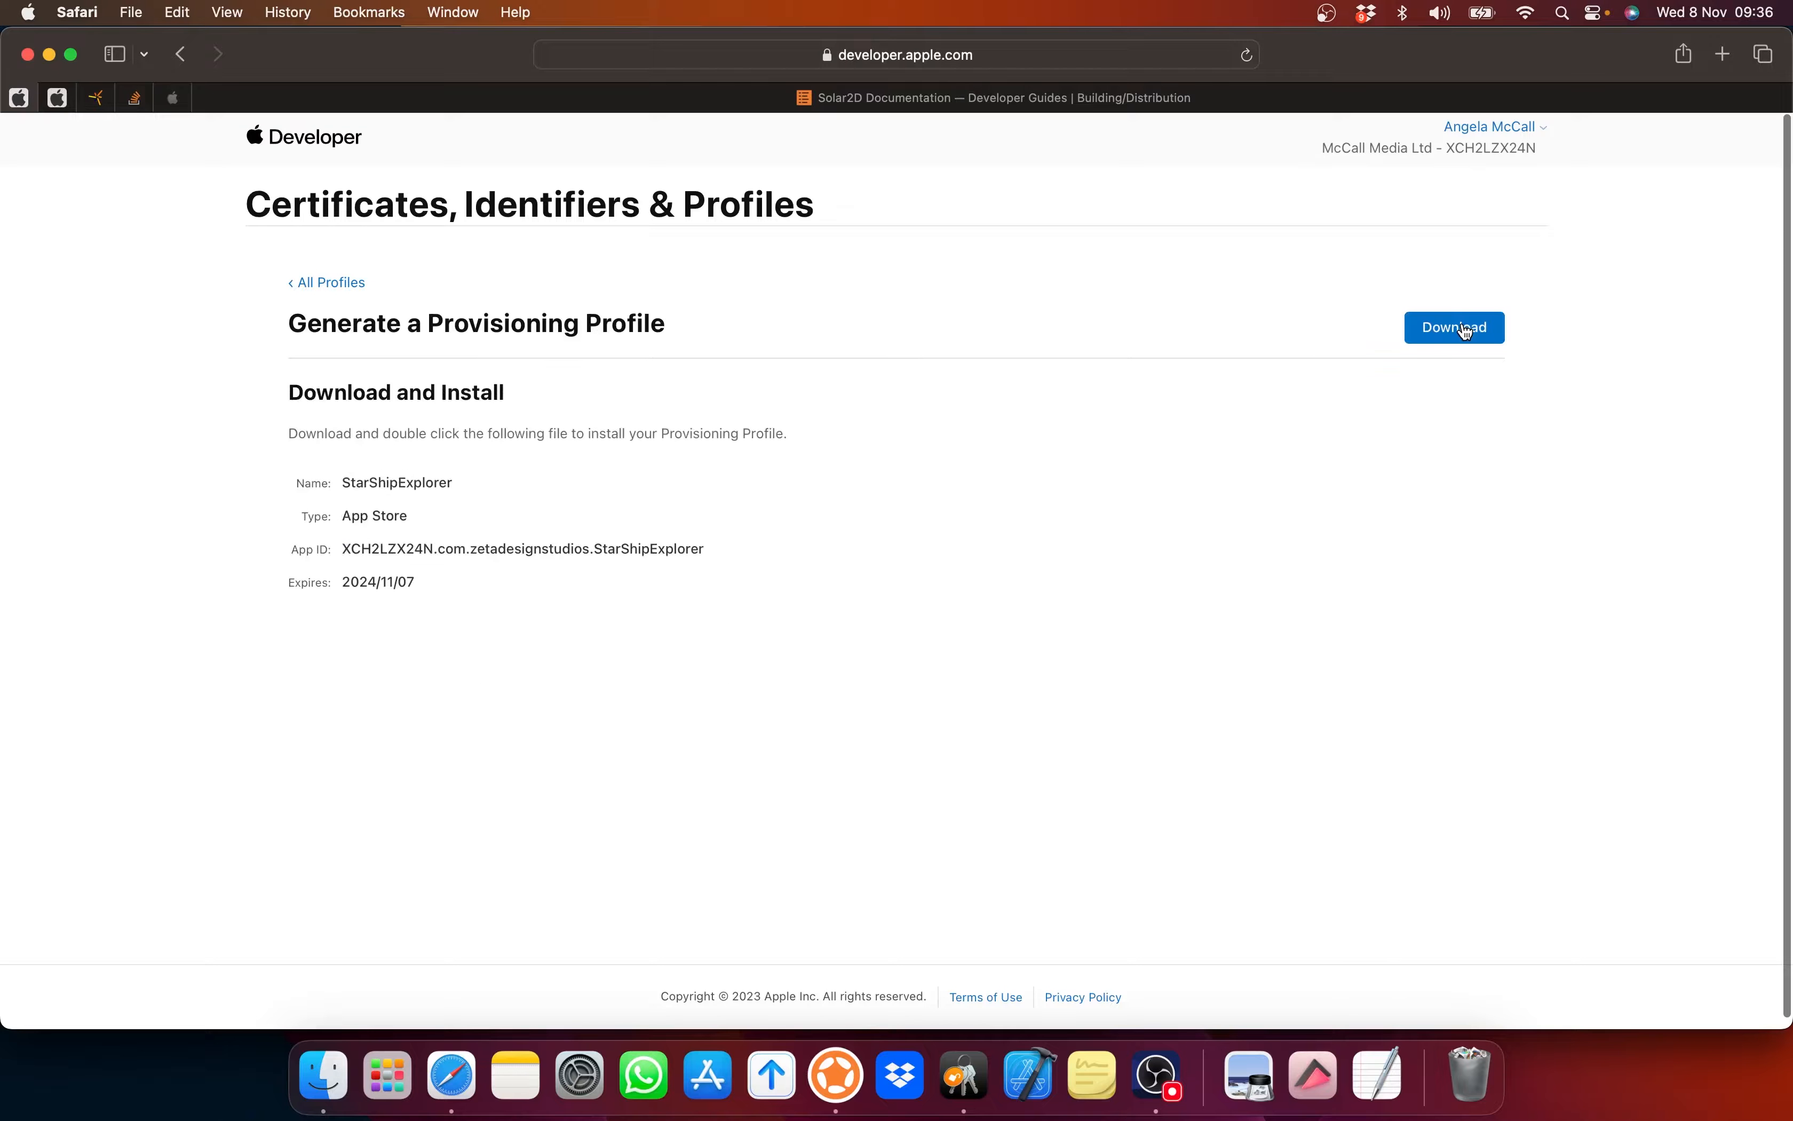
Step: Download StarShipExplorer.mobileprovision and open it from Safari's Downloads list
drag(306, 430, 746, 425)
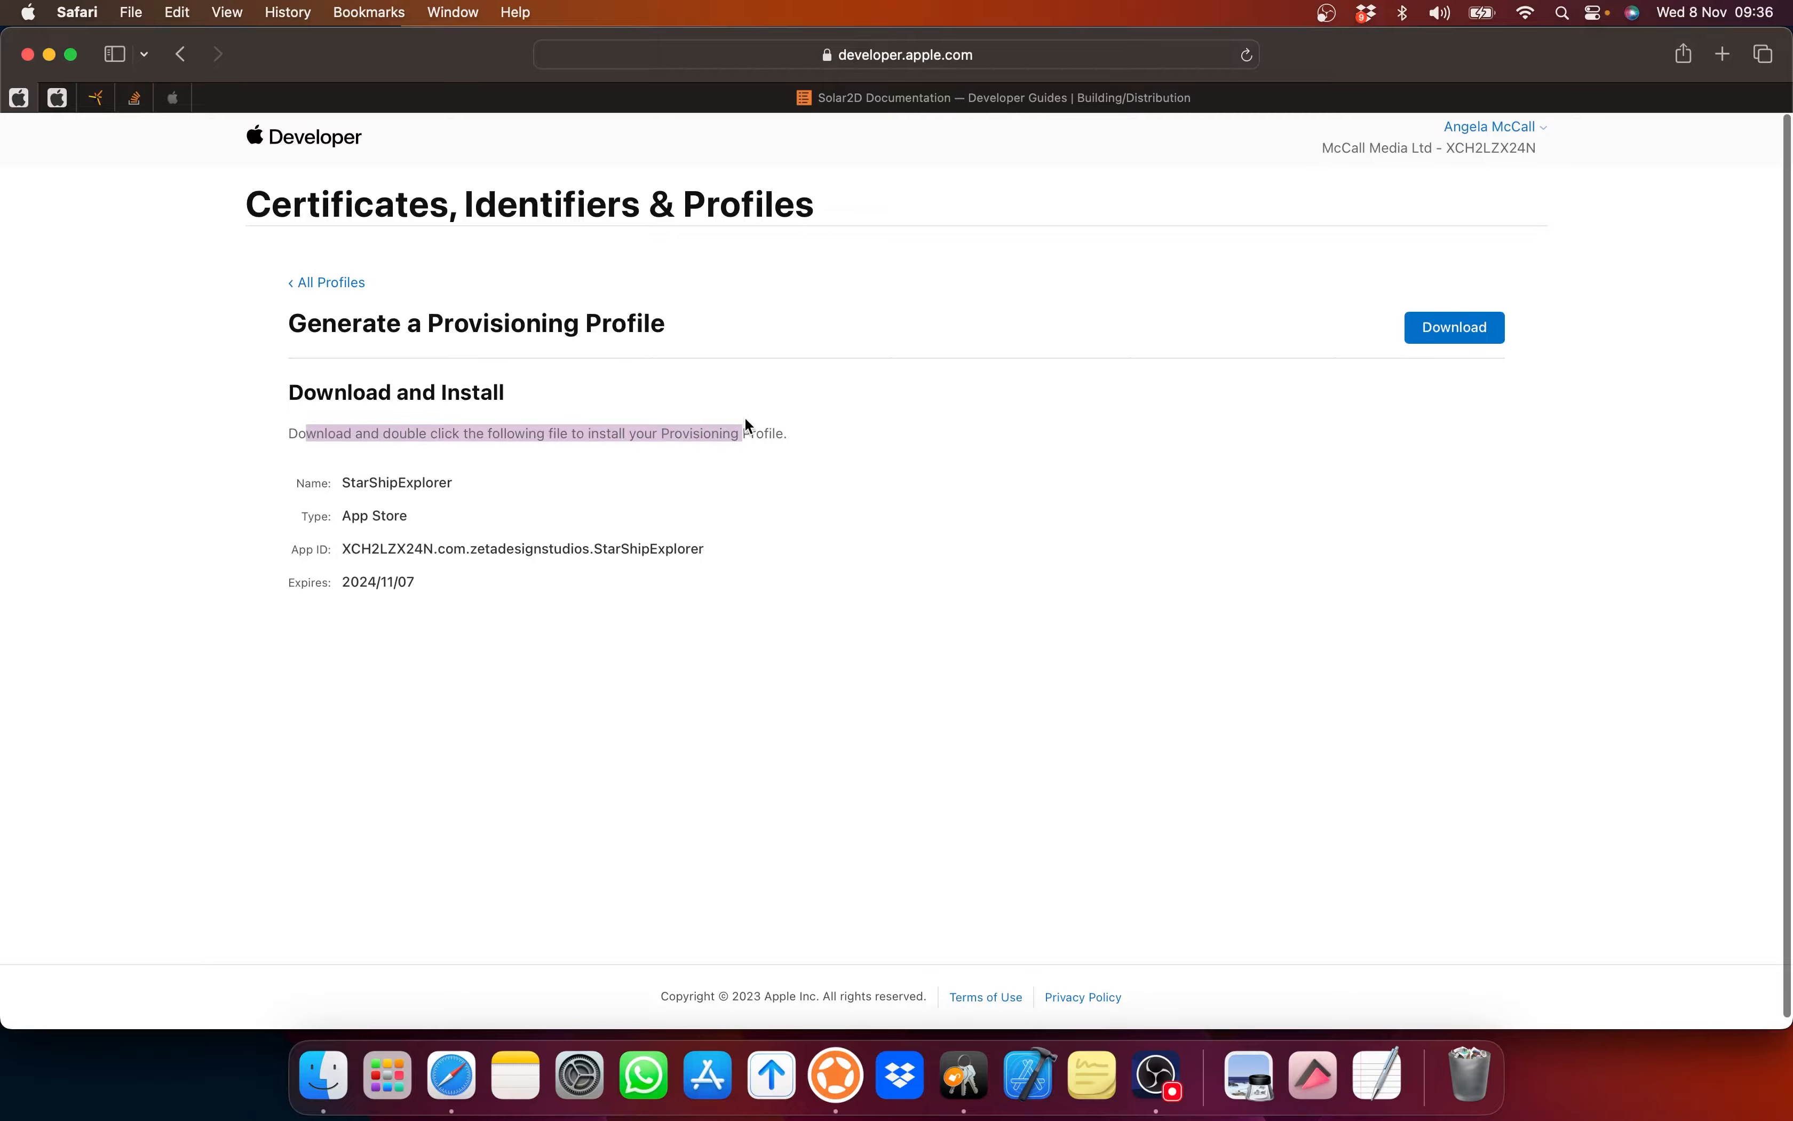
click(1680, 56)
click(1483, 255)
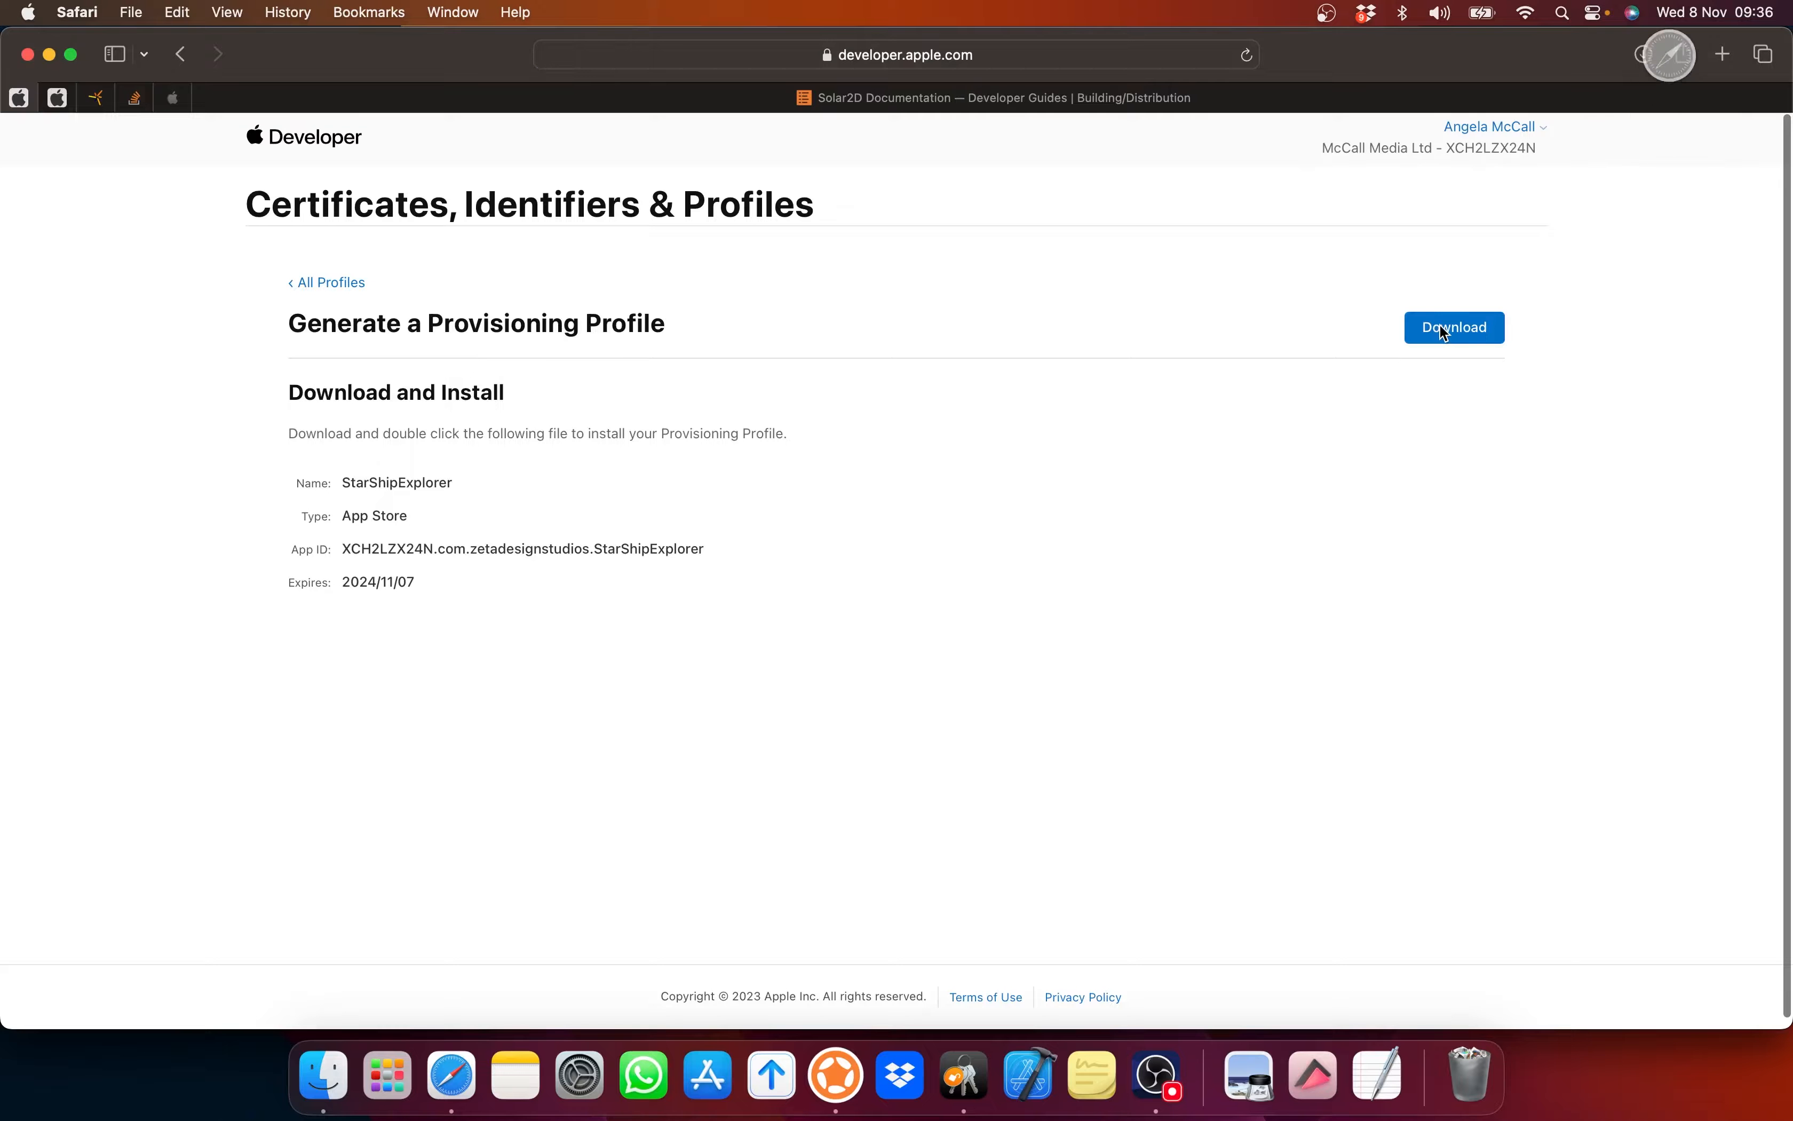
click(1642, 57)
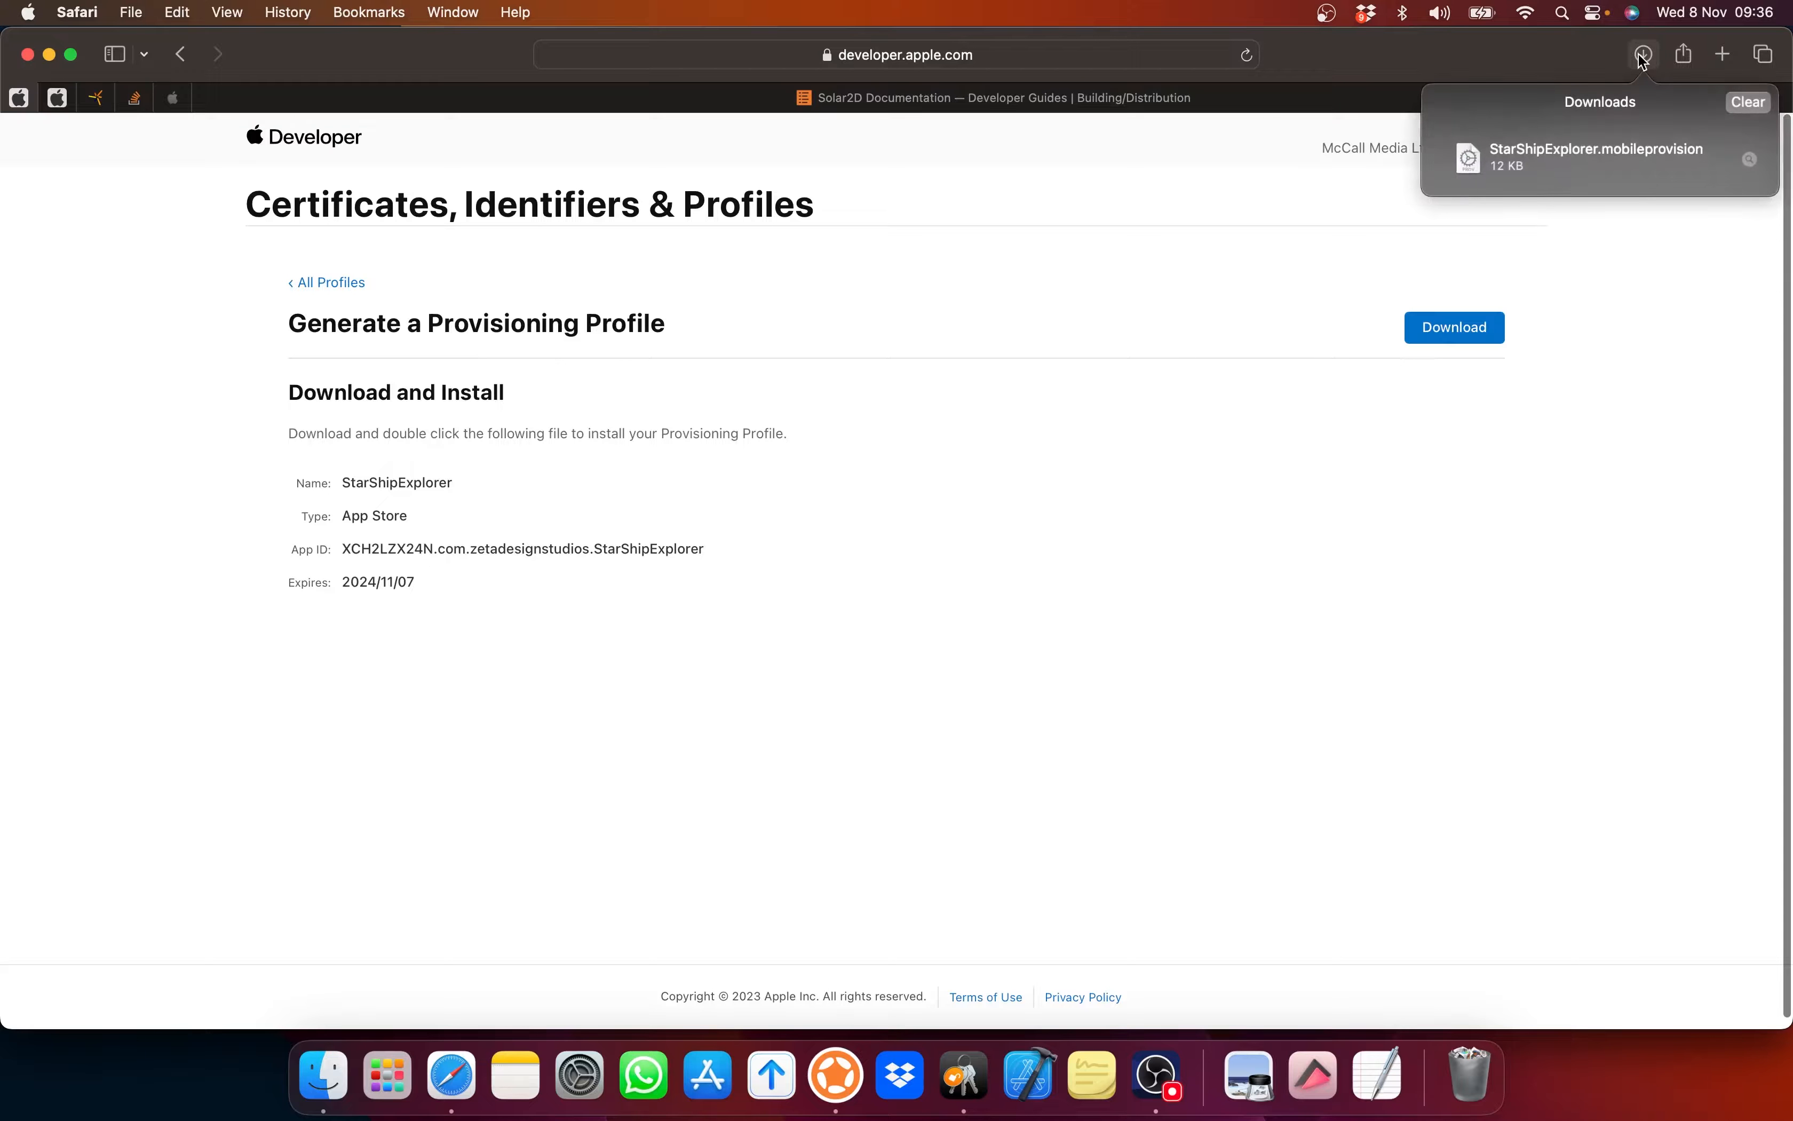
double_click(1551, 161)
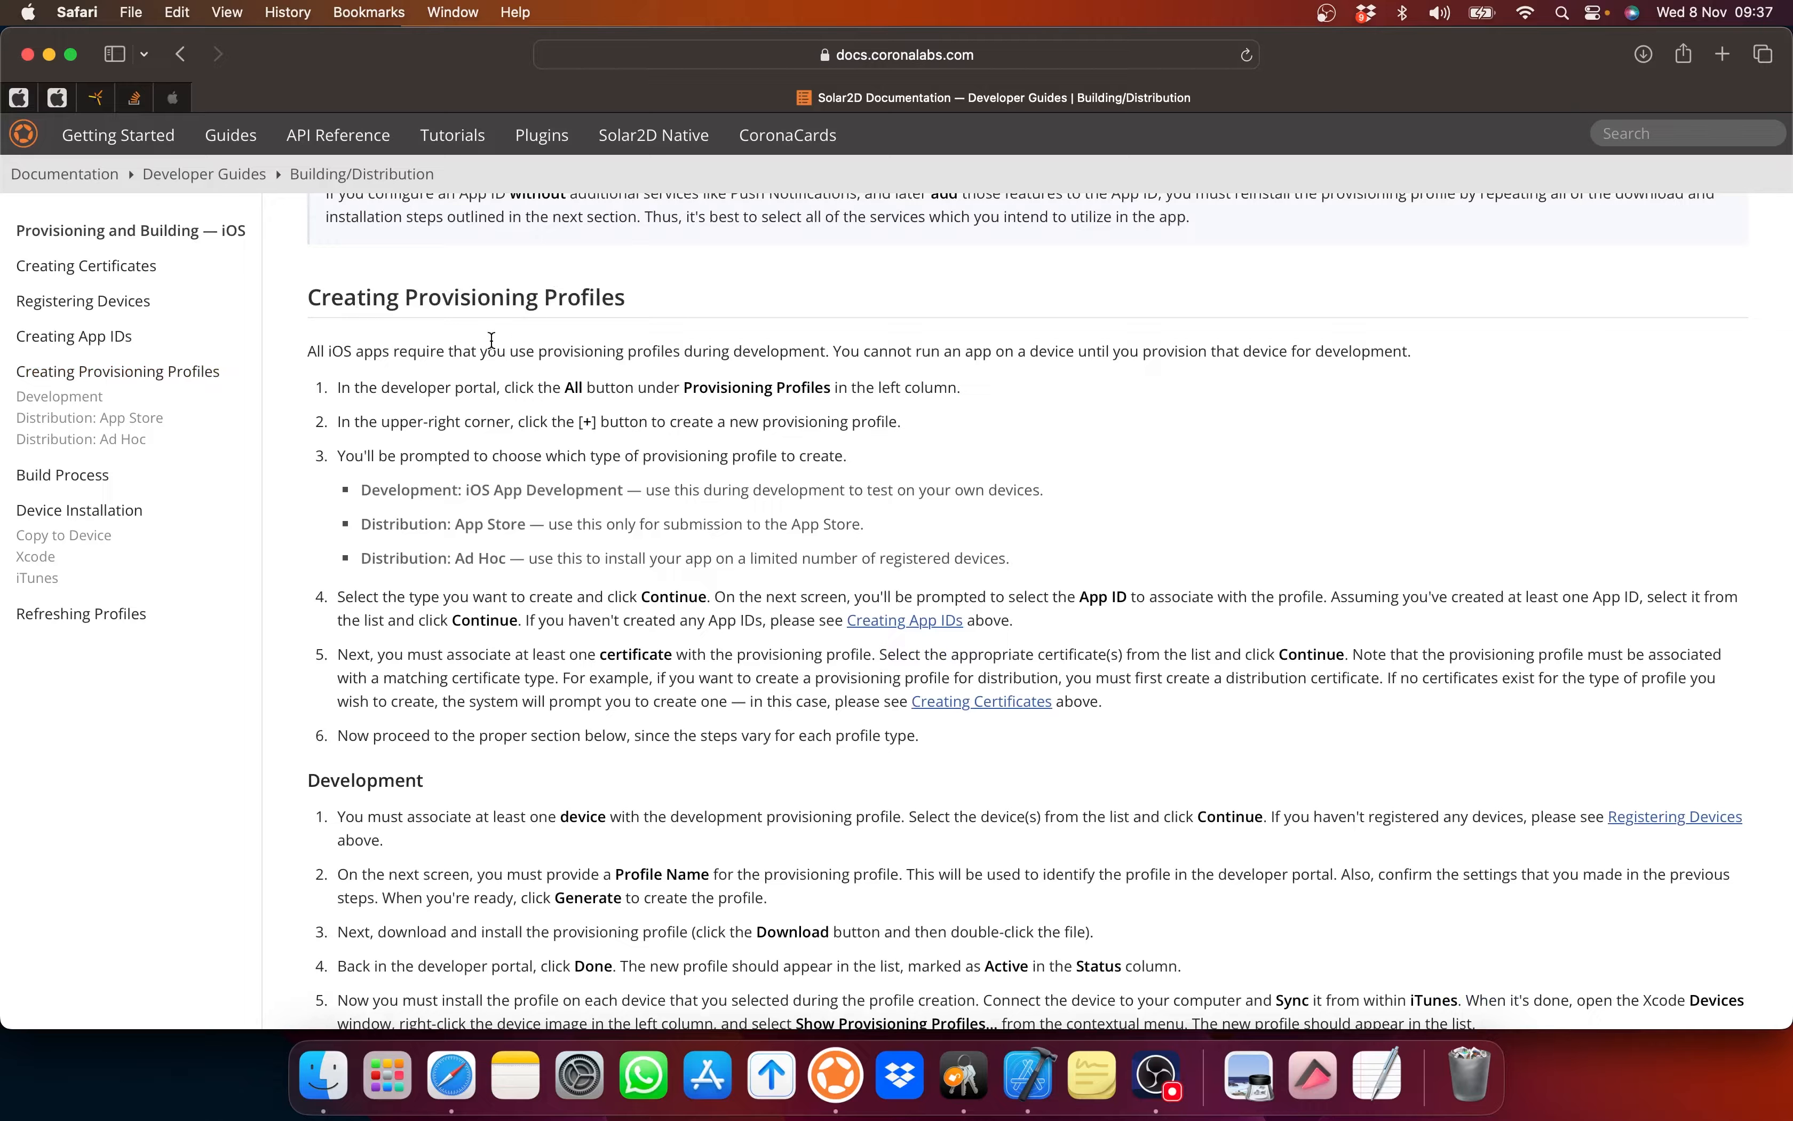
Step: Scroll the Solar2D guide to Distribution: App Store and highlight the Active status note
scroll(522, 549, down, 2)
scroll(521, 551, down, 10)
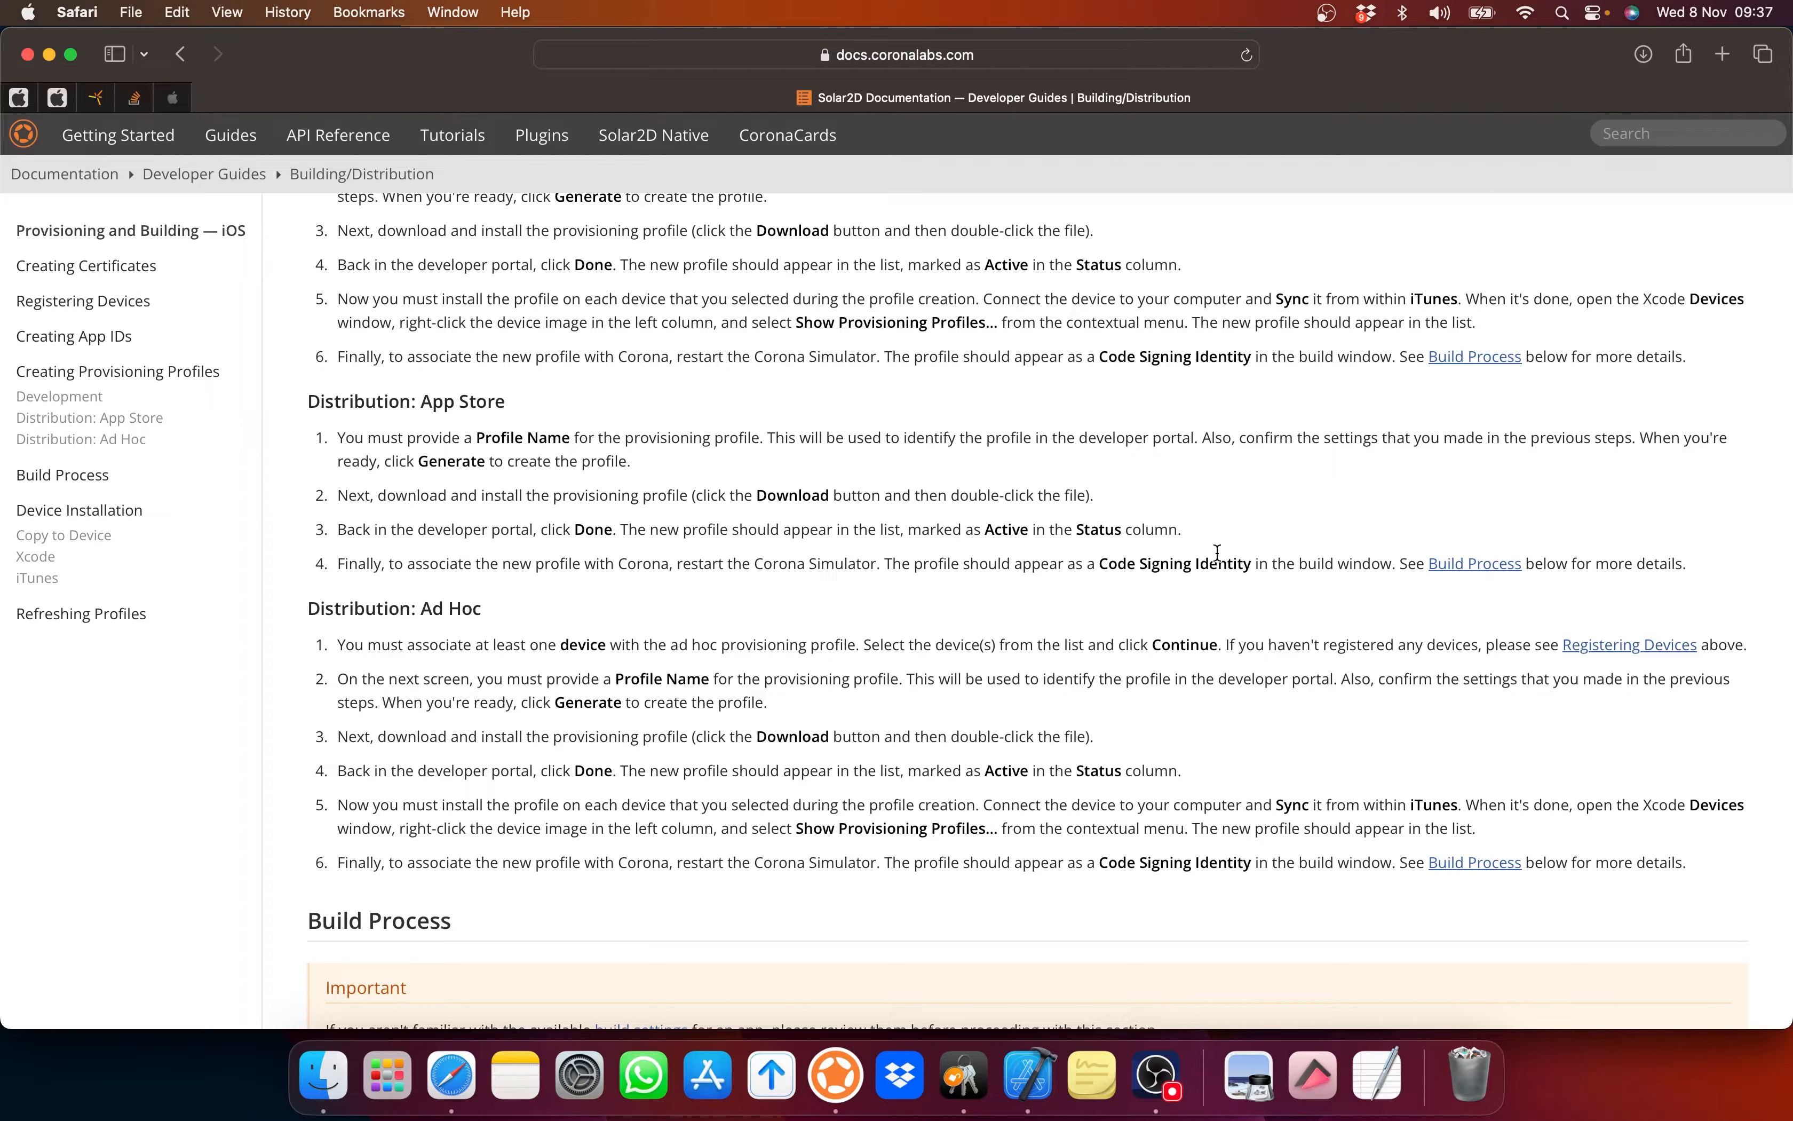
drag(986, 529, 1185, 535)
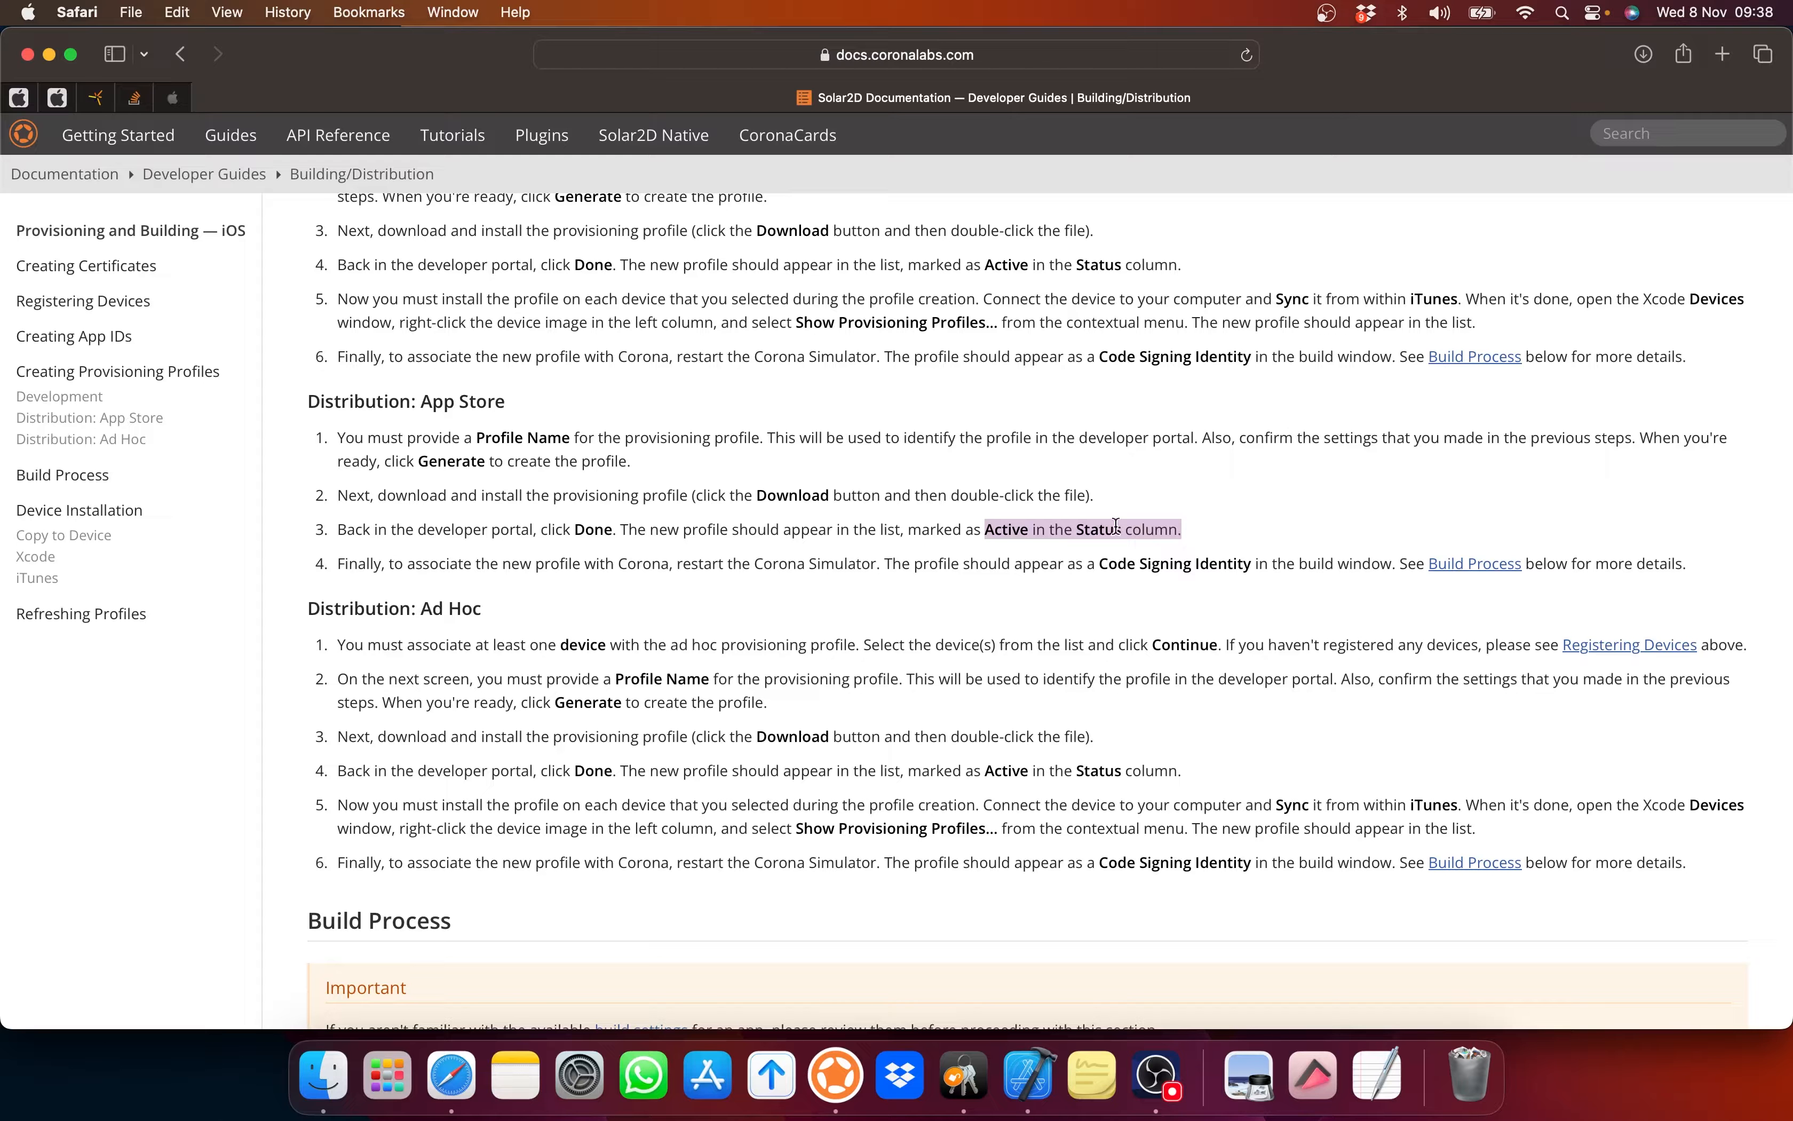
Step: Open the StarShipExplorer profile from All Profiles to confirm it is Active
click(19, 98)
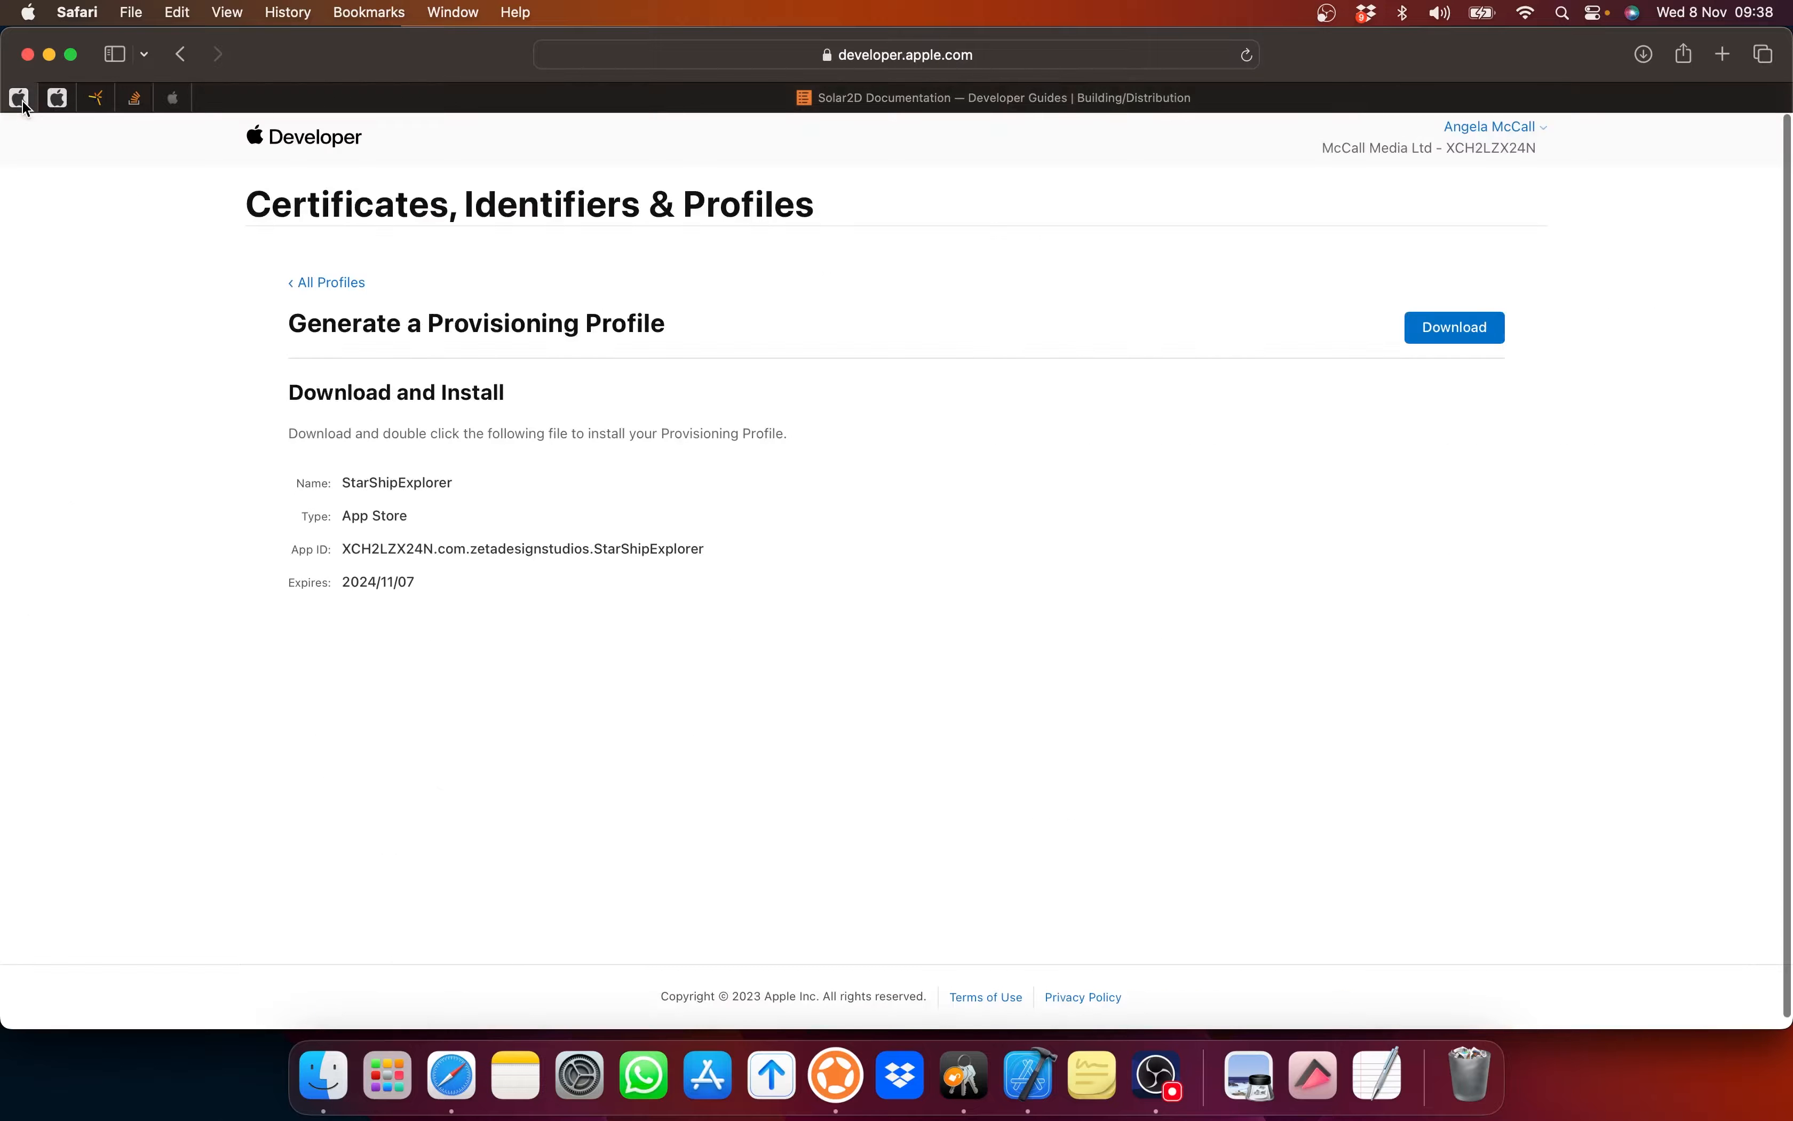
click(305, 284)
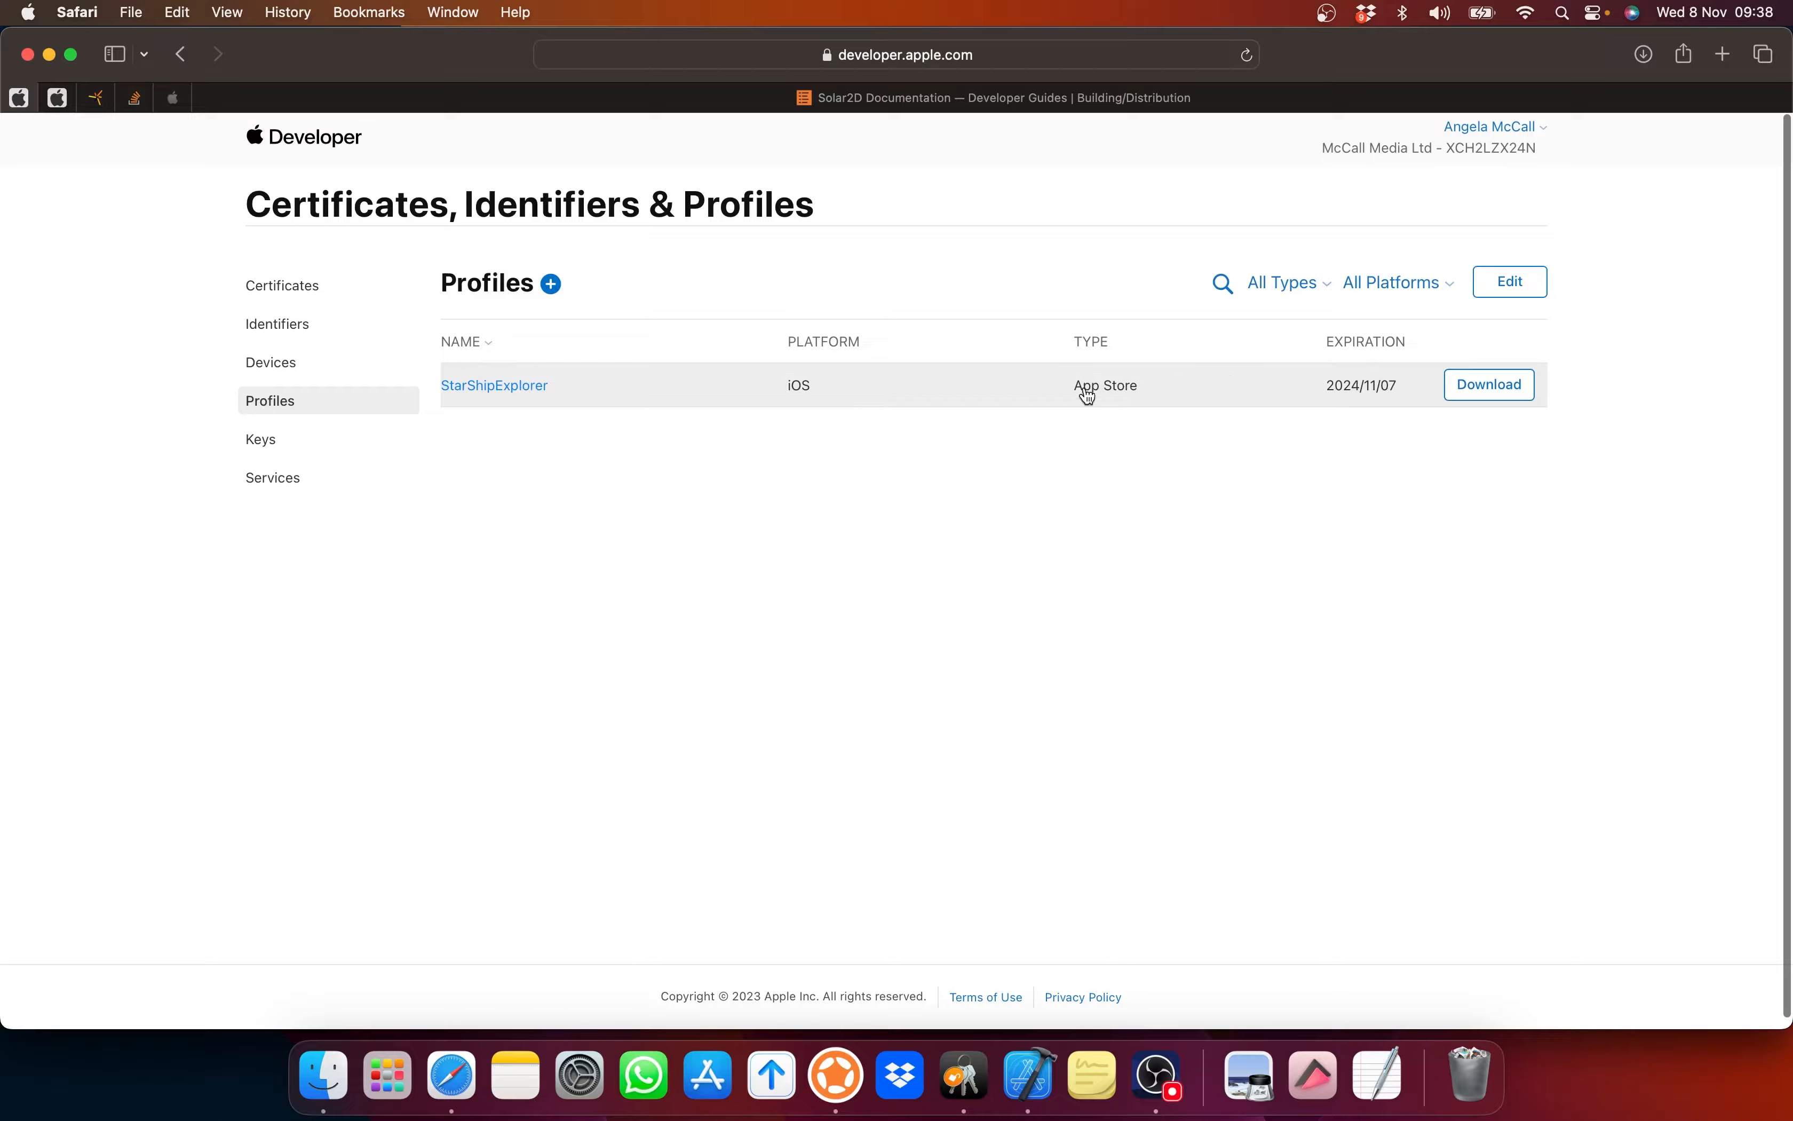
click(904, 391)
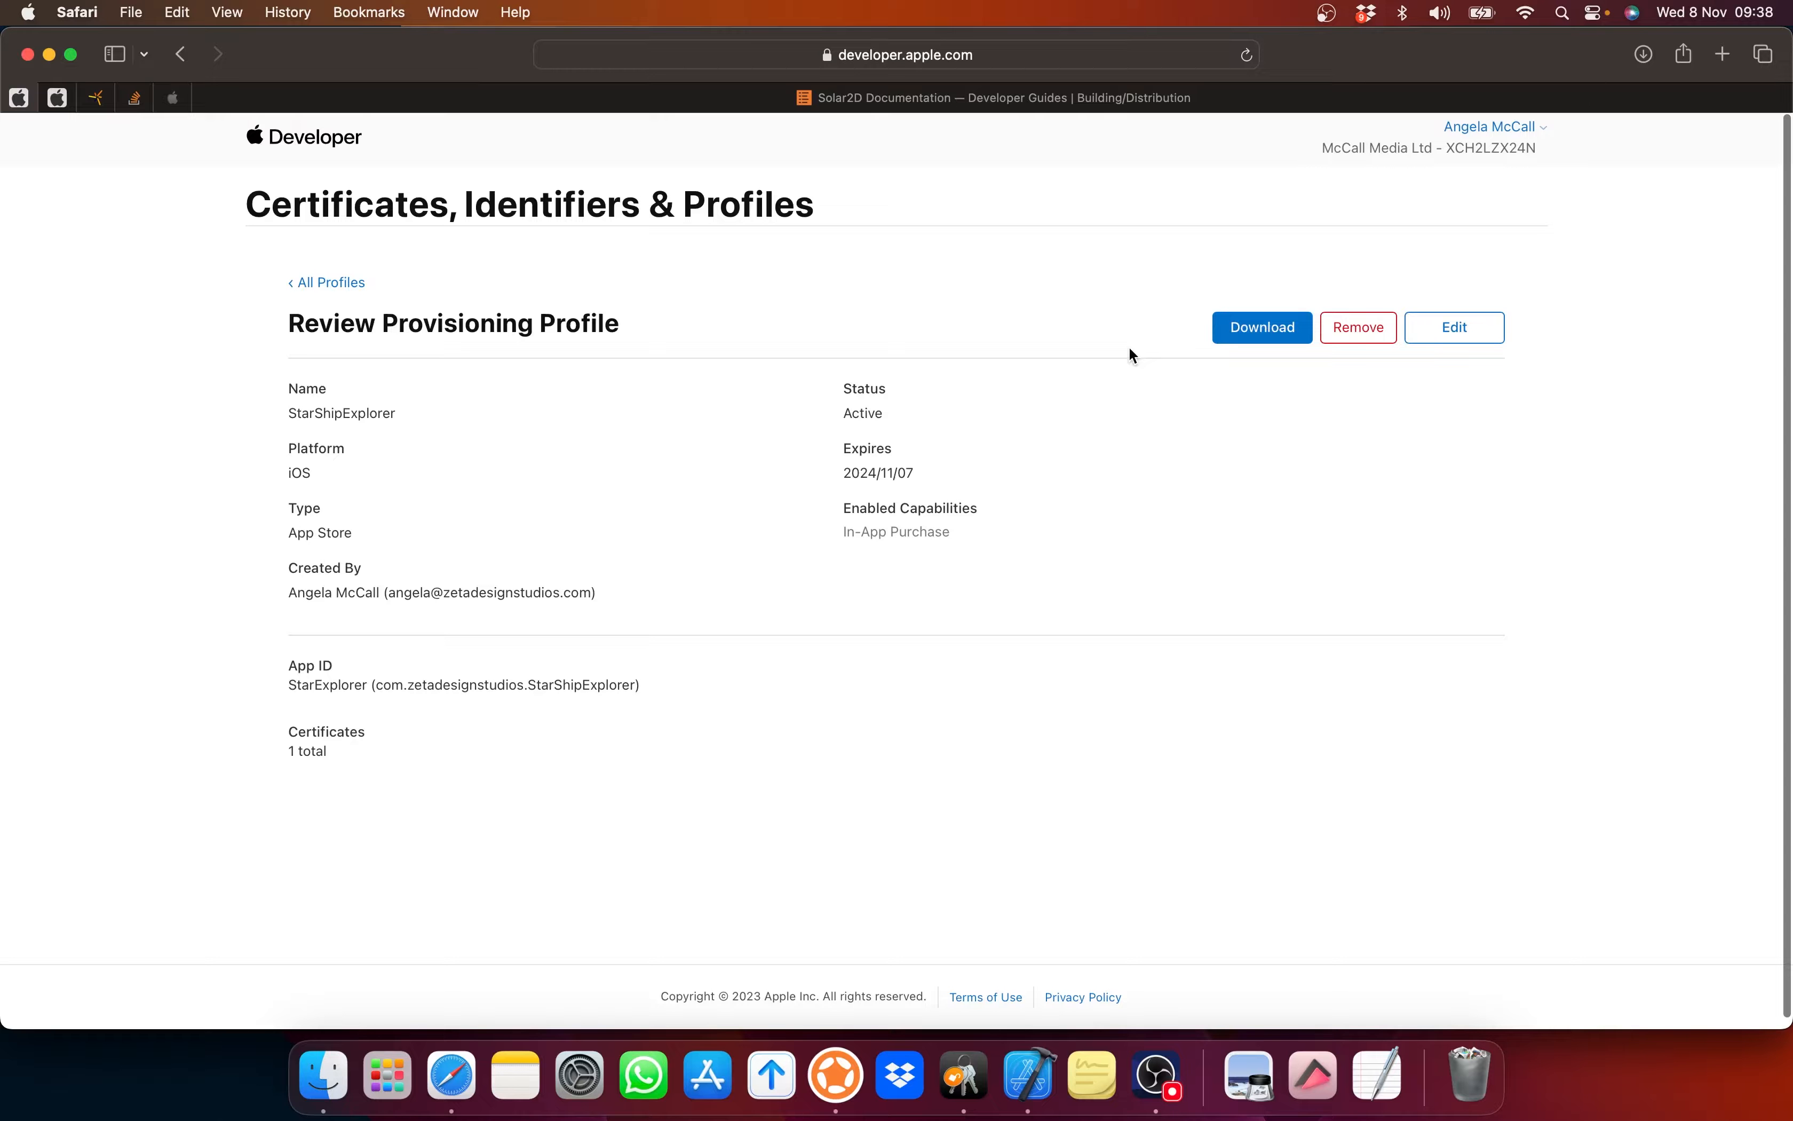
Step: Quit Corona Simulator from the Dock and return to the StarShipExplorer profile page
right_click(856, 1079)
click(862, 1002)
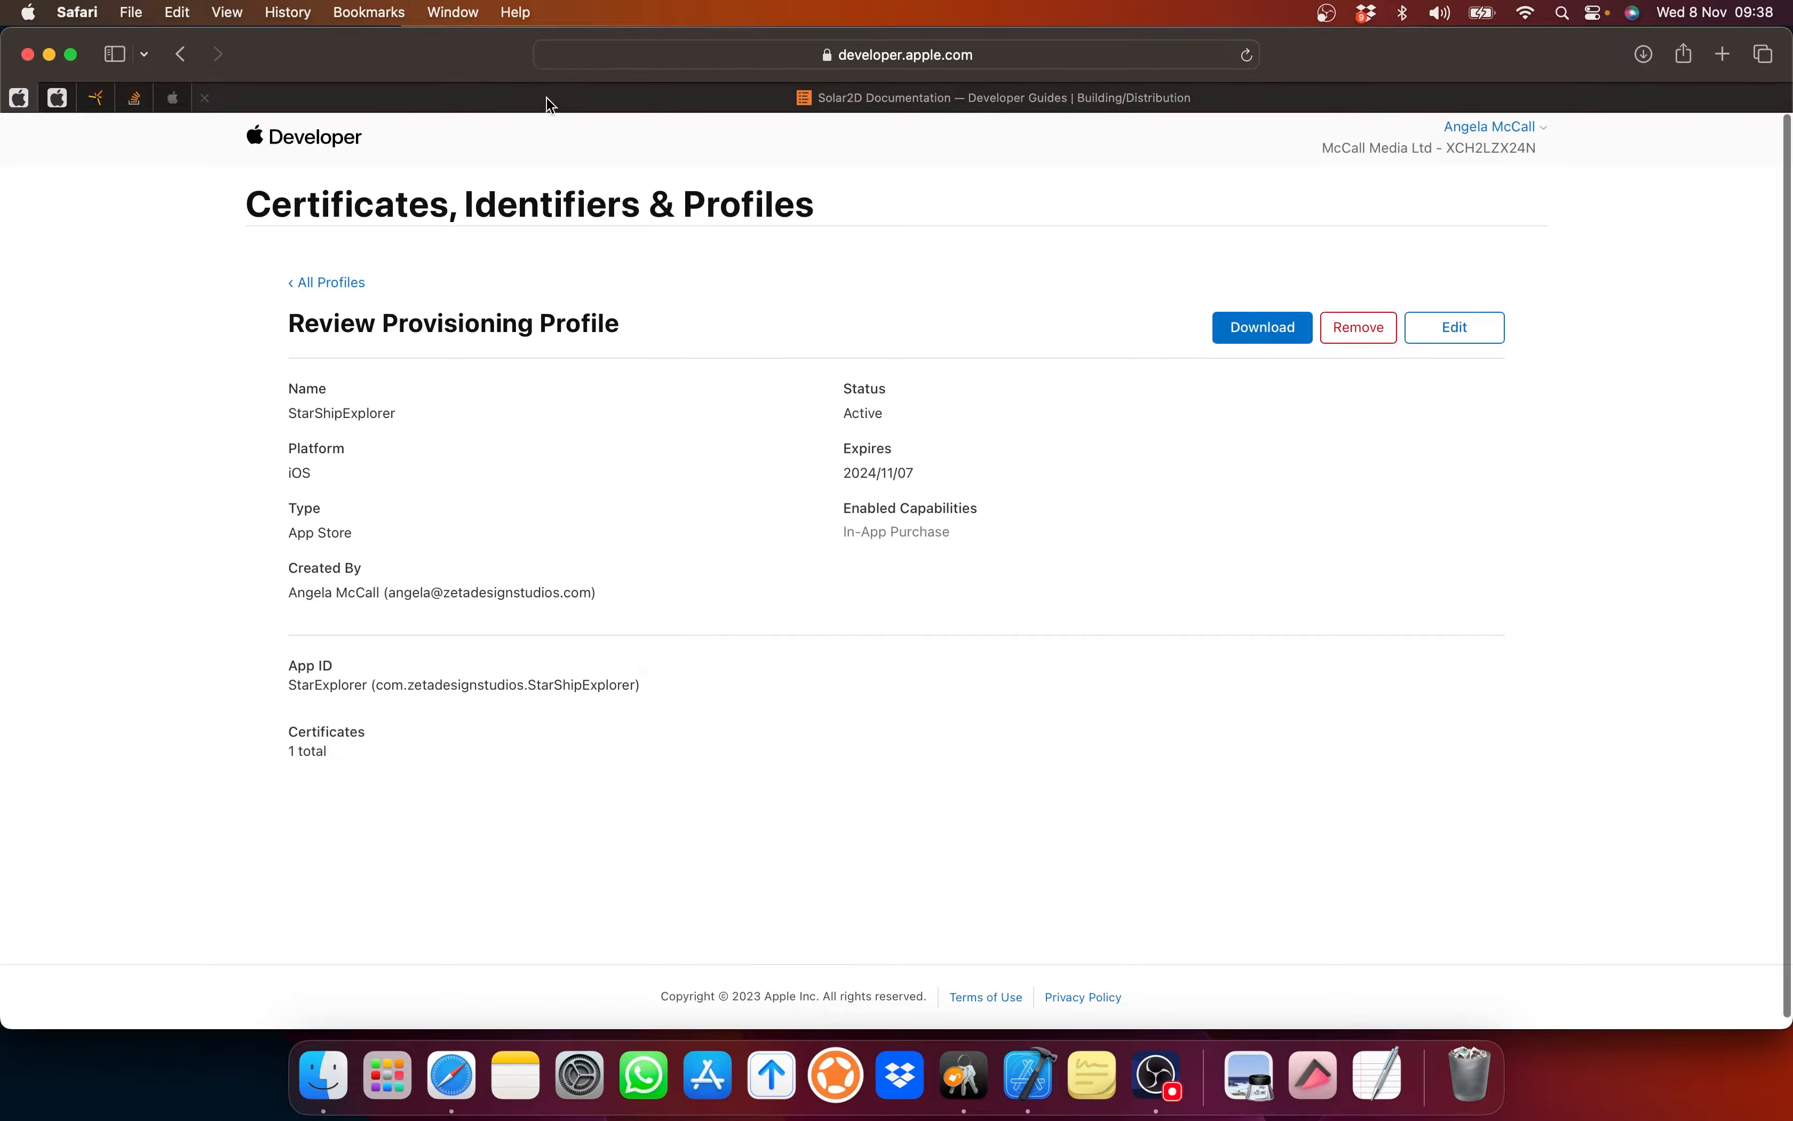
click(923, 98)
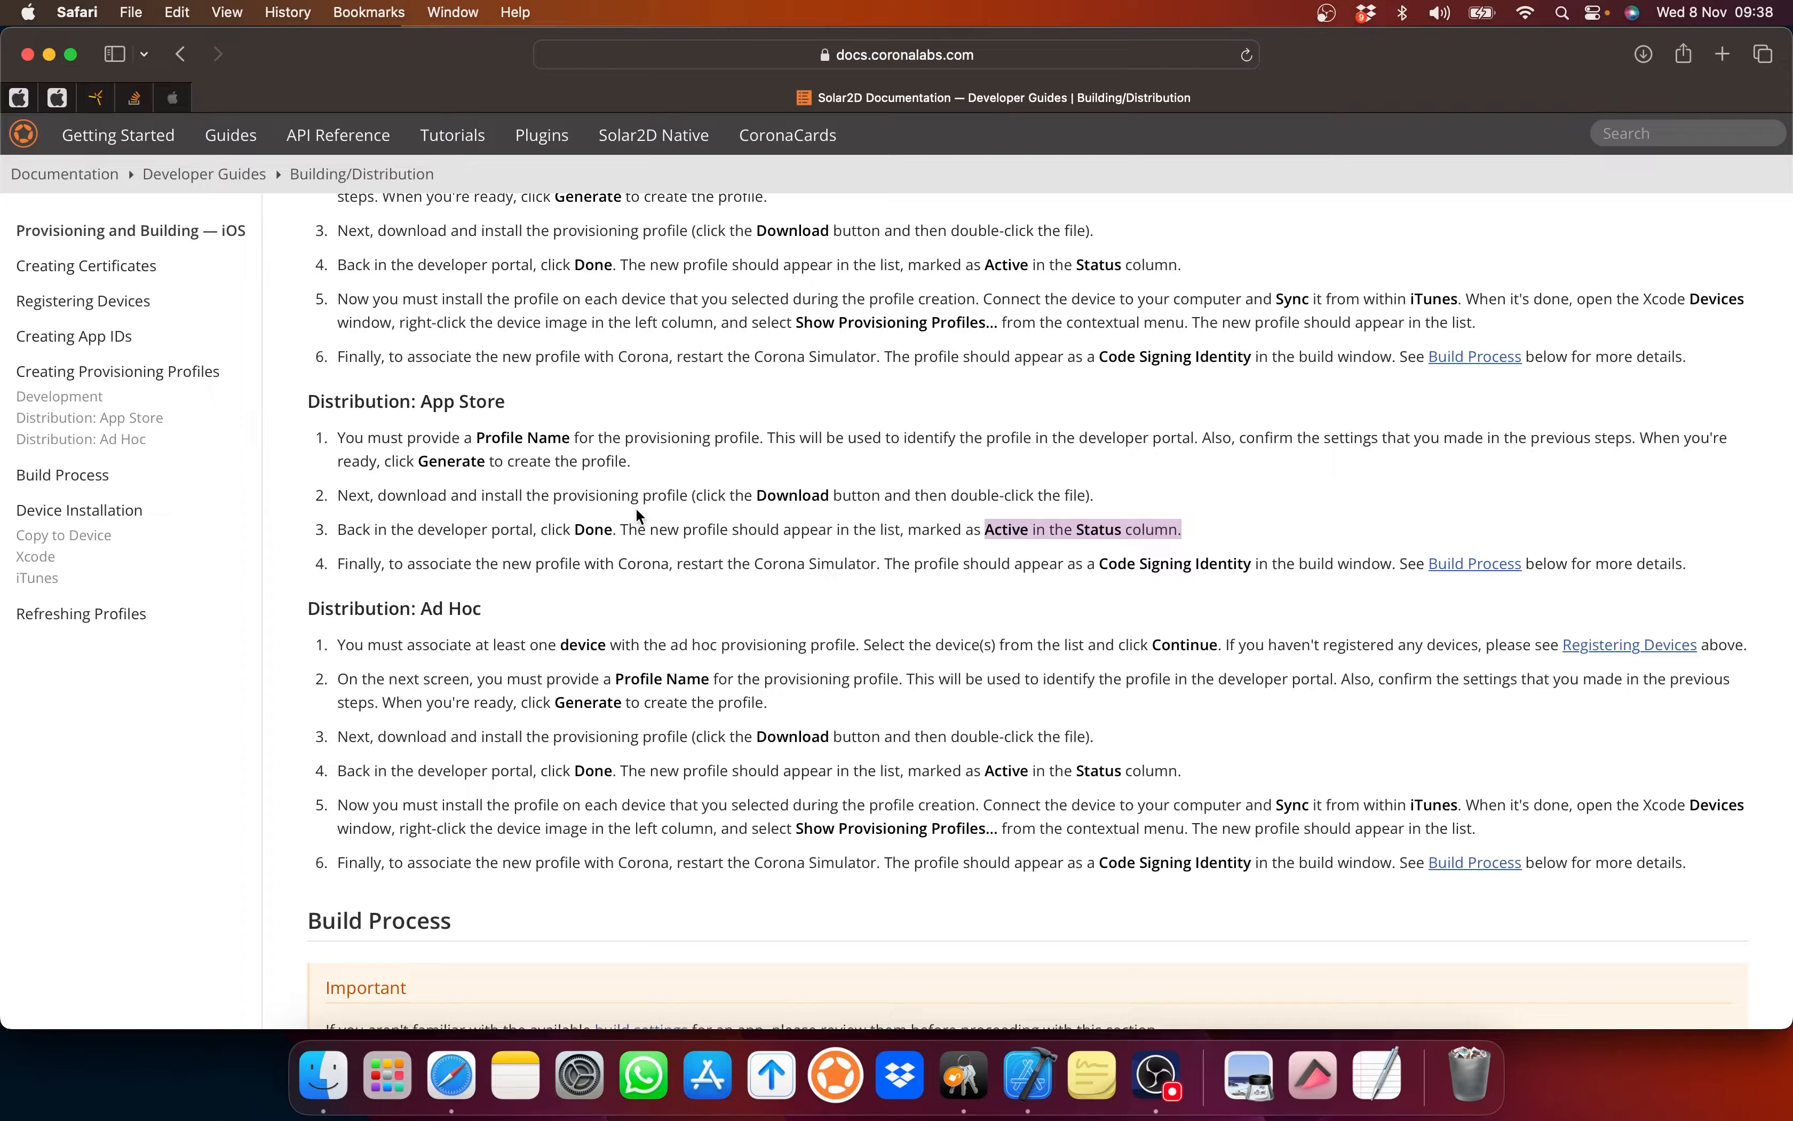
click(19, 97)
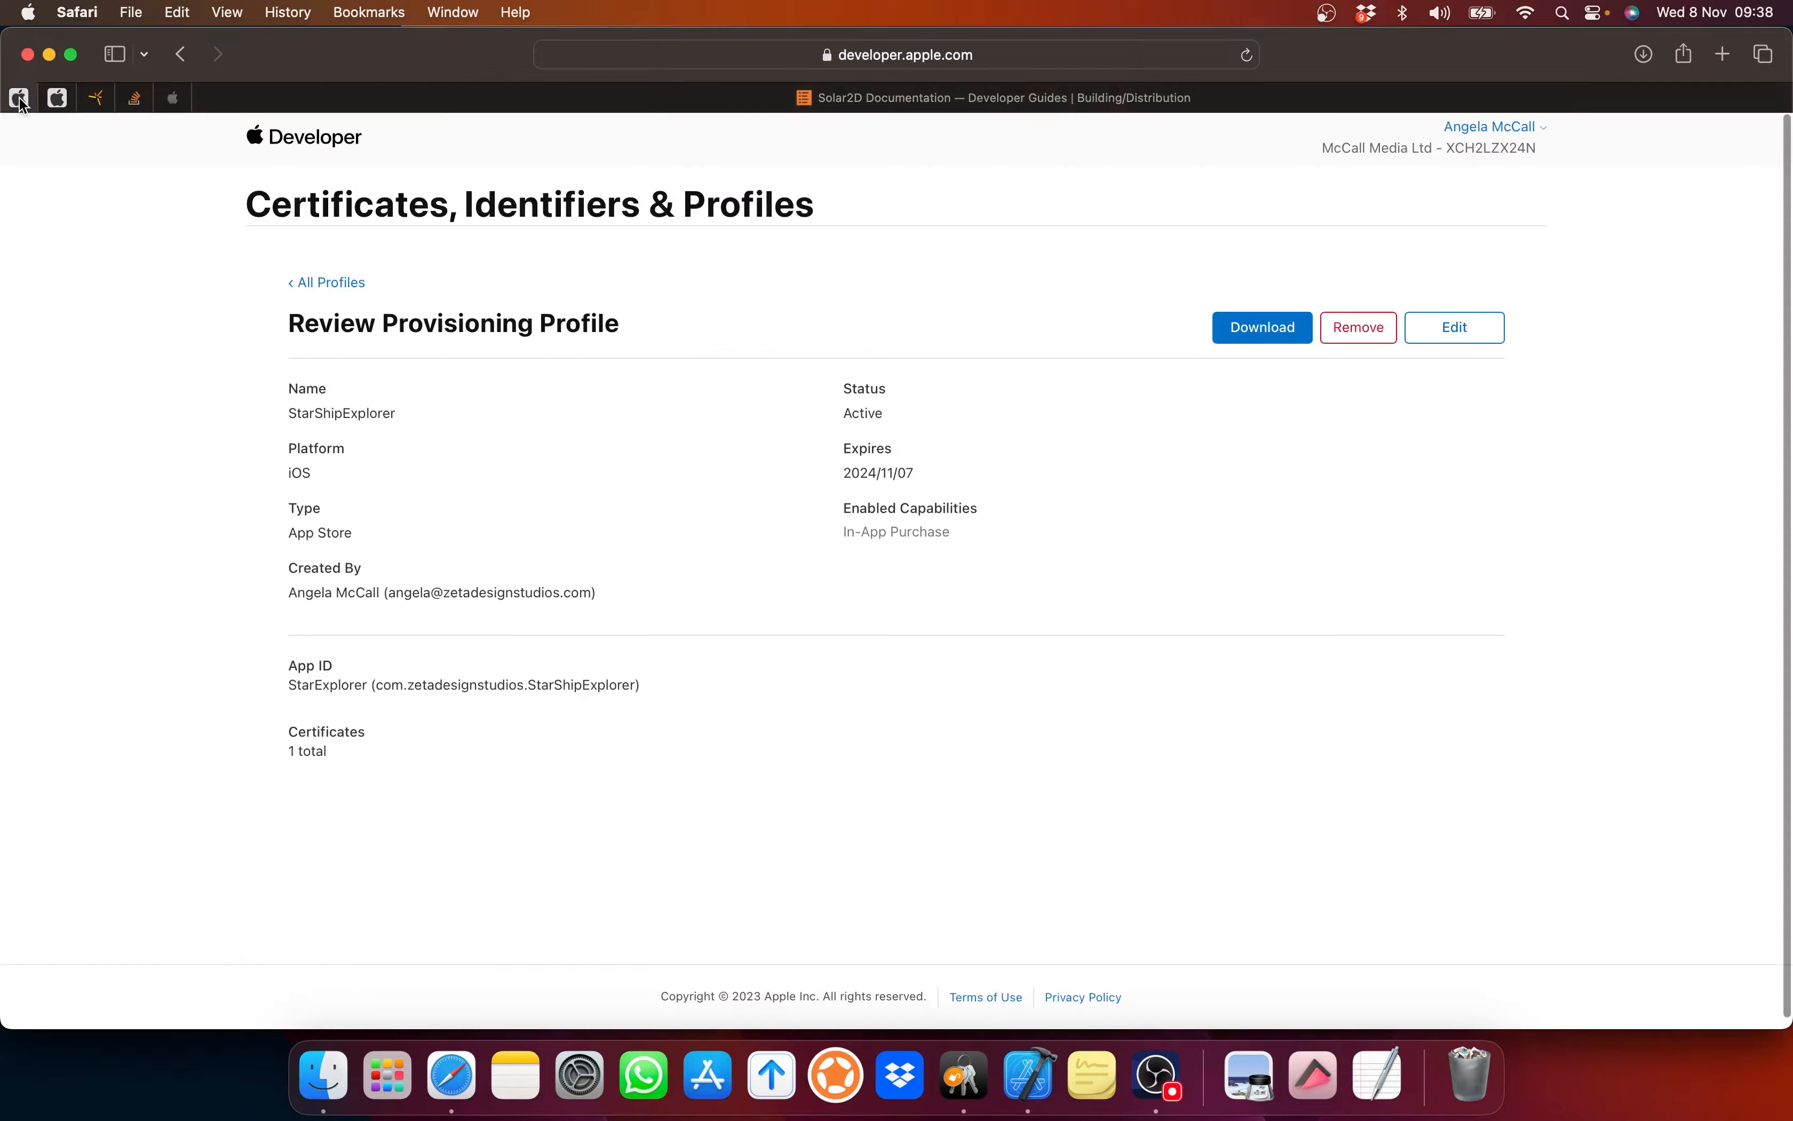
Step: Go from developer.apple.com Account to App Store Connect's Apps list and open the add menu
click(332, 137)
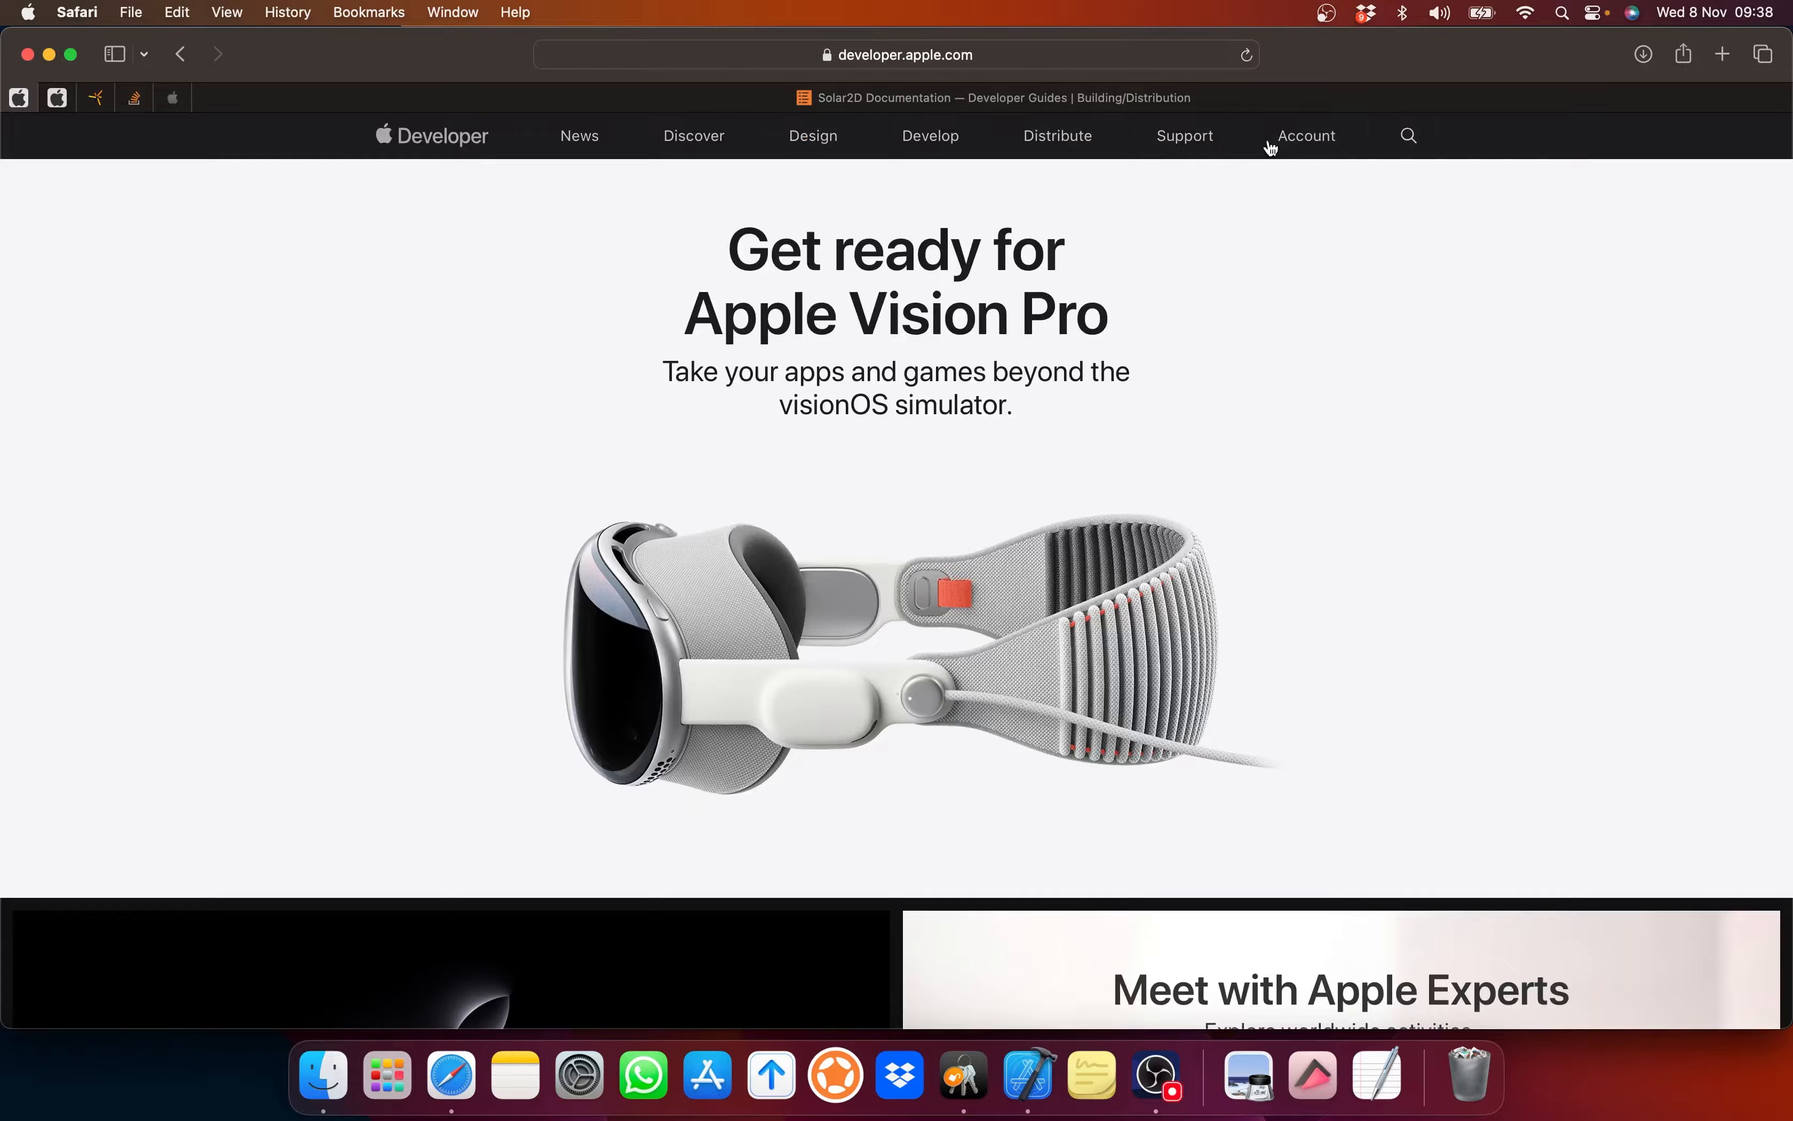
click(1296, 141)
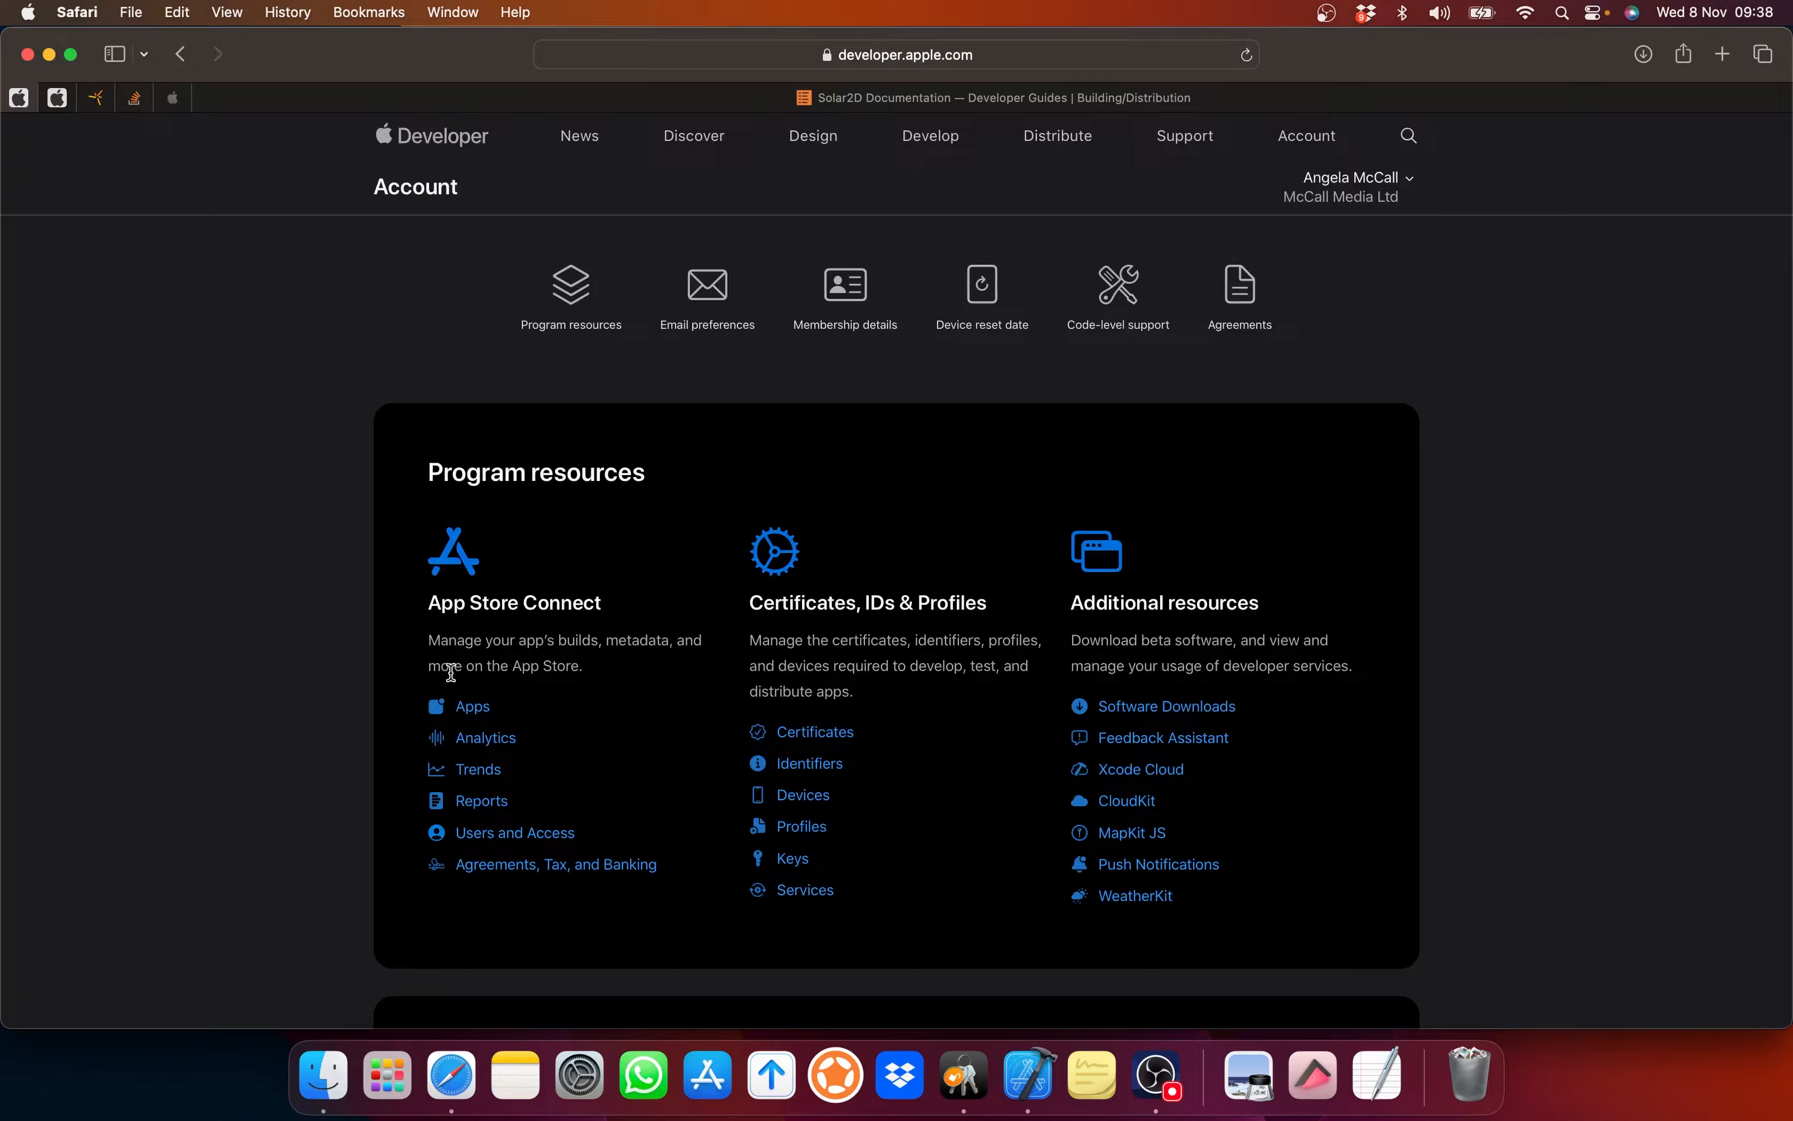
click(475, 711)
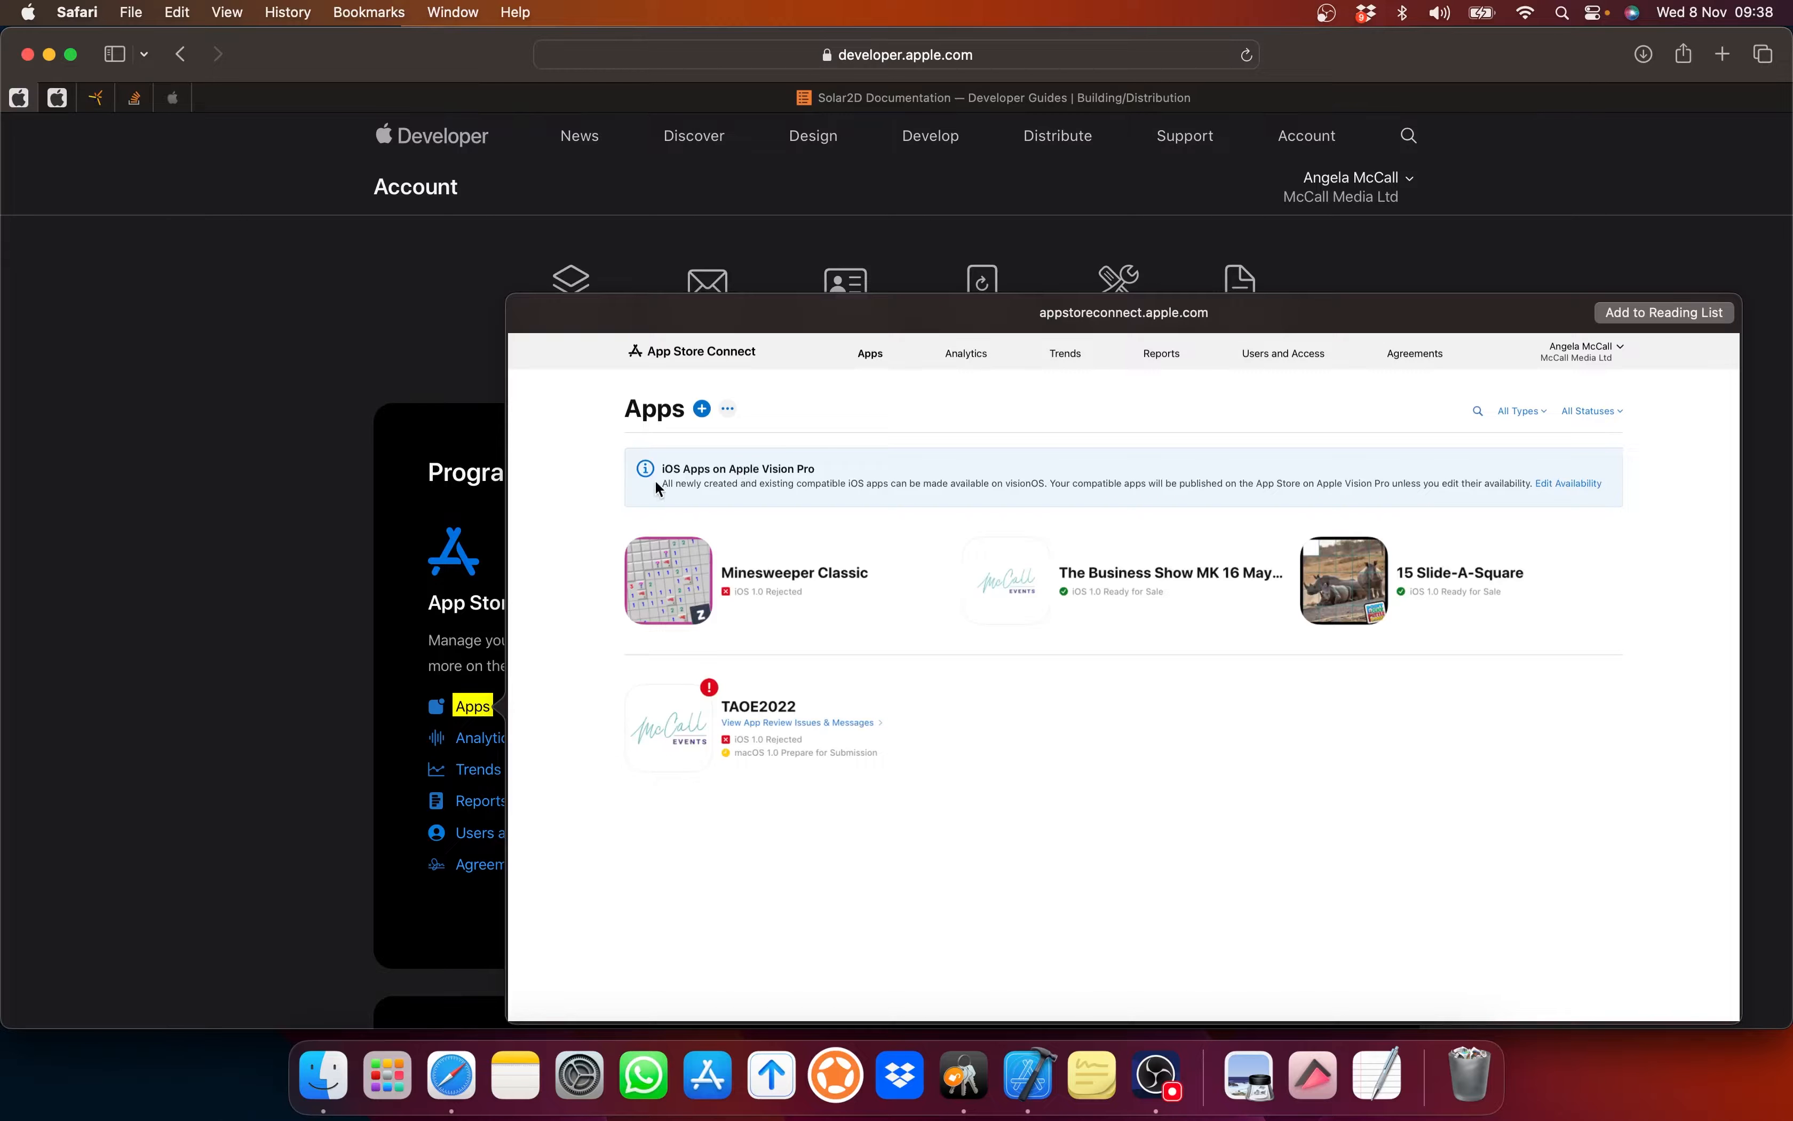
click(703, 408)
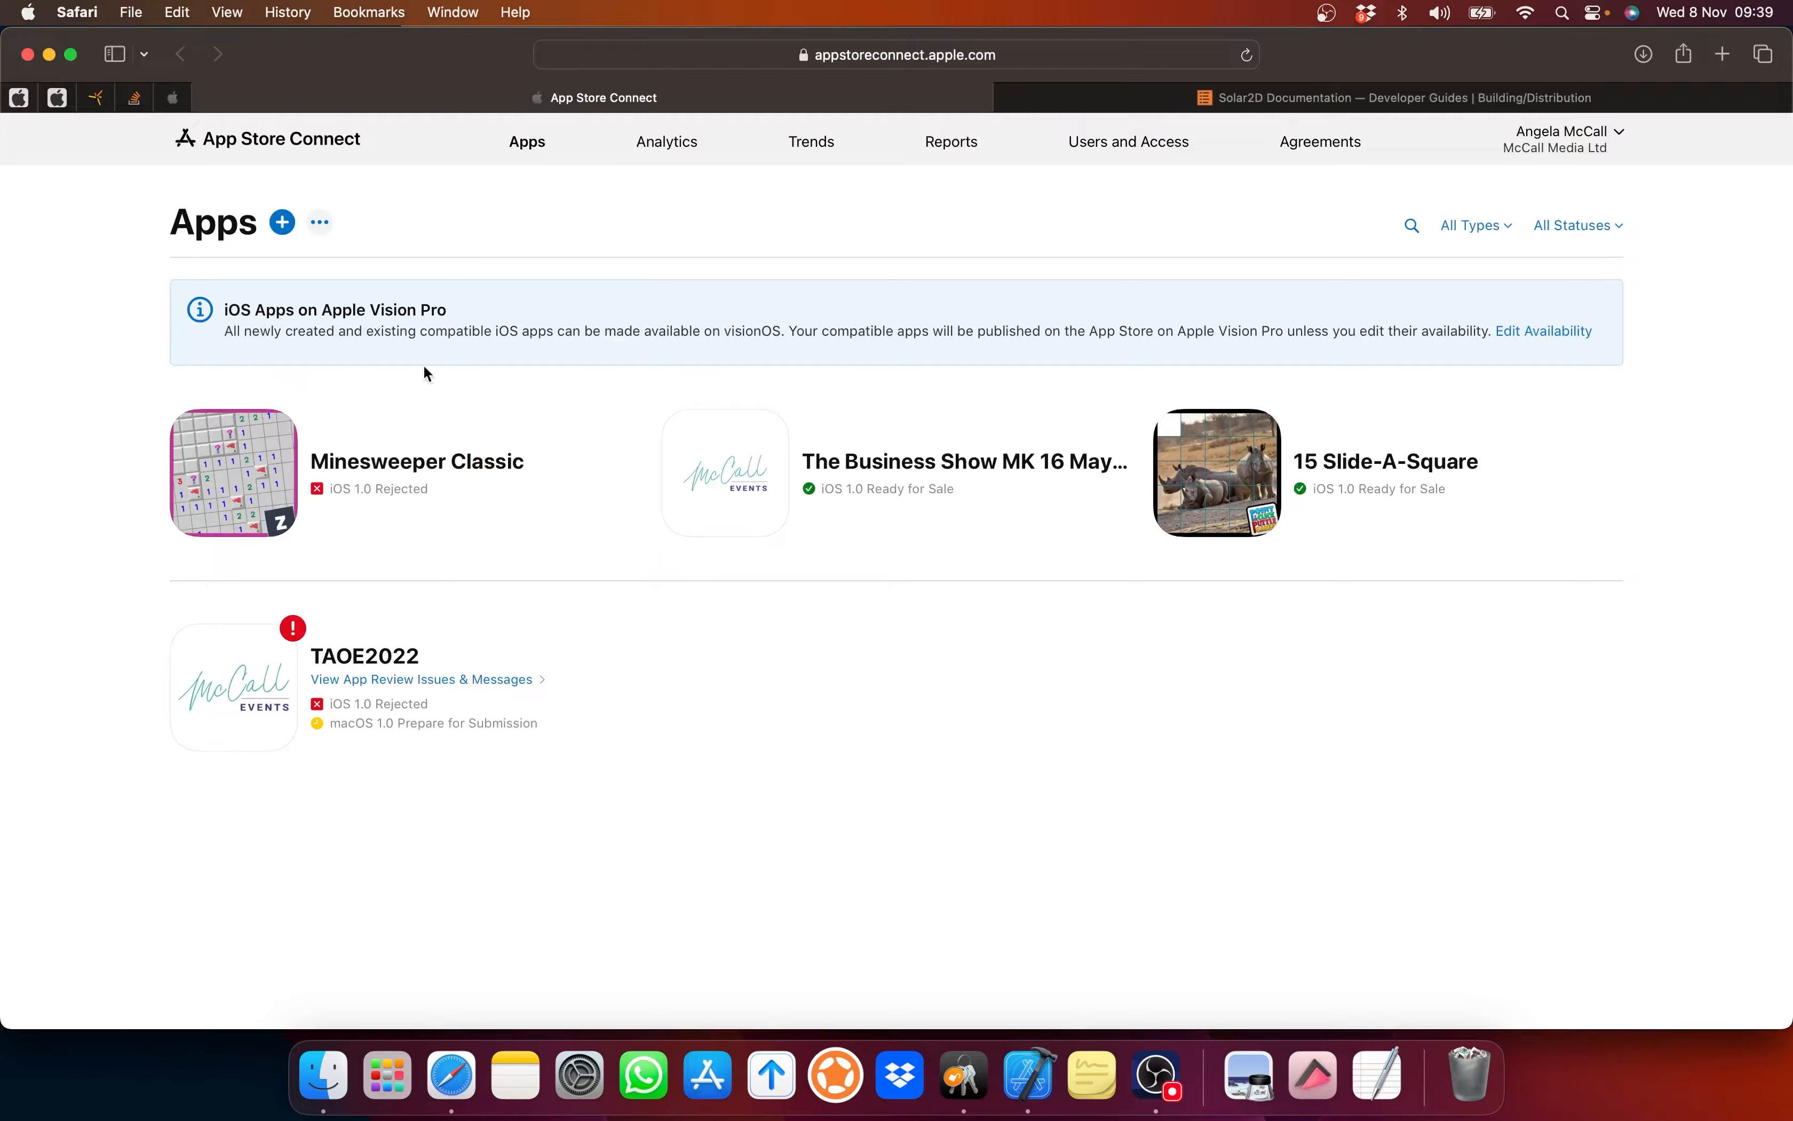
click(282, 223)
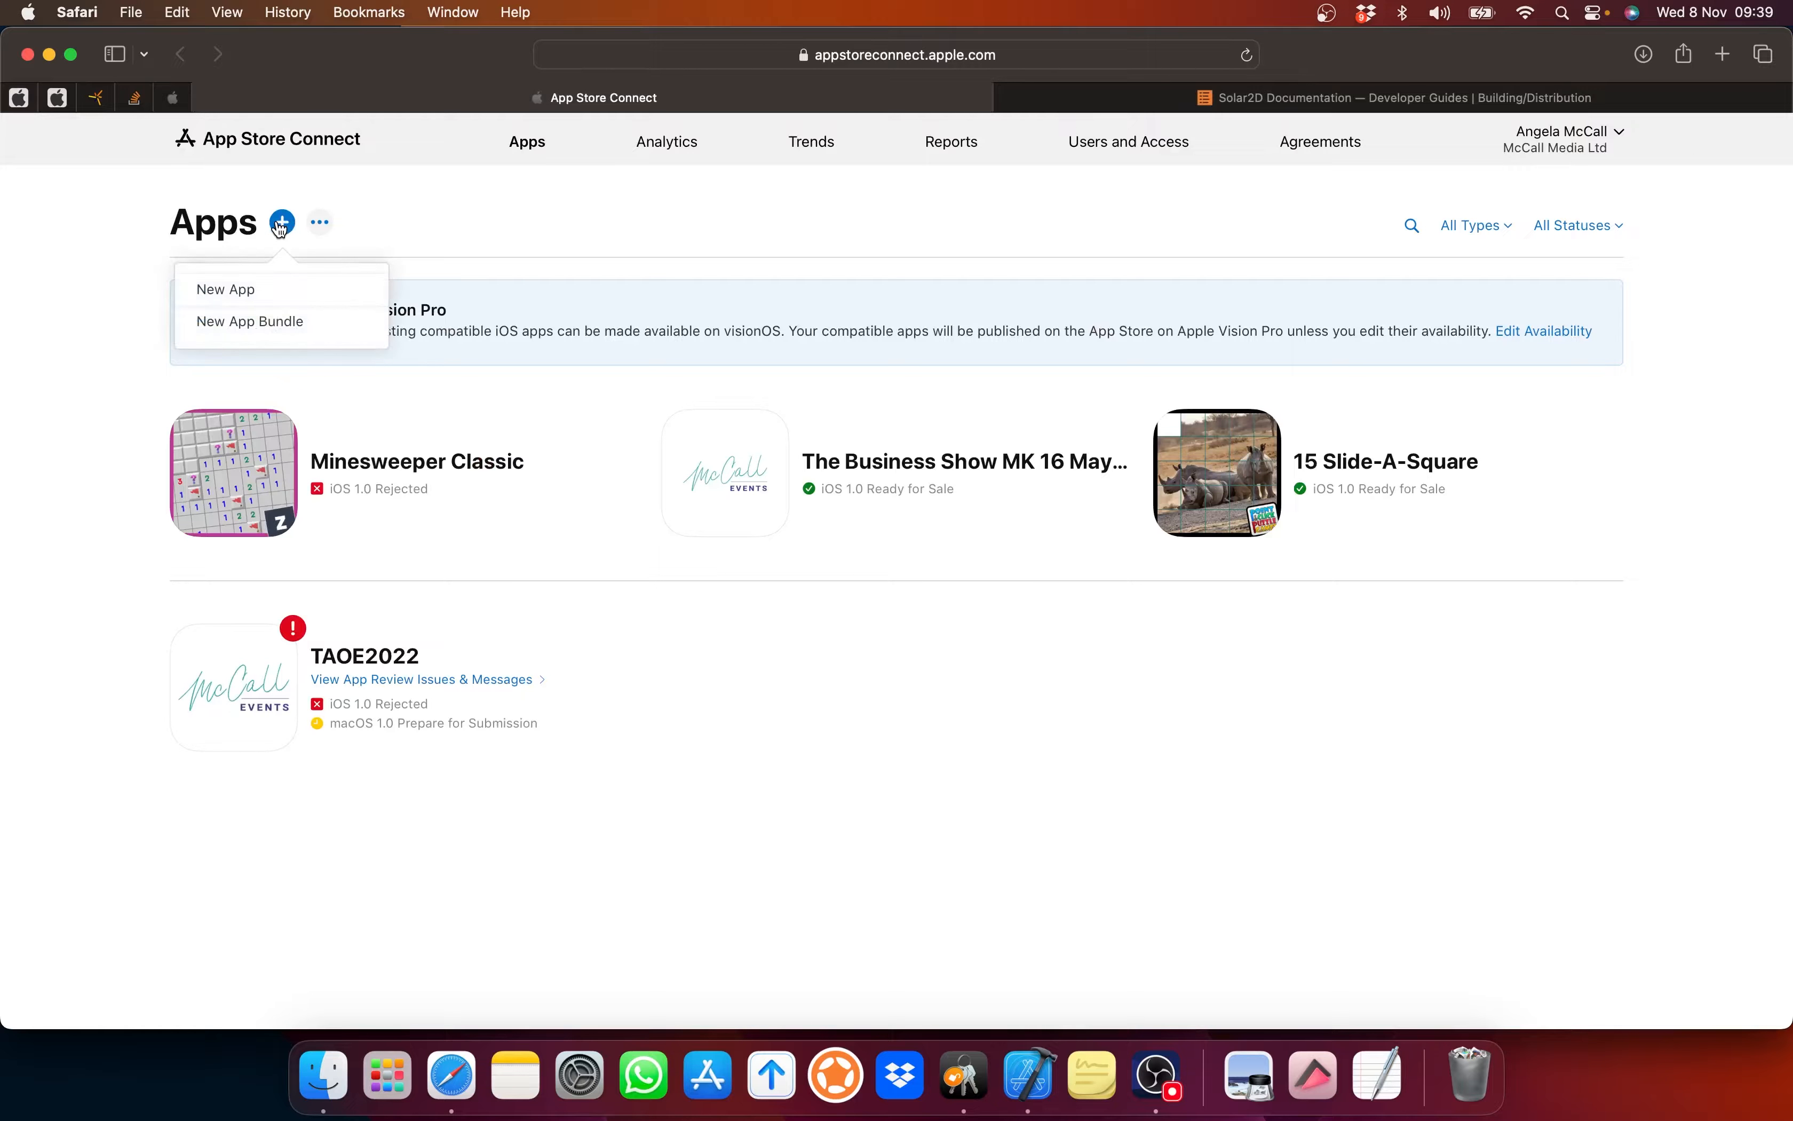
Step: Start a new iOS app named Star Ship Explorer in English (U.K.) with the StarExplorer bundle ID
click(232, 299)
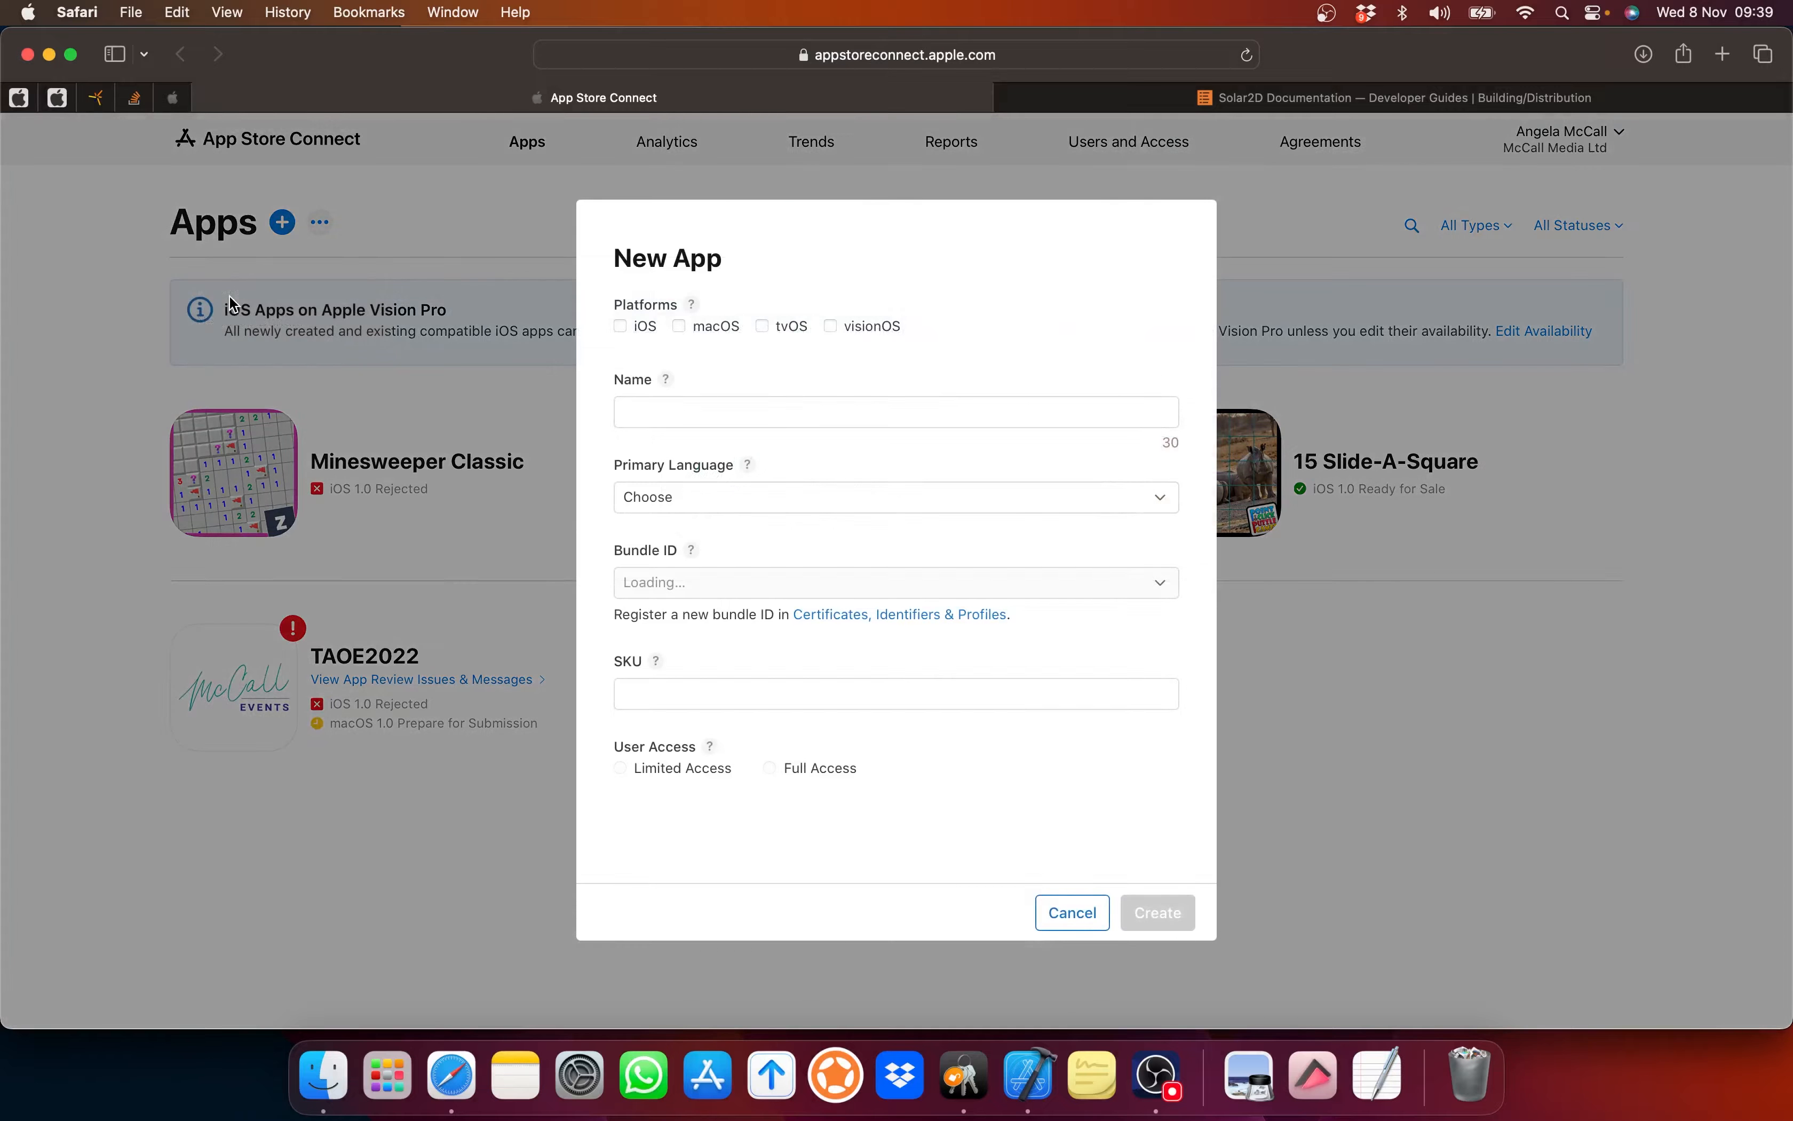
click(621, 326)
click(641, 410)
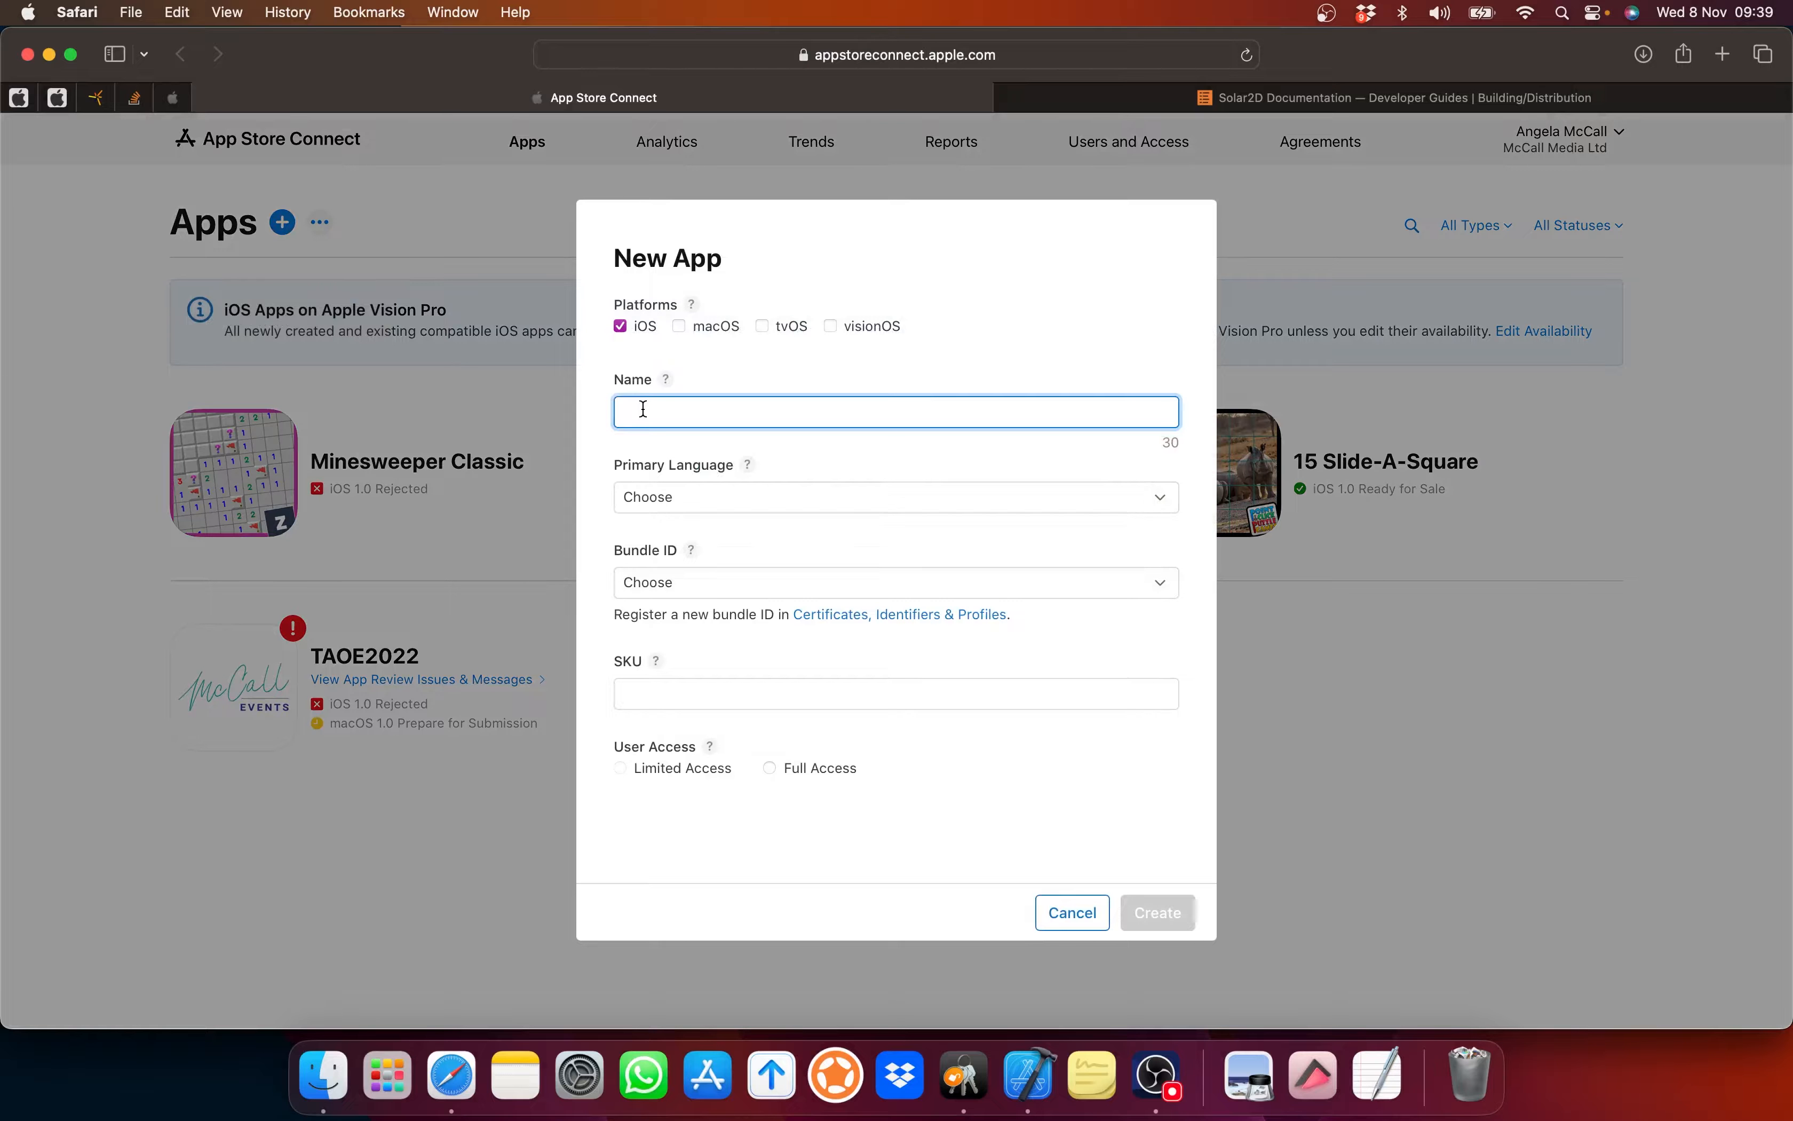
text(Star Ship Explorer)
click(657, 498)
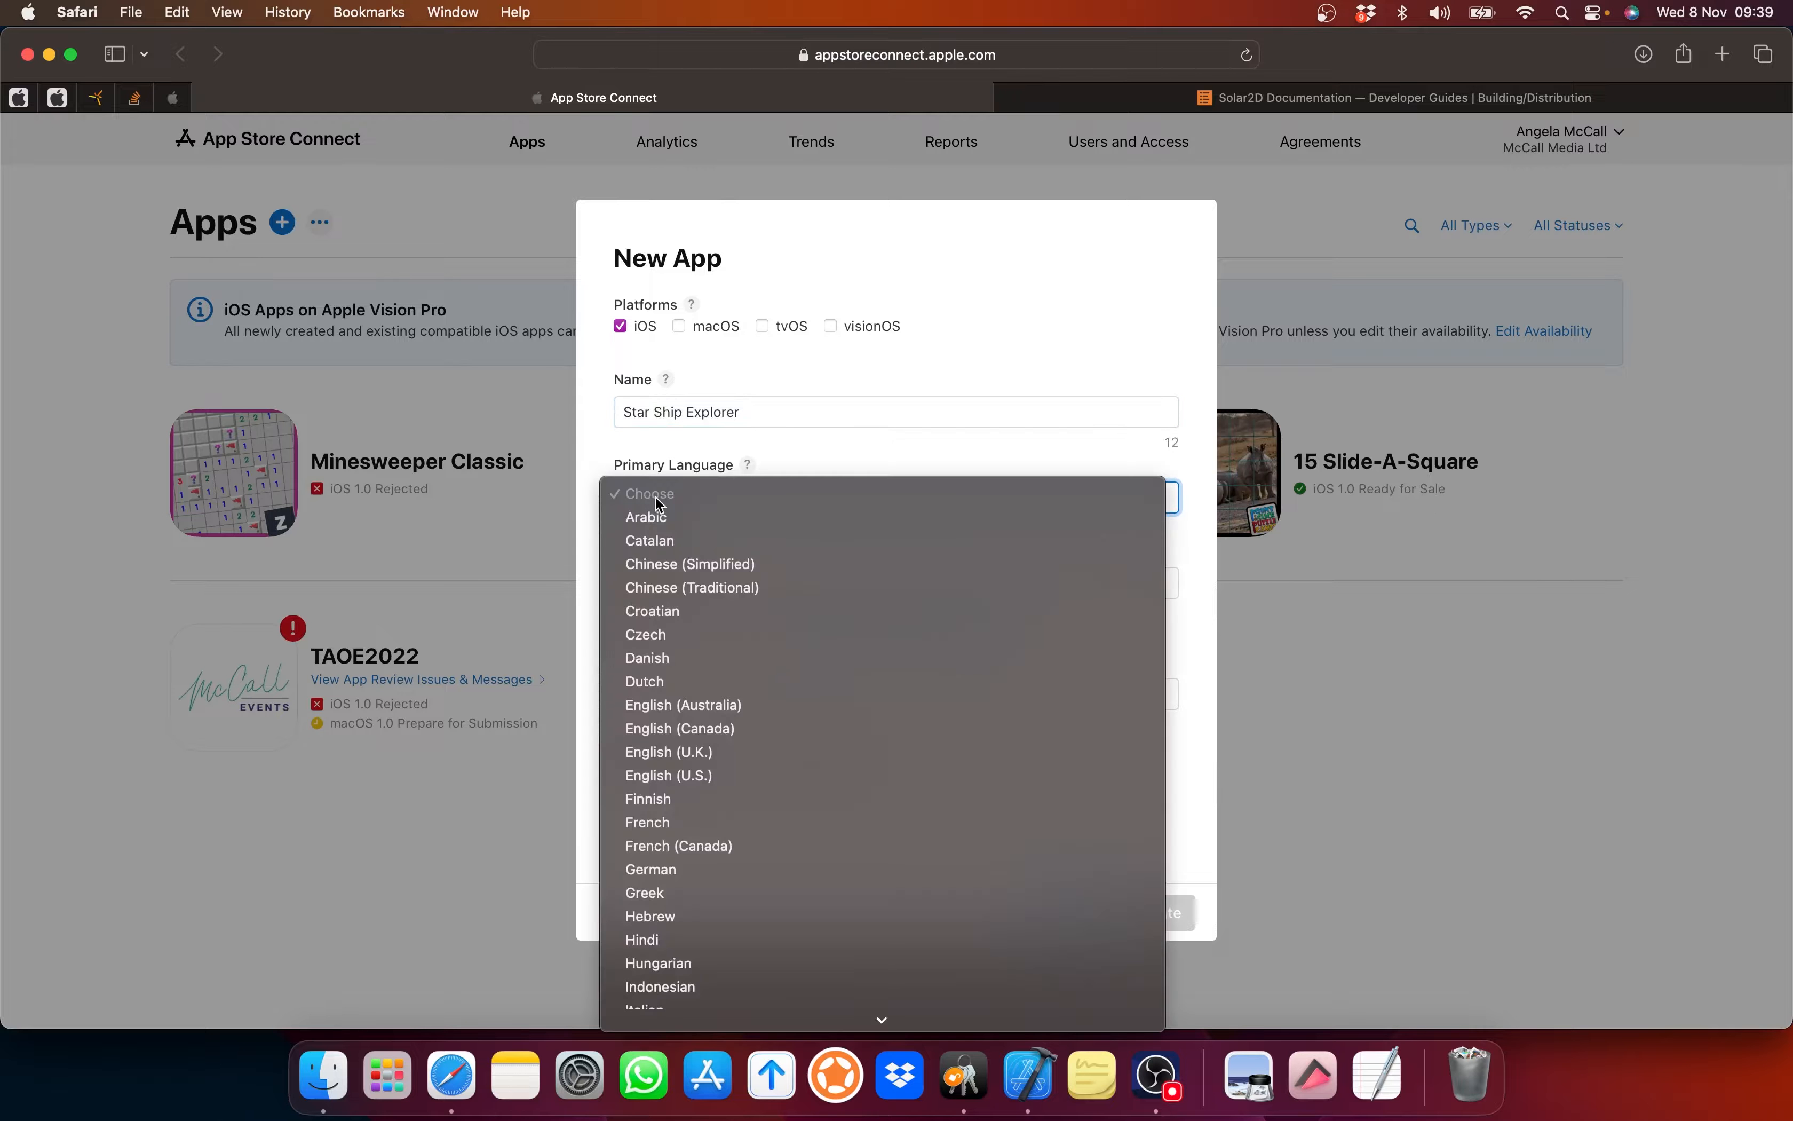
click(685, 751)
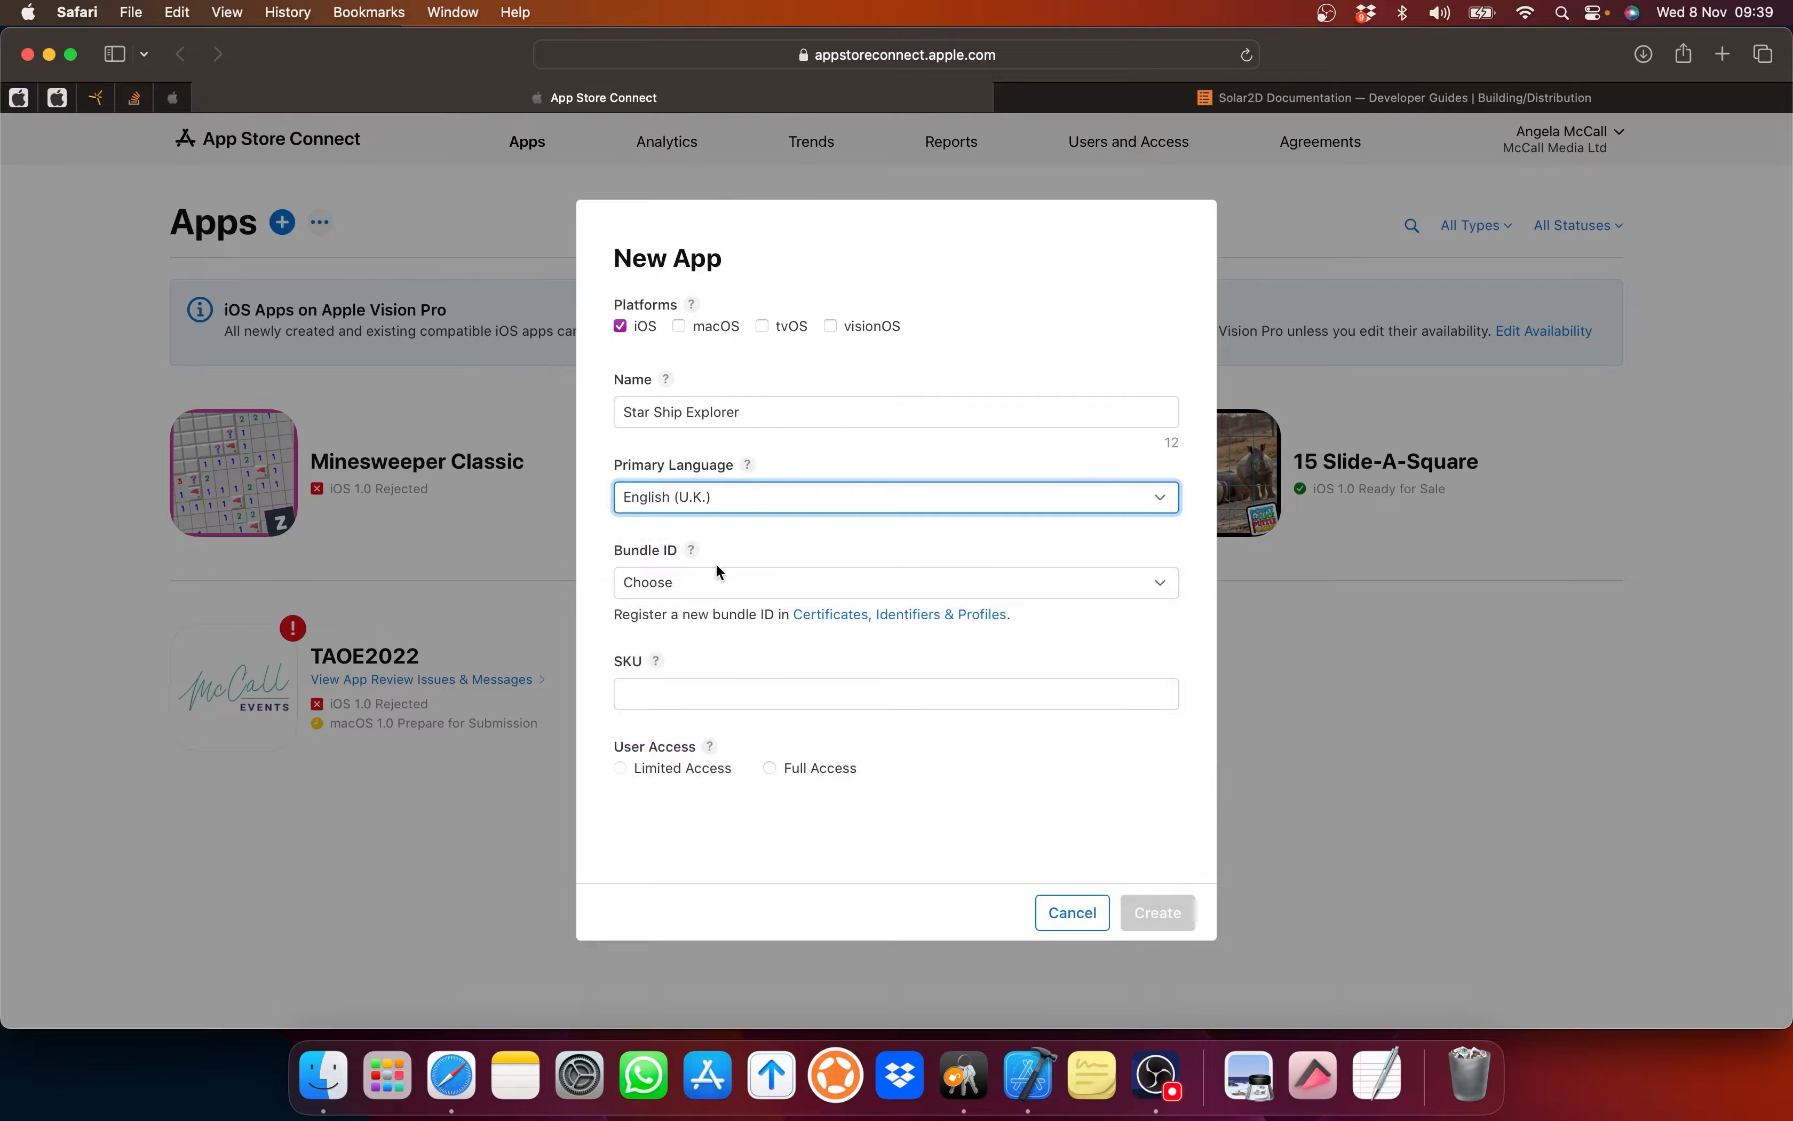
click(700, 583)
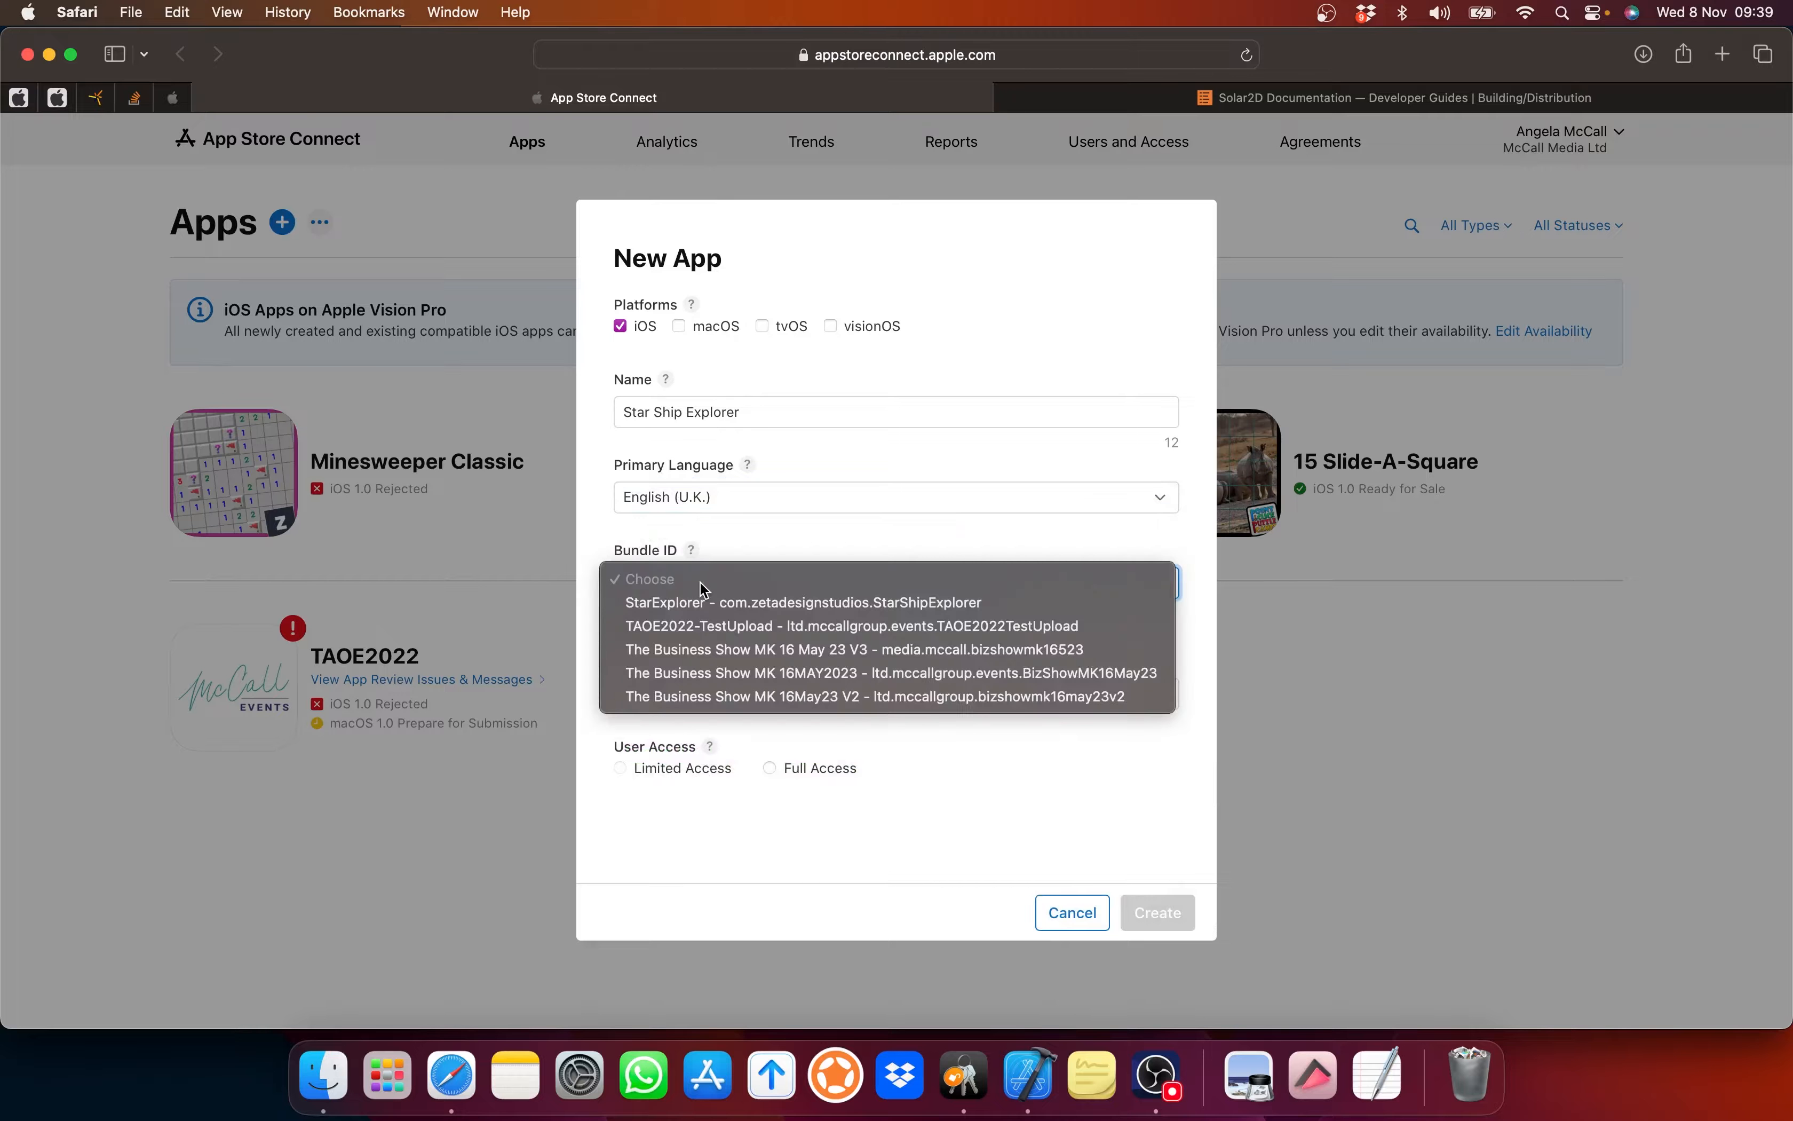
click(673, 604)
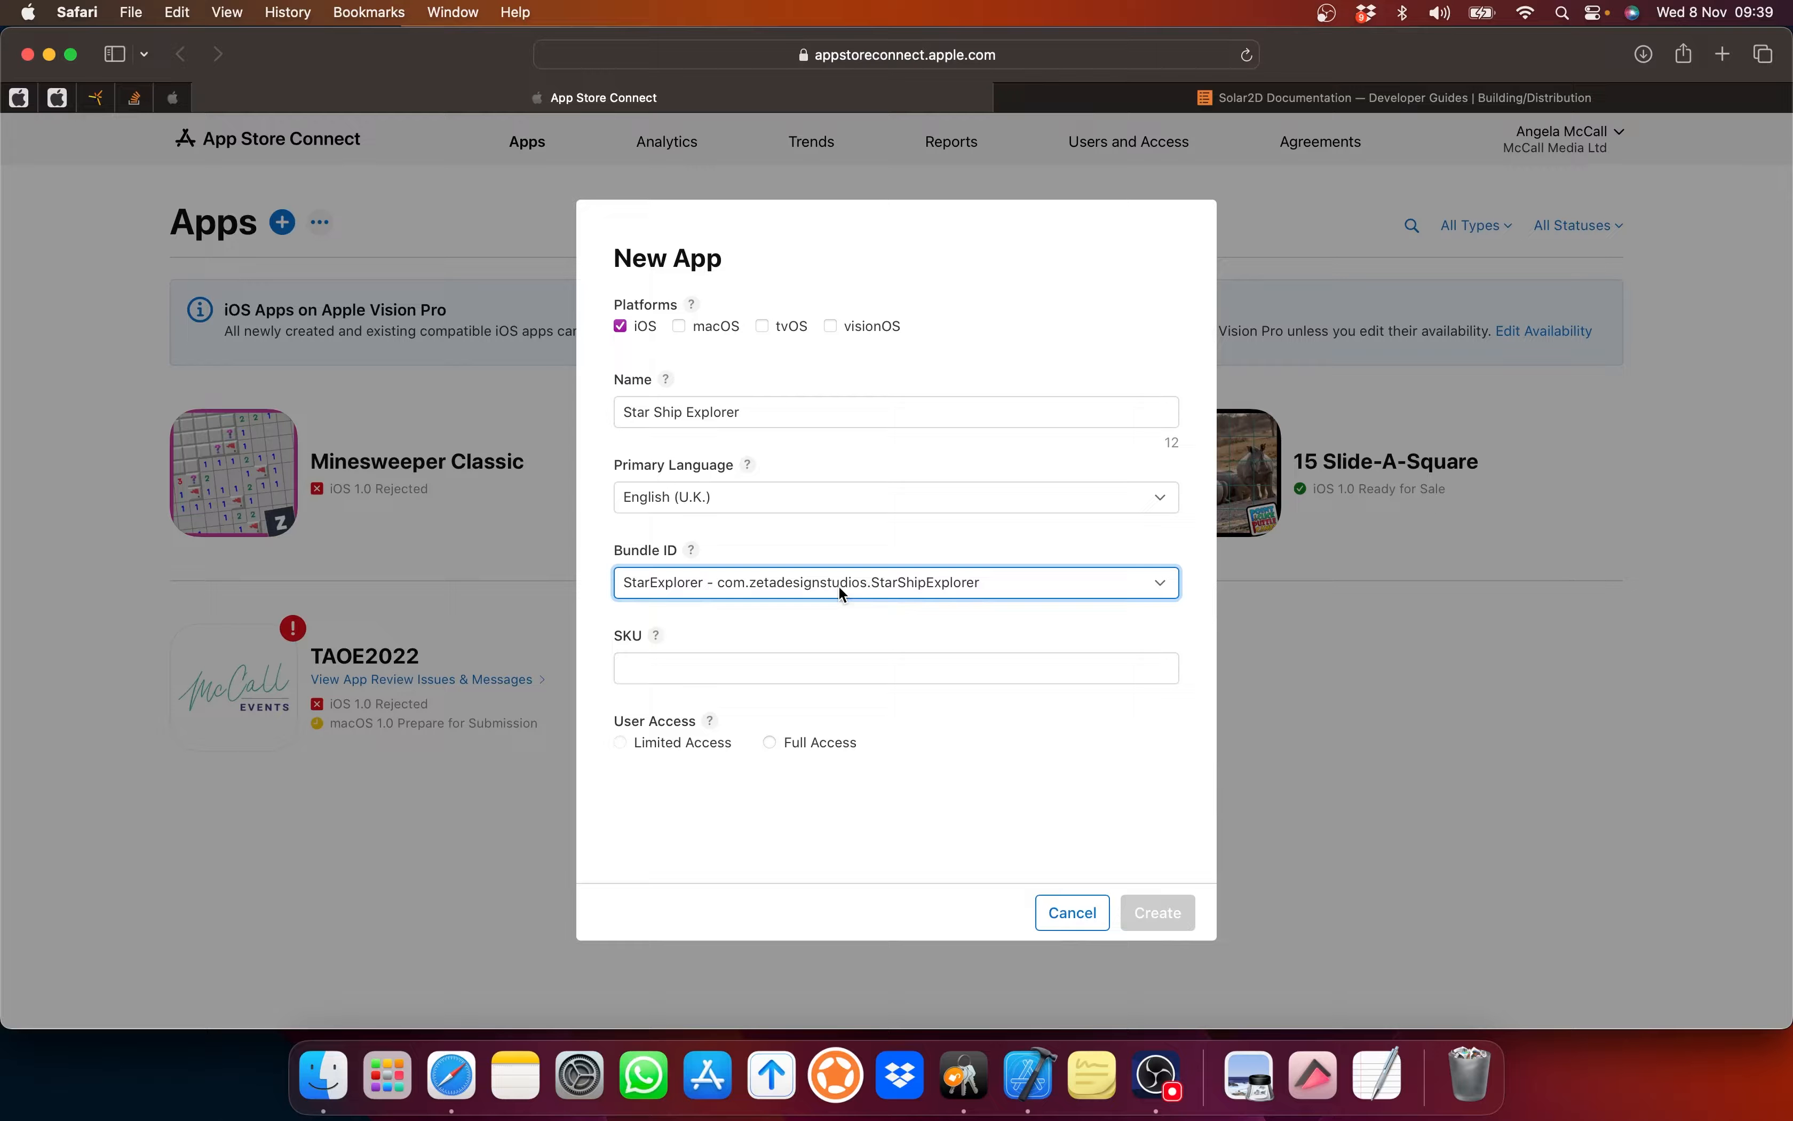
Step: Enter SKU StarExplorer, grant Full Access, and create the app record
click(671, 669)
click(658, 637)
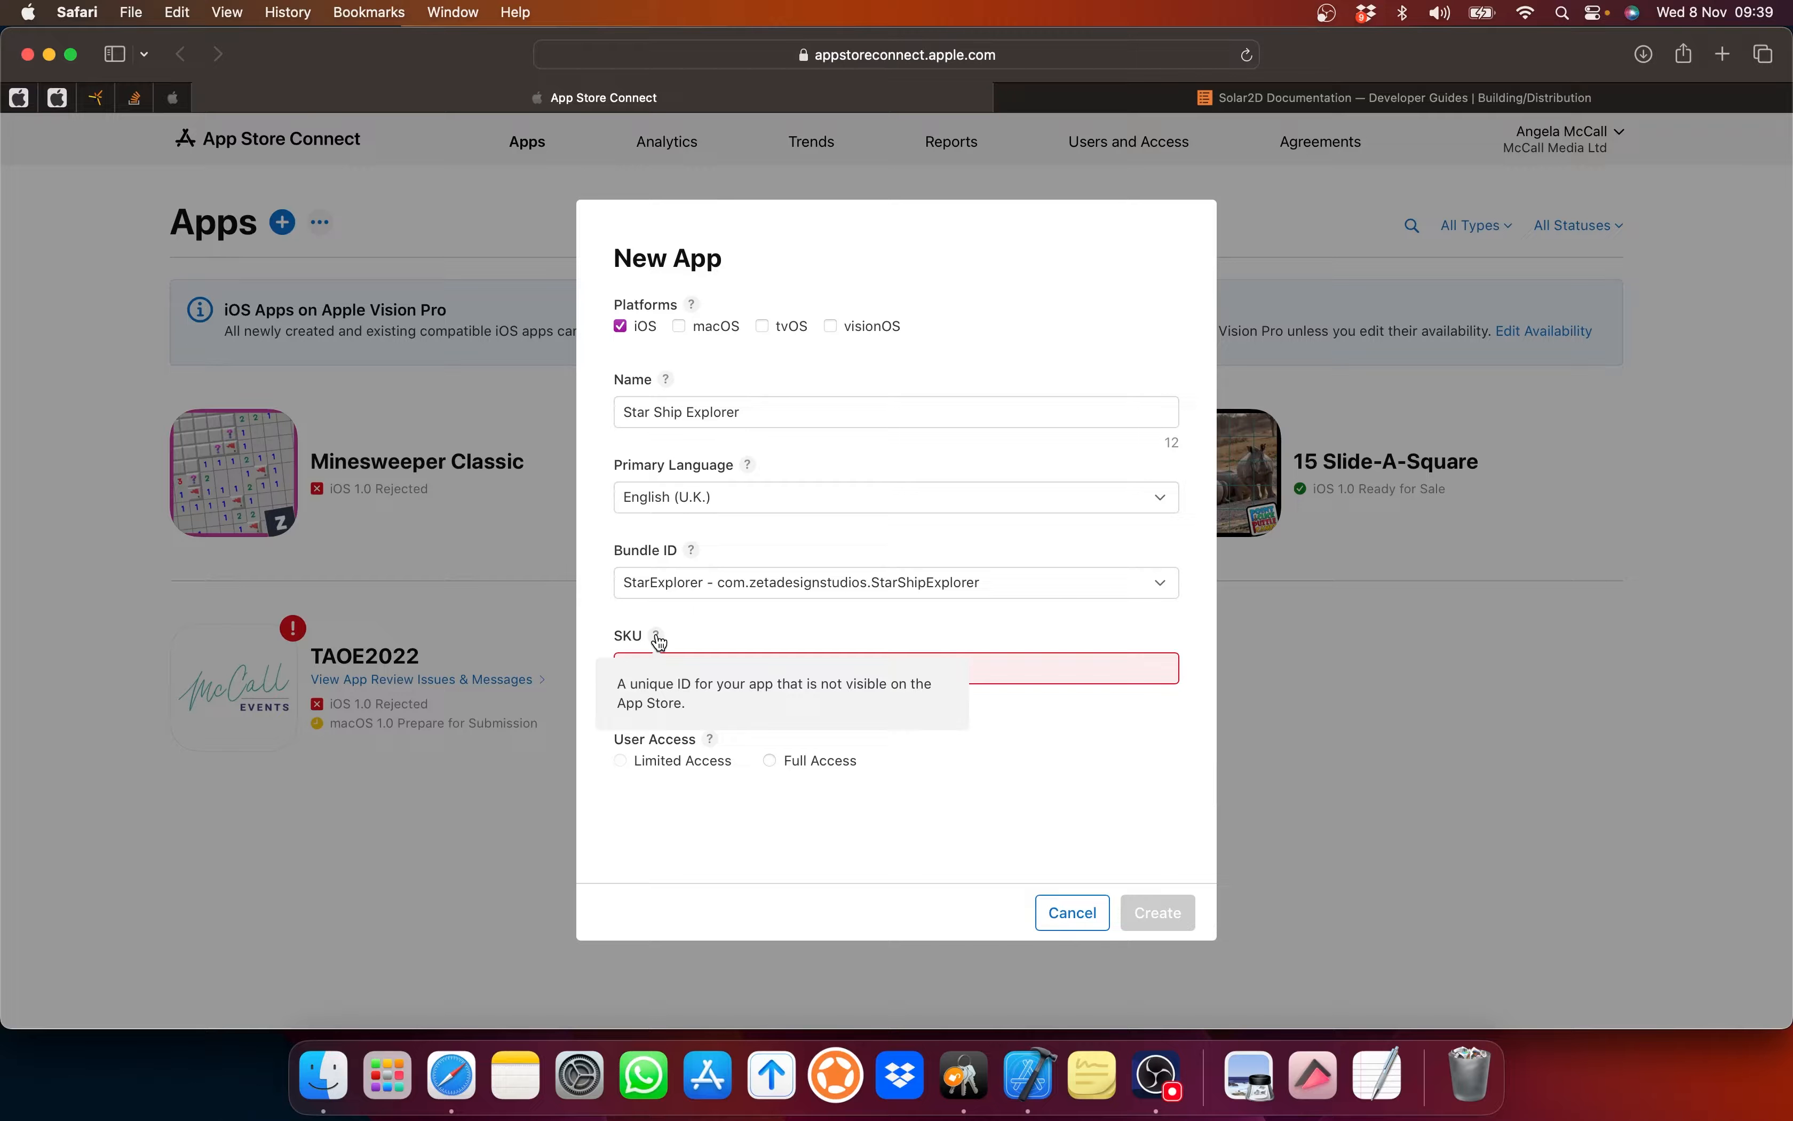
click(1018, 671)
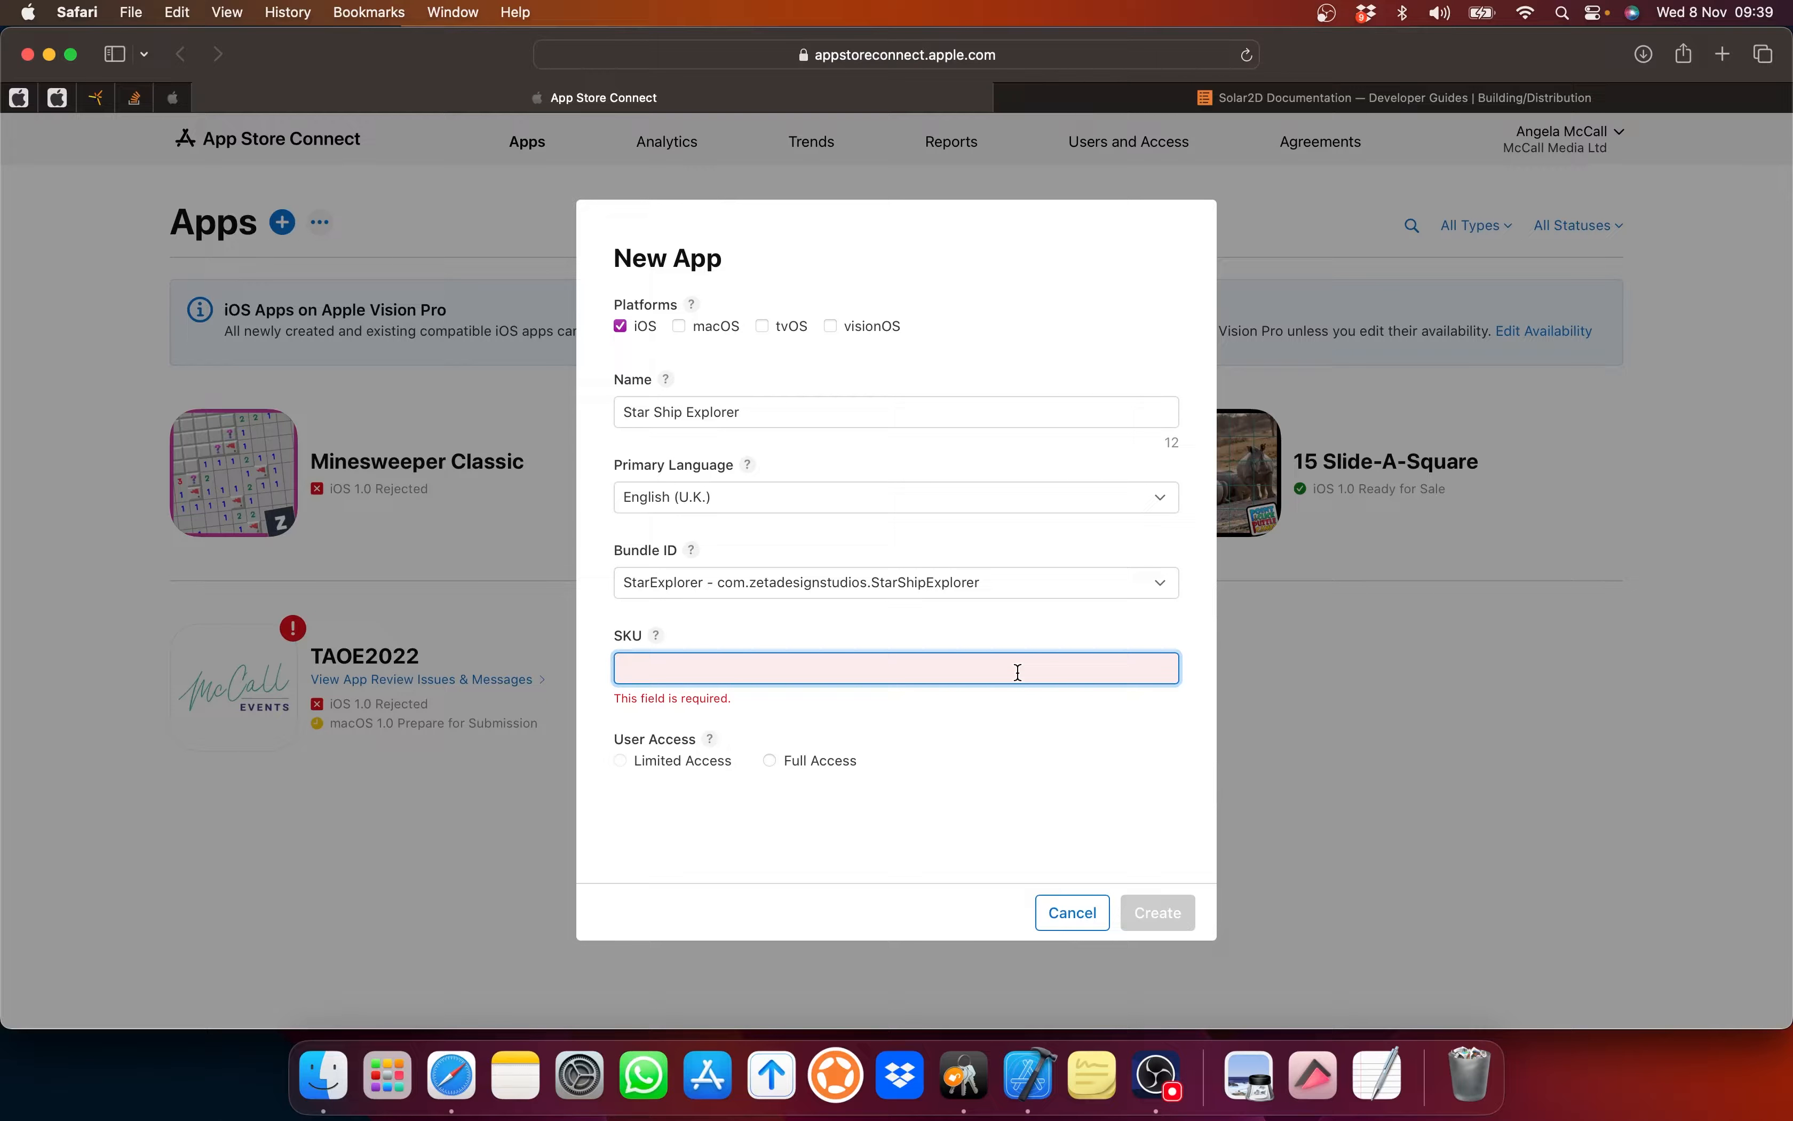
text(St)
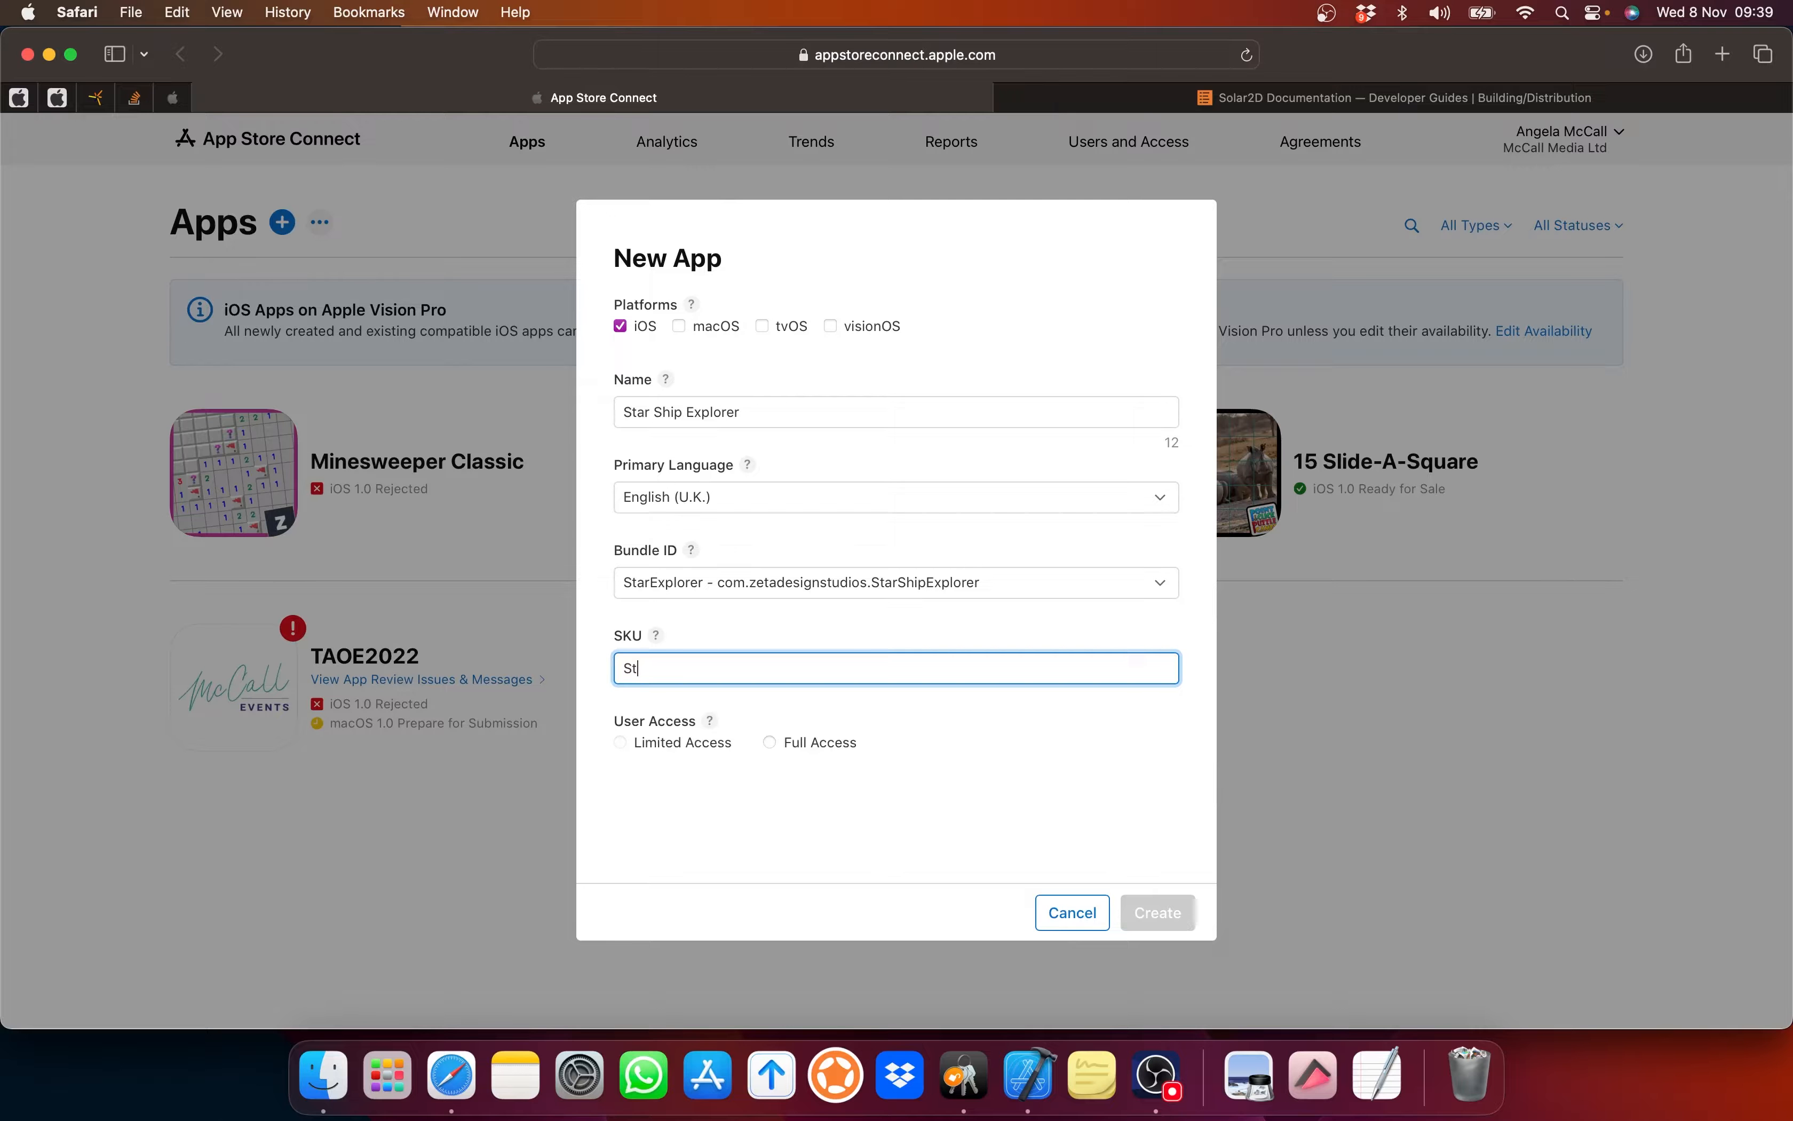
text(arExplorer)
click(770, 742)
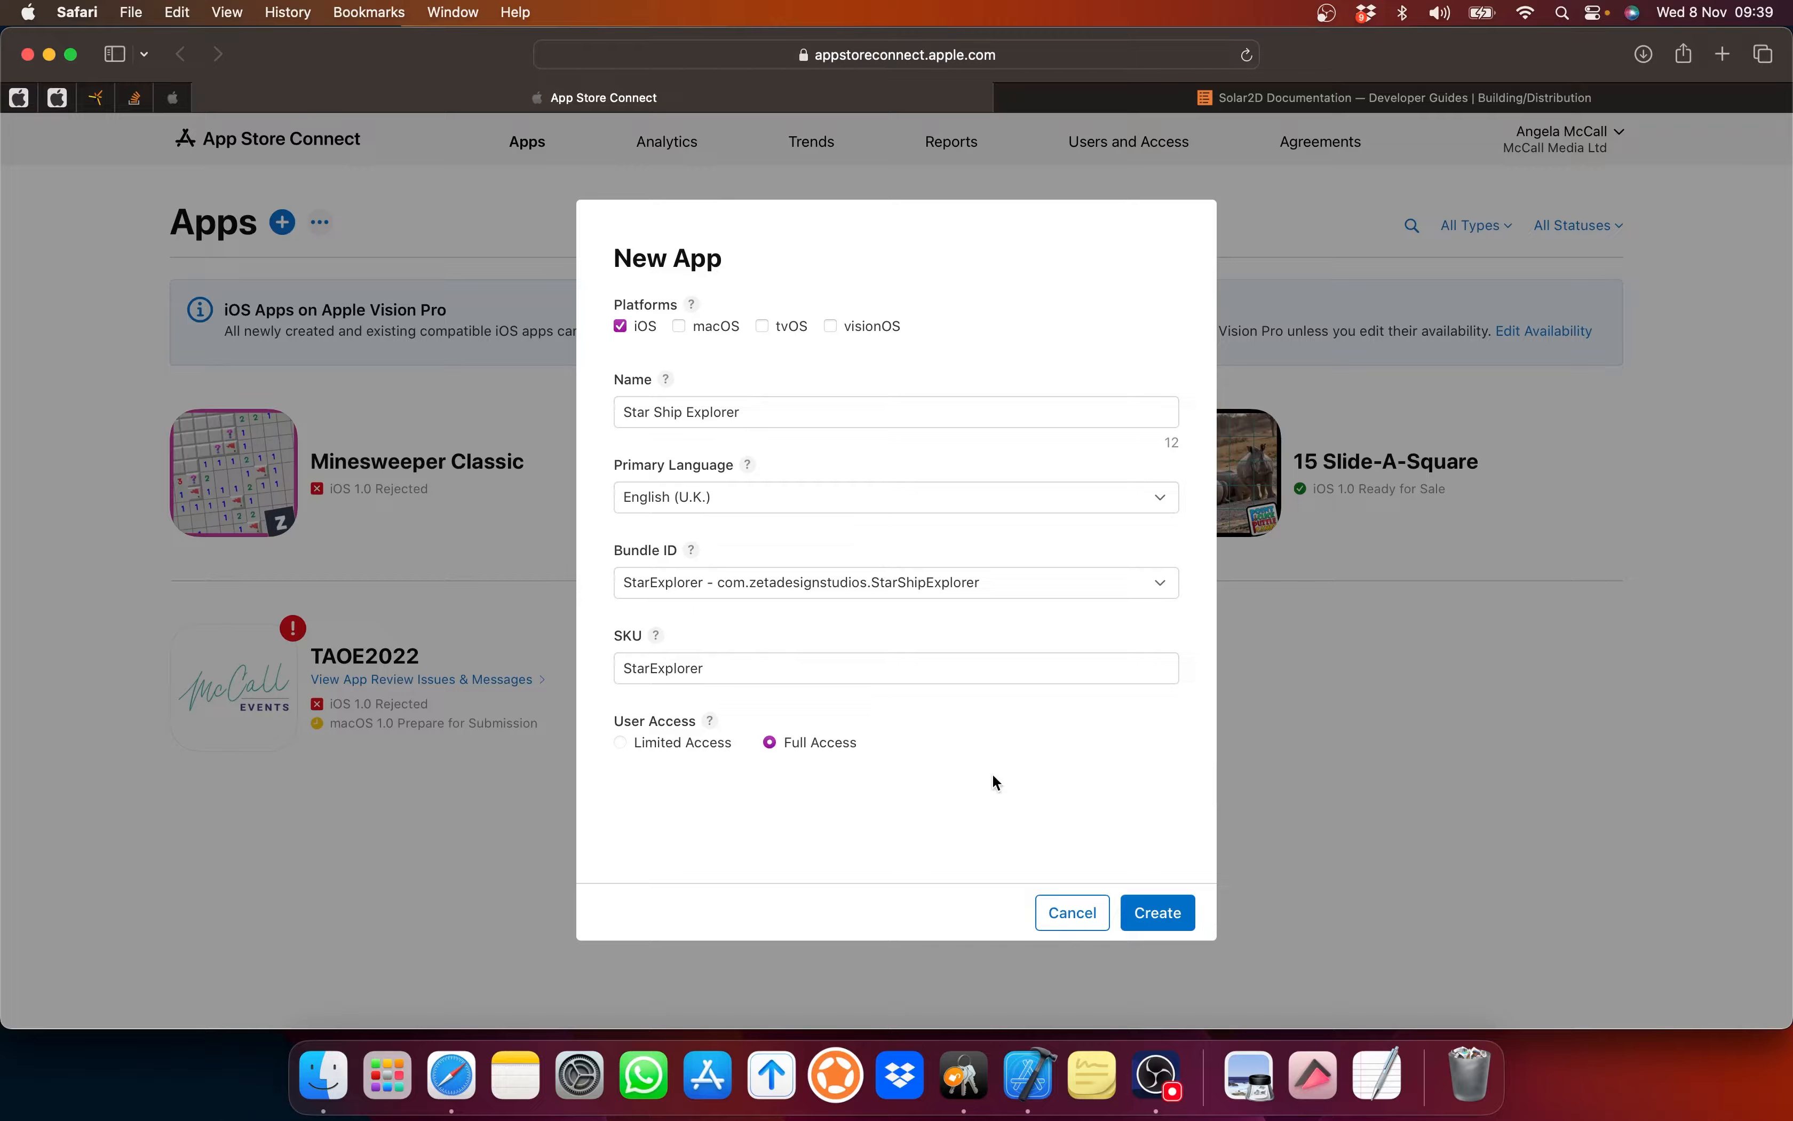
click(1165, 912)
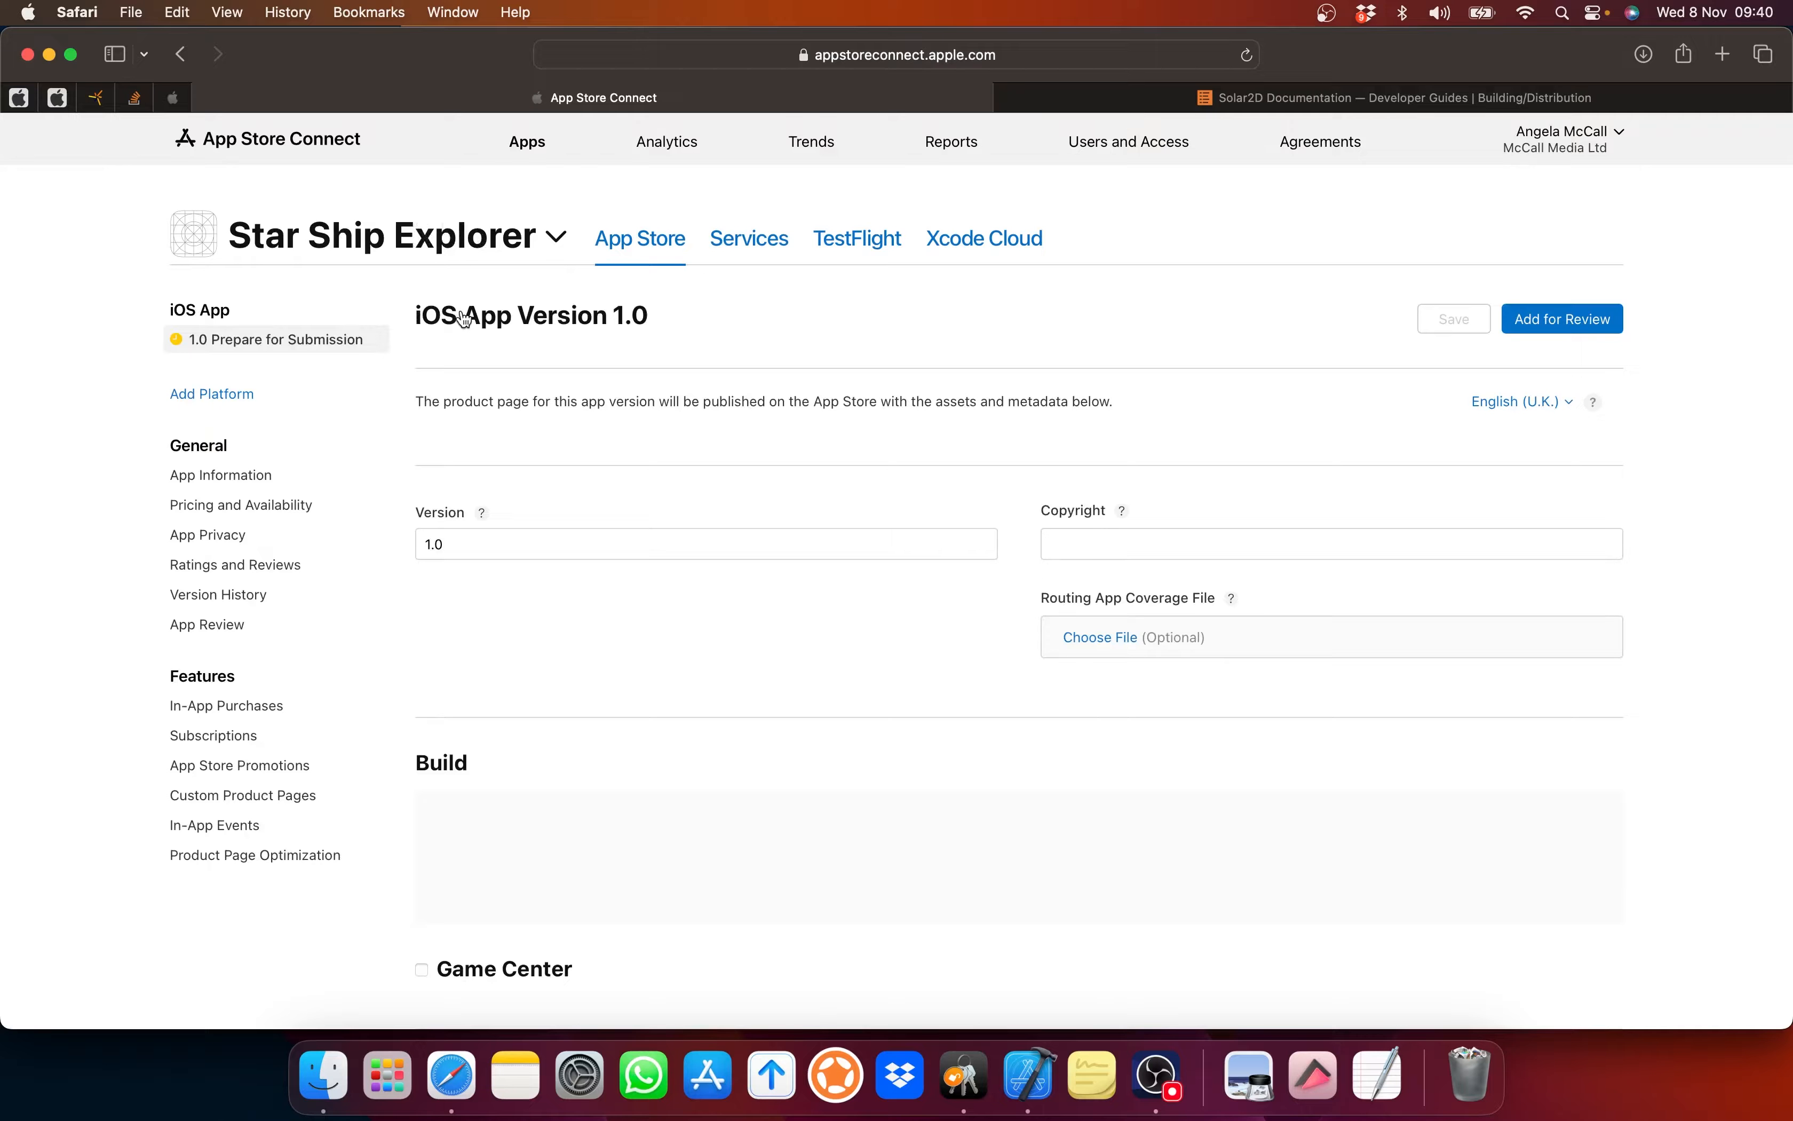
Step: Scroll through the Star Ship Explorer version 1.0 page and back toward the top
scroll(961, 561, down, 2)
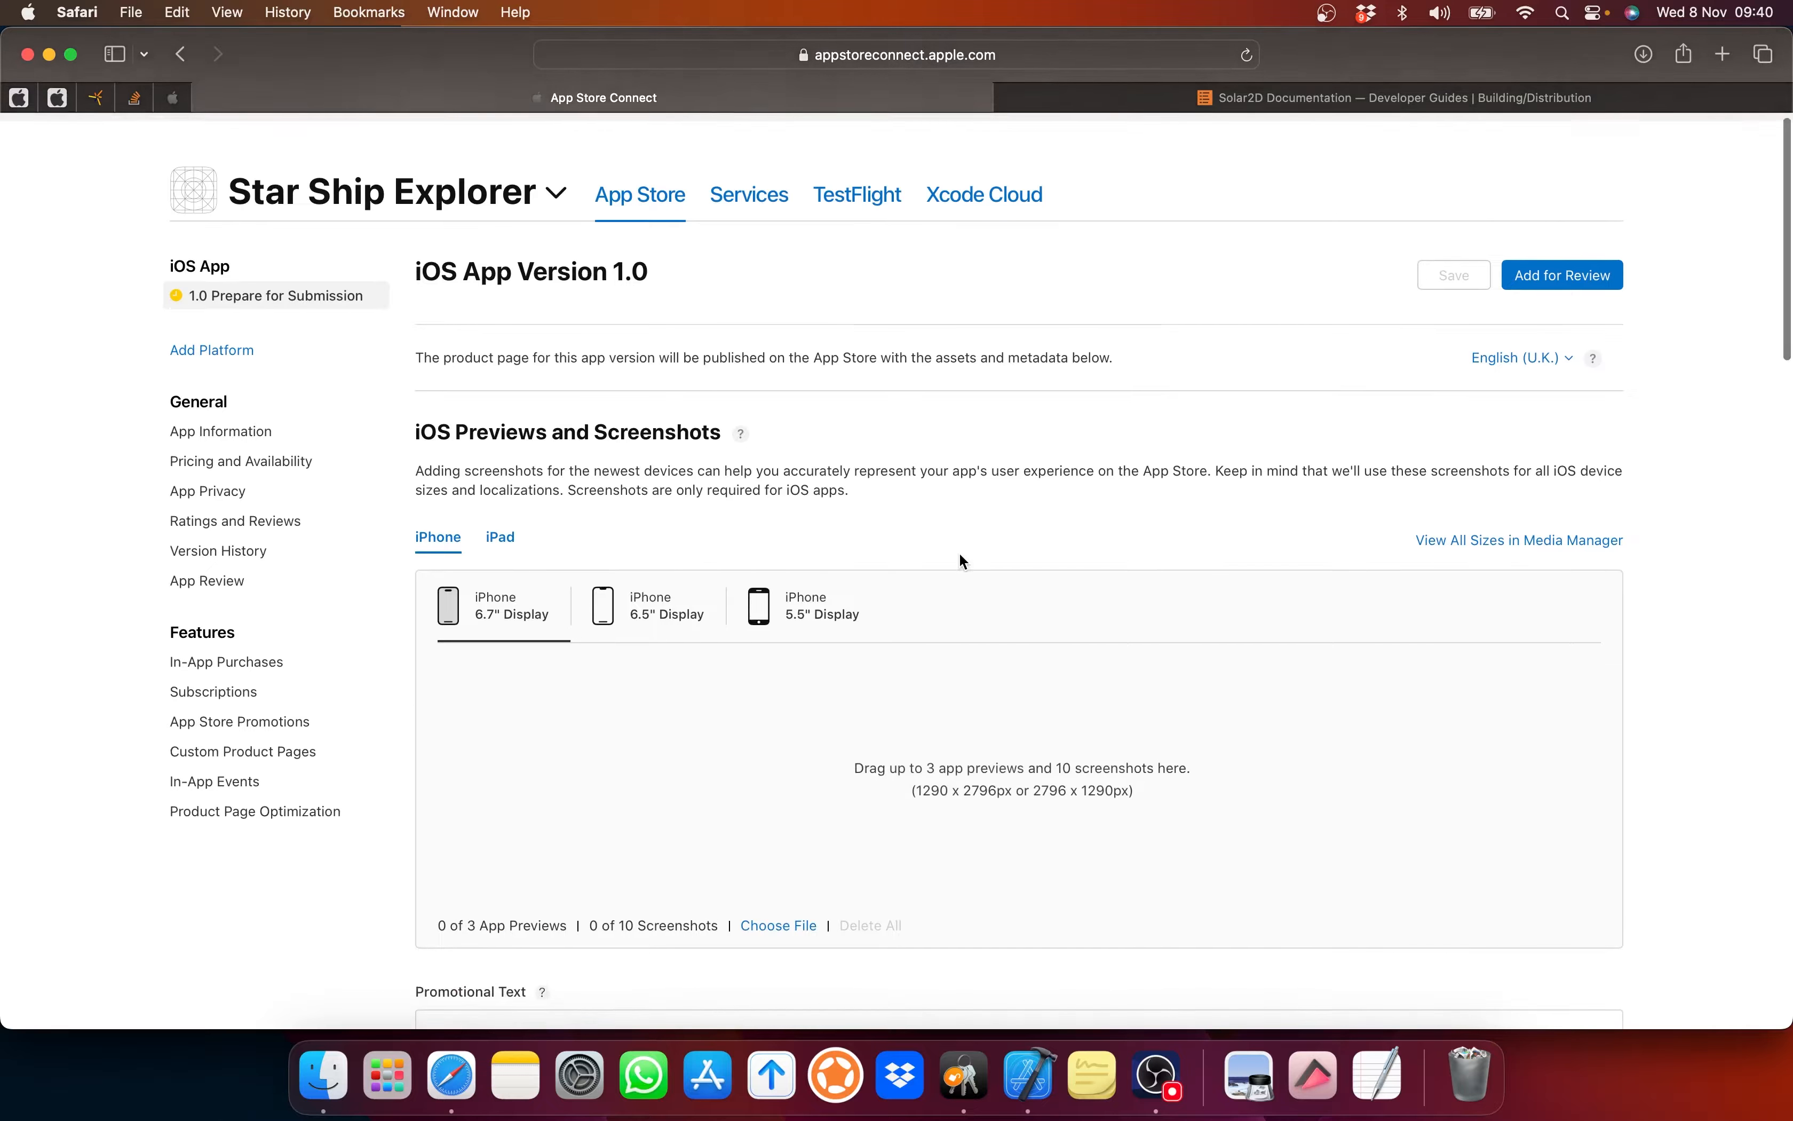
scroll(960, 556, down, 10)
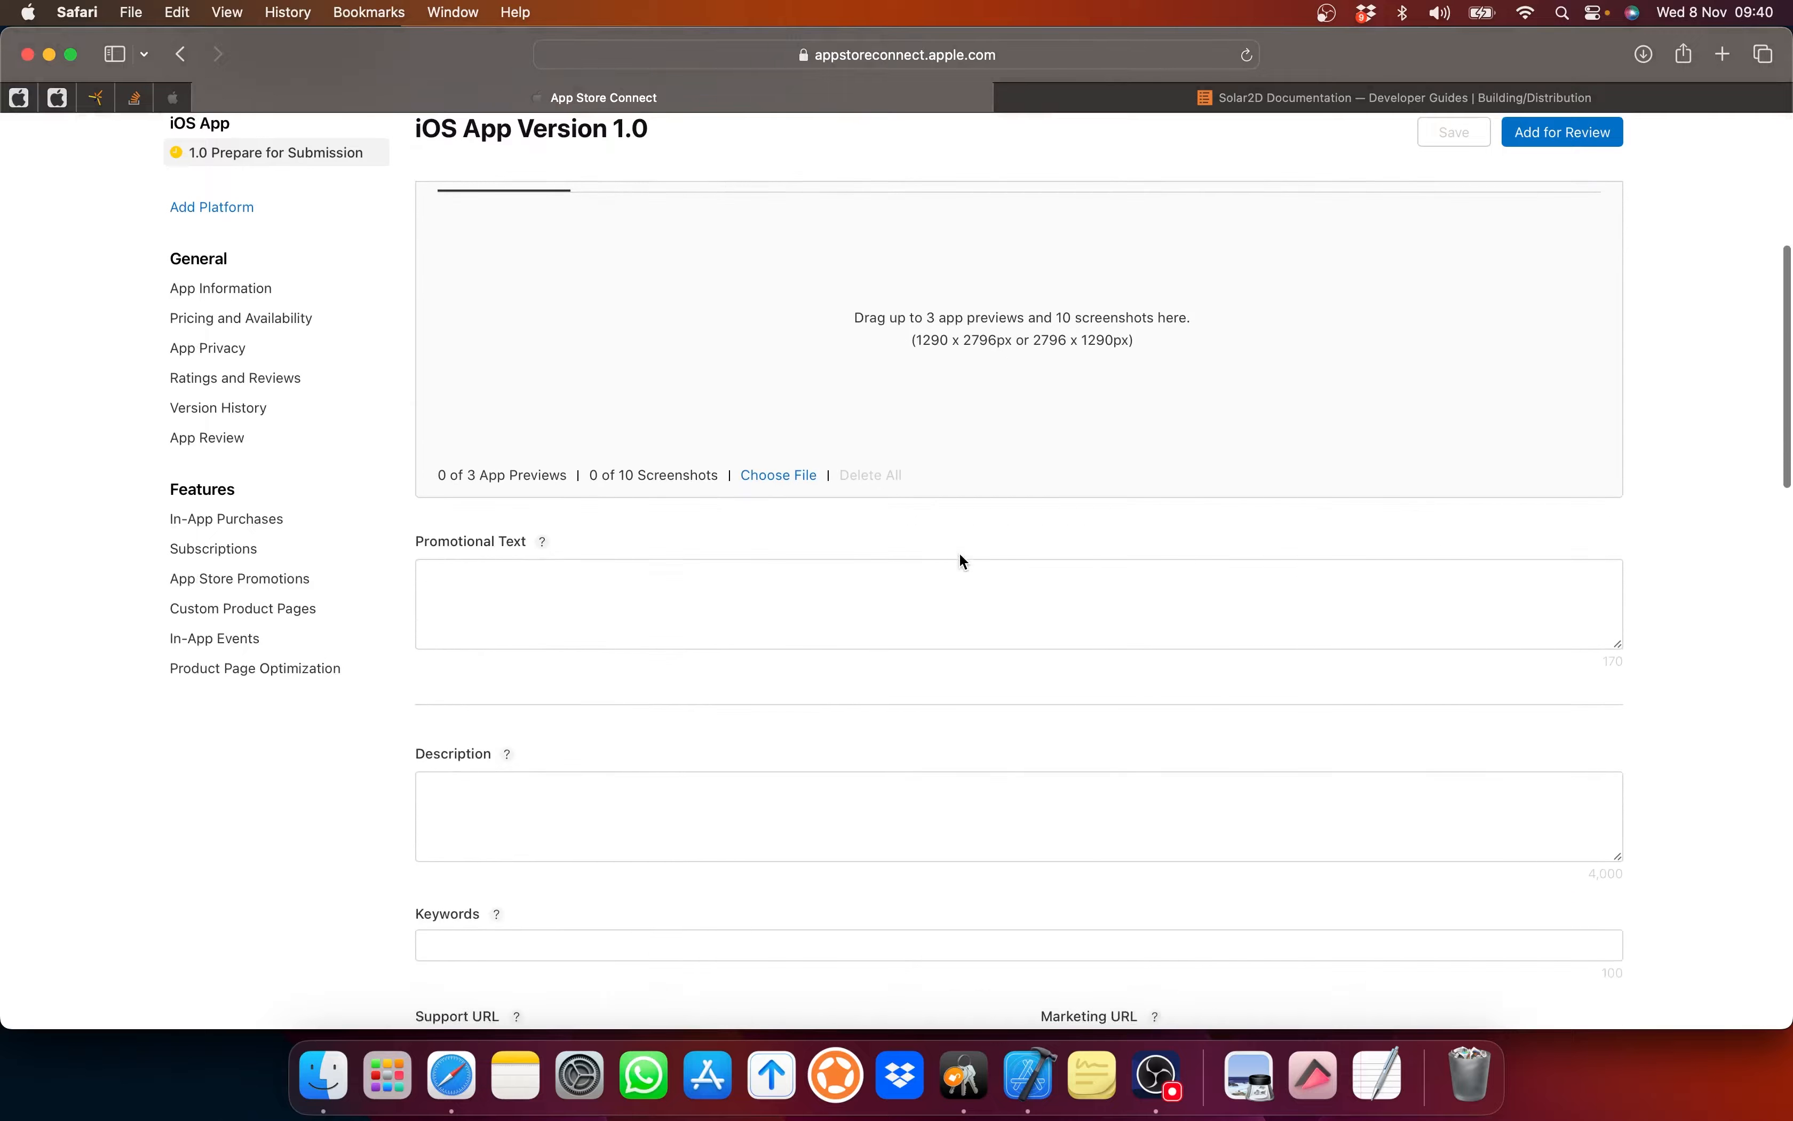
scroll(962, 561, down, 6)
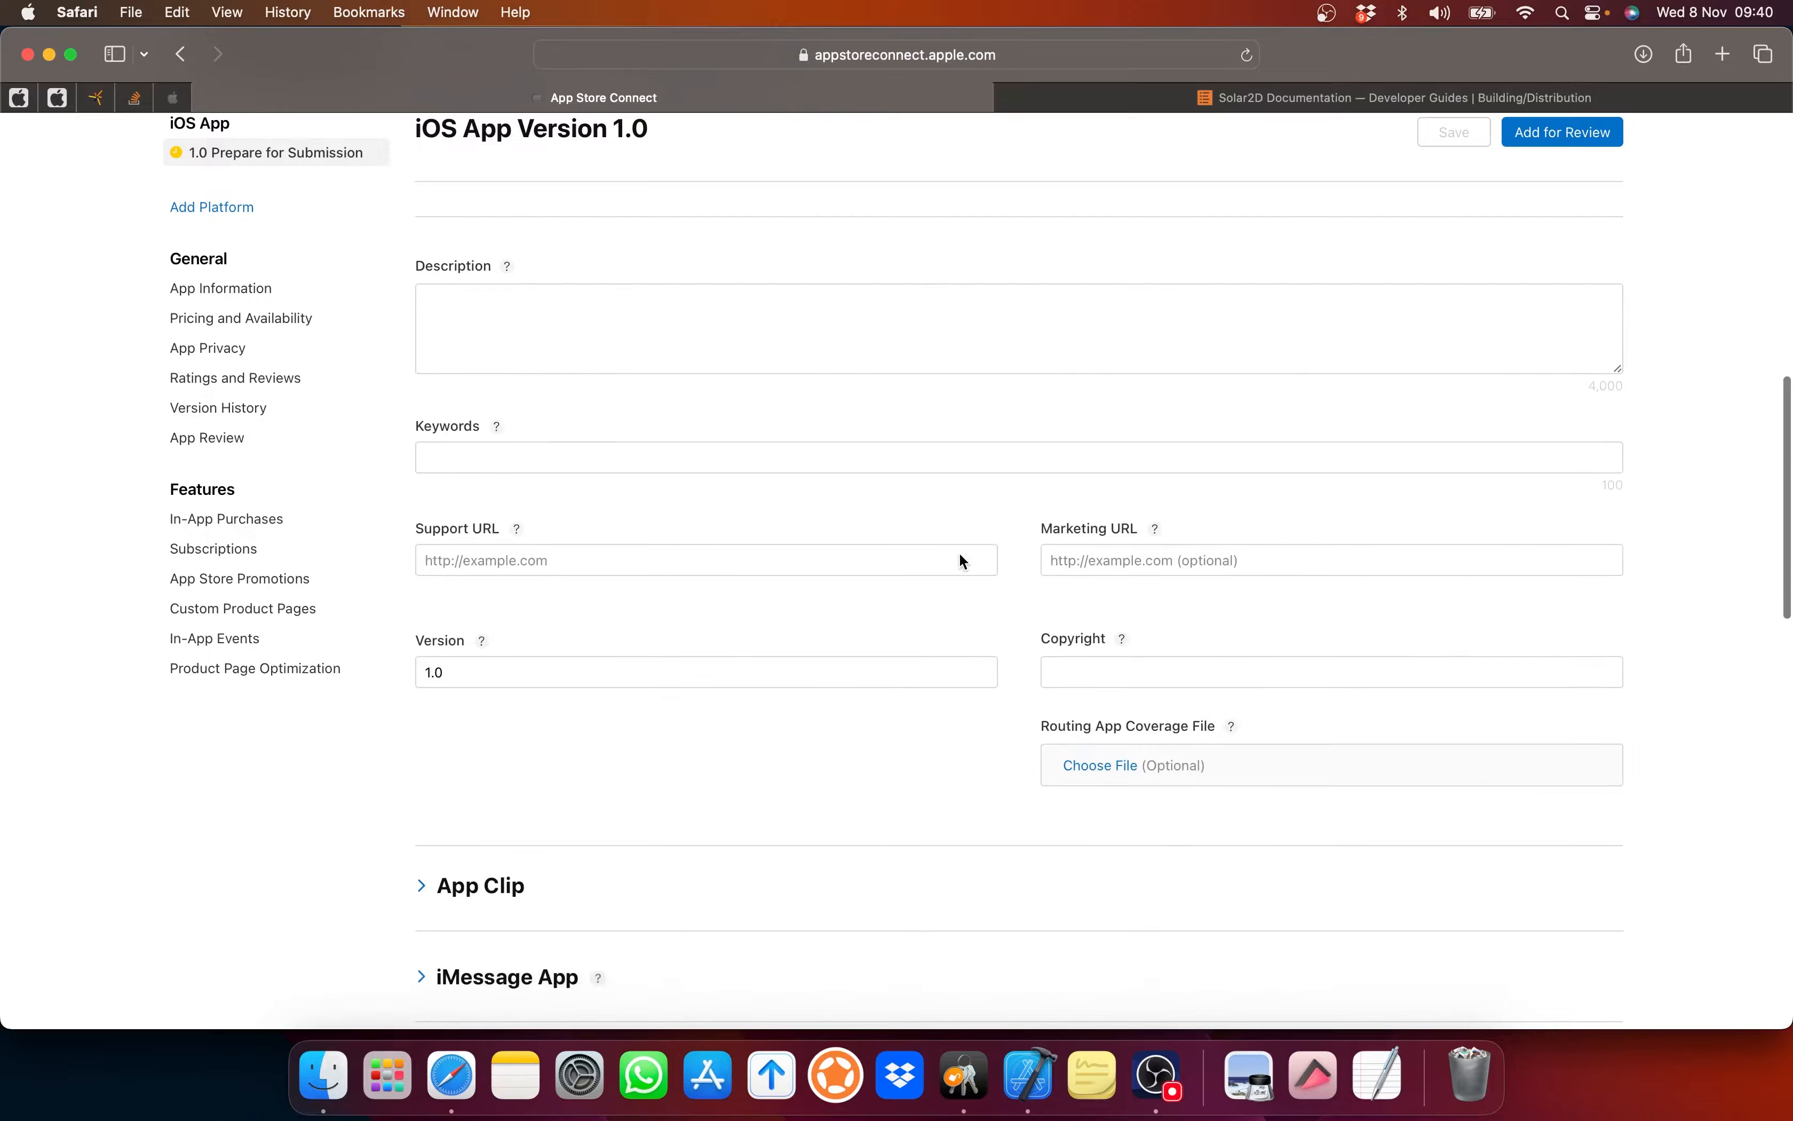
scroll(960, 561, down, 2)
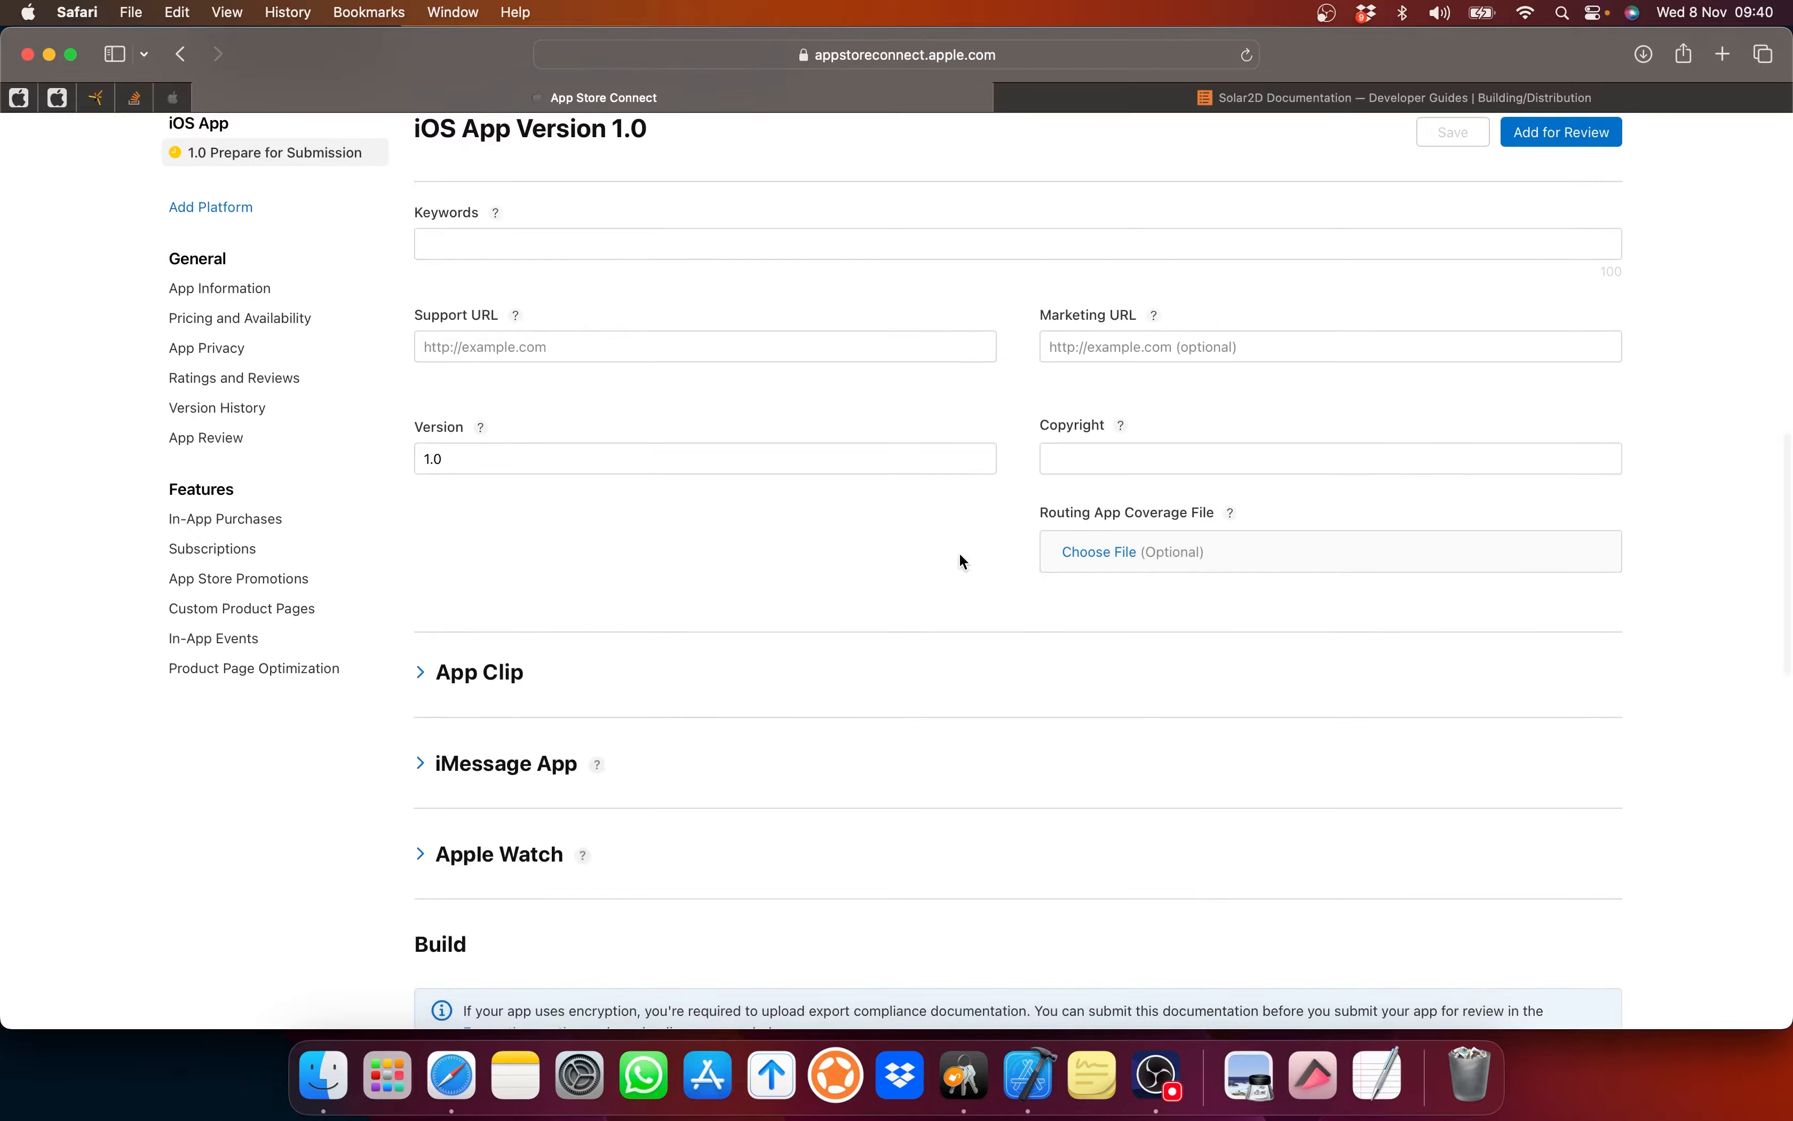
scroll(960, 556, up, 9)
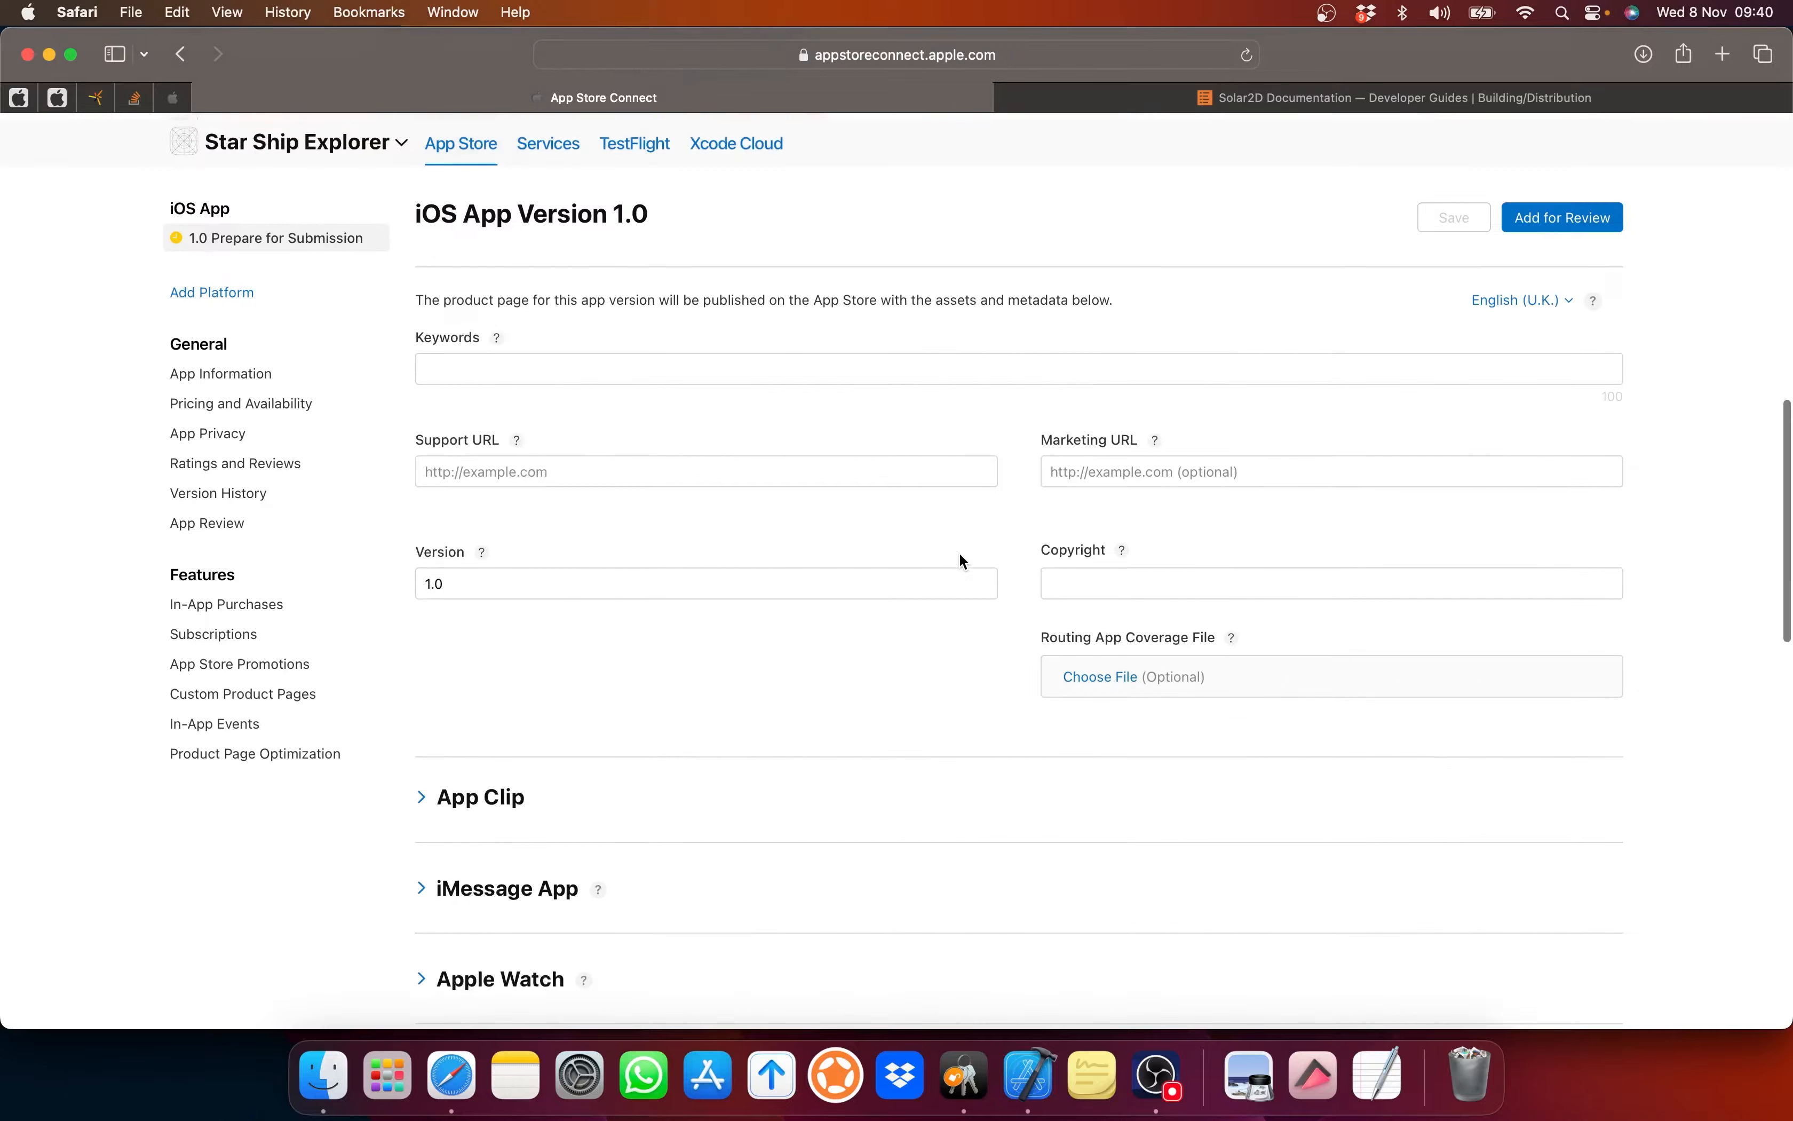
scroll(961, 561, up, 10)
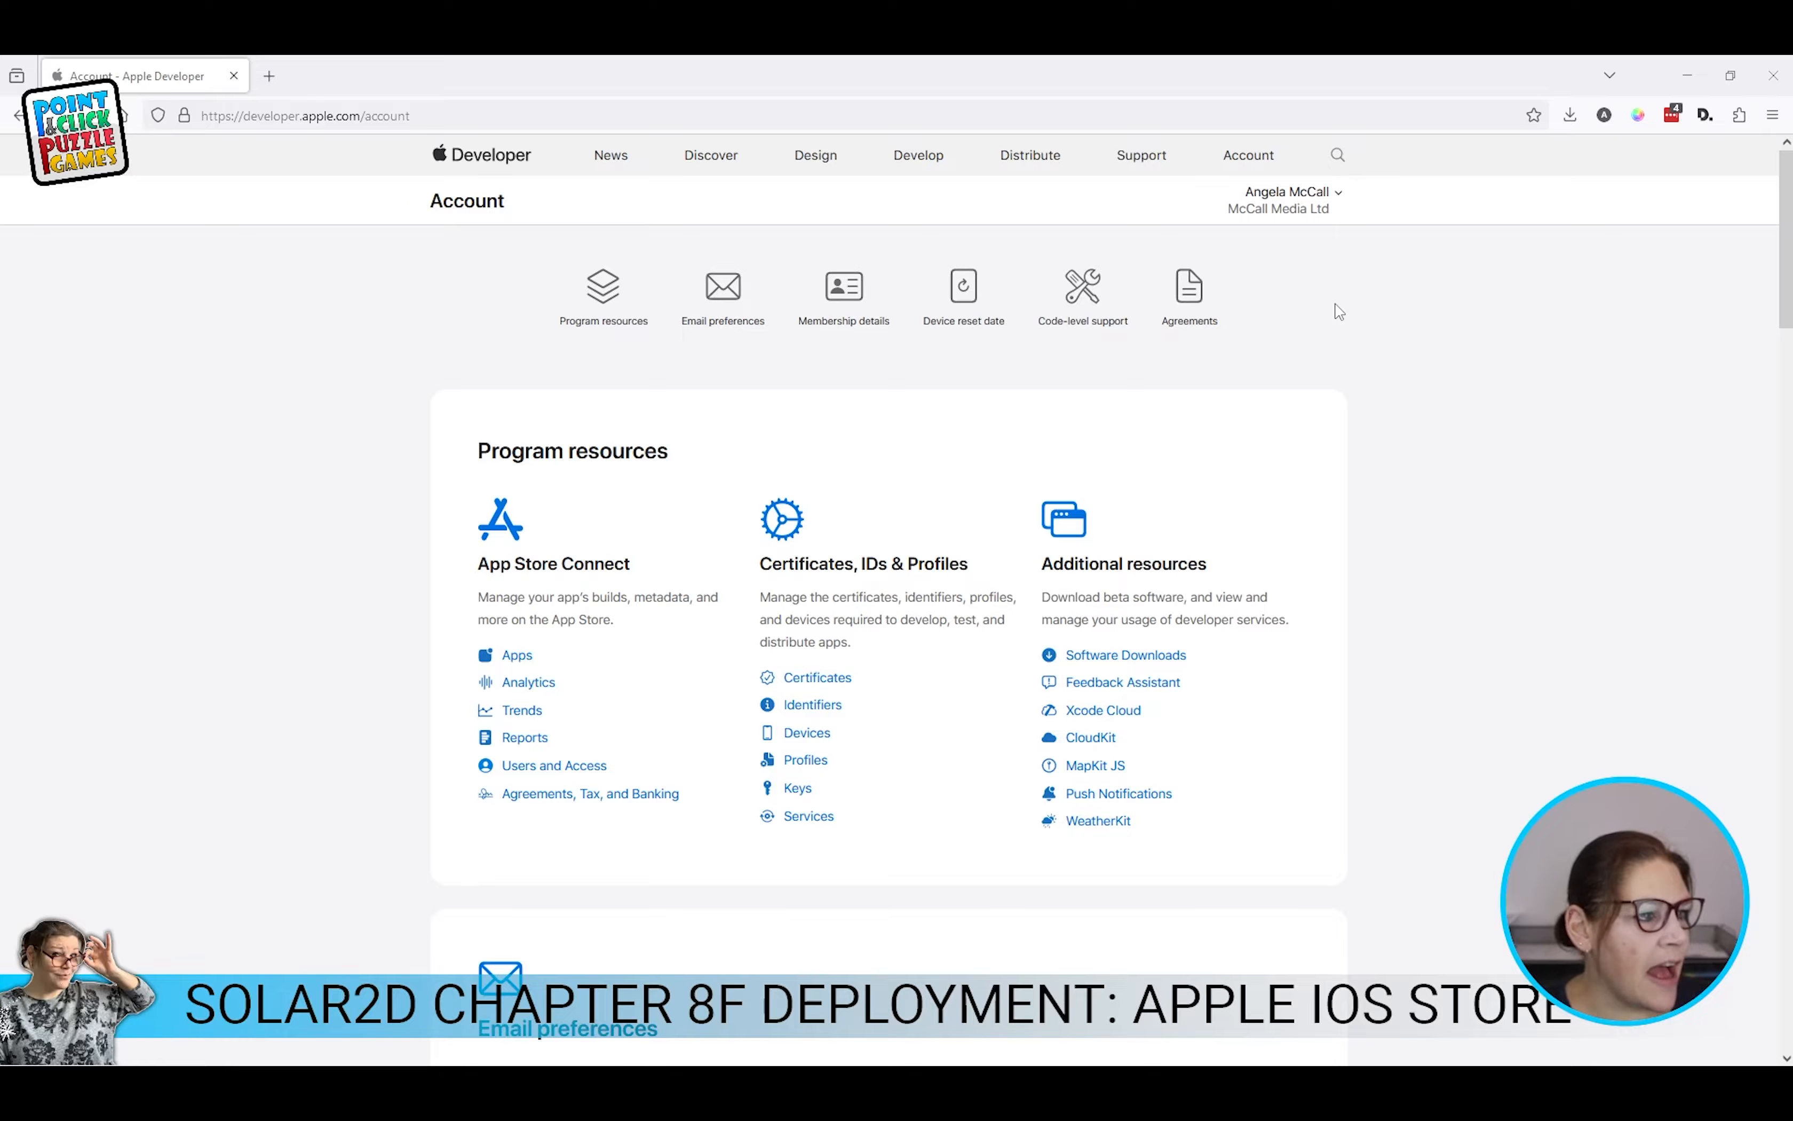
Step: Open Star Ship Explorer's iOS App Version 1.0 page from the Apps list
click(517, 657)
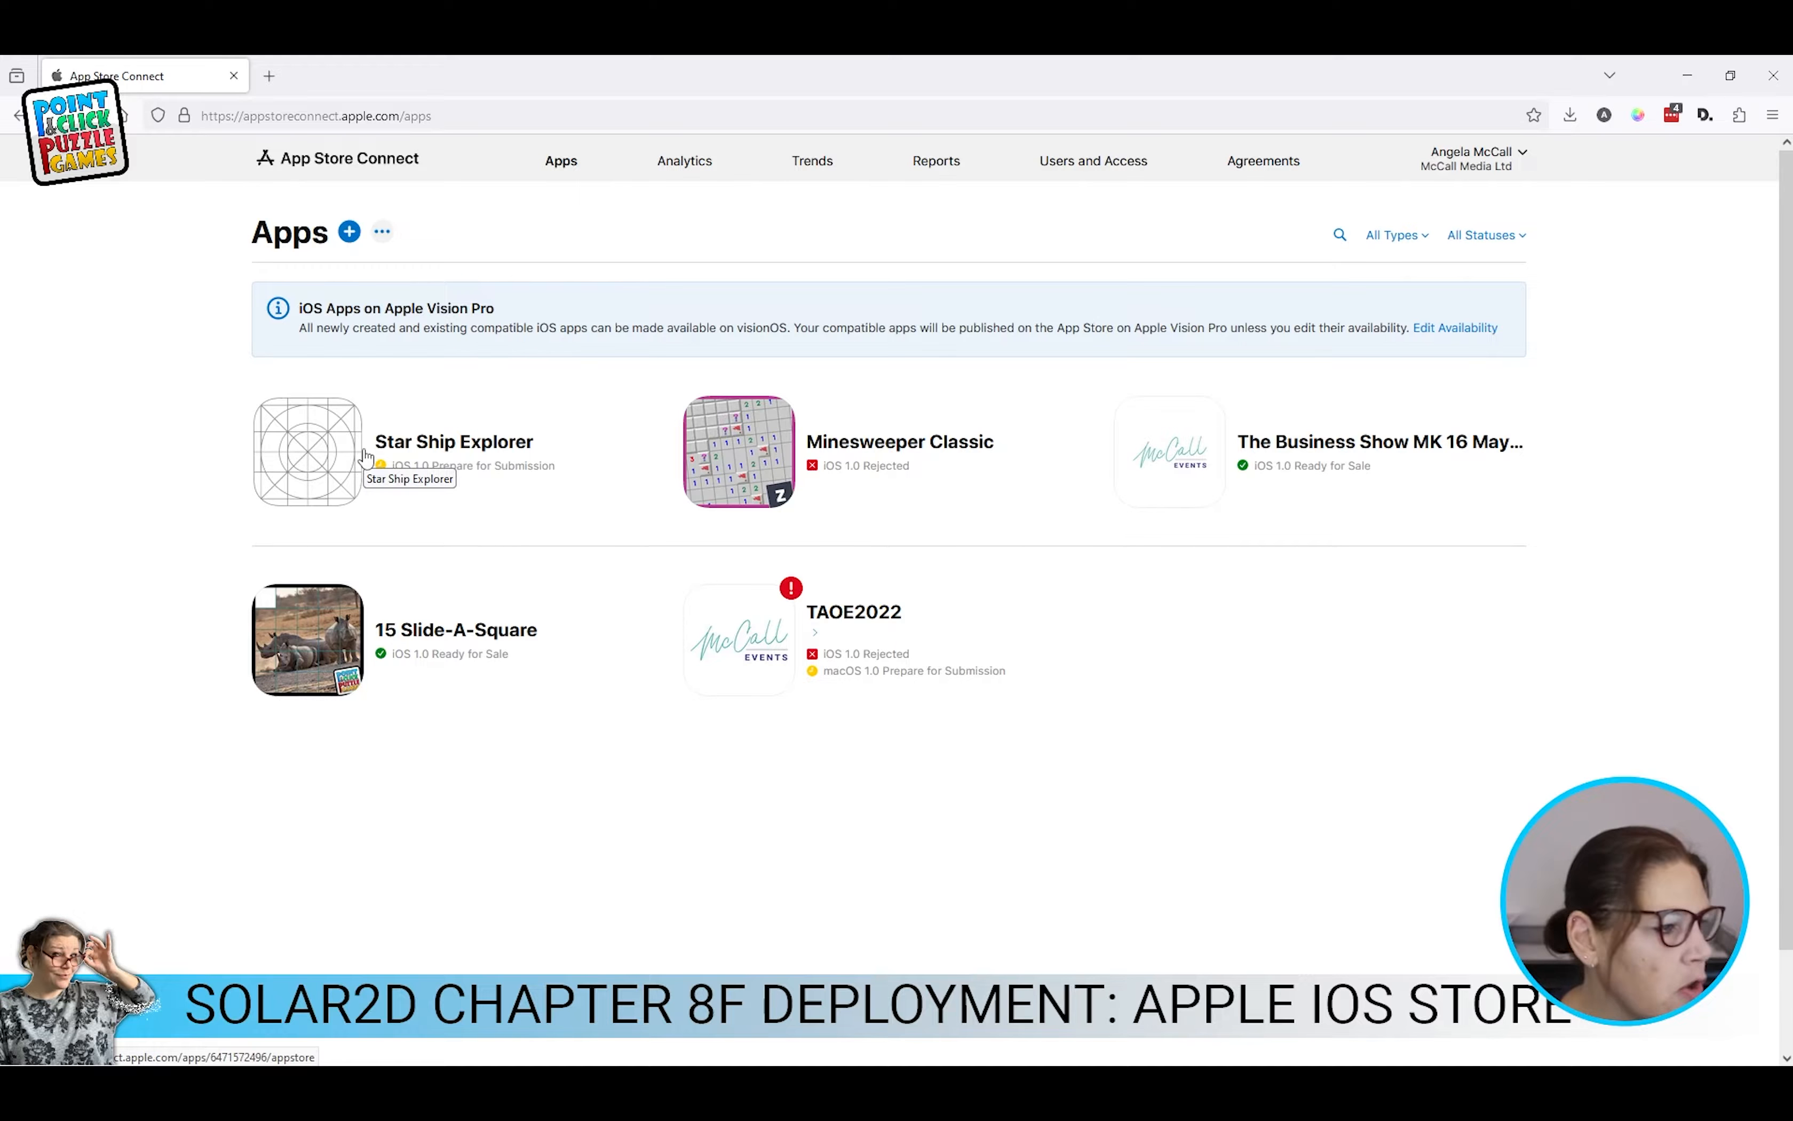
click(319, 450)
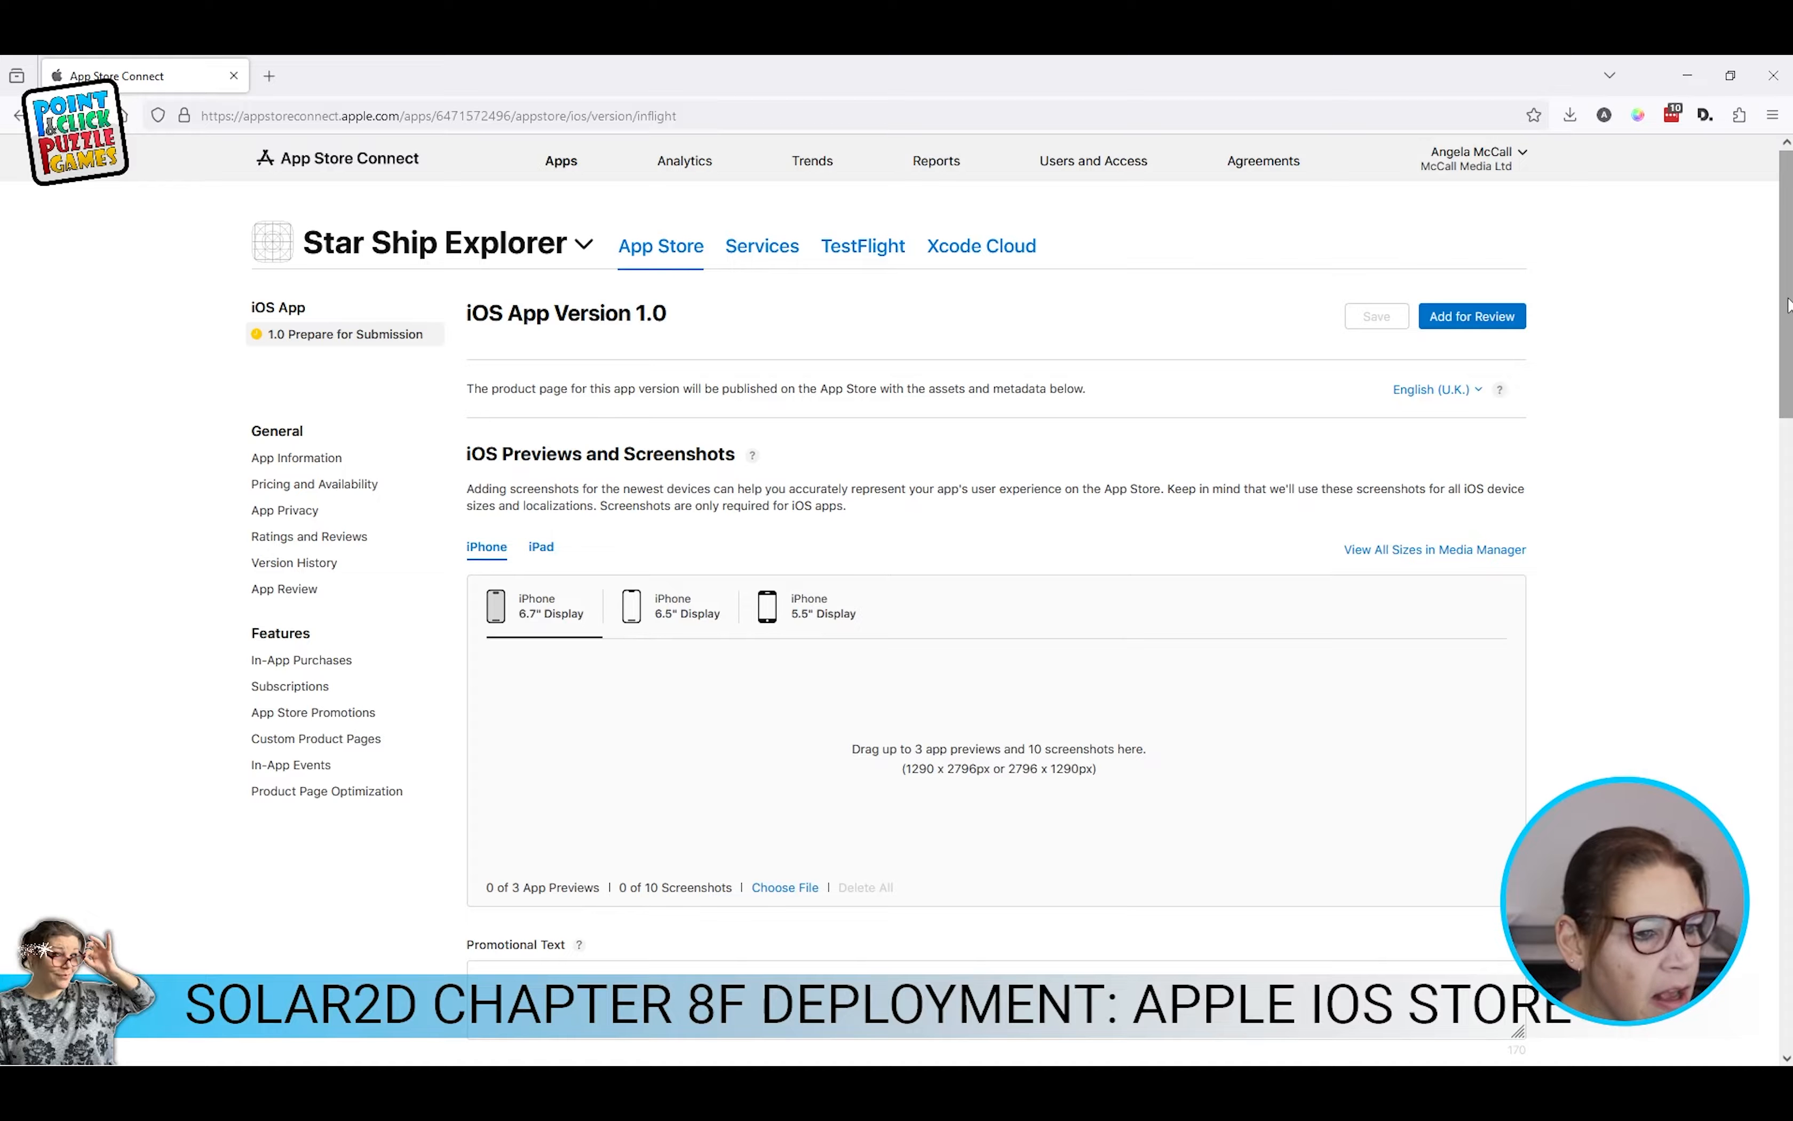
Step: Scroll the version page to find the iPad Pro 12.9" Previews and Screenshots drop zone
scroll(1788, 304, down, 3)
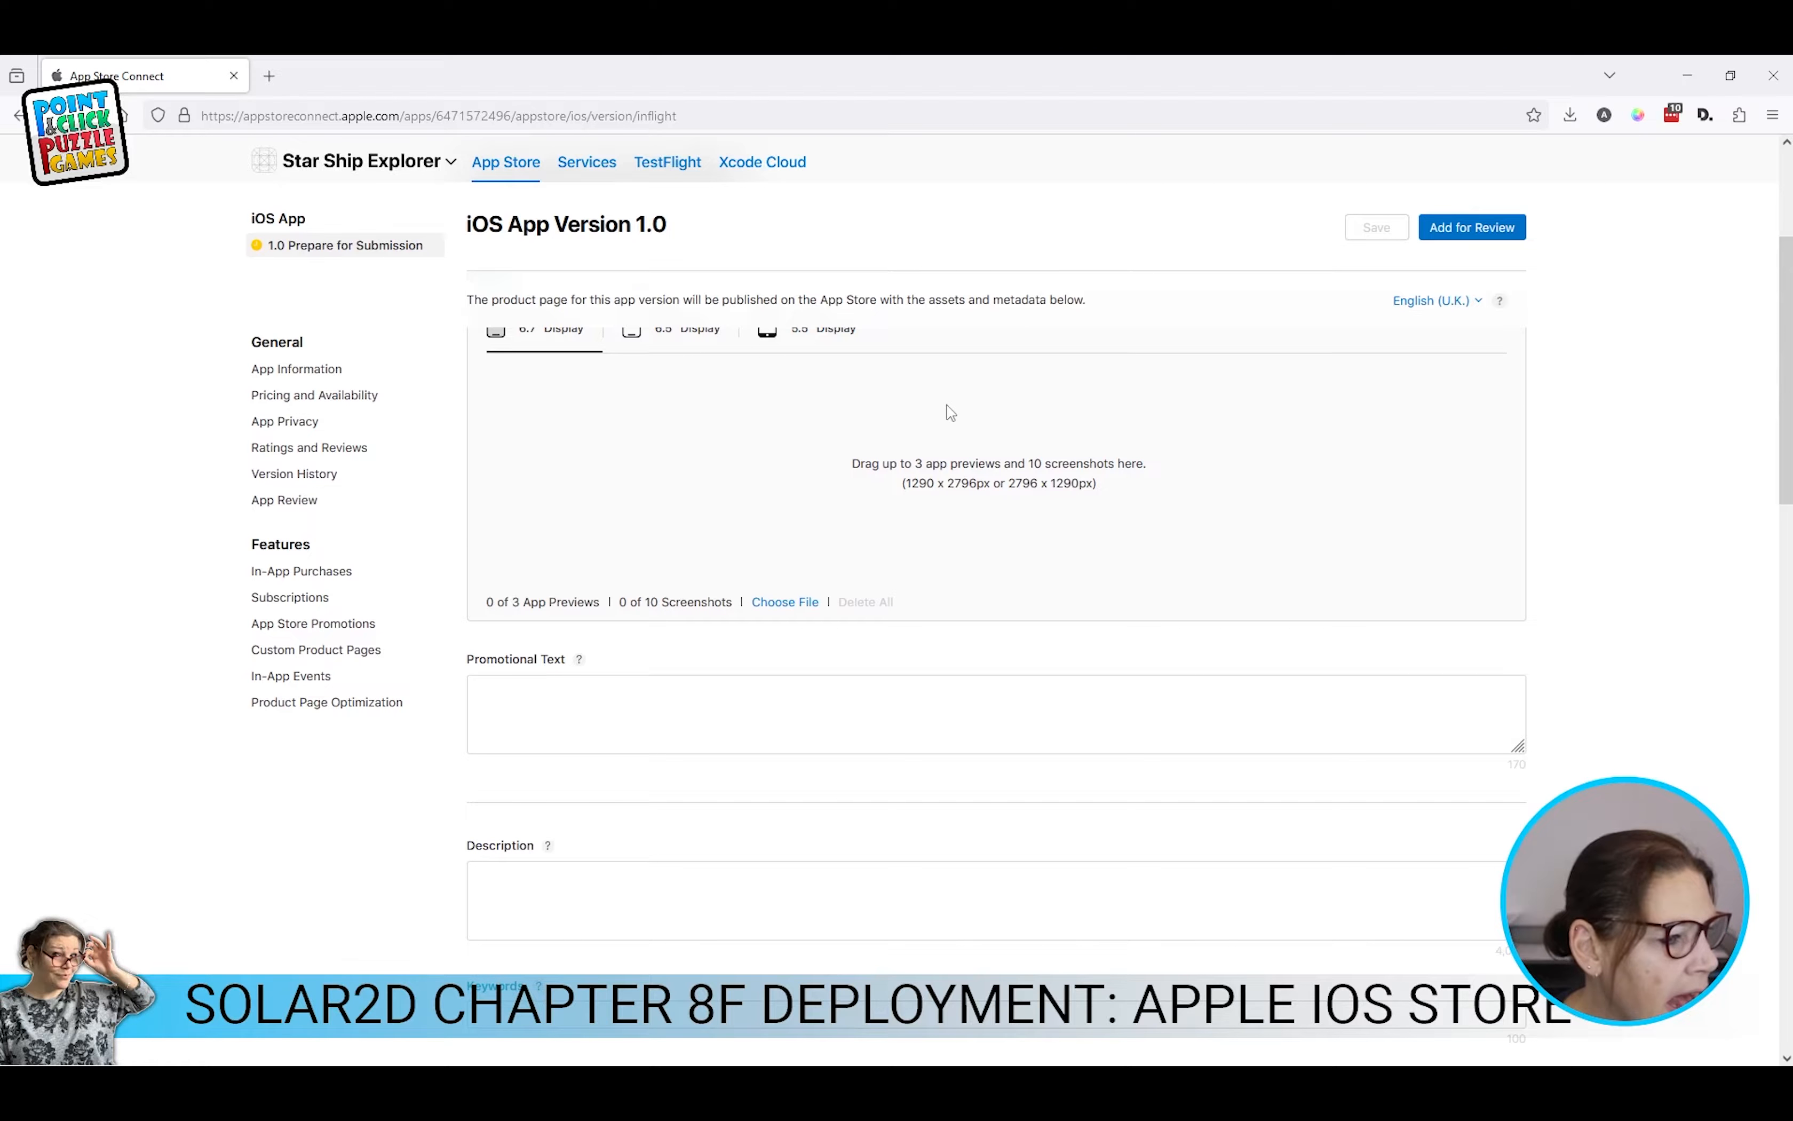
scroll(868, 470, up, 3)
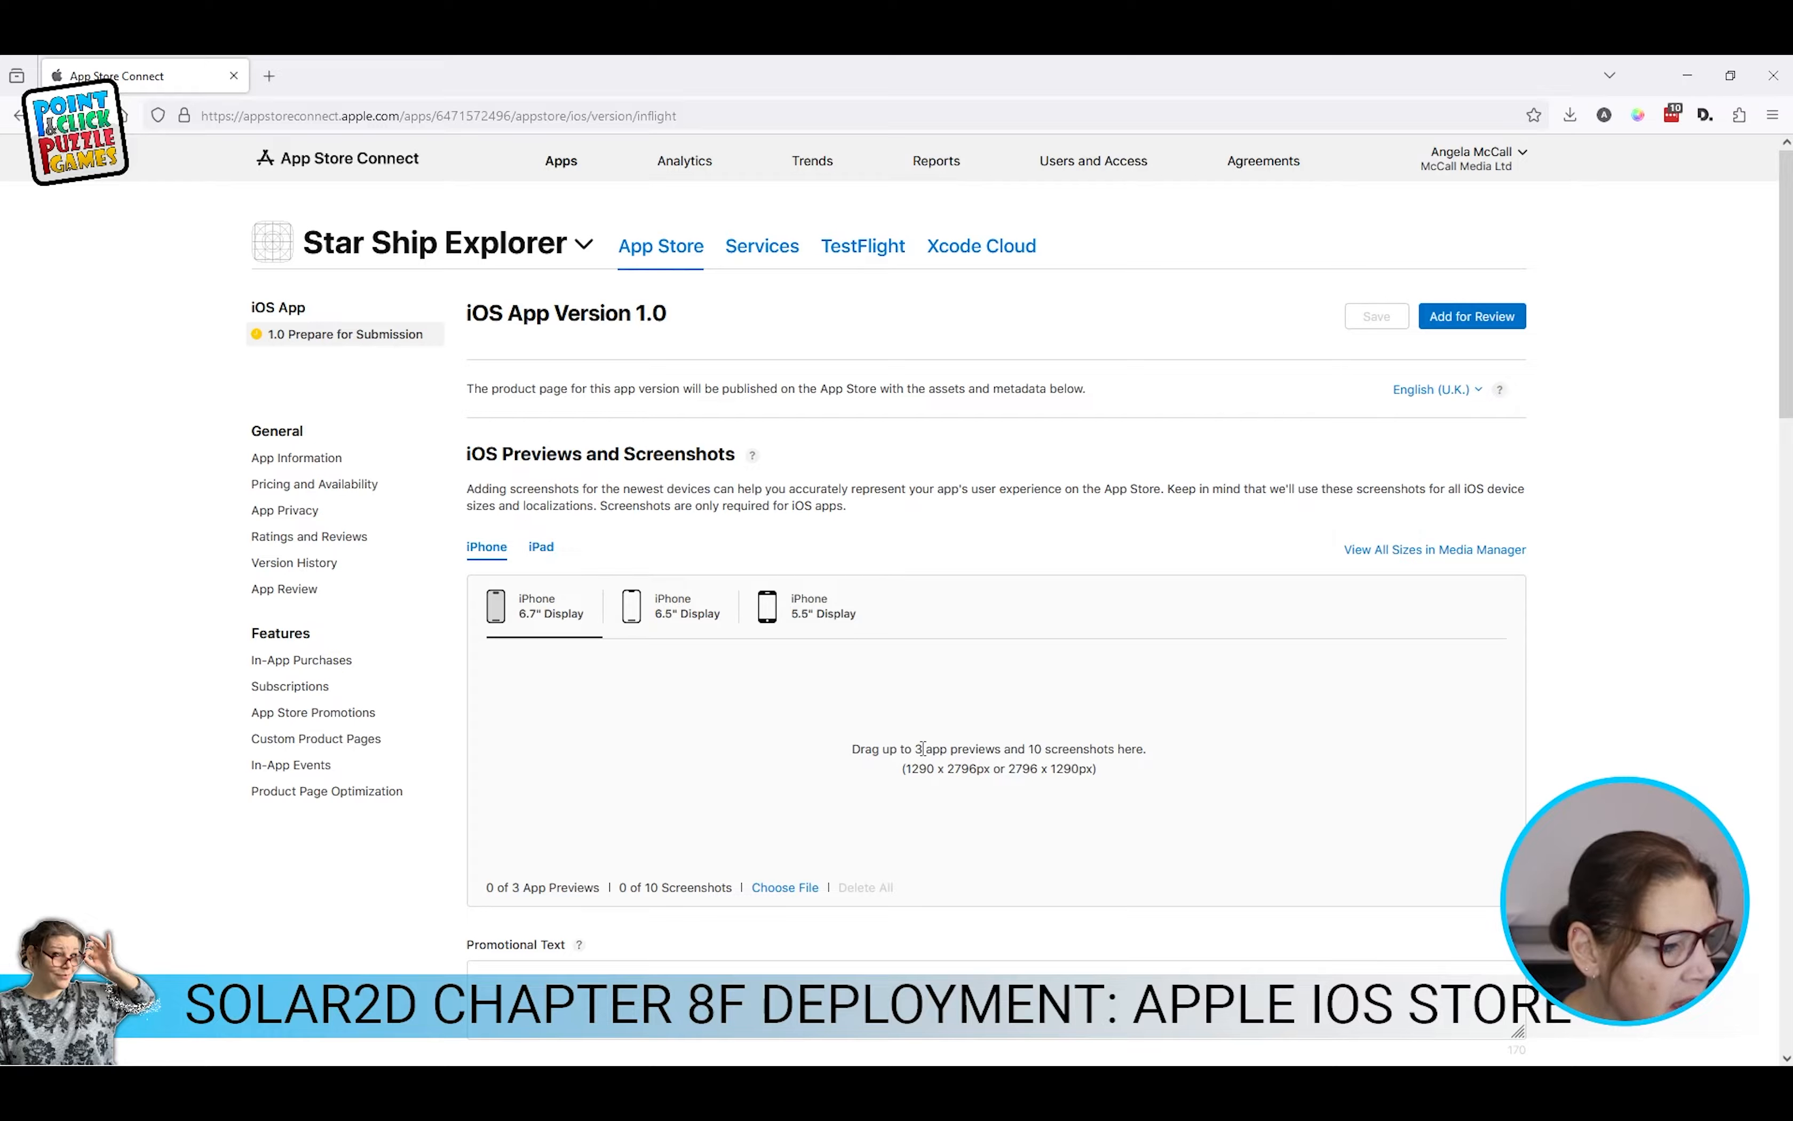
scroll(1230, 734, down, 4)
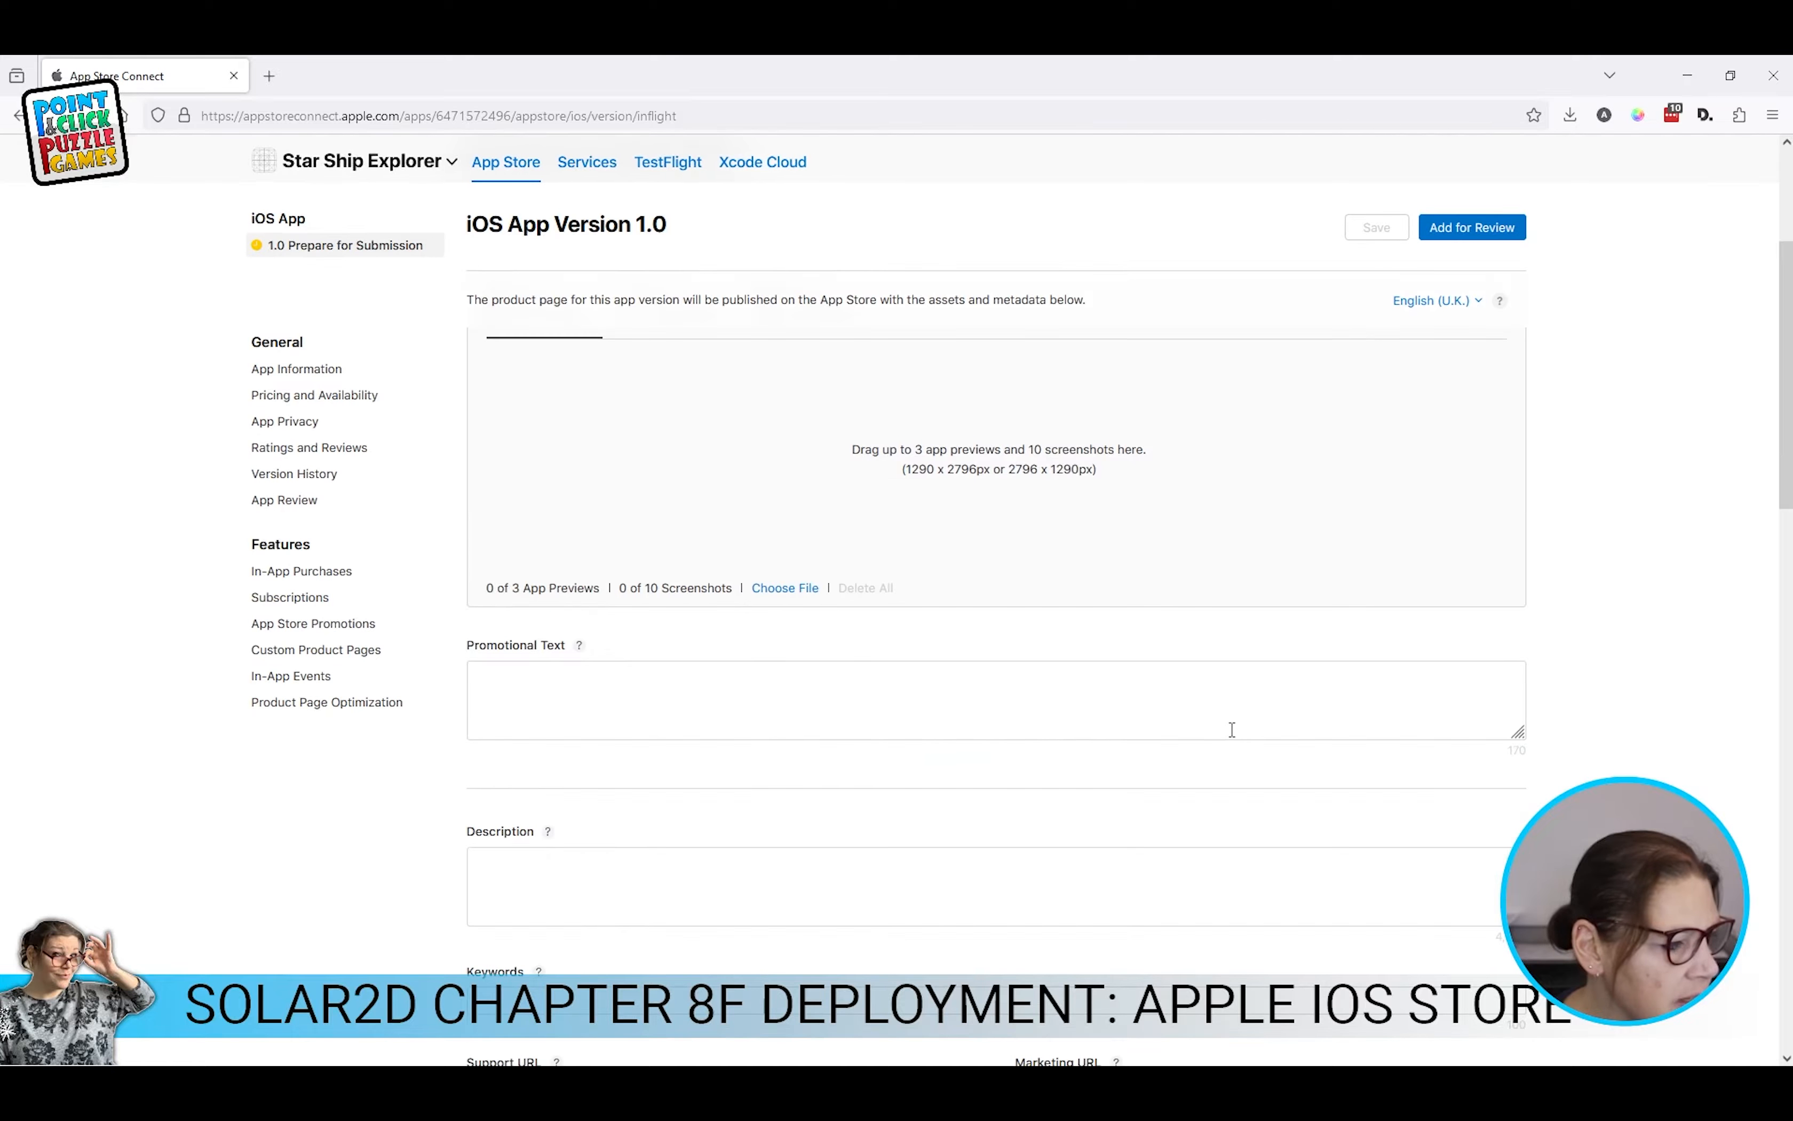
scroll(547, 680, down, 4)
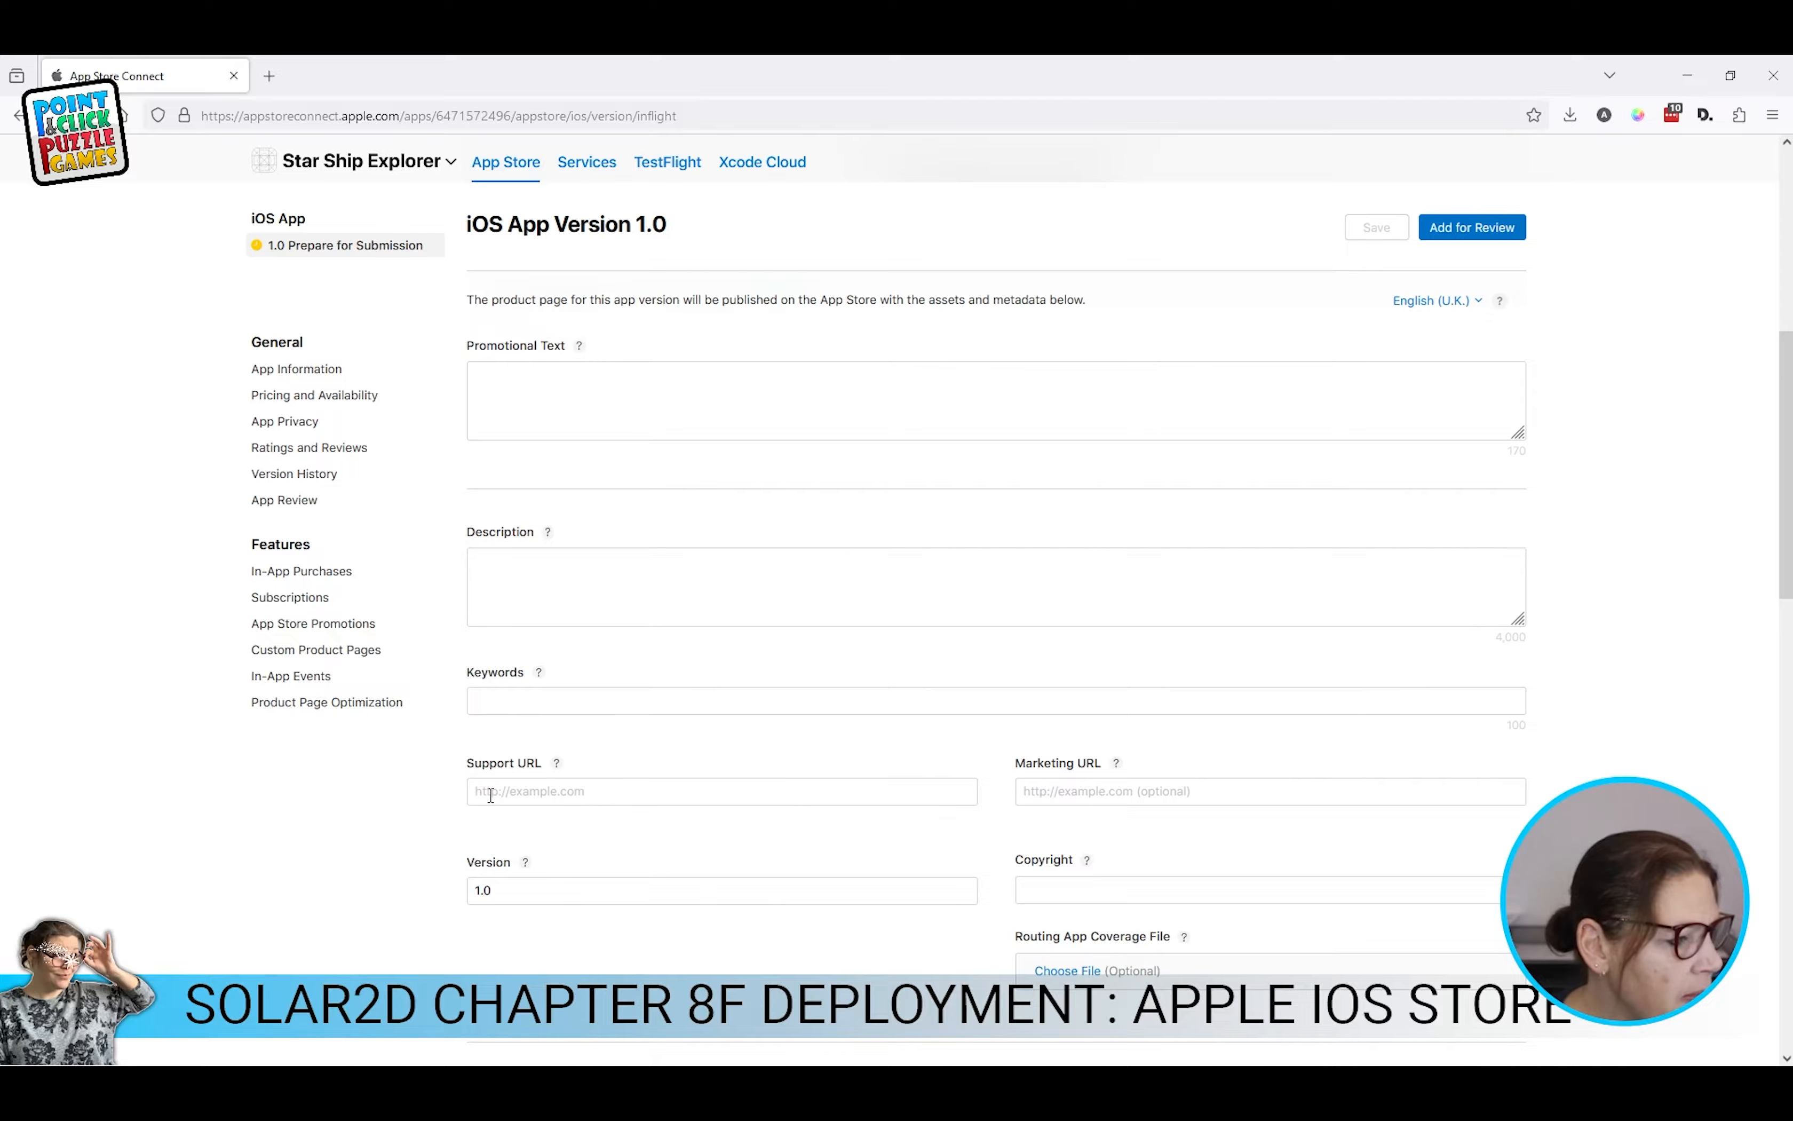
scroll(622, 791, down, 4)
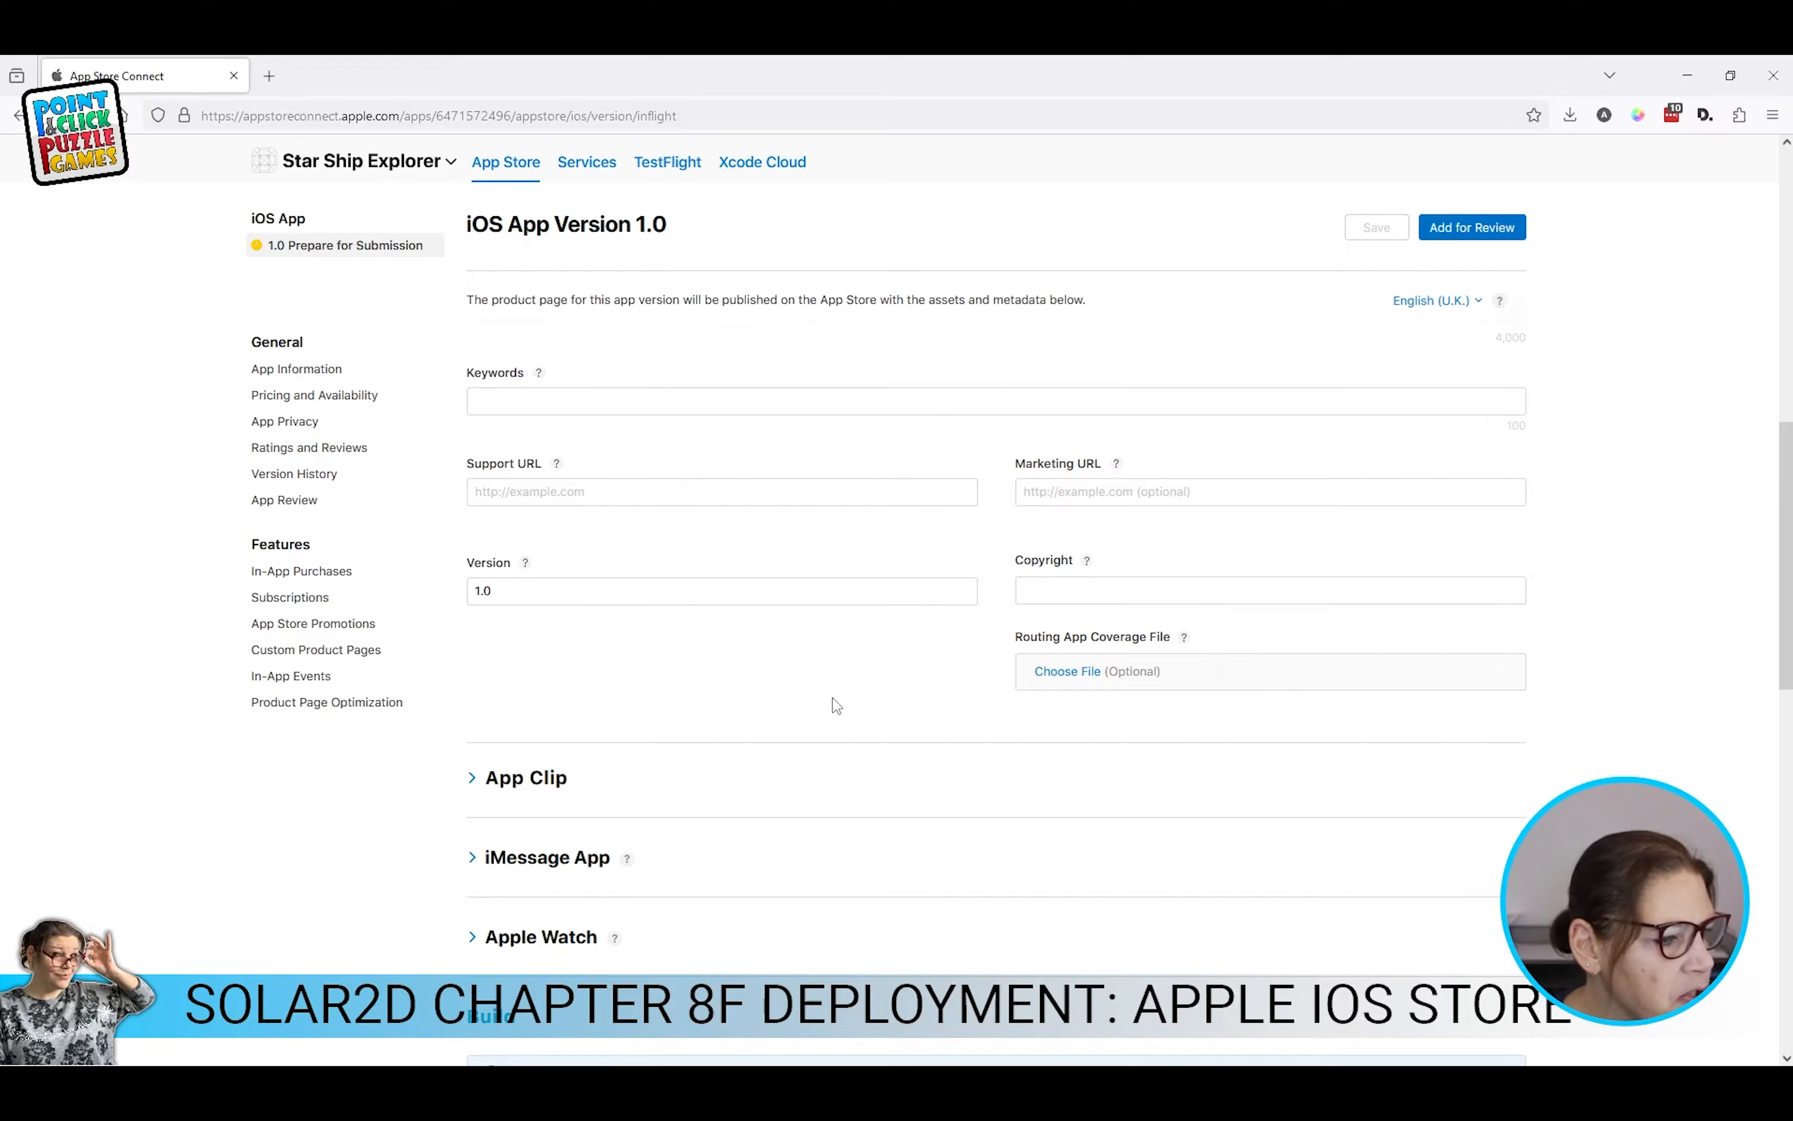
scroll(1119, 617, up, 10)
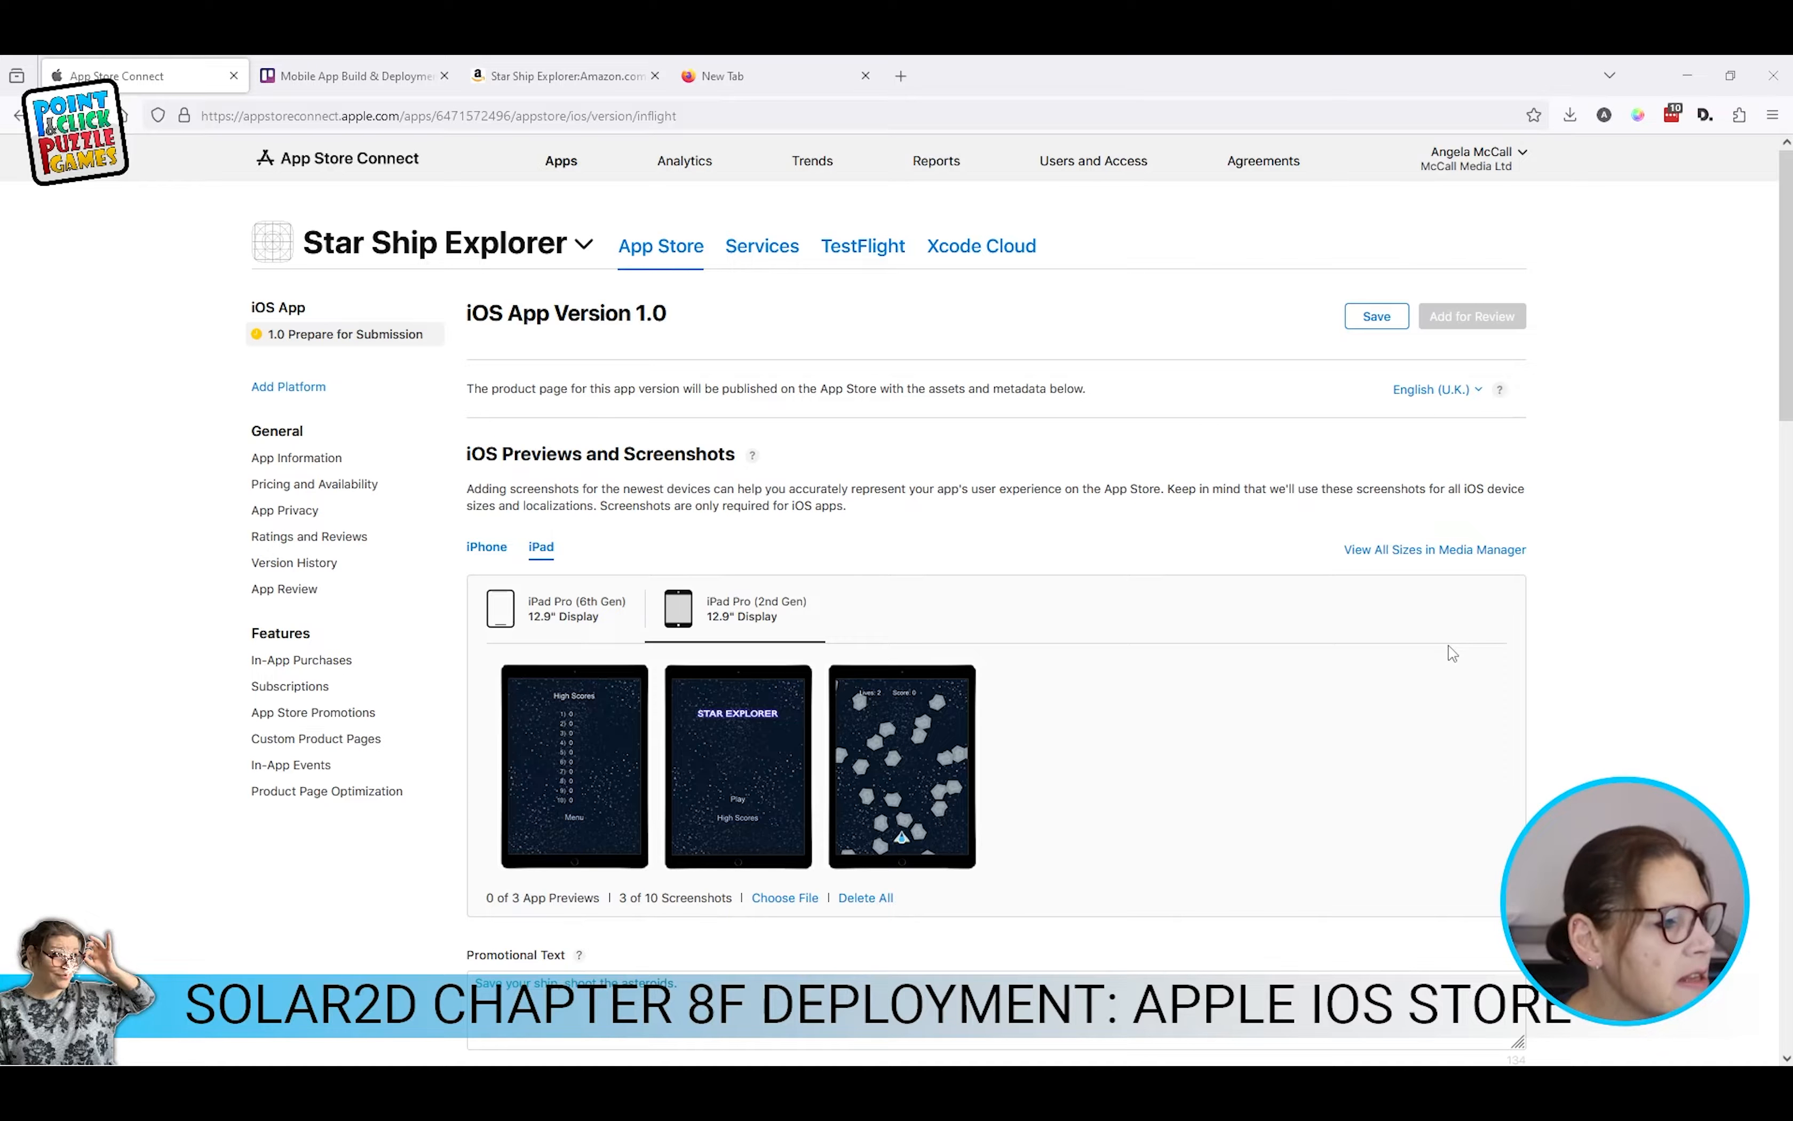
click(494, 552)
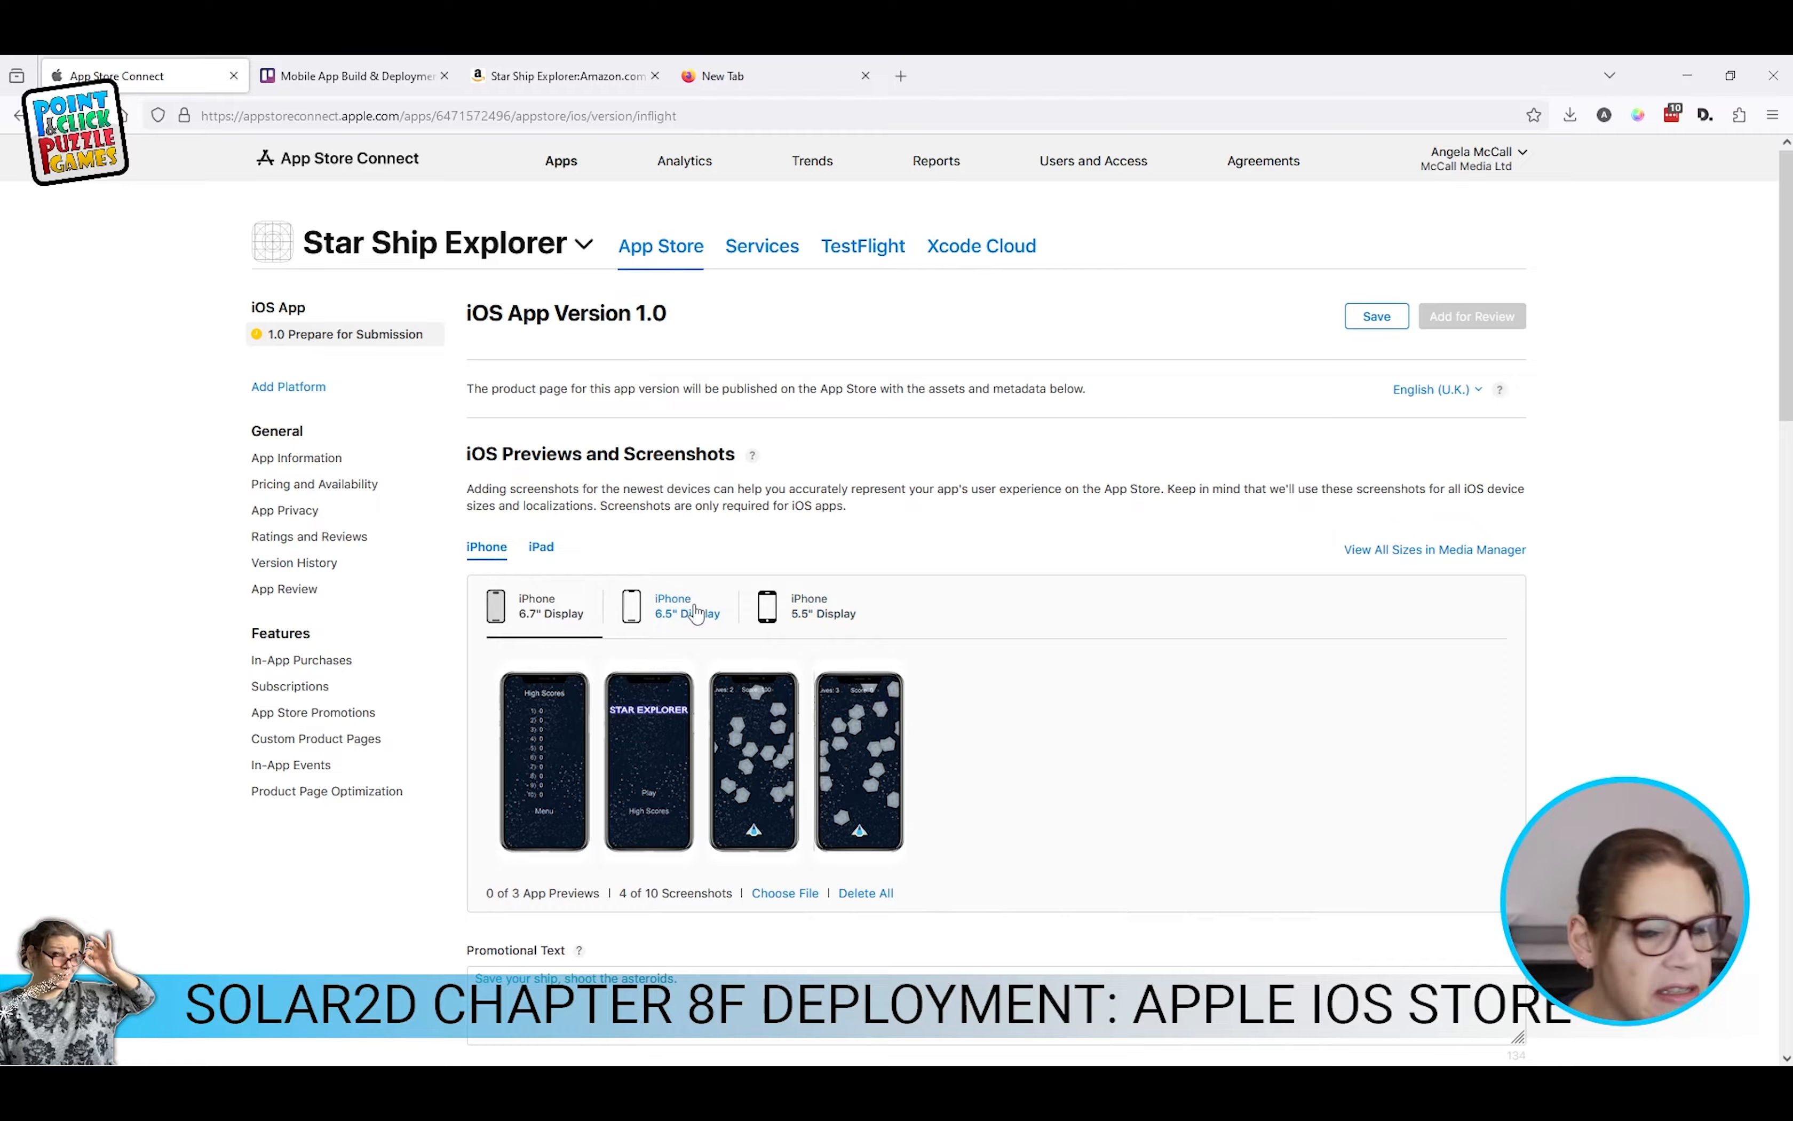
scroll(730, 610, down, 4)
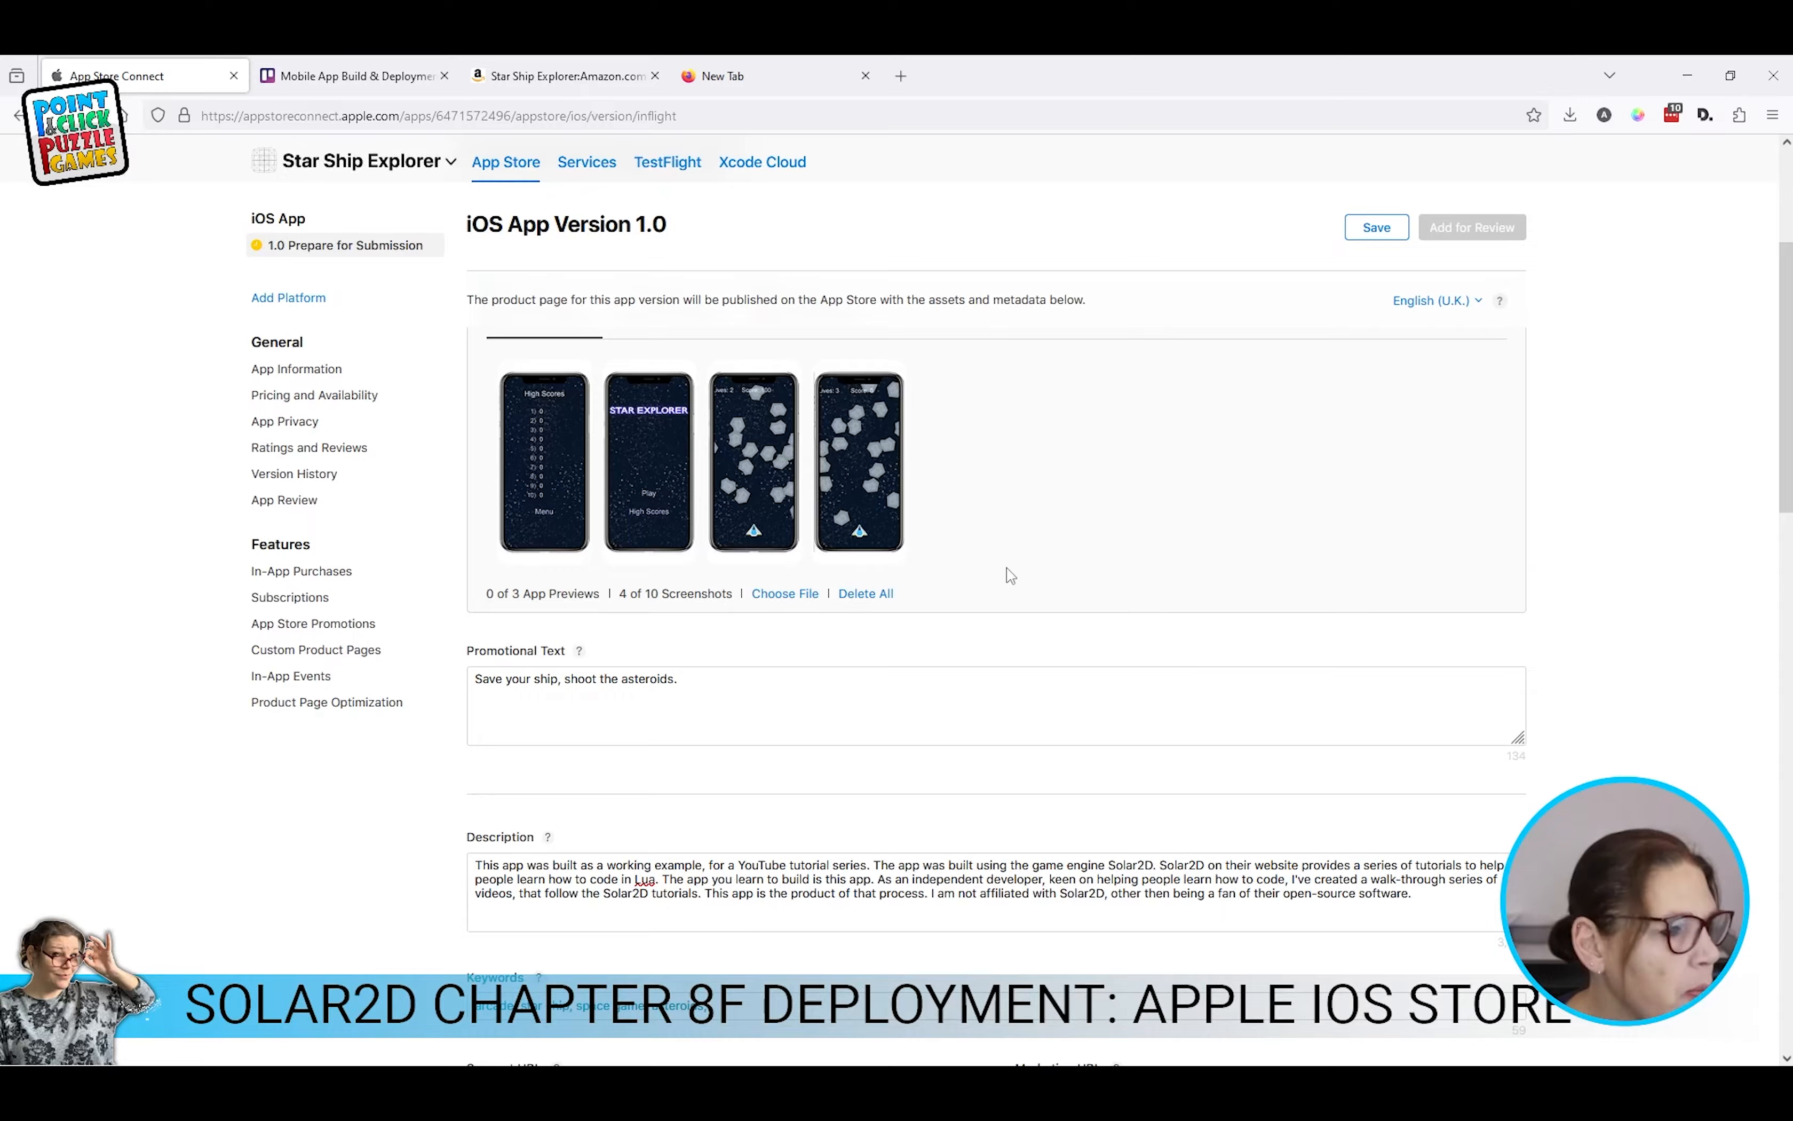
scroll(1646, 439, up, 2)
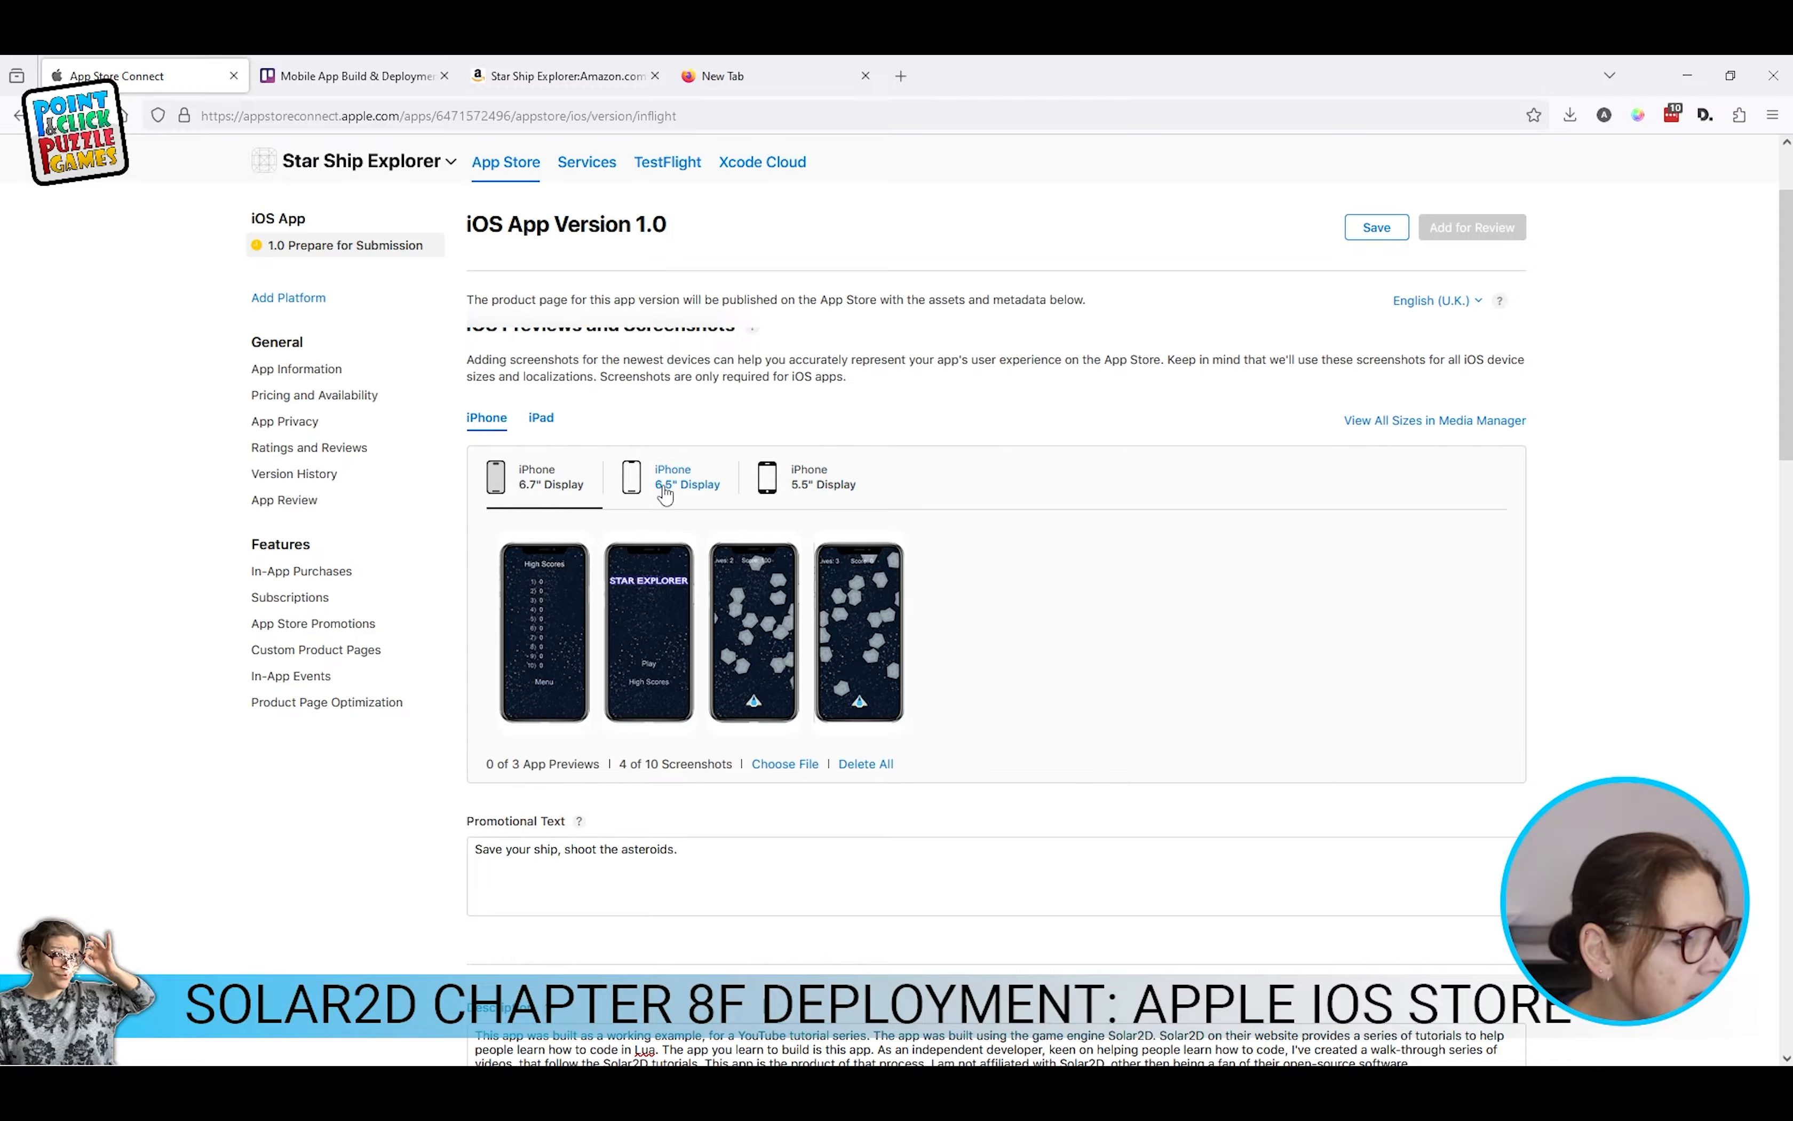
click(646, 471)
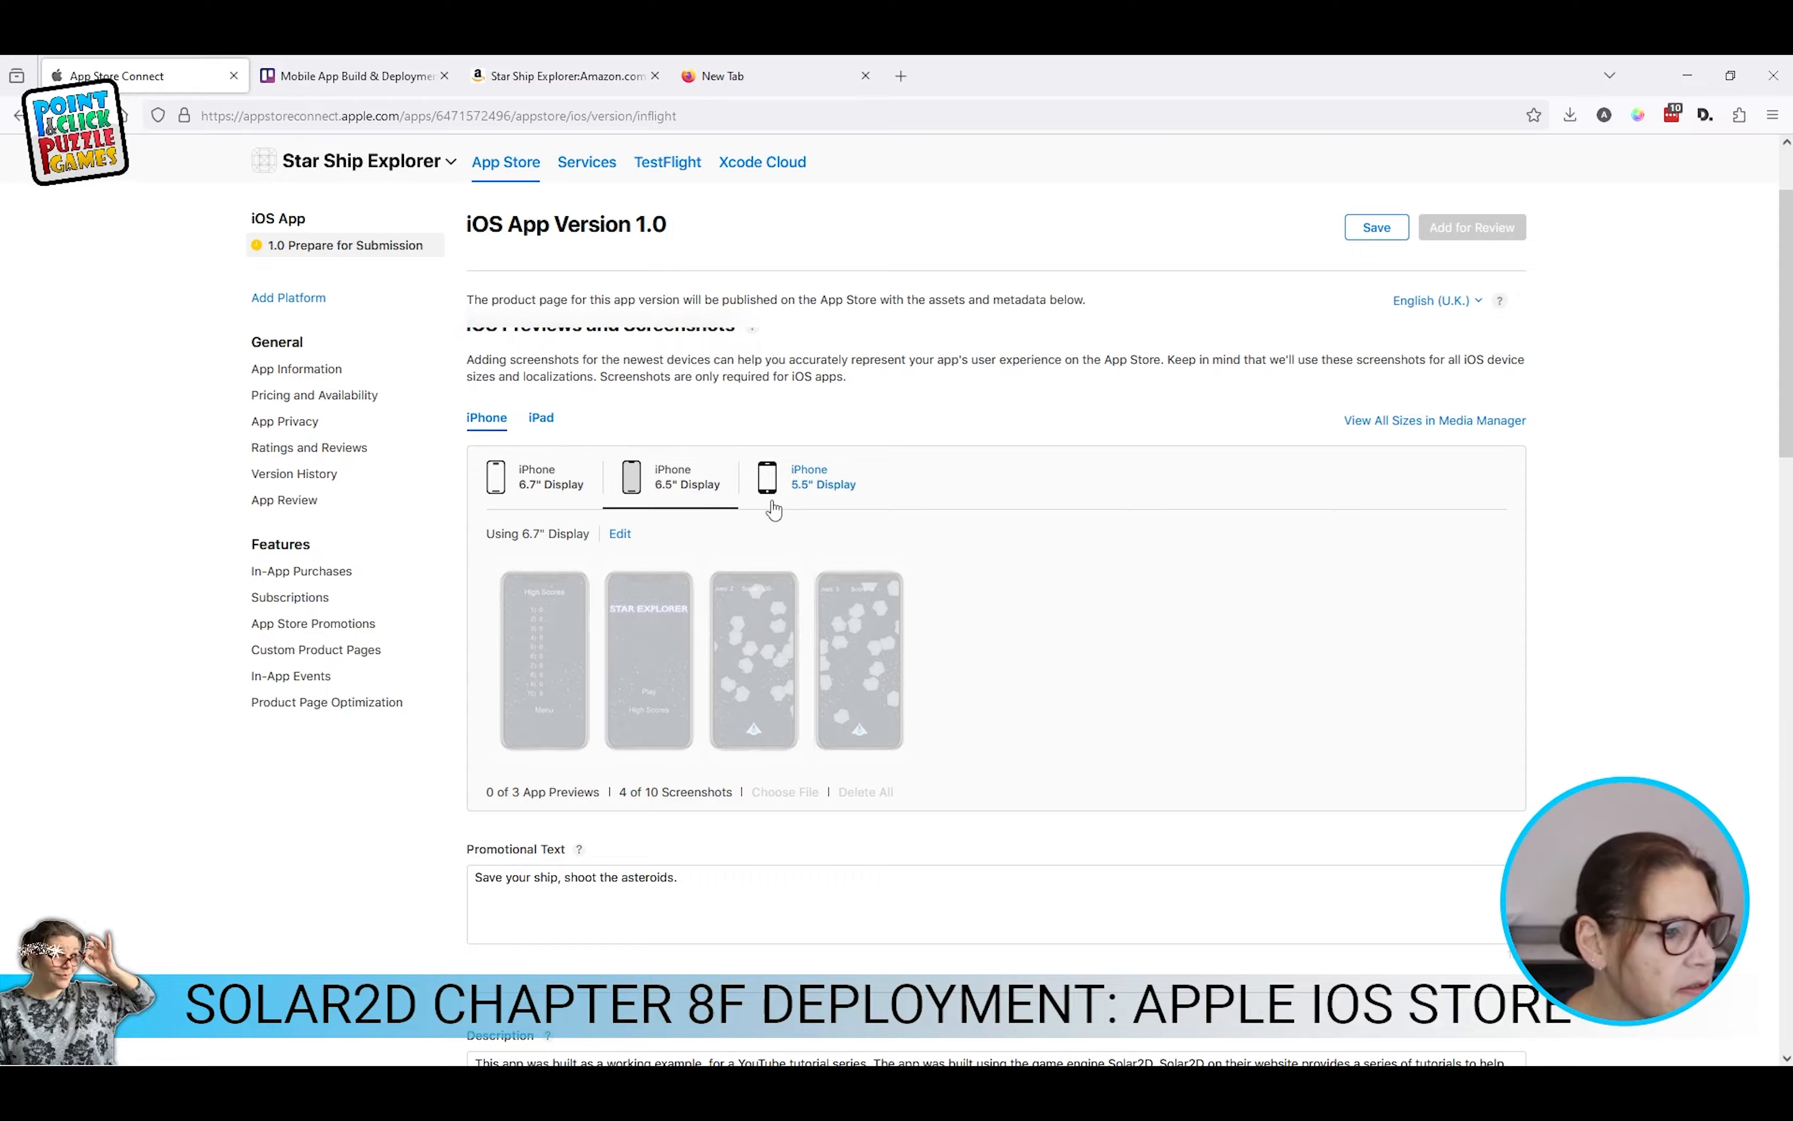
click(808, 482)
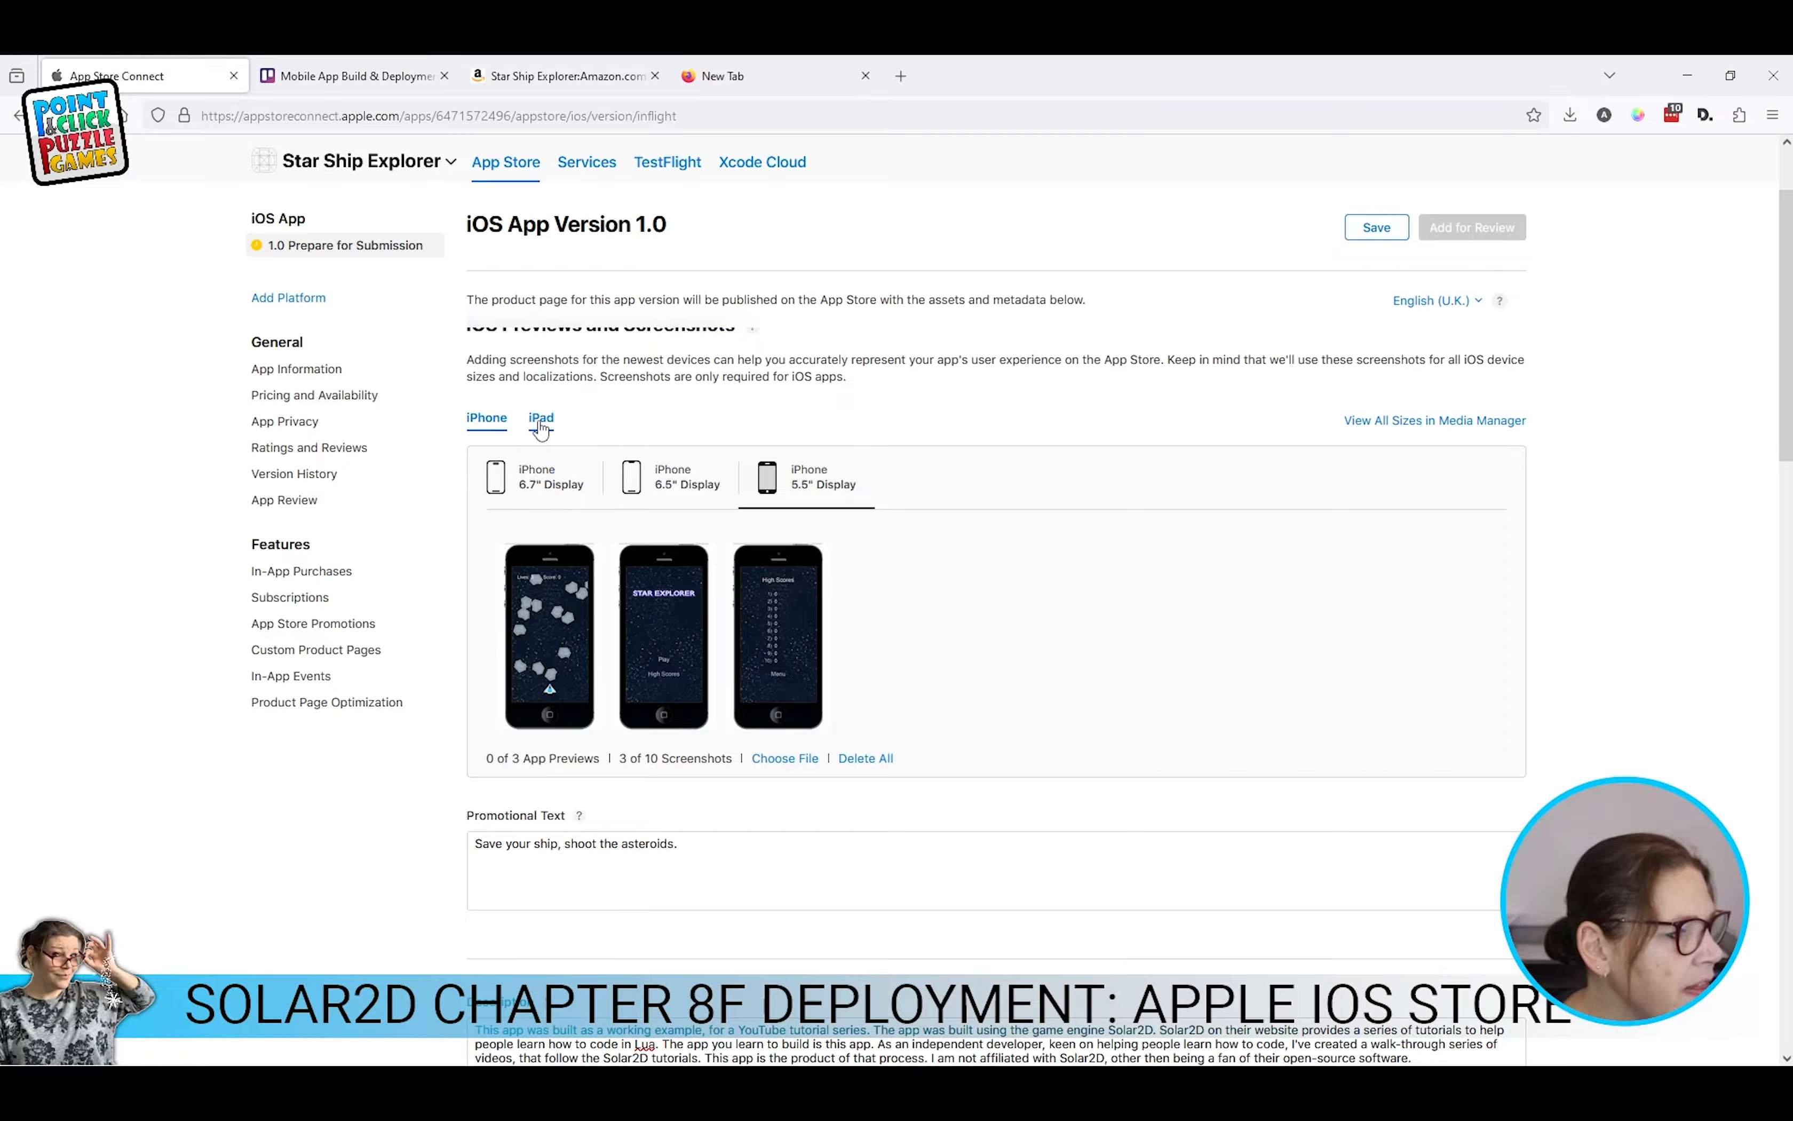
click(542, 420)
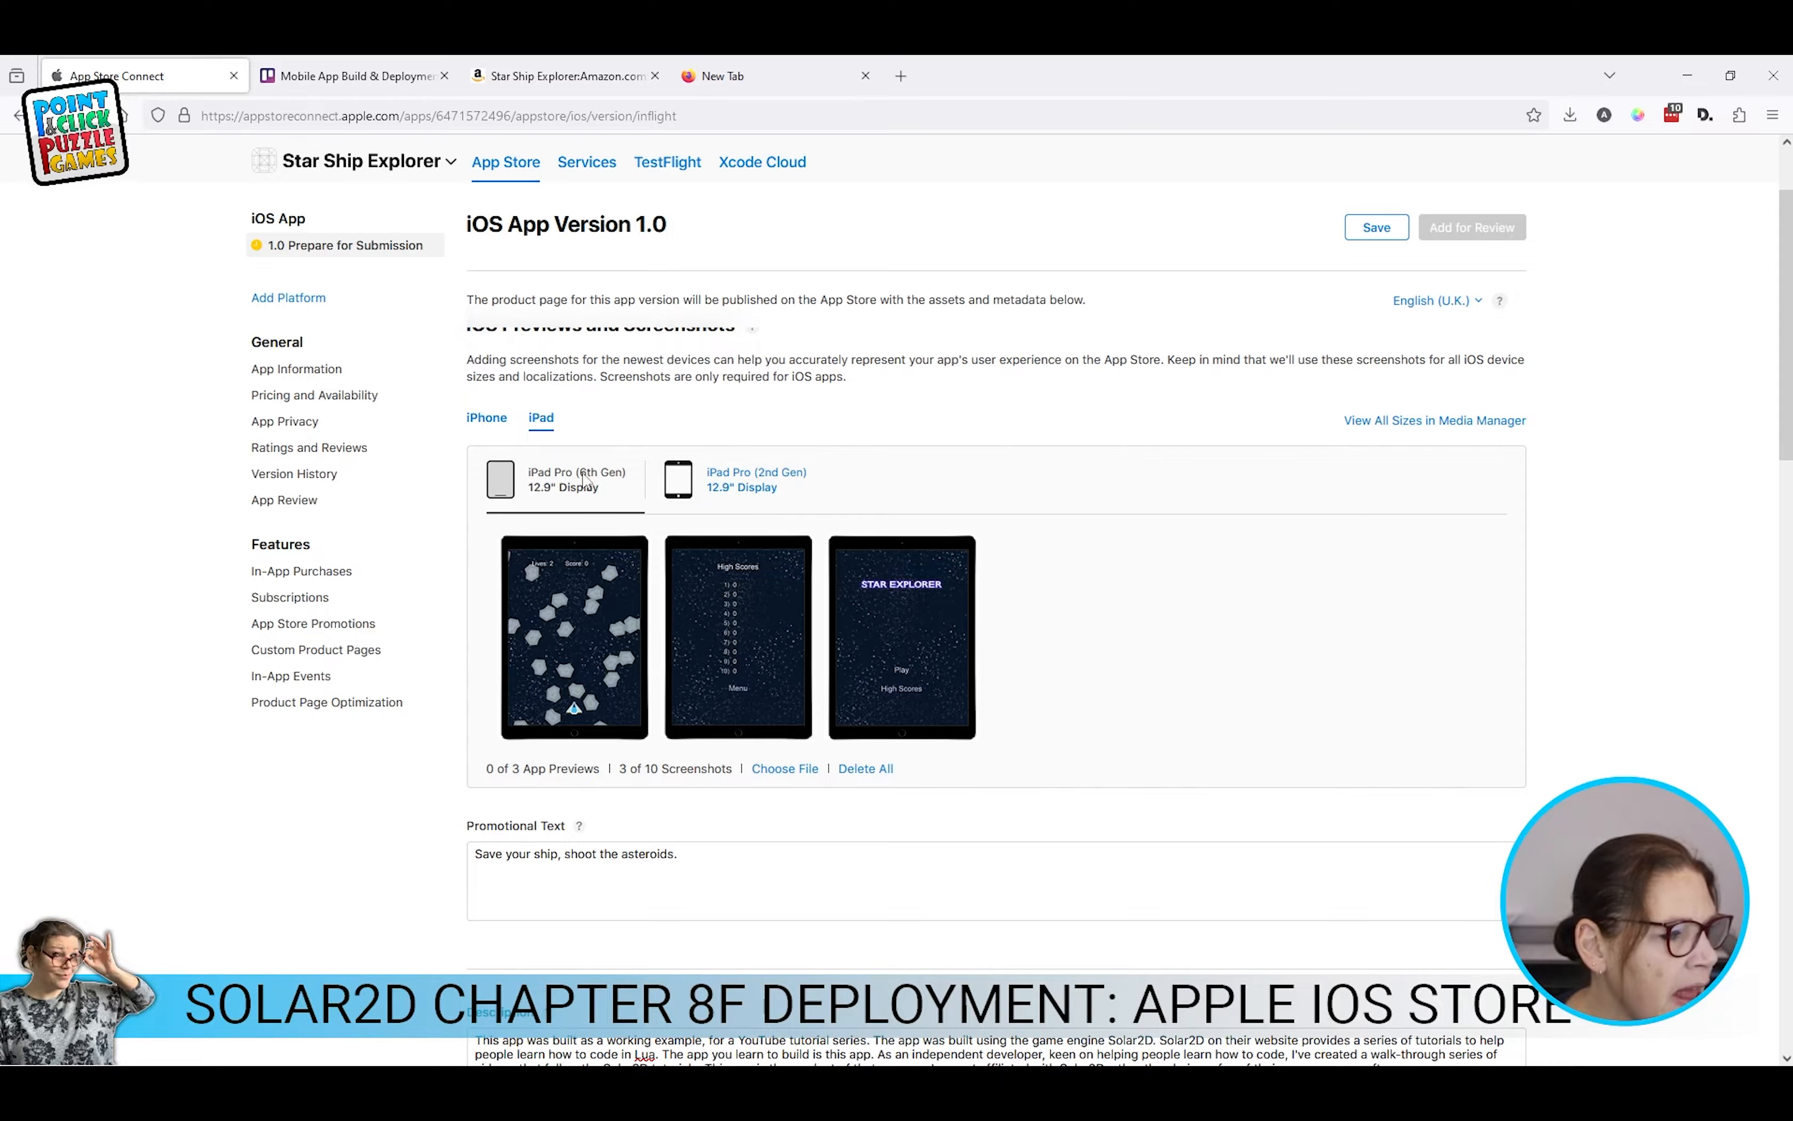
mouse_move(623, 580)
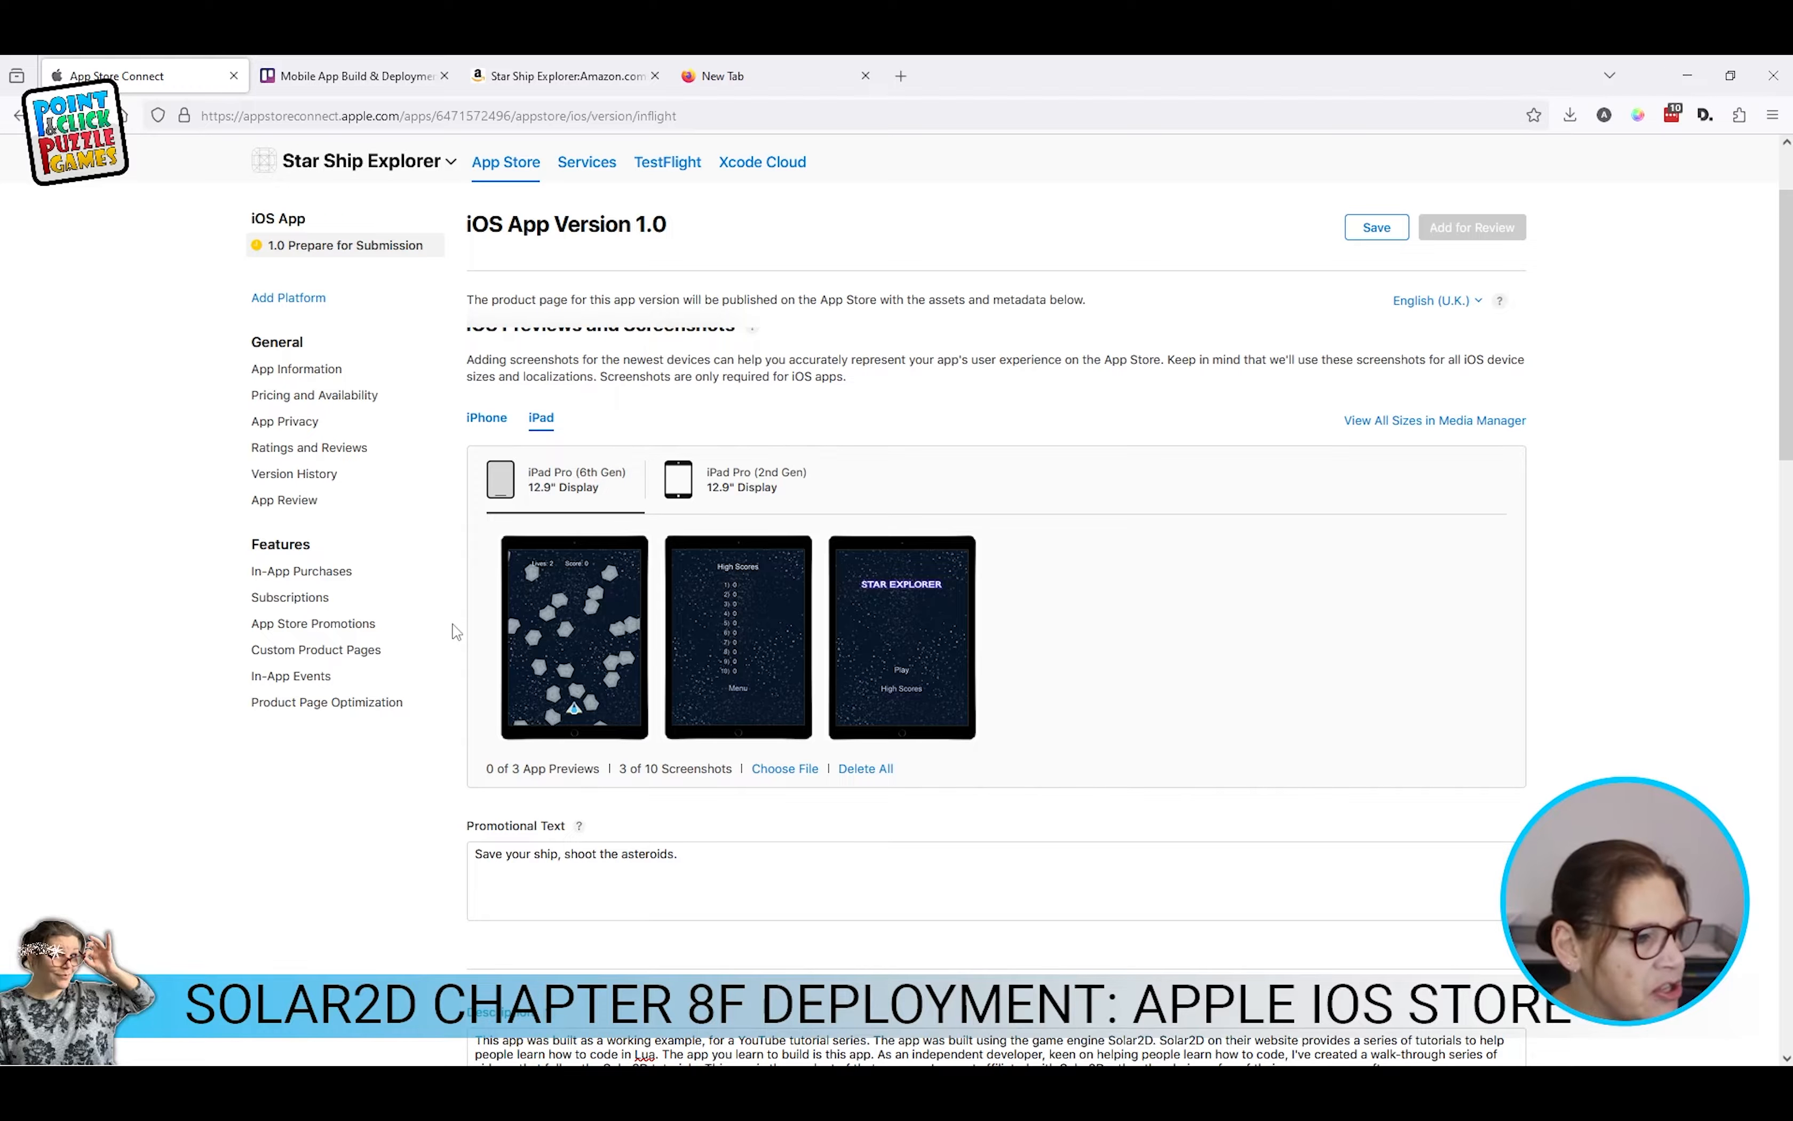
mouse_move(912, 643)
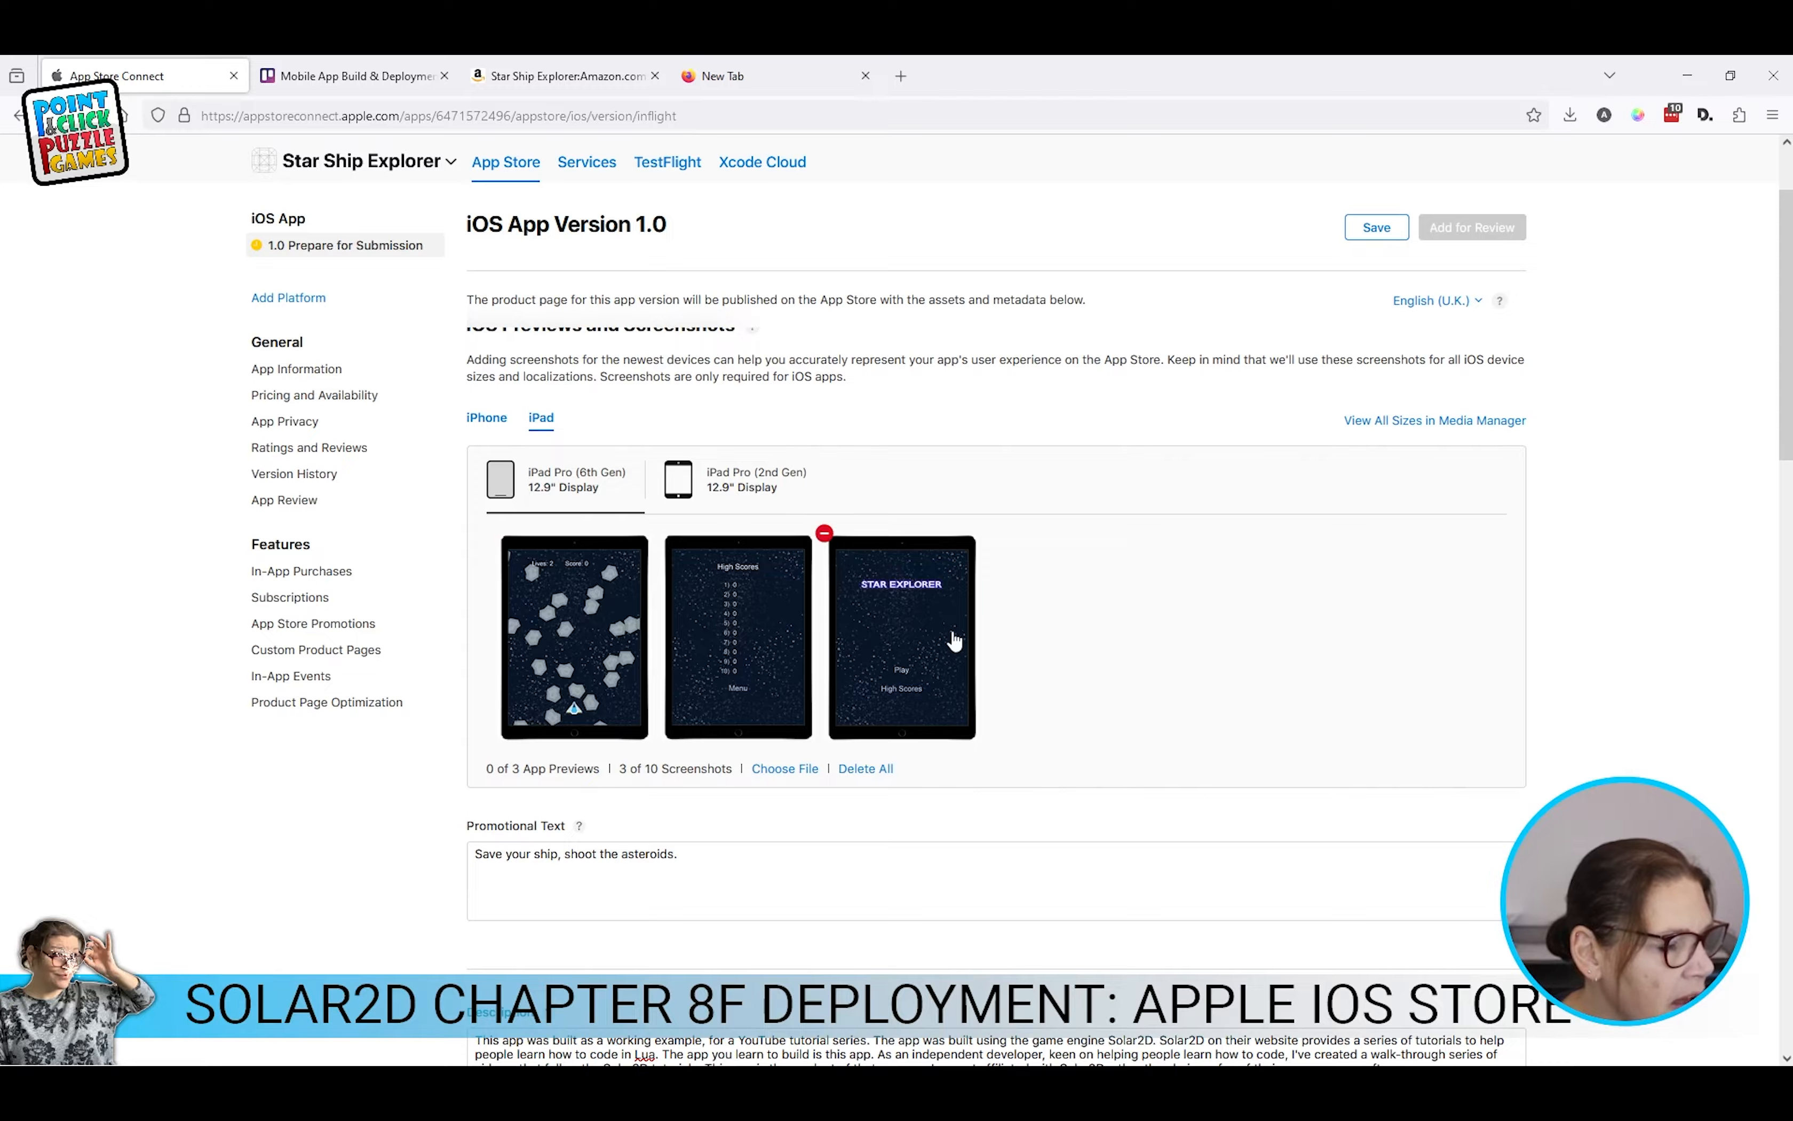
Step: Move STAR EXPLORER to first place in the iPad Pro 2nd Gen and 6th Gen screenshot sets
click(745, 487)
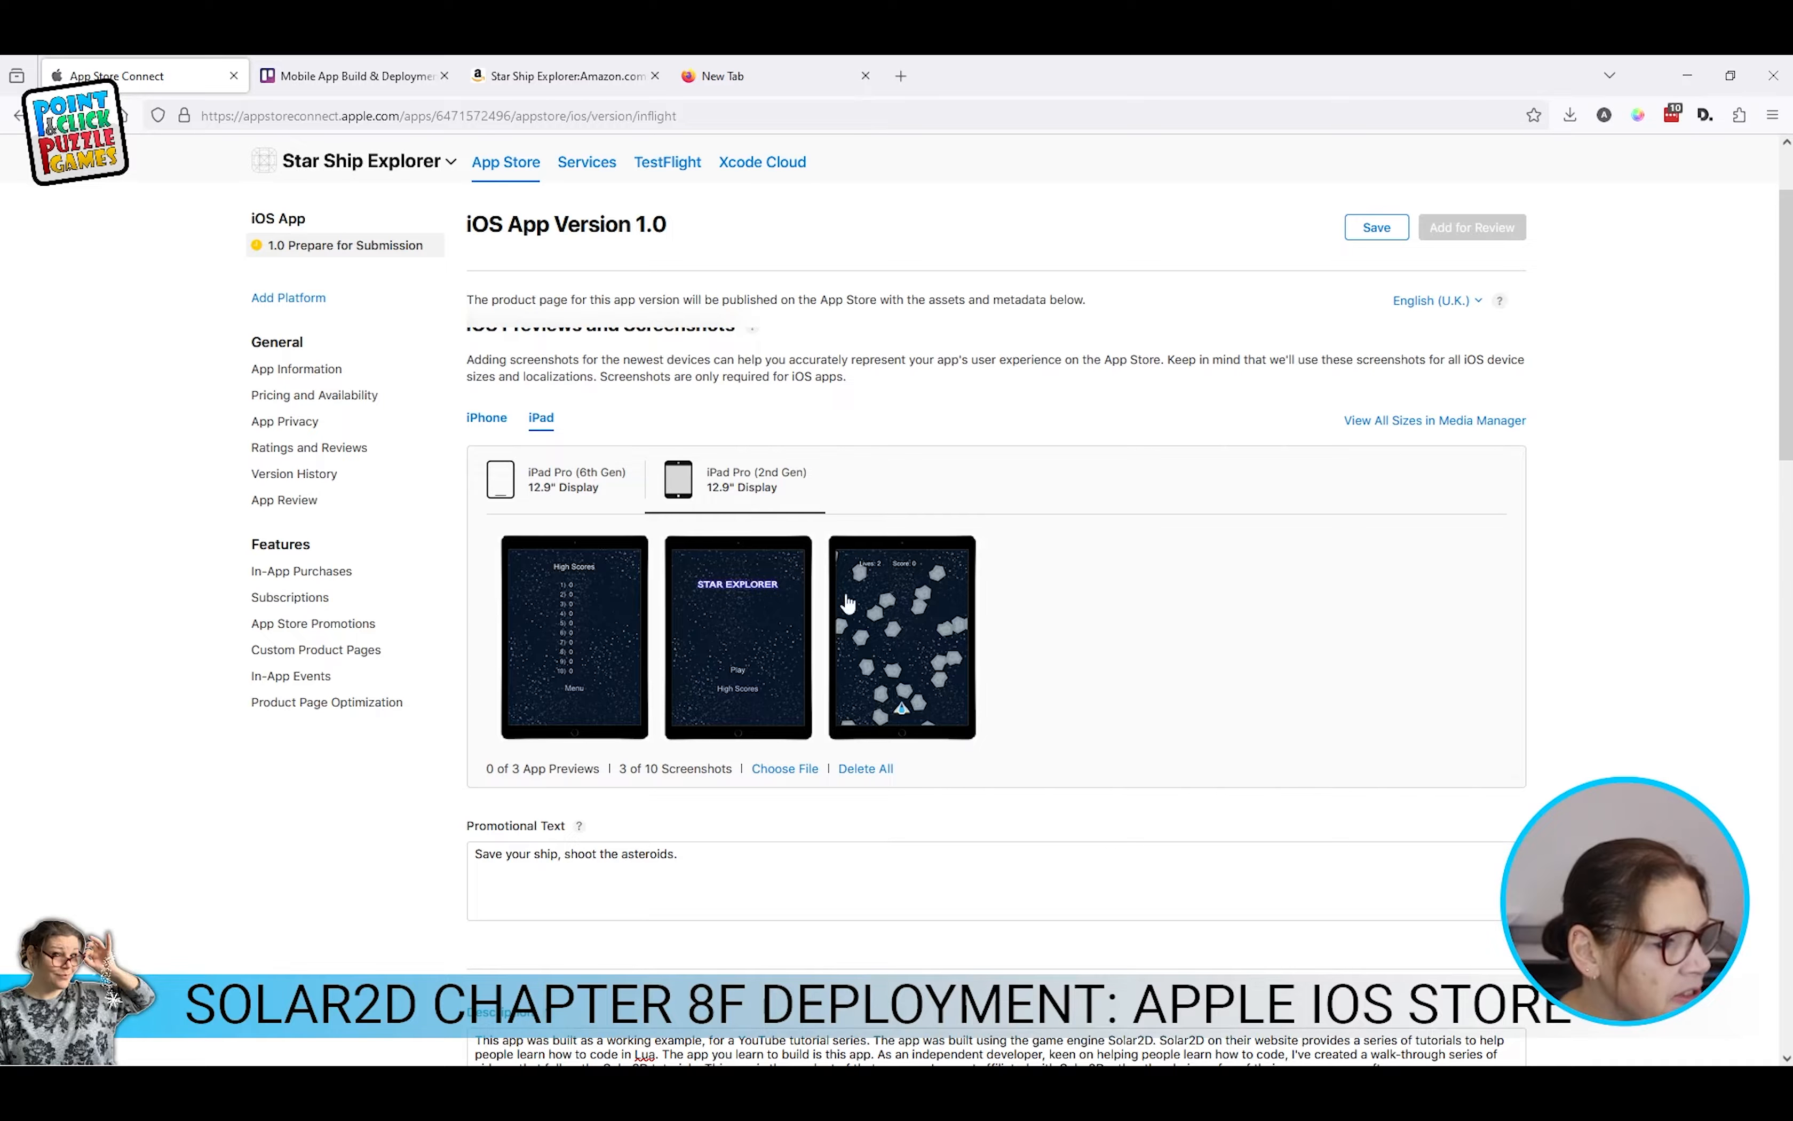
drag(737, 600, 685, 596)
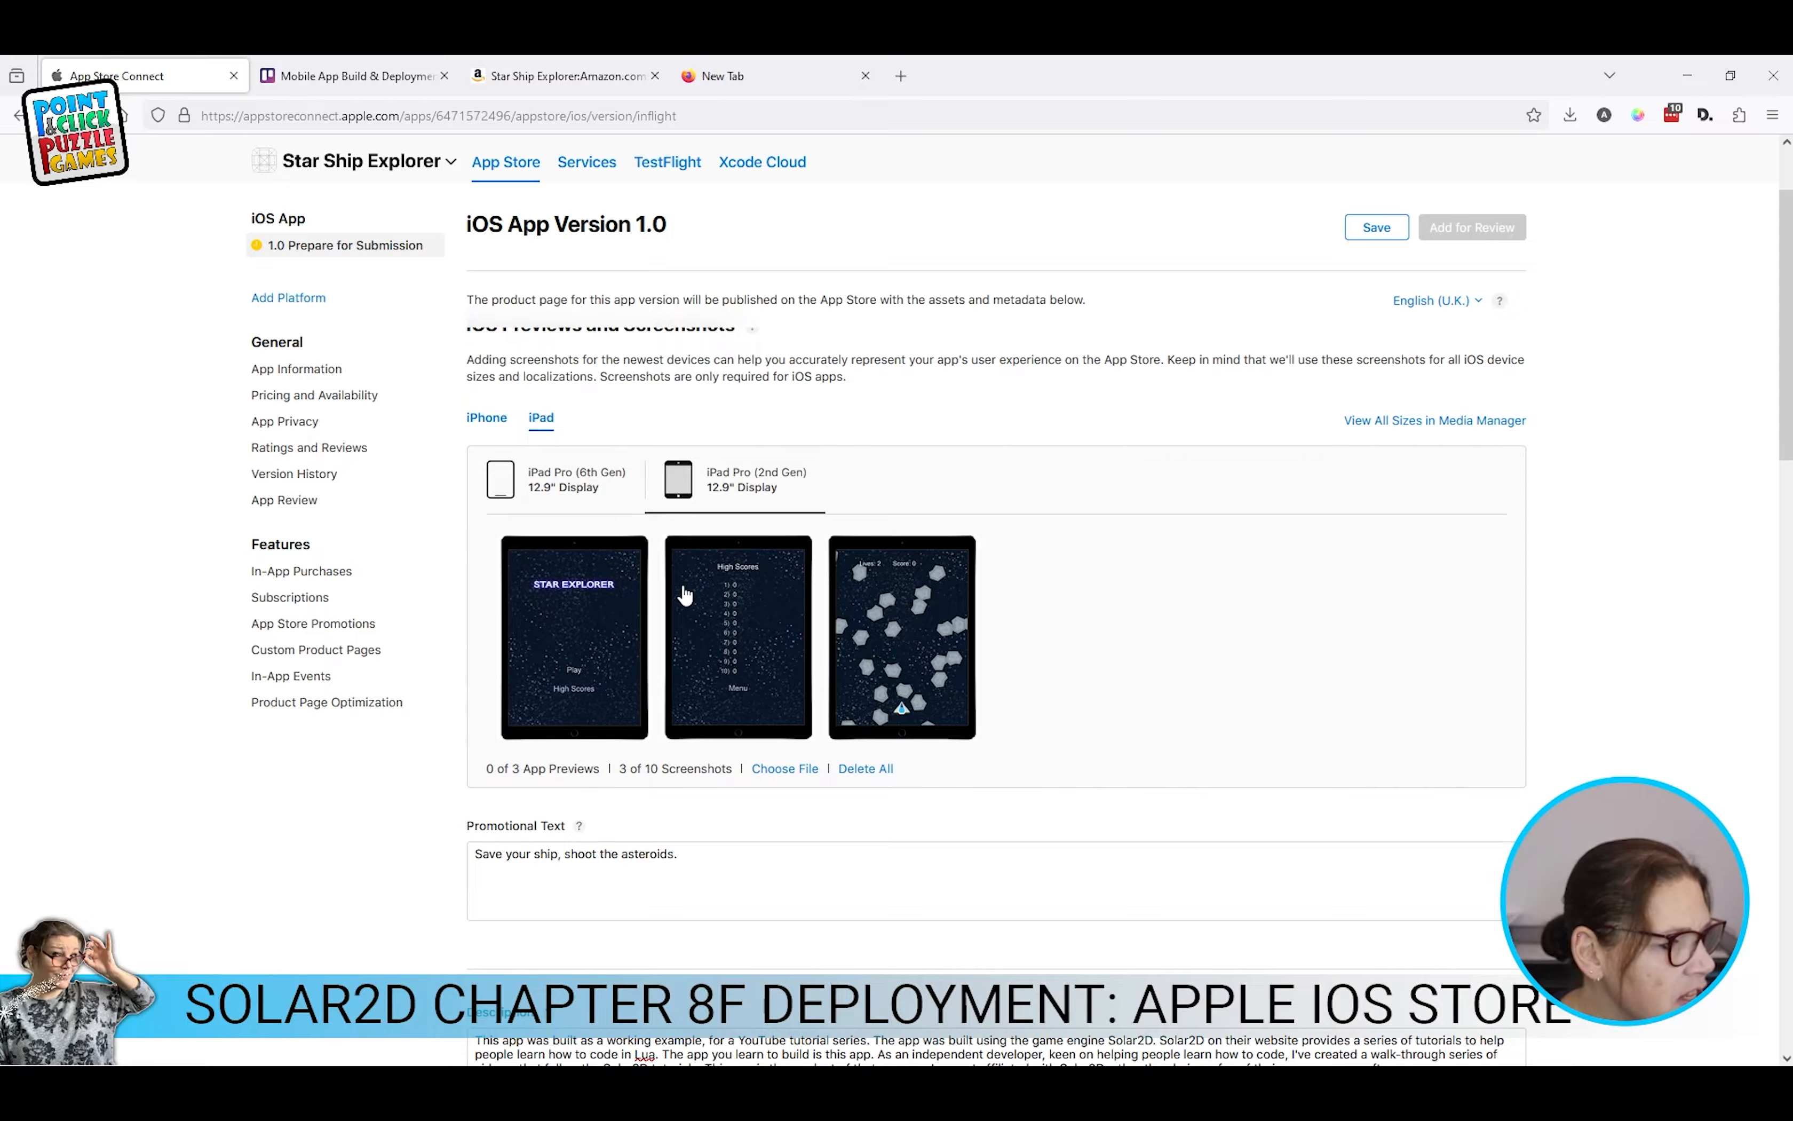
click(565, 480)
drag(863, 604, 550, 601)
drag(734, 621, 549, 607)
Step: Put STAR EXPLORER first among the iPhone 6.7" screenshots, then check the 6.5" and 5.5" sets
click(486, 417)
drag(737, 619, 645, 612)
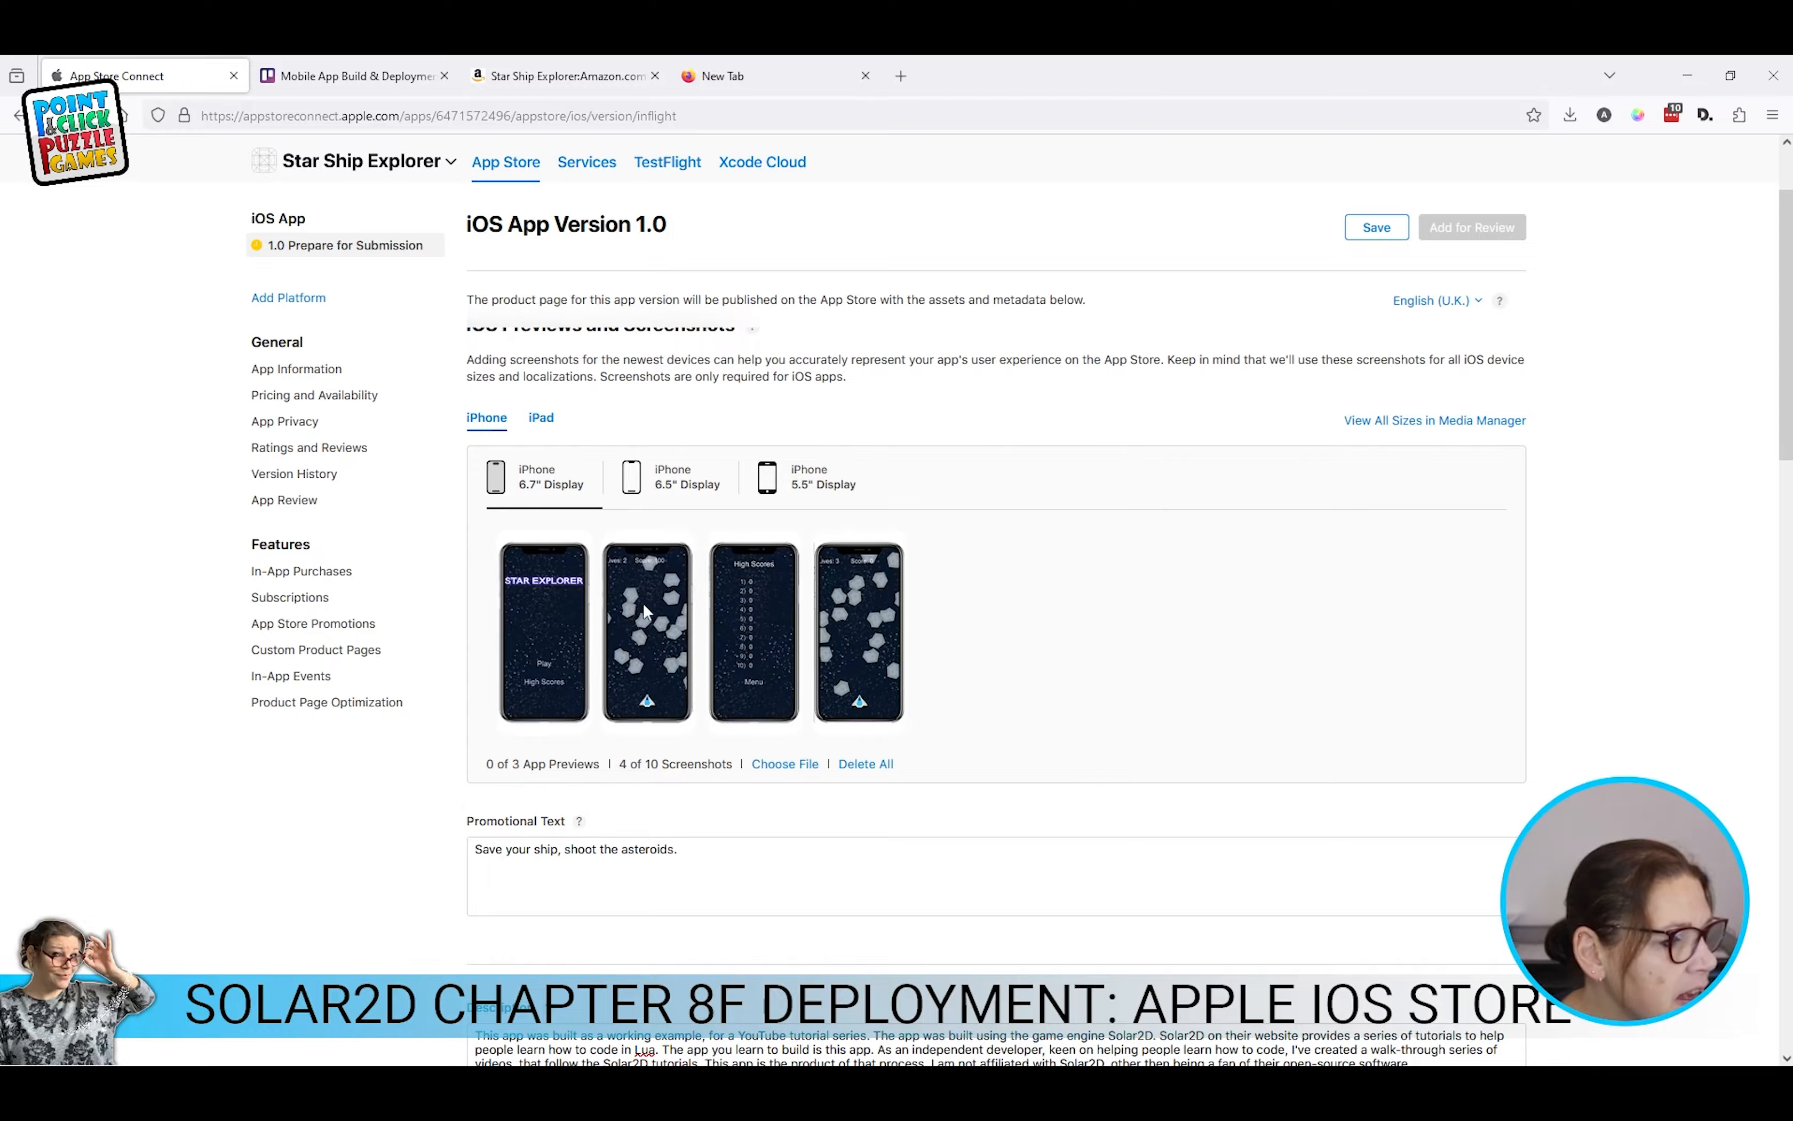
click(673, 476)
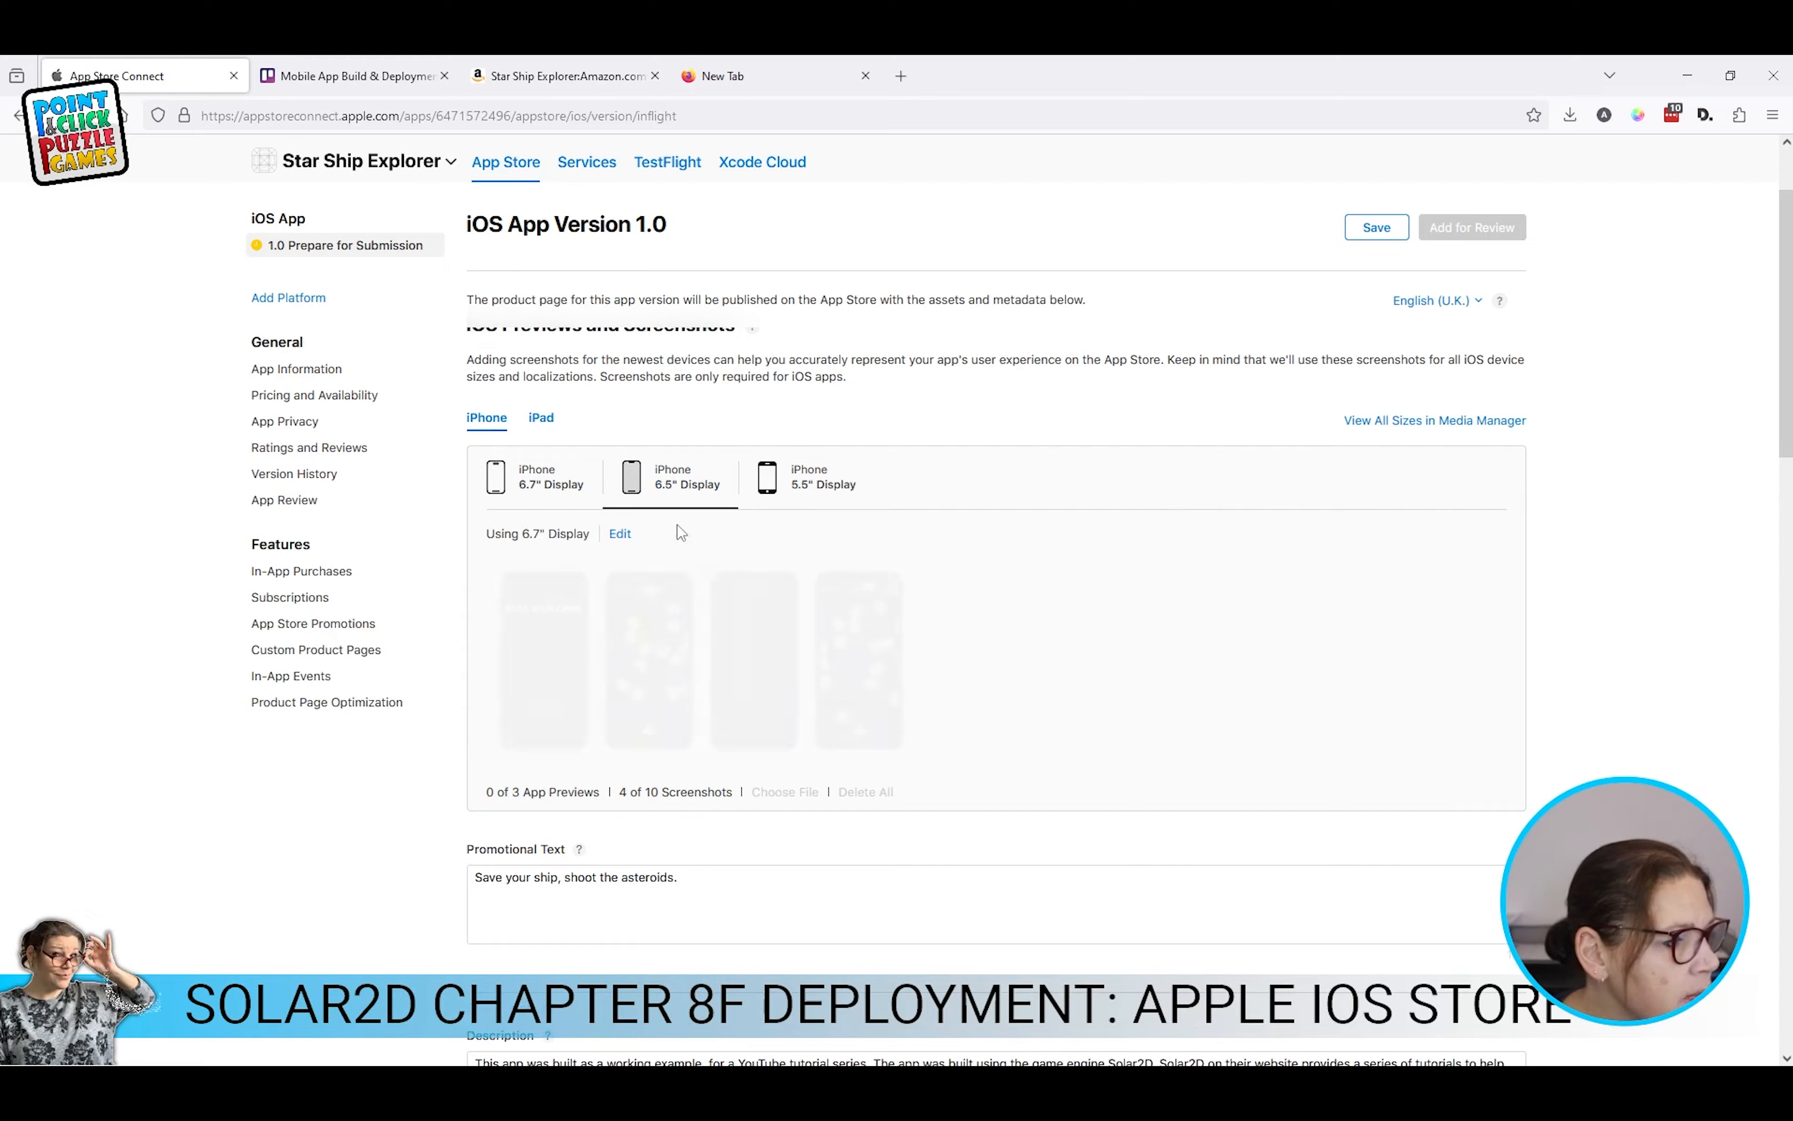
click(767, 504)
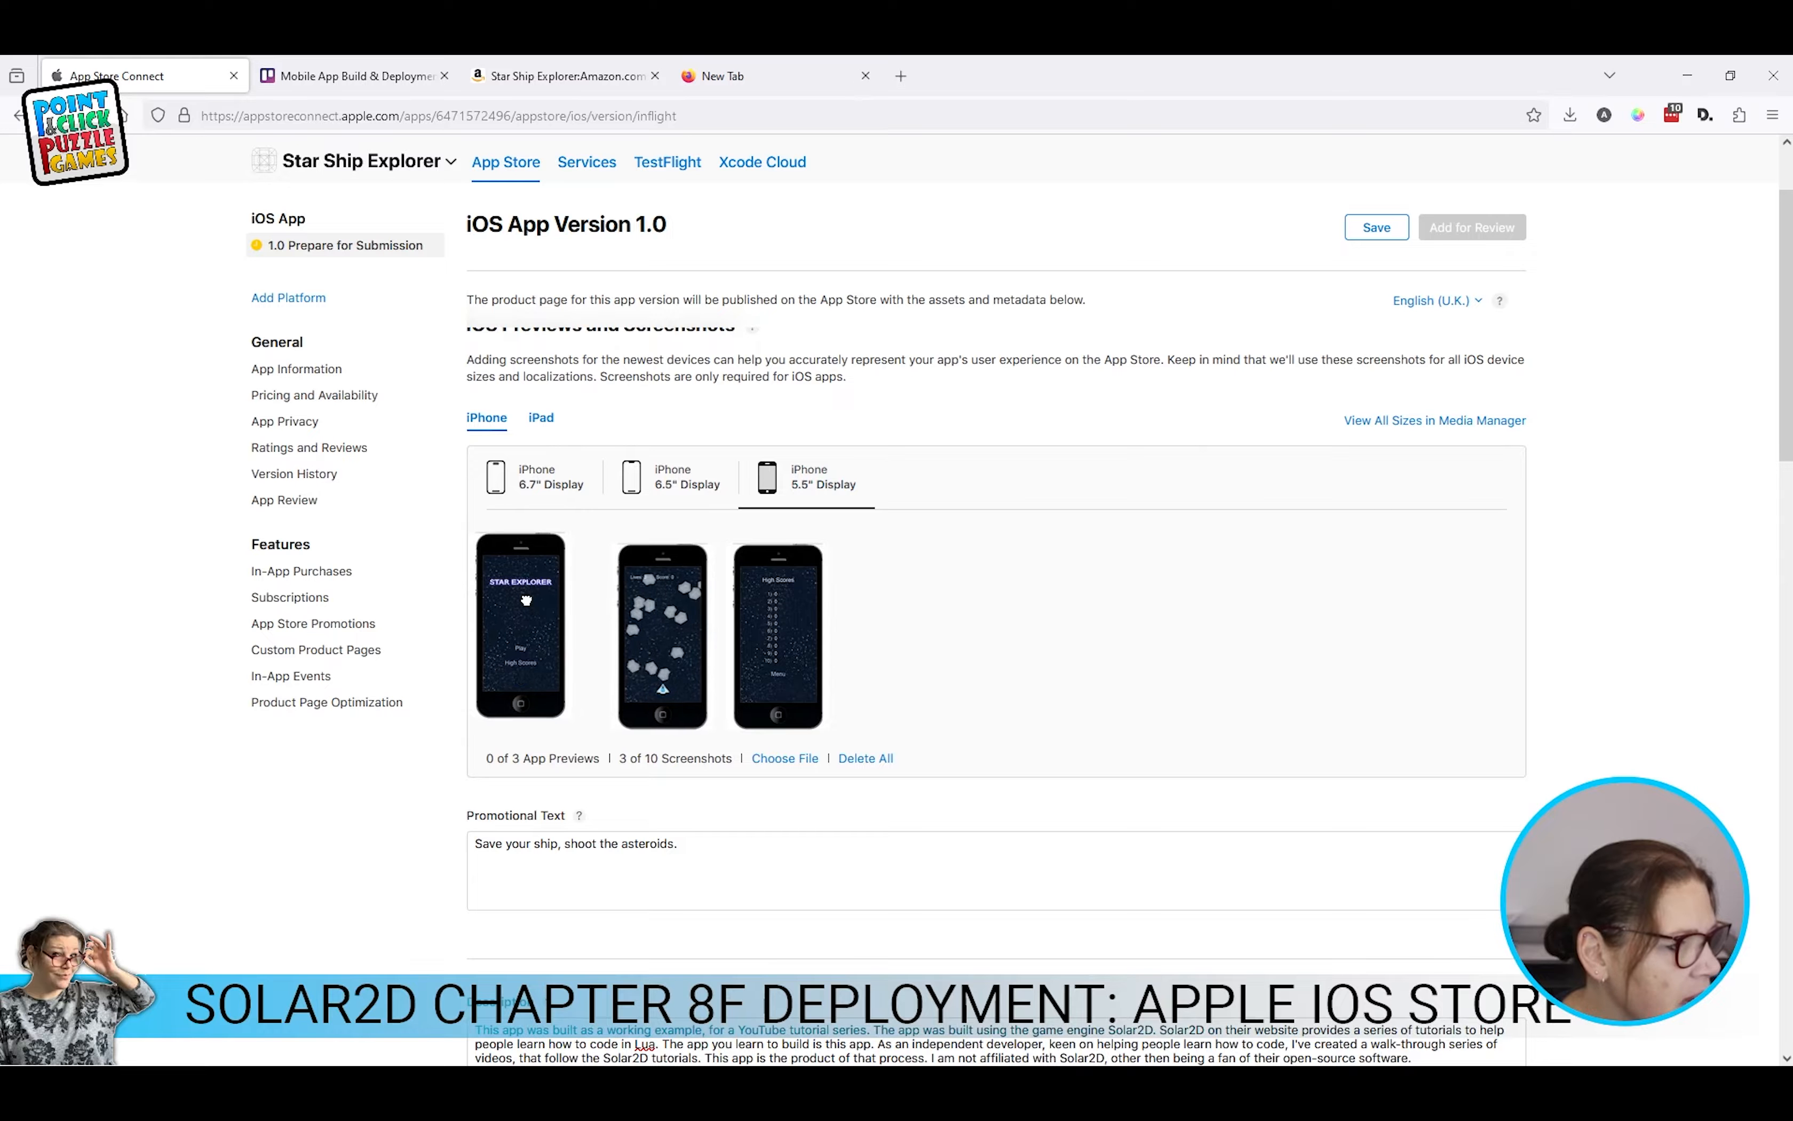
drag(527, 601, 534, 604)
scroll(723, 641, down, 4)
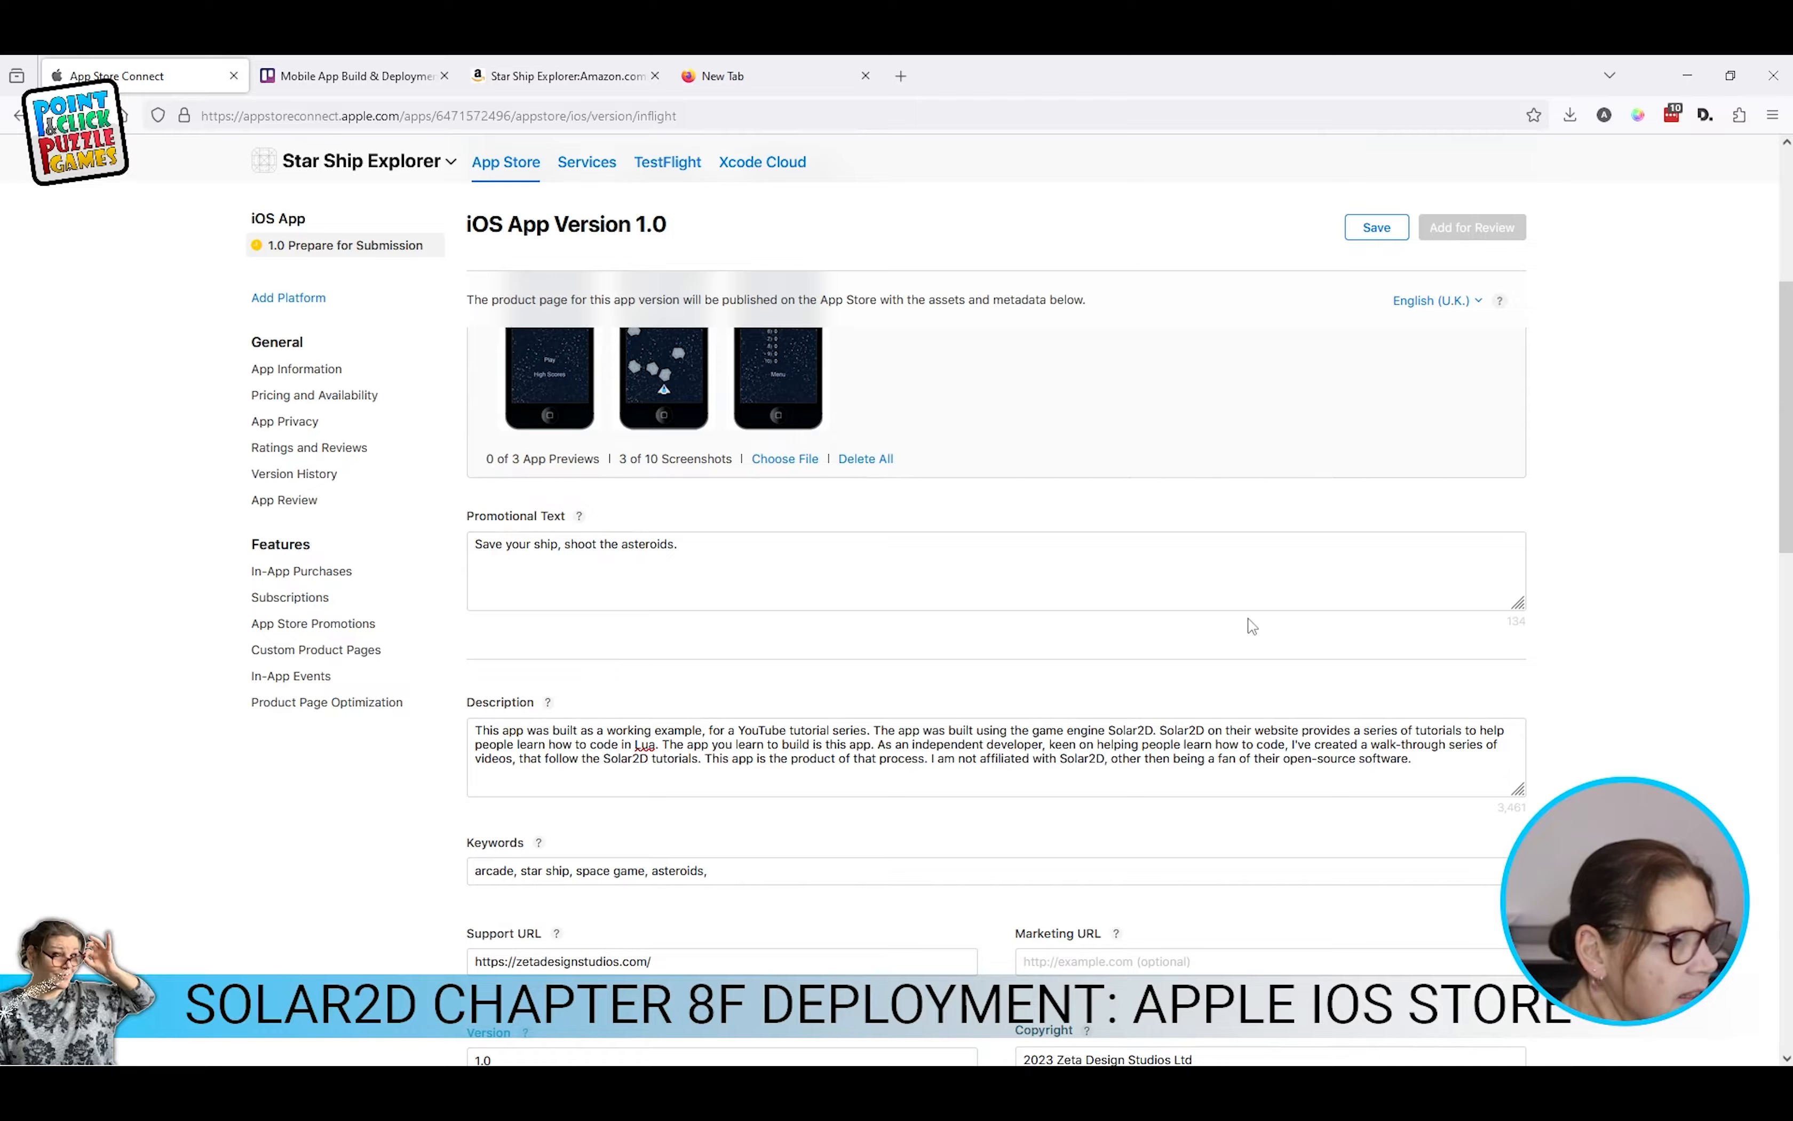
scroll(547, 424, down, 4)
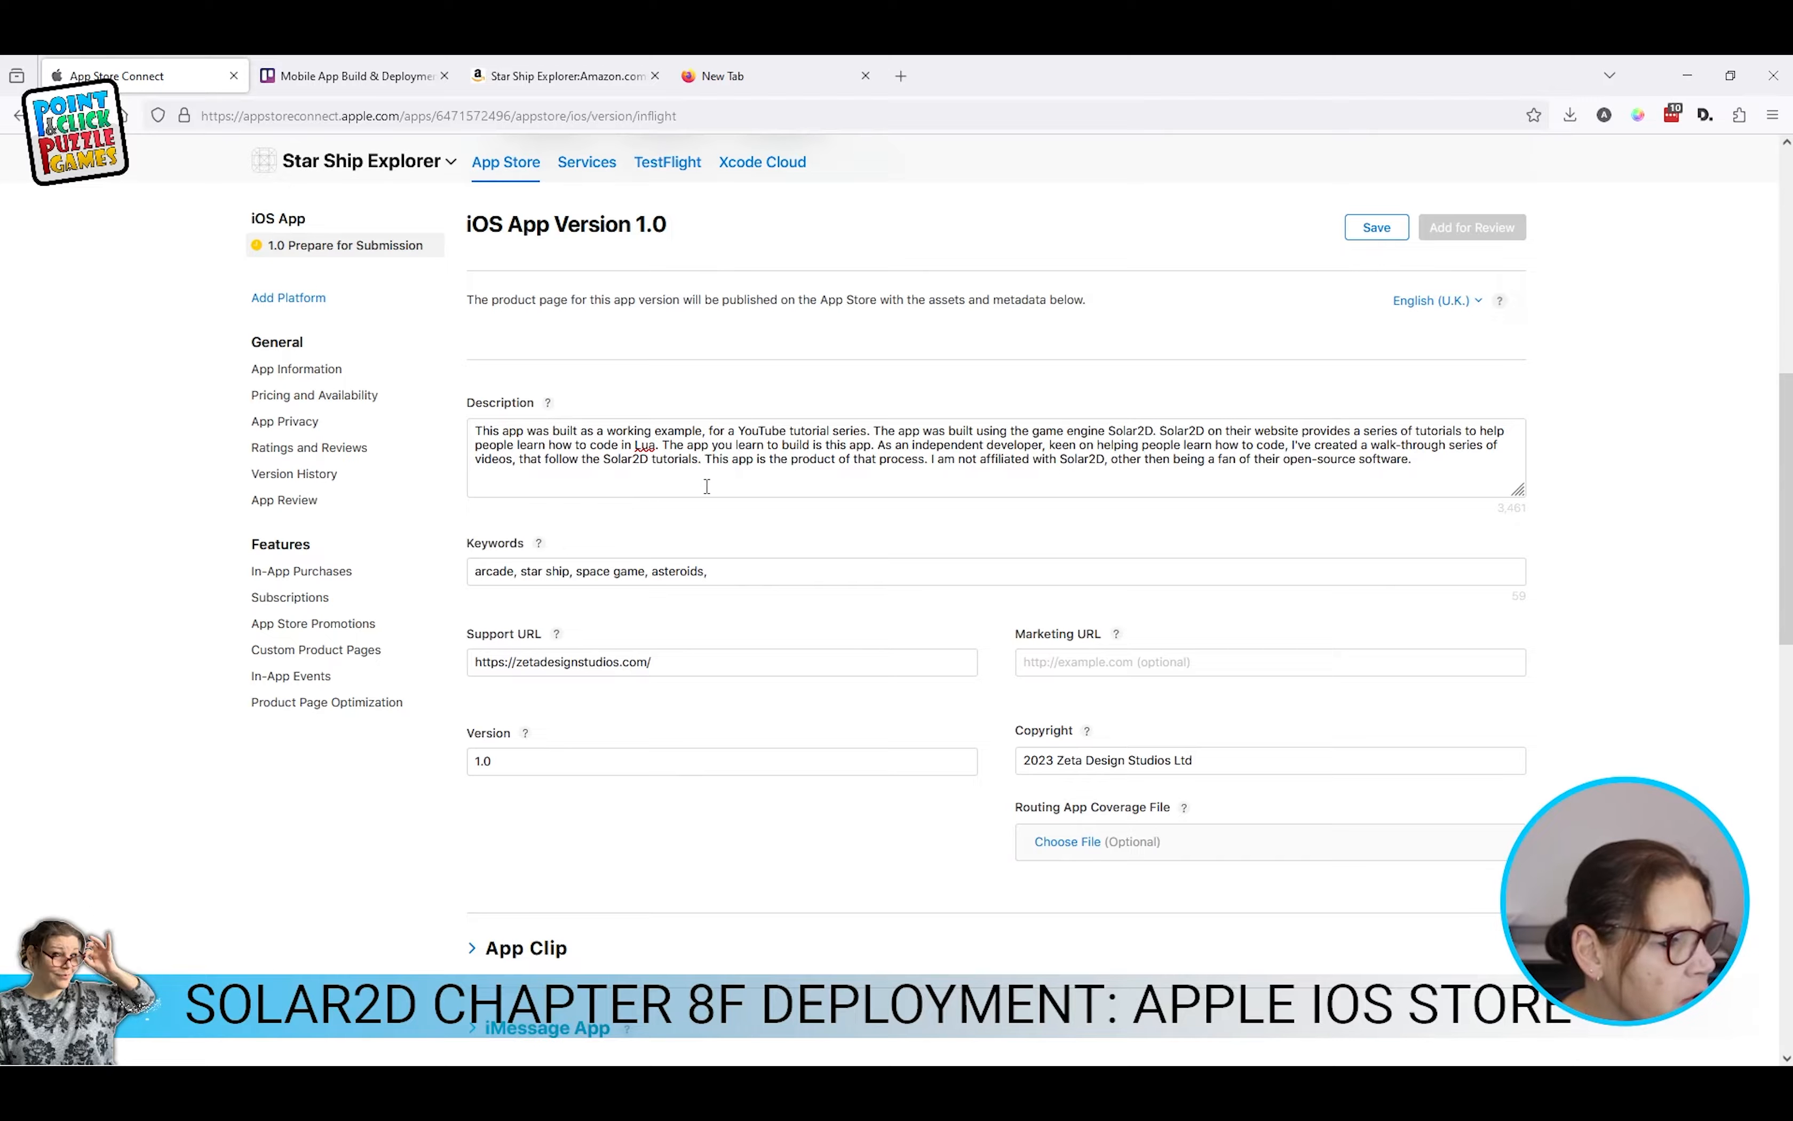
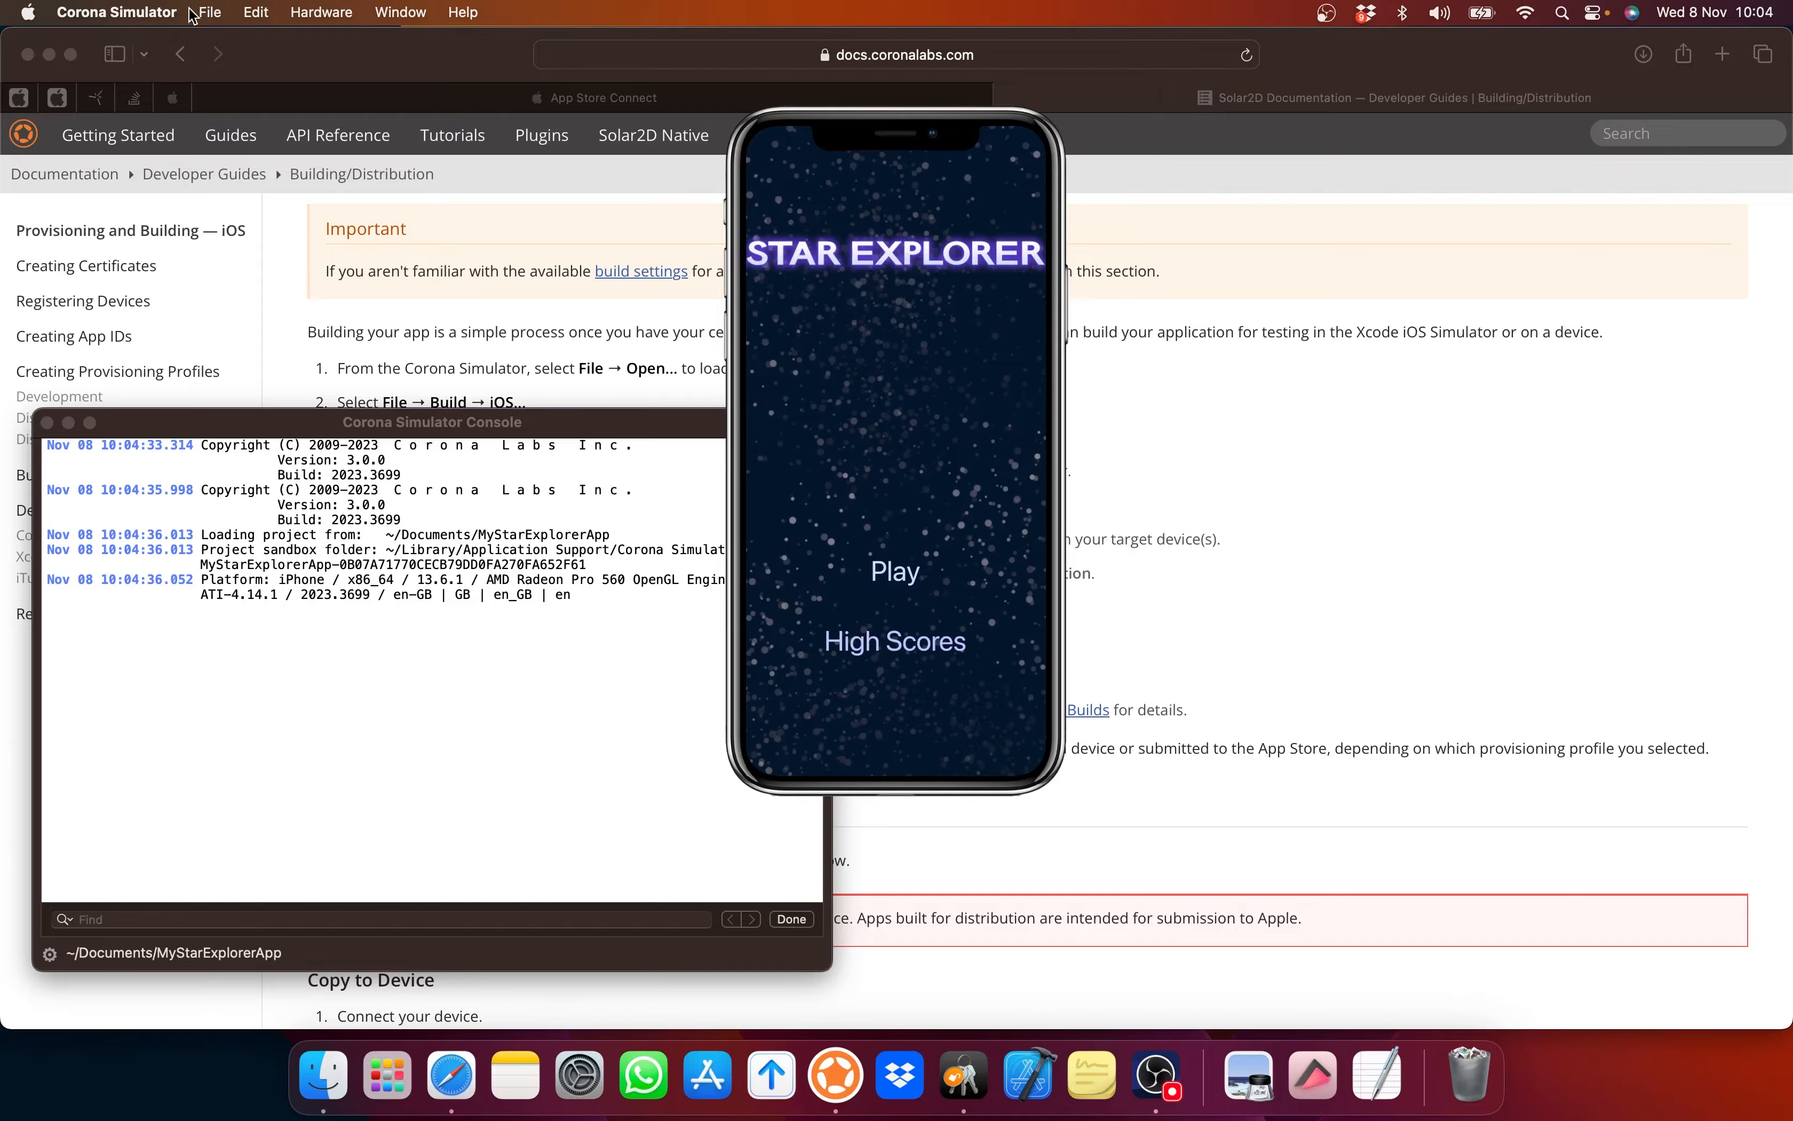
Step: Start an iOS build, renaming the app from StarShipExplorerV4 to StarShipExplorer, version 1.0
click(210, 13)
mouse_move(223, 161)
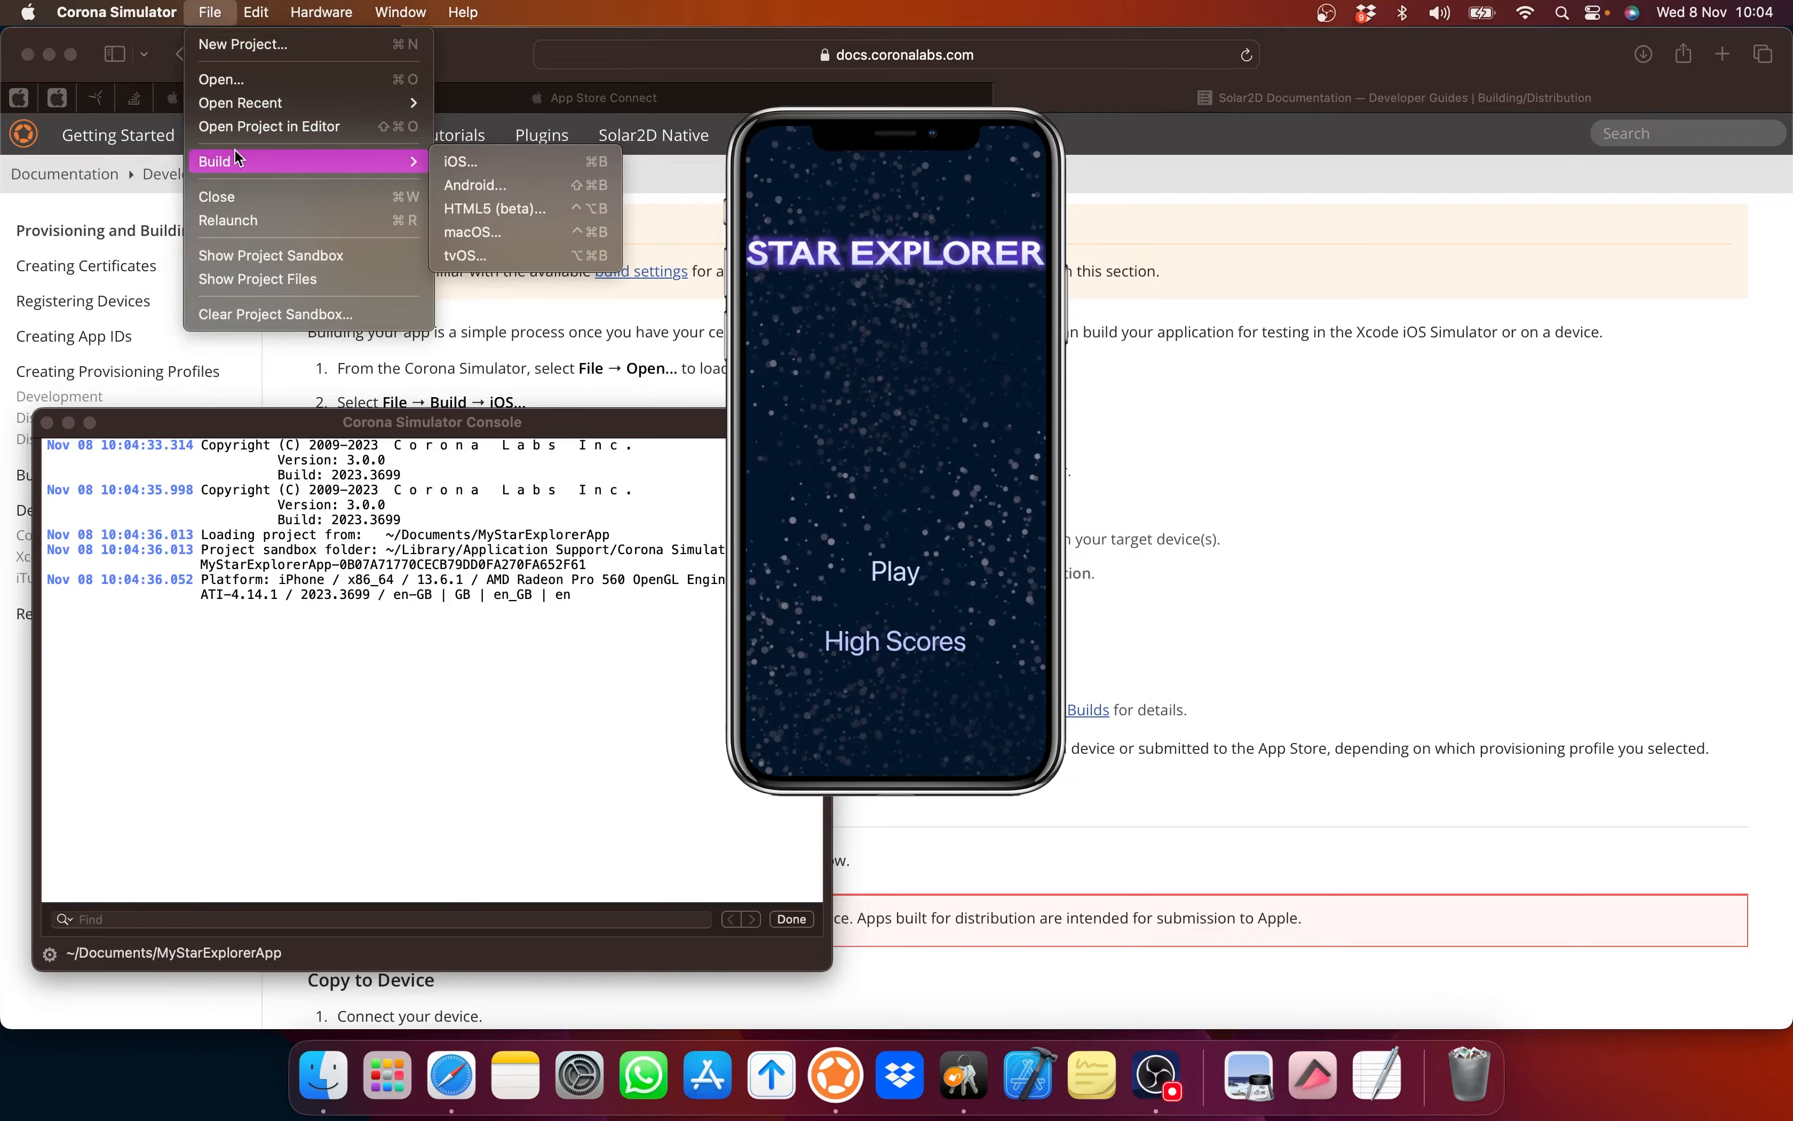
click(468, 160)
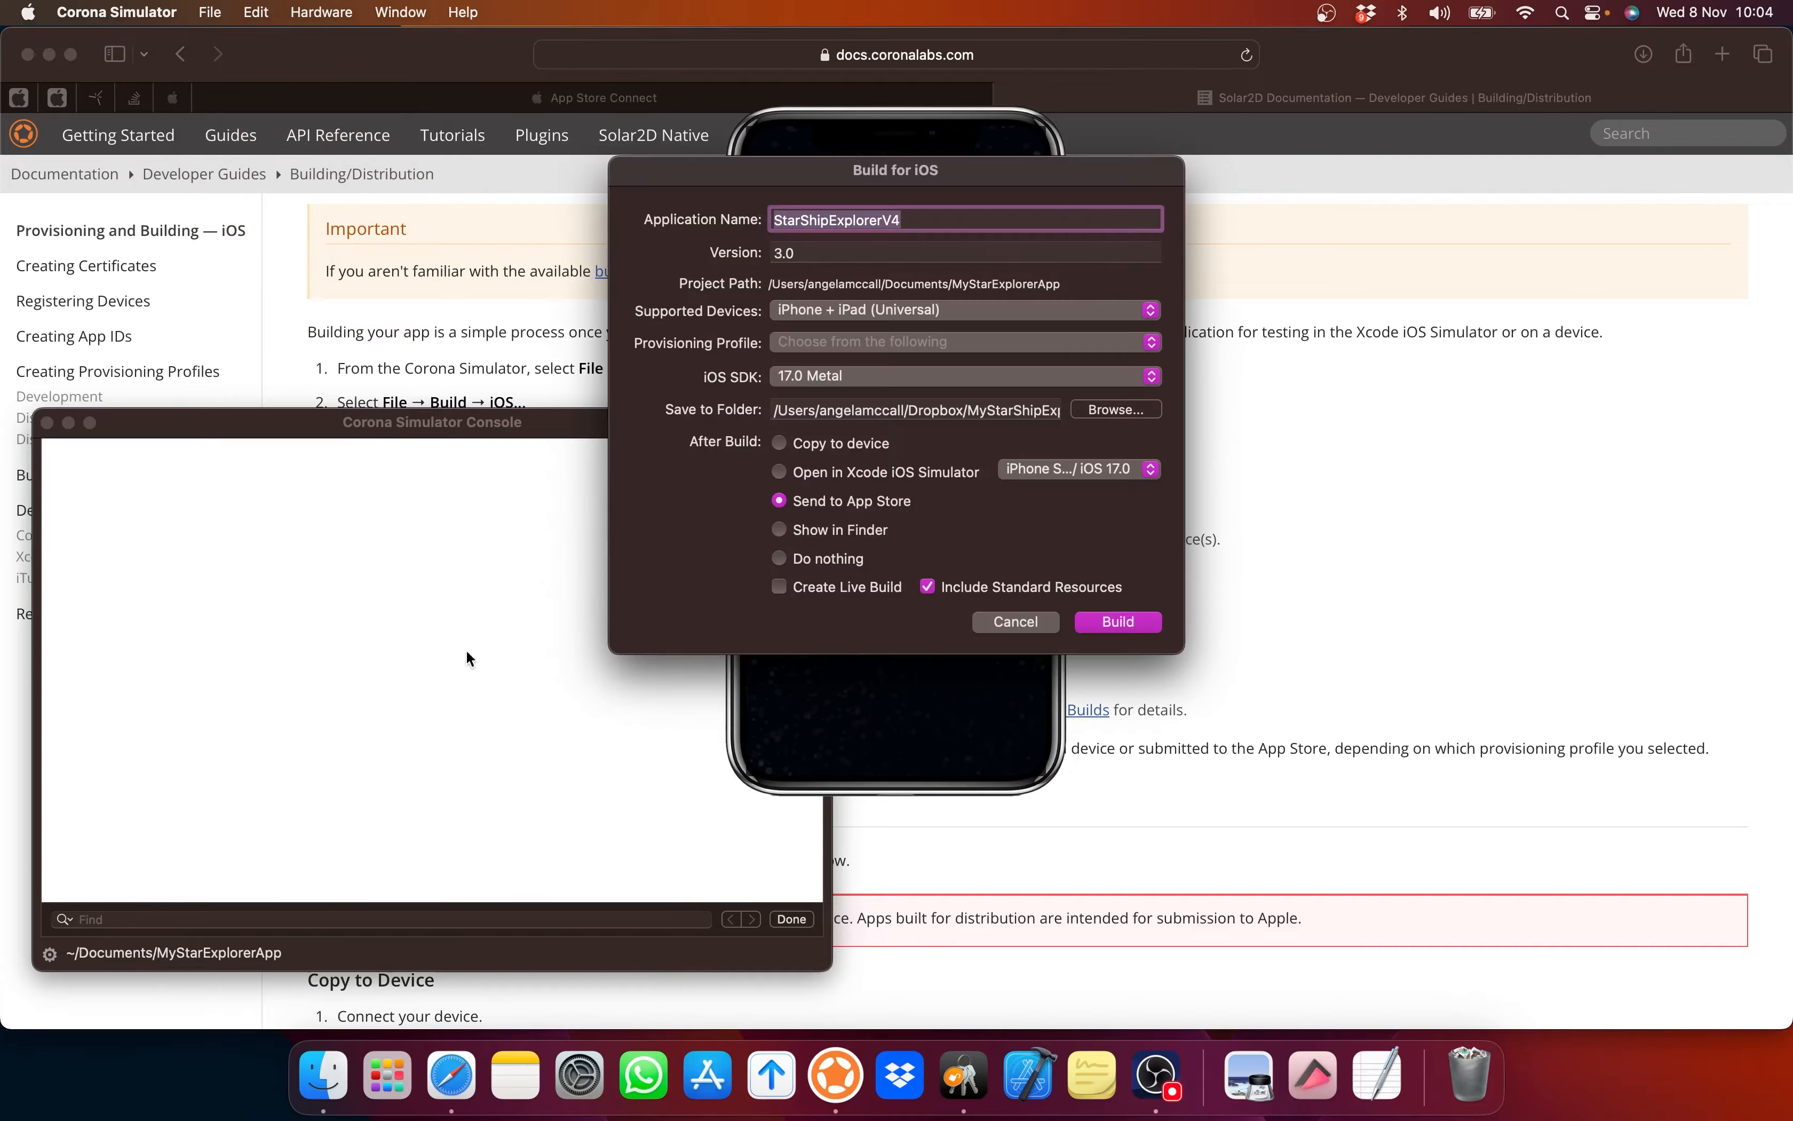
click(904, 219)
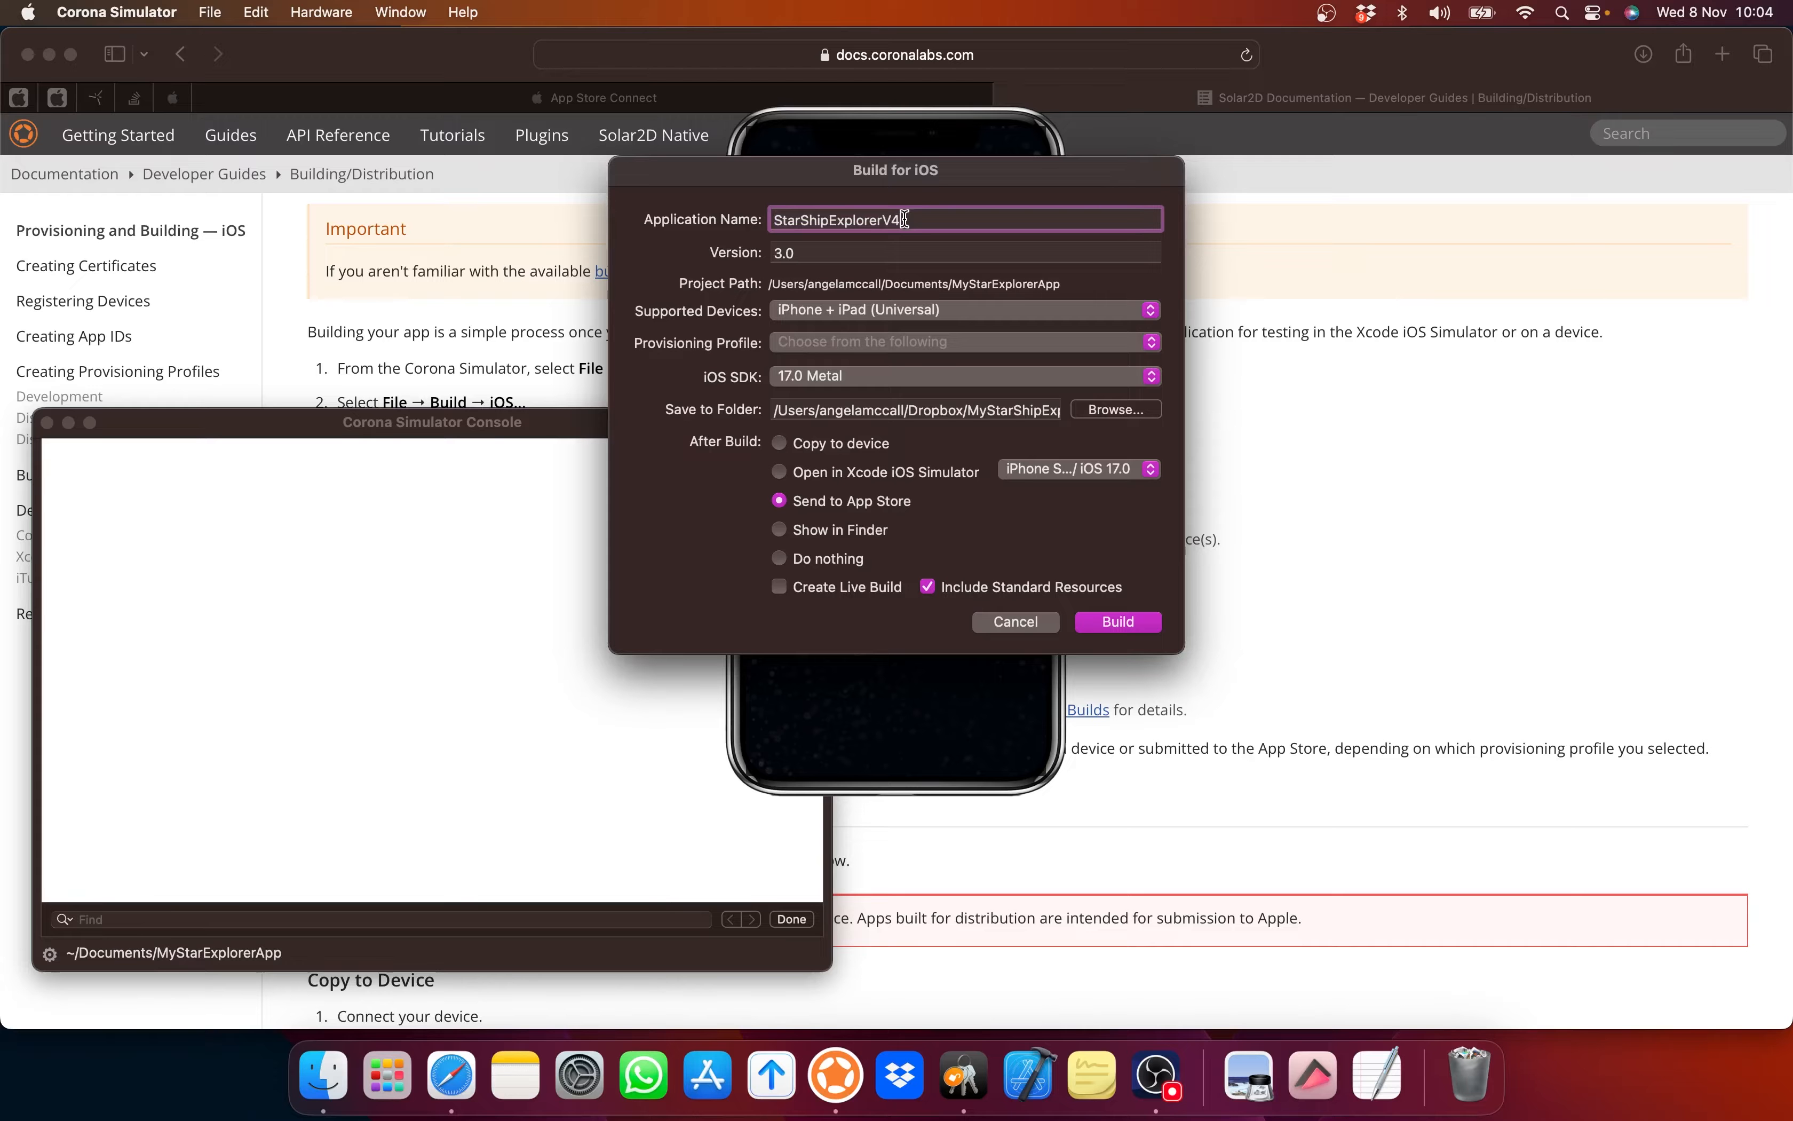
drag(905, 220, 752, 220)
text(StarShipExplorer)
key(Tab)
text(1)
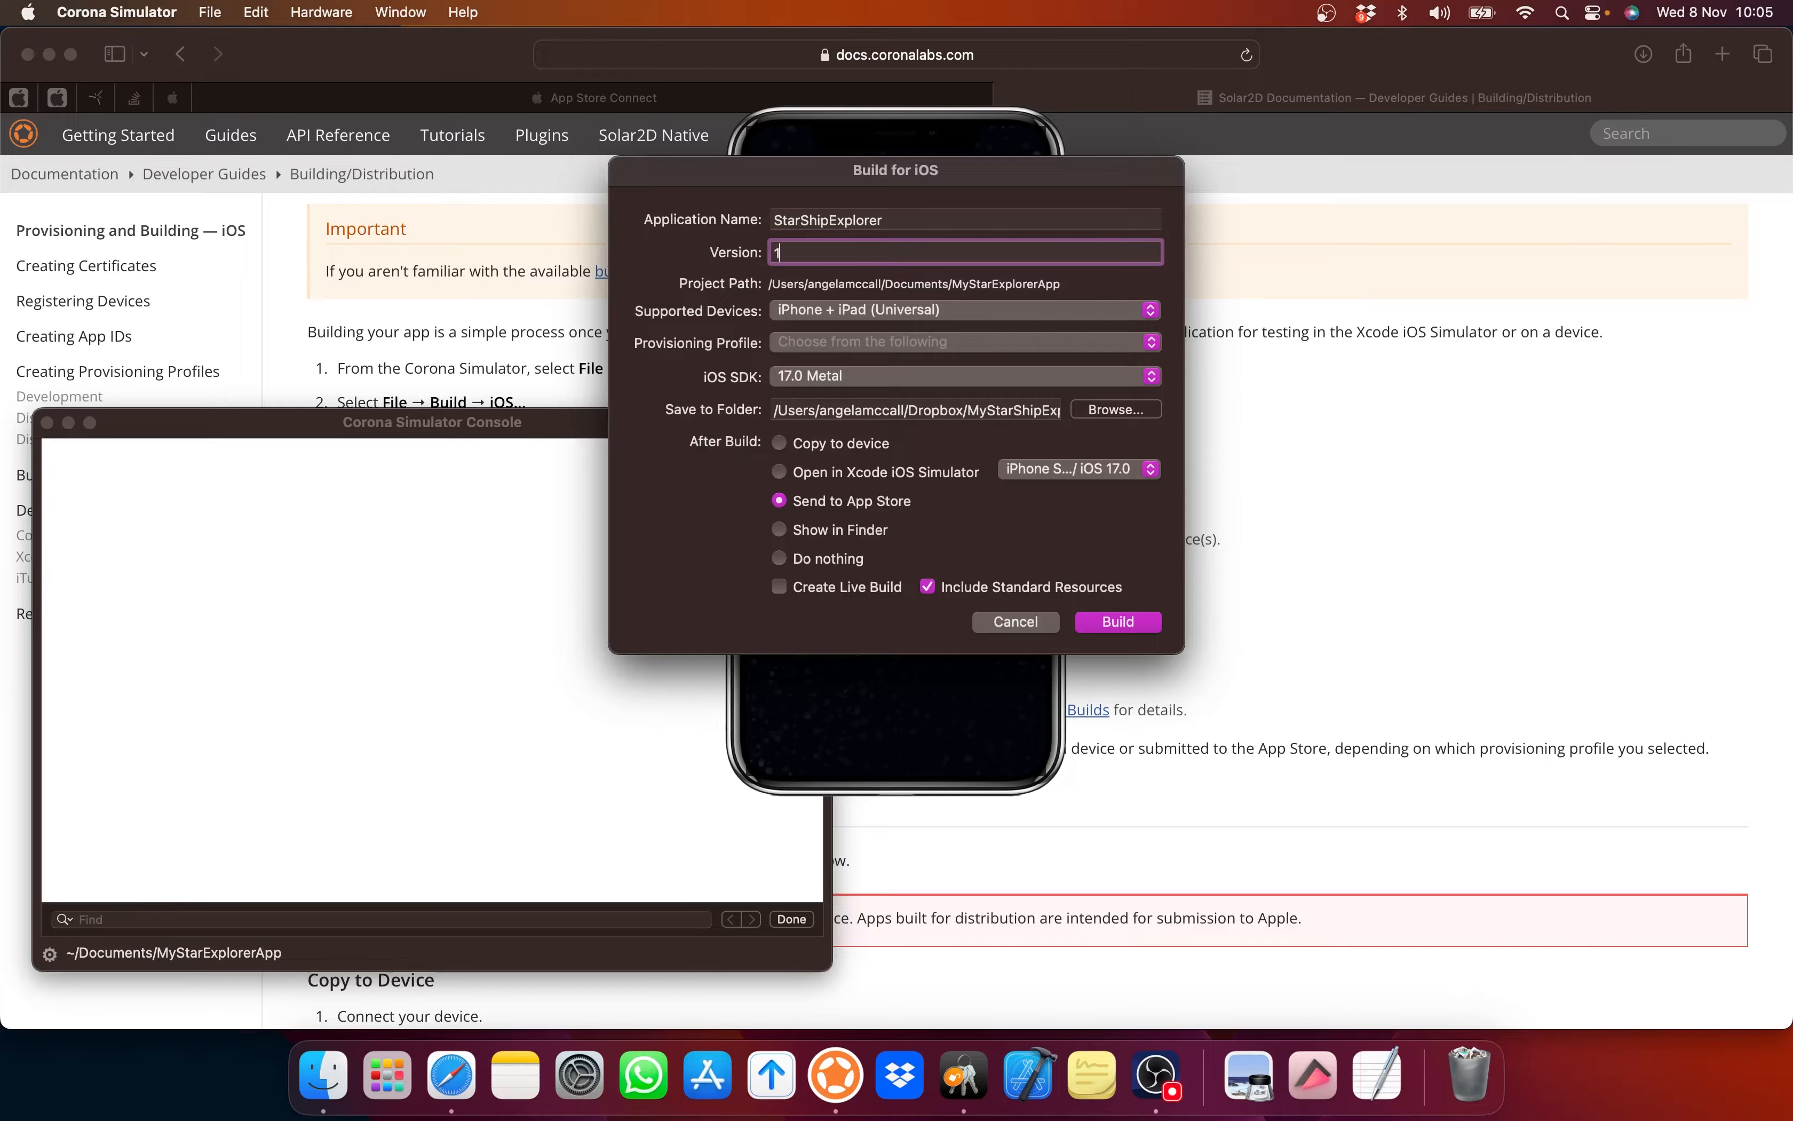
text(.0)
Step: Keep the build Universal, select the StarShipExplorer distribution profile, and browse for a save folder
click(847, 313)
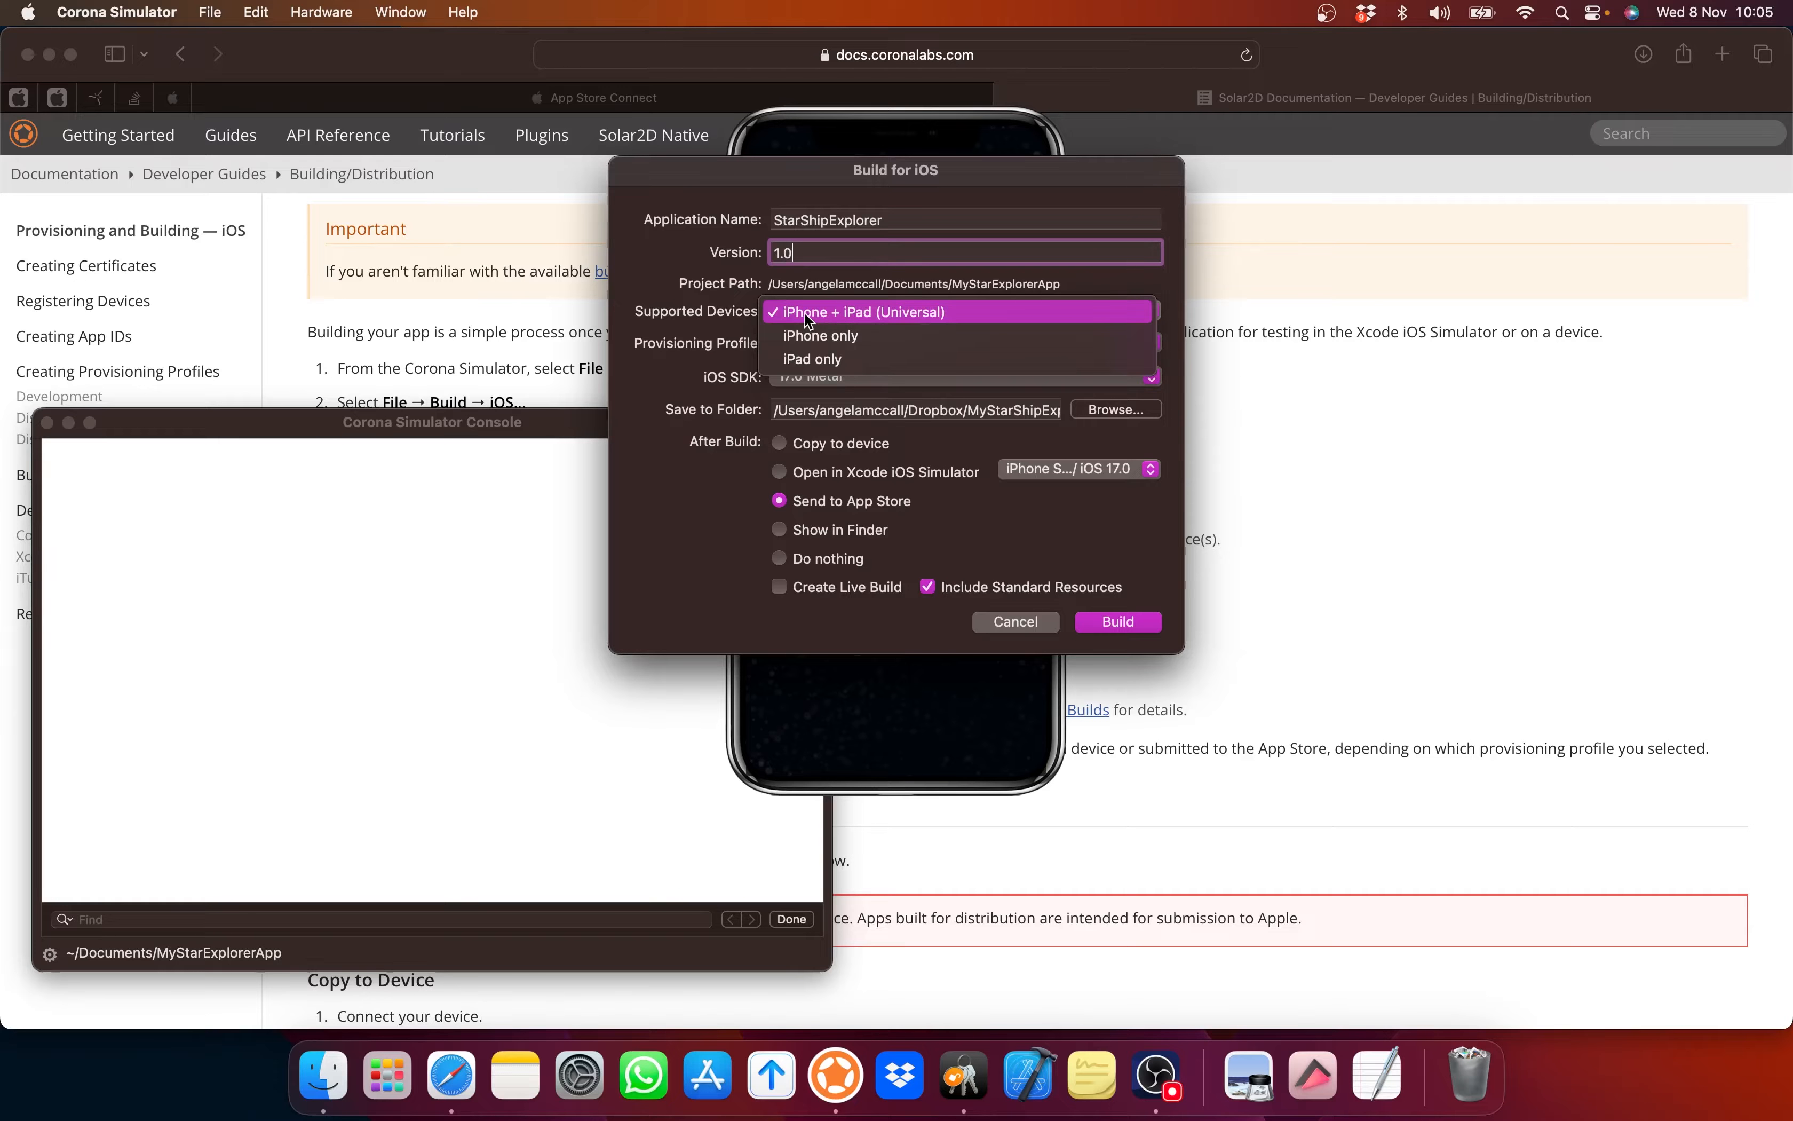
click(884, 307)
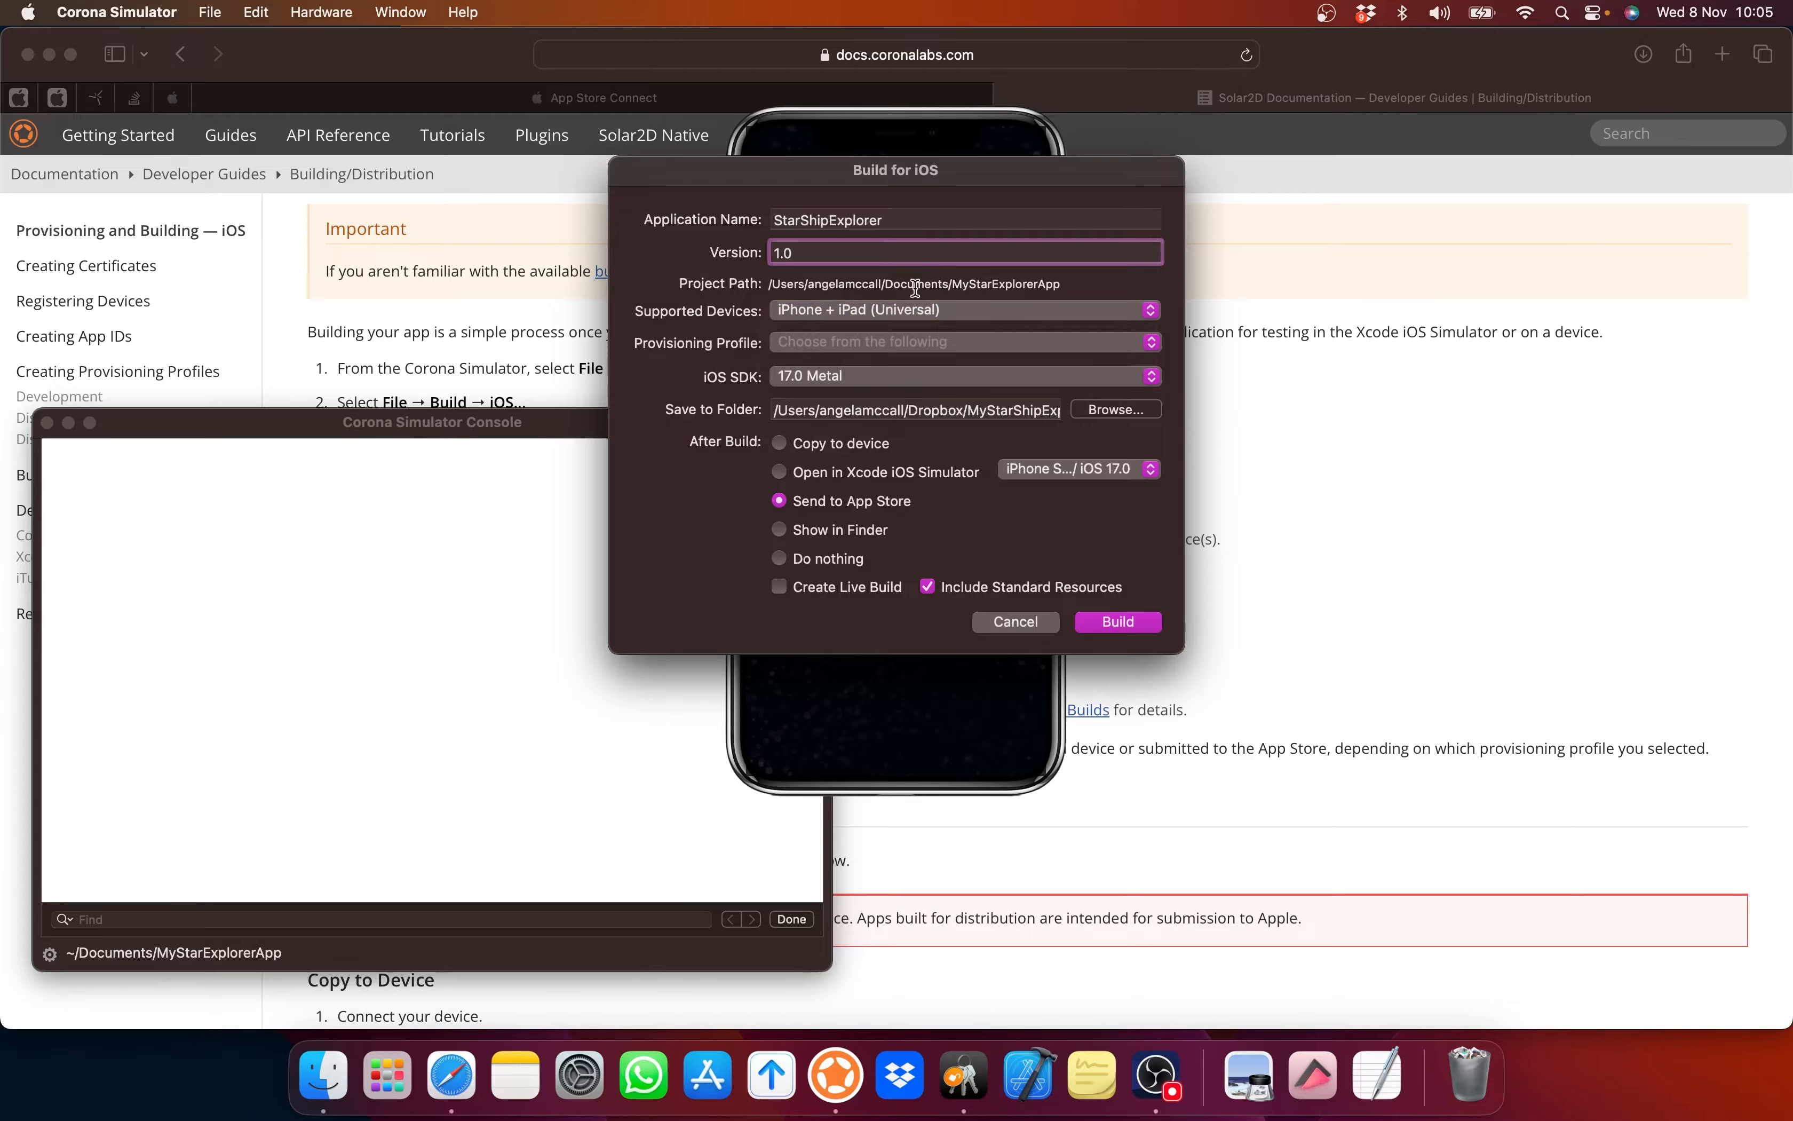
click(842, 341)
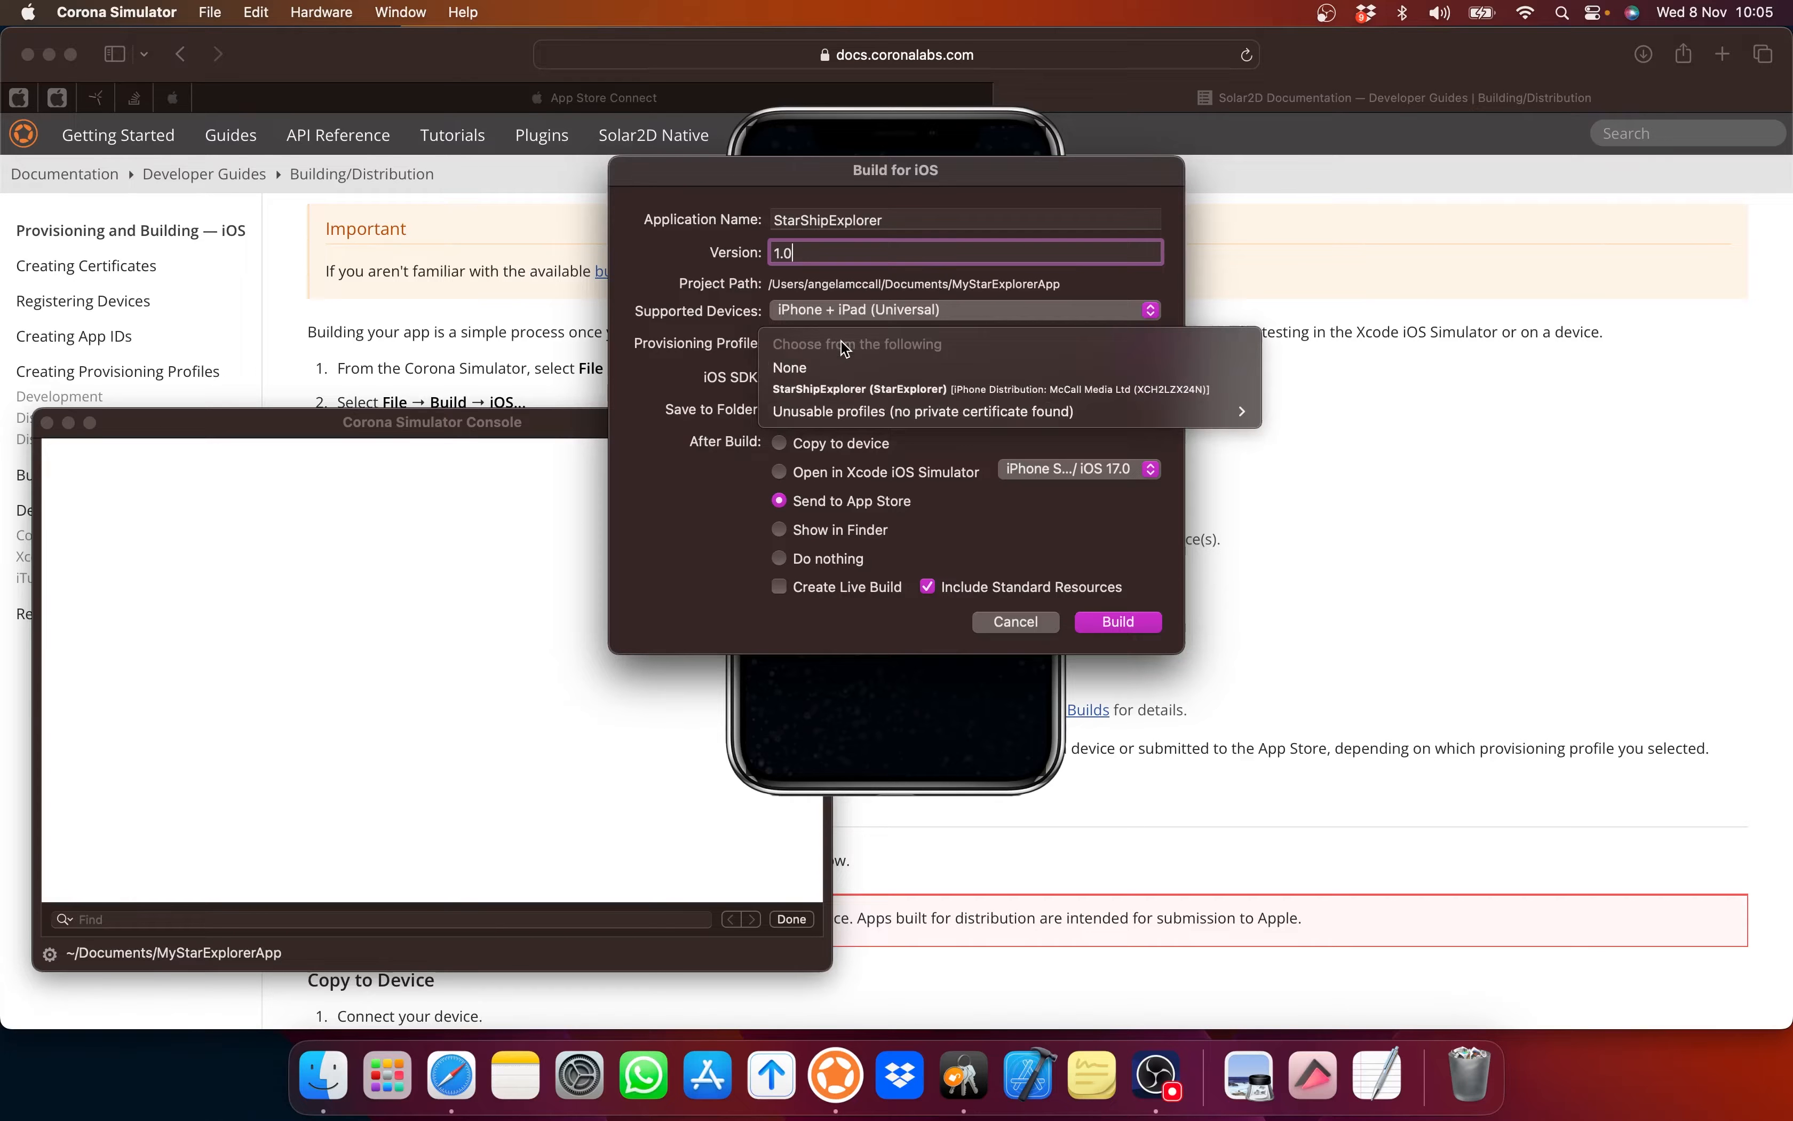
click(816, 388)
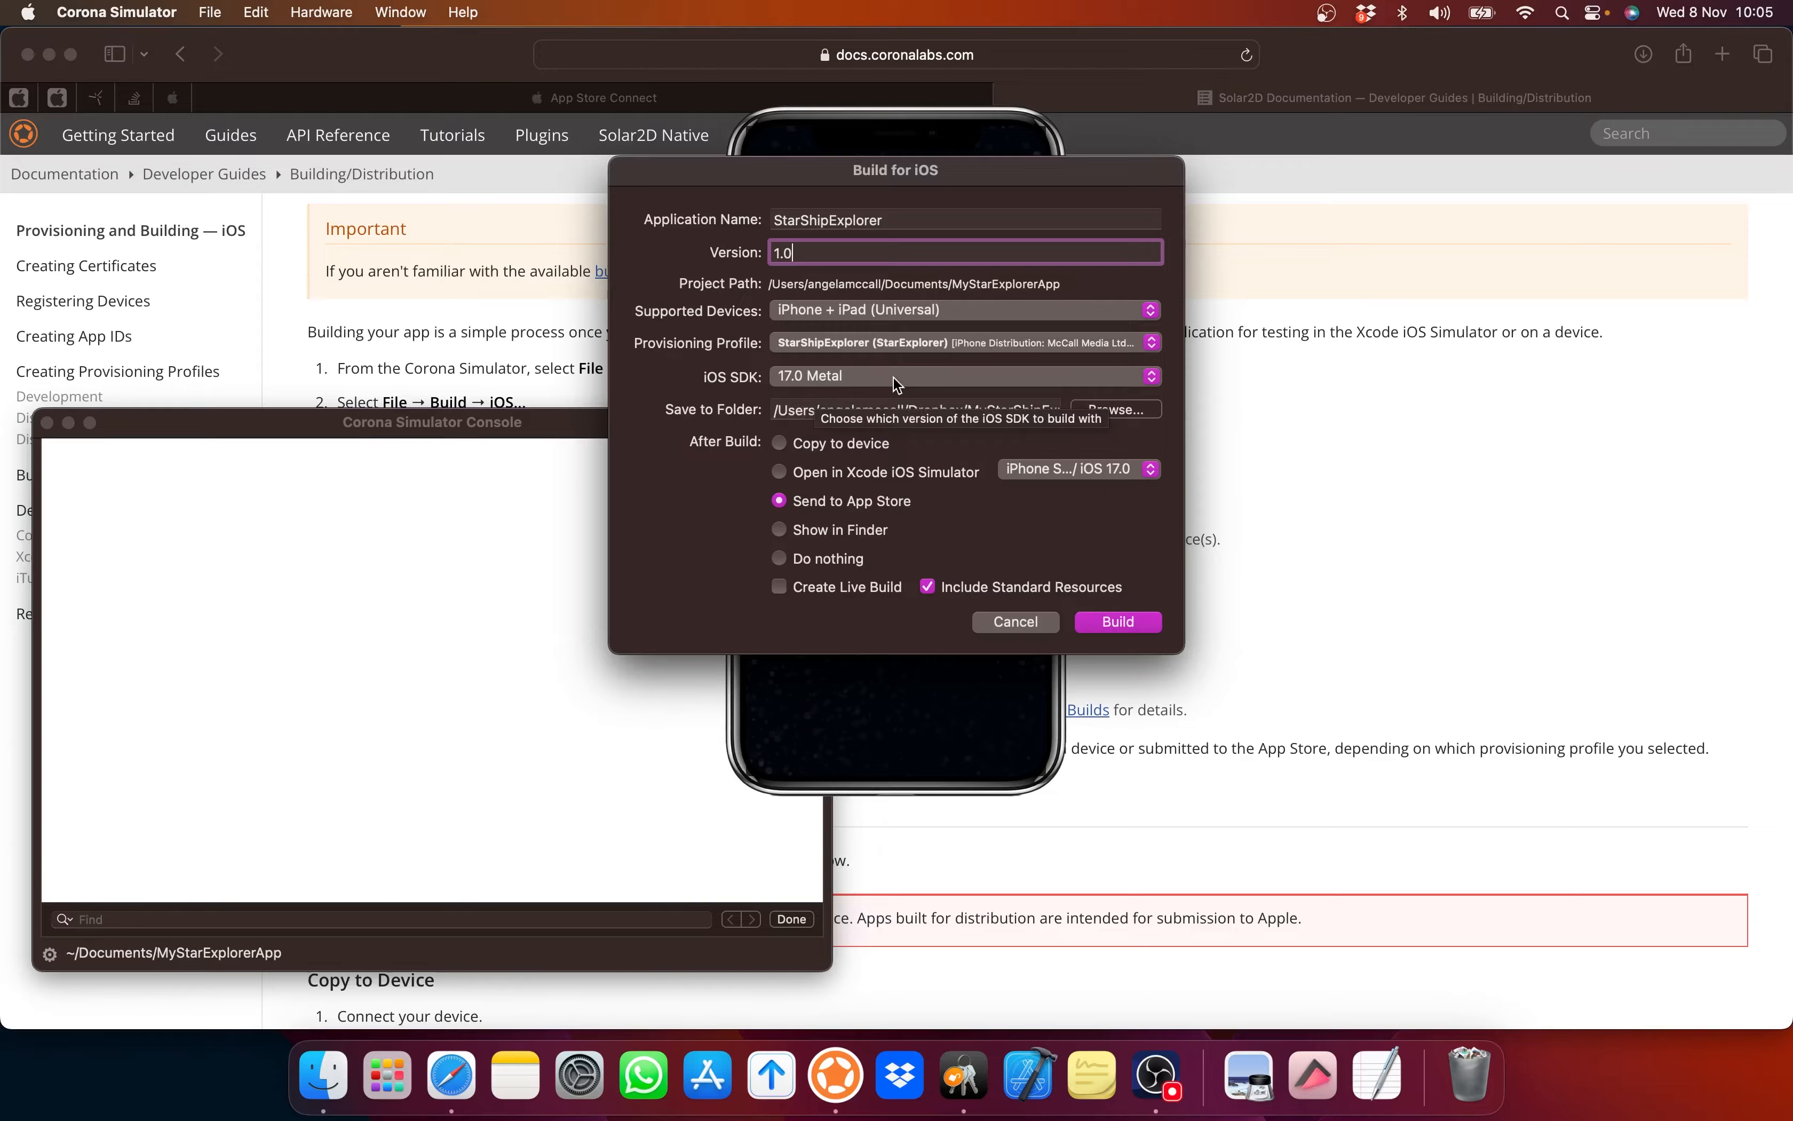
click(1104, 410)
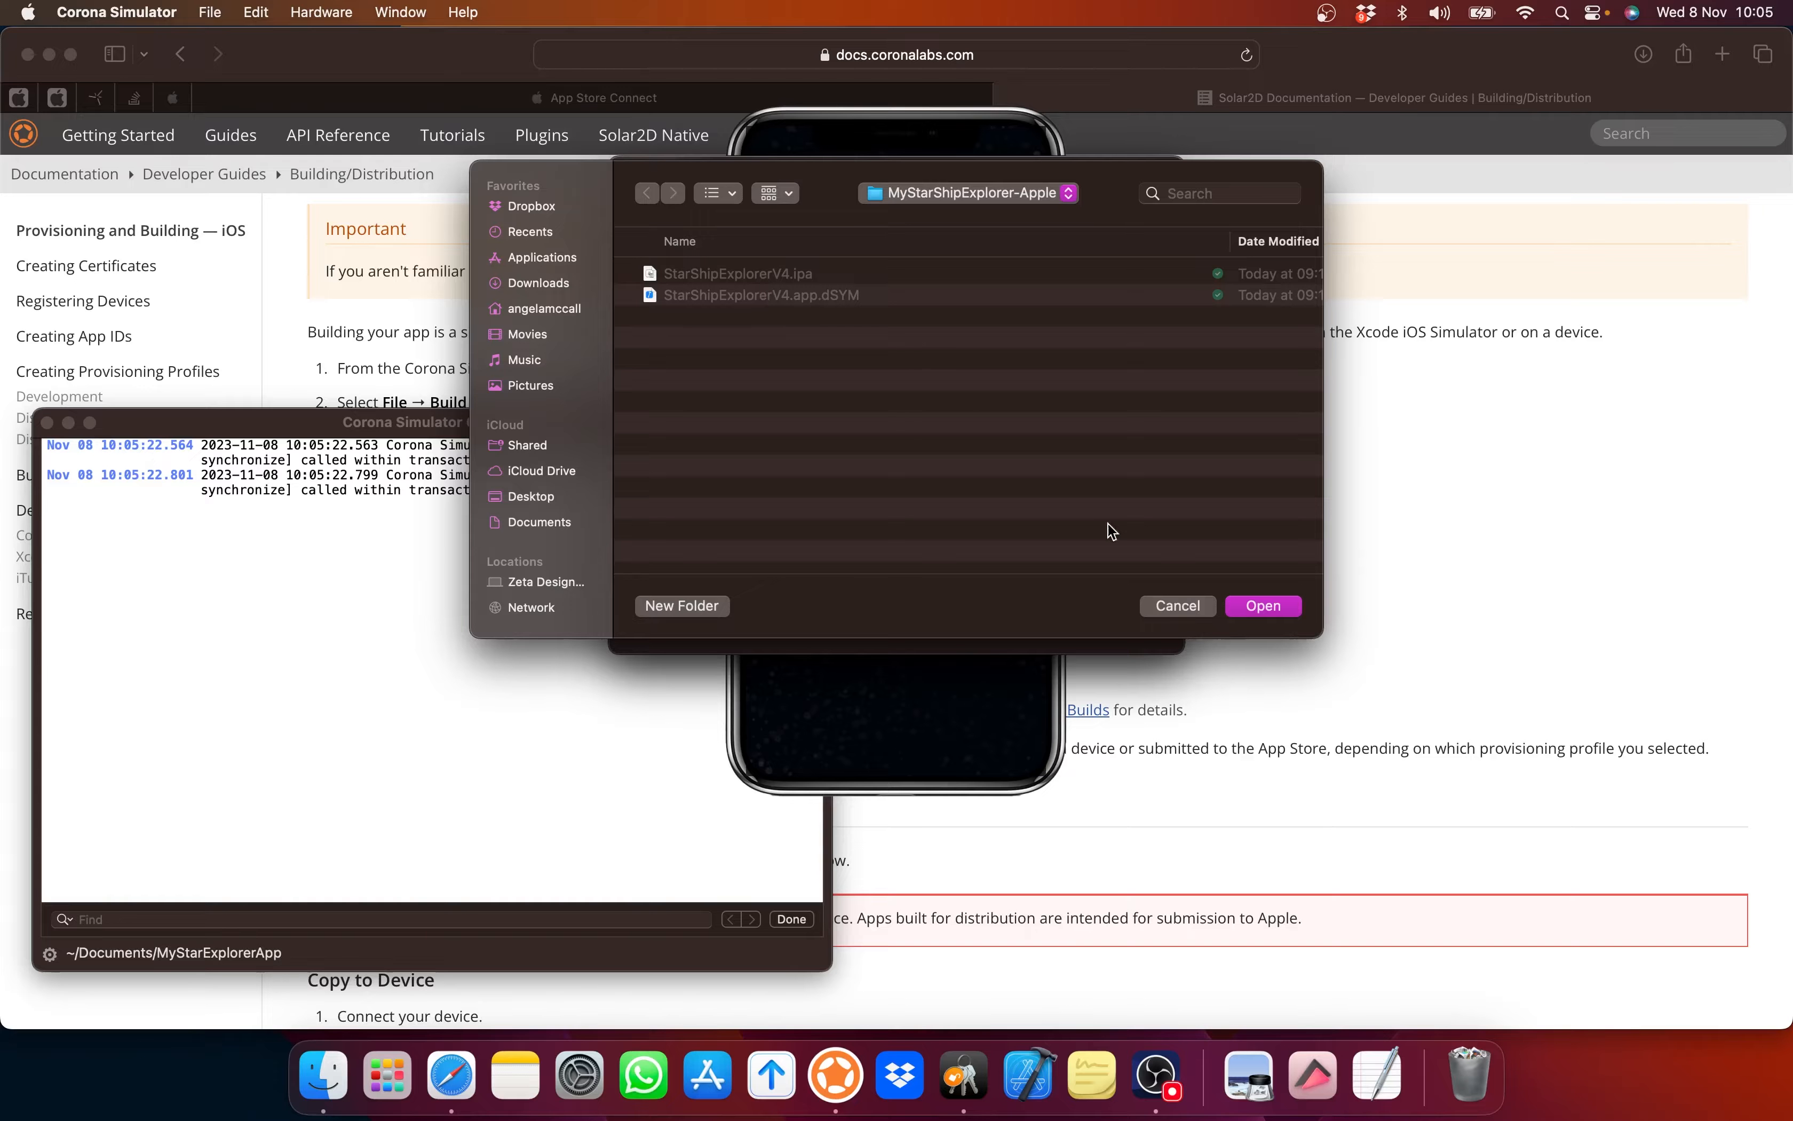
Step: Delete the old StarShipExplorerV4 .ipa and .dSYM files from Dropbox's MyStarShipExplorer-Apple folder
click(1167, 606)
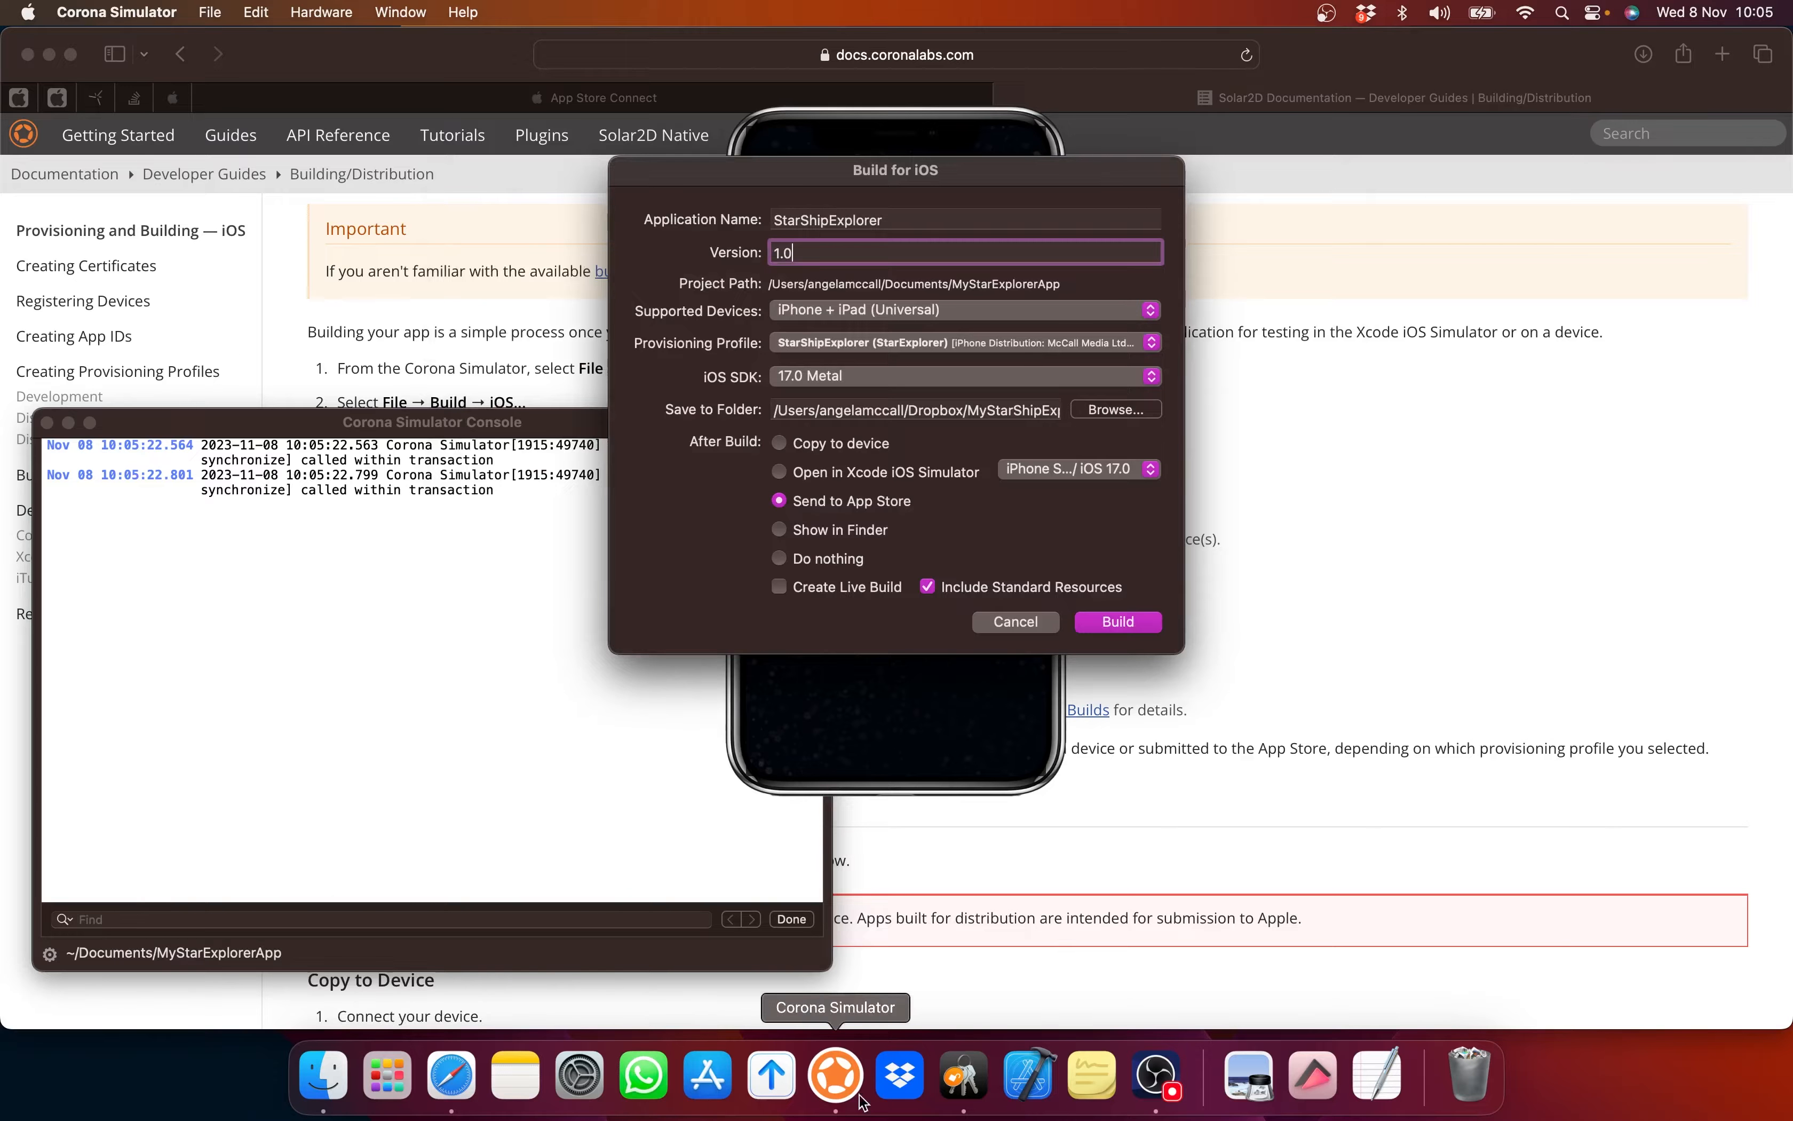
click(891, 1088)
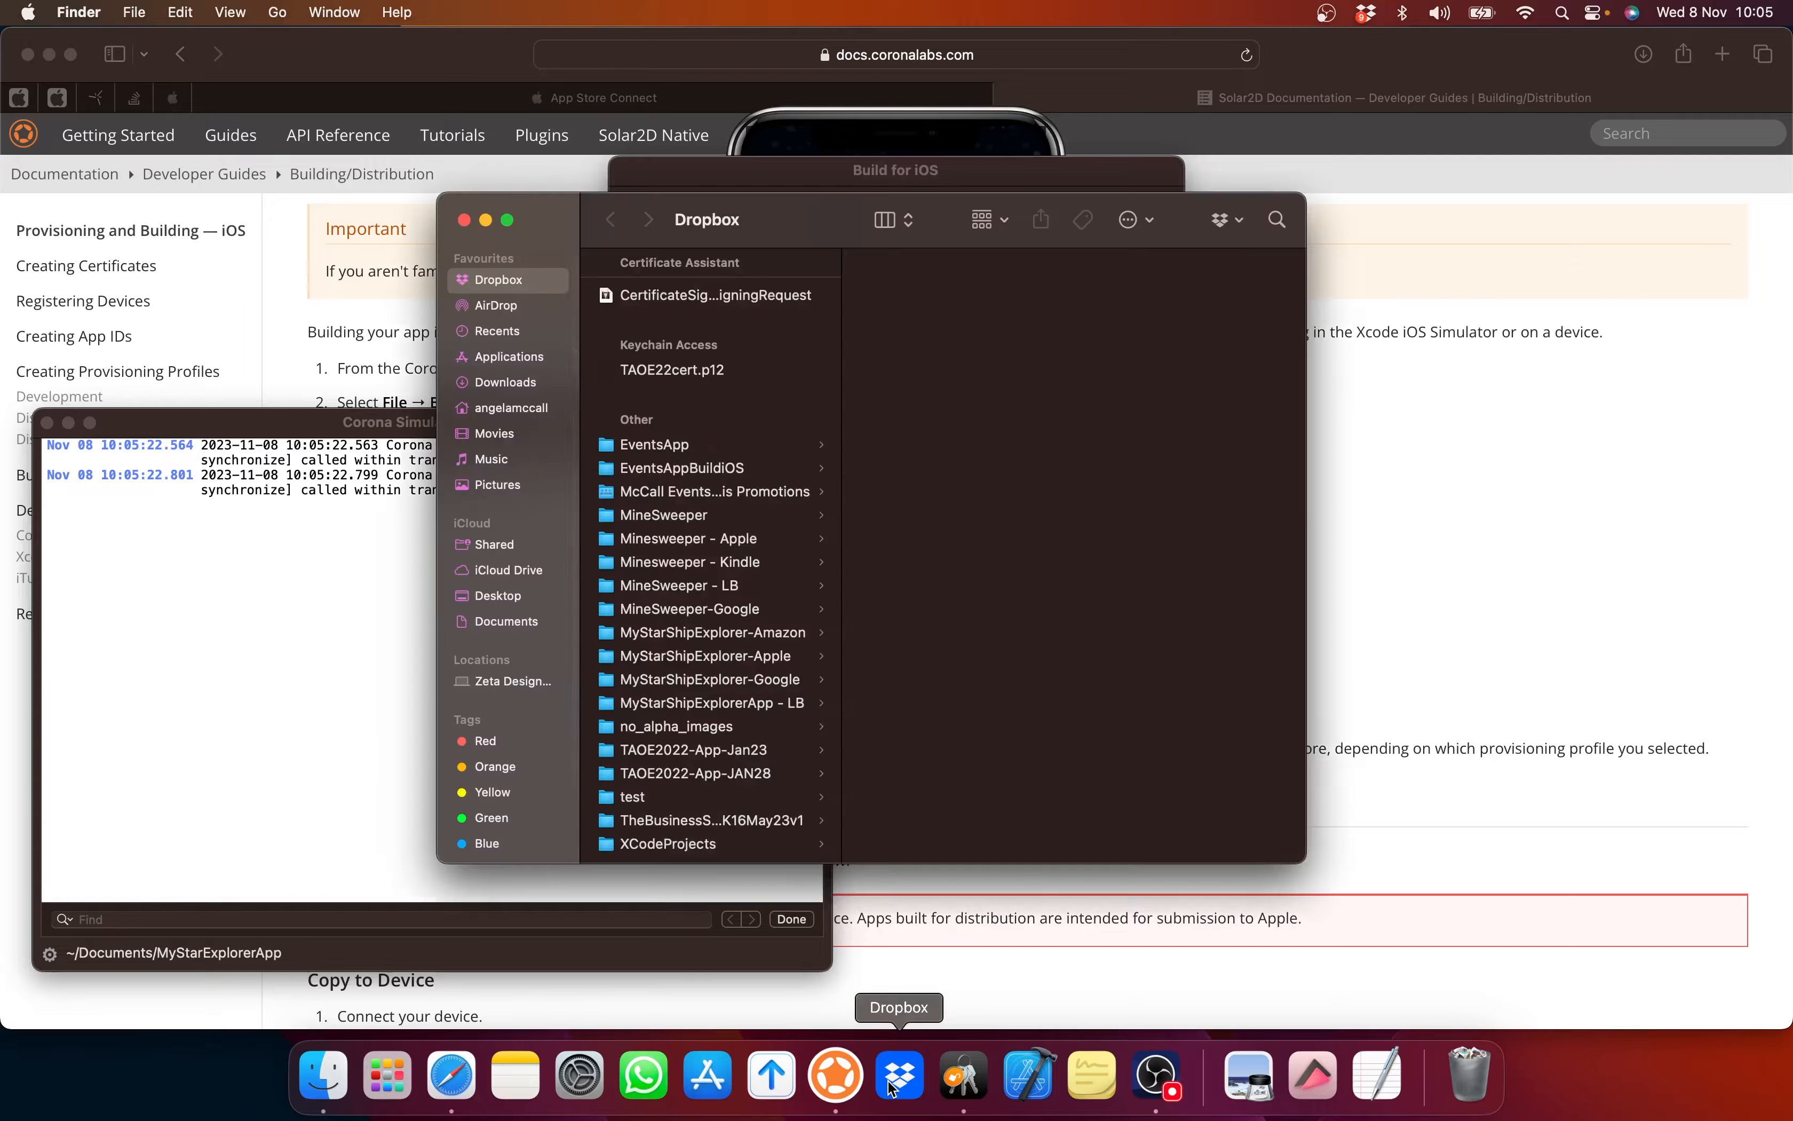
click(713, 656)
drag(951, 412, 916, 277)
click(464, 219)
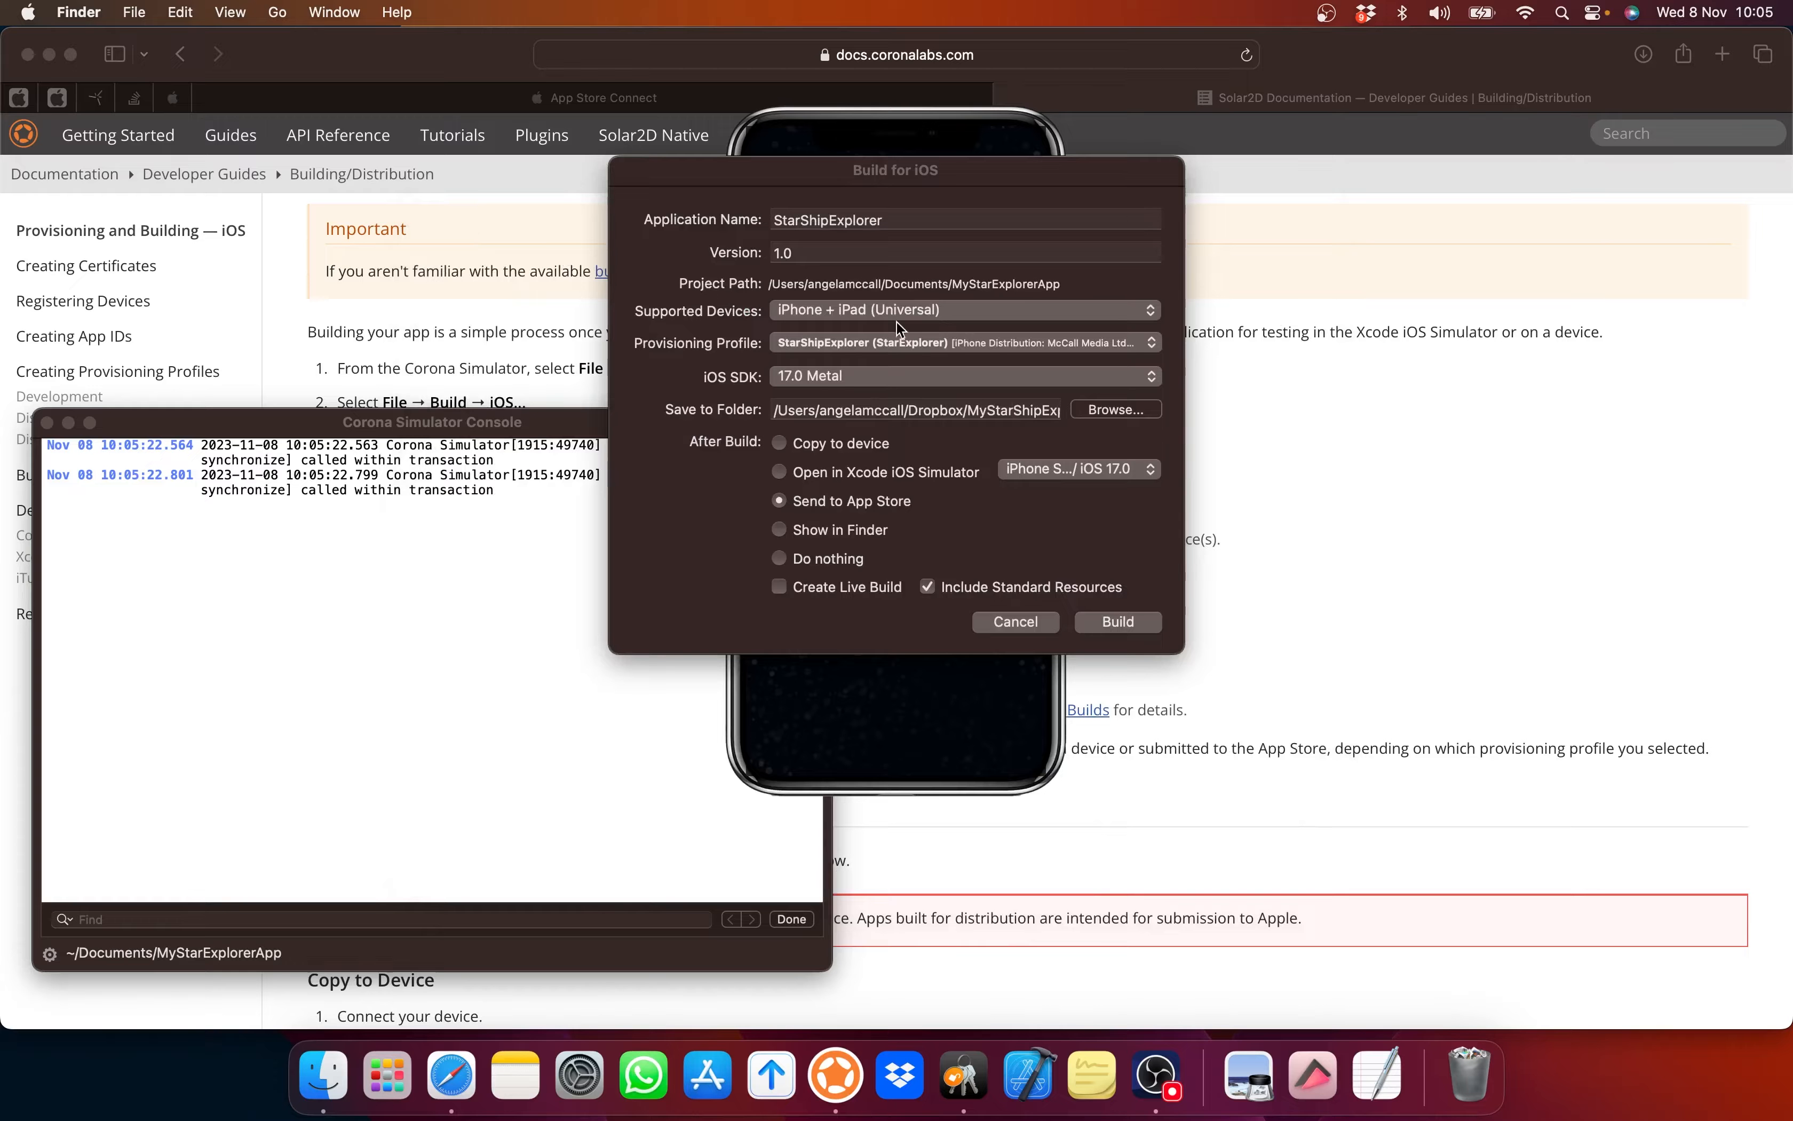
Step: Set MyStarShipExplorer-Apple as the iOS build's save folder
click(1114, 417)
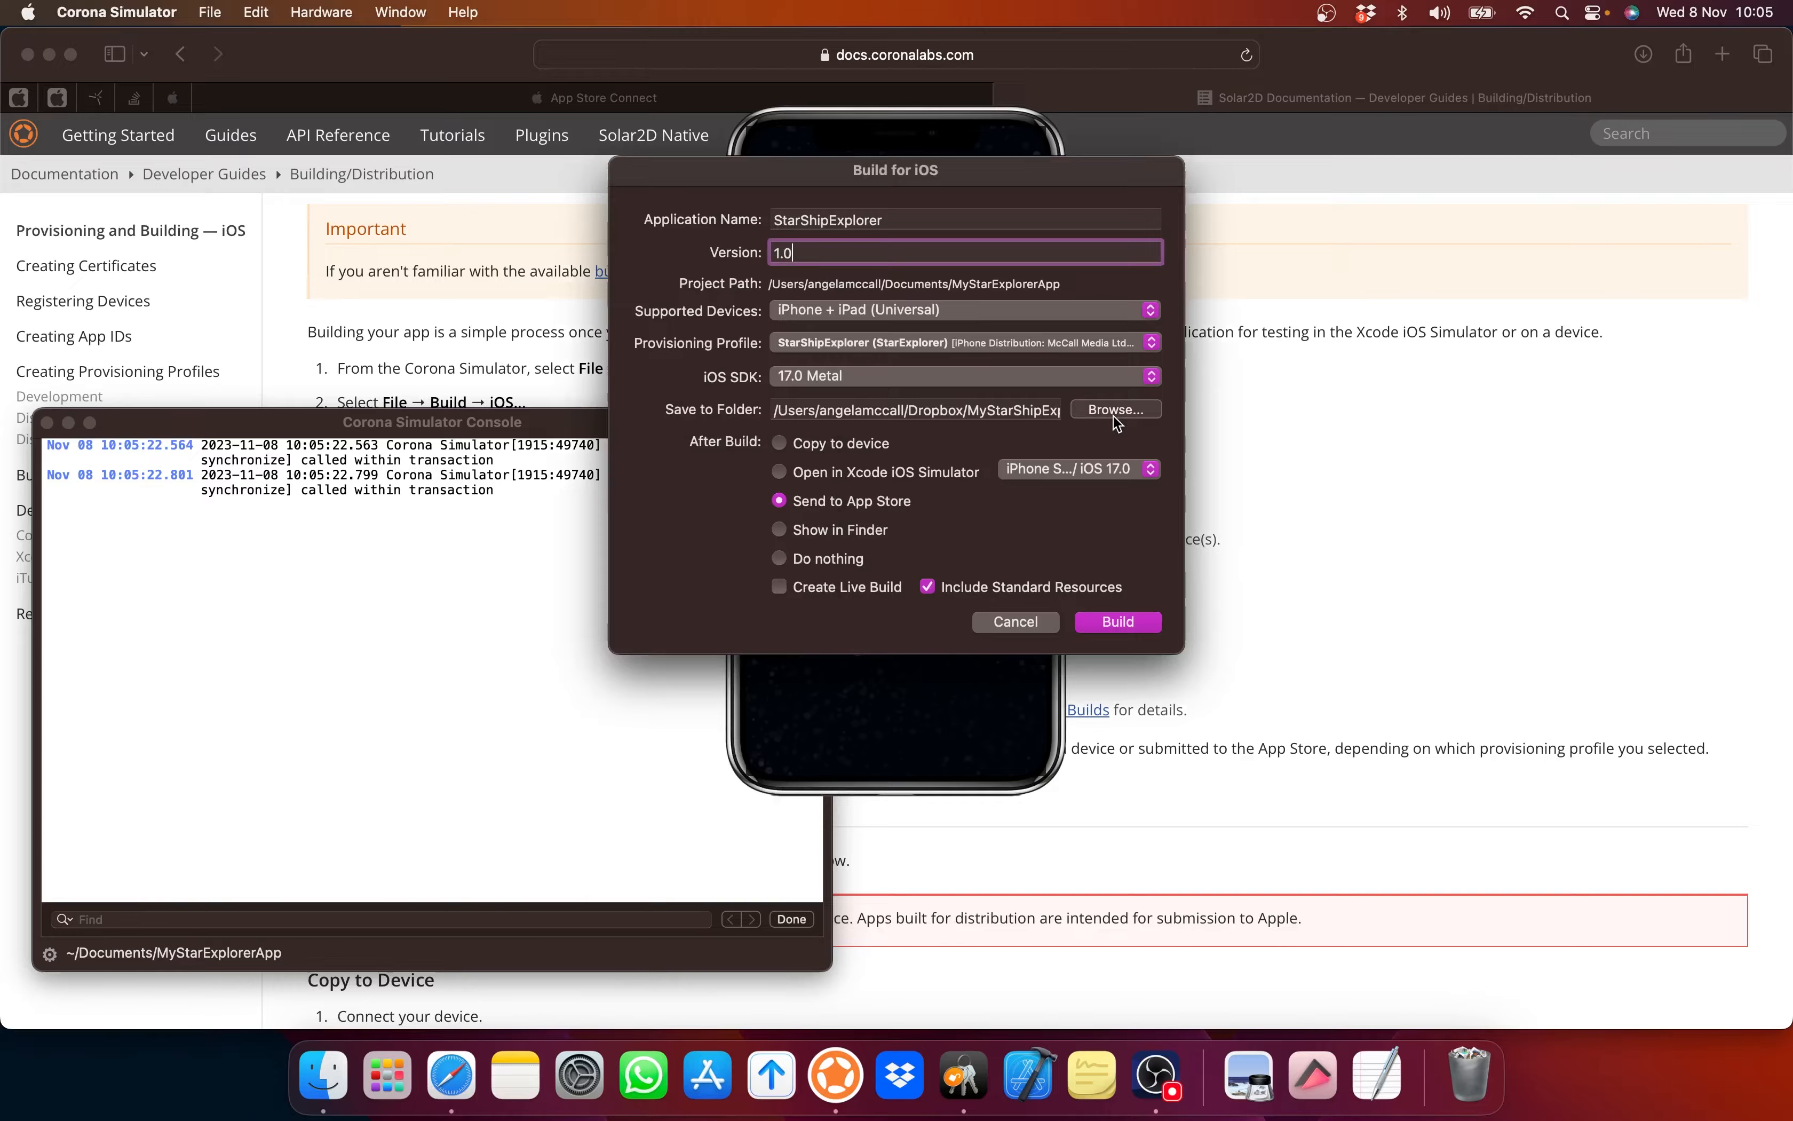
click(1114, 410)
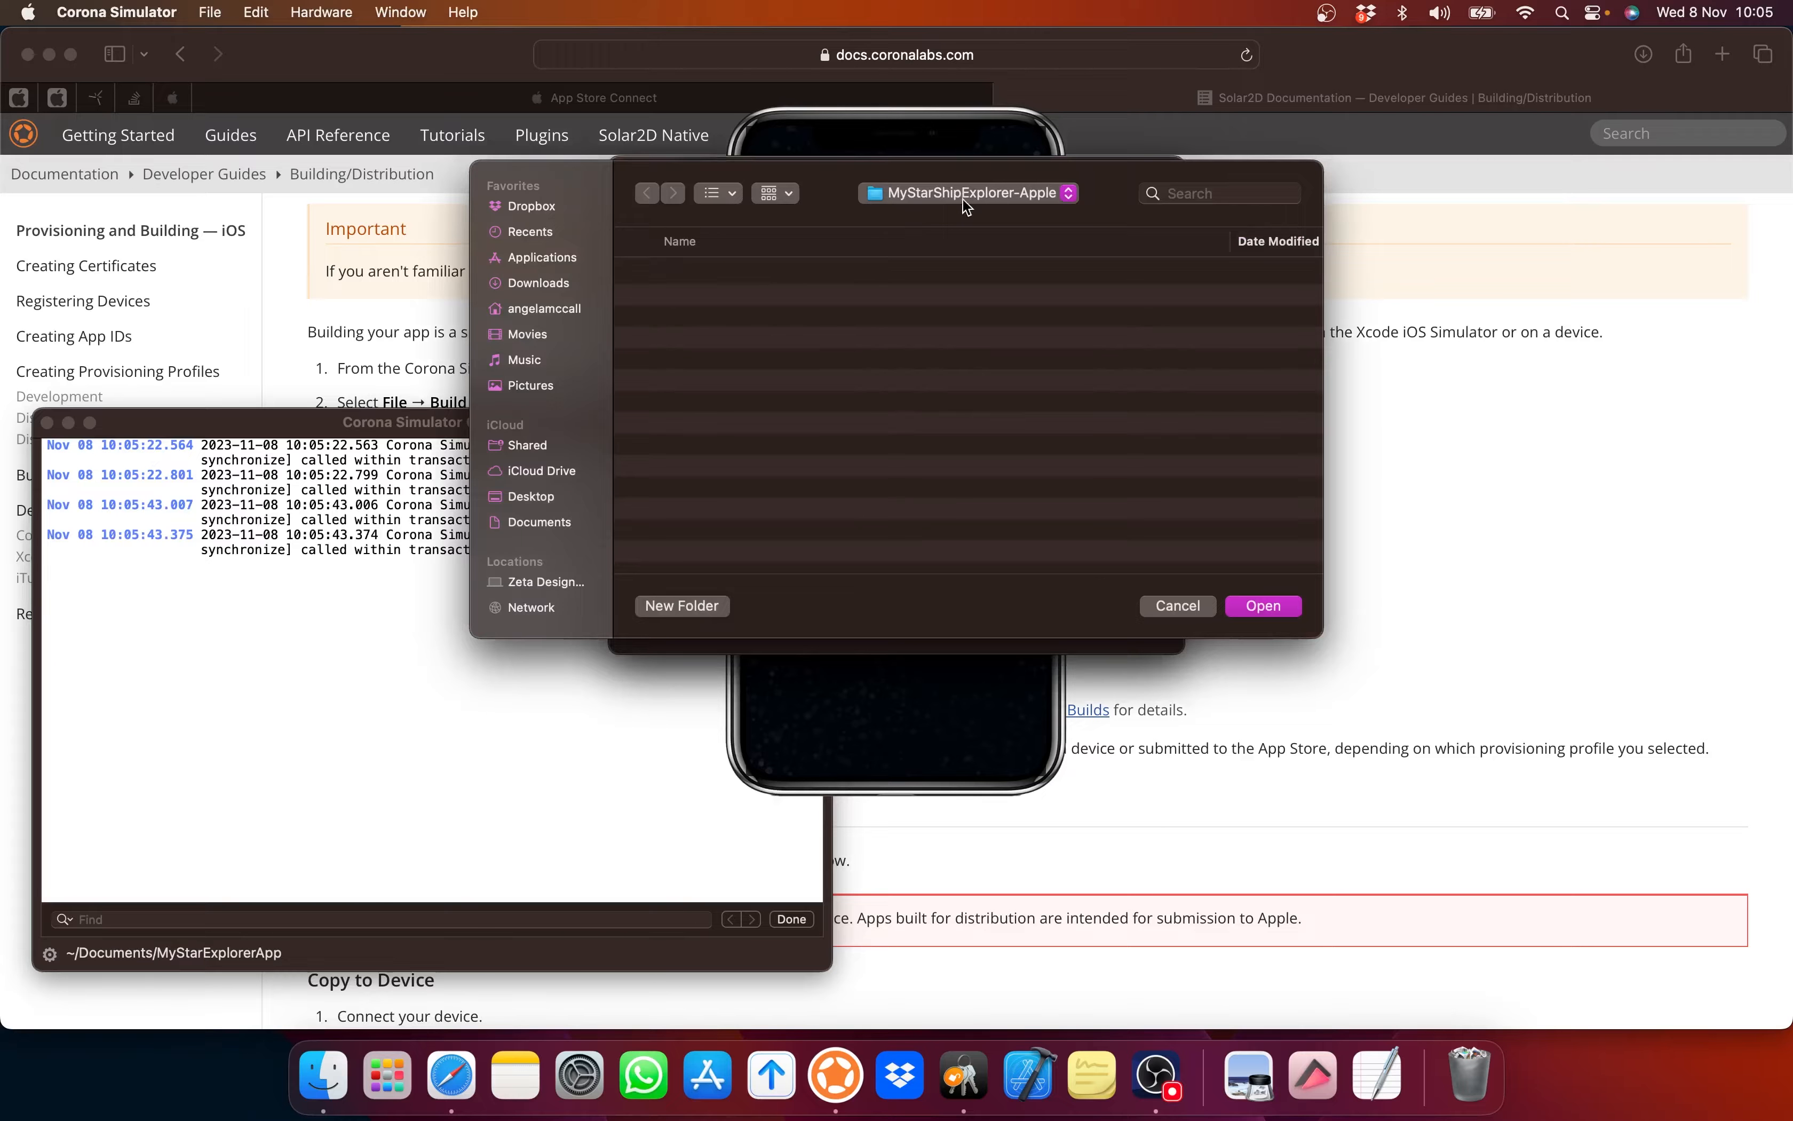
click(1275, 603)
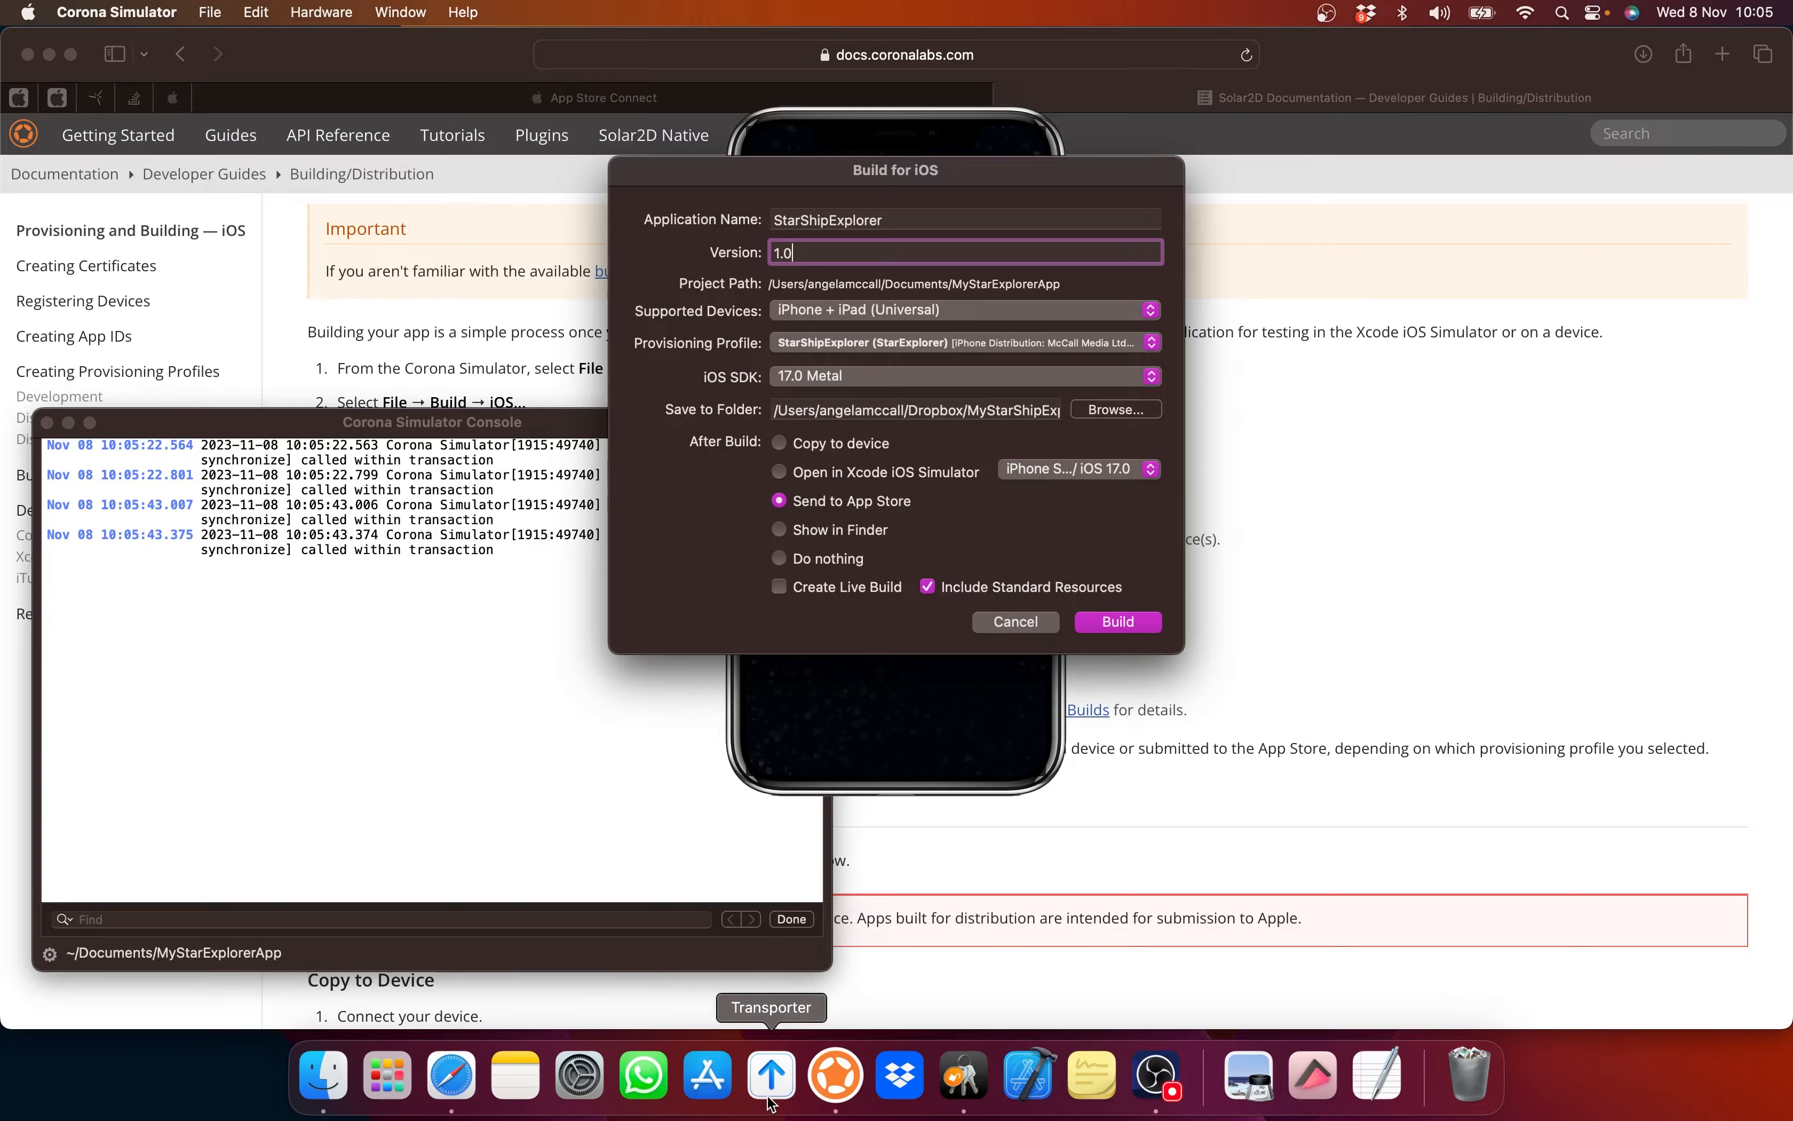
Step: Check the developer account in Xcode's Accounts settings, launch Transporter, and return to the Building/Distribution guide
click(1027, 1084)
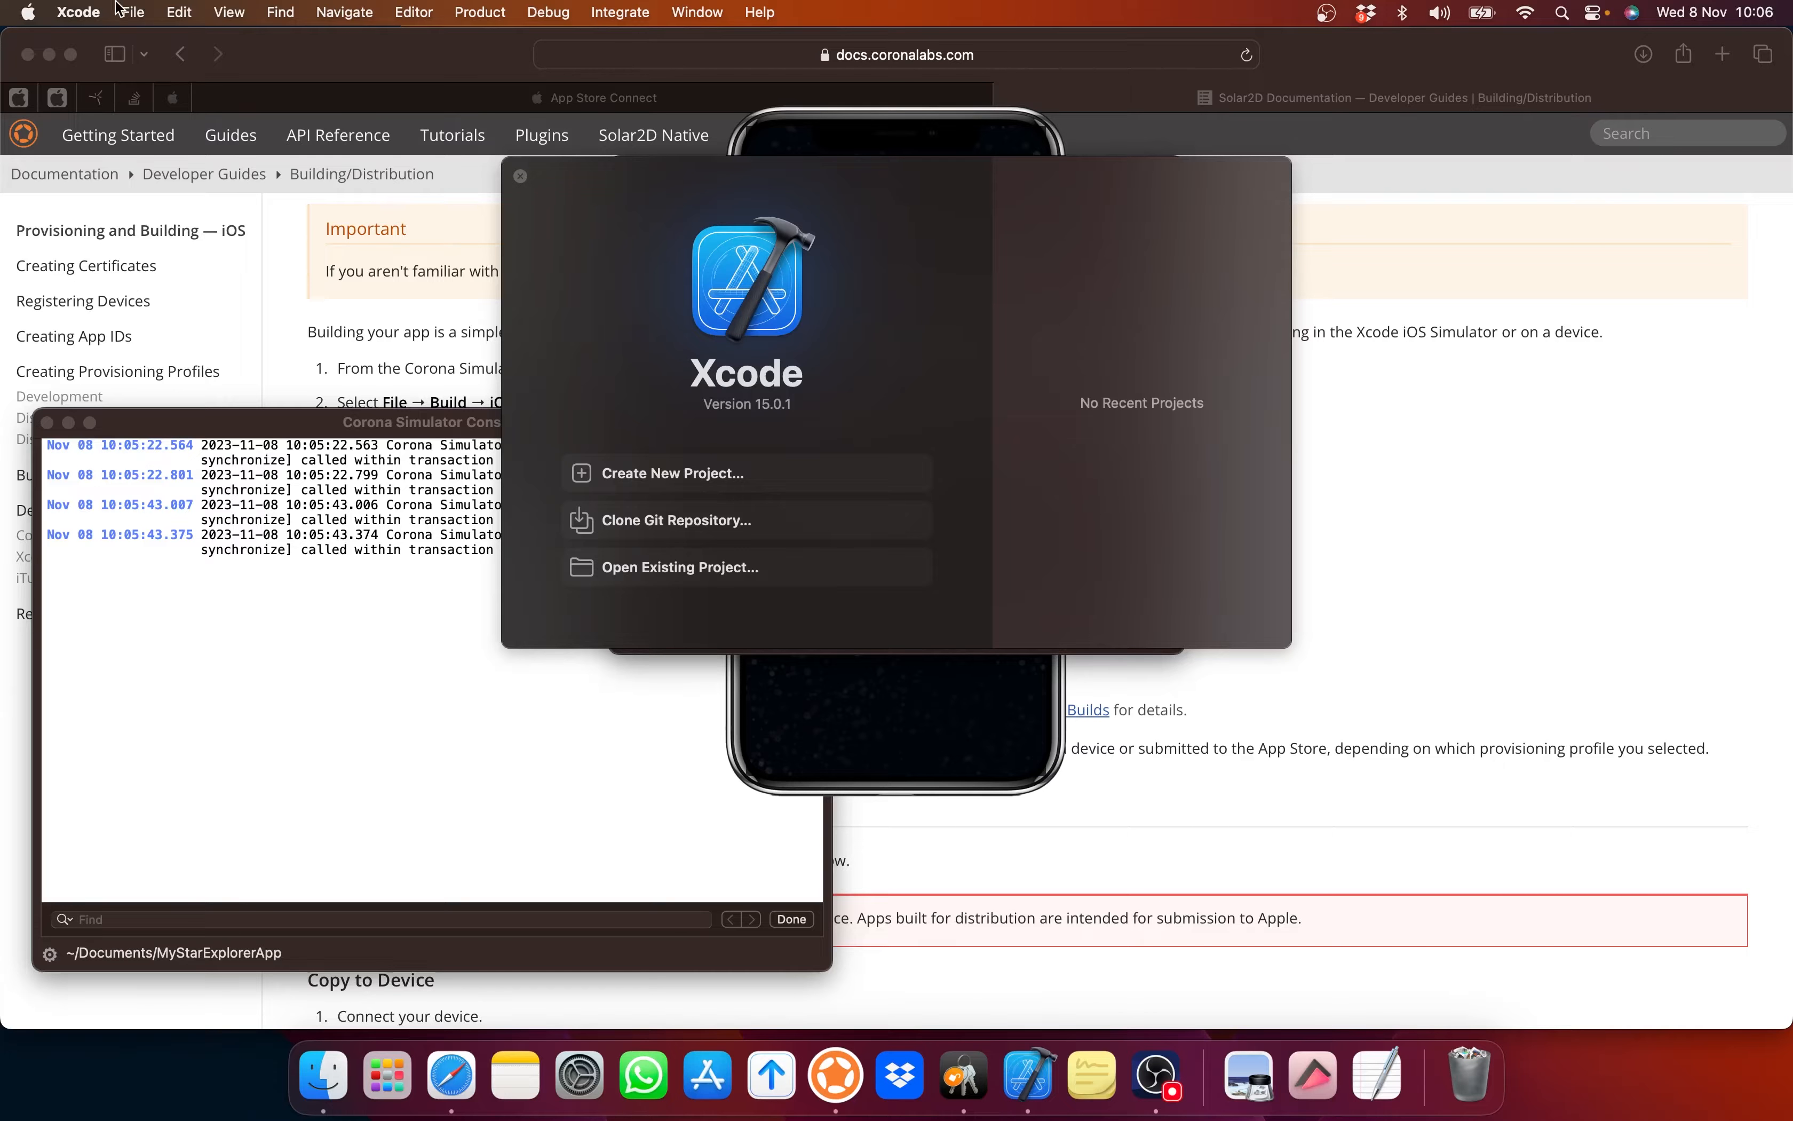
click(131, 13)
click(88, 94)
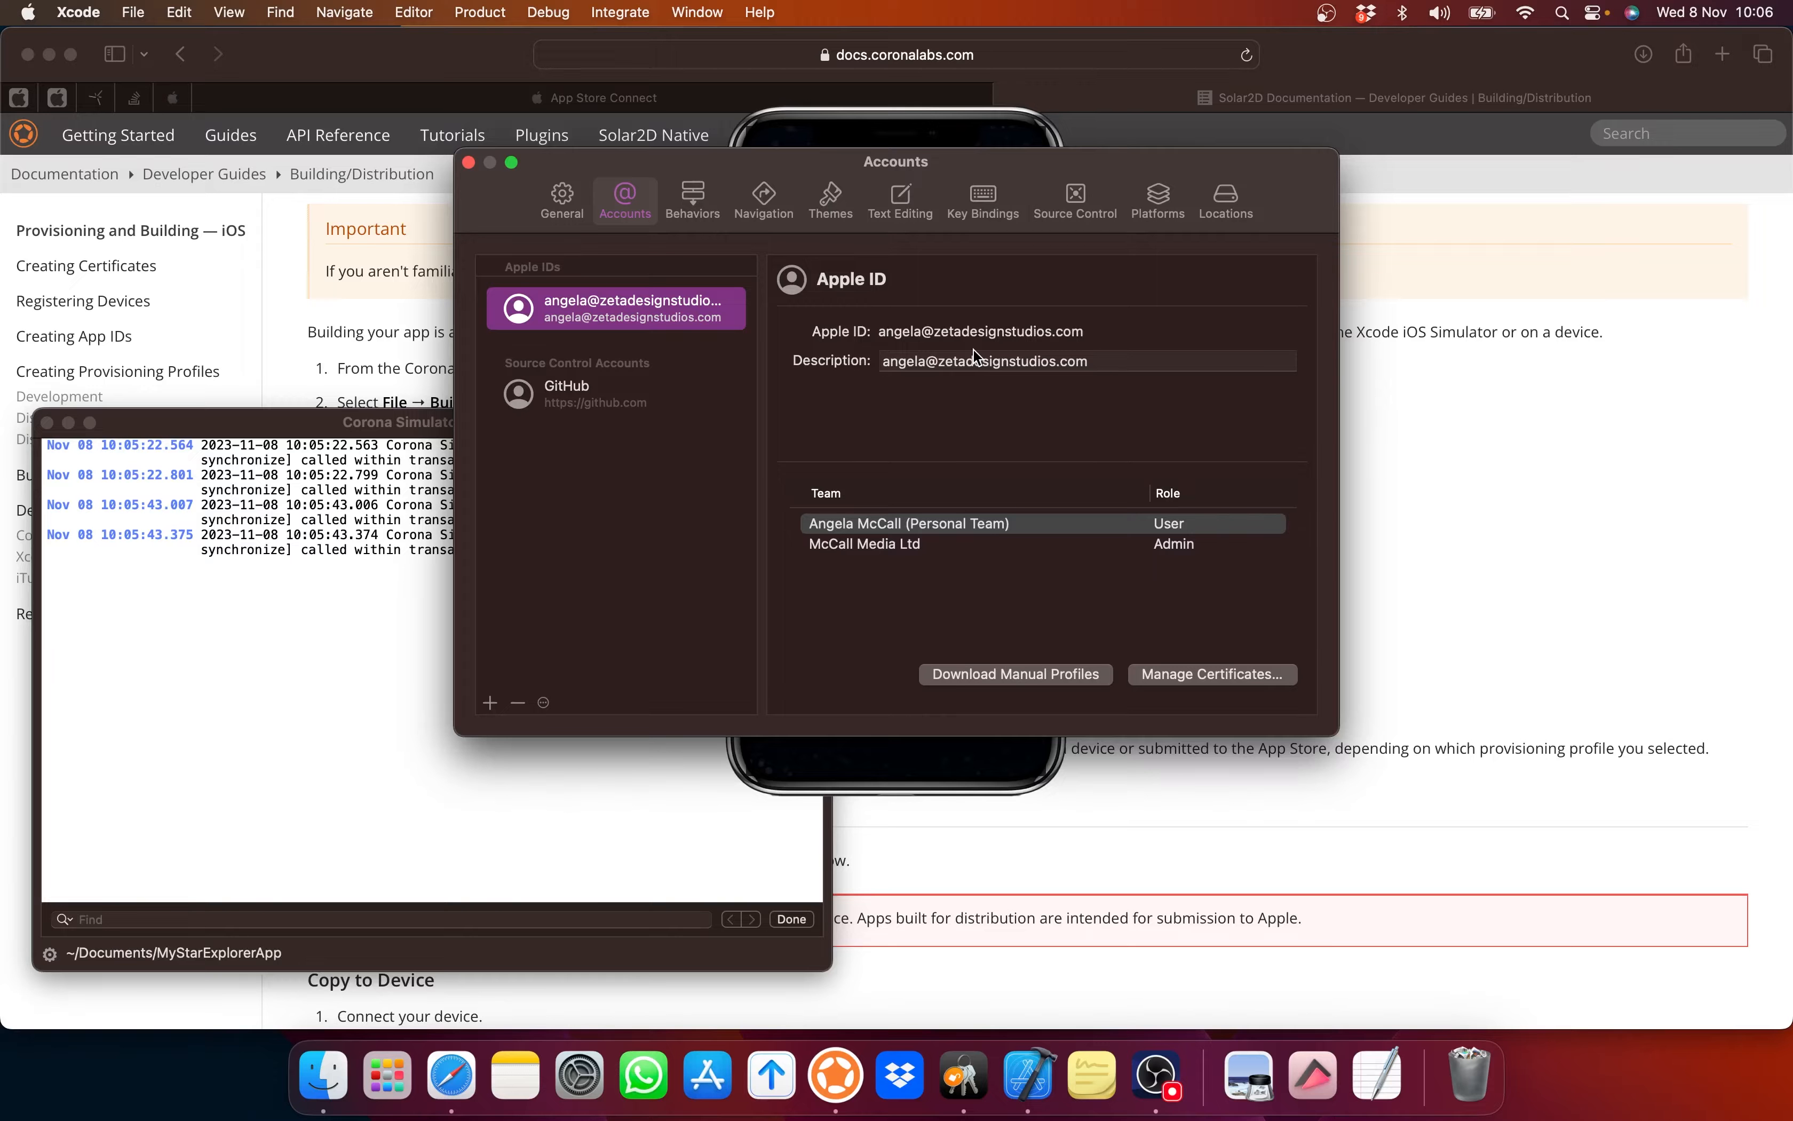
click(468, 162)
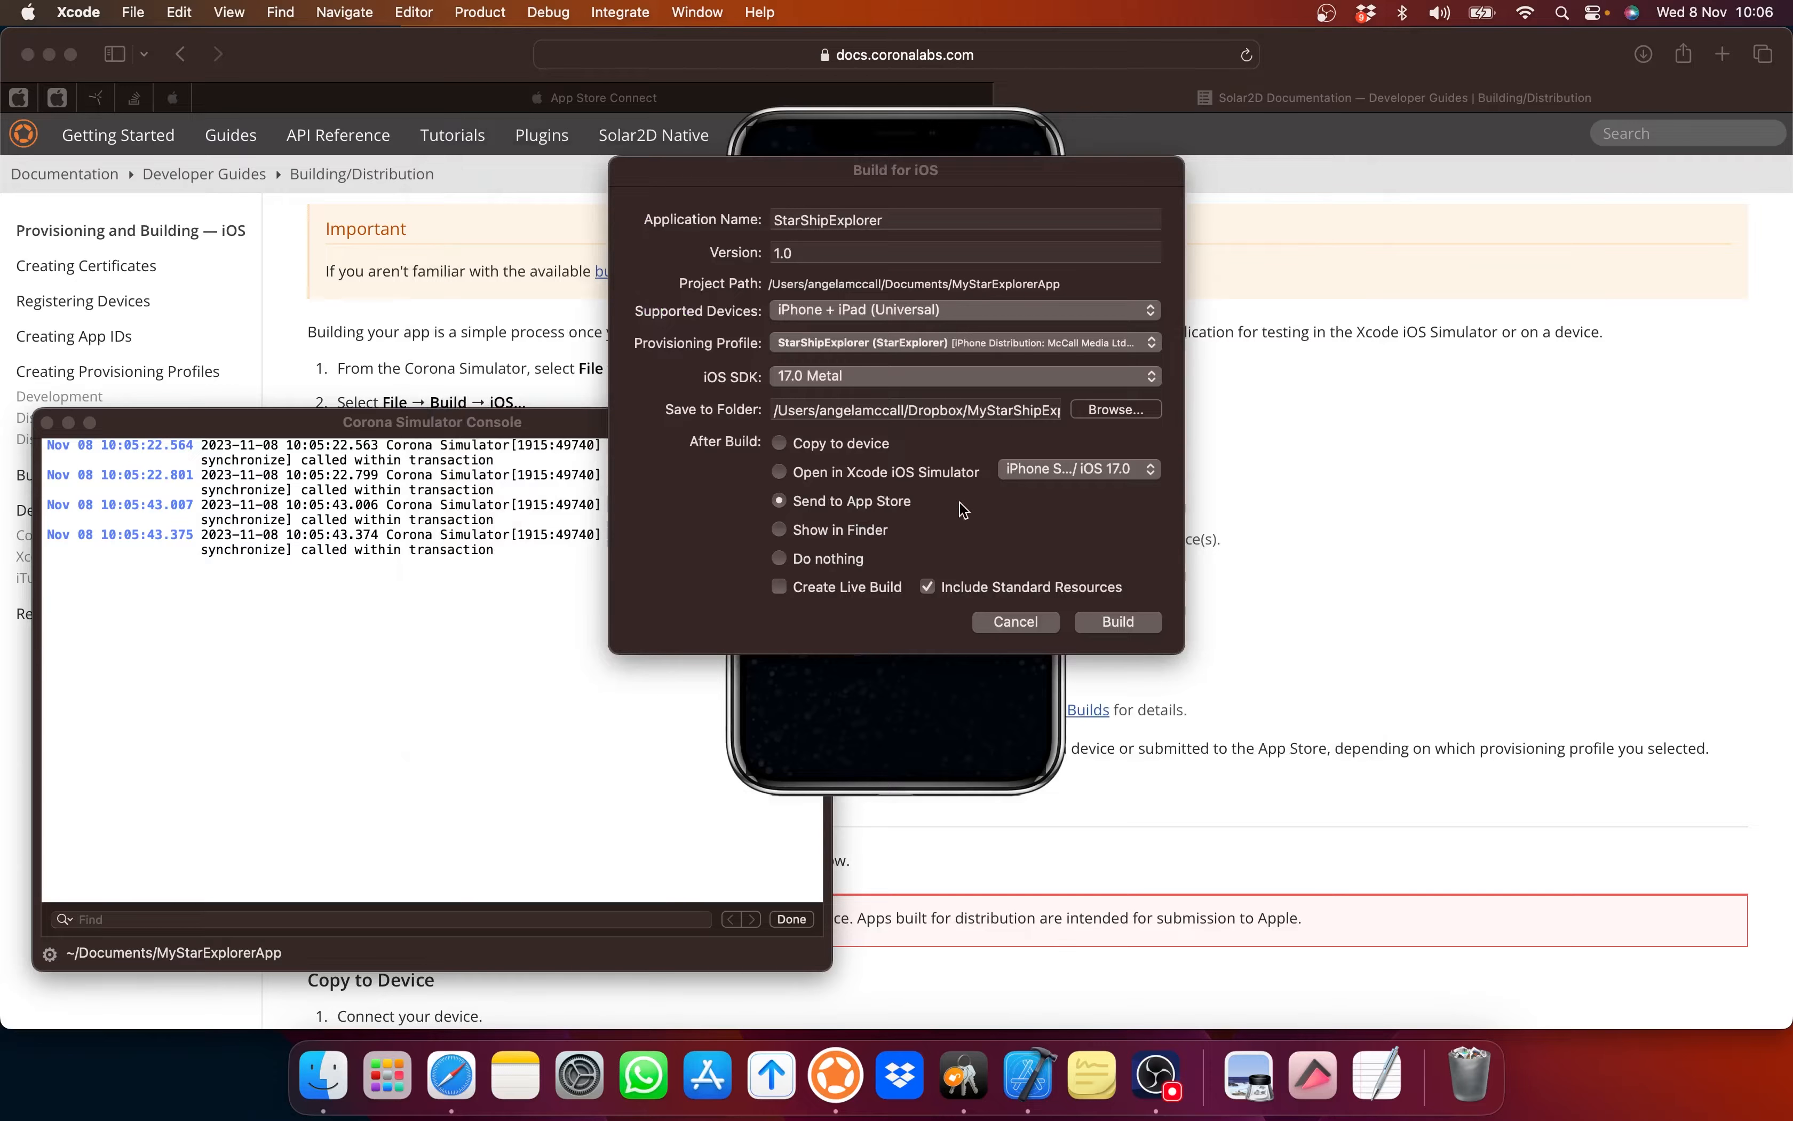
click(777, 1079)
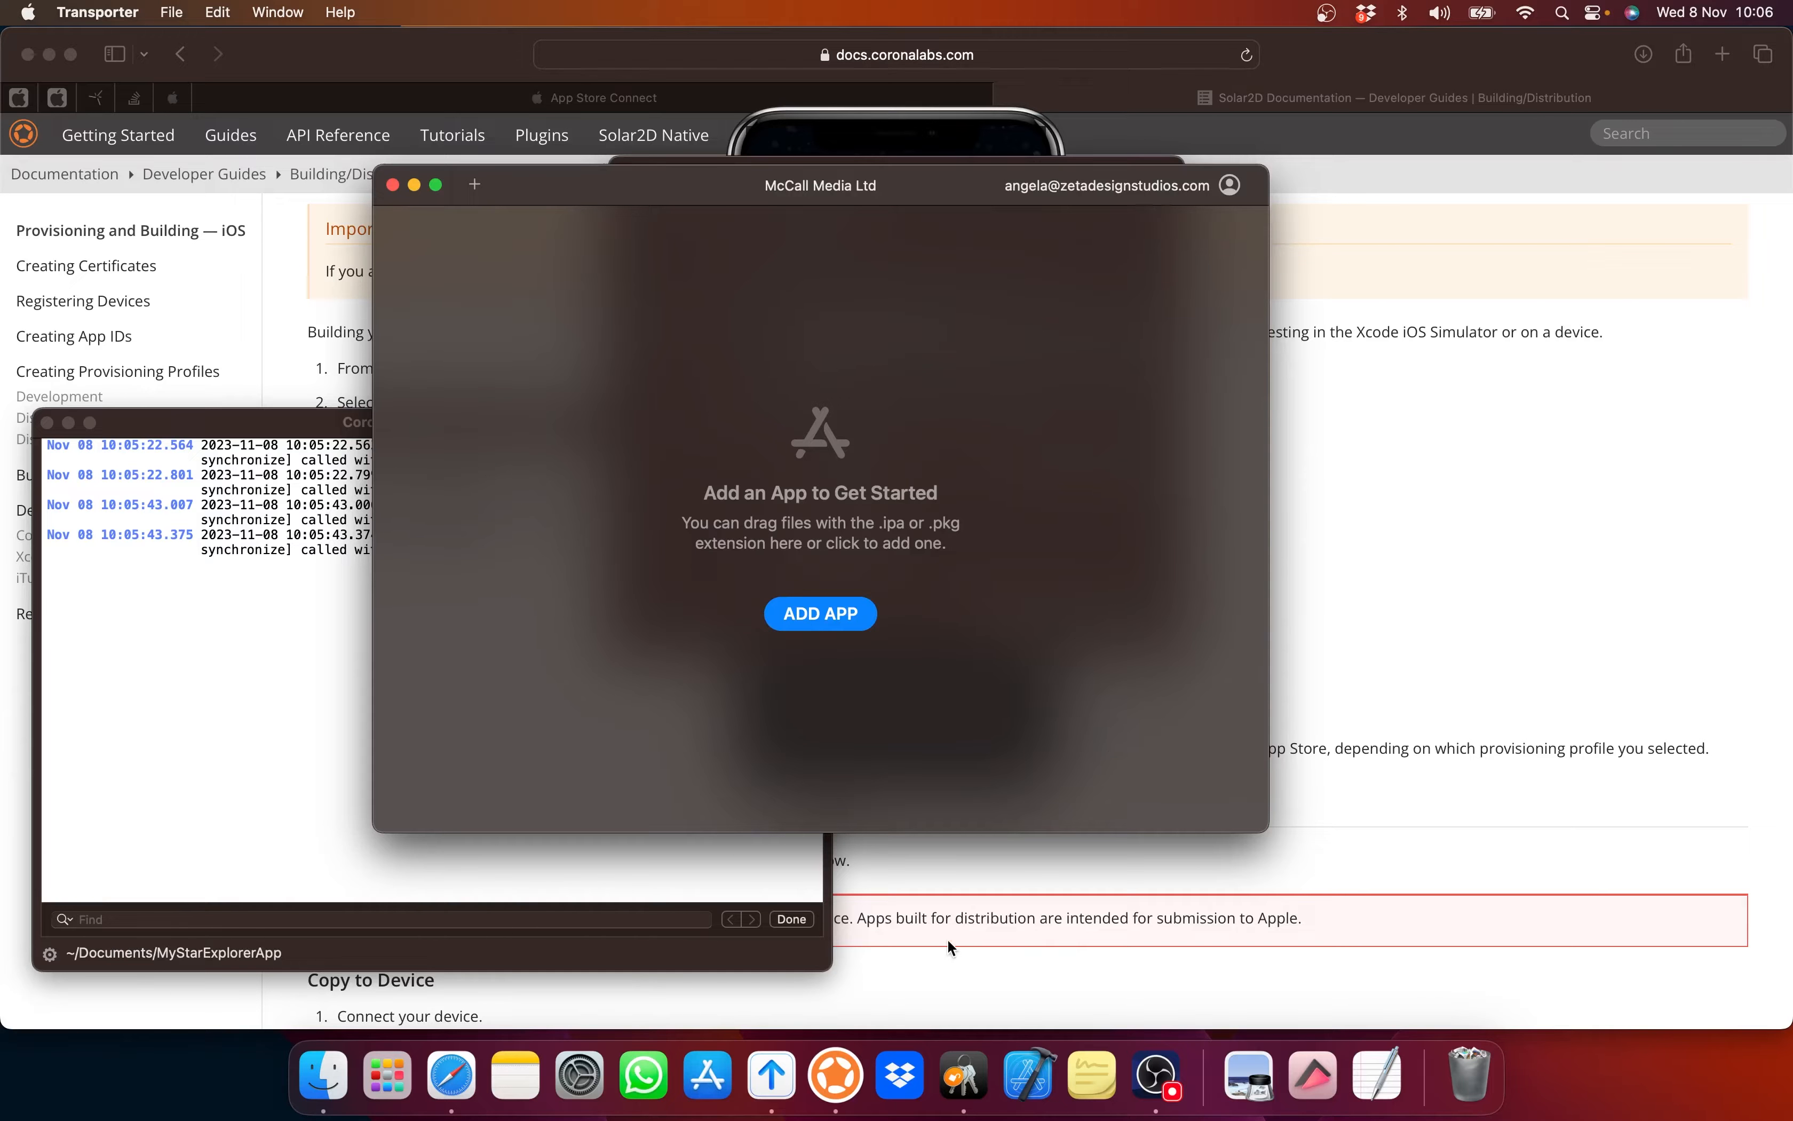
click(1362, 692)
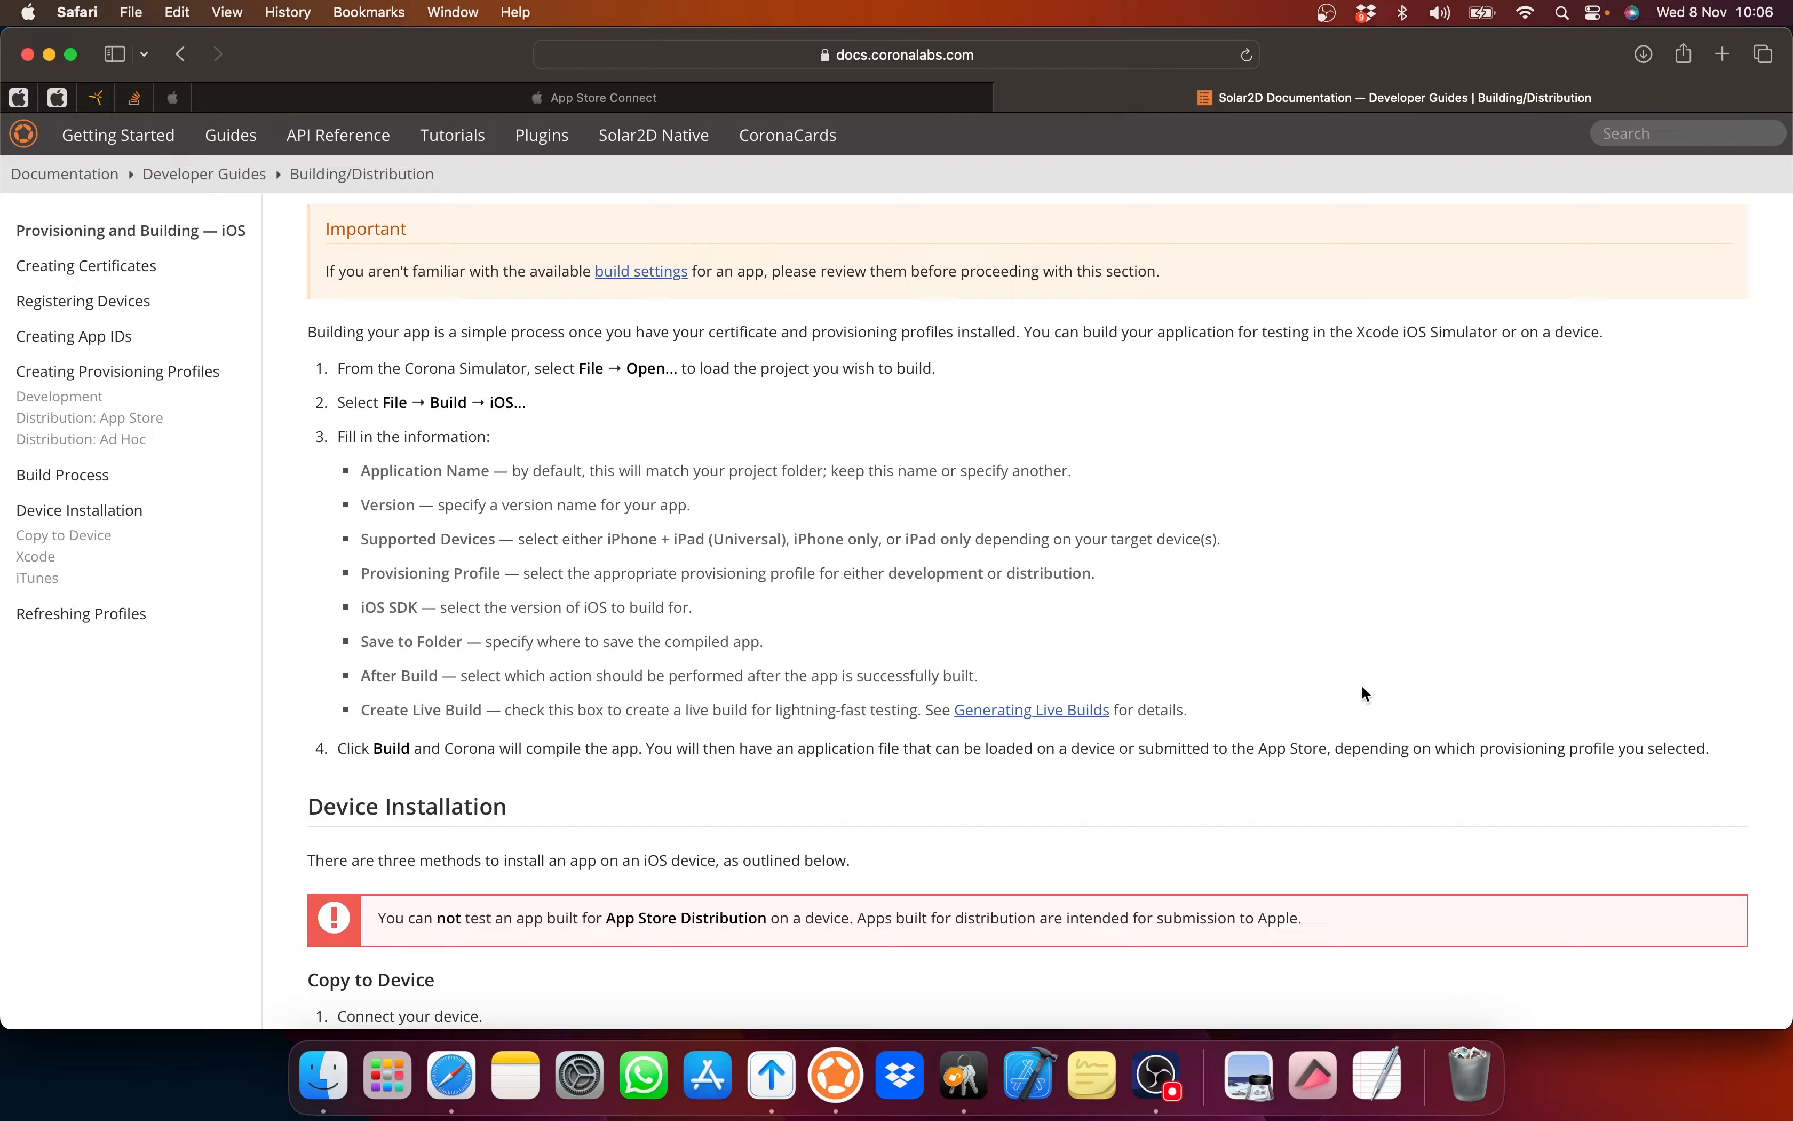
Step: Build StarShipExplorer for iOS, entering the keychain password and always allowing signing
click(836, 1075)
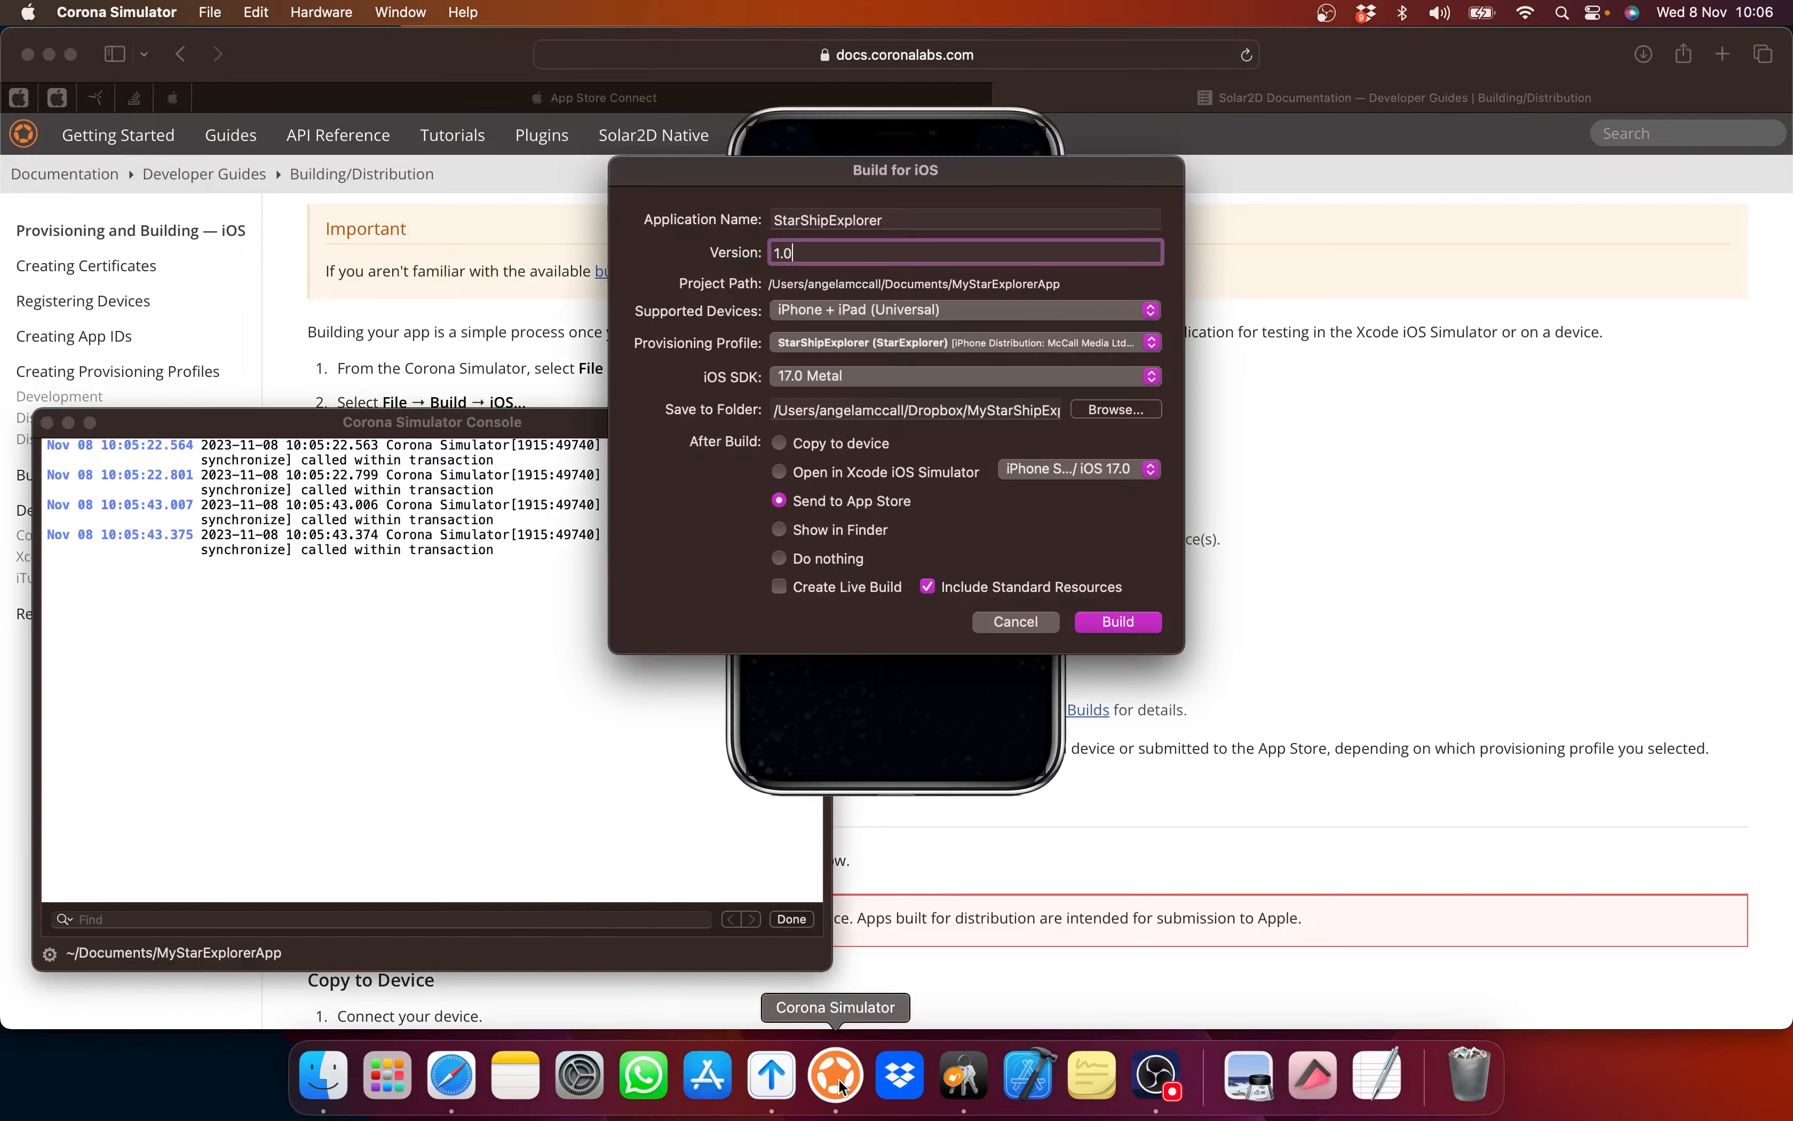
click(1116, 623)
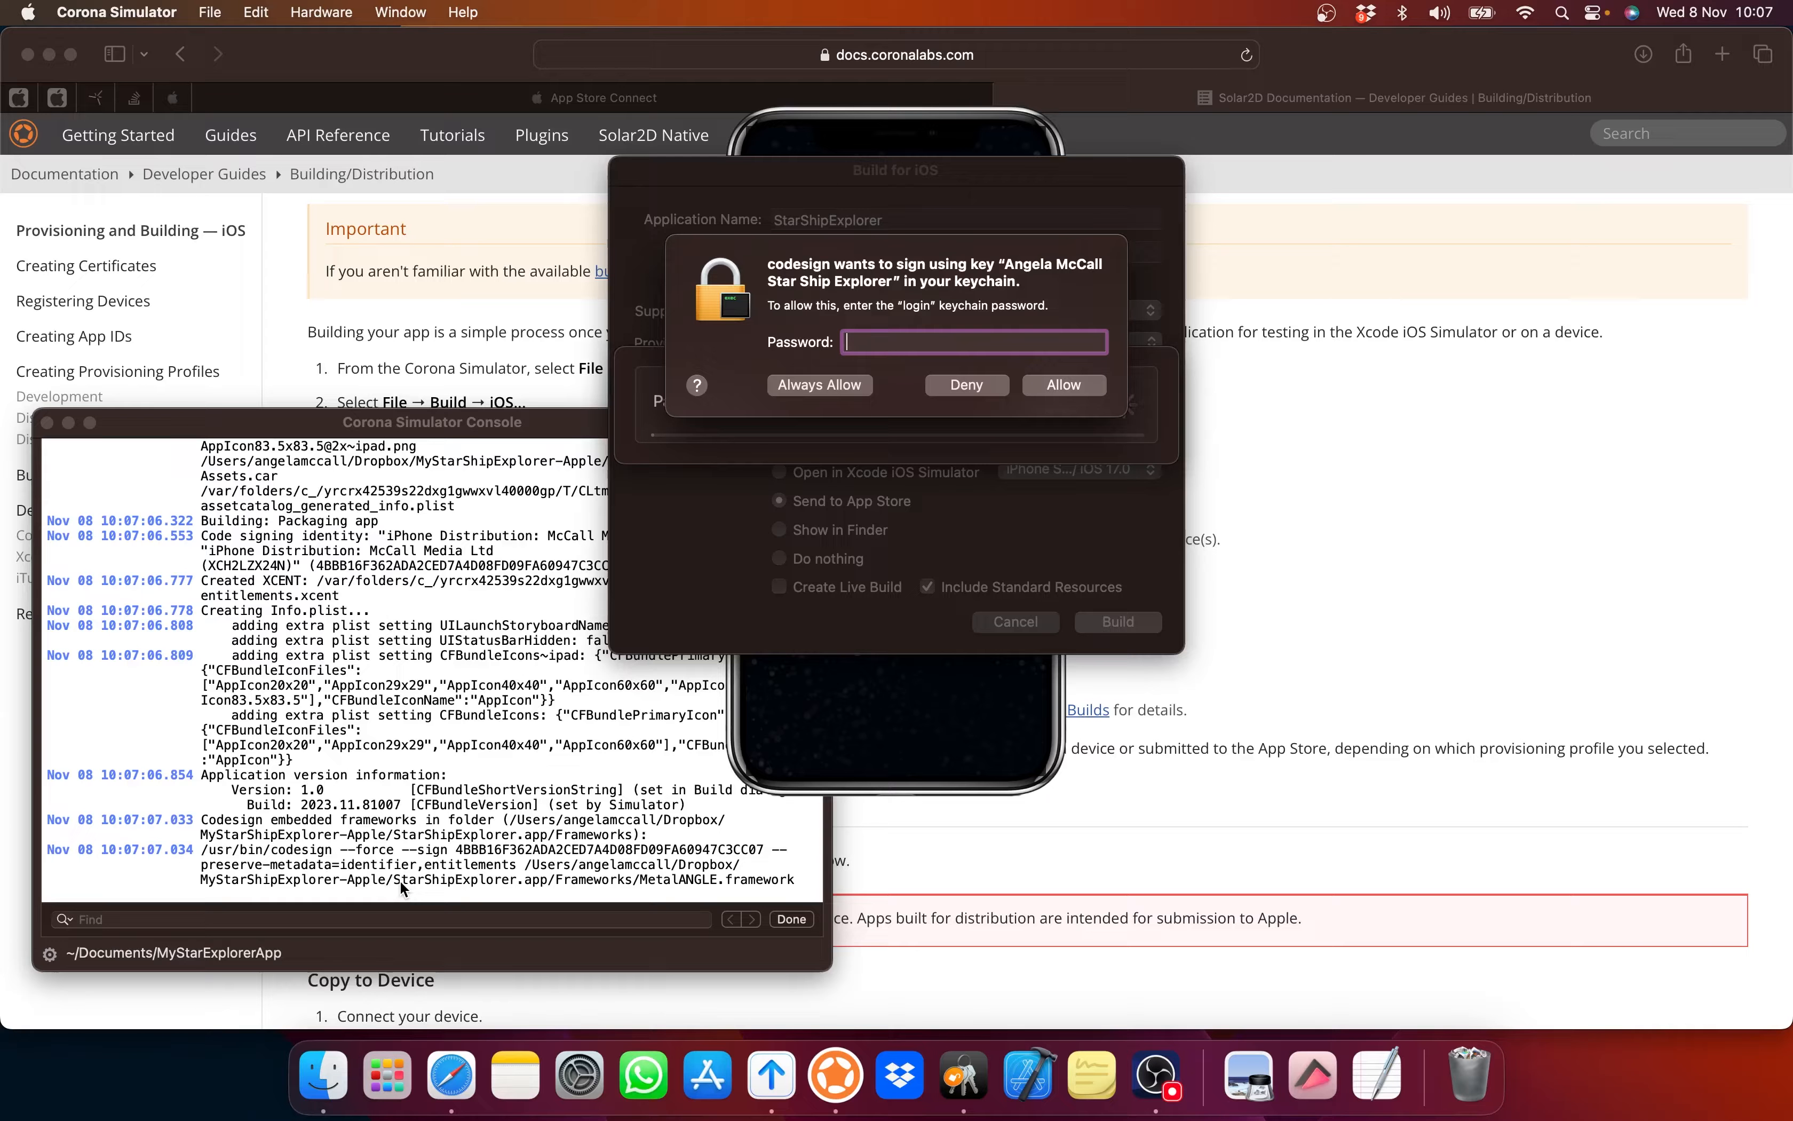
text(••••••)
click(839, 387)
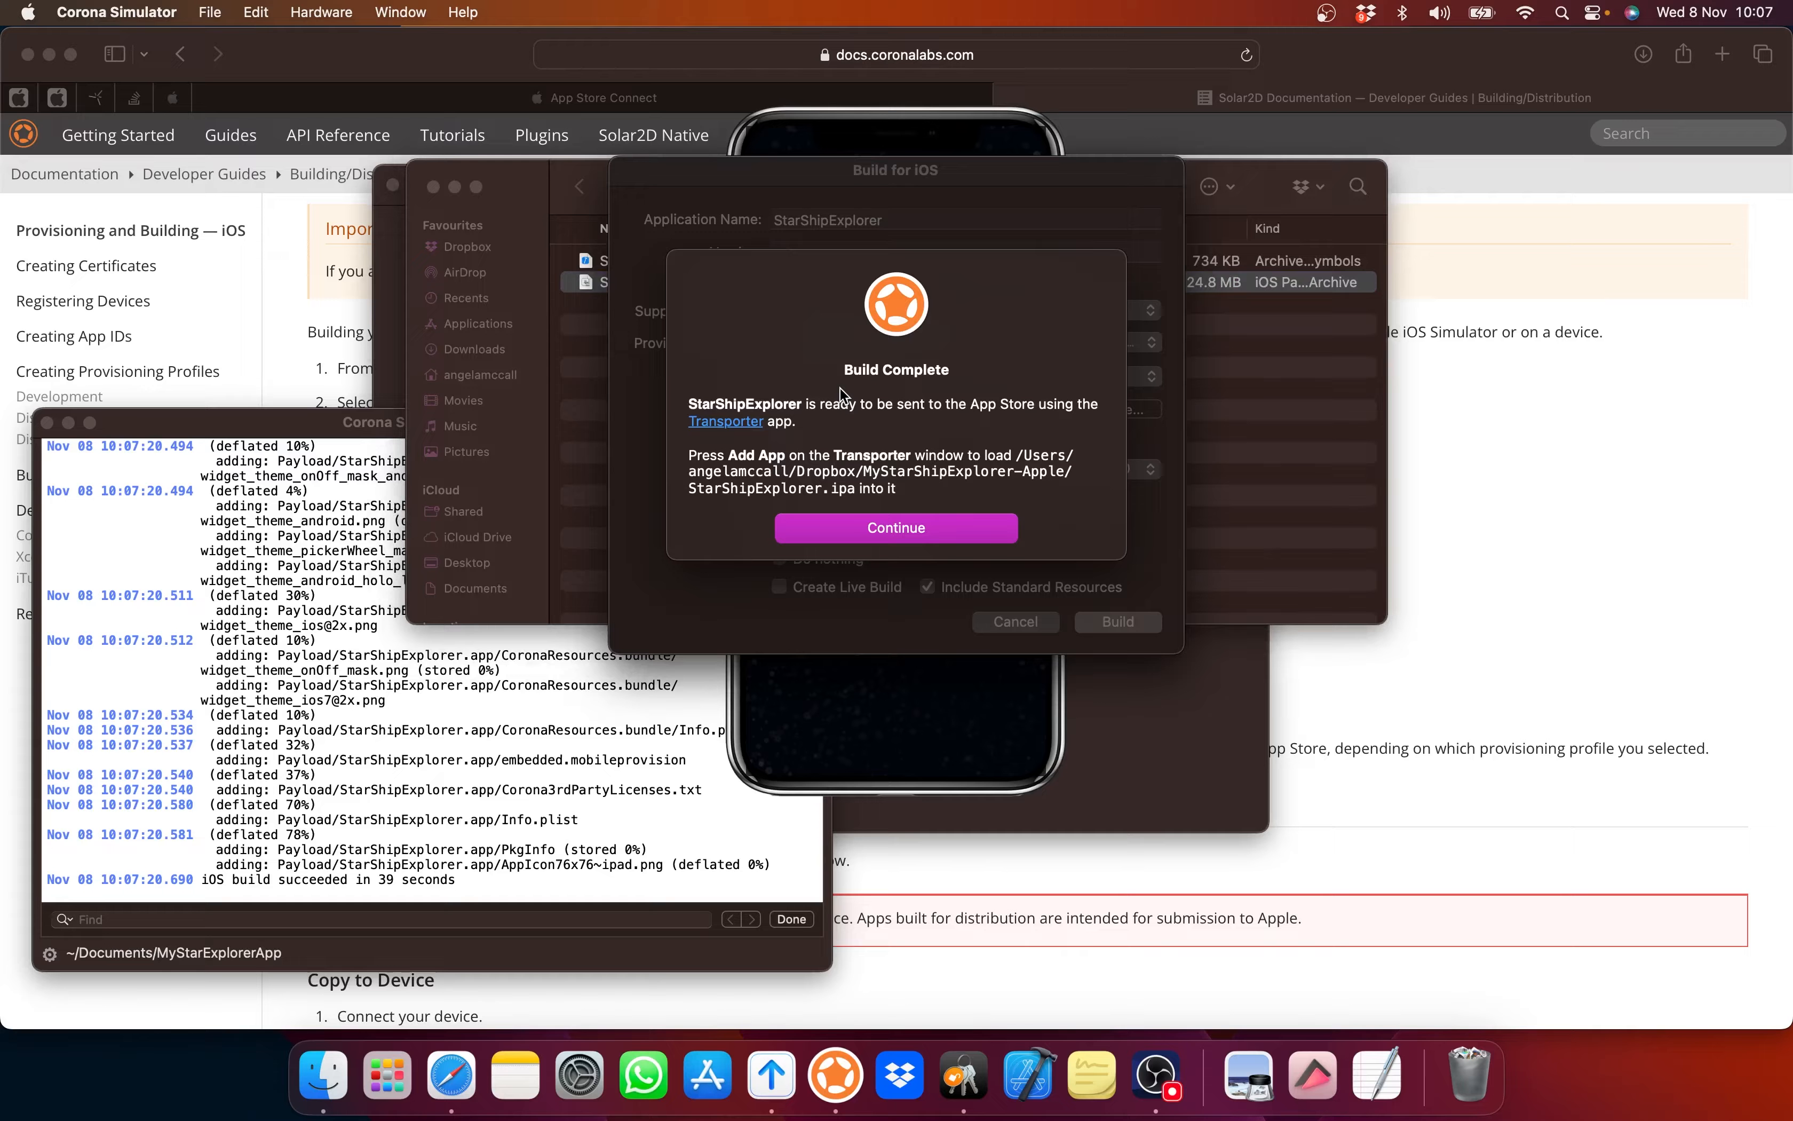
Step: Acknowledge Build Complete and close the build output folder window
click(901, 522)
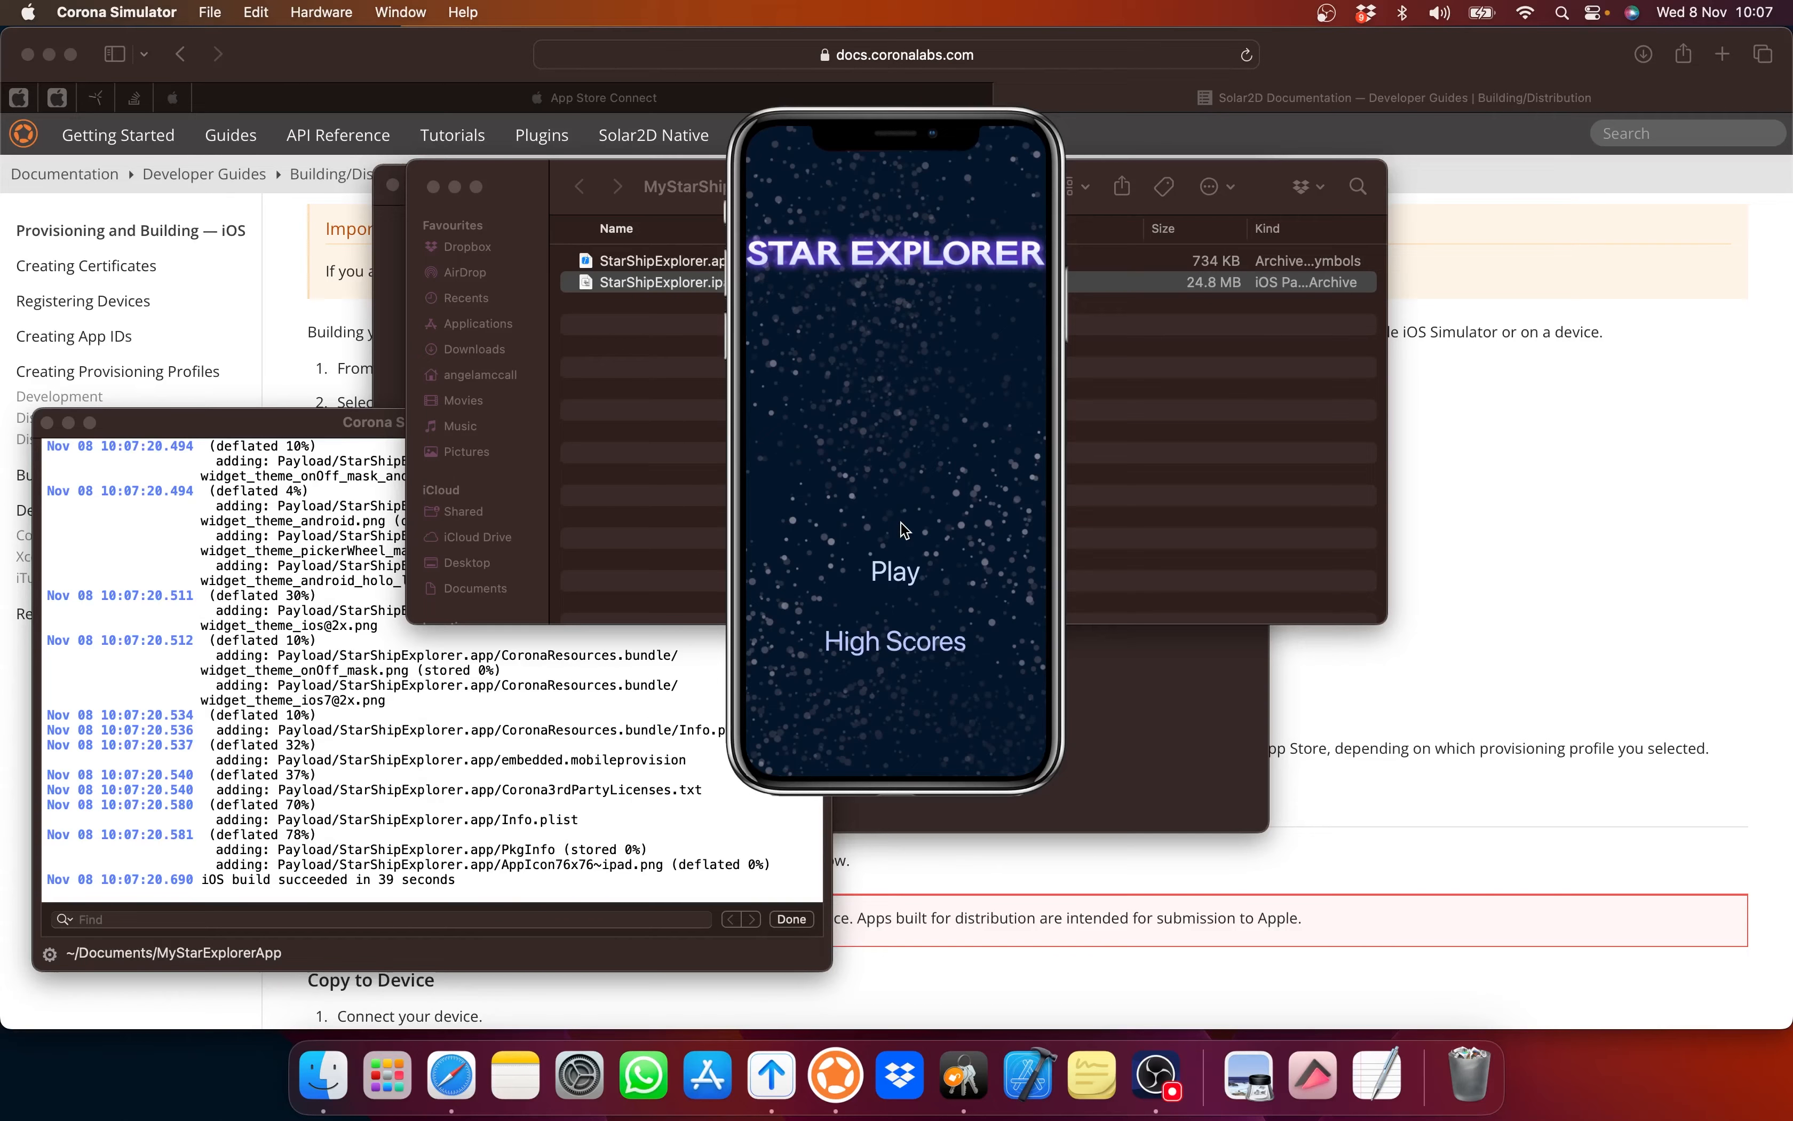
click(1062, 455)
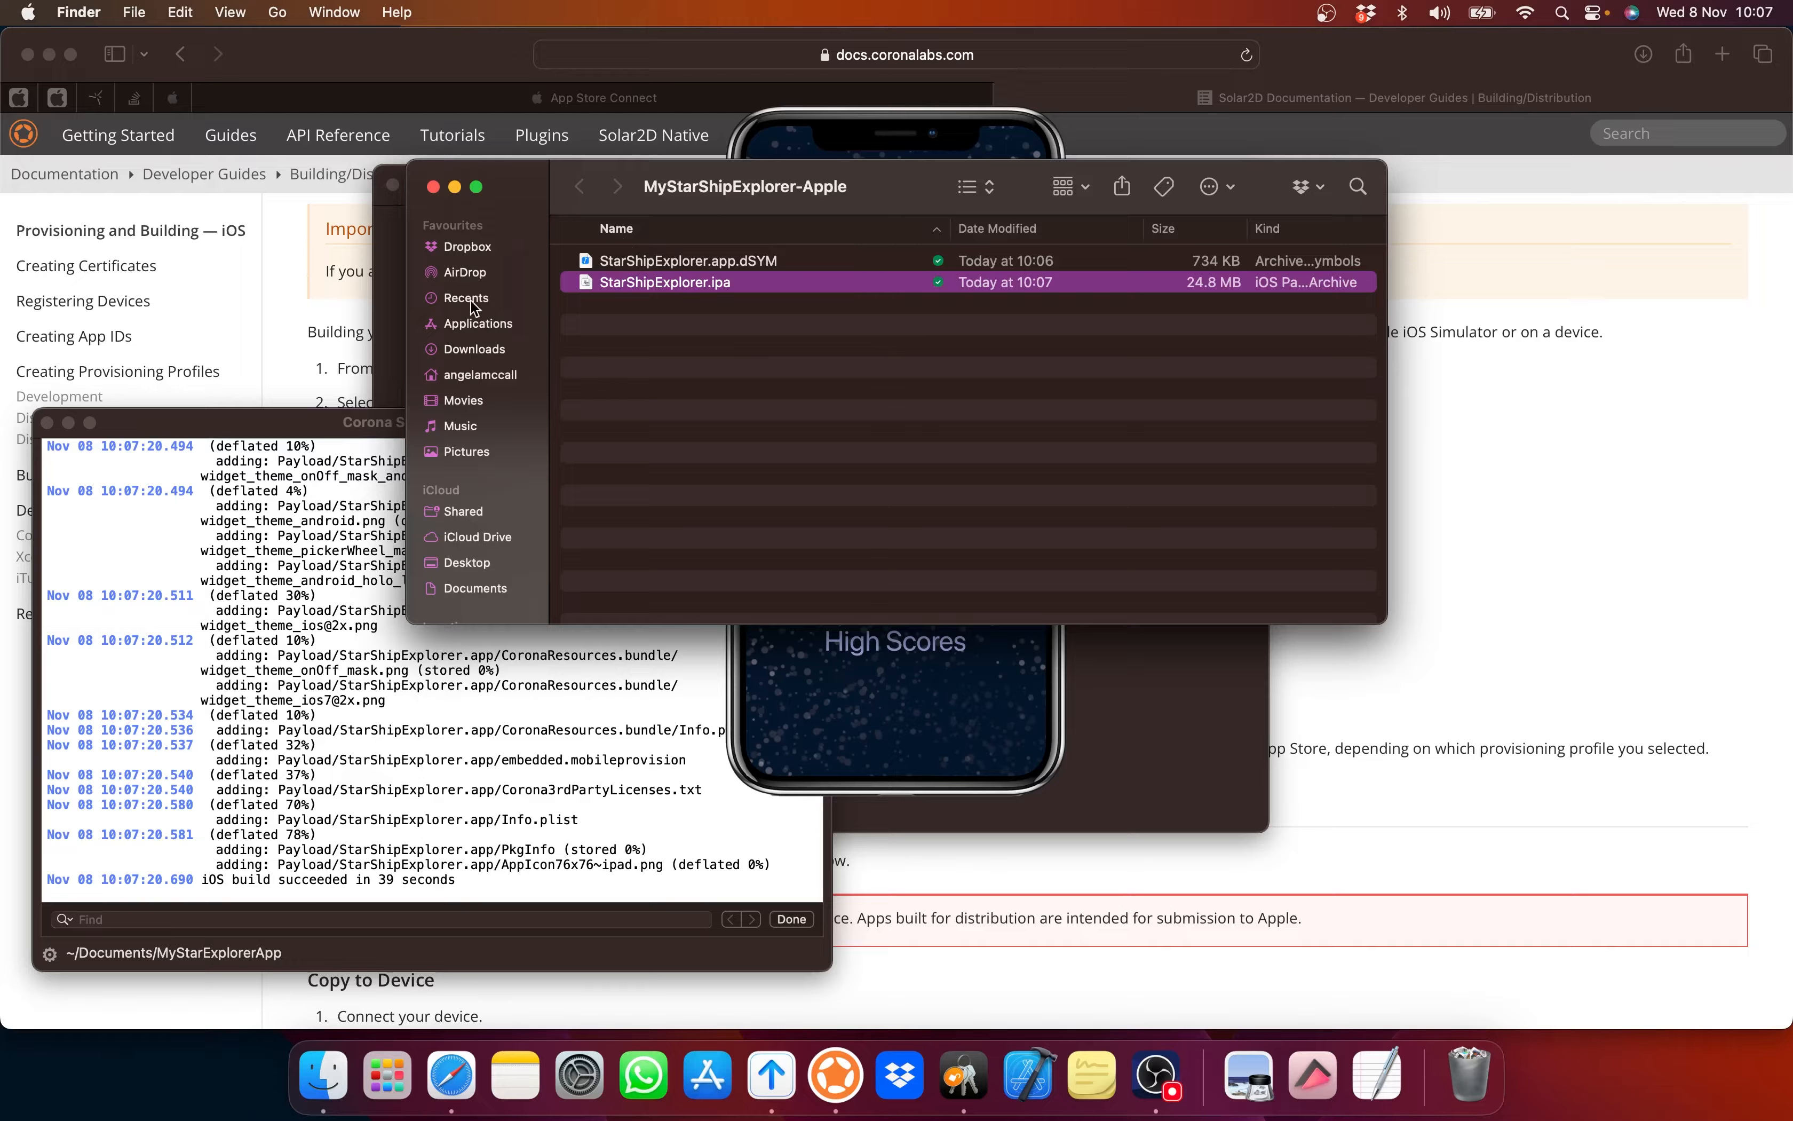
click(434, 187)
Step: In Transporter, start adding an app package and locate the StarShipExplorer .ipa in Dropbox
click(544, 267)
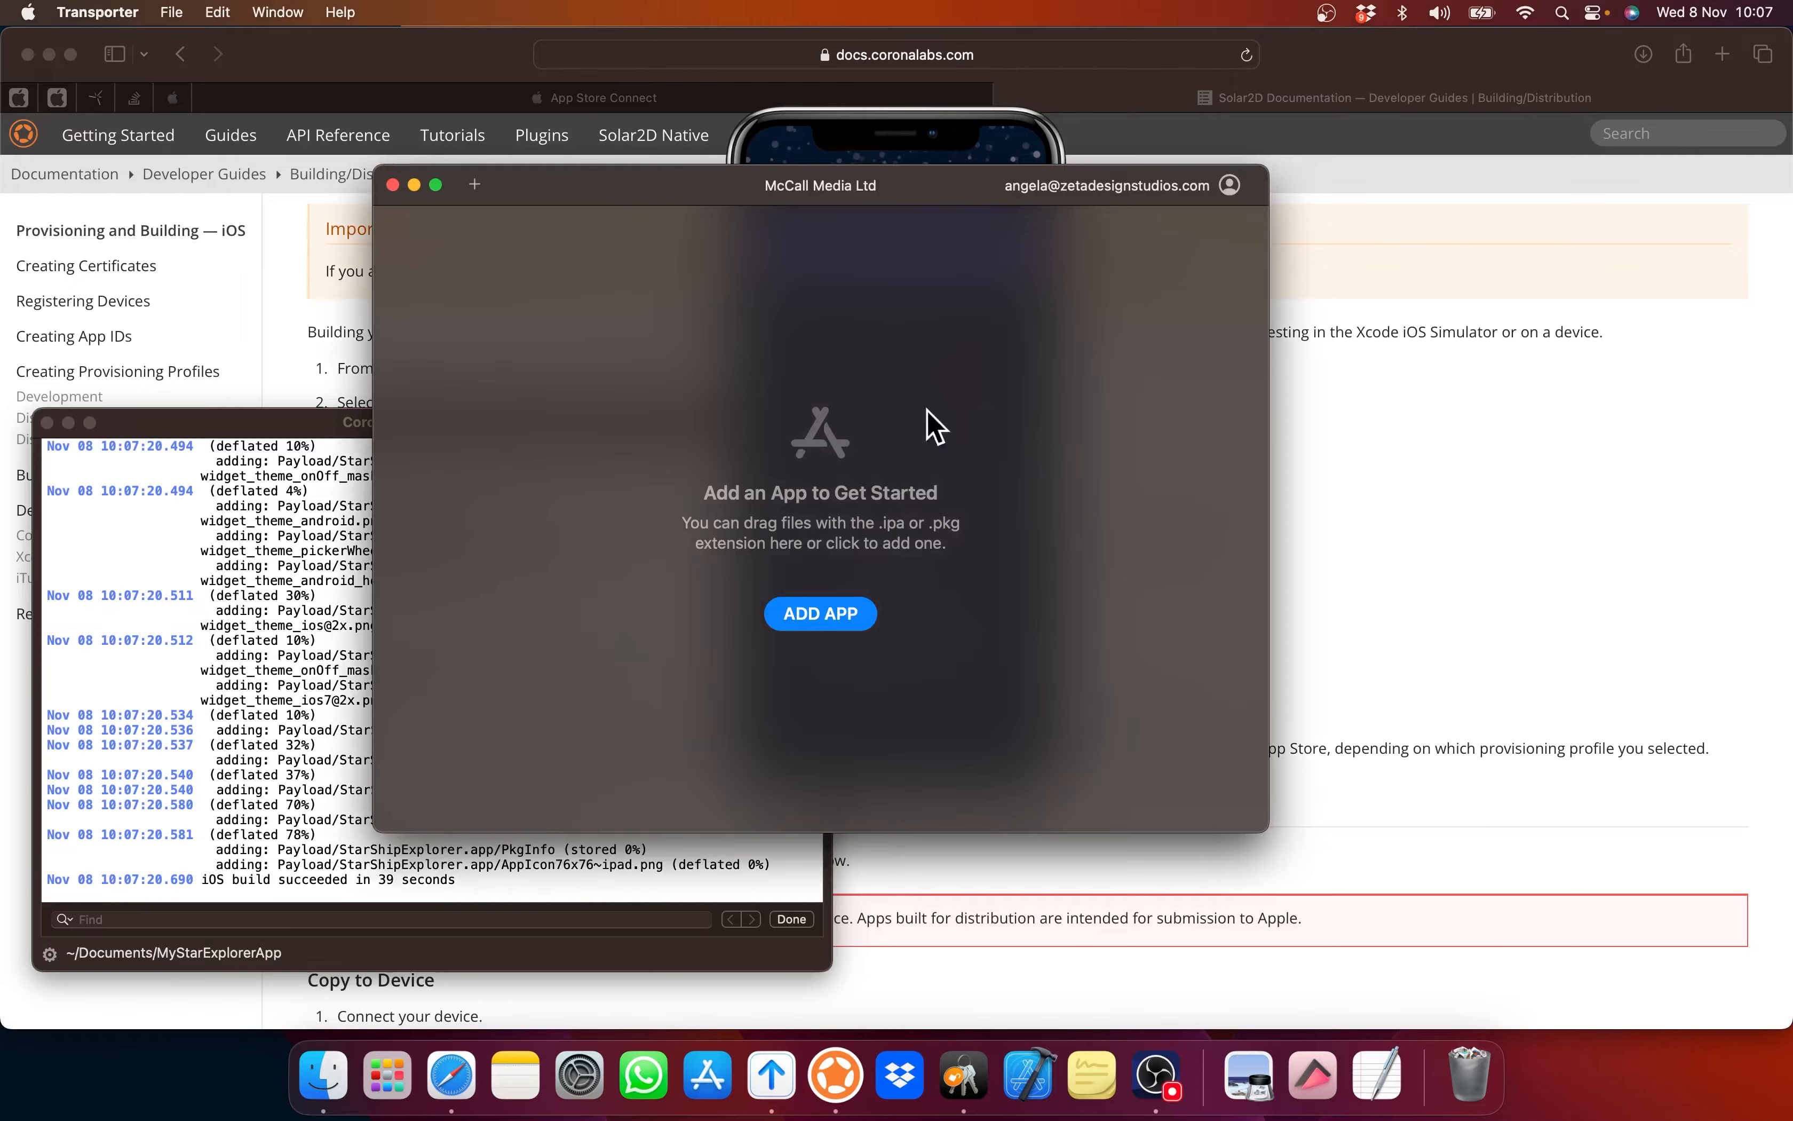
click(820, 613)
scroll(654, 520, down, 4)
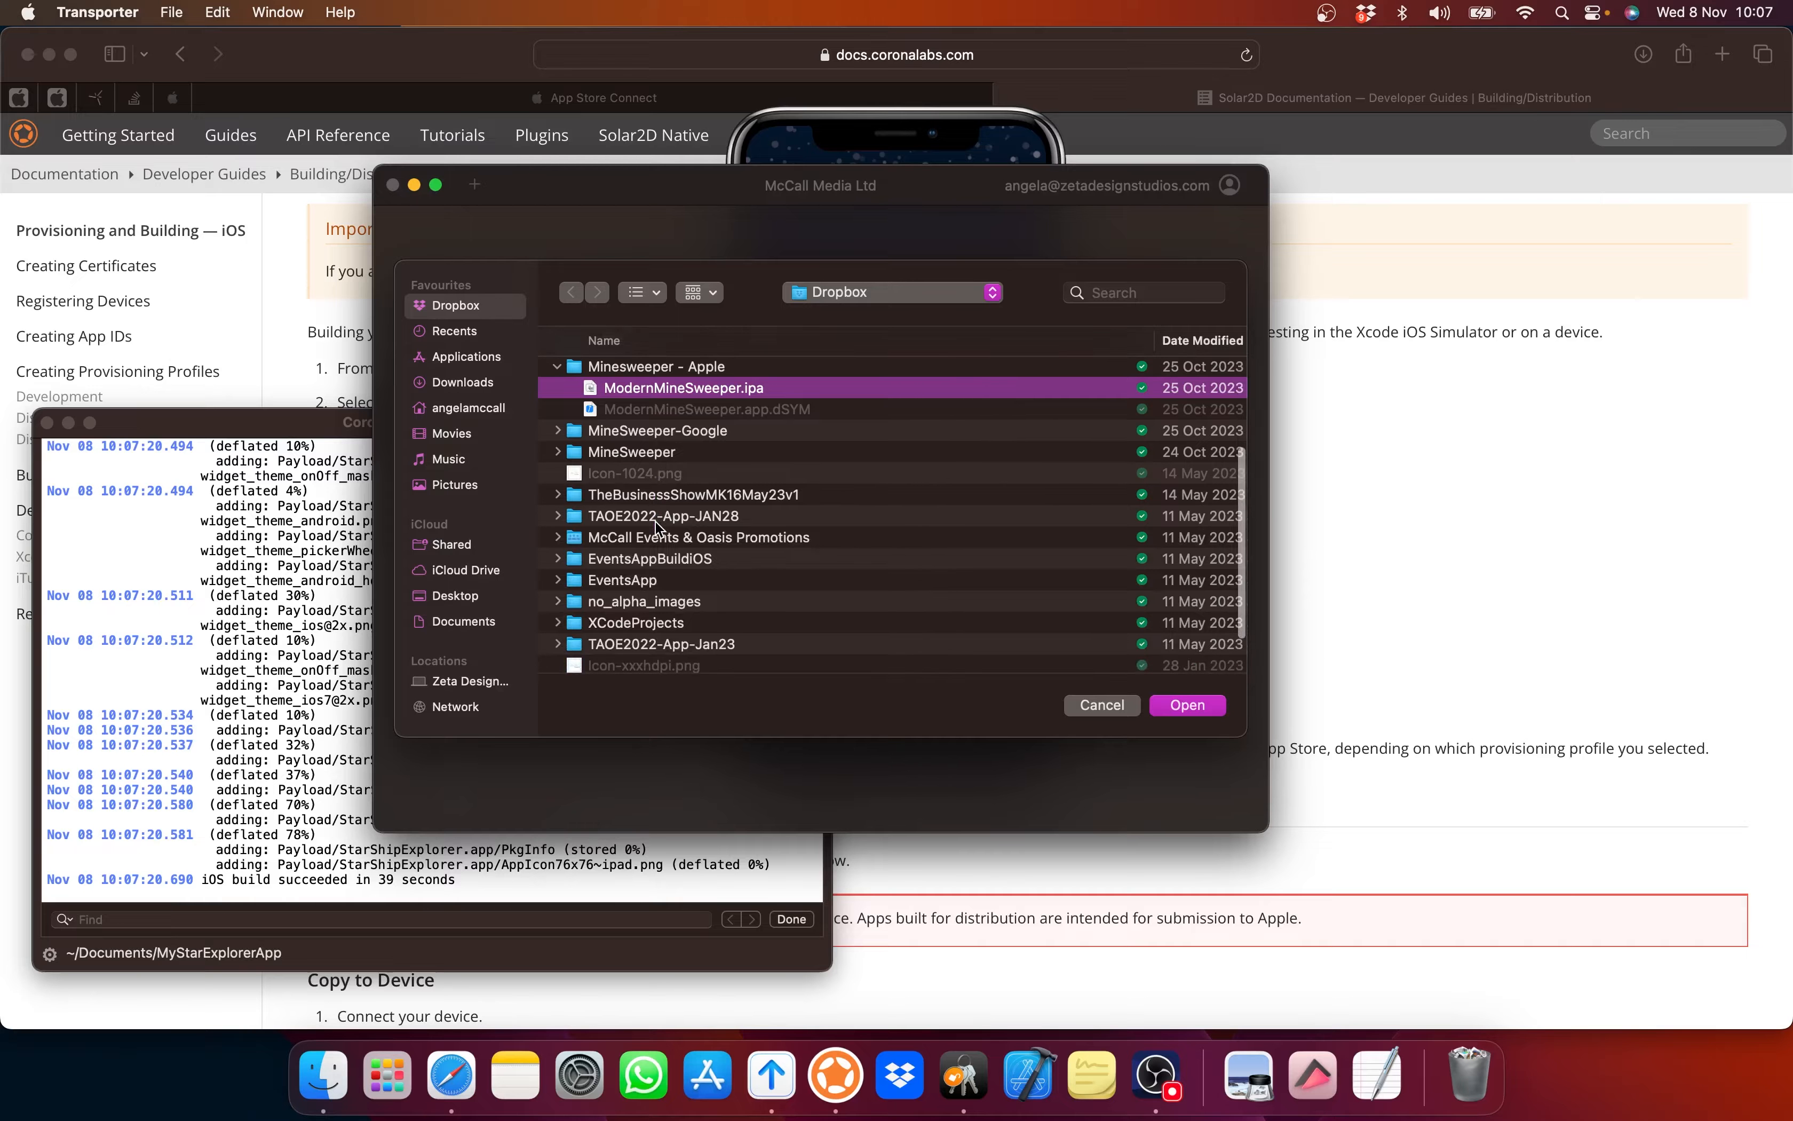
scroll(658, 528, up, 5)
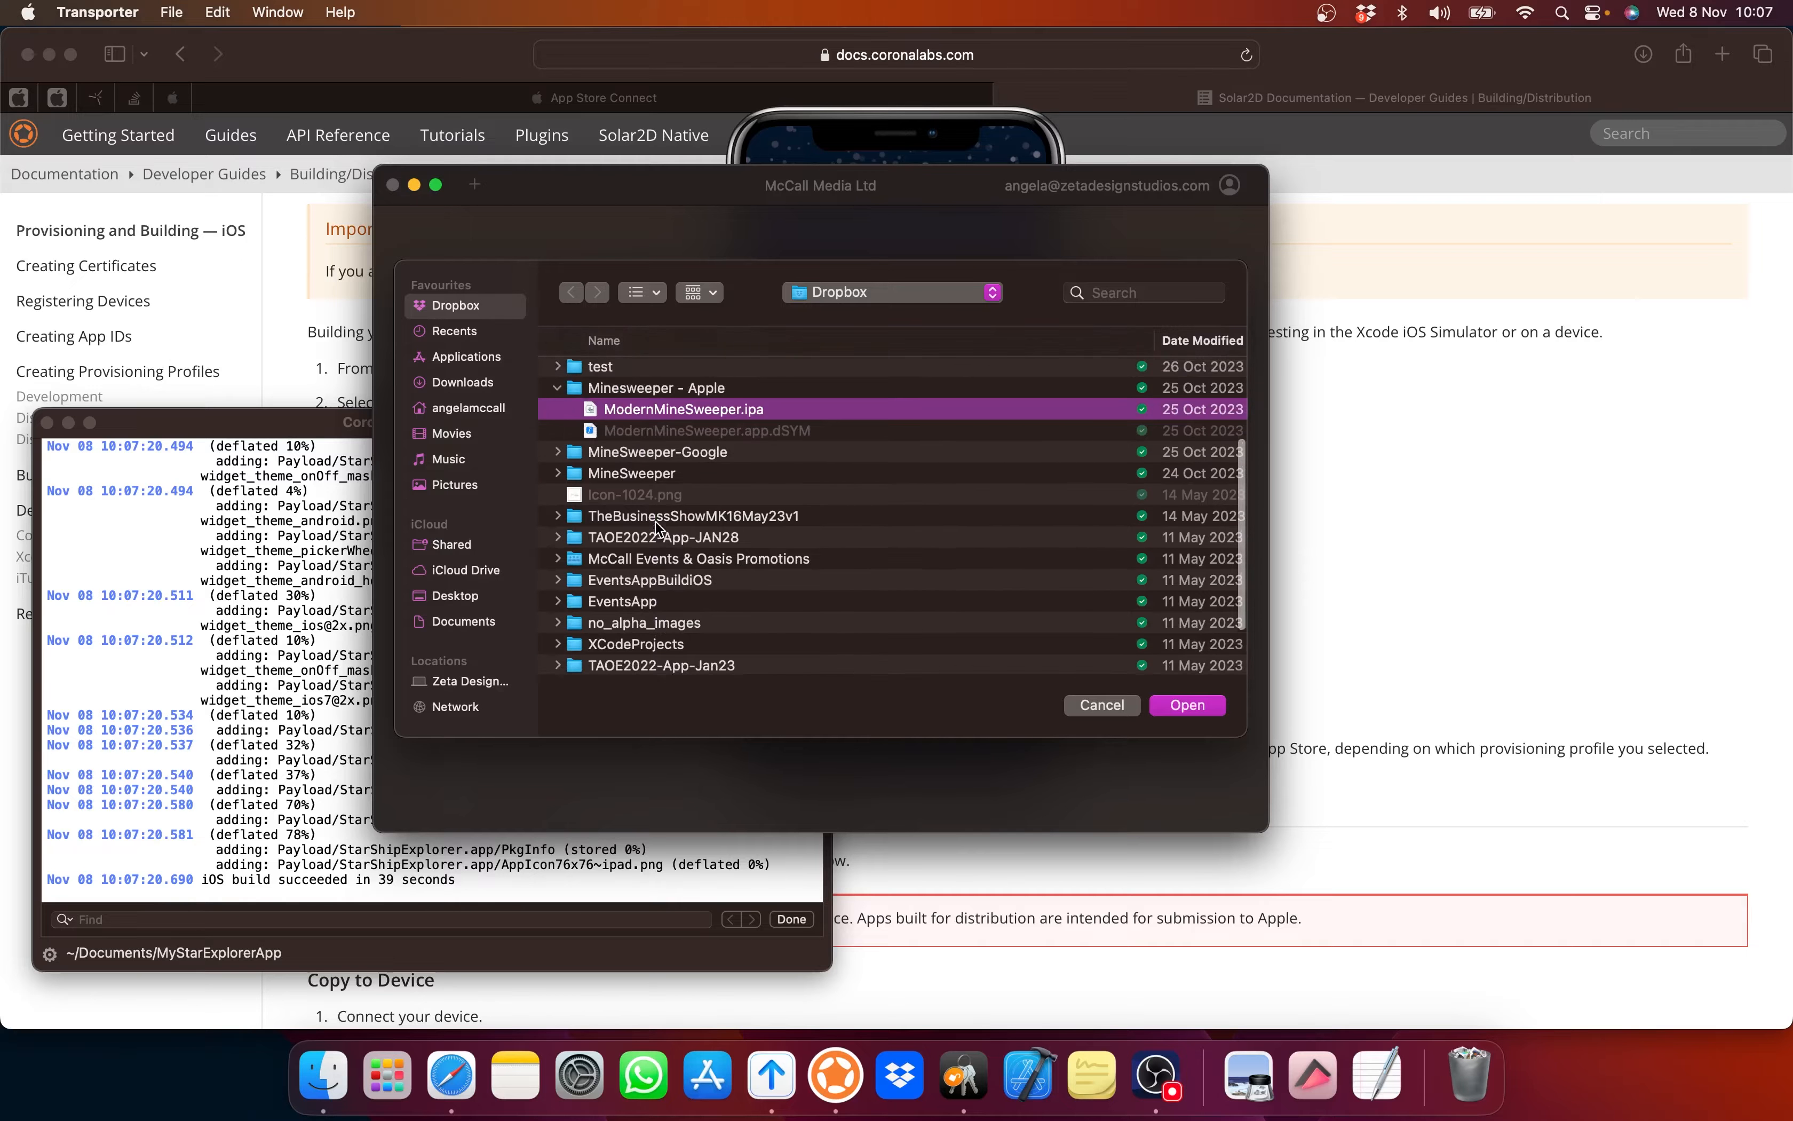
scroll(659, 526, down, 6)
Step: Load the .ipa, deliver it to App Store Connect, and confirm UPLOAD SUCCEEDED in the log
click(1177, 710)
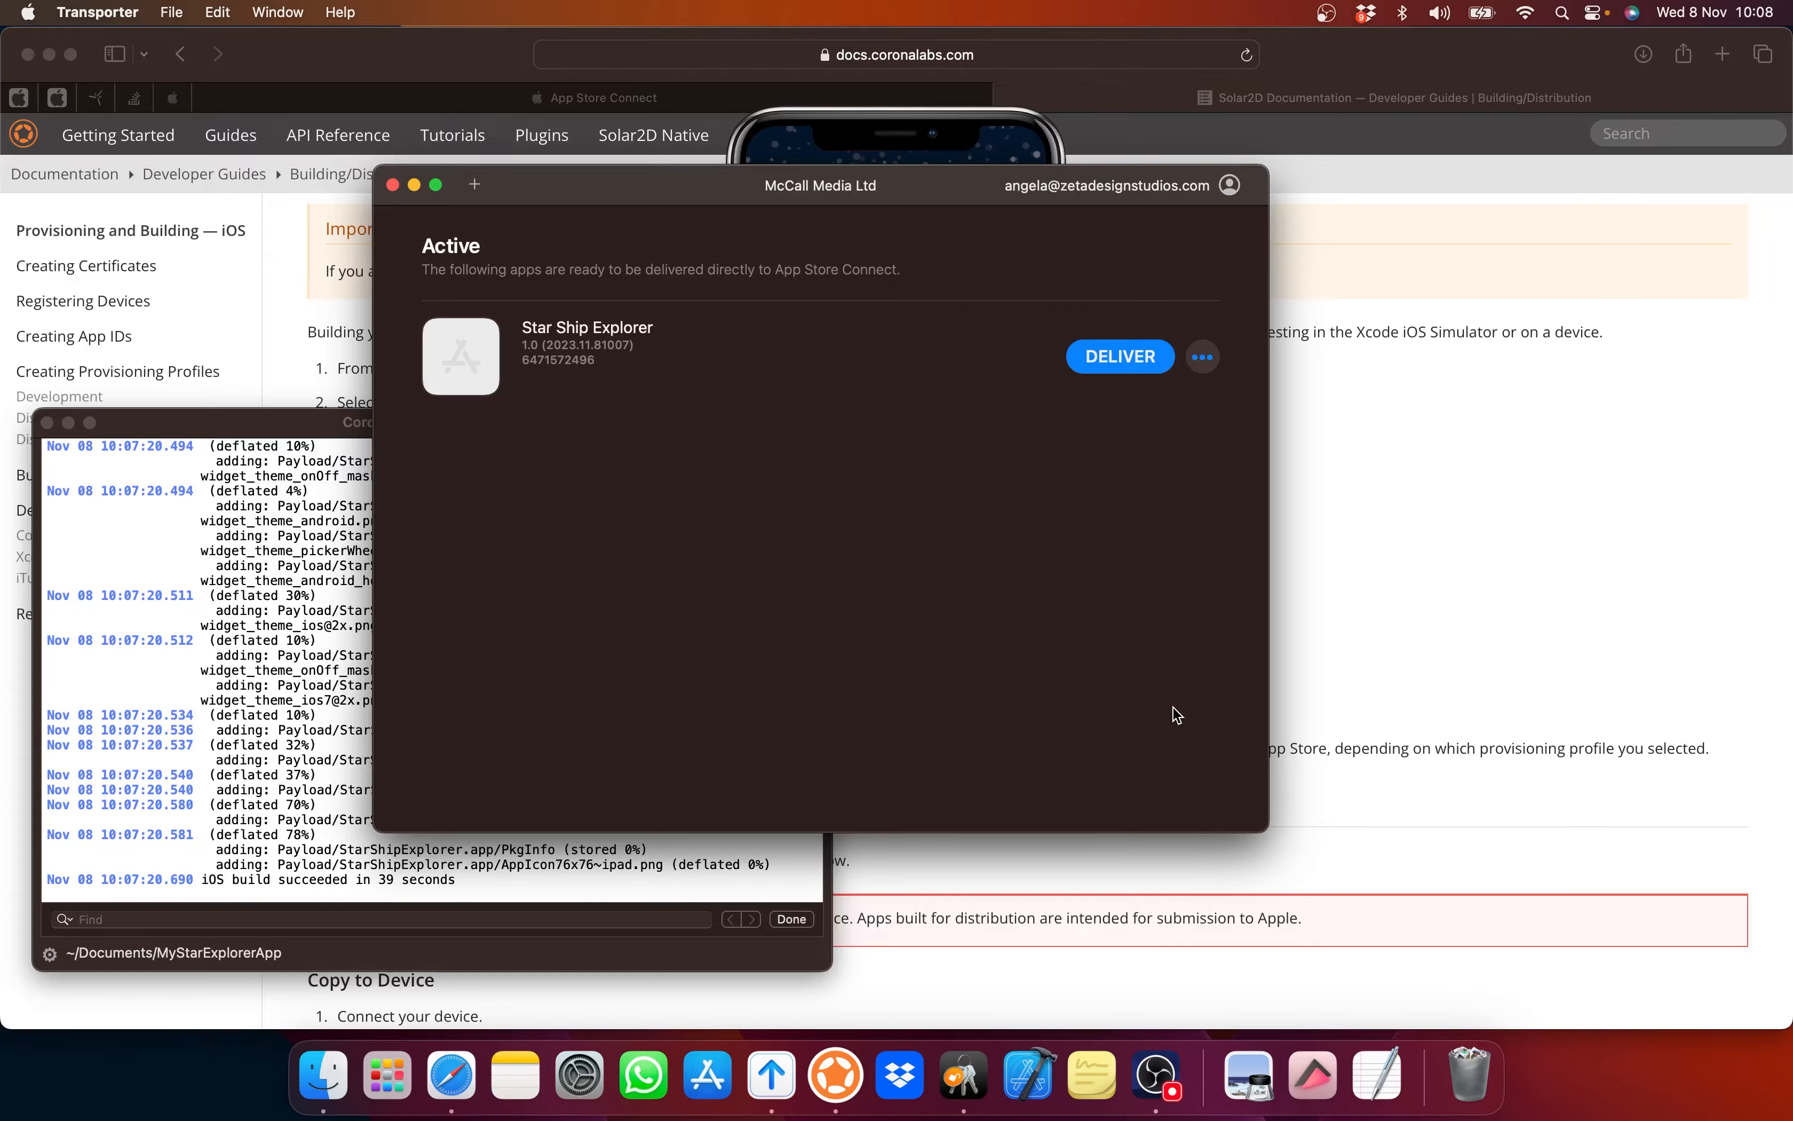
click(1136, 360)
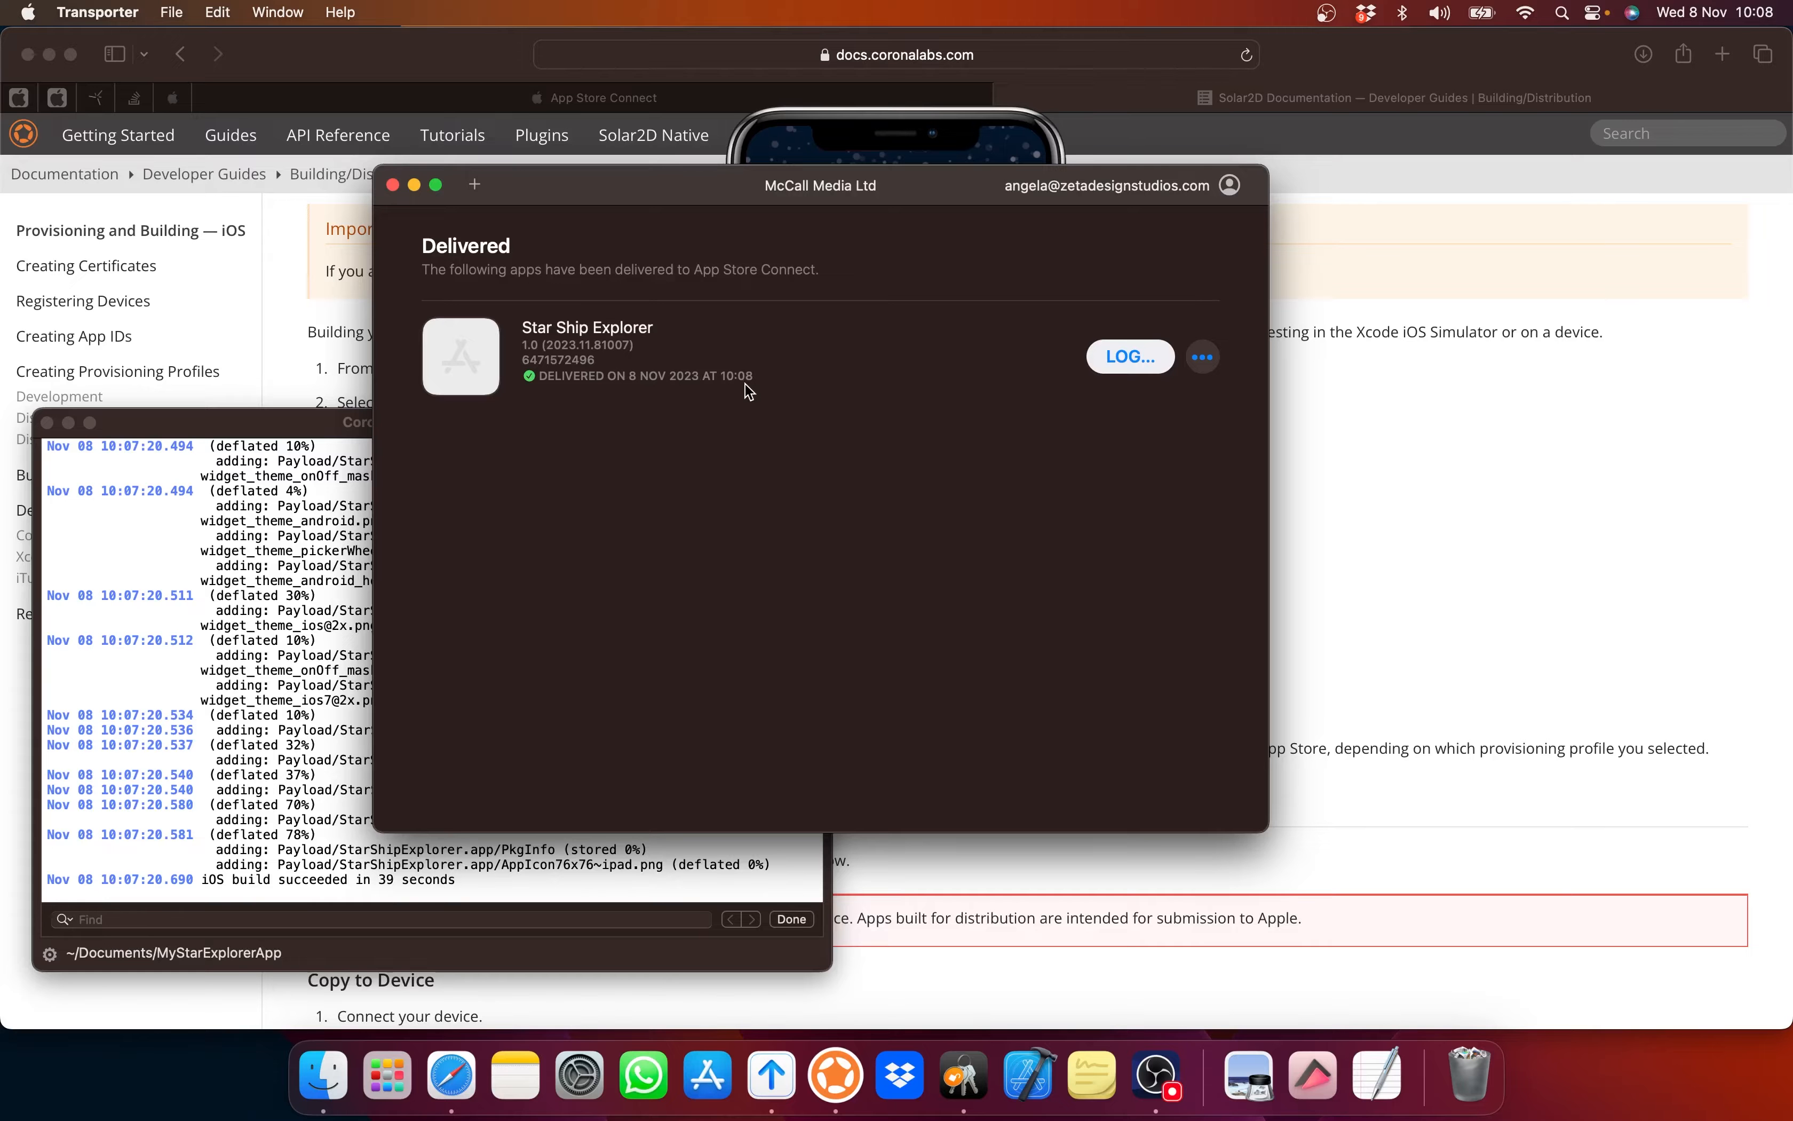
click(1129, 356)
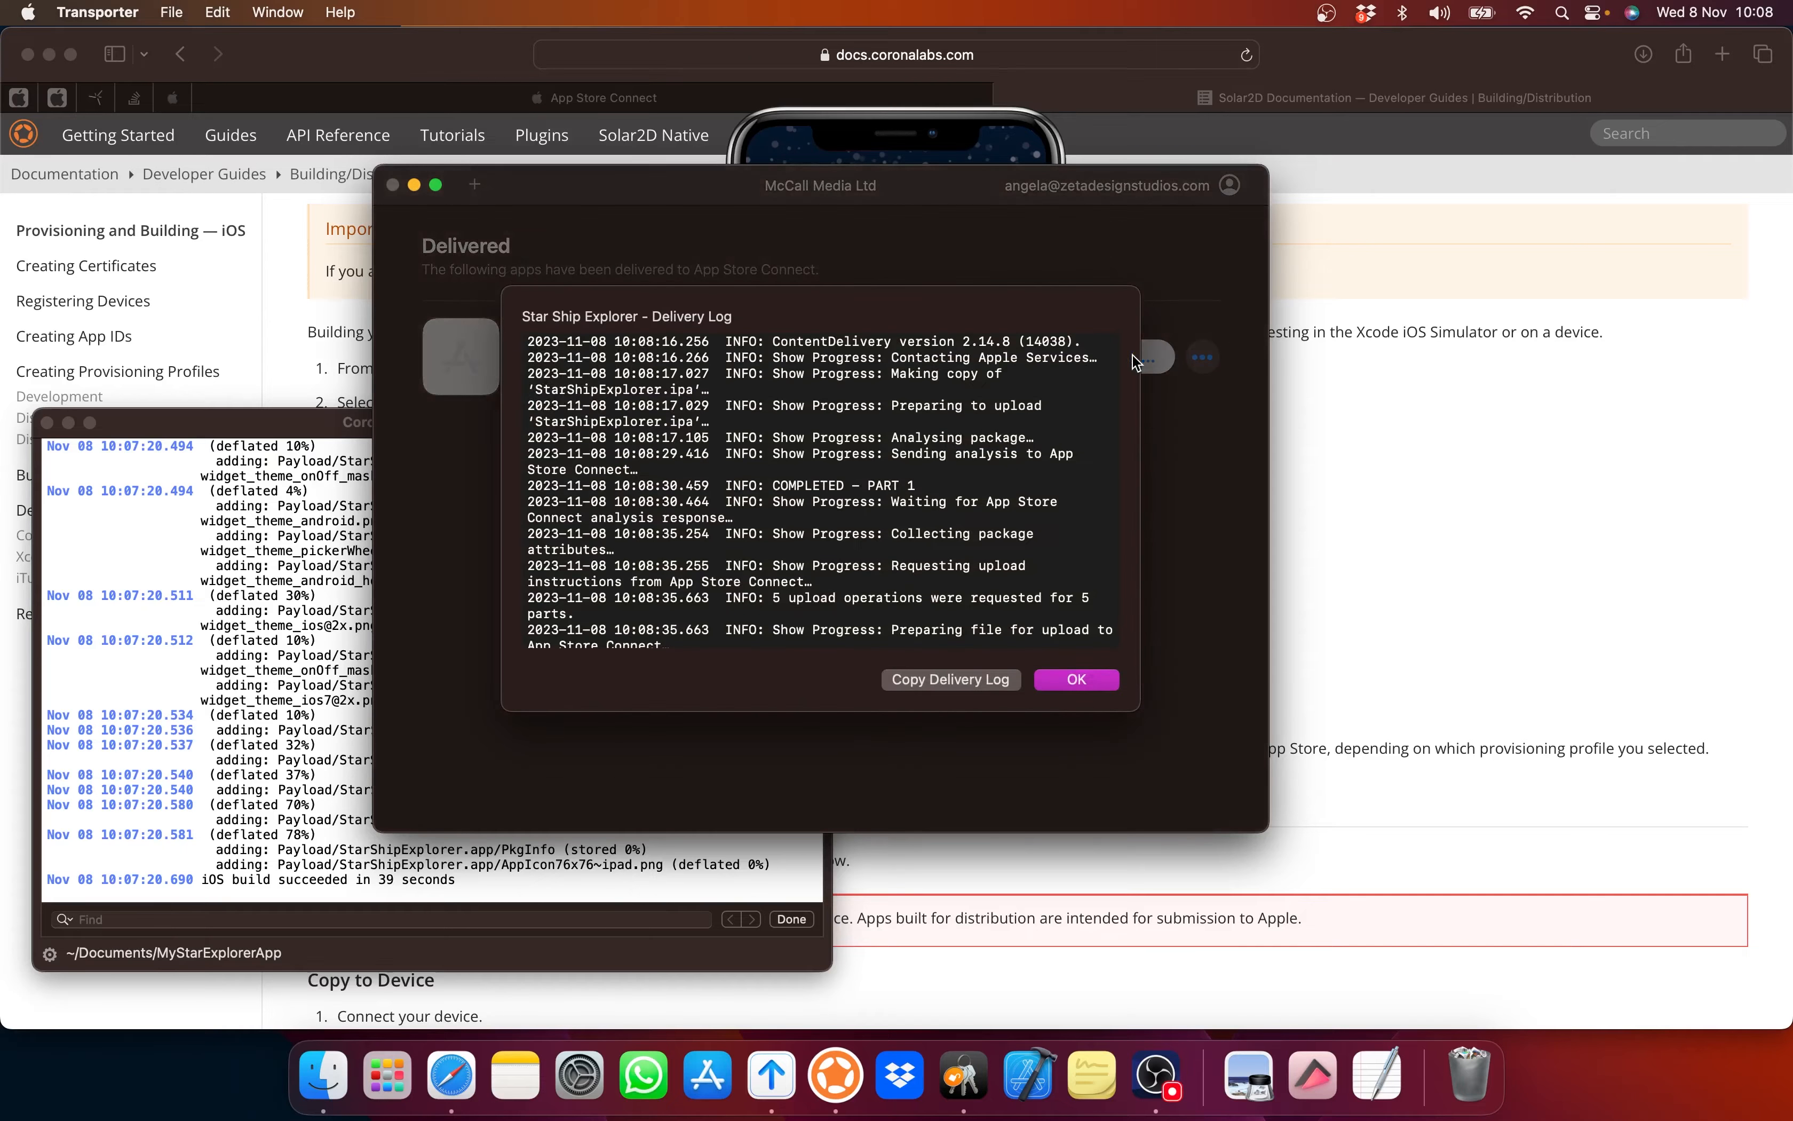
scroll(813, 413, down, 5)
scroll(813, 413, down, 3)
scroll(813, 414, up, 10)
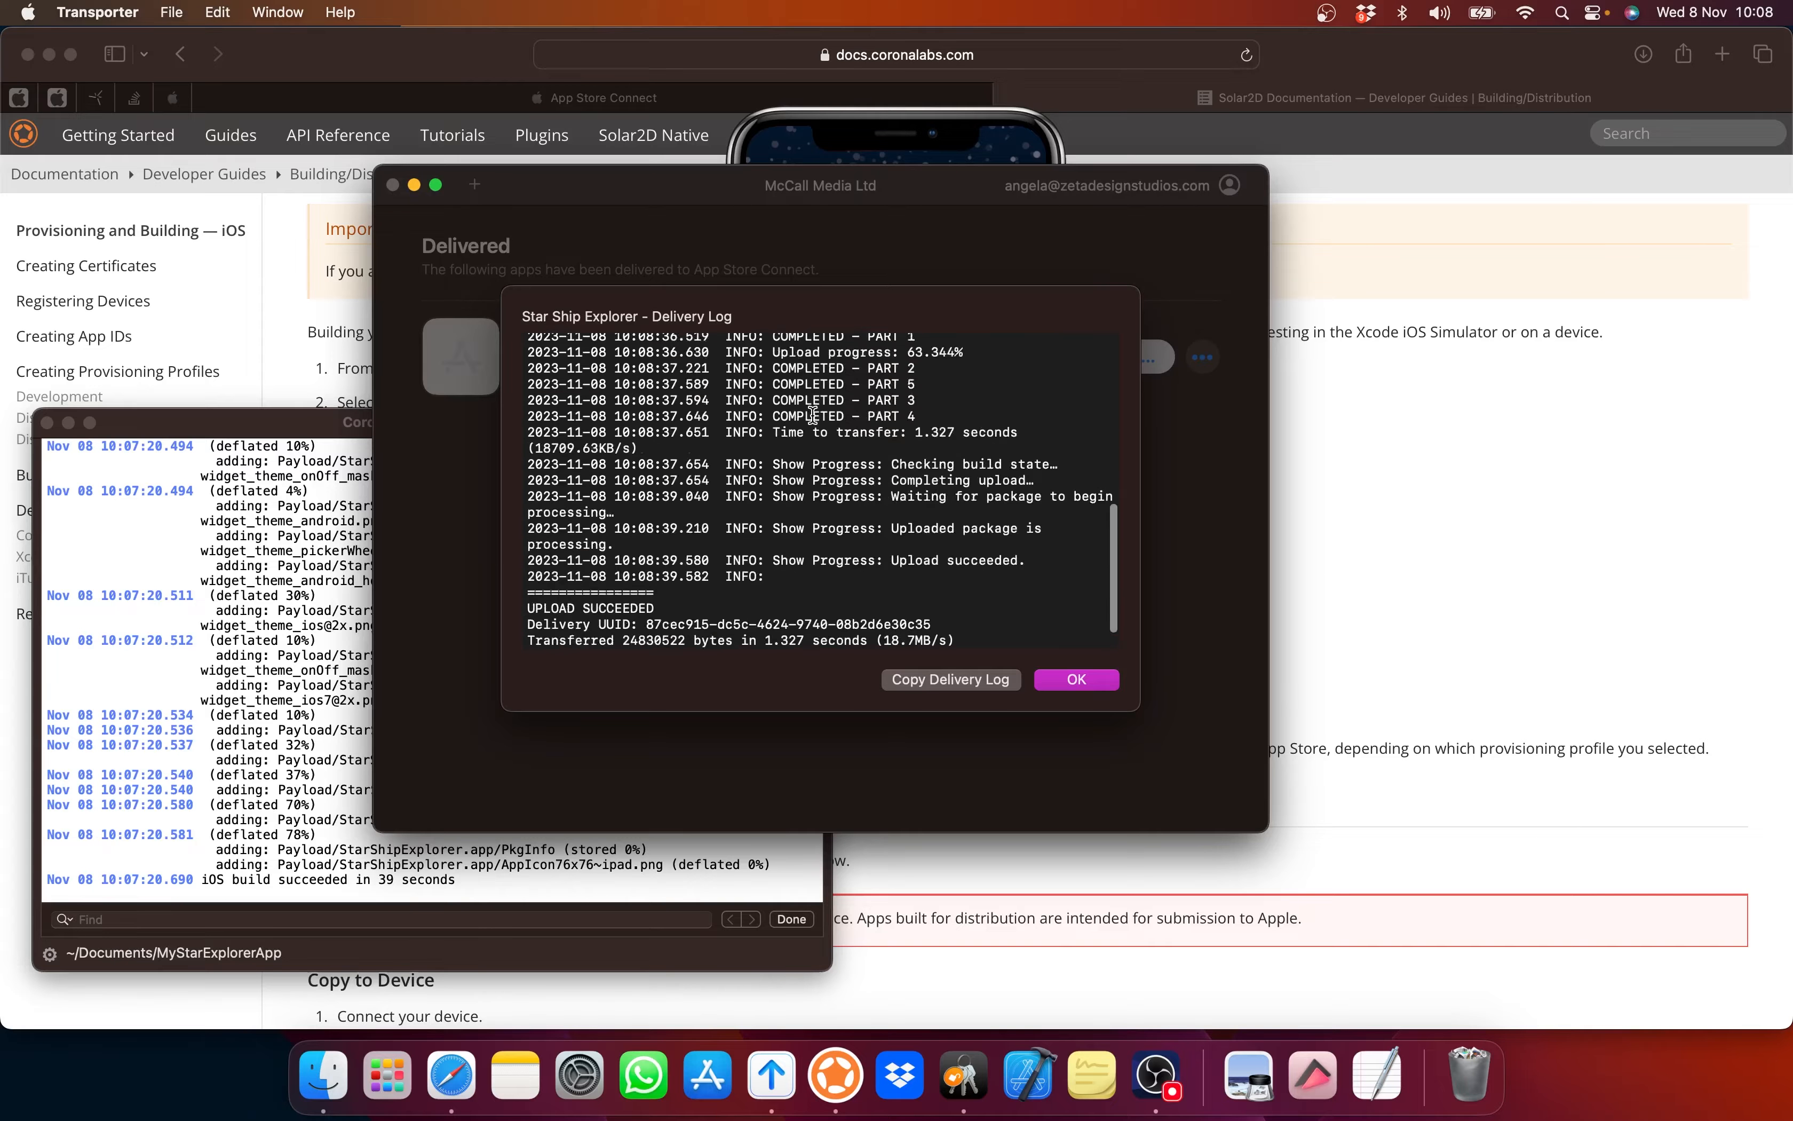
scroll(813, 415, down, 6)
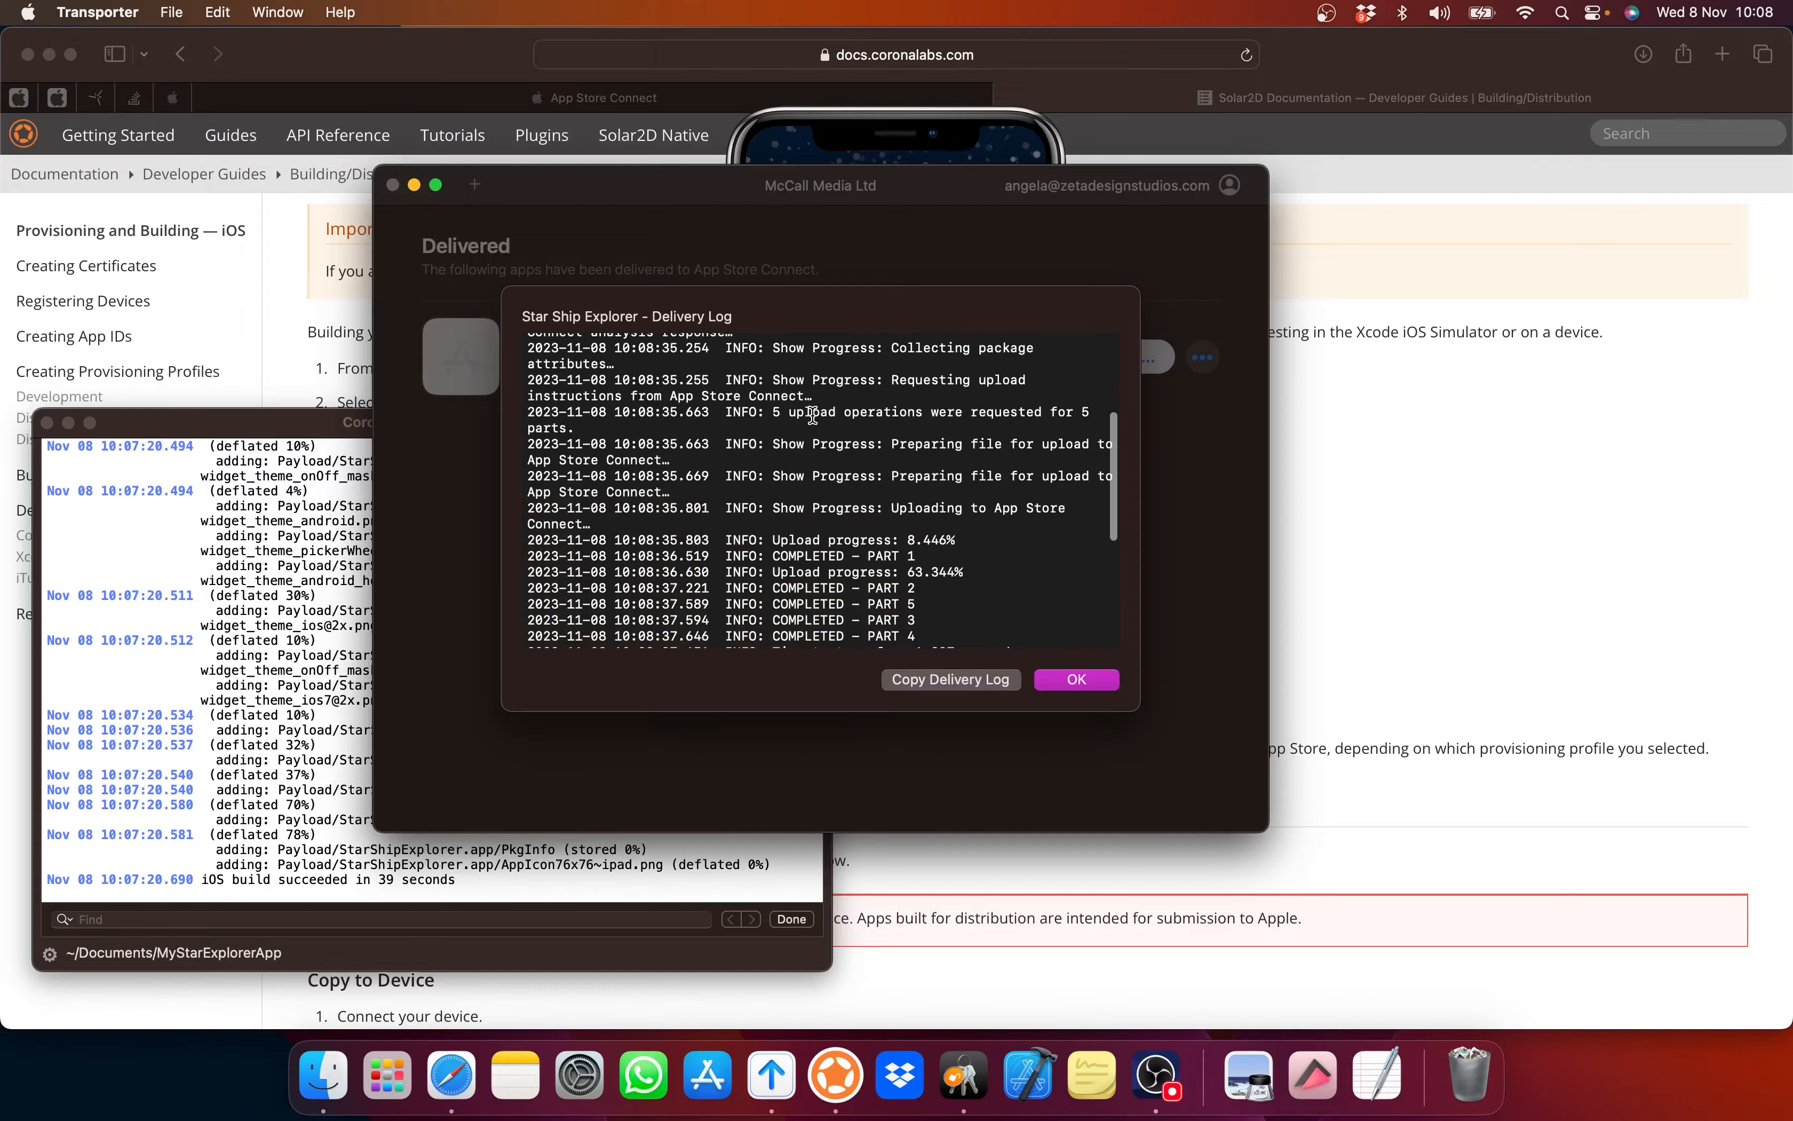
scroll(812, 415, down, 2)
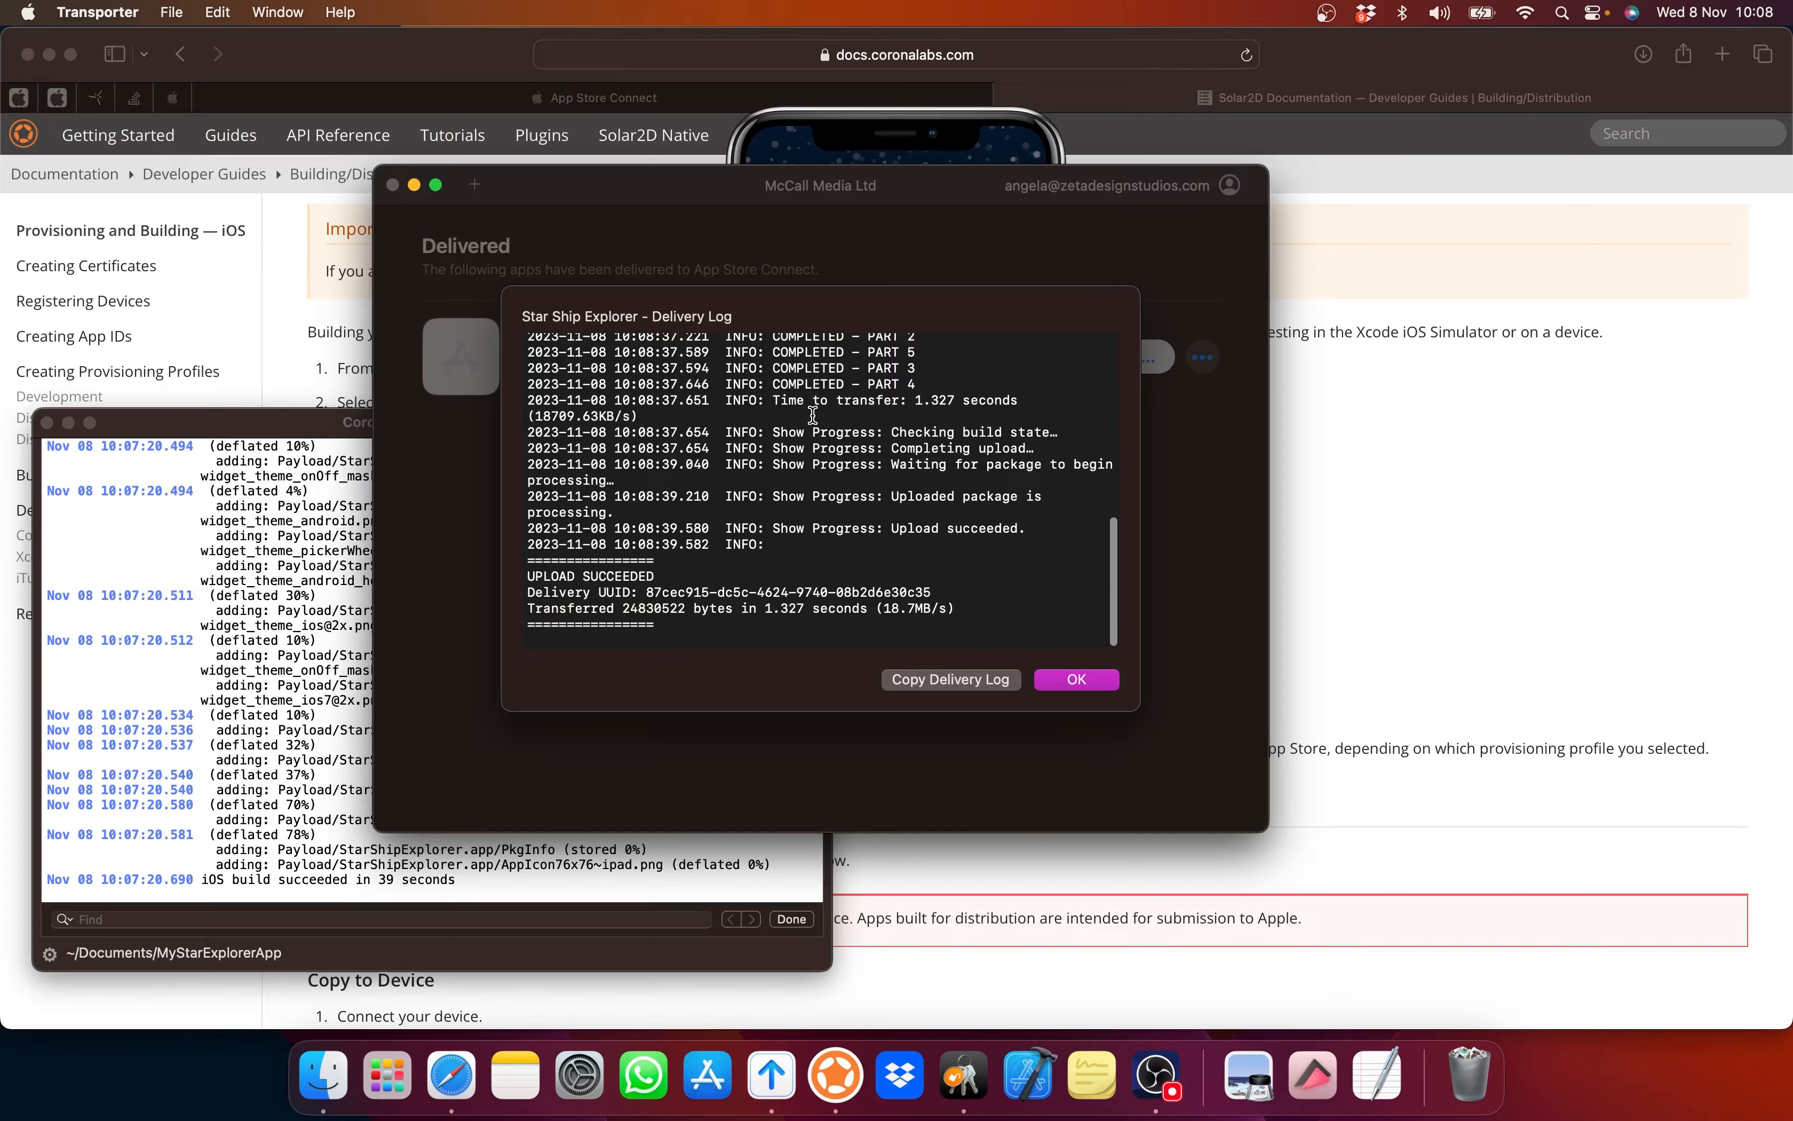
click(1077, 680)
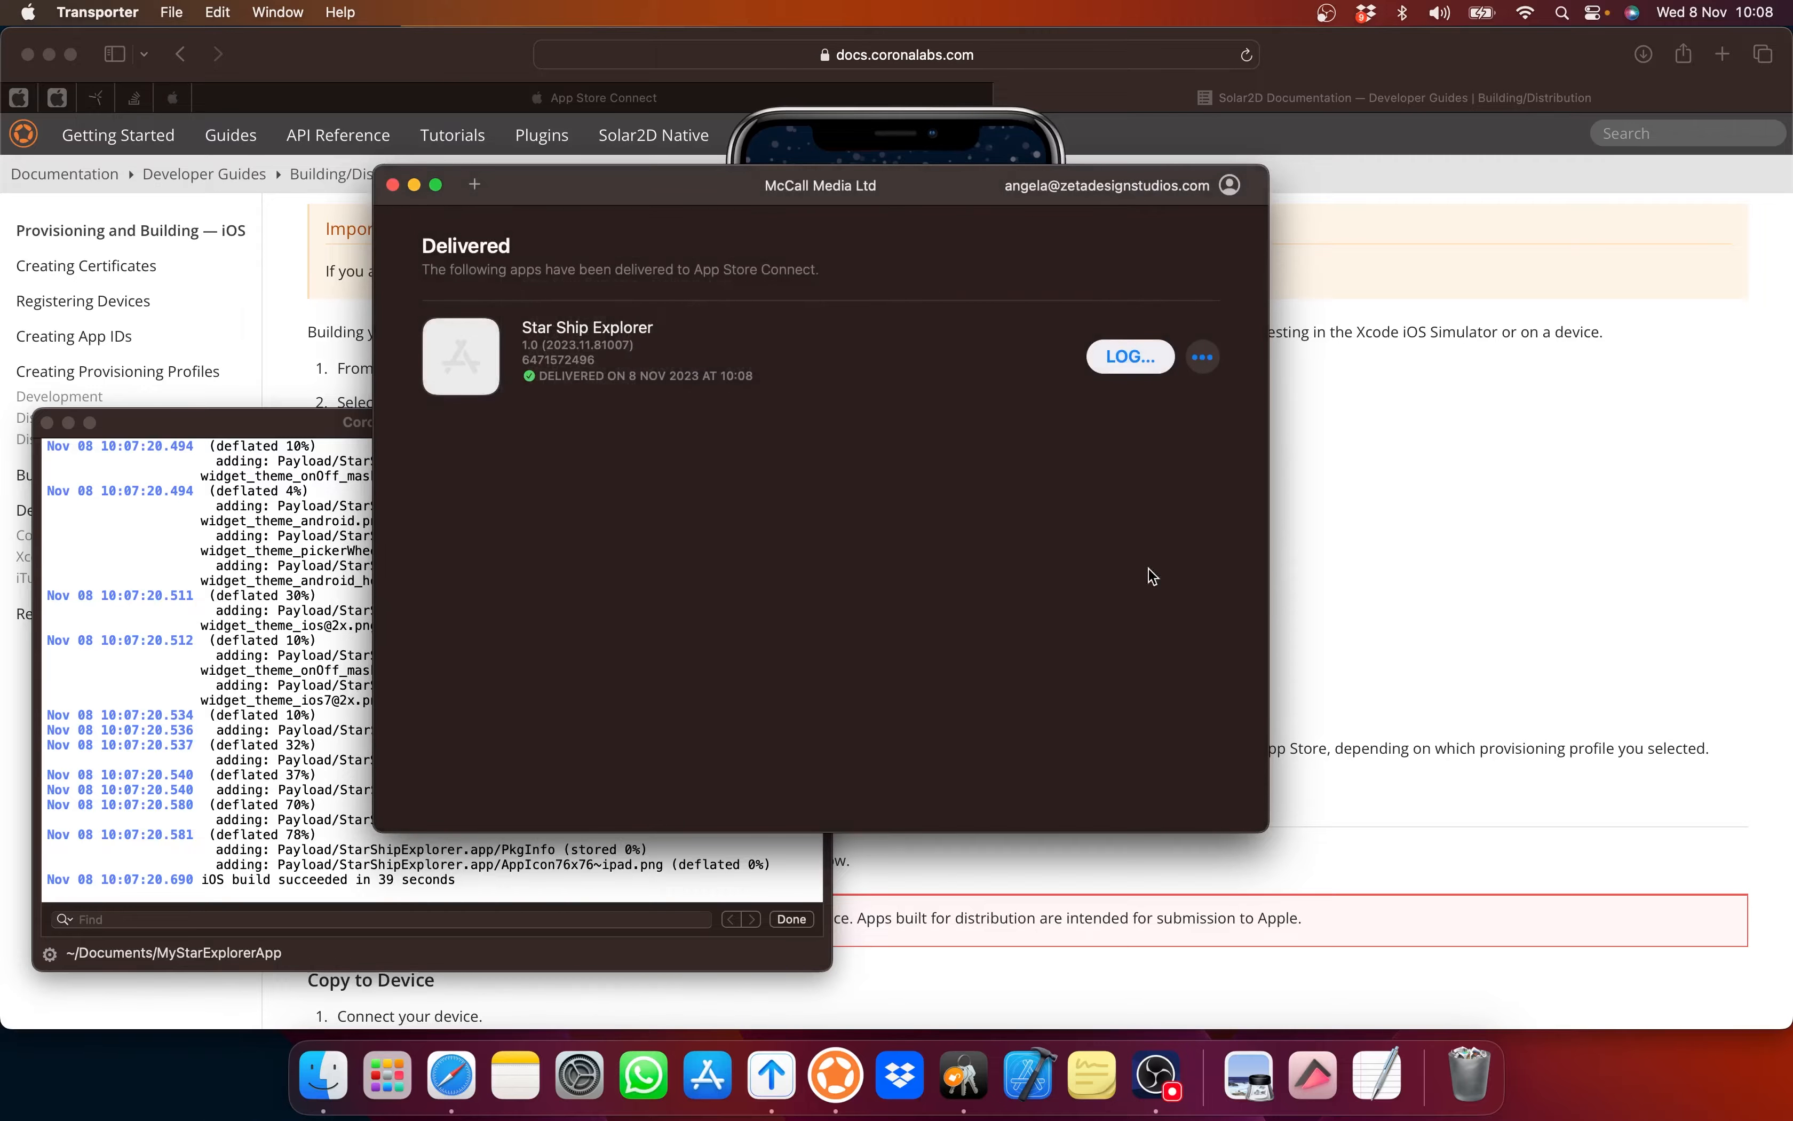
click(1204, 357)
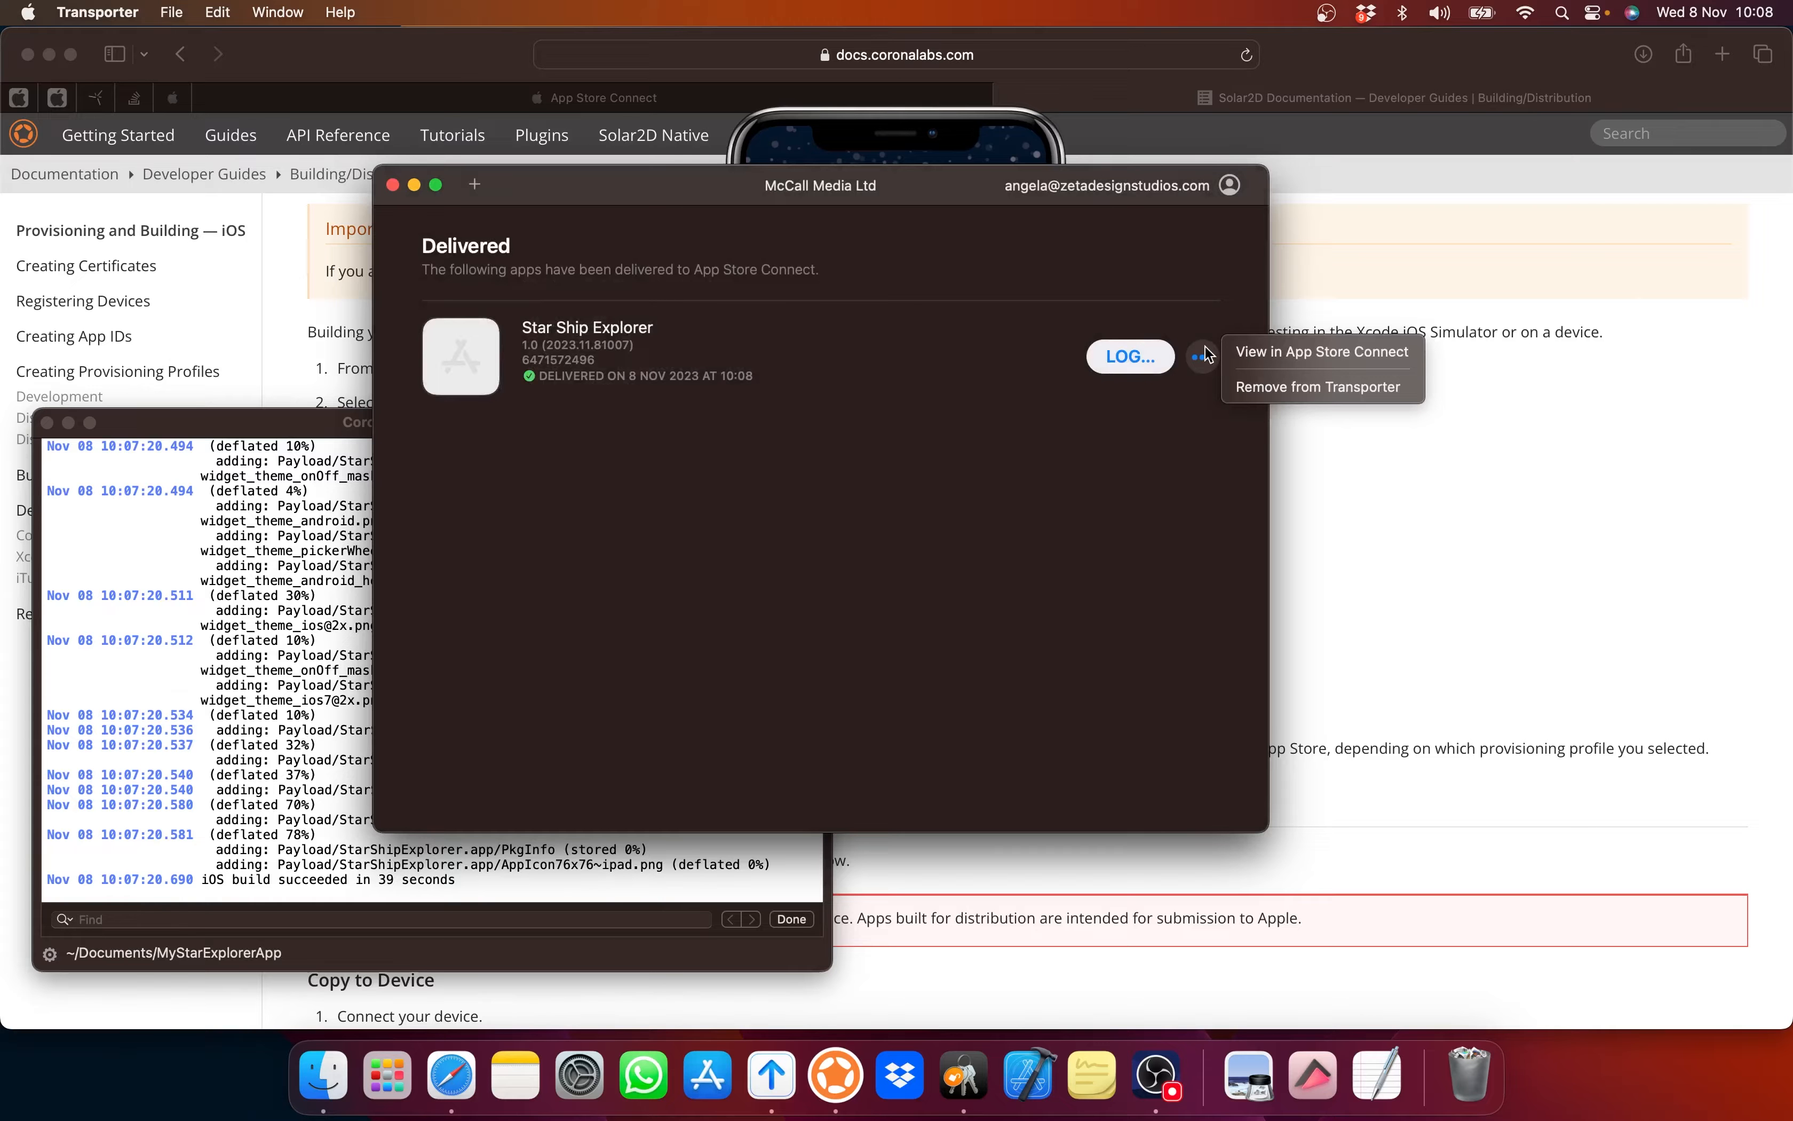
Step: Open Star Ship Explorer in App Store Connect and review its App Information page
click(1304, 353)
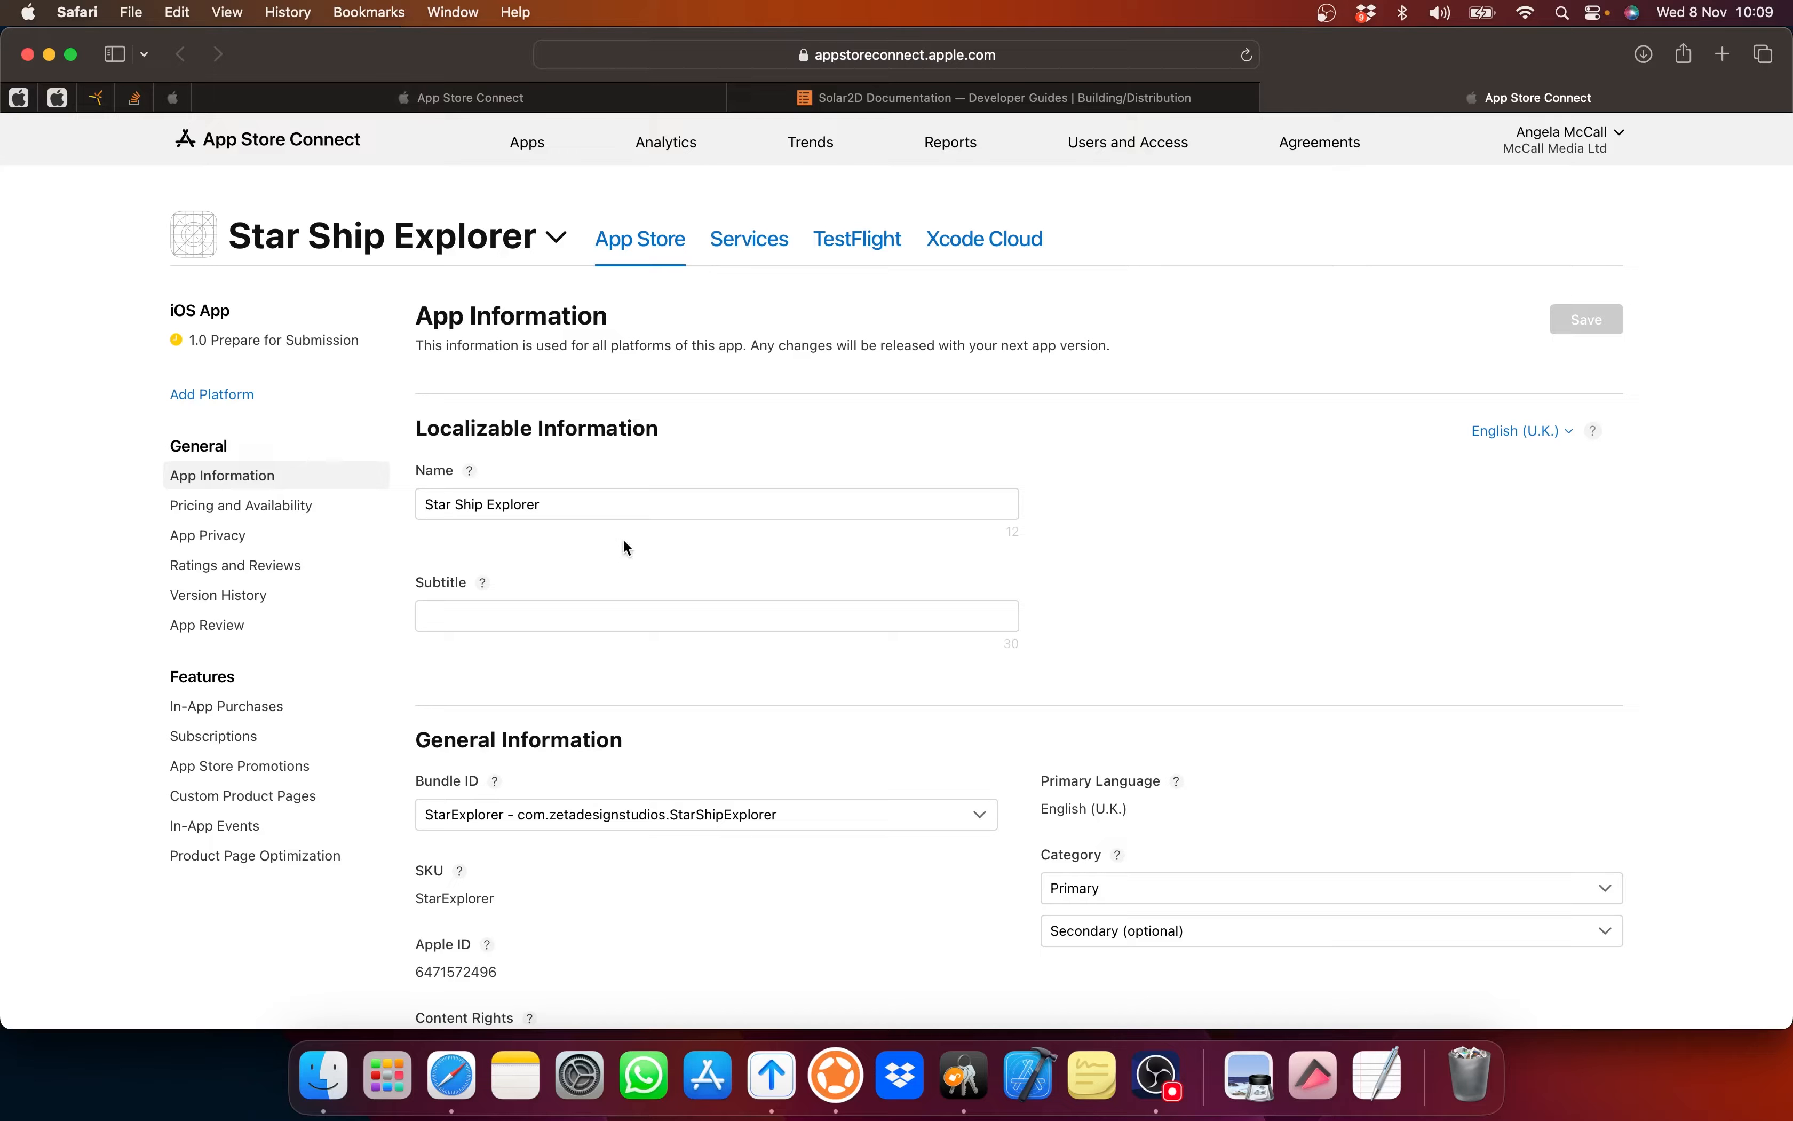
scroll(1028, 569, down, 2)
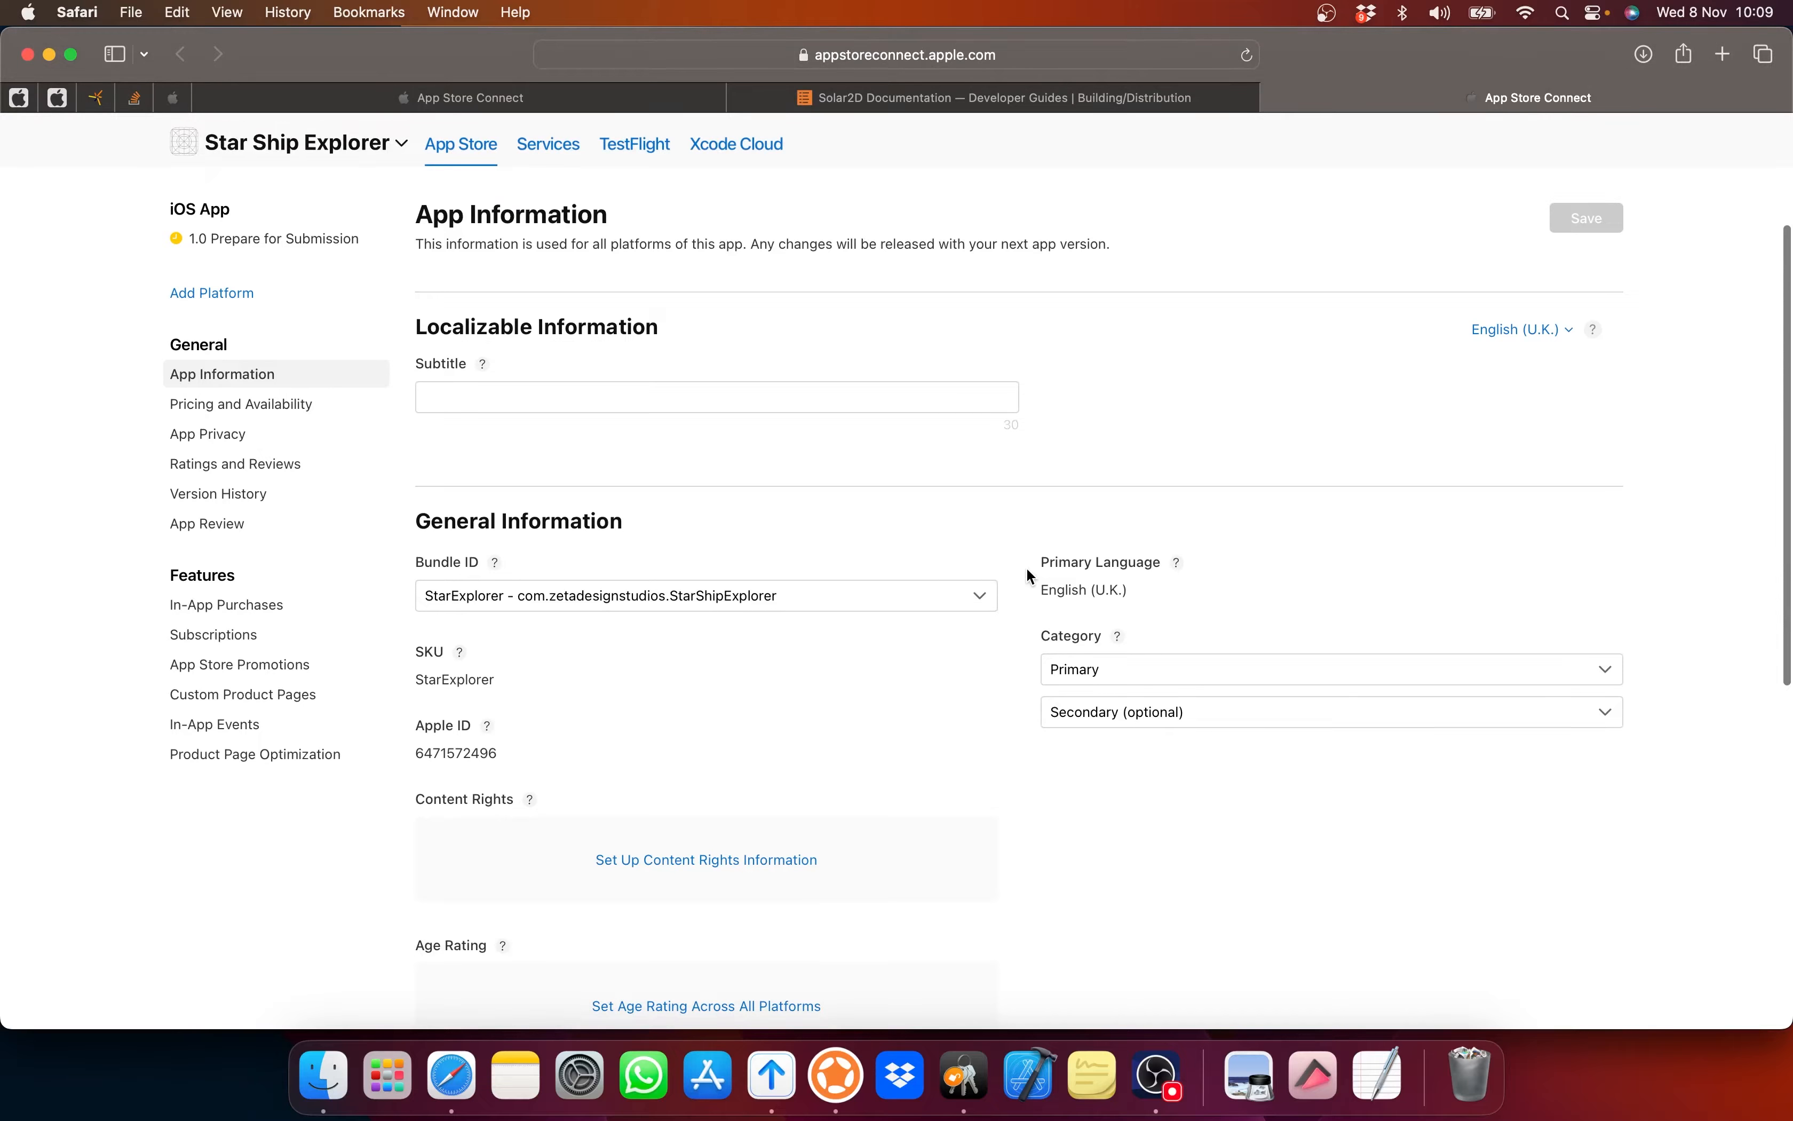
scroll(1027, 568, down, 1)
scroll(1026, 568, up, 5)
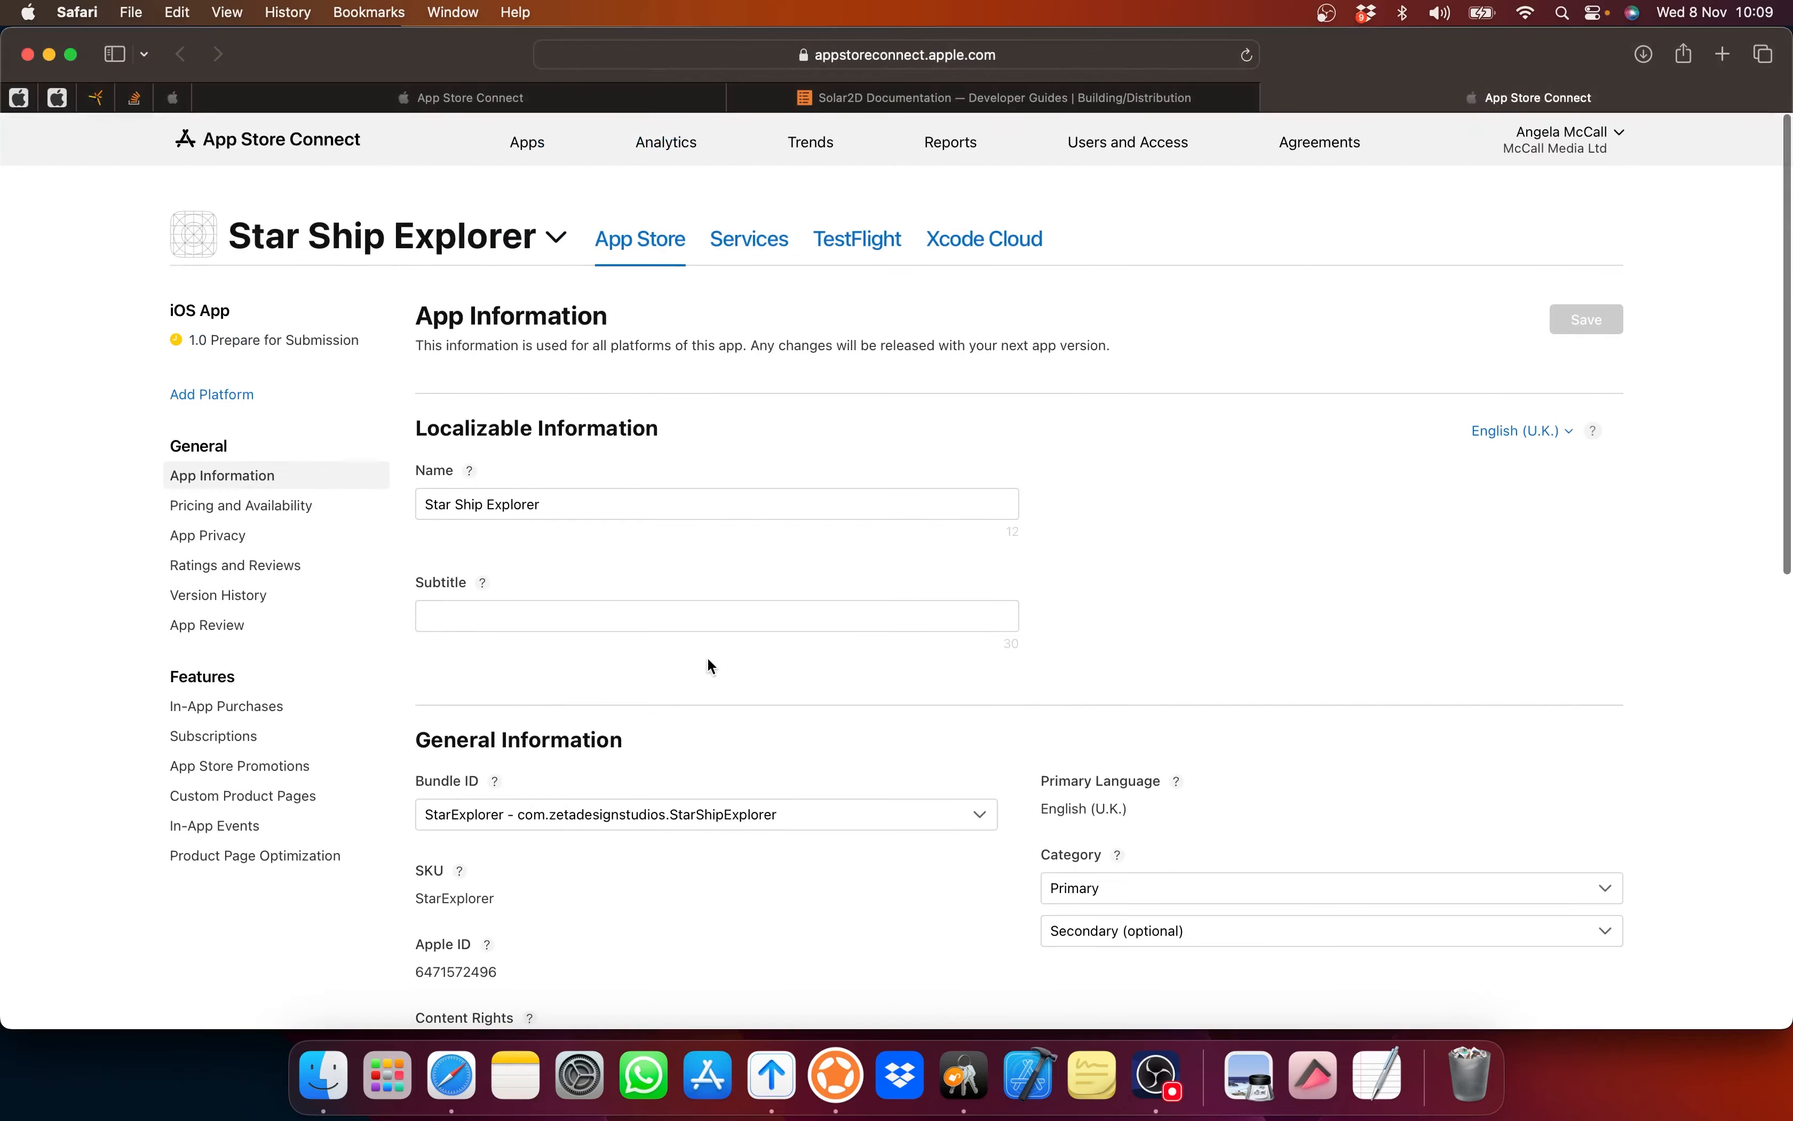
scroll(1044, 617, down, 5)
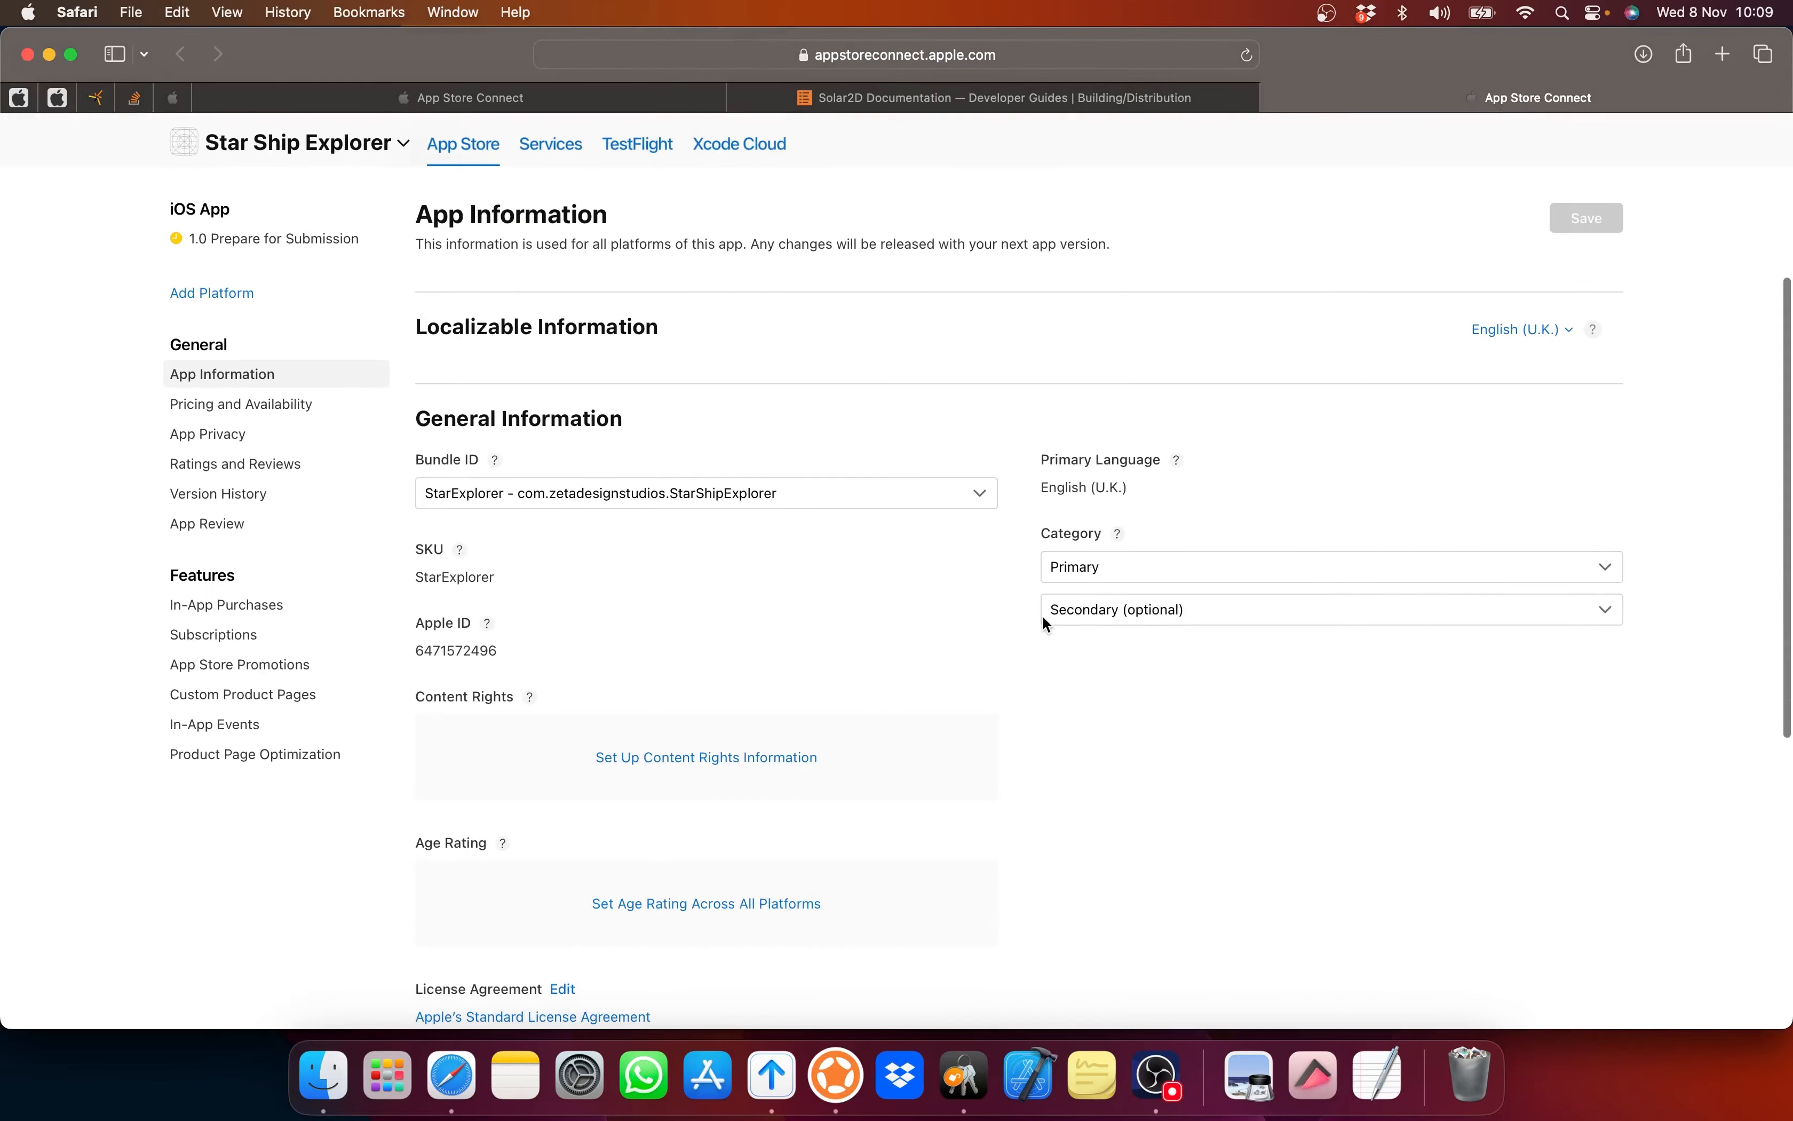
Step: Enter 'Star Ship Explorer Arcade Game' in the App Information Subtitle field
scroll(1045, 623, down, 5)
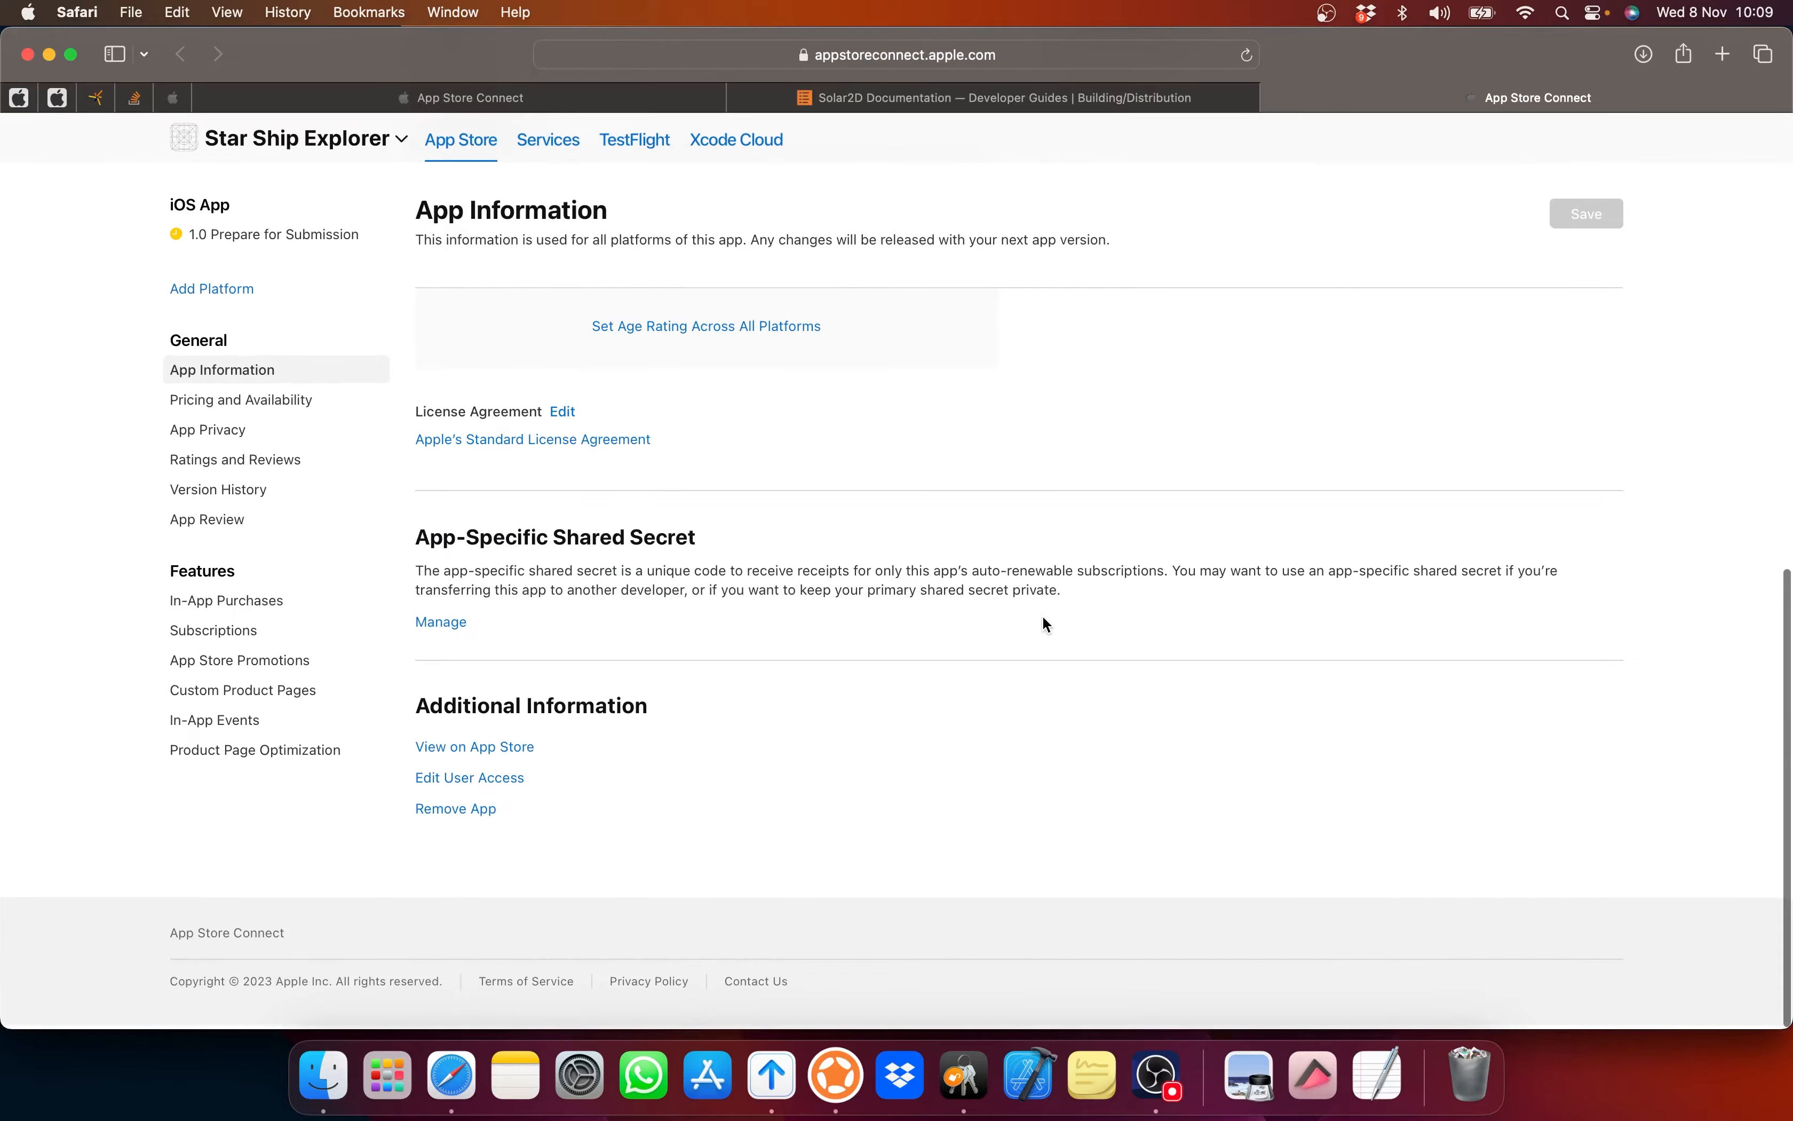
scroll(1045, 623, up, 6)
scroll(1045, 625, up, 4)
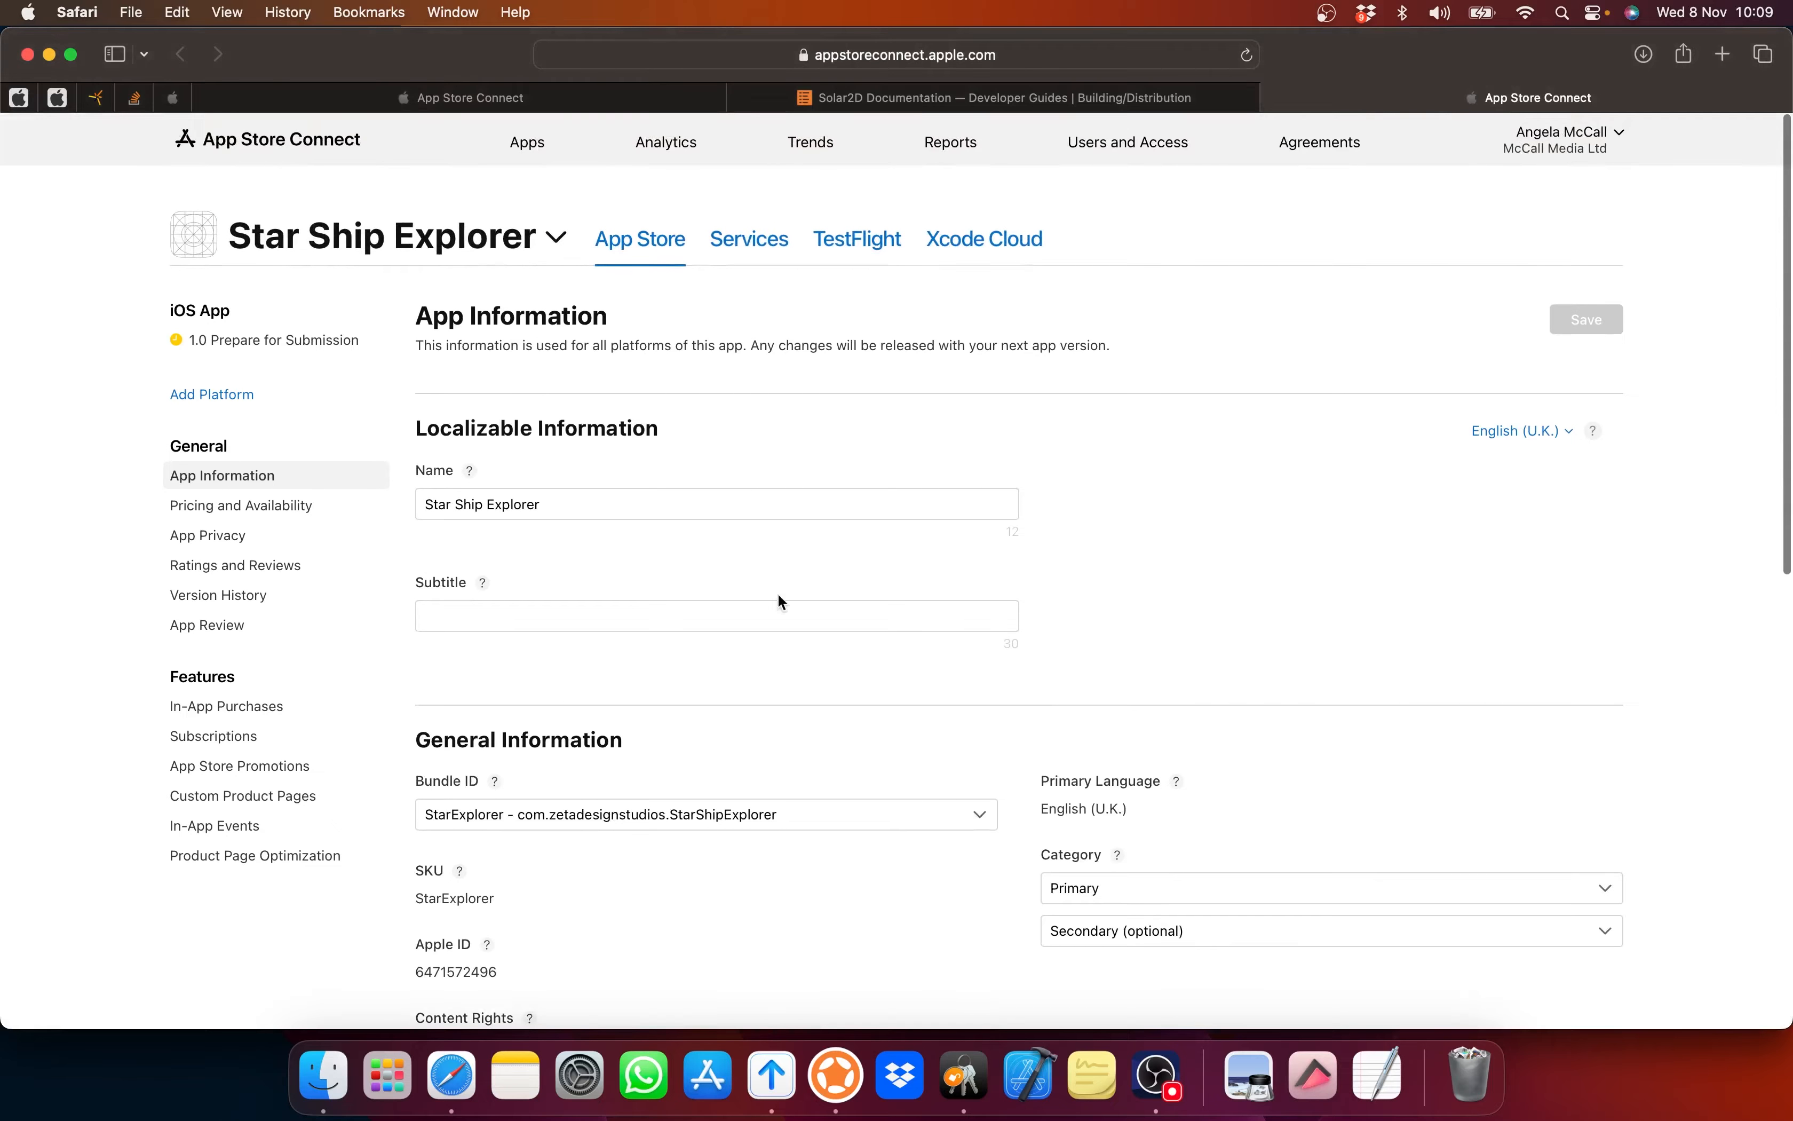
click(741, 609)
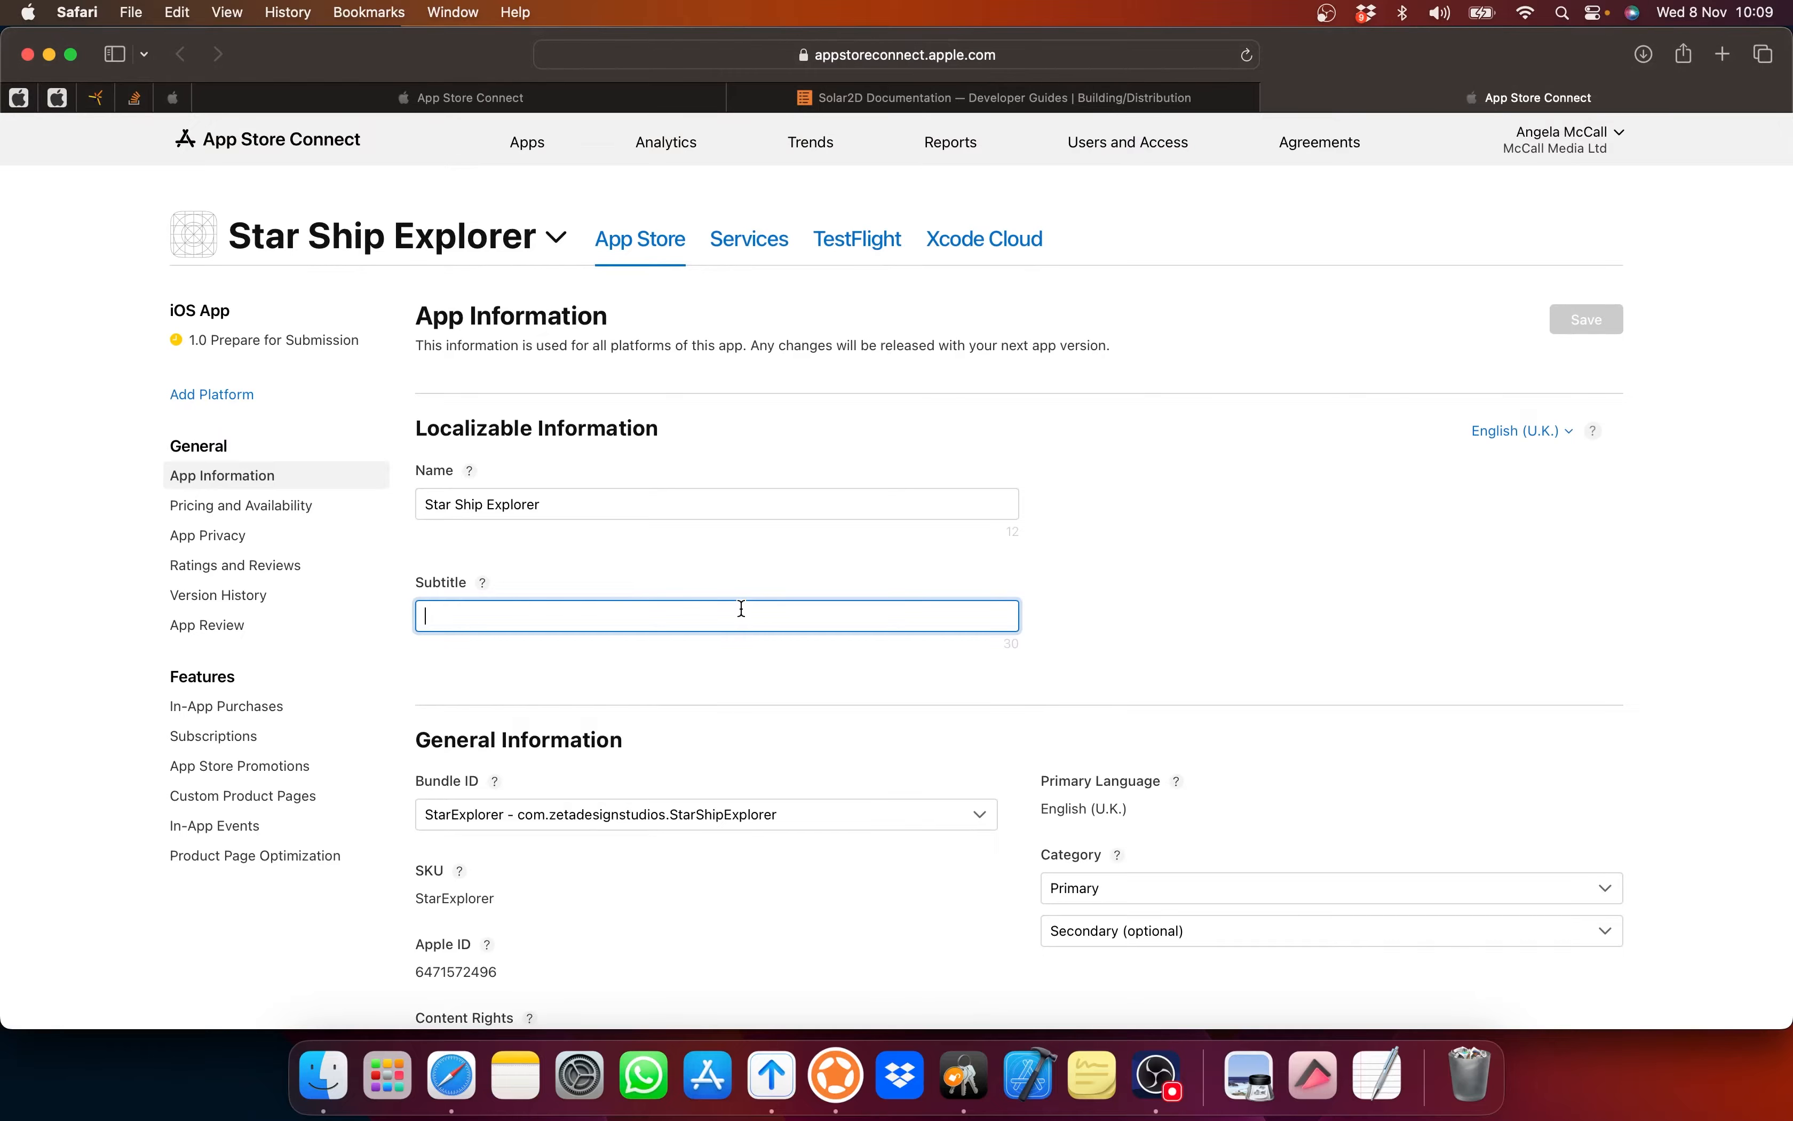
text(Star Ship Explorer Arcad)
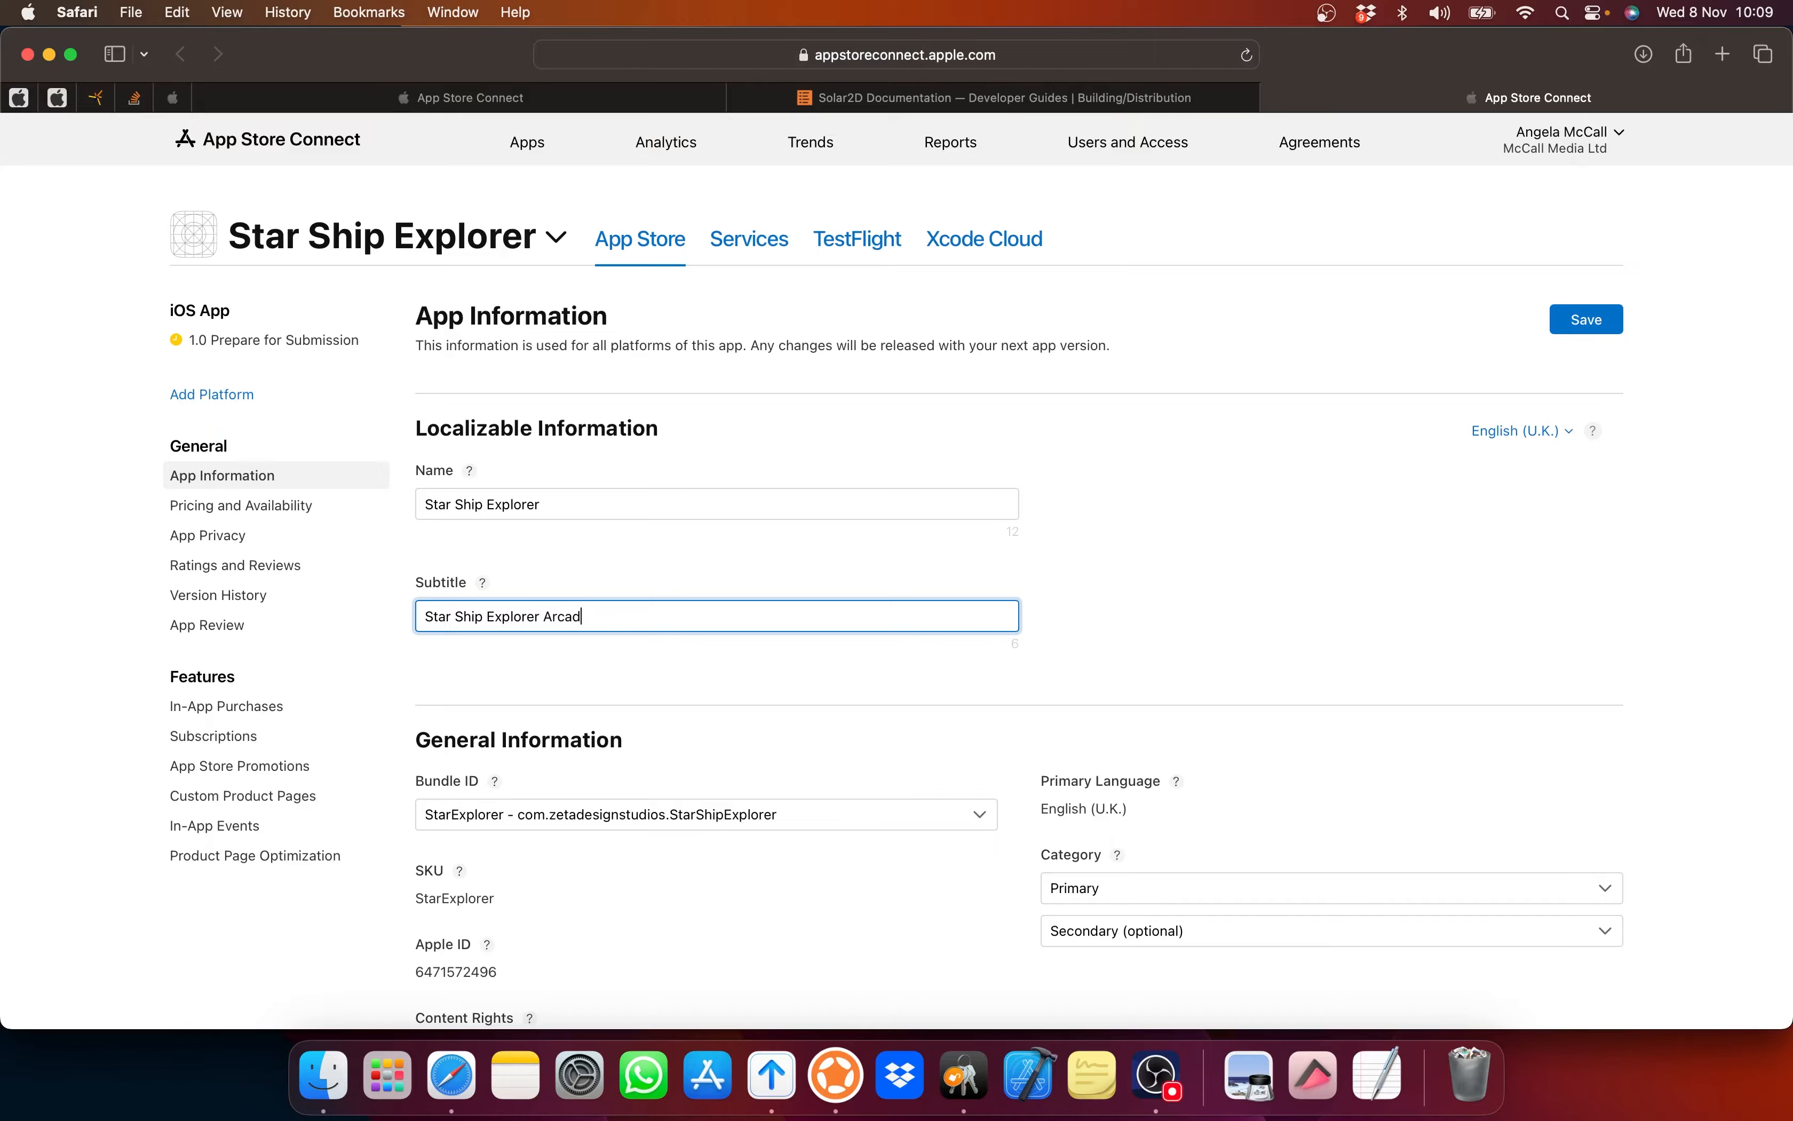
text(e Game)
scroll(956, 530, down, 3)
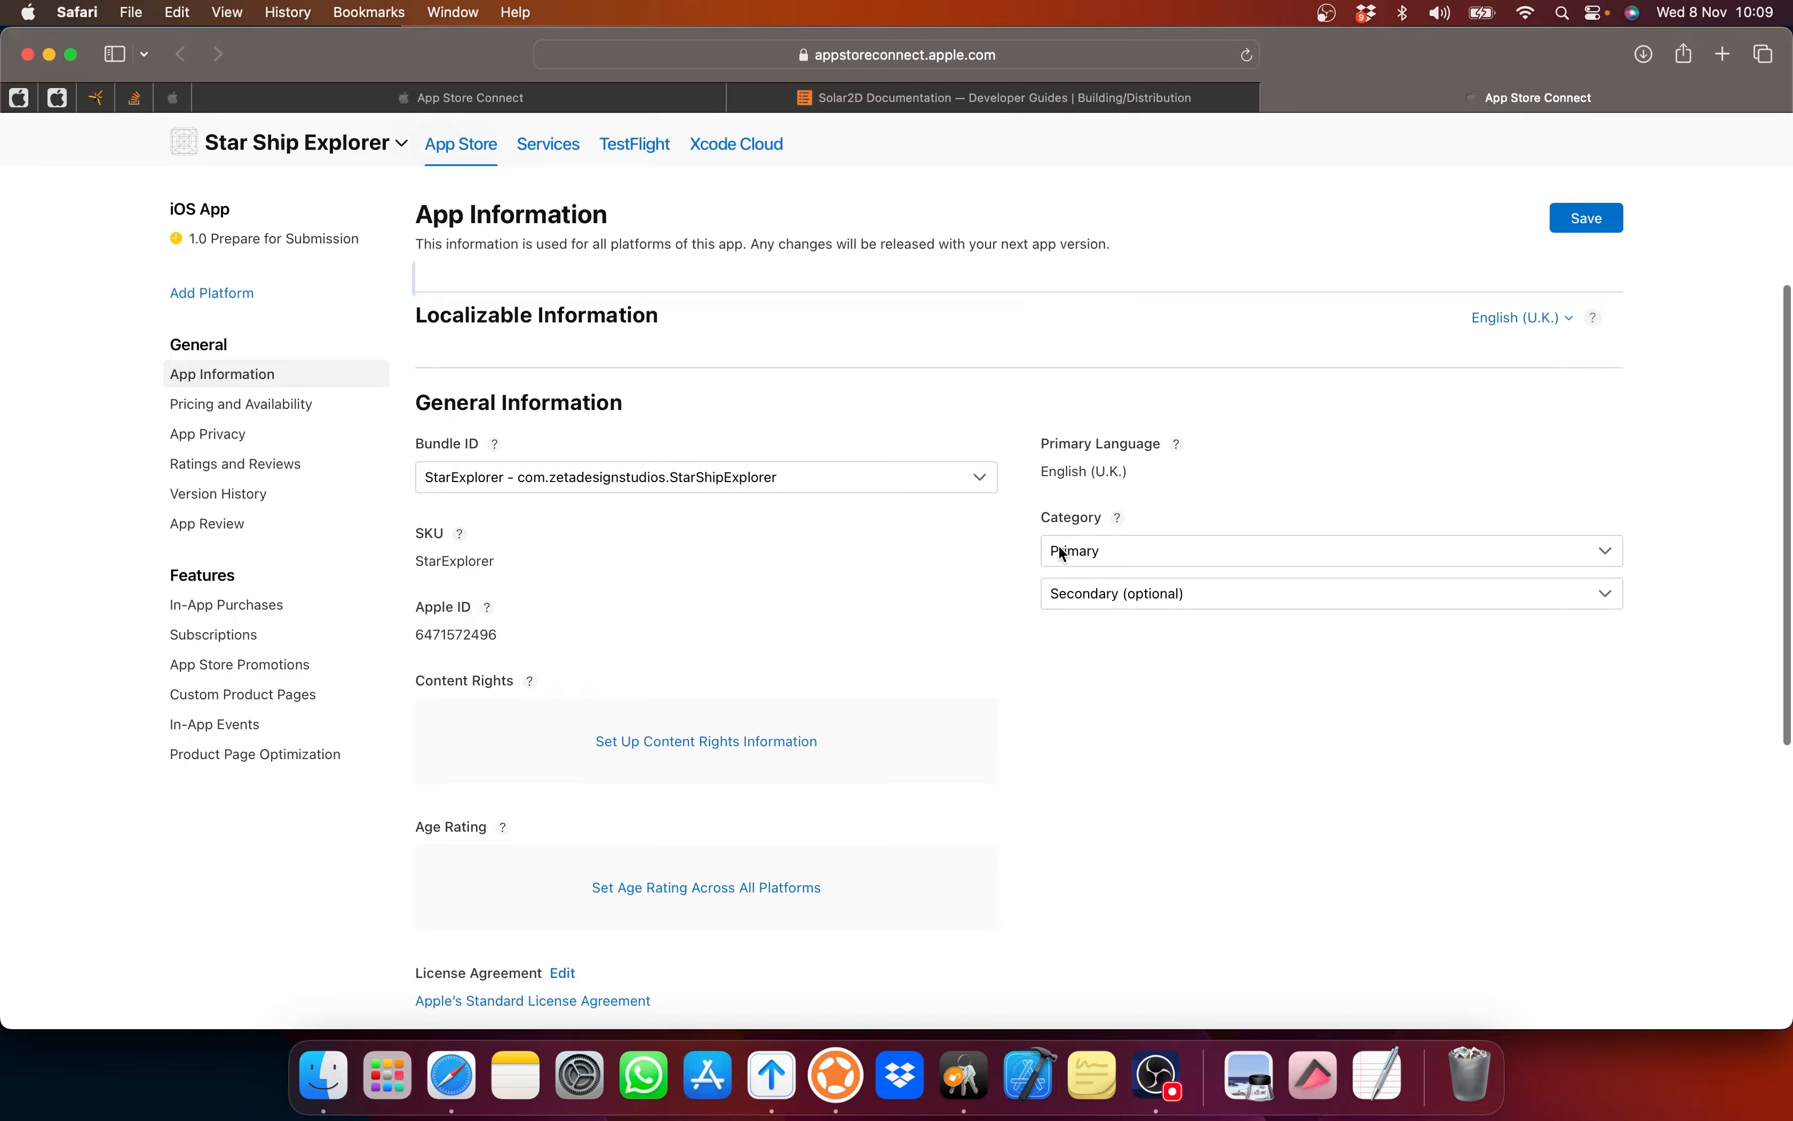
Step: Choose Games as primary category with Action and Strategy subcategories, leaving secondary category empty
click(1062, 553)
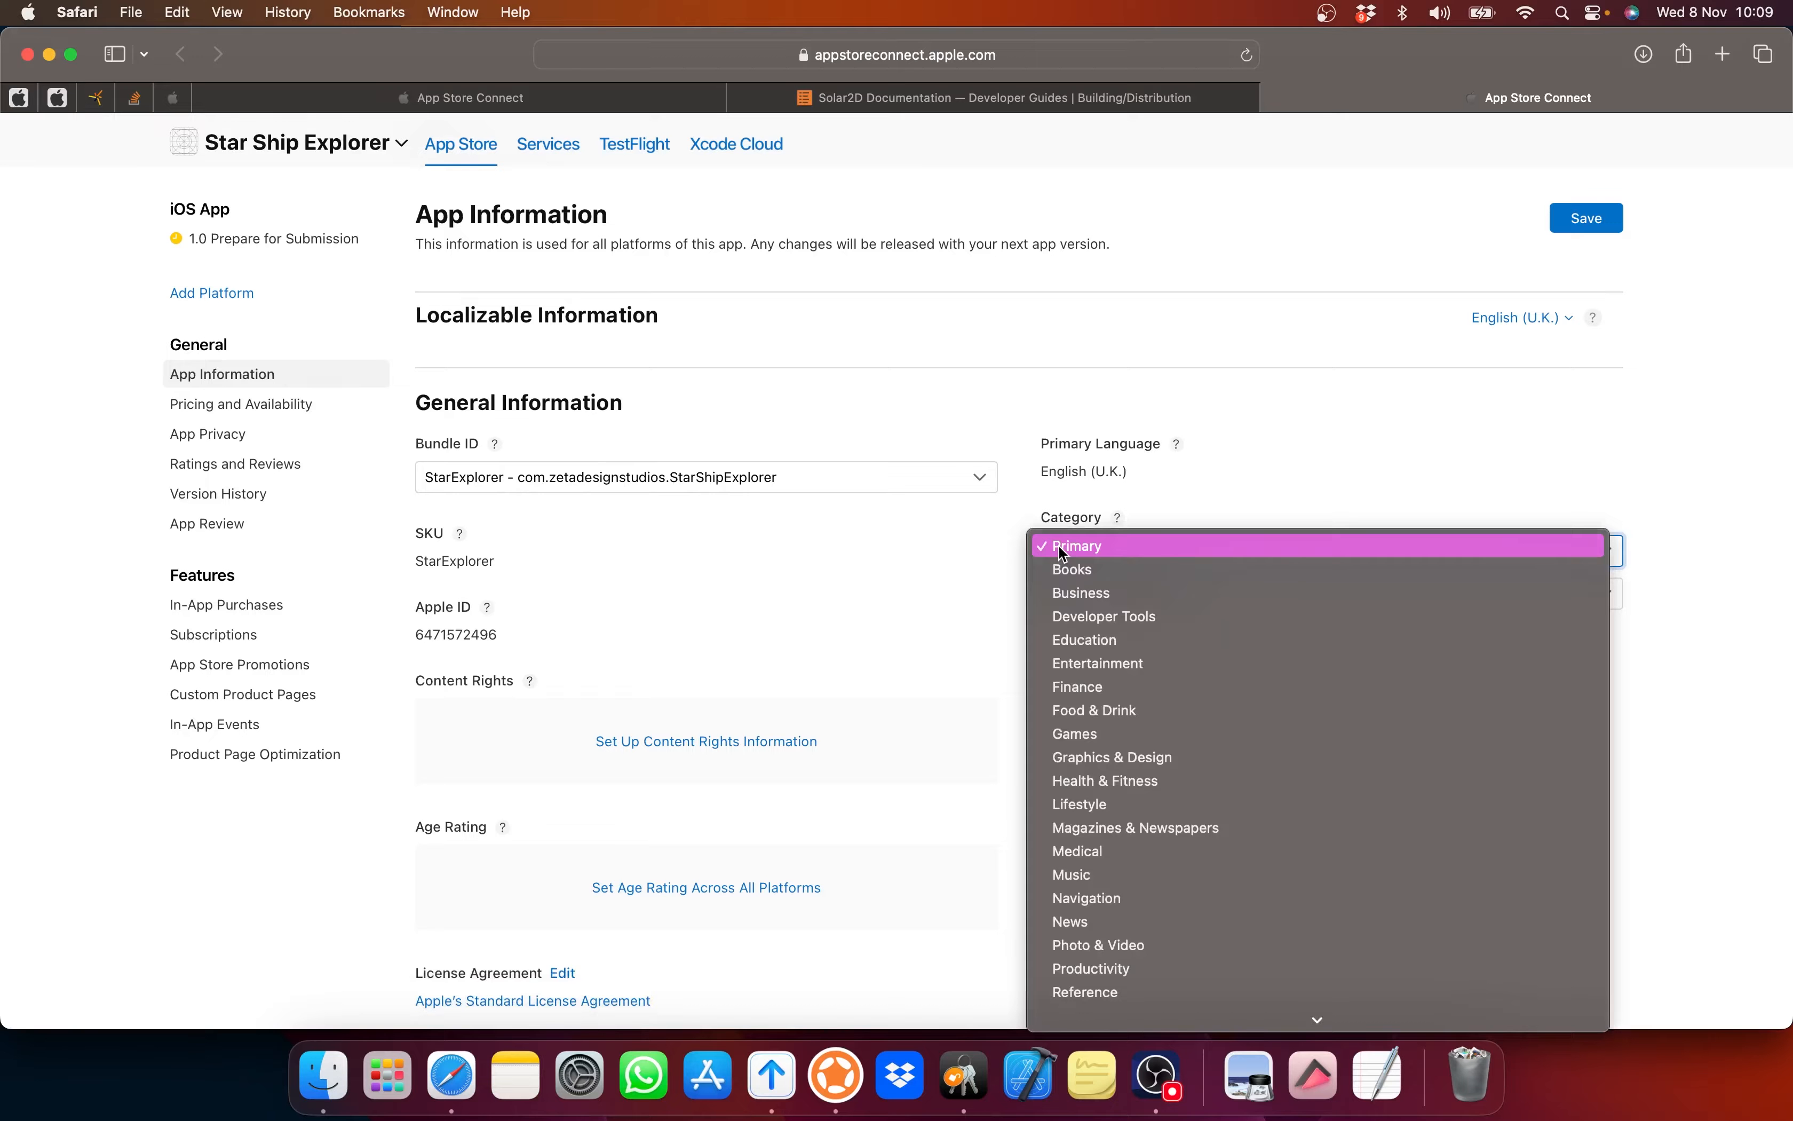
click(1075, 732)
click(1115, 599)
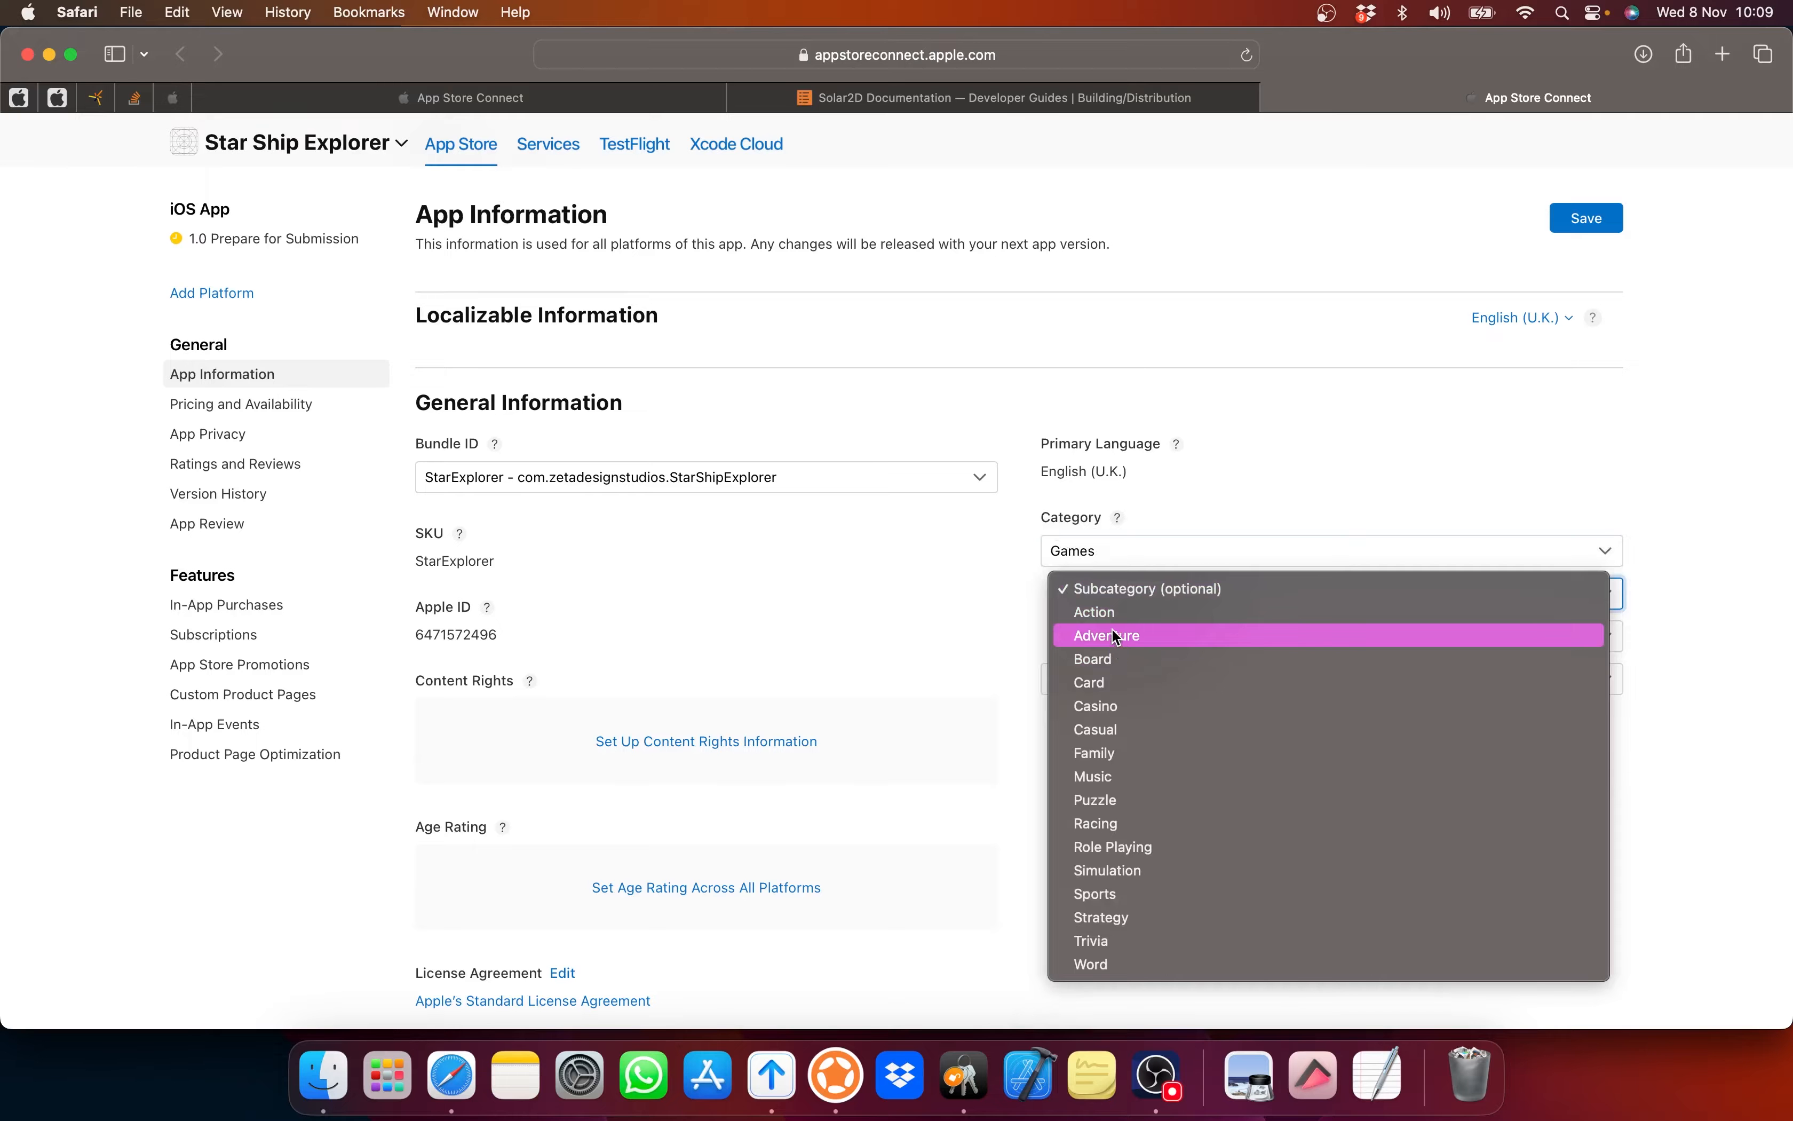
click(1109, 614)
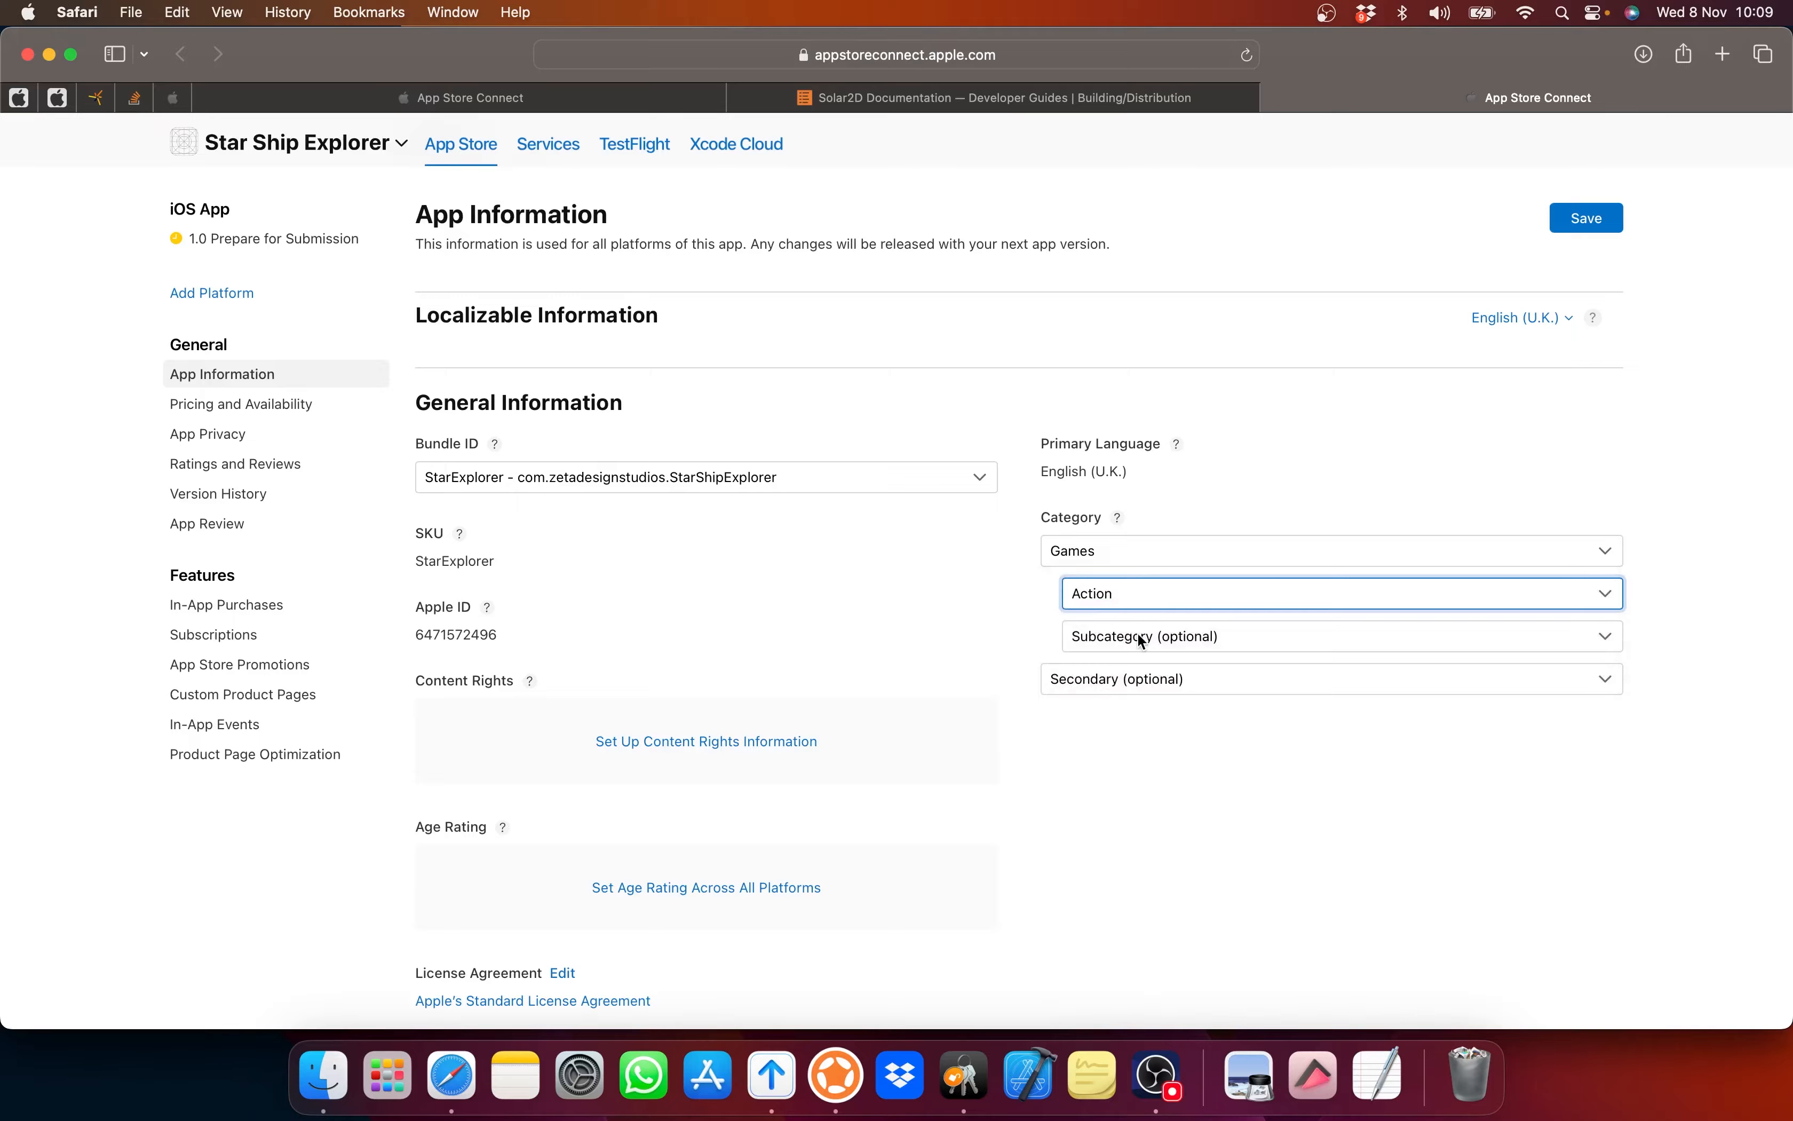
click(1141, 637)
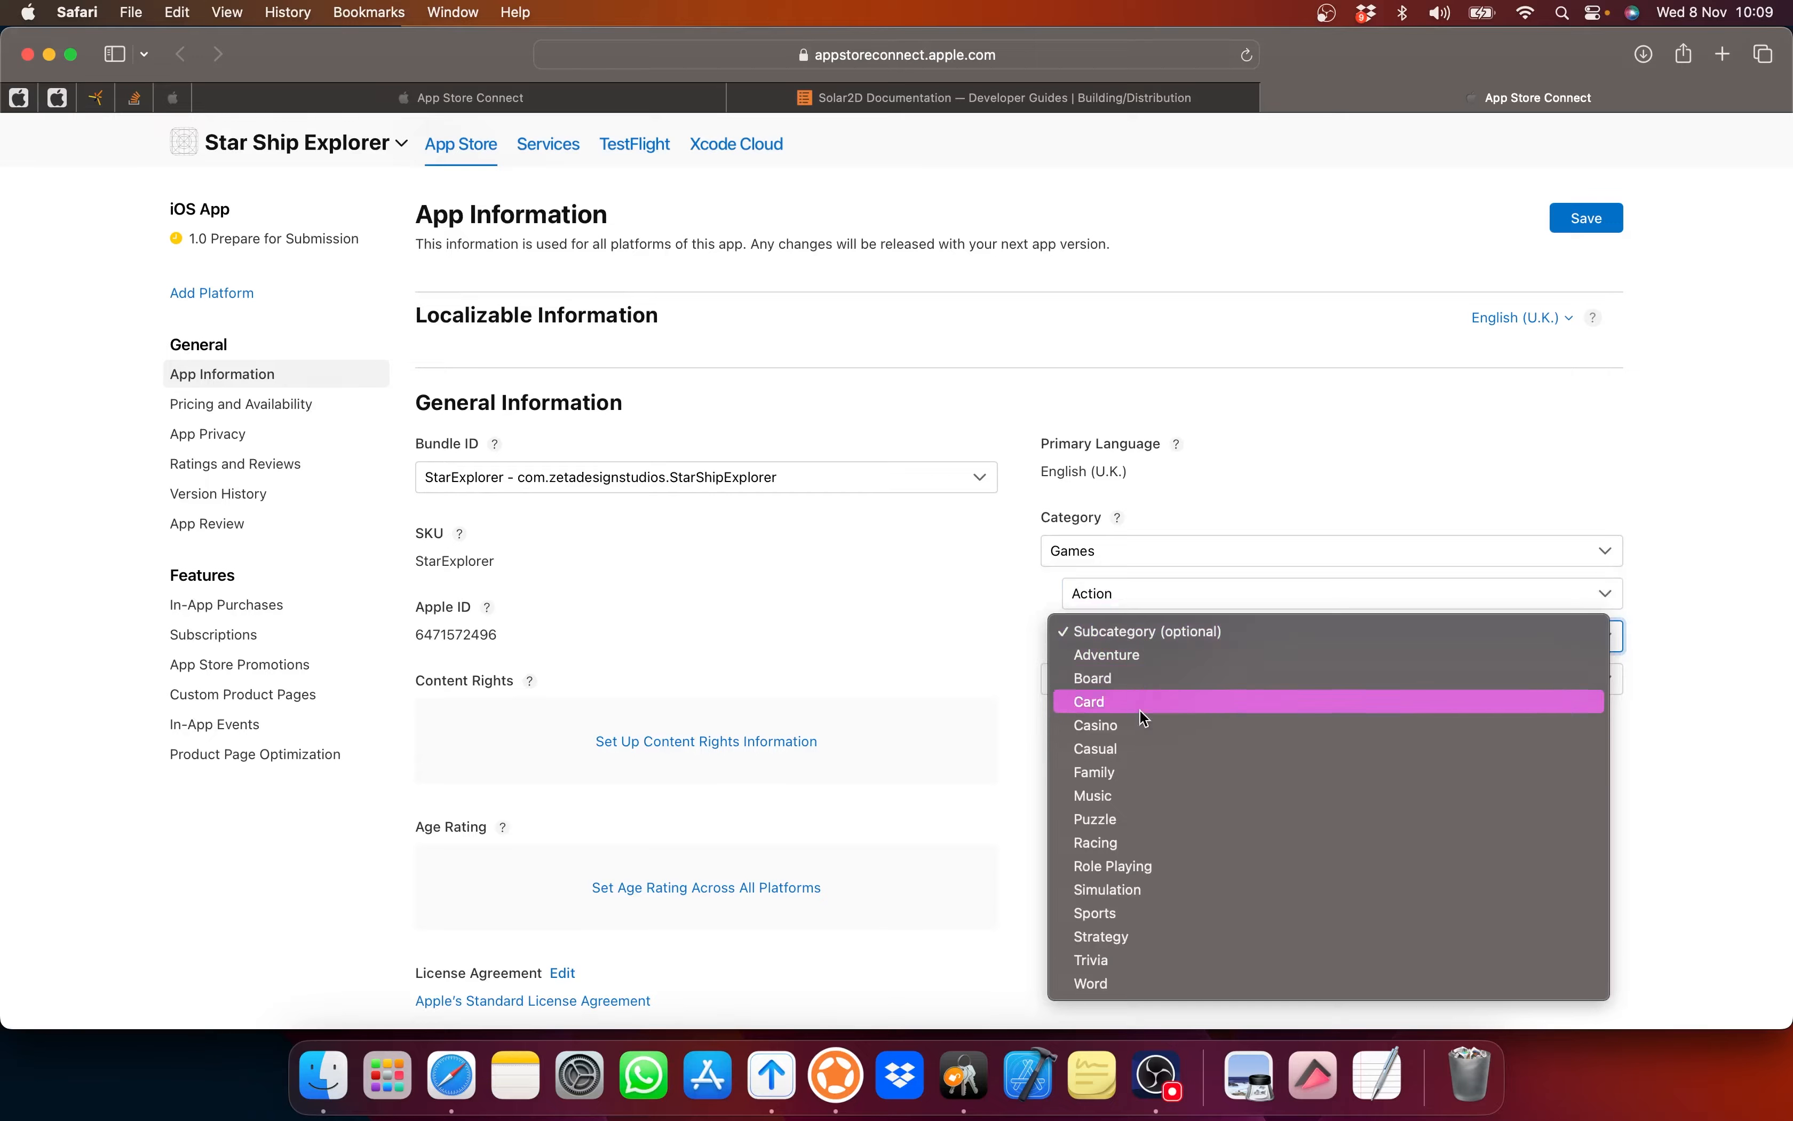
click(1106, 932)
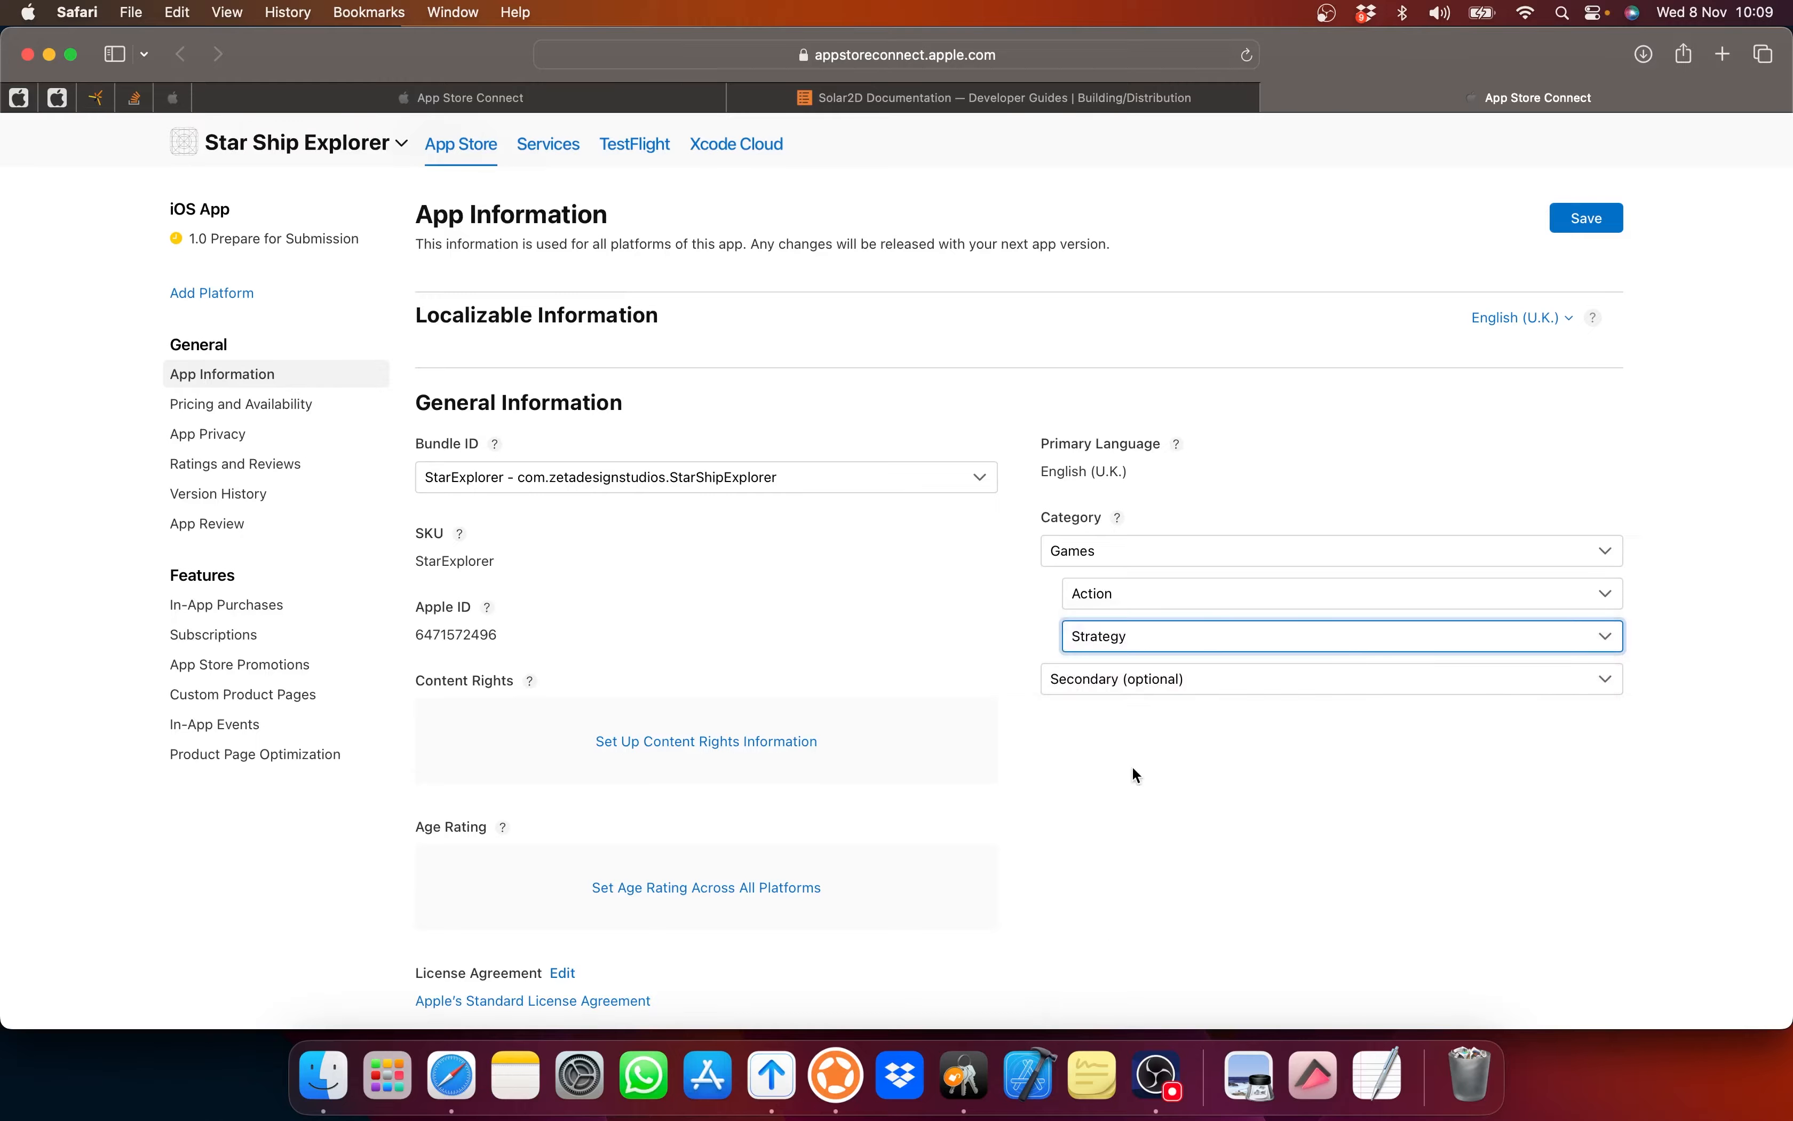
click(1116, 686)
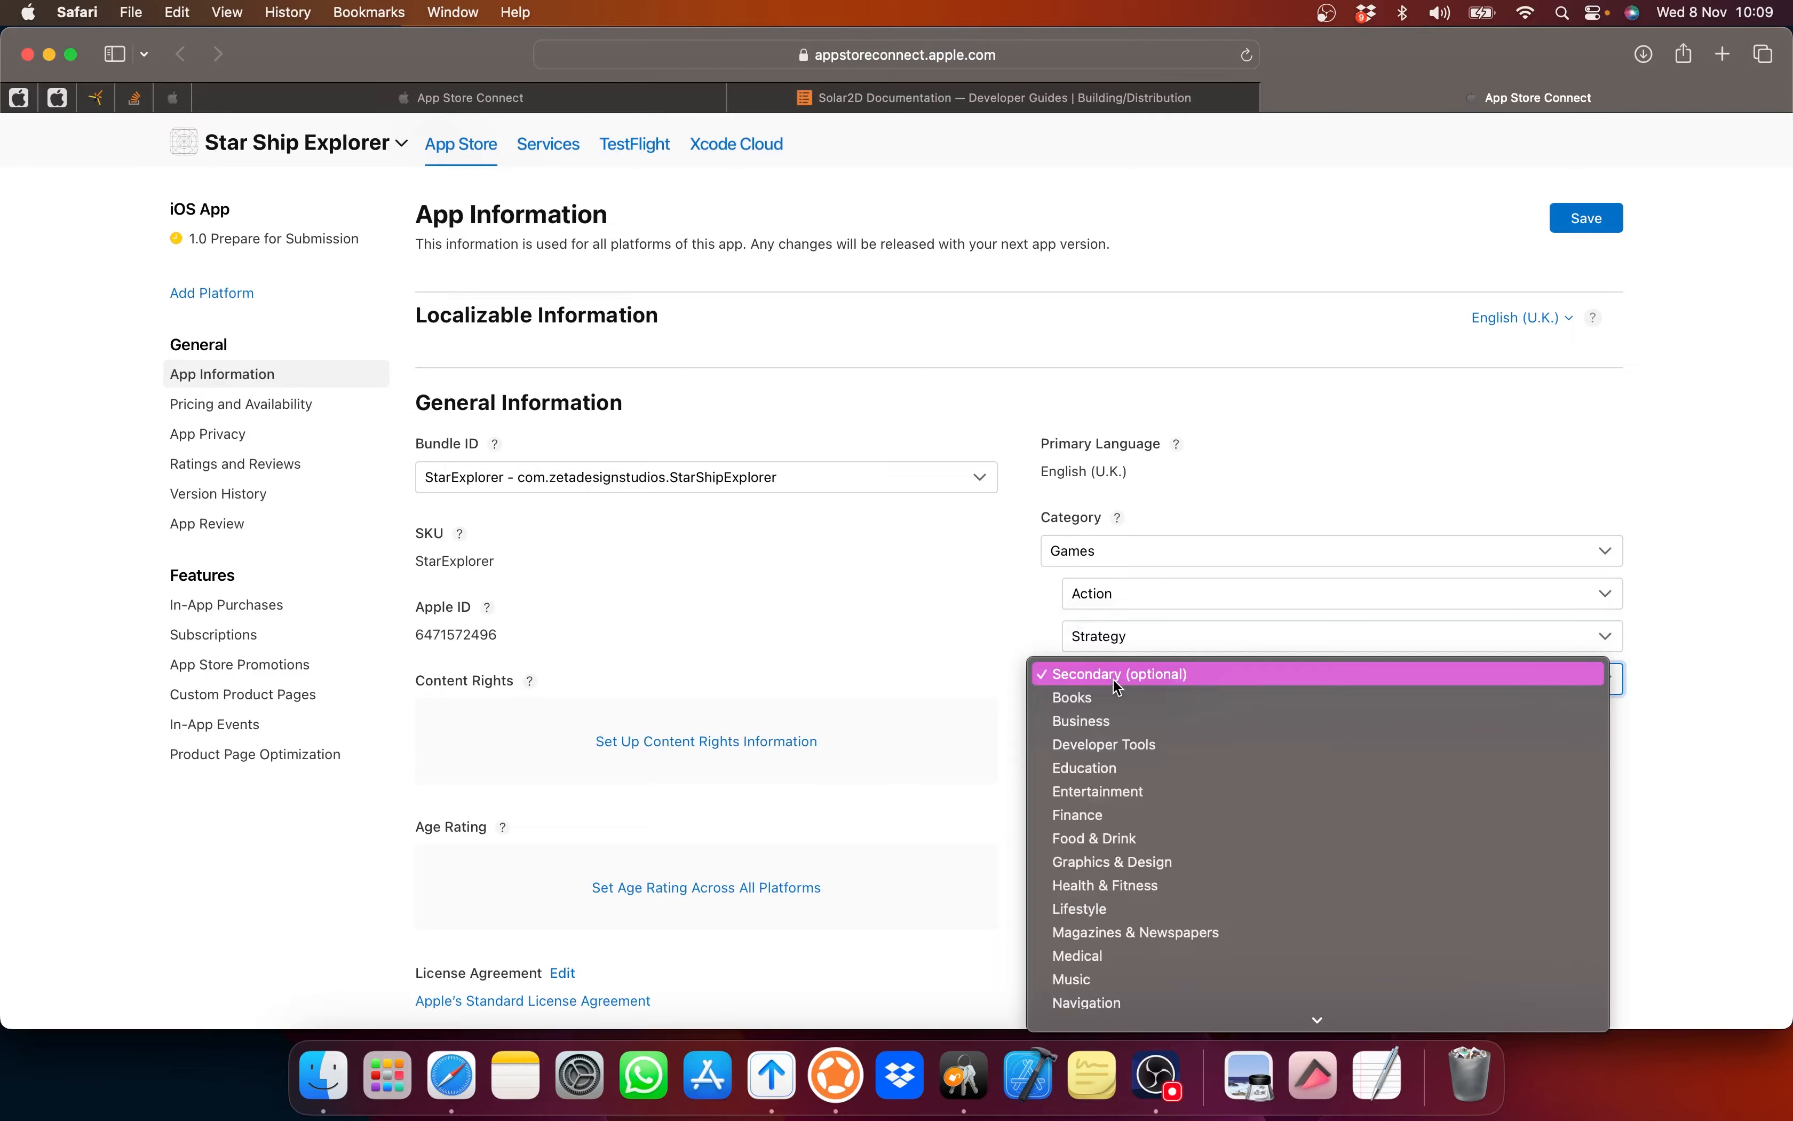
click(878, 606)
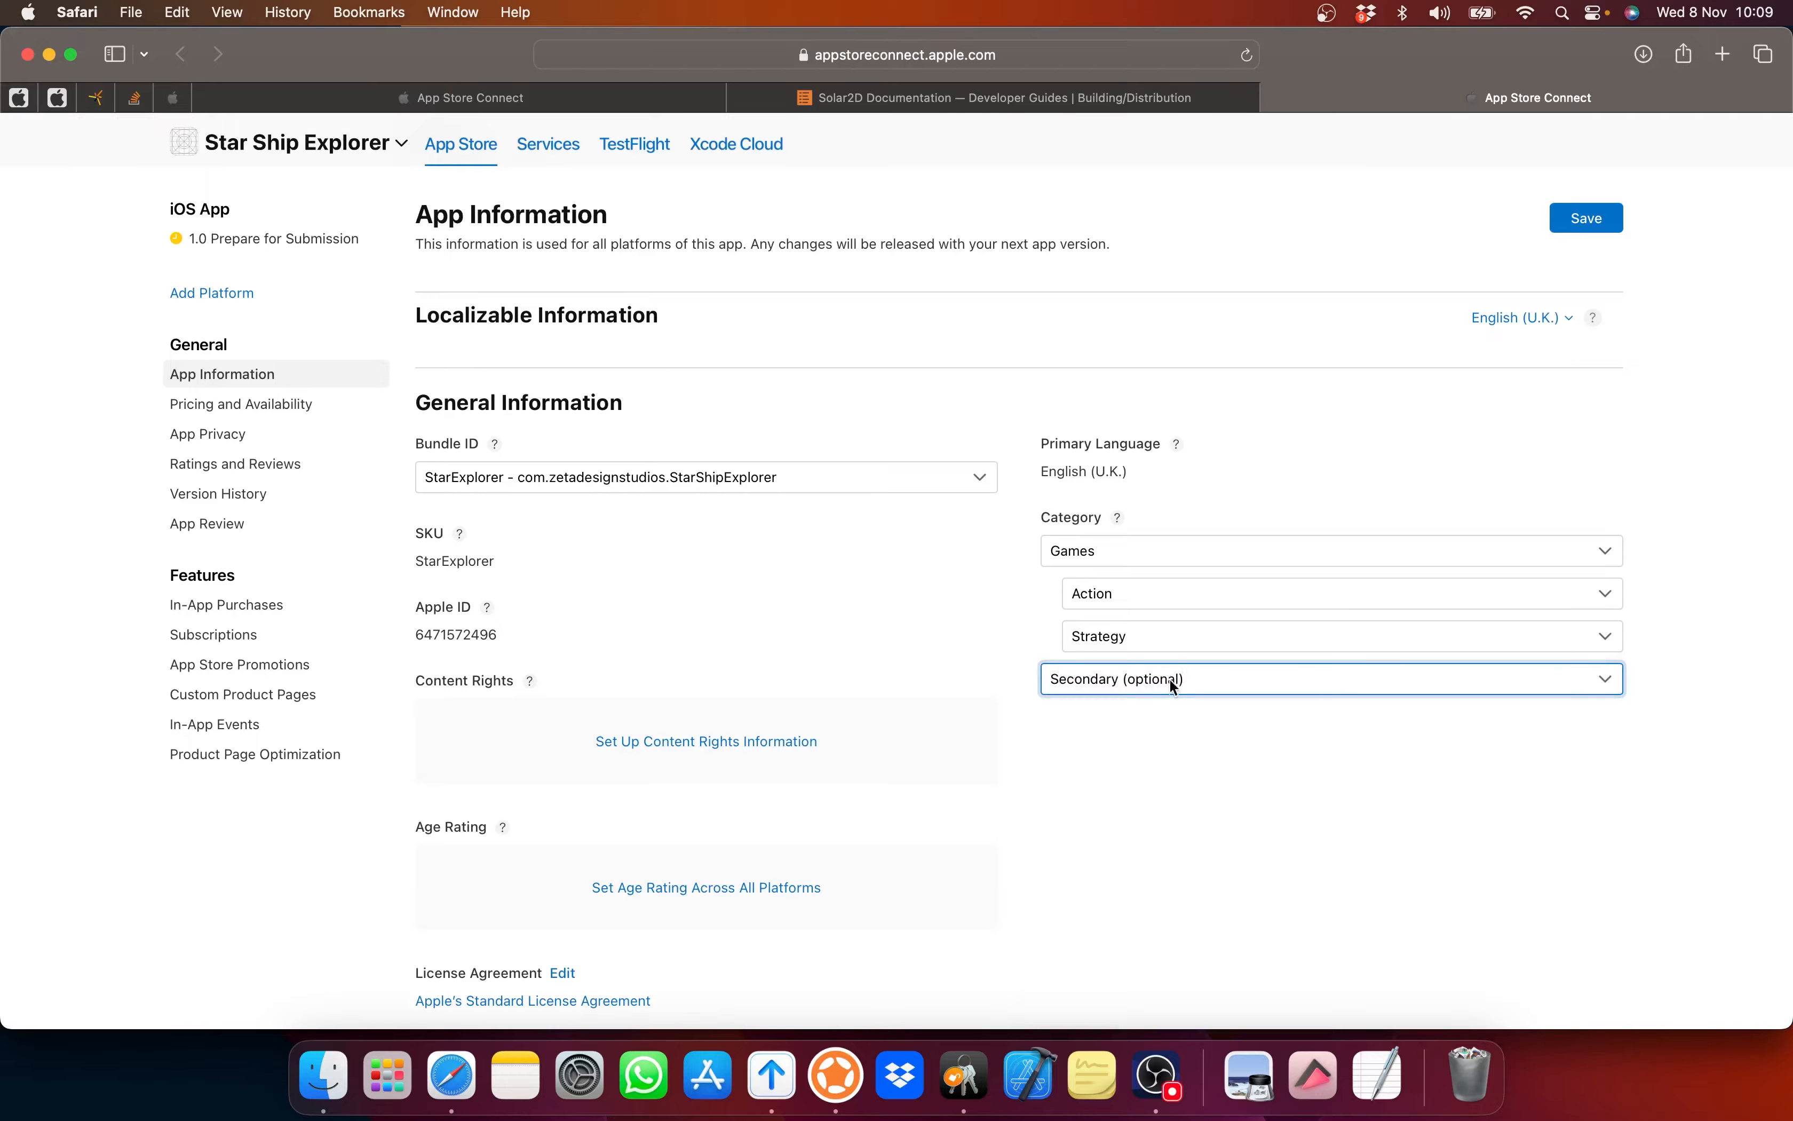
scroll(588, 583, down, 3)
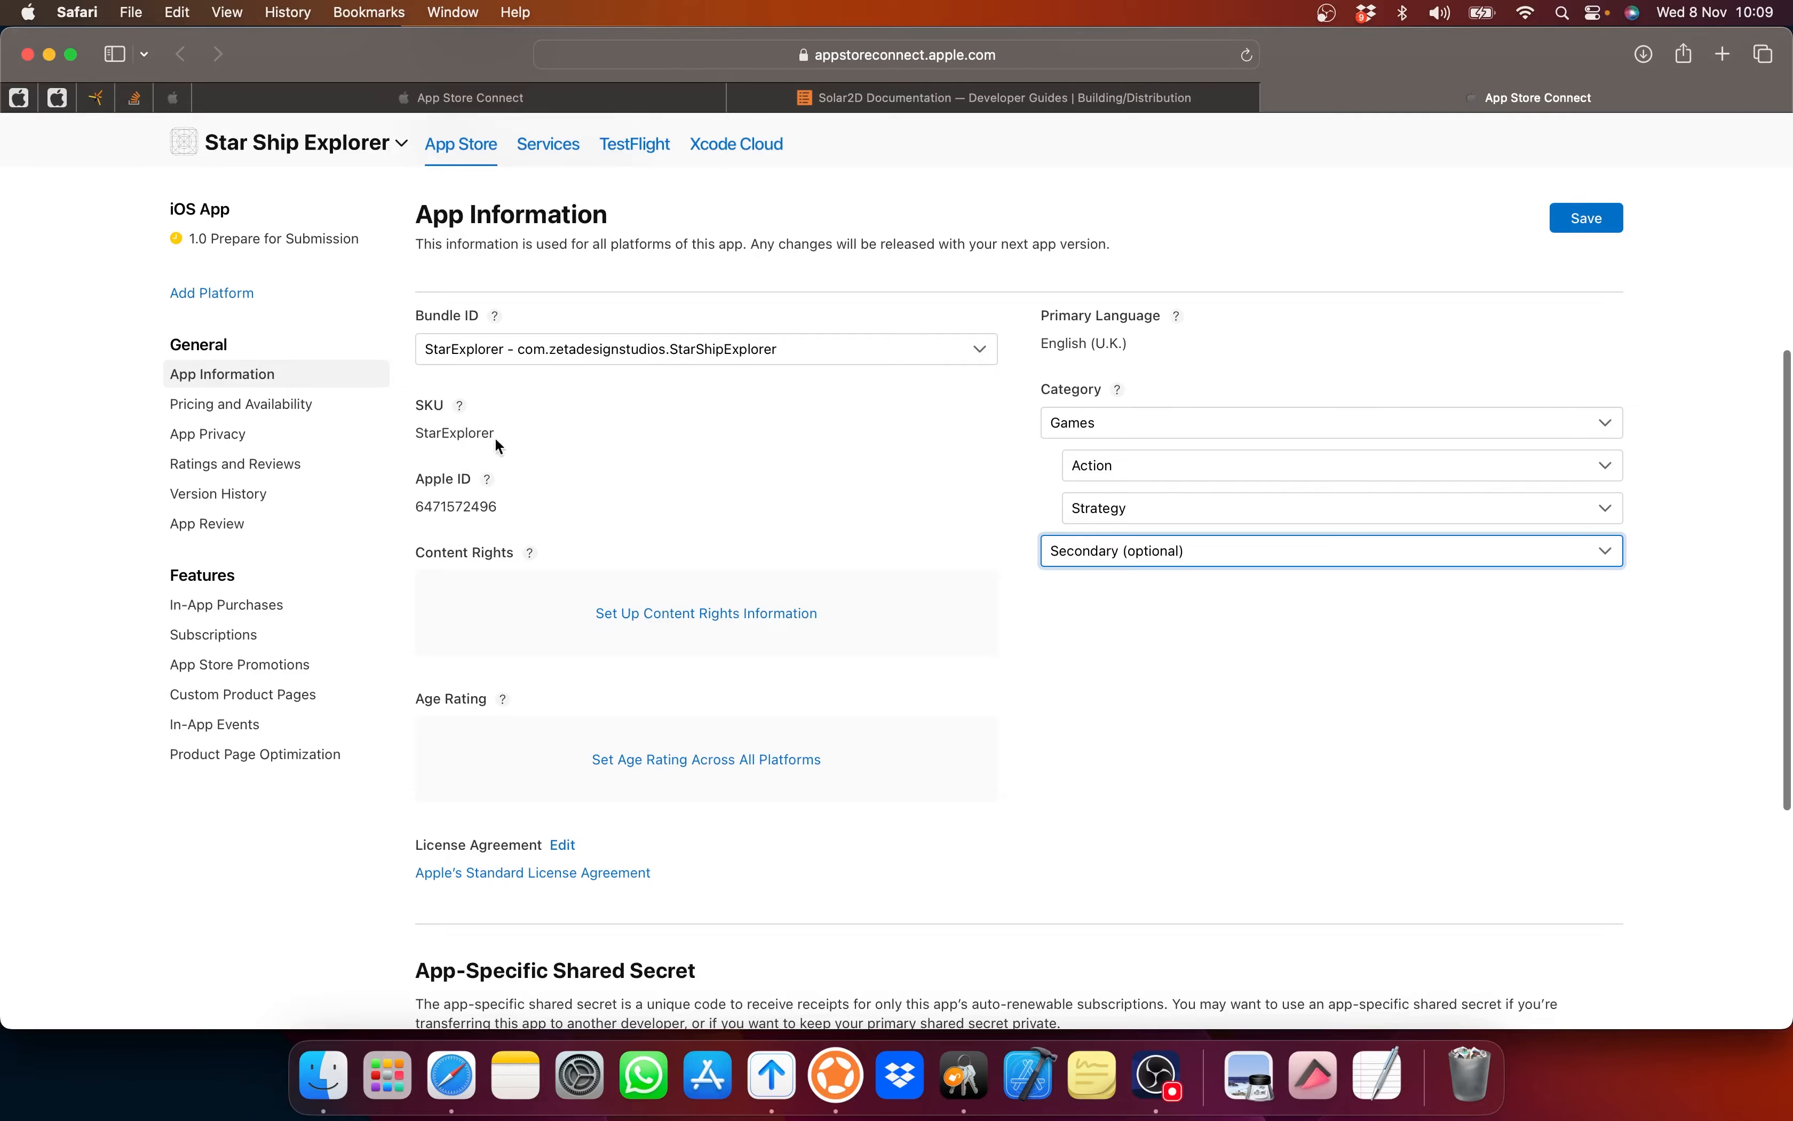
Step: Declare in the Content Rights dialog that the app has no third-party content
click(673, 616)
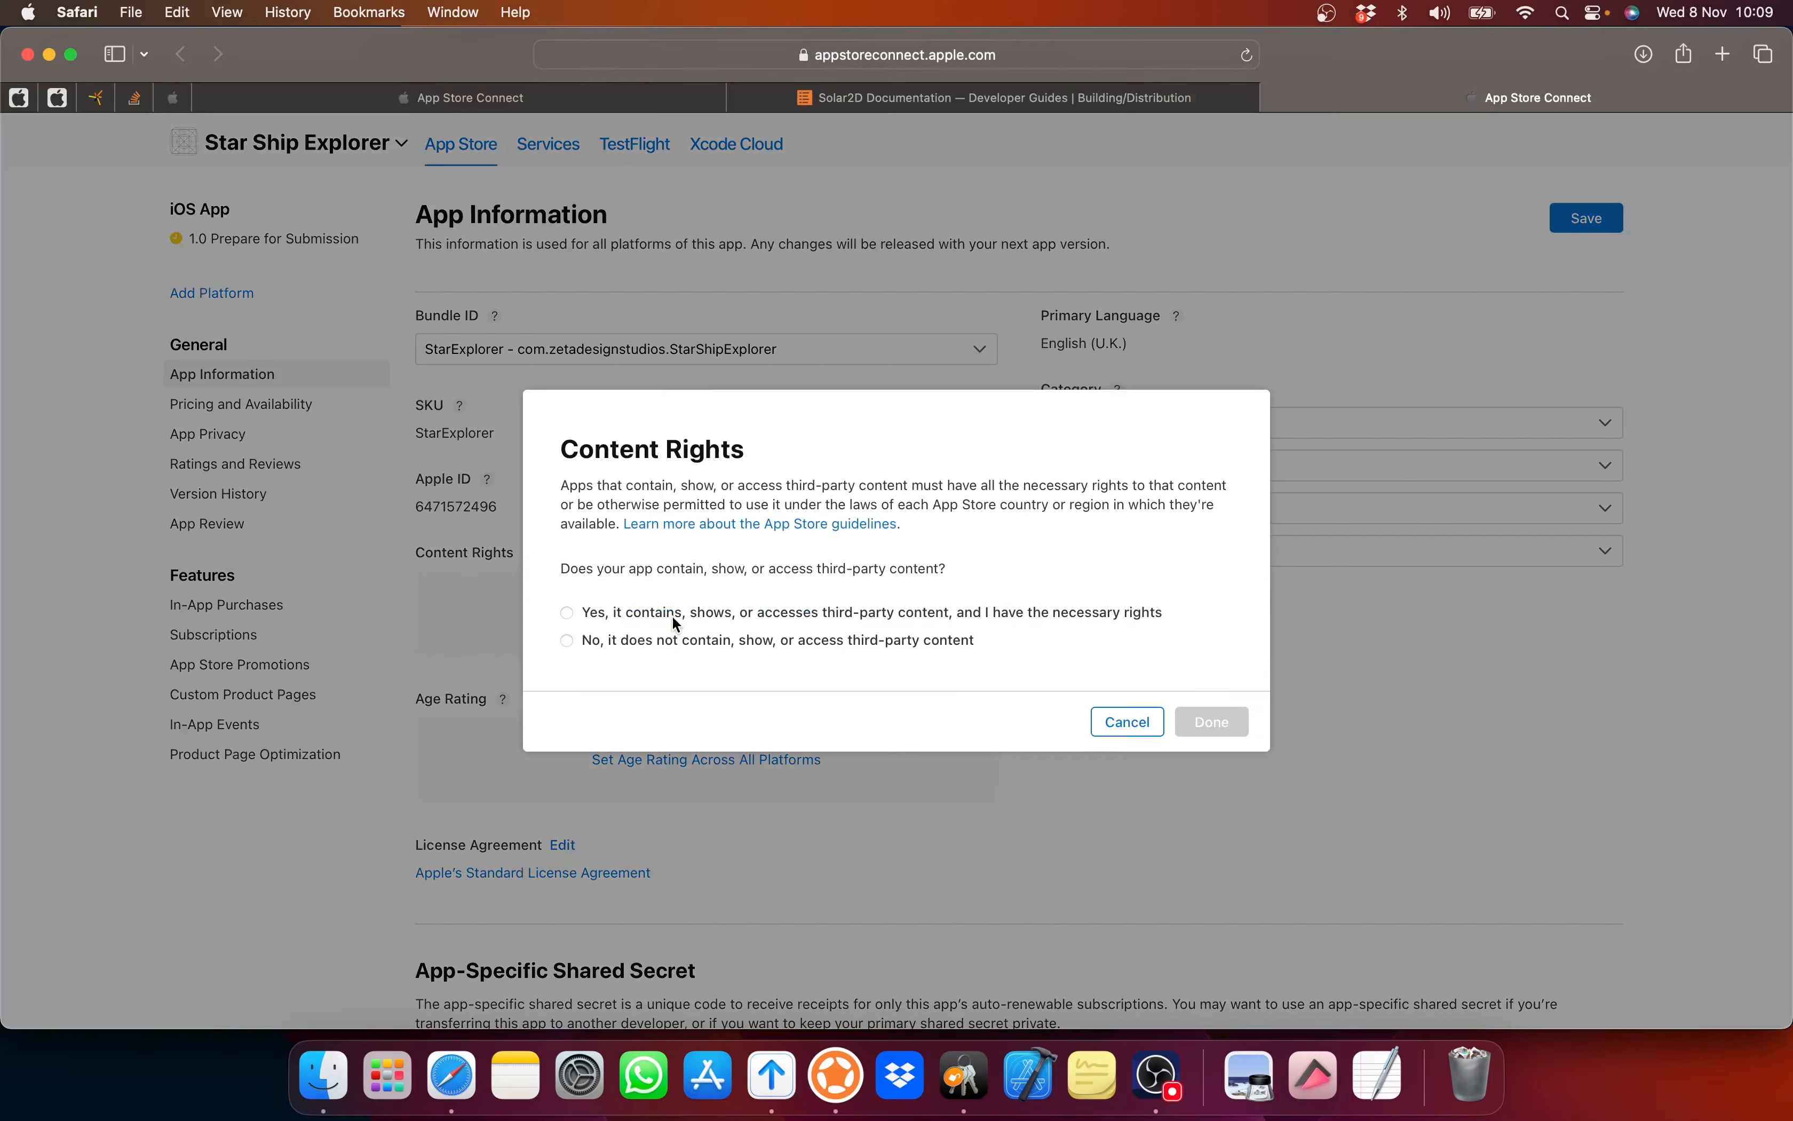
click(624, 653)
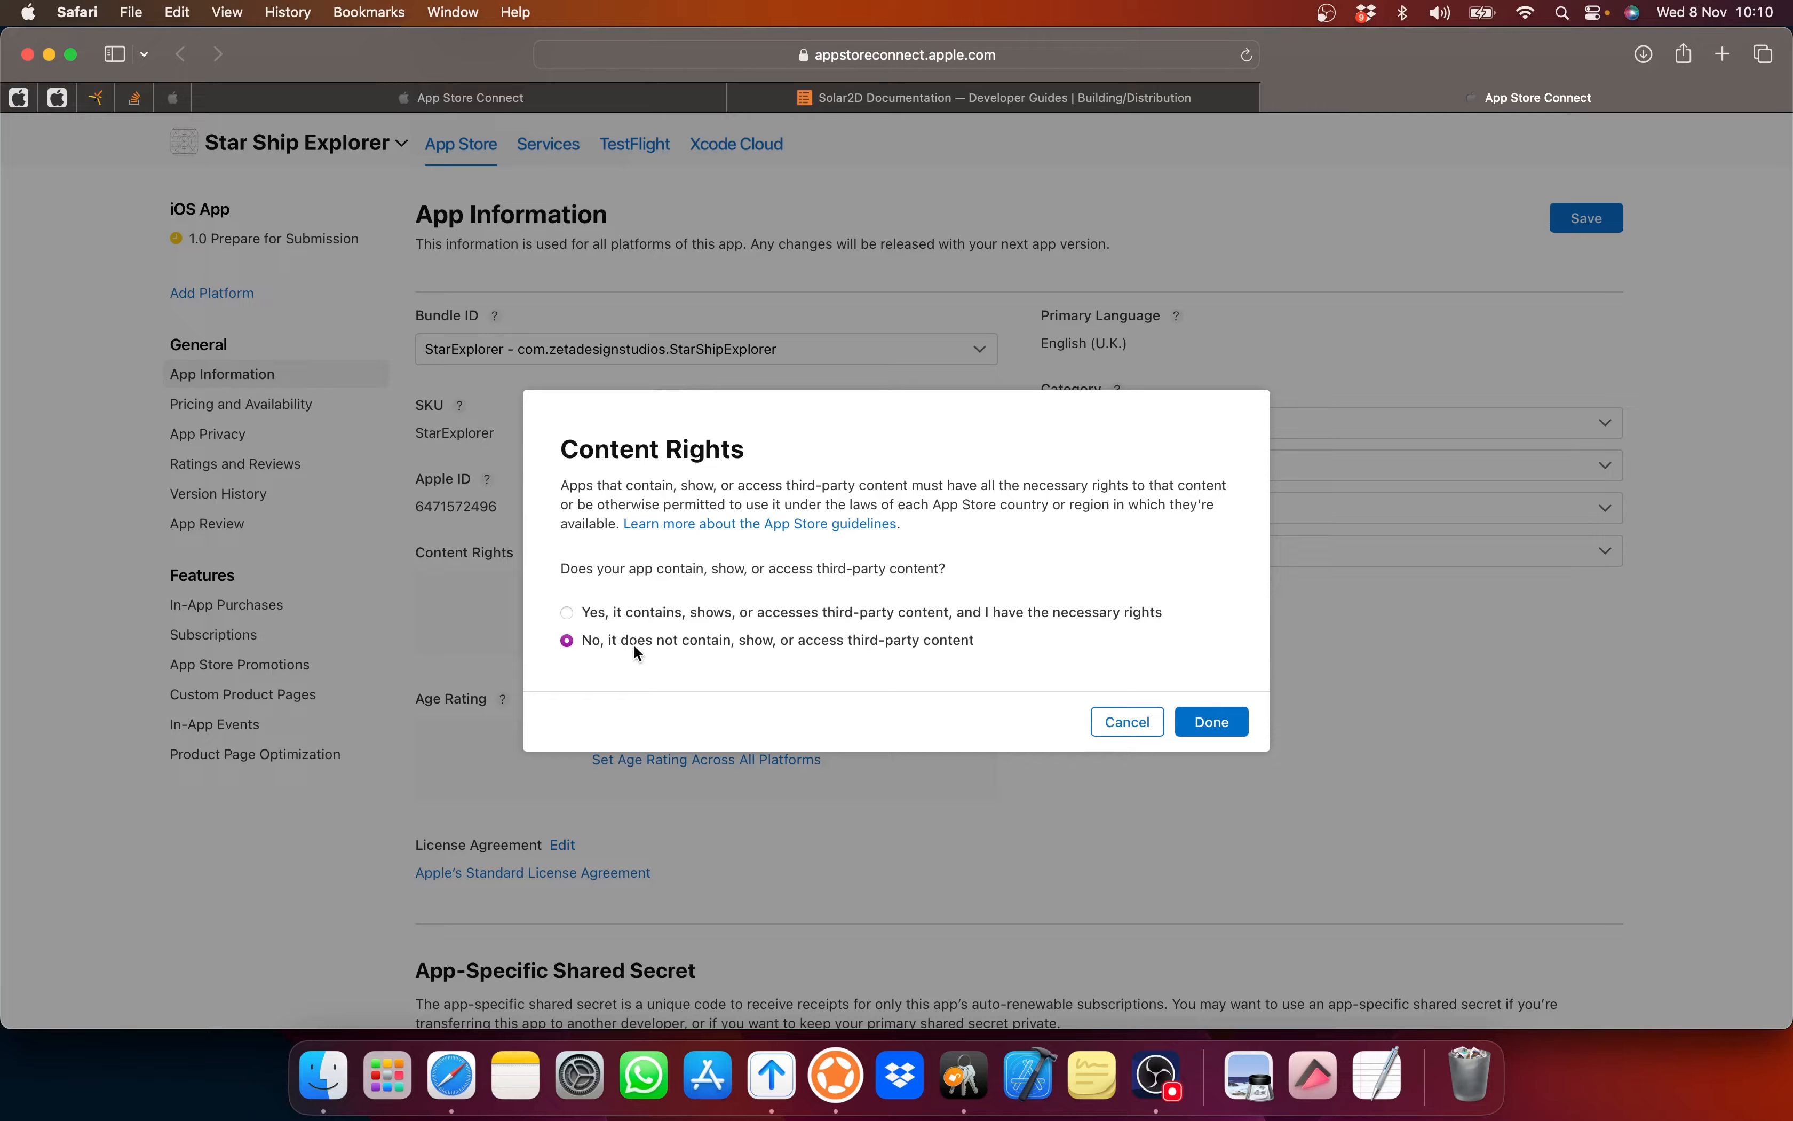
click(1191, 722)
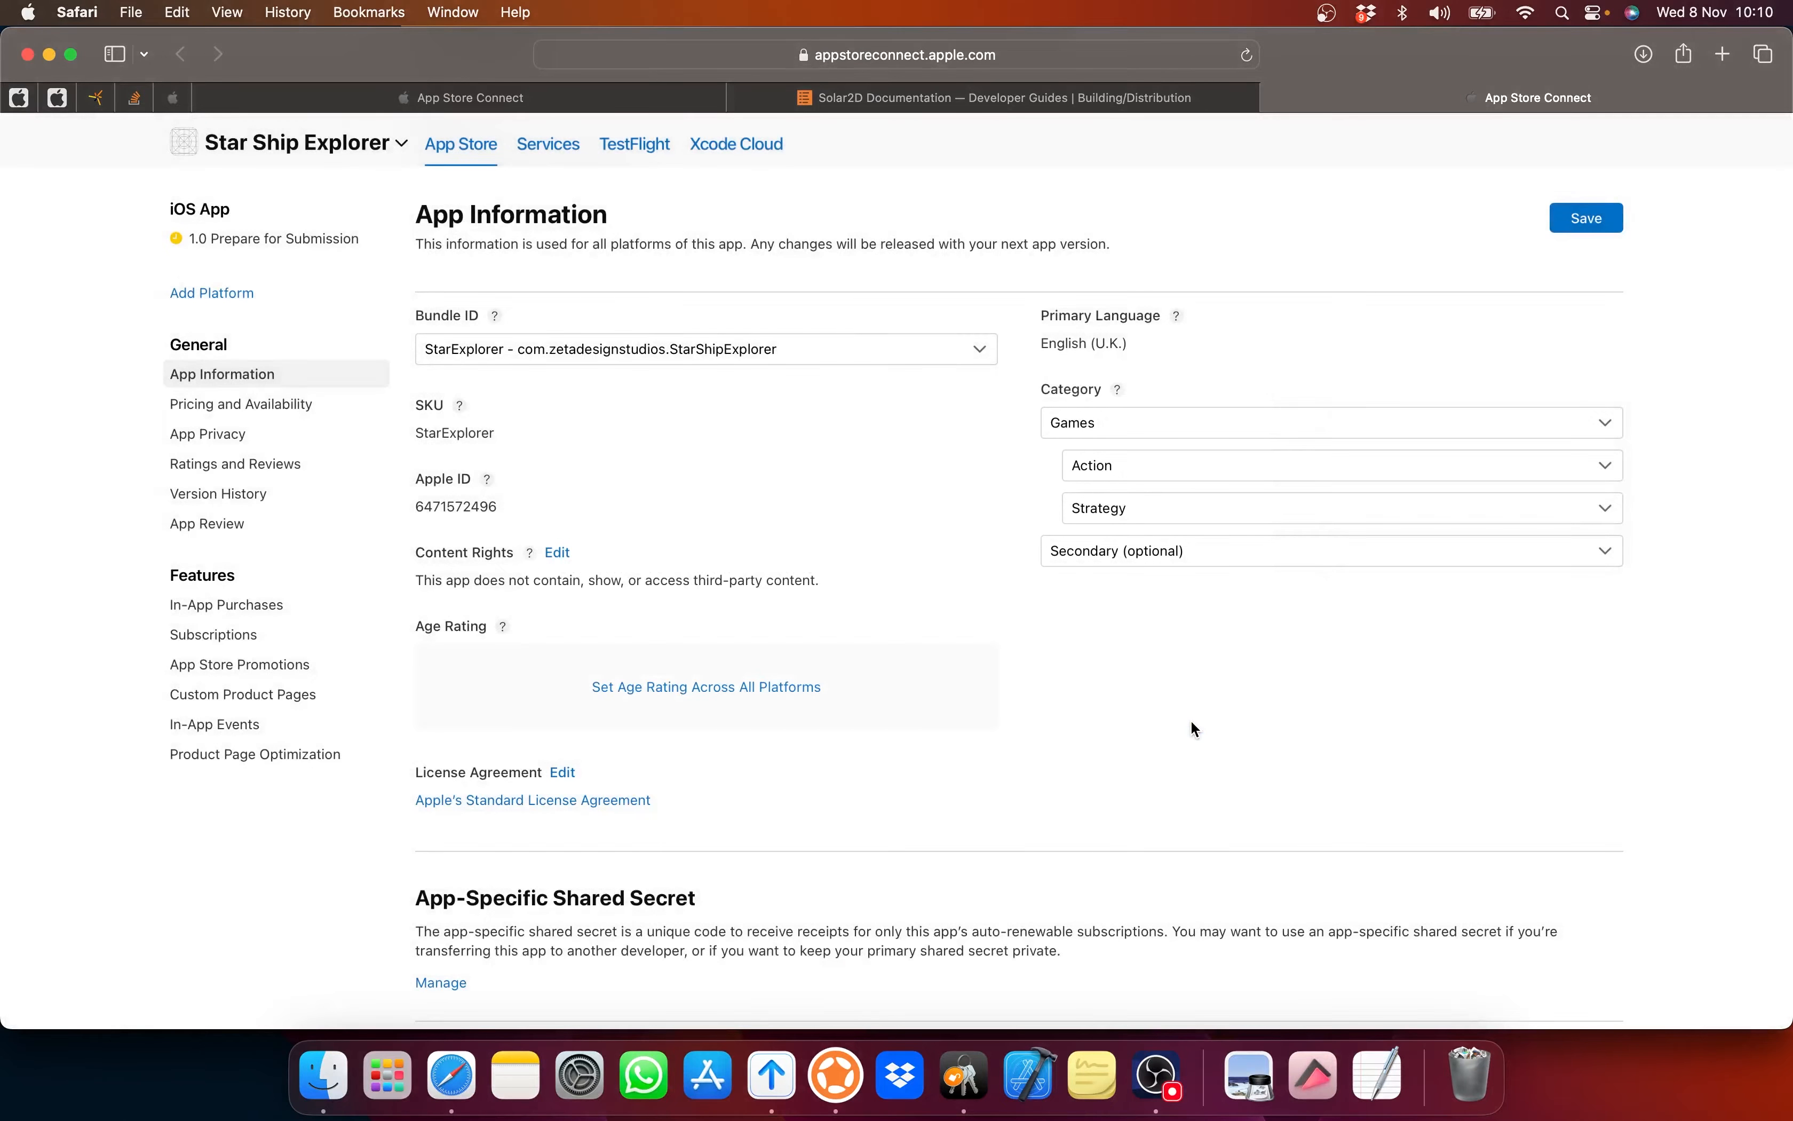
scroll(1192, 724, down, 3)
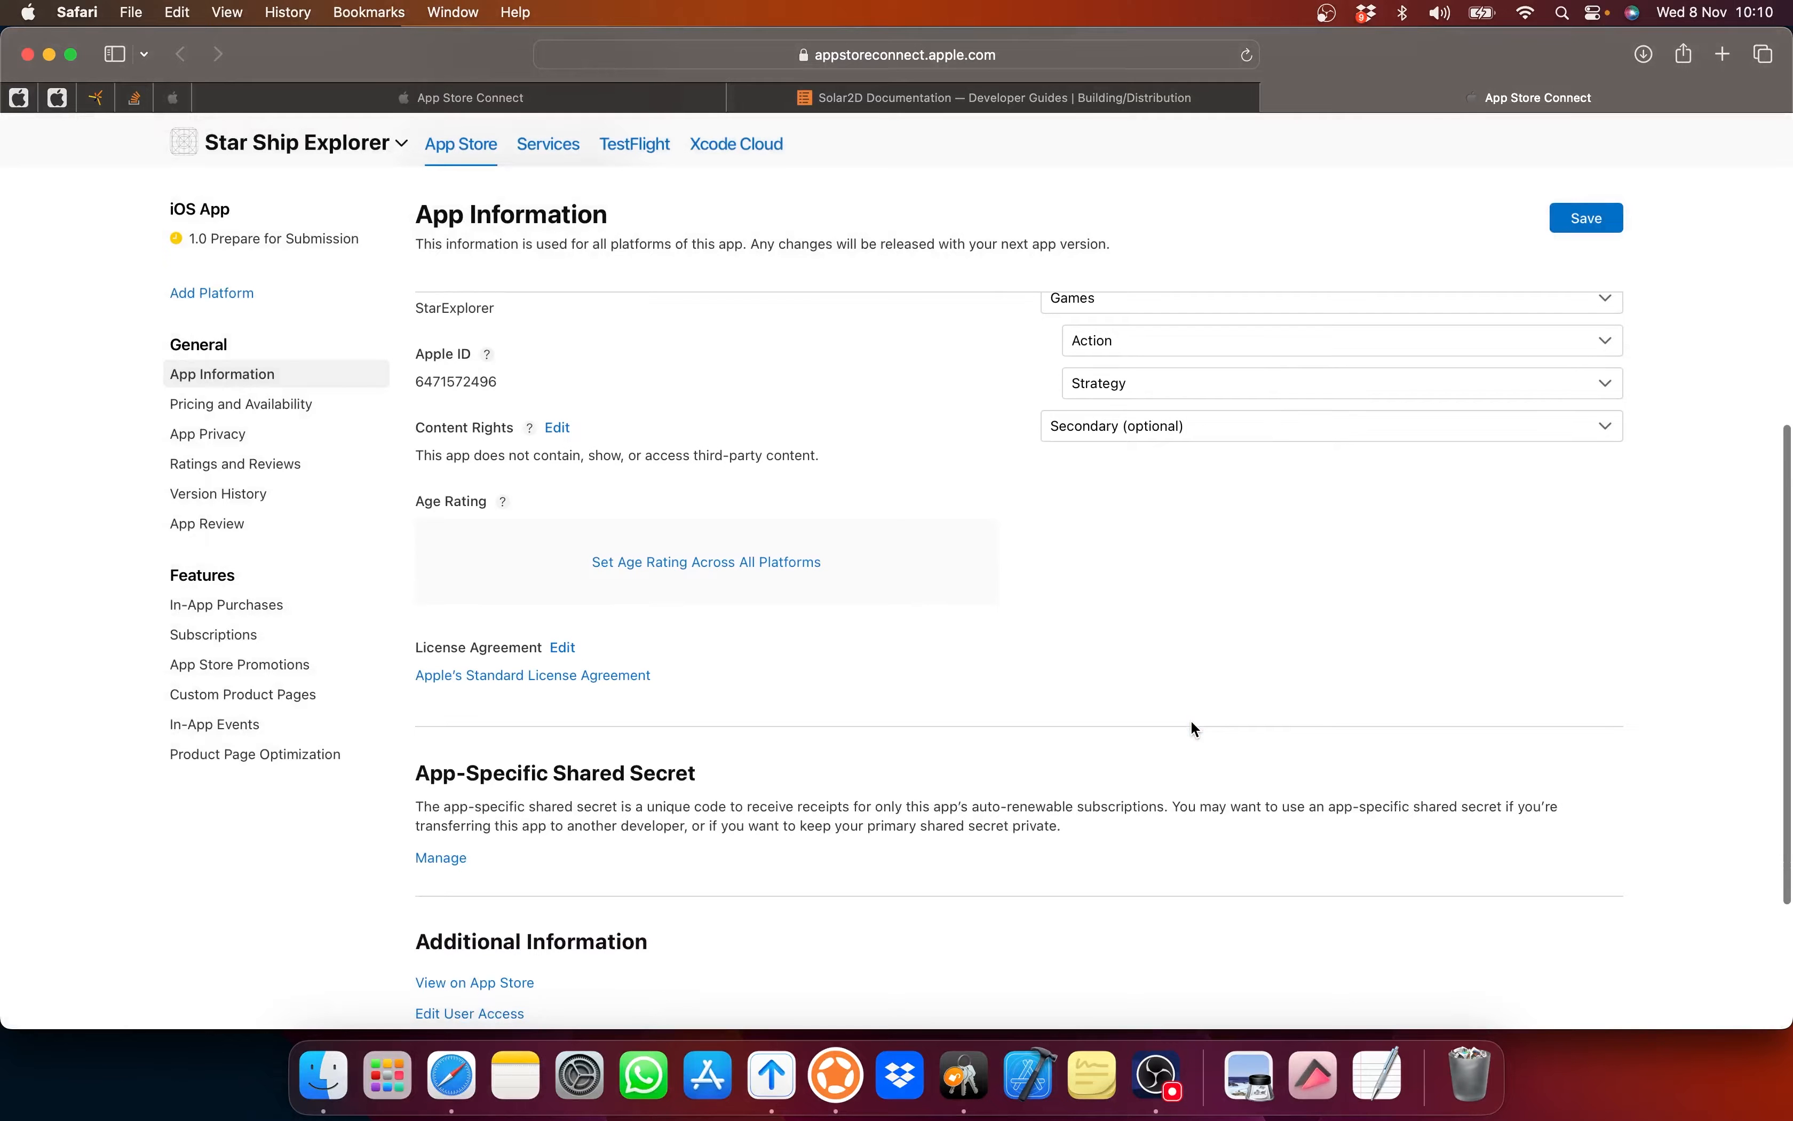
Step: Rate every content type in the age rating questionnaire as None, including violence, mature themes, sexual content and contests
click(687, 562)
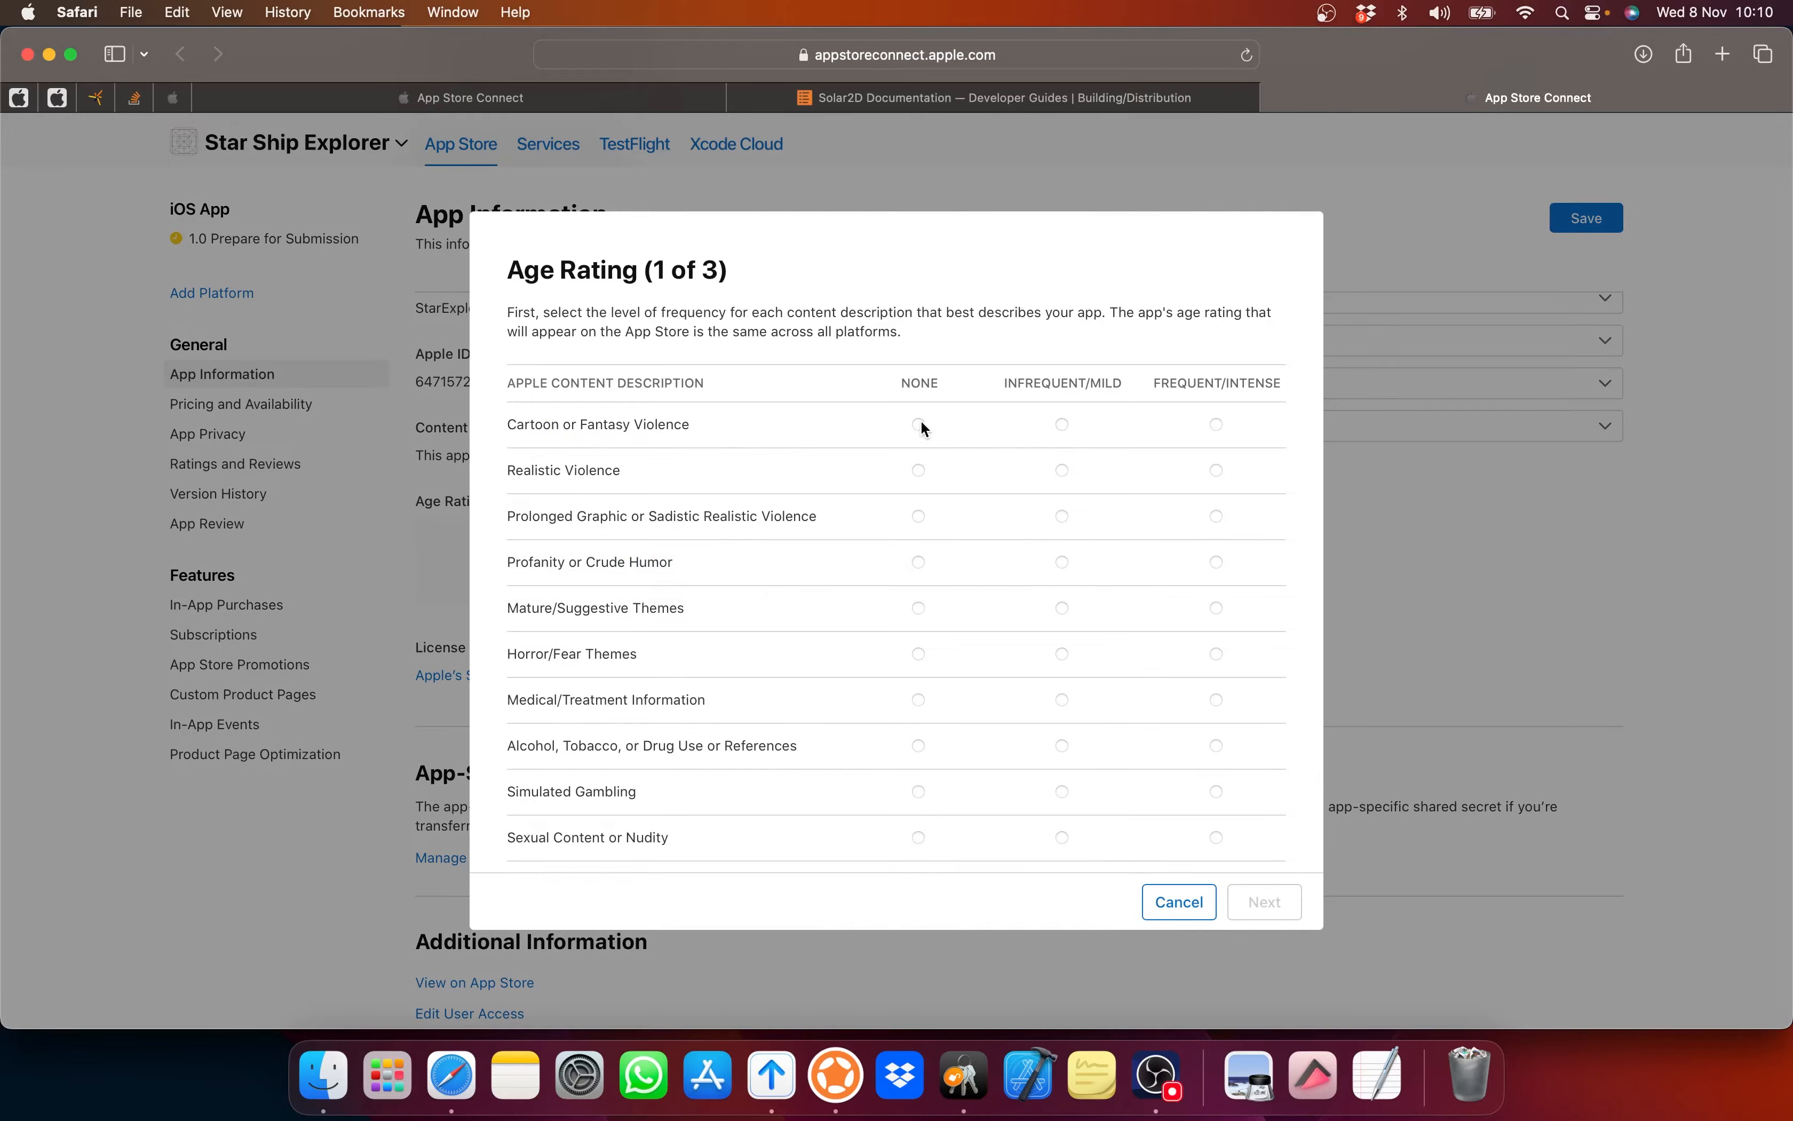
click(919, 468)
click(919, 516)
click(919, 608)
click(919, 837)
scroll(919, 837, down, 3)
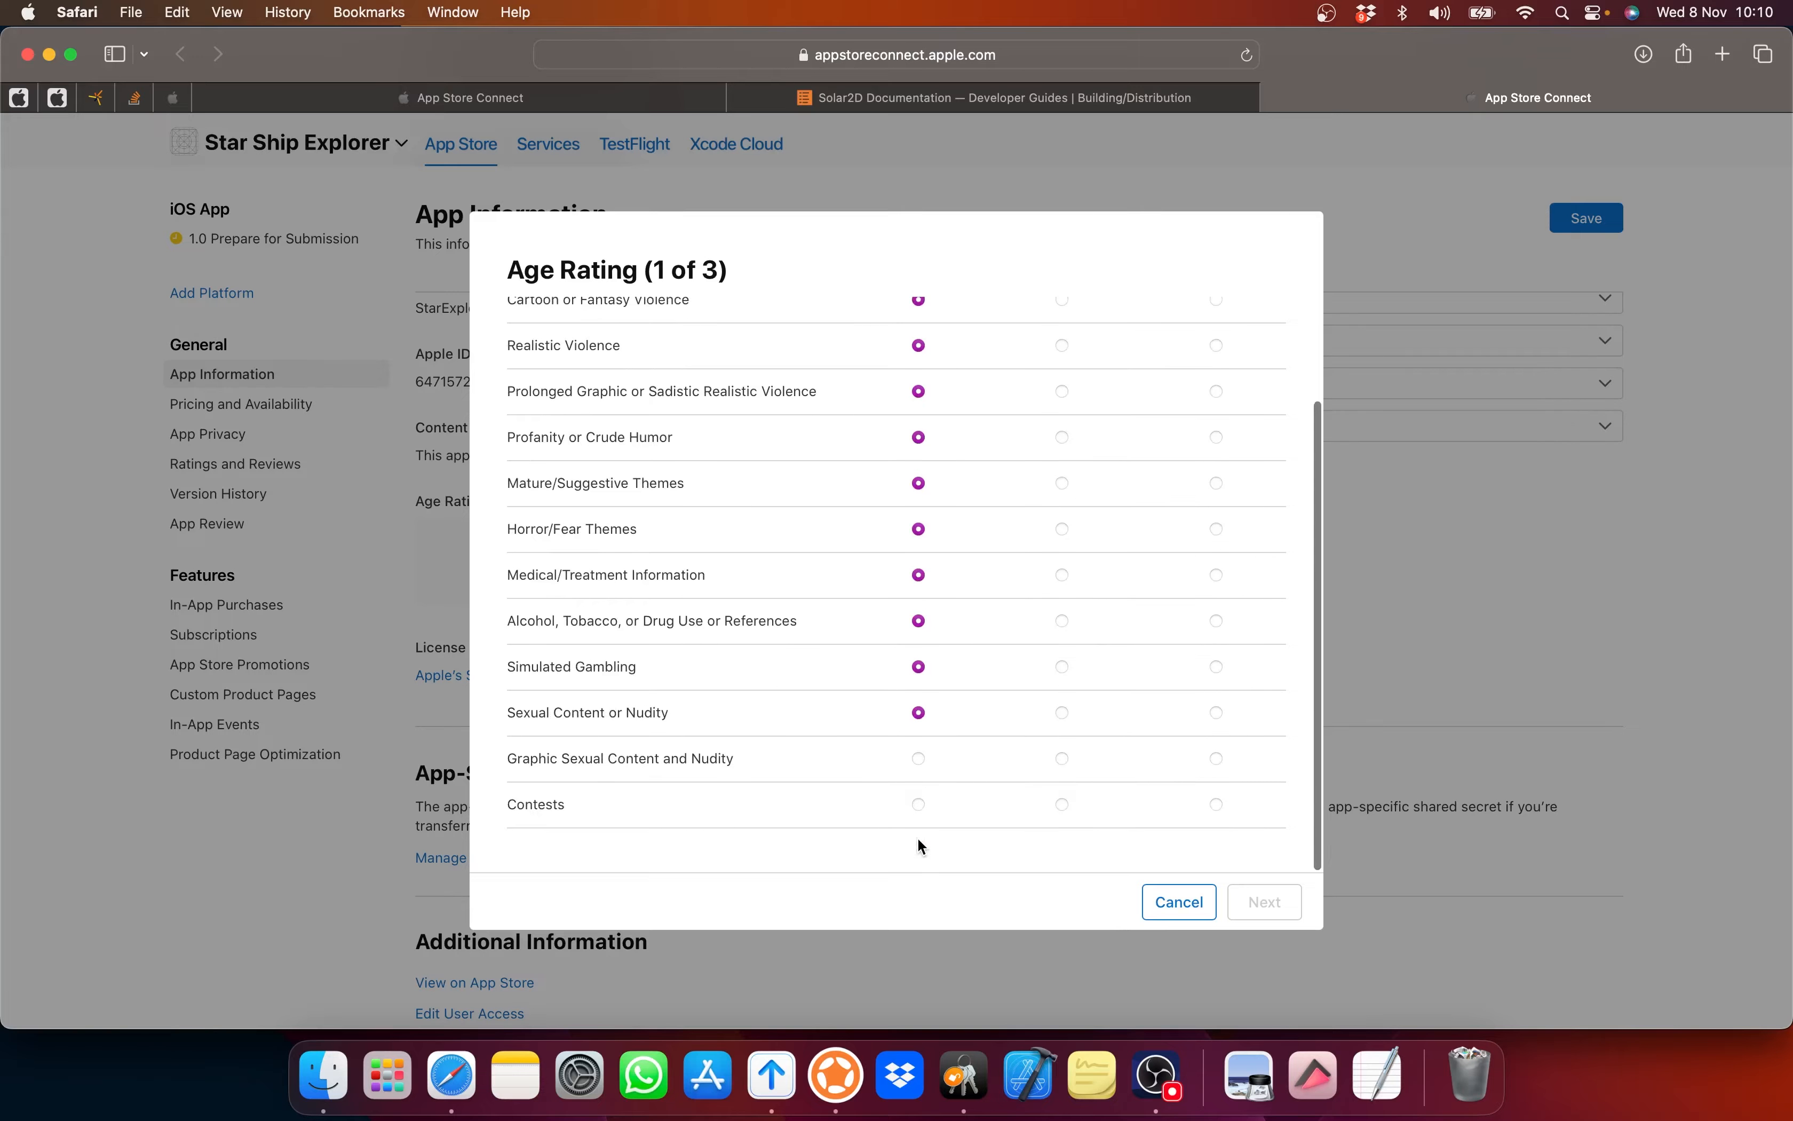
click(919, 806)
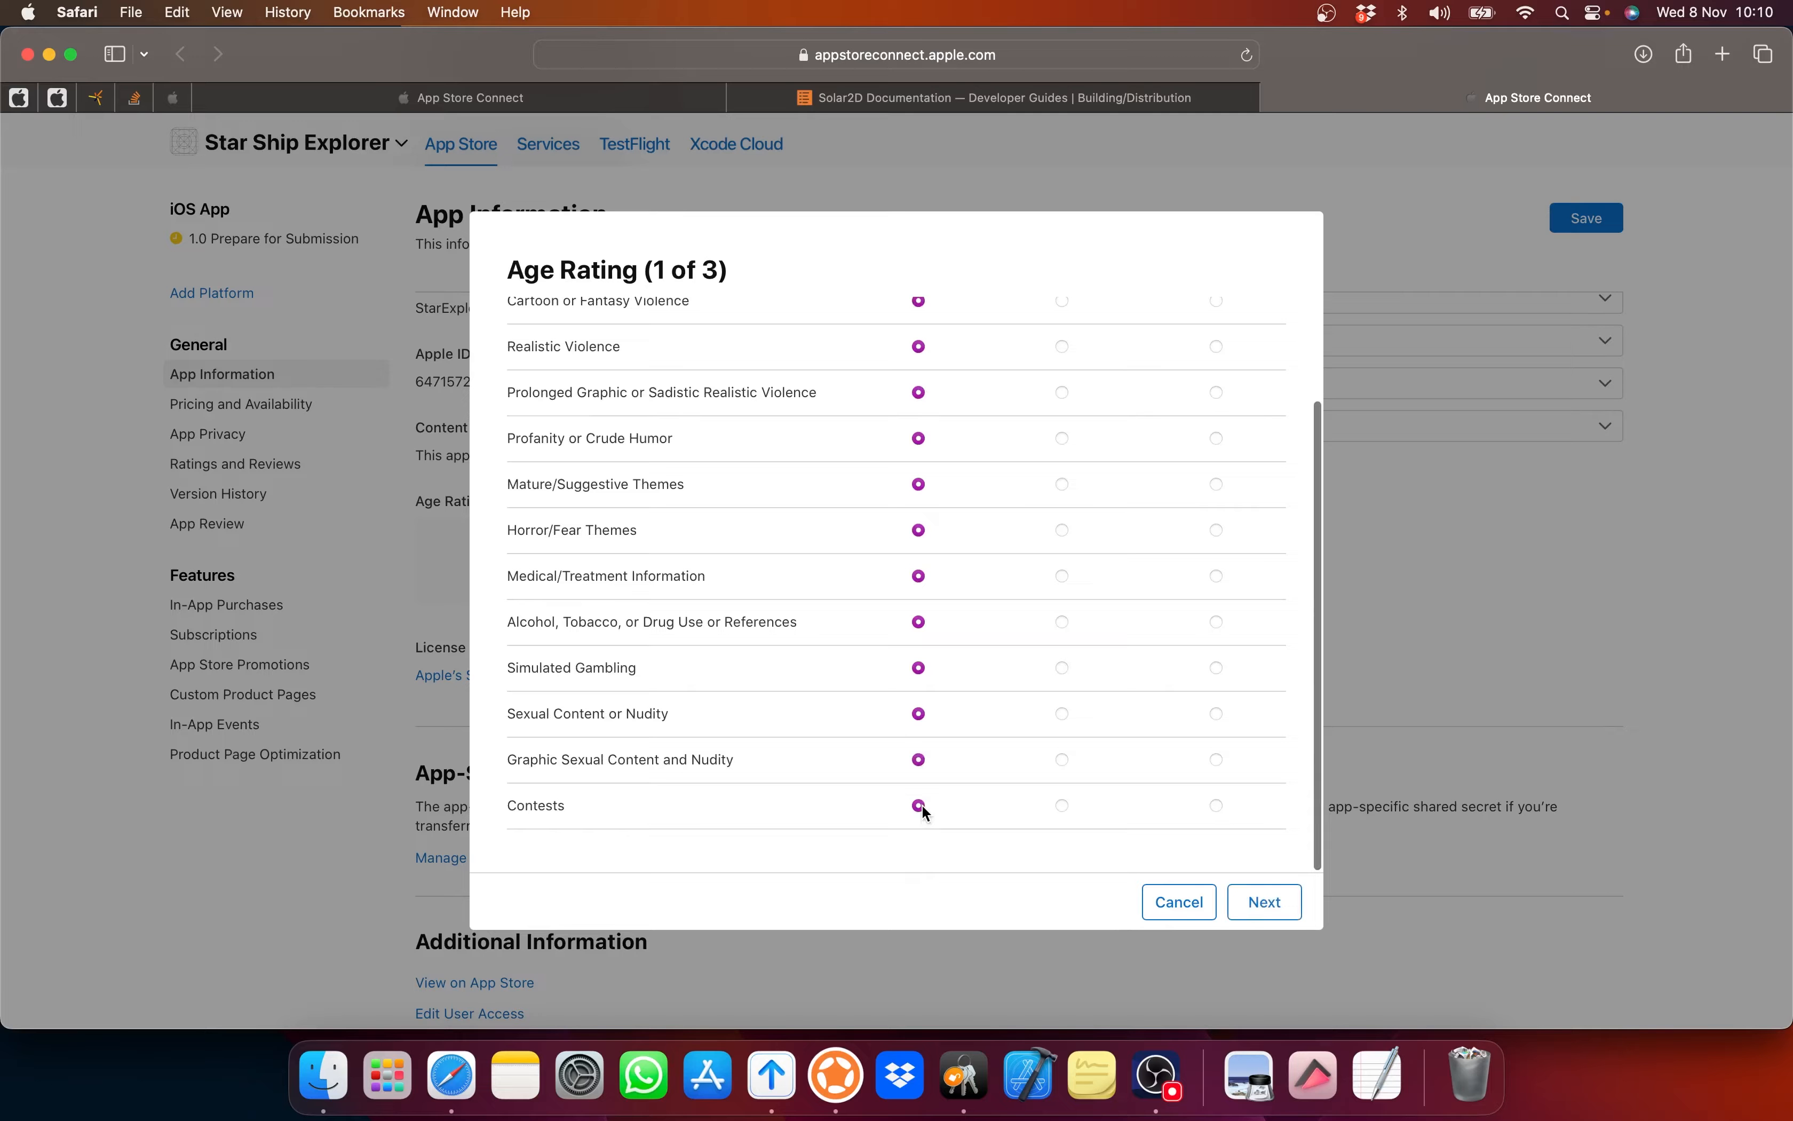
click(1269, 902)
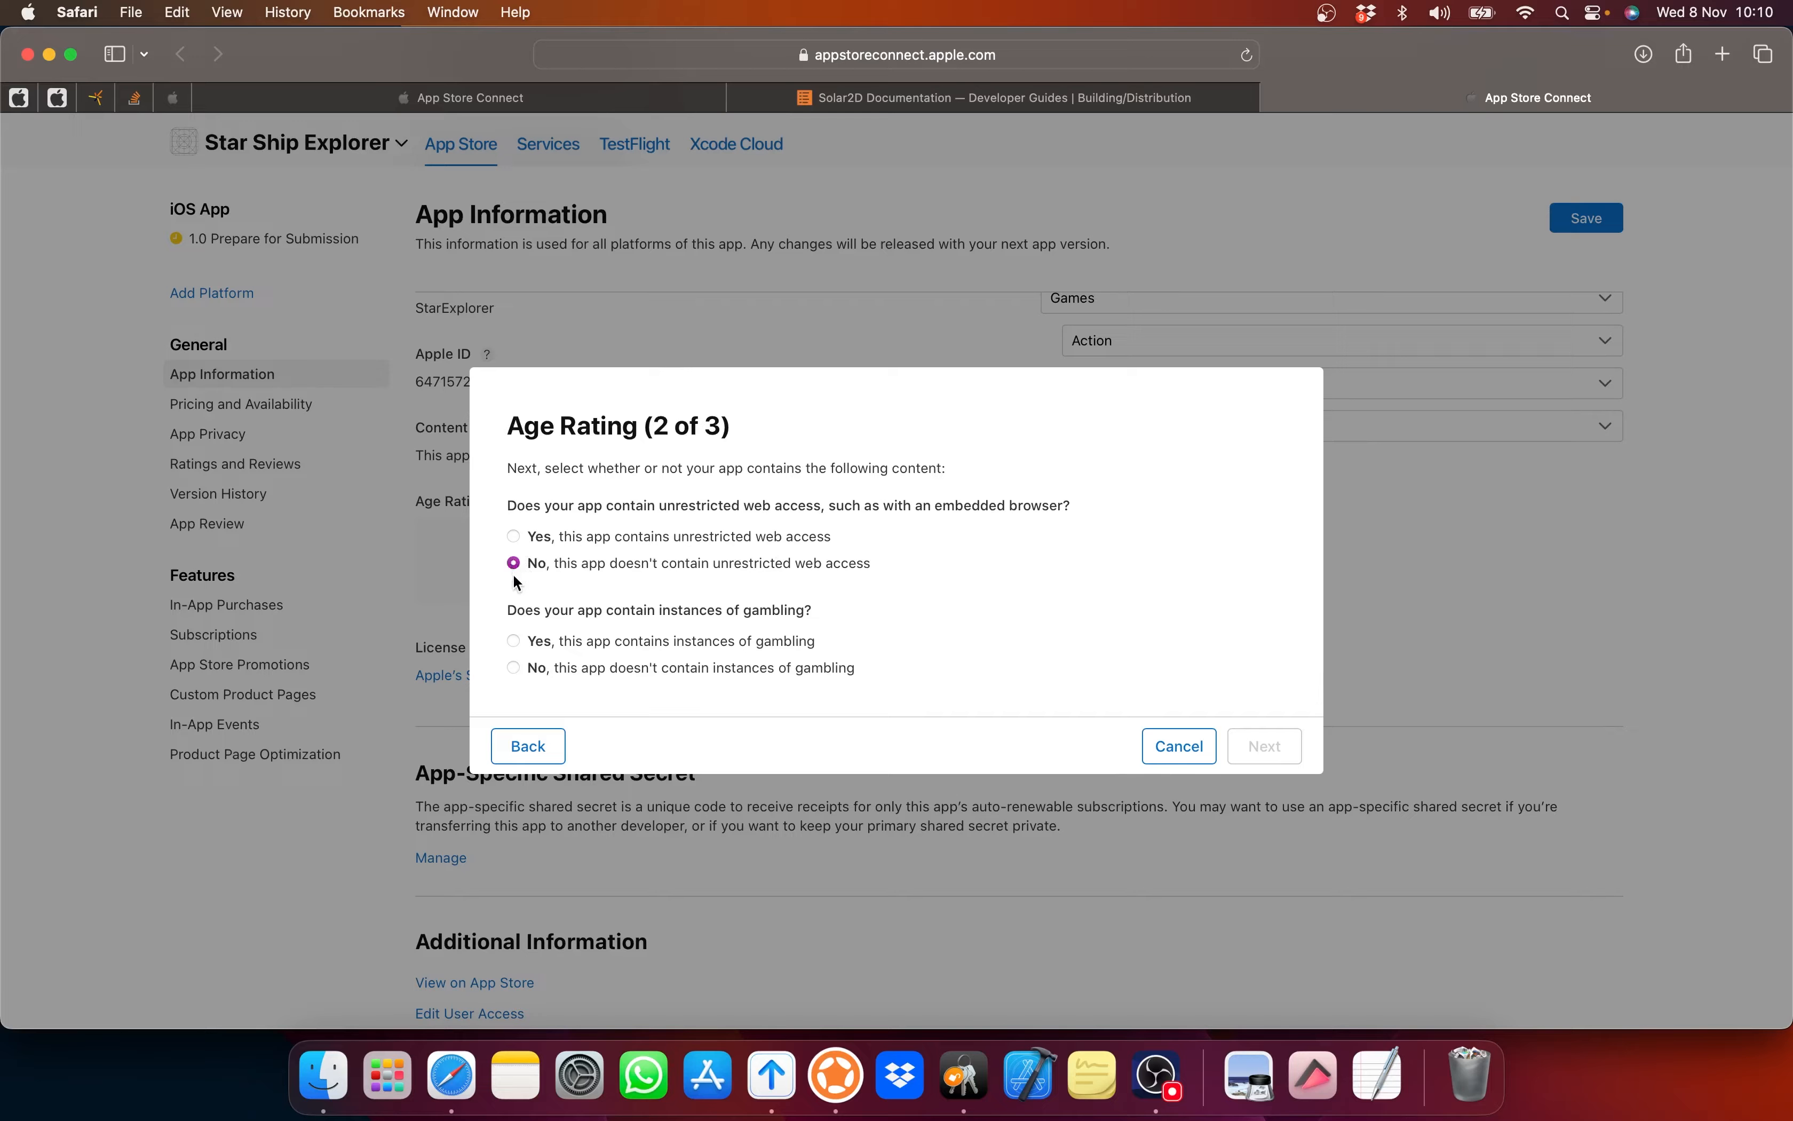
Step: Declare no gambling and restrict the app's rating to Ages 17+
click(515, 669)
click(1265, 745)
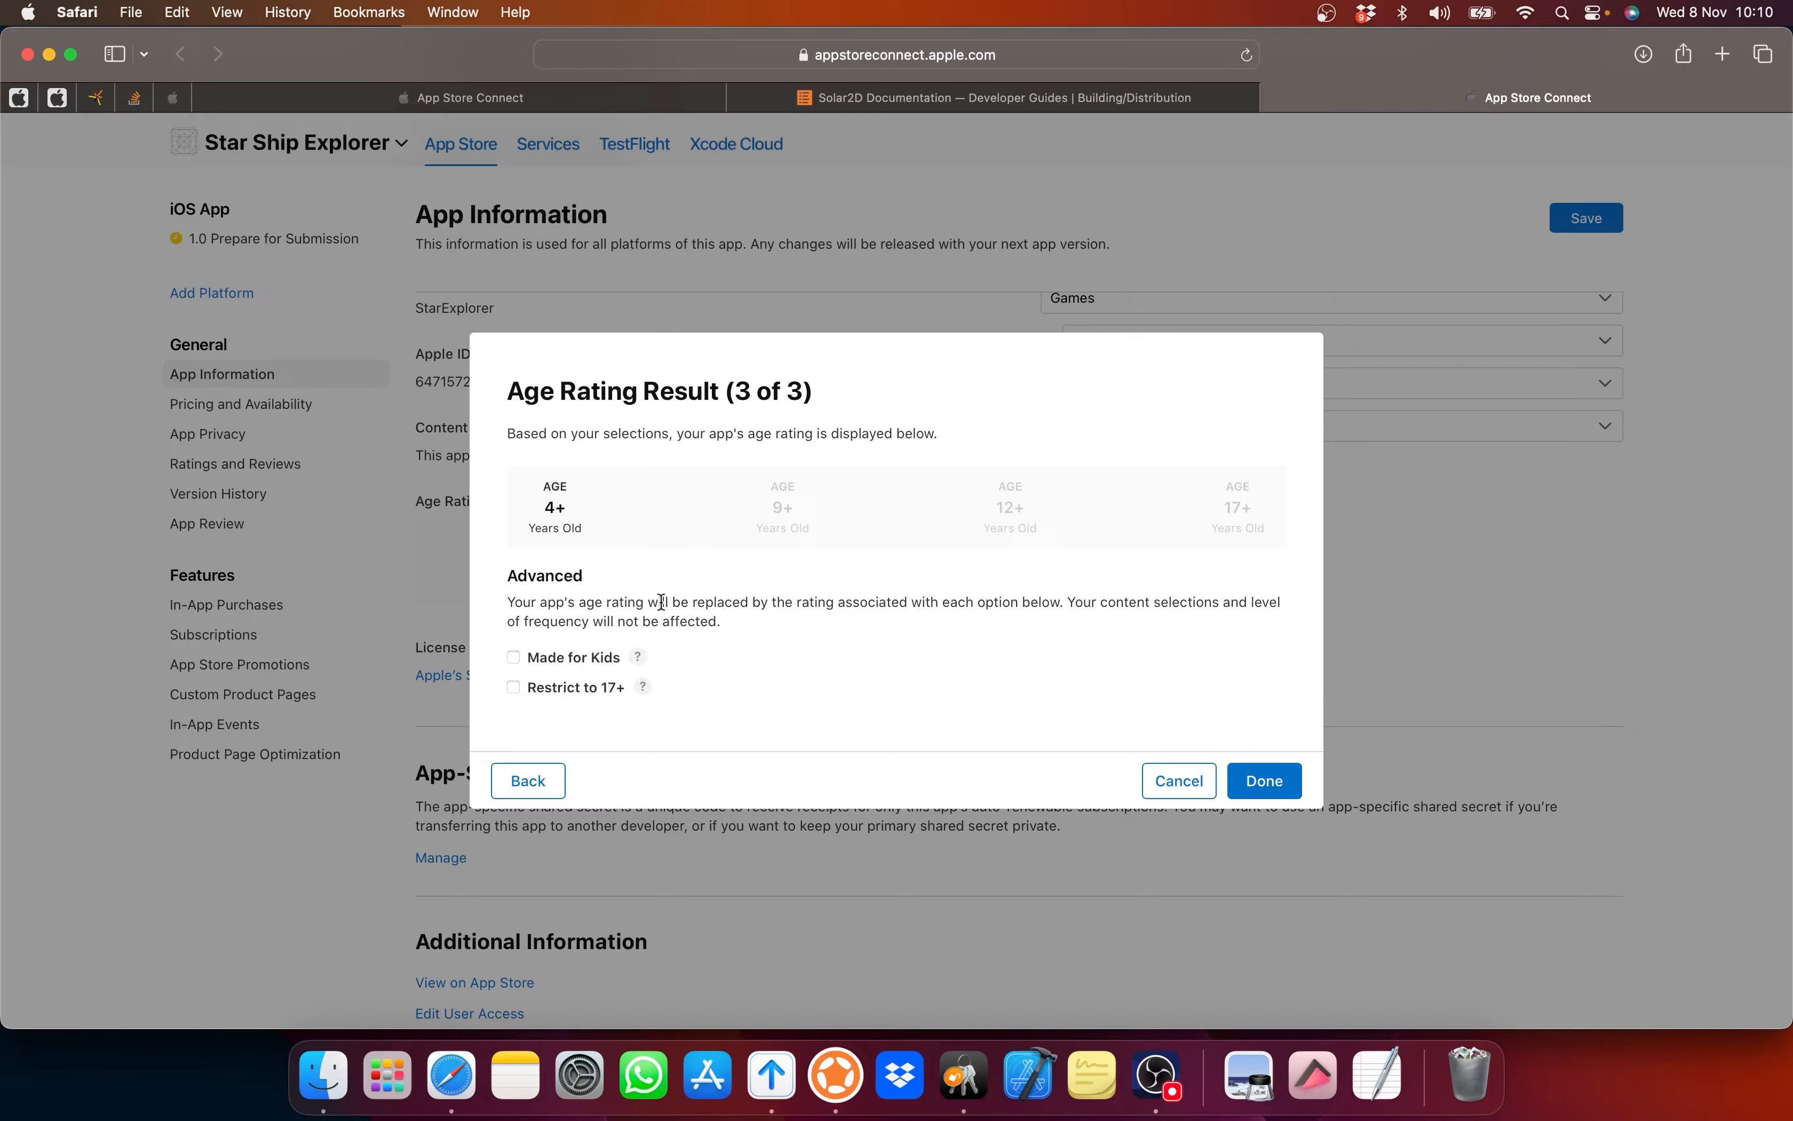
click(514, 688)
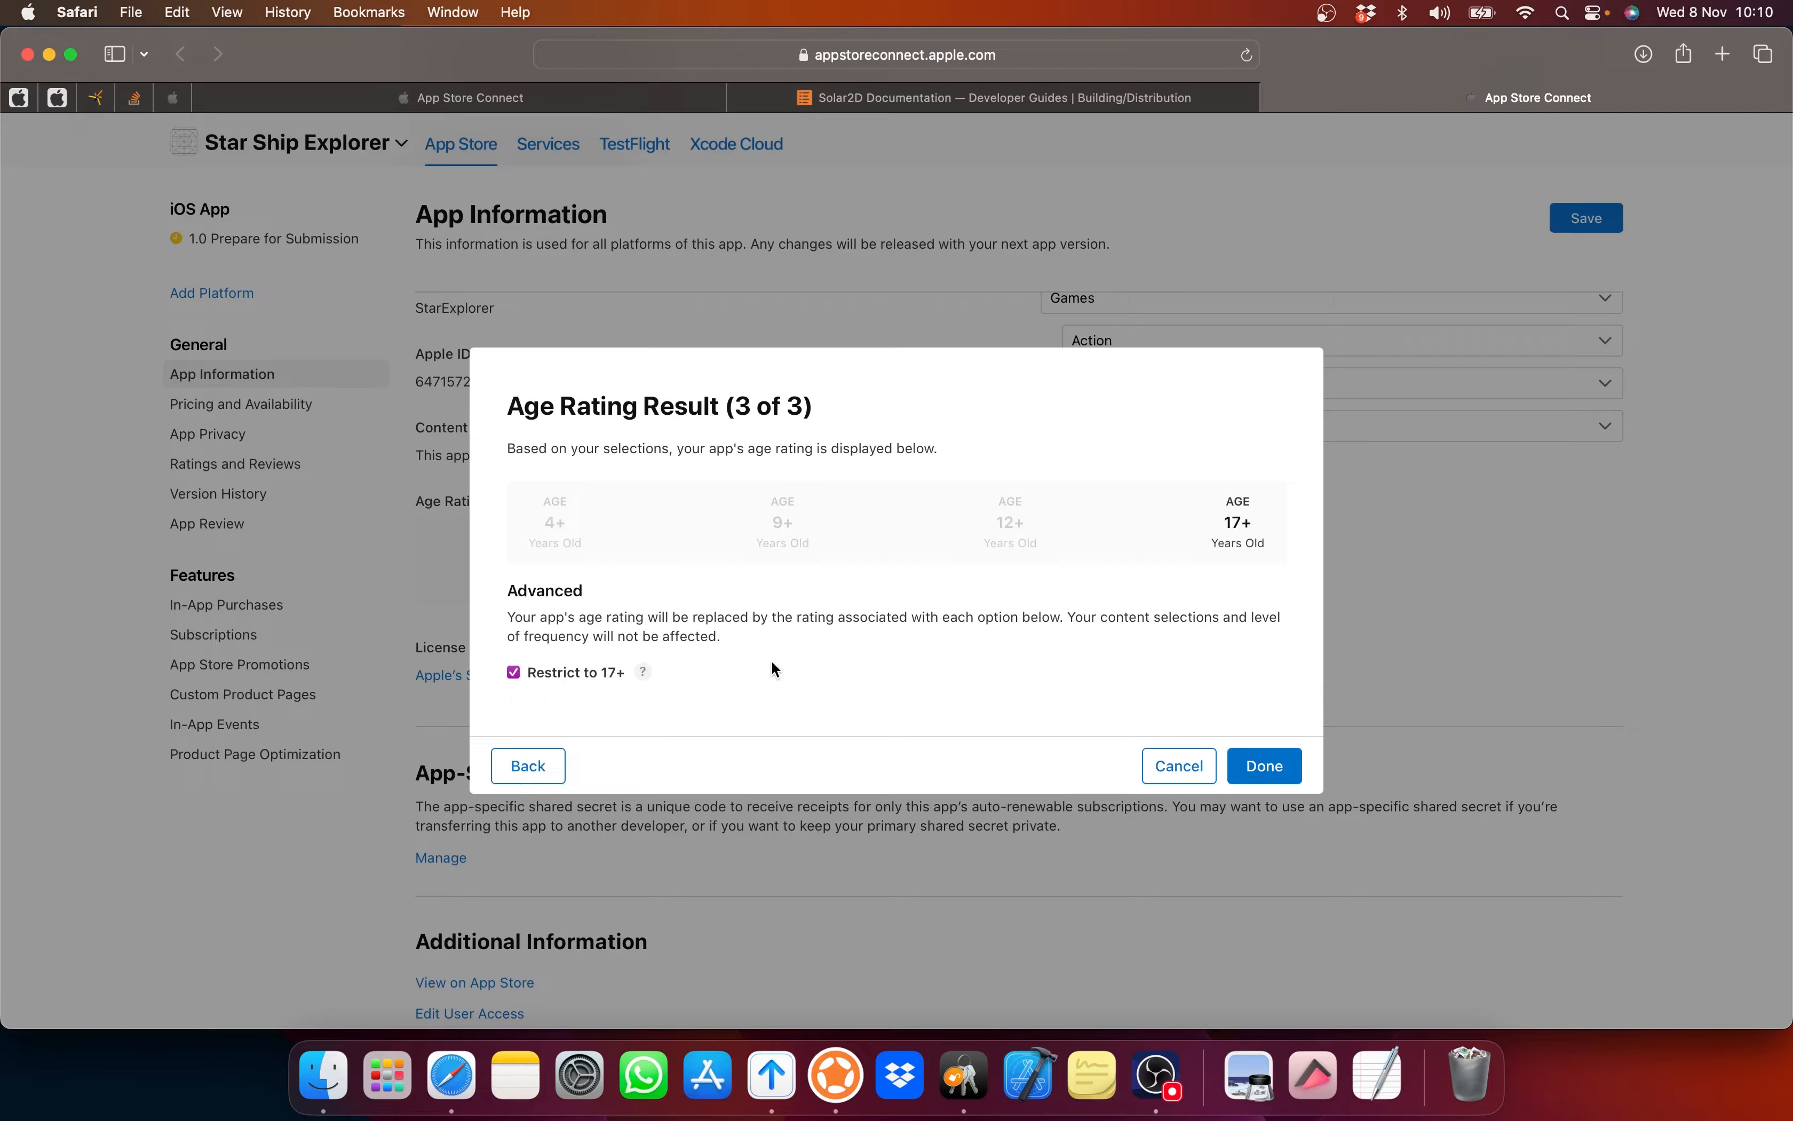
click(1276, 771)
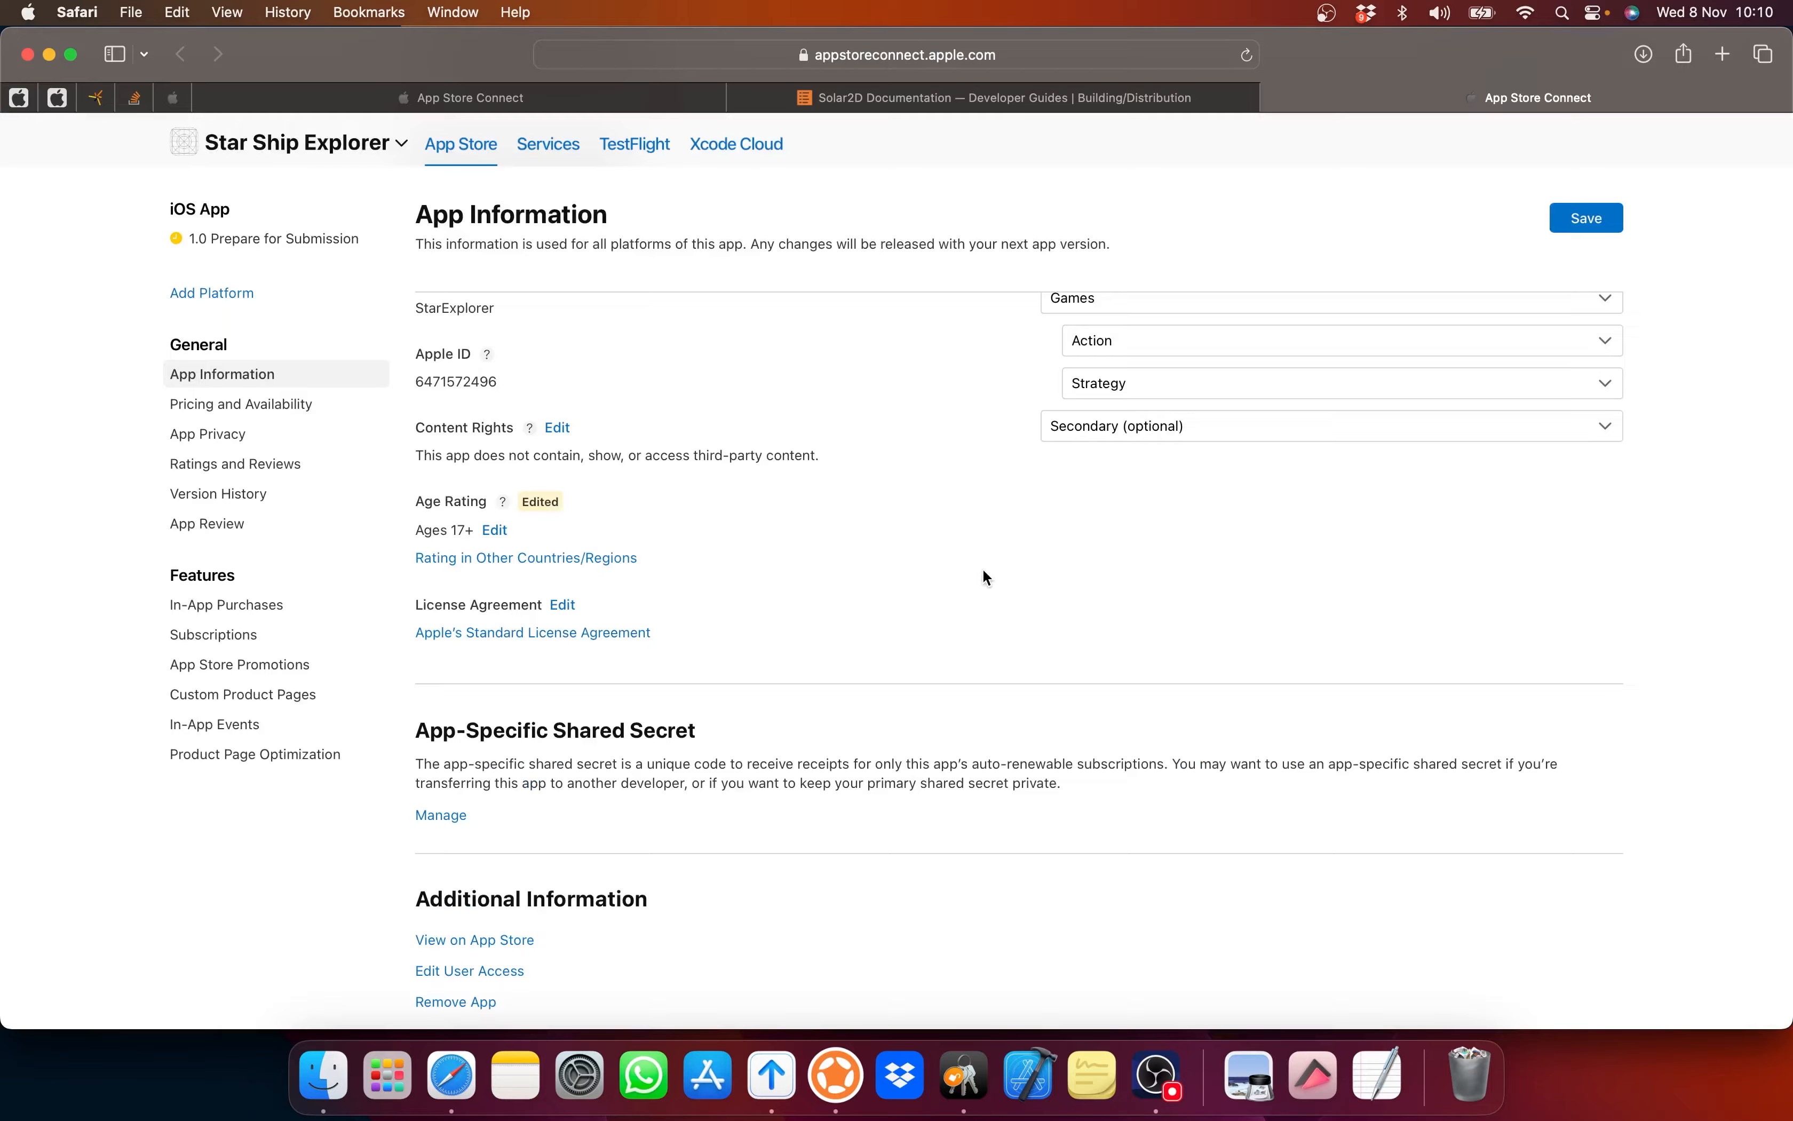
Step: Save the pending App Information edits so the Ages 17+ rating is stored
scroll(986, 577, down, 3)
scroll(986, 577, up, 5)
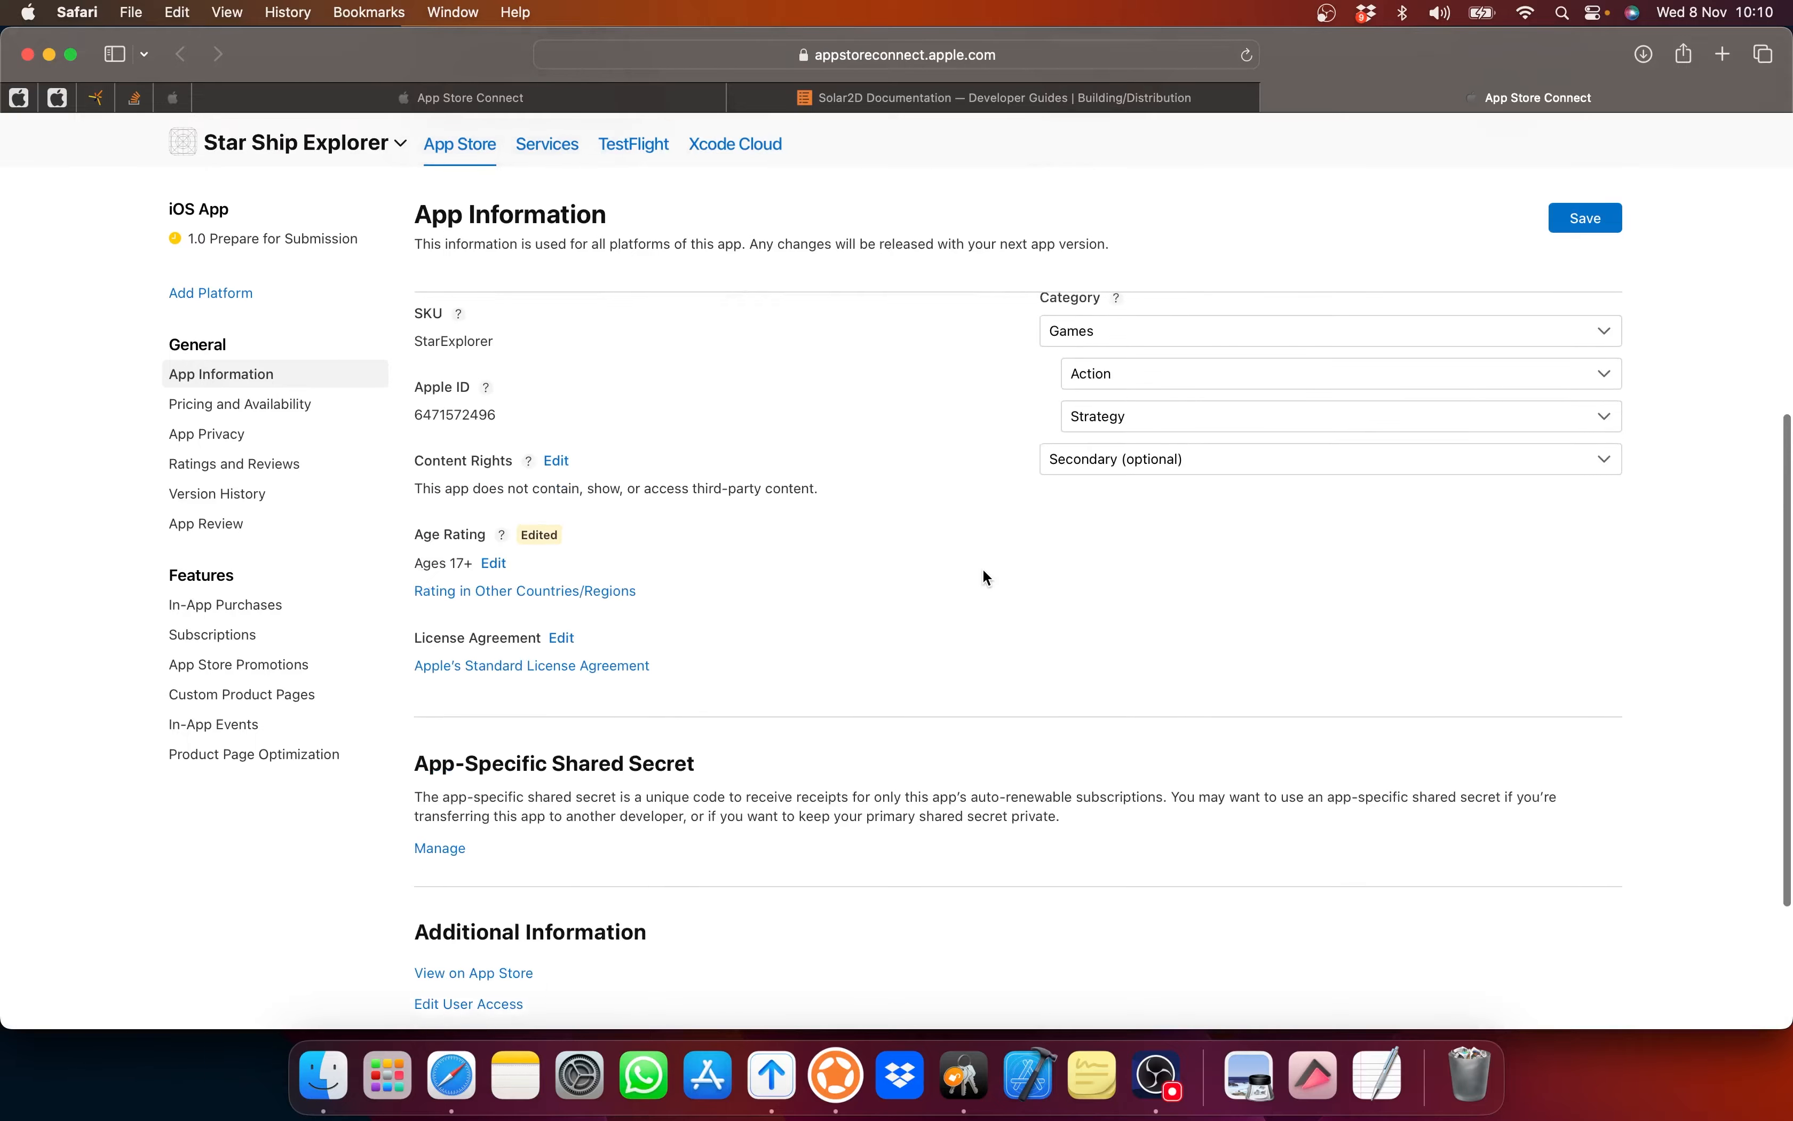
scroll(985, 577, down, 3)
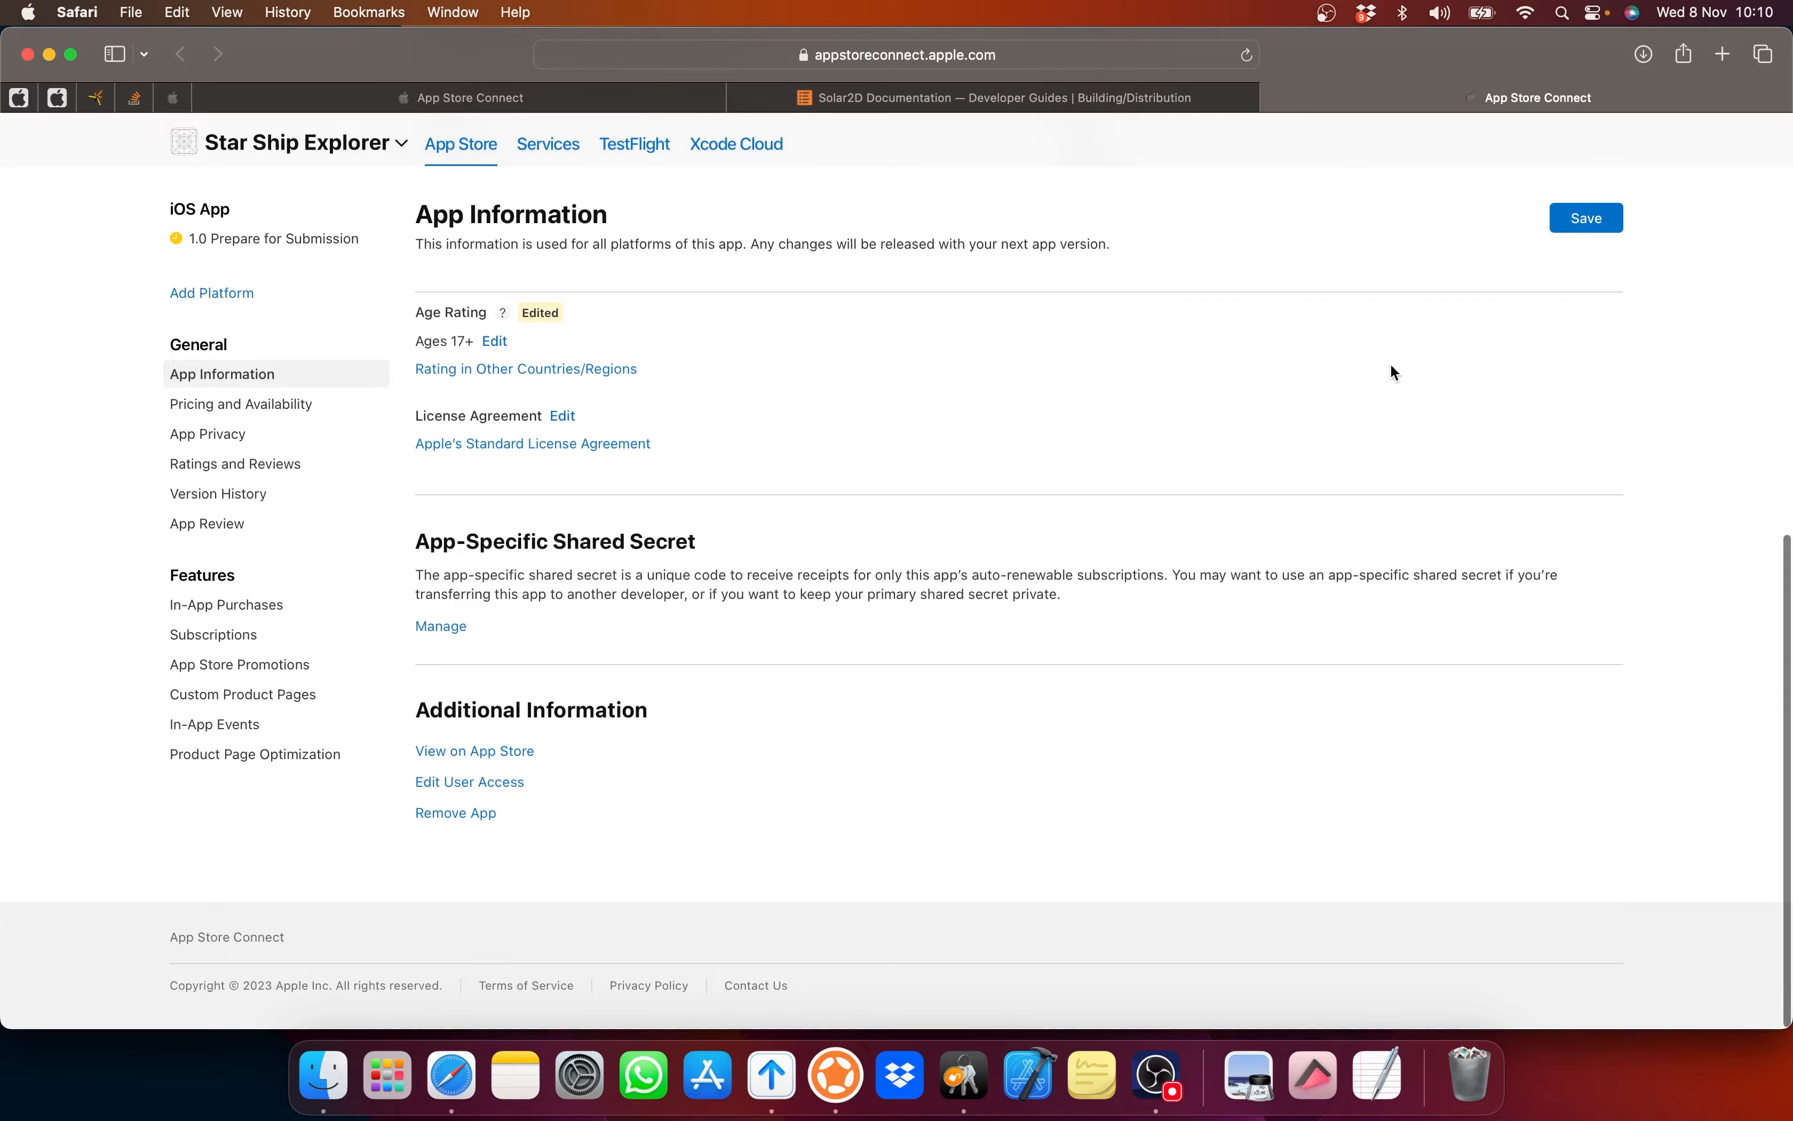
click(1586, 219)
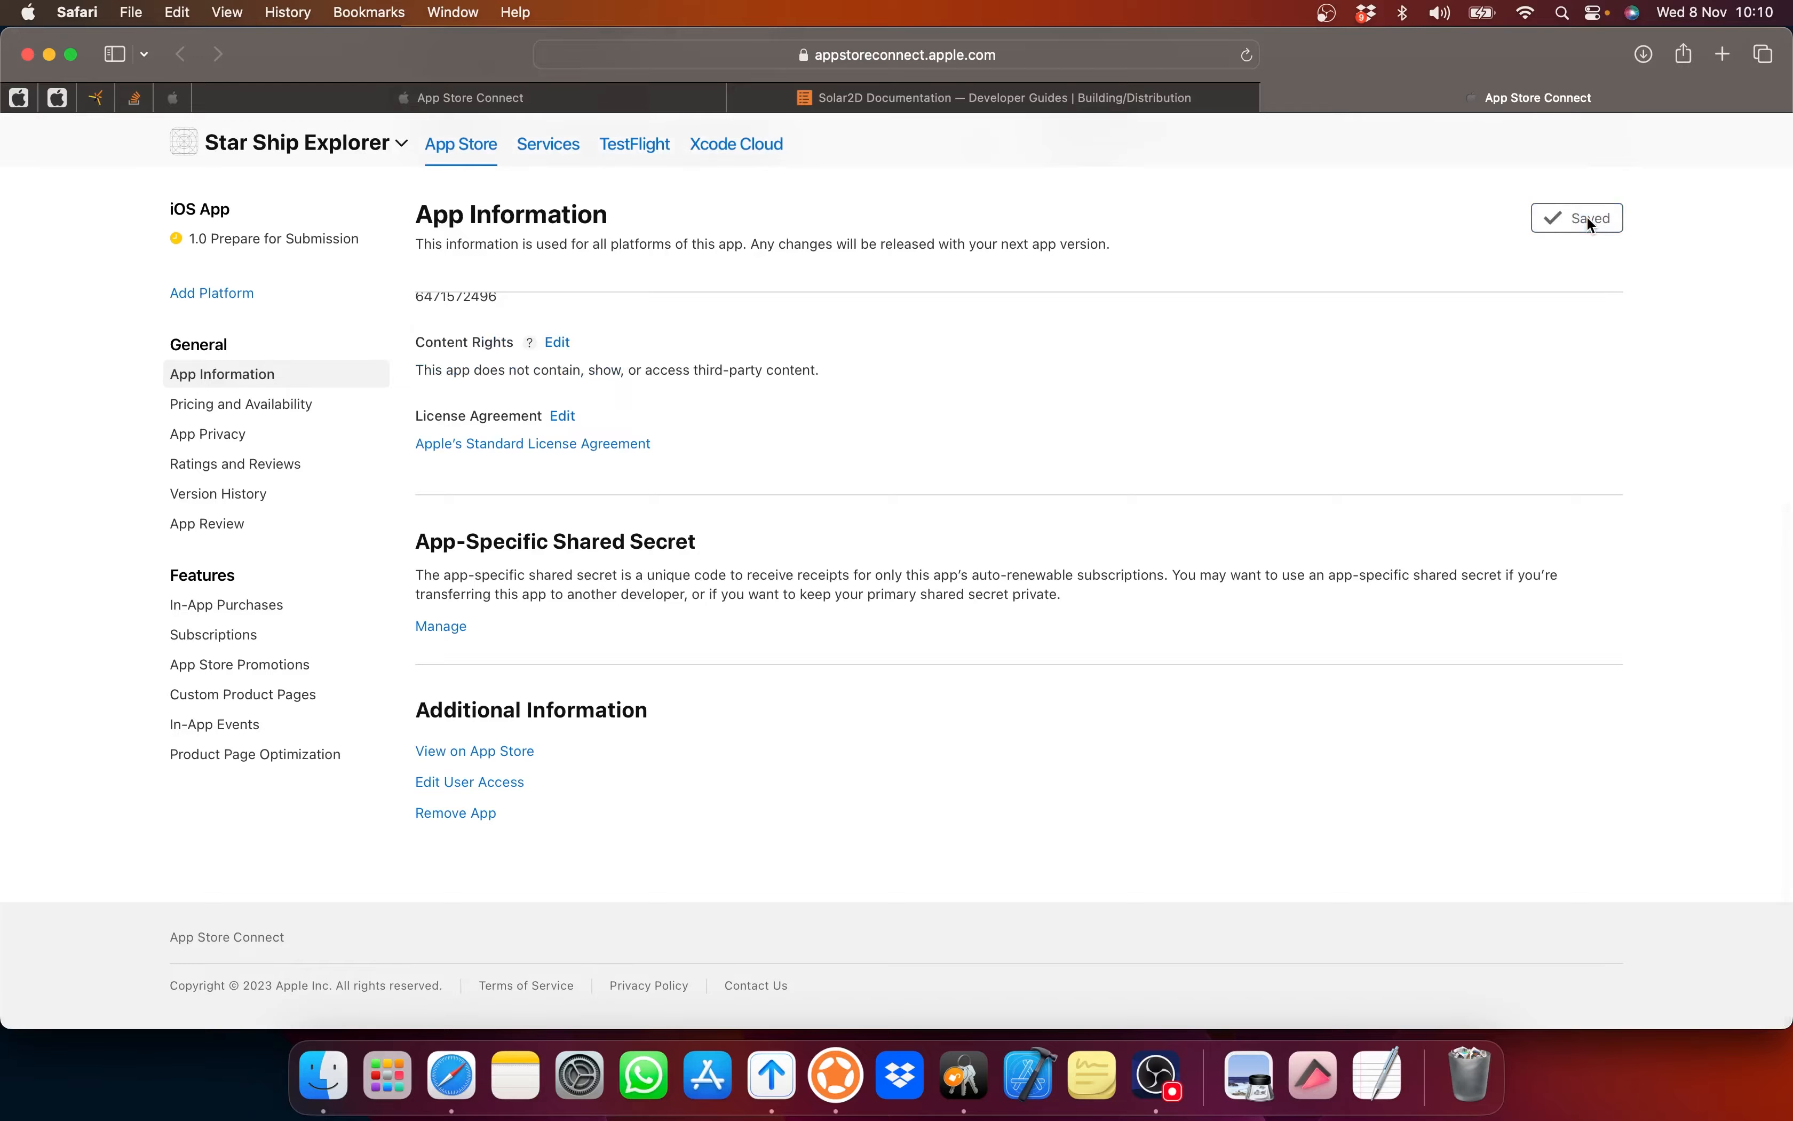
scroll(1090, 421, up, 10)
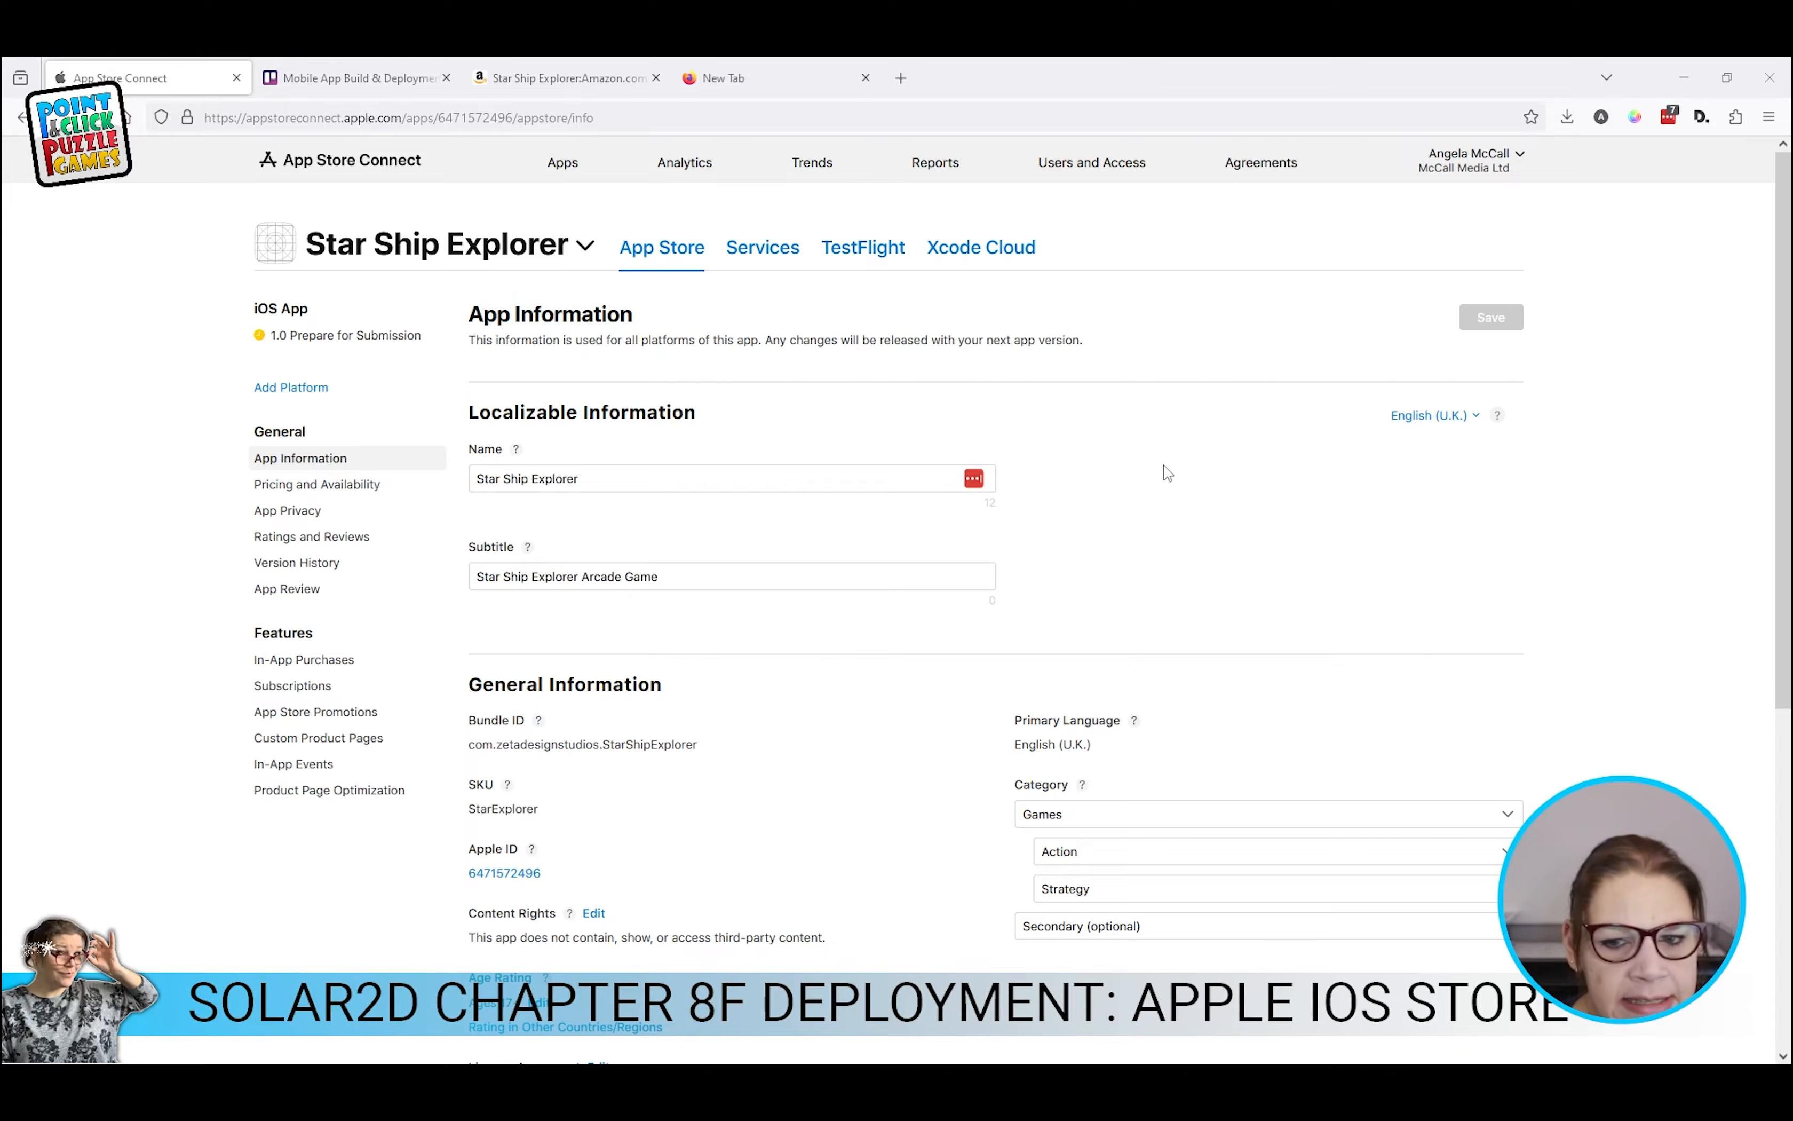
Step: Go to Star Ship Explorer's Pricing and Availability page from the General sidebar section
scroll(1168, 472, down, 3)
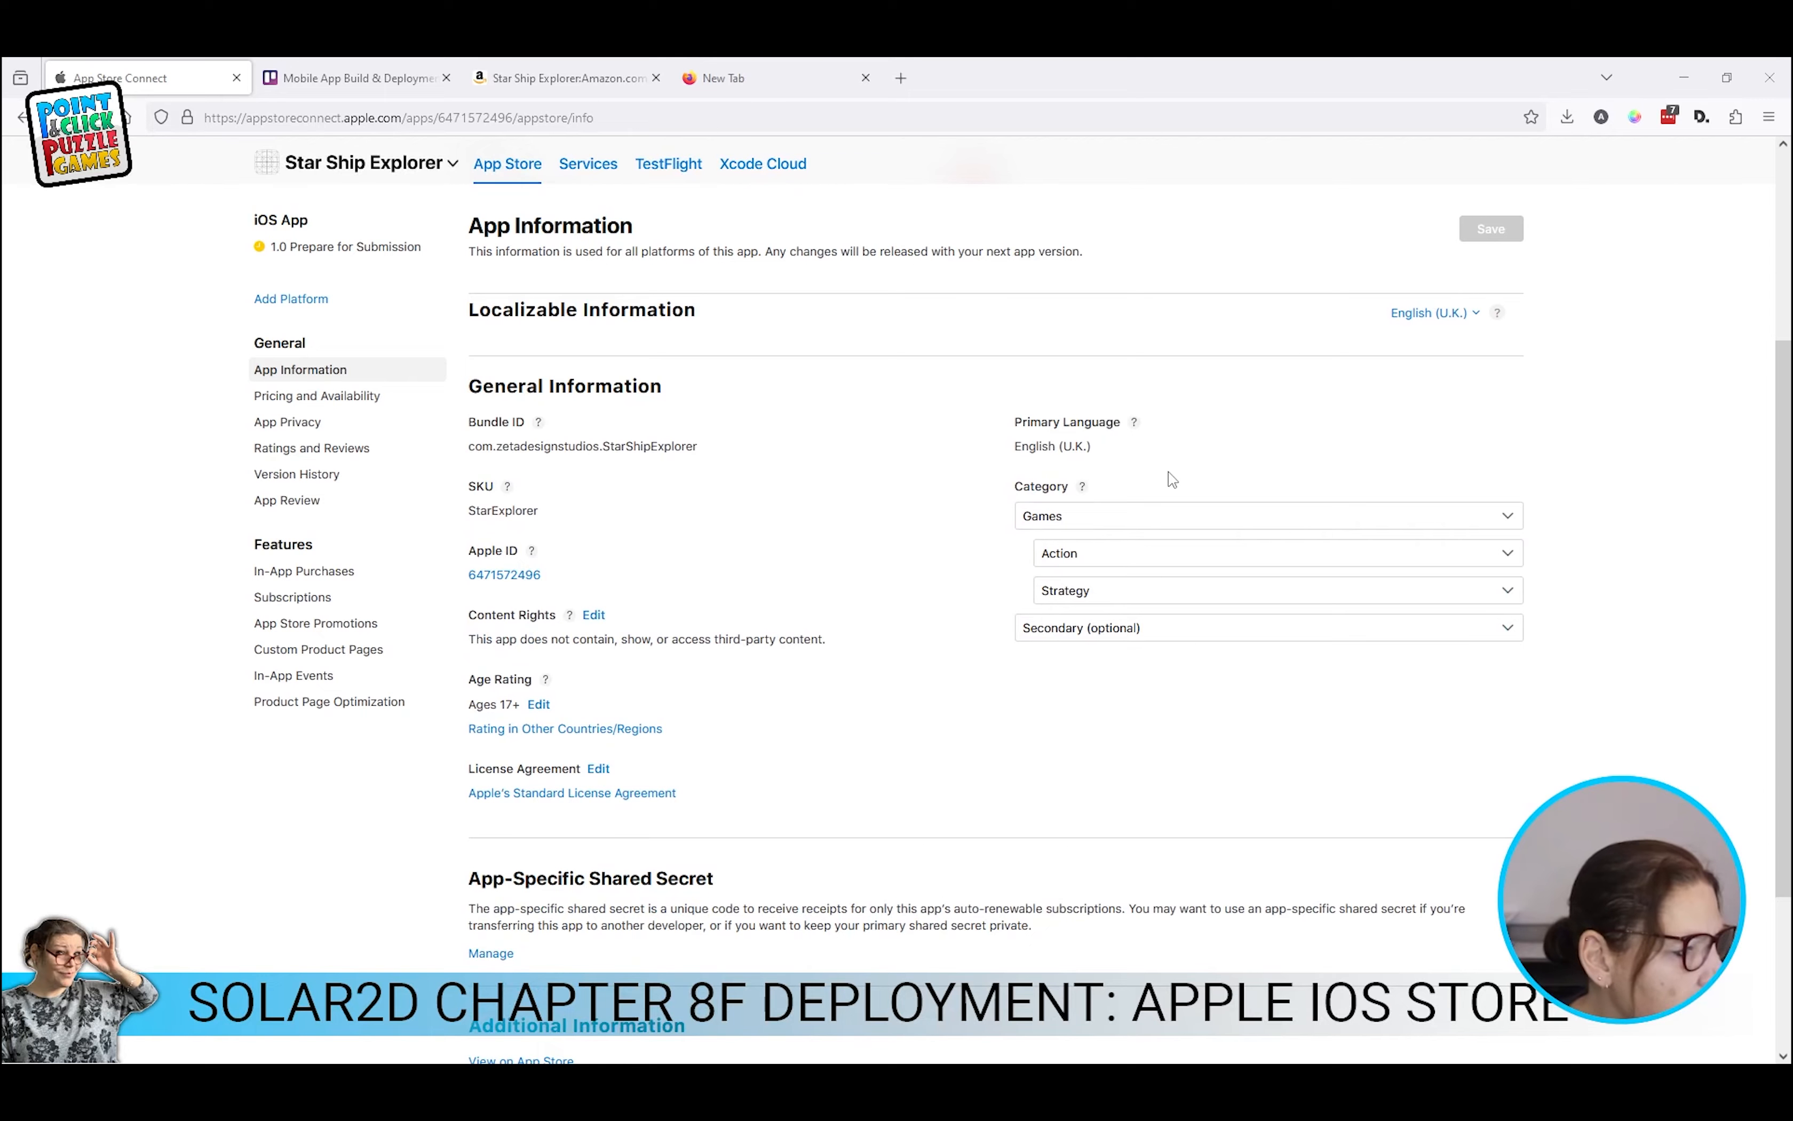
scroll(1171, 482, down, 3)
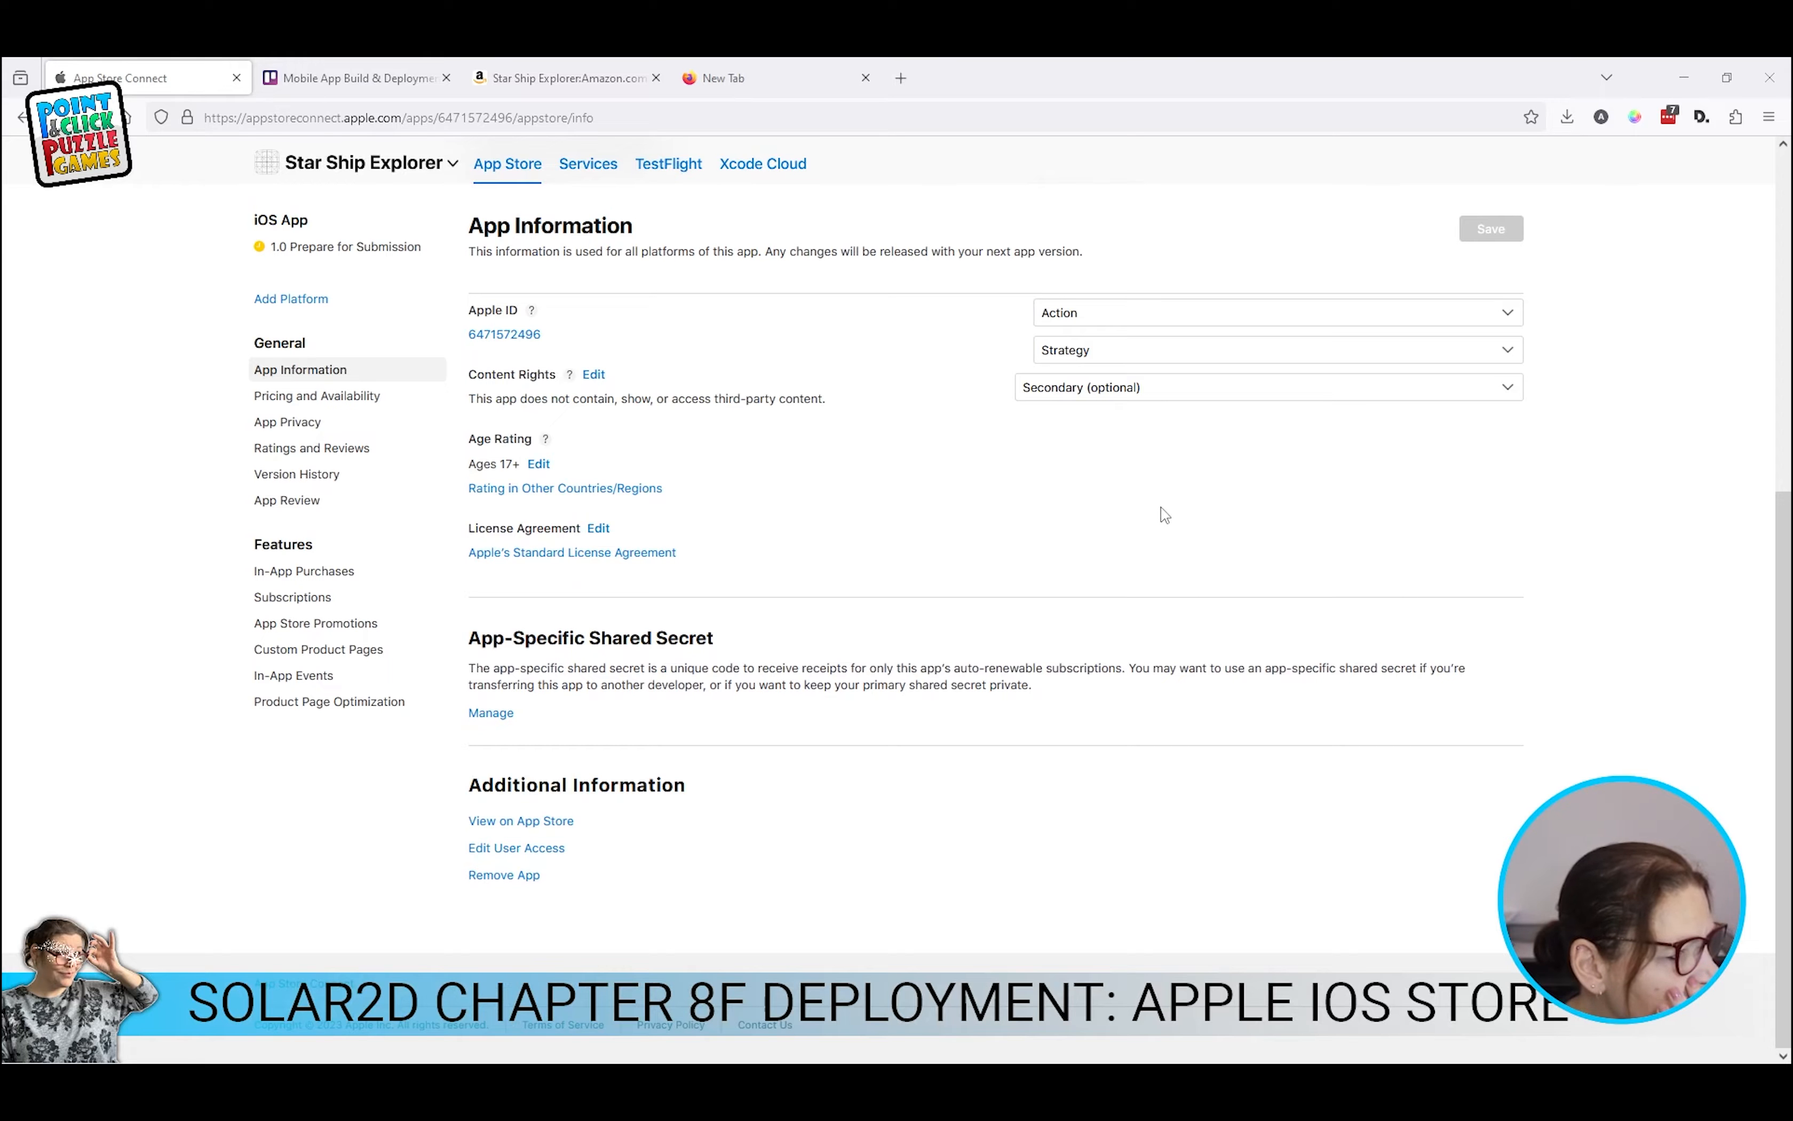
scroll(813, 770, up, 6)
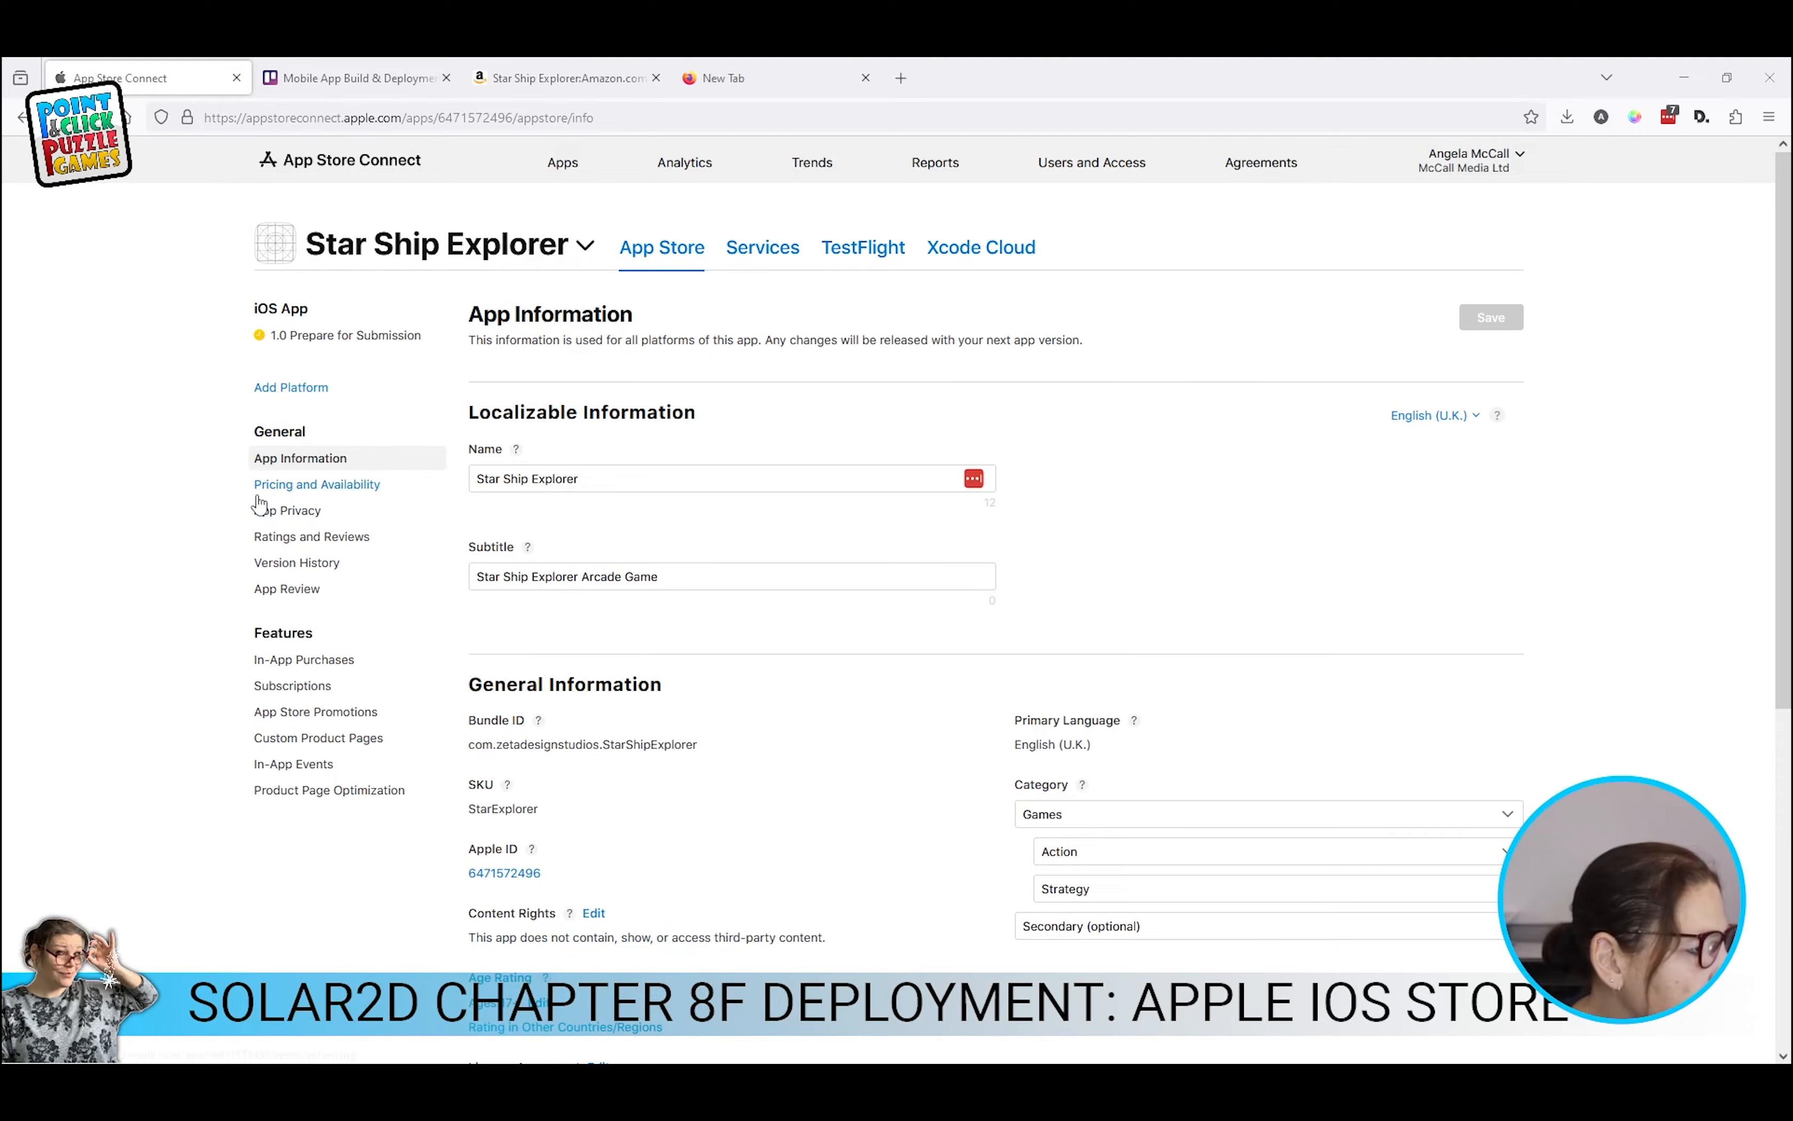
click(275, 485)
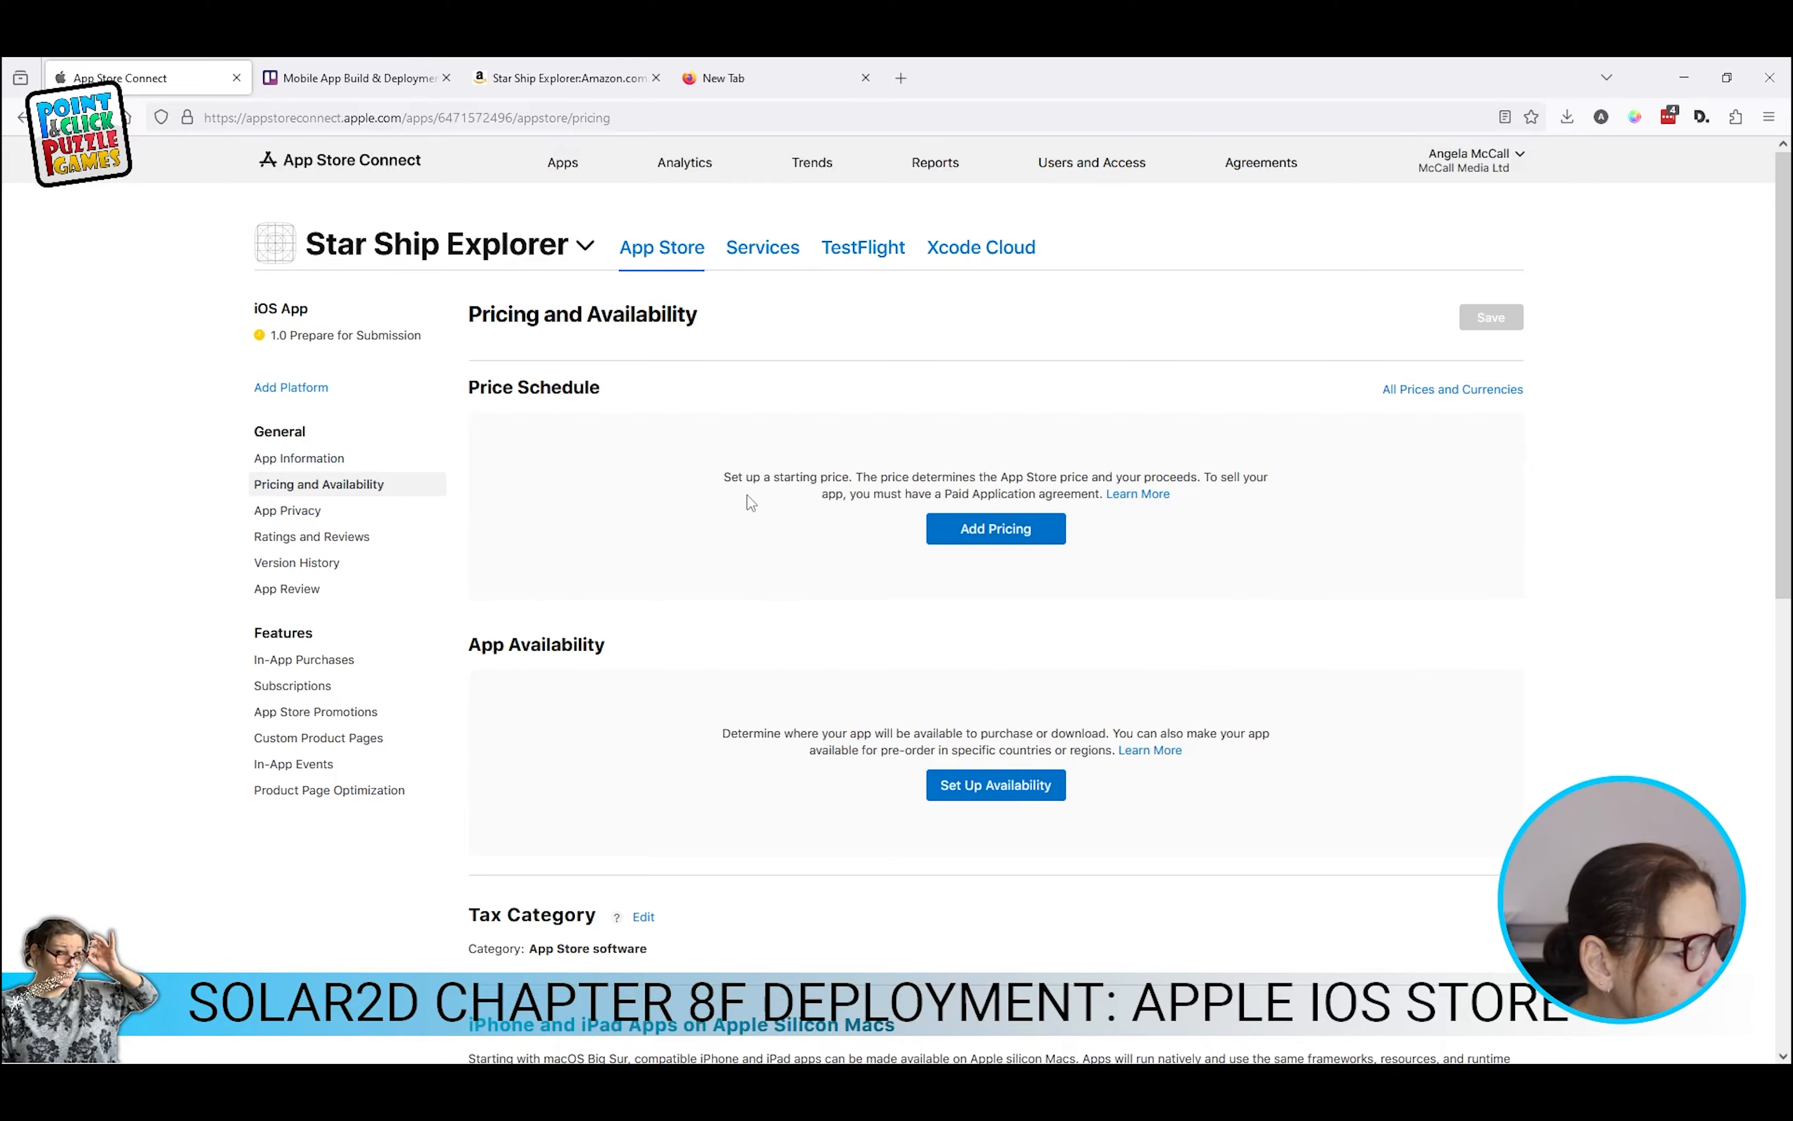
Step: Set United Kingdom (GBP) as the base country with a free £0.00 price
click(1006, 528)
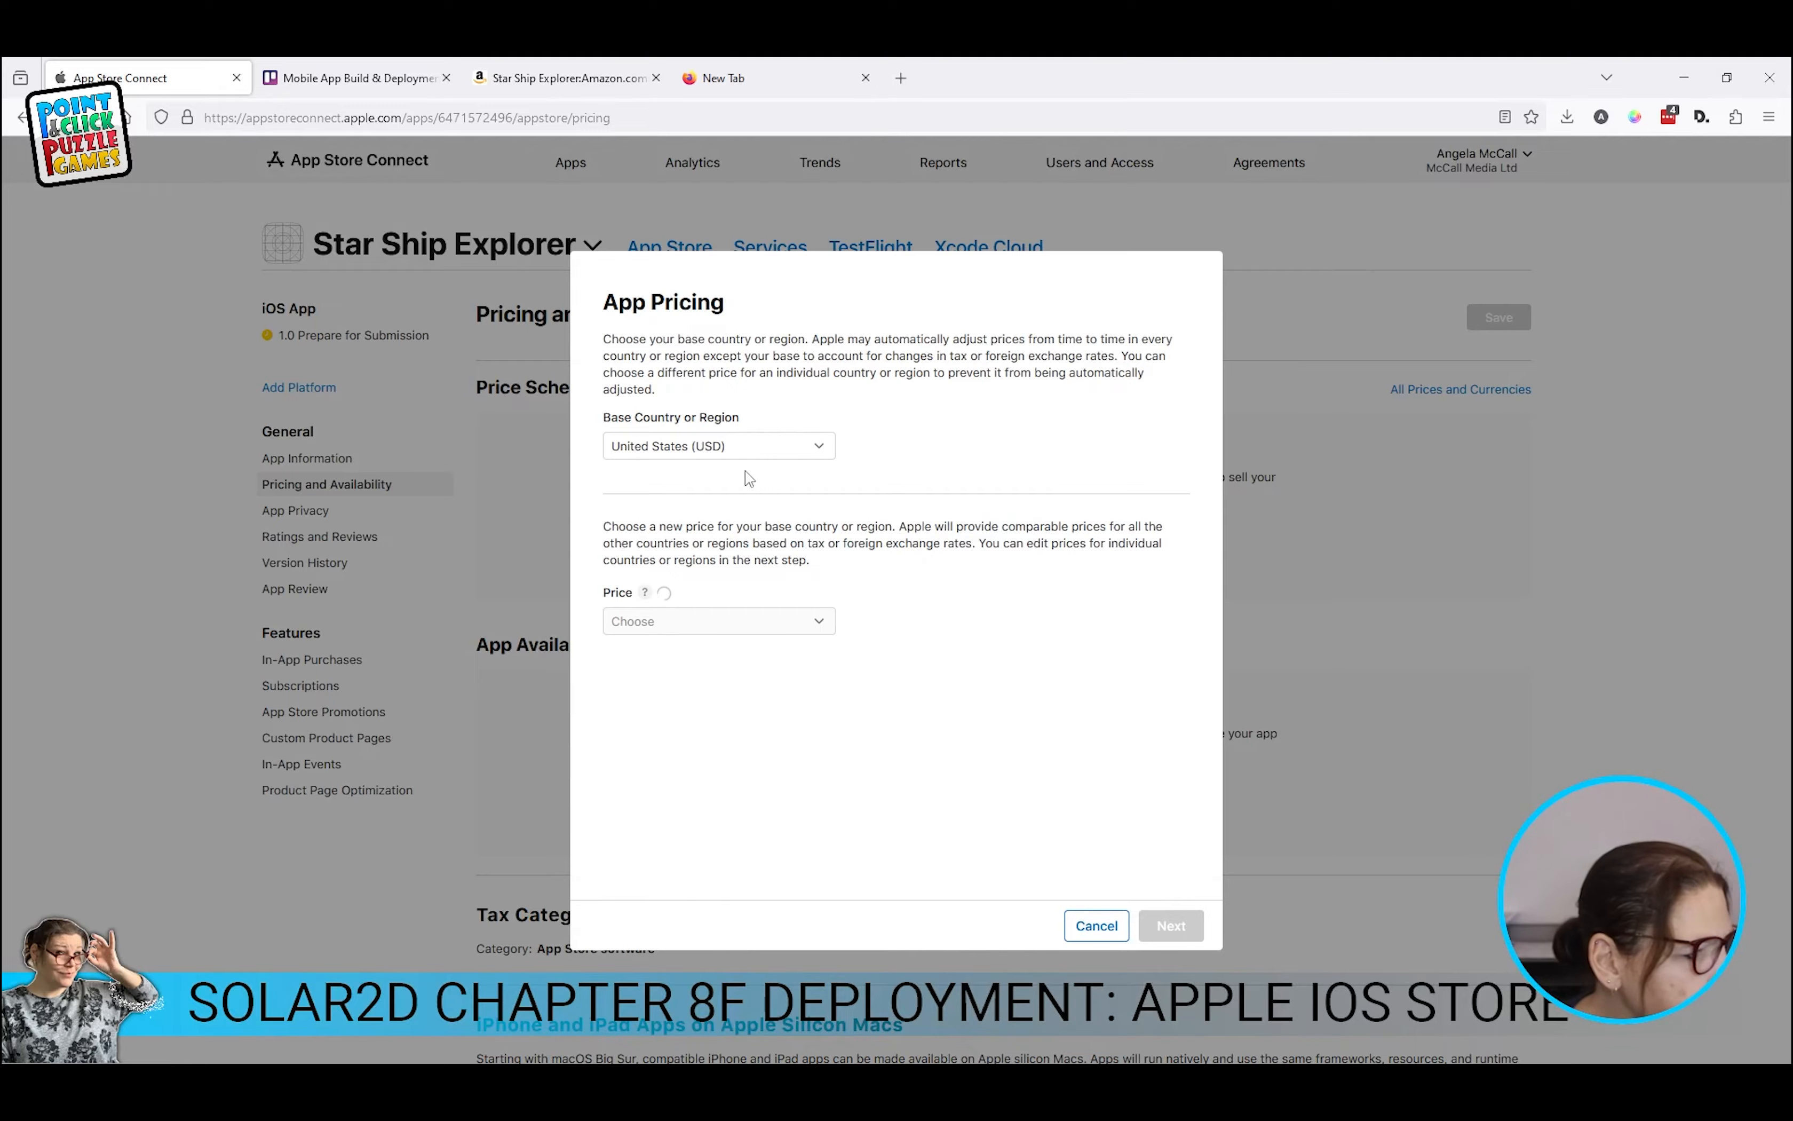
click(696, 448)
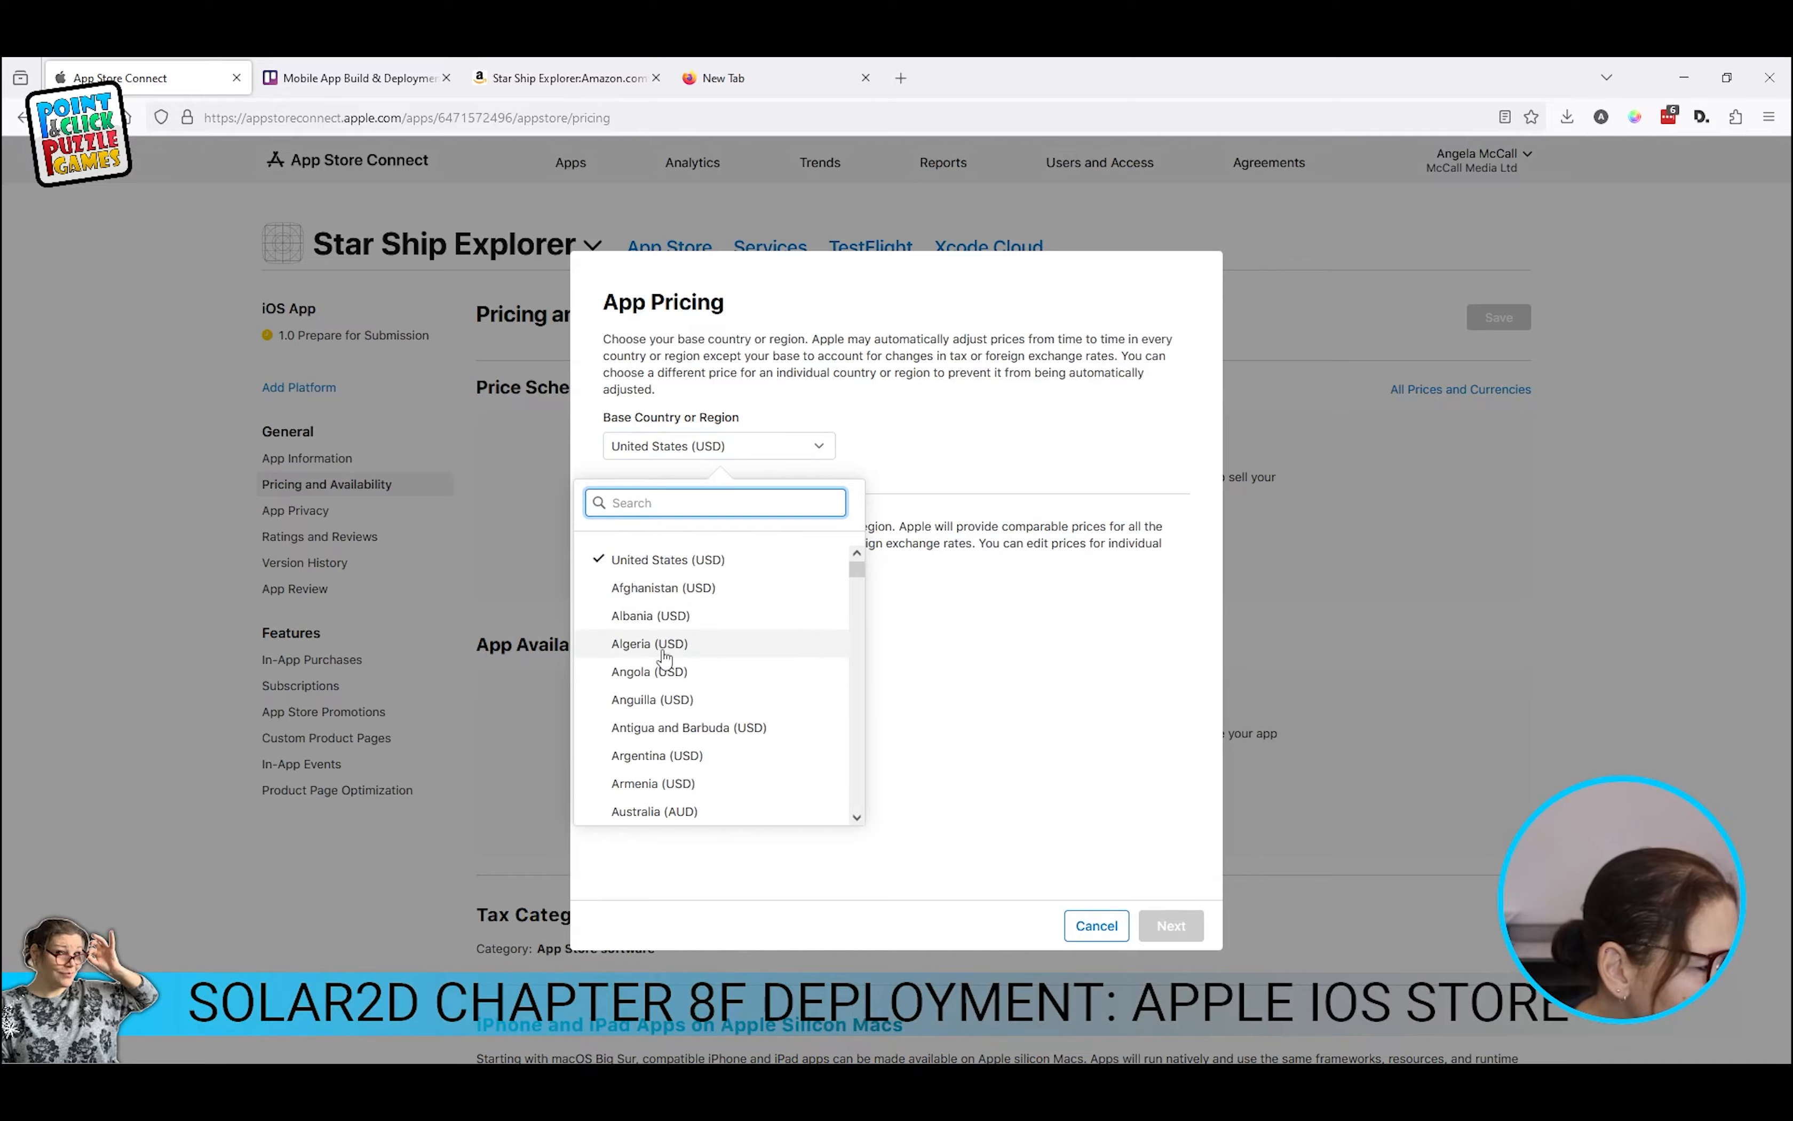
scroll(664, 656, down, 15)
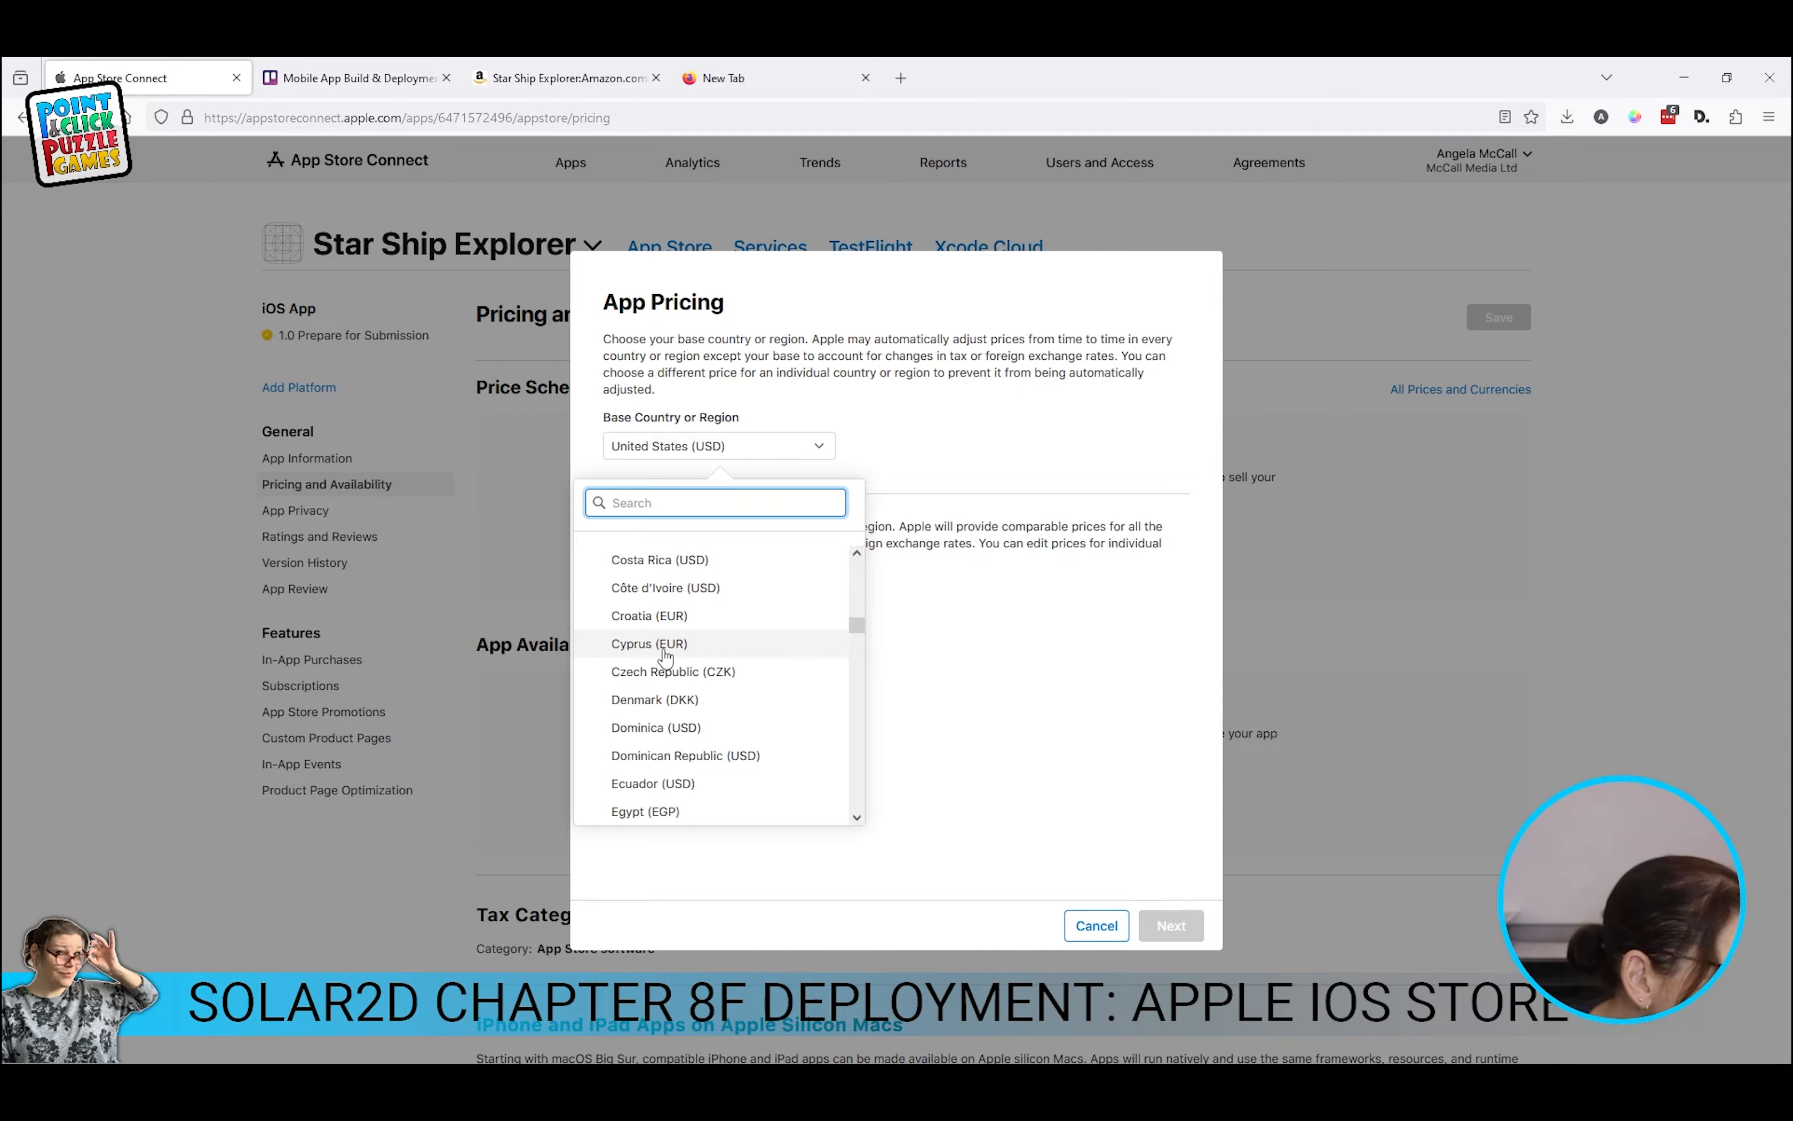
scroll(665, 656, down, 5)
scroll(665, 656, up, 3)
scroll(664, 656, down, 3)
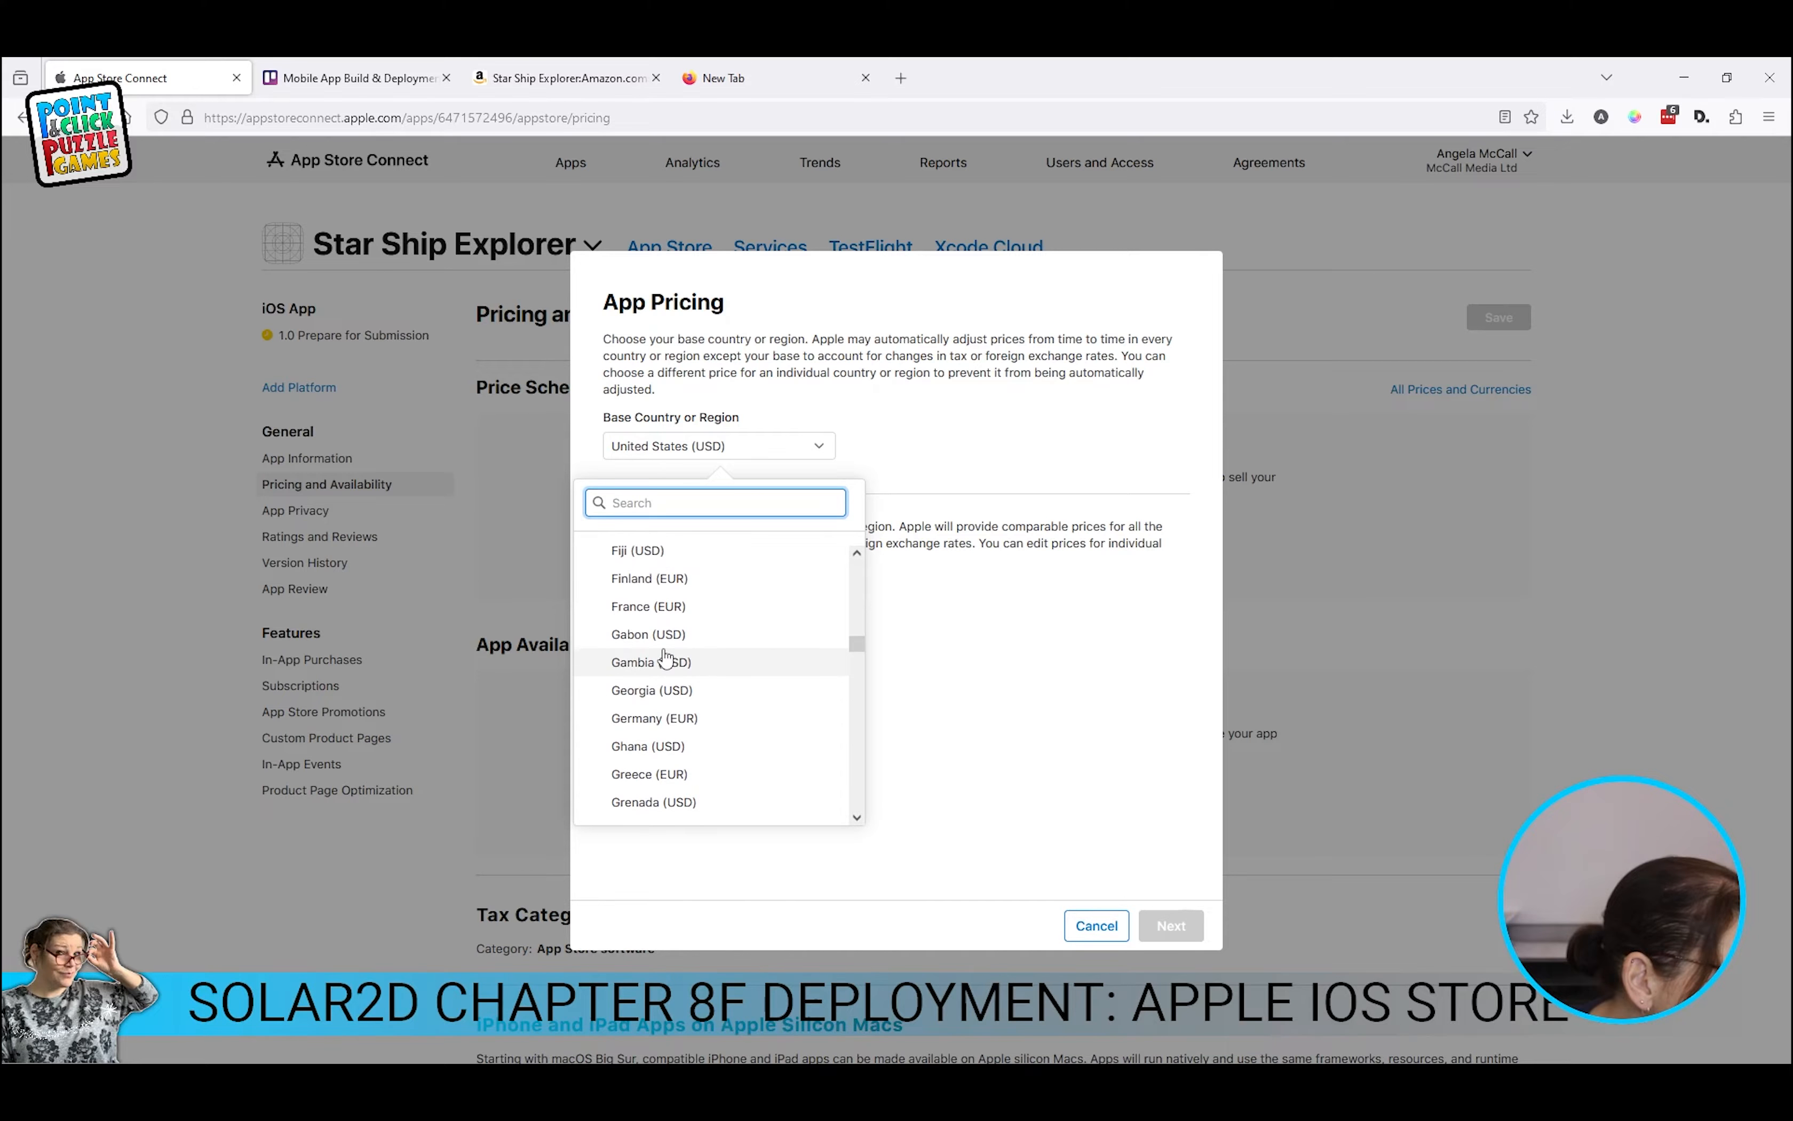
scroll(678, 738, down, 3)
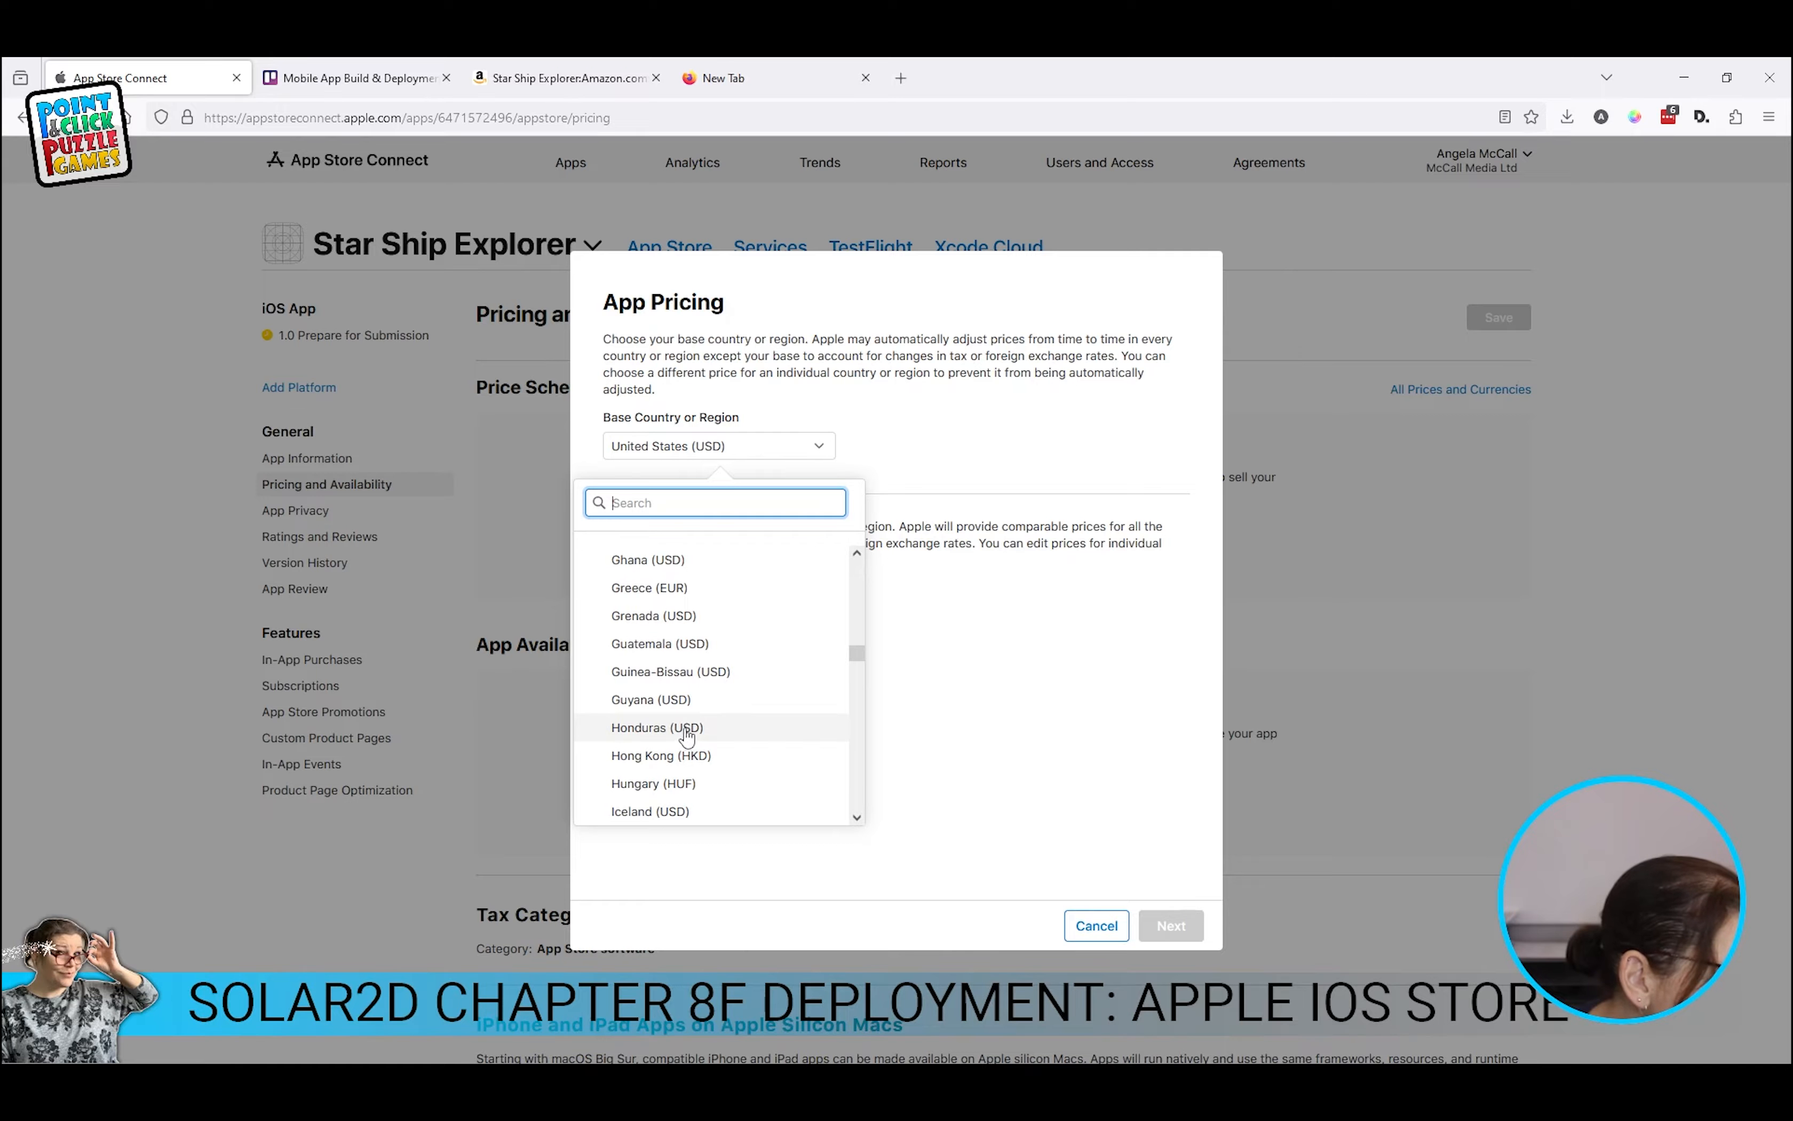
scroll(704, 730, down, 9)
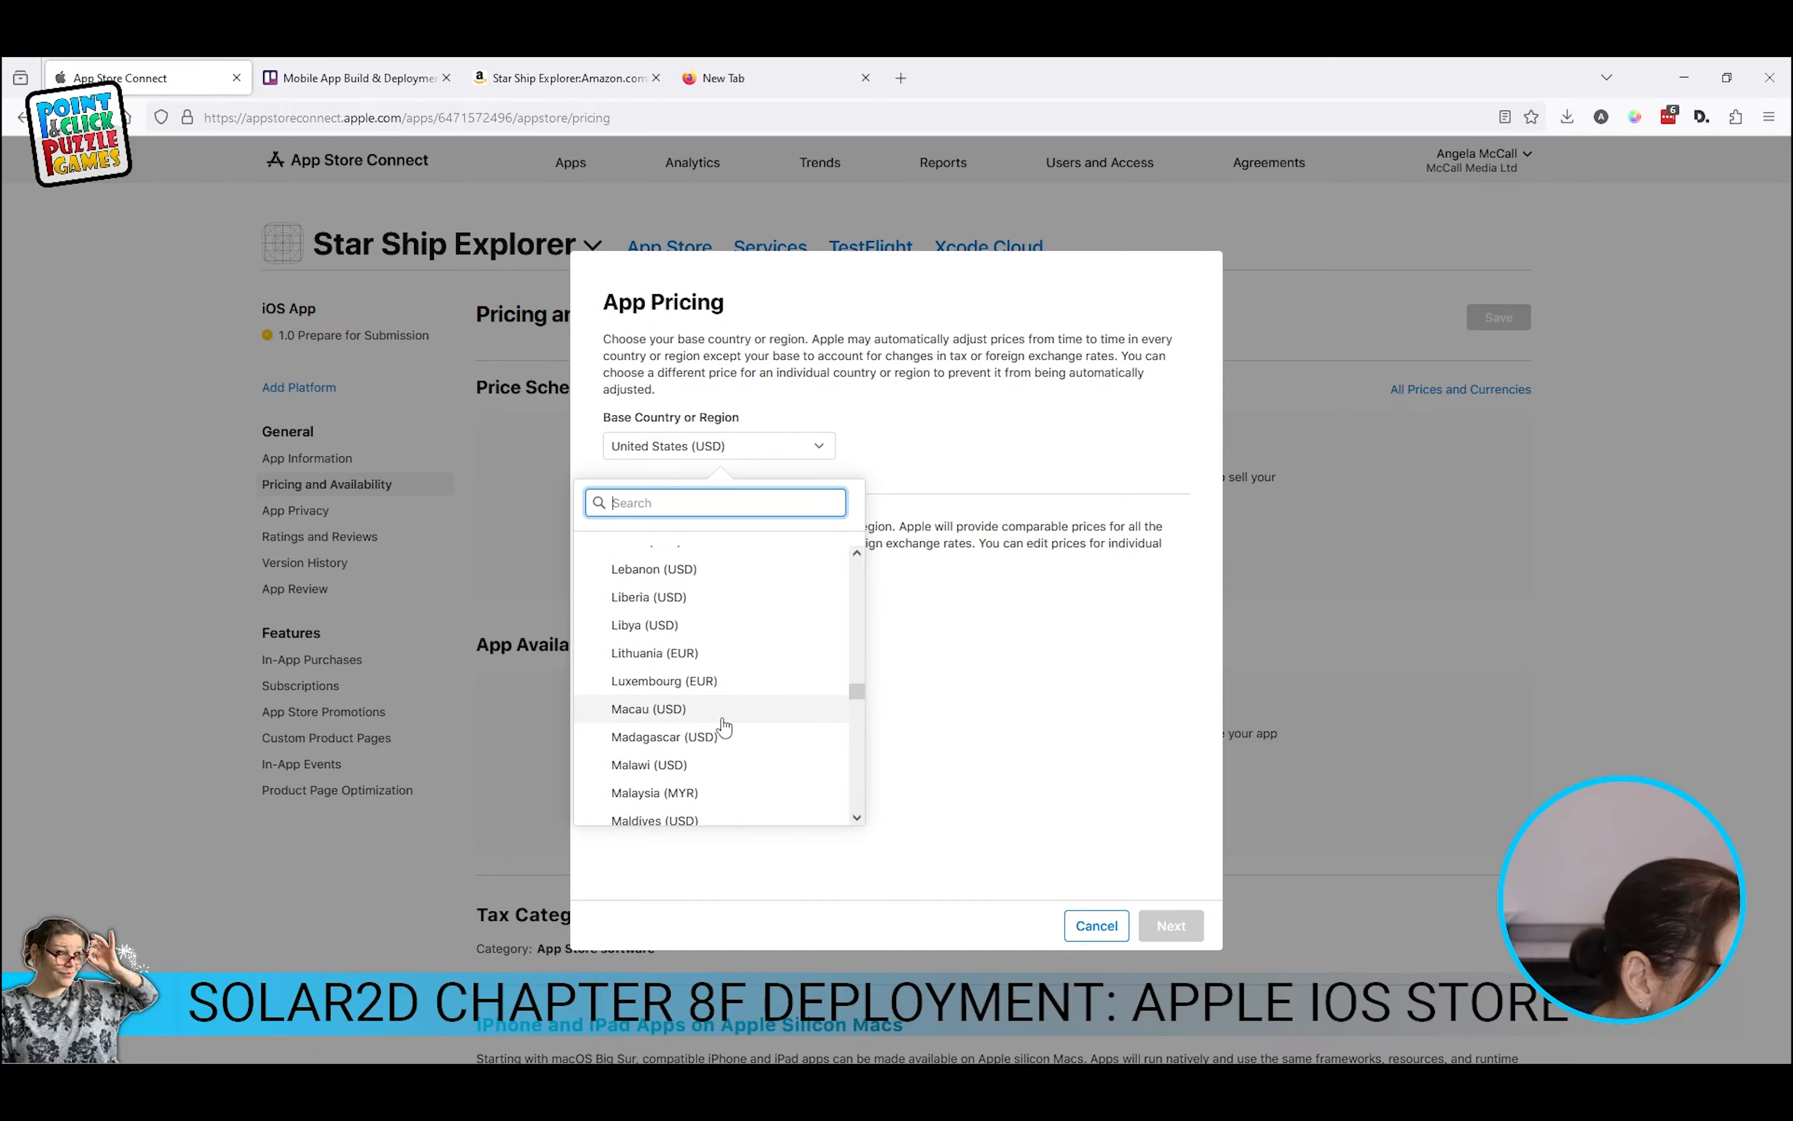
scroll(724, 728, down, 15)
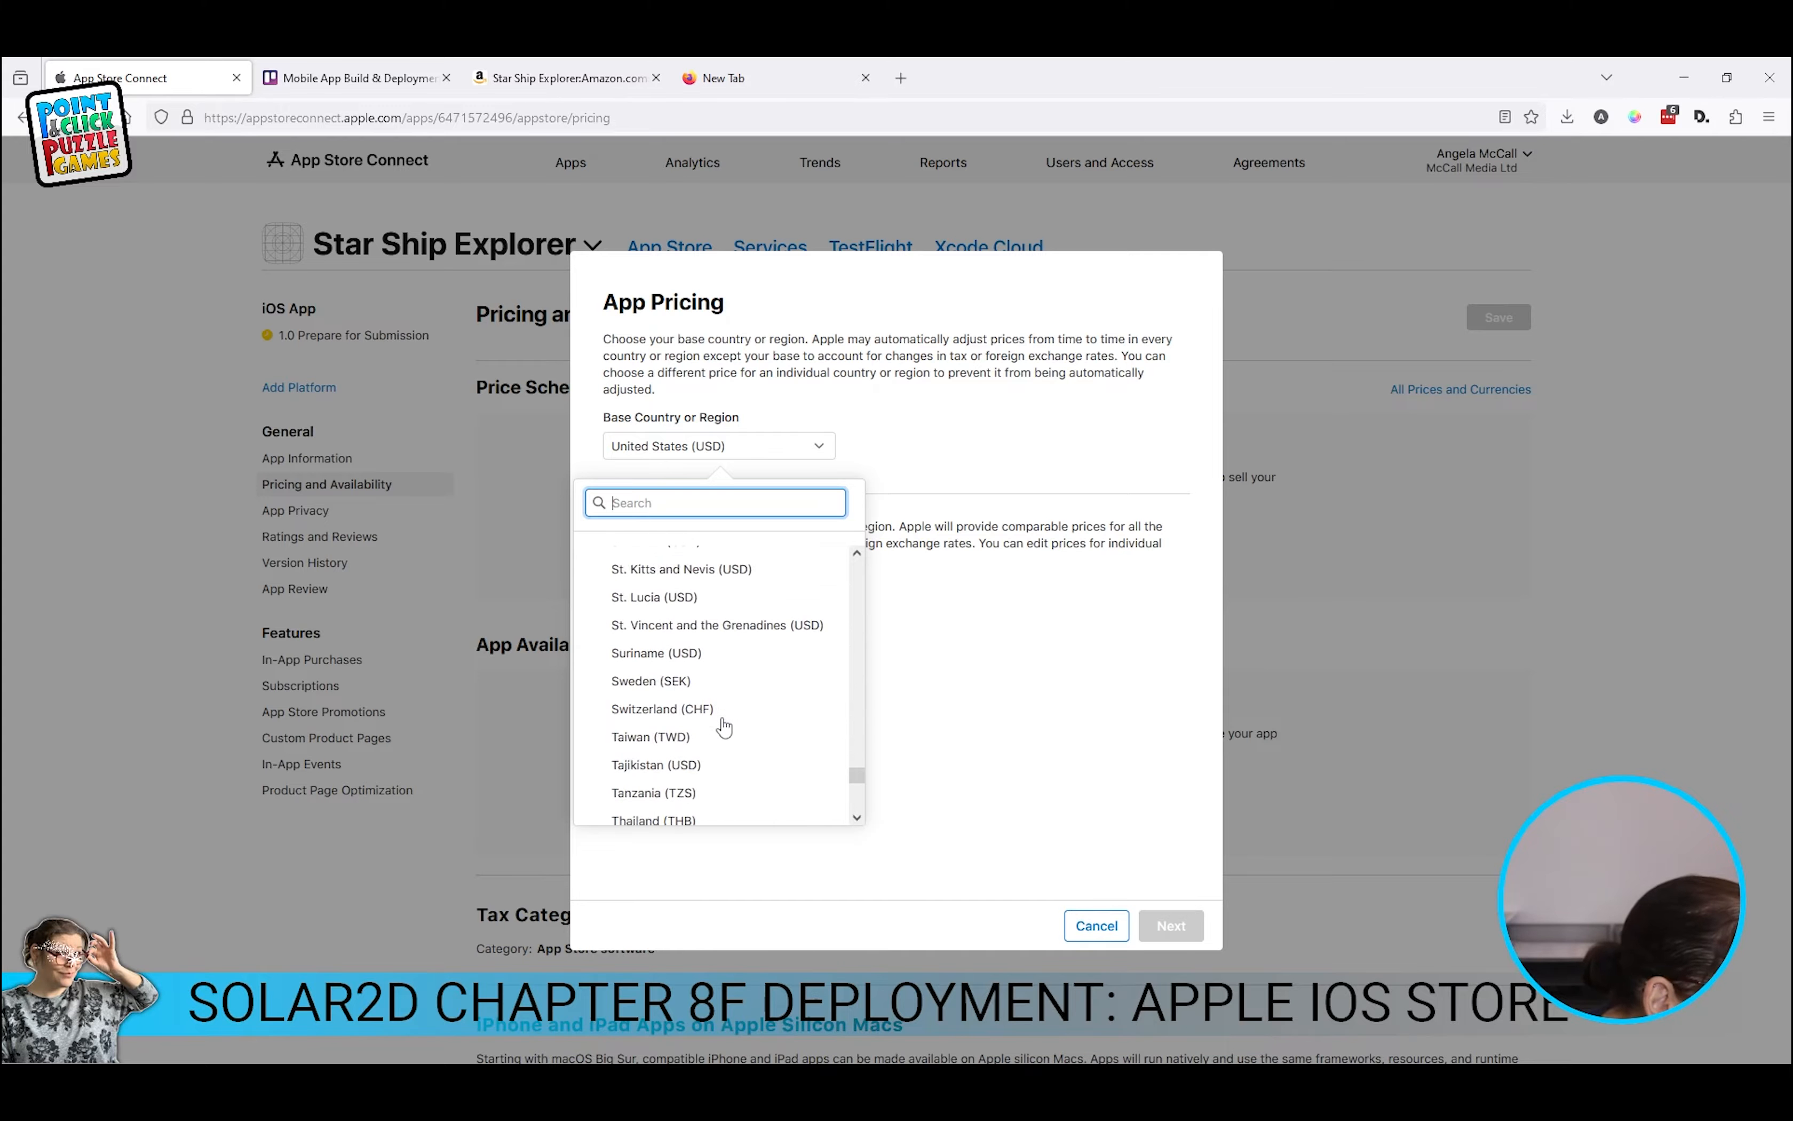
scroll(724, 728, down, 5)
click(723, 728)
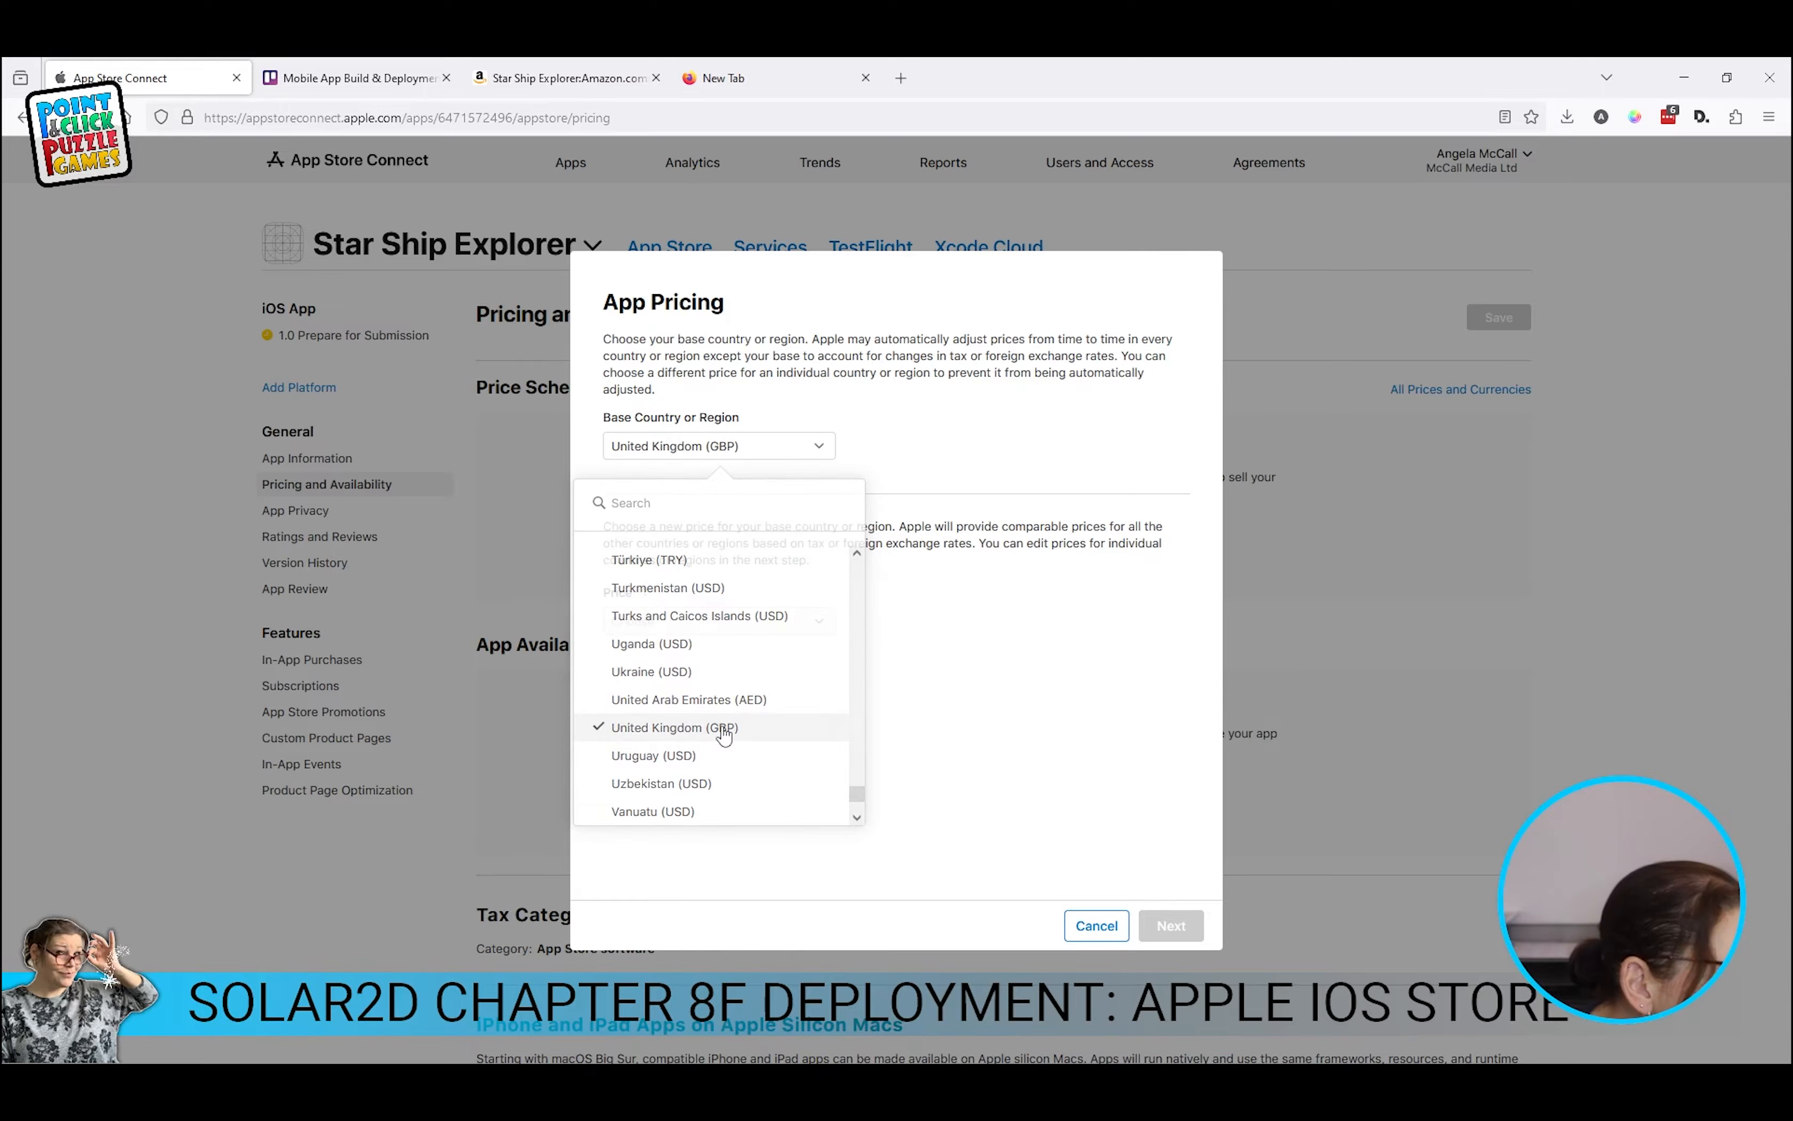
click(662, 623)
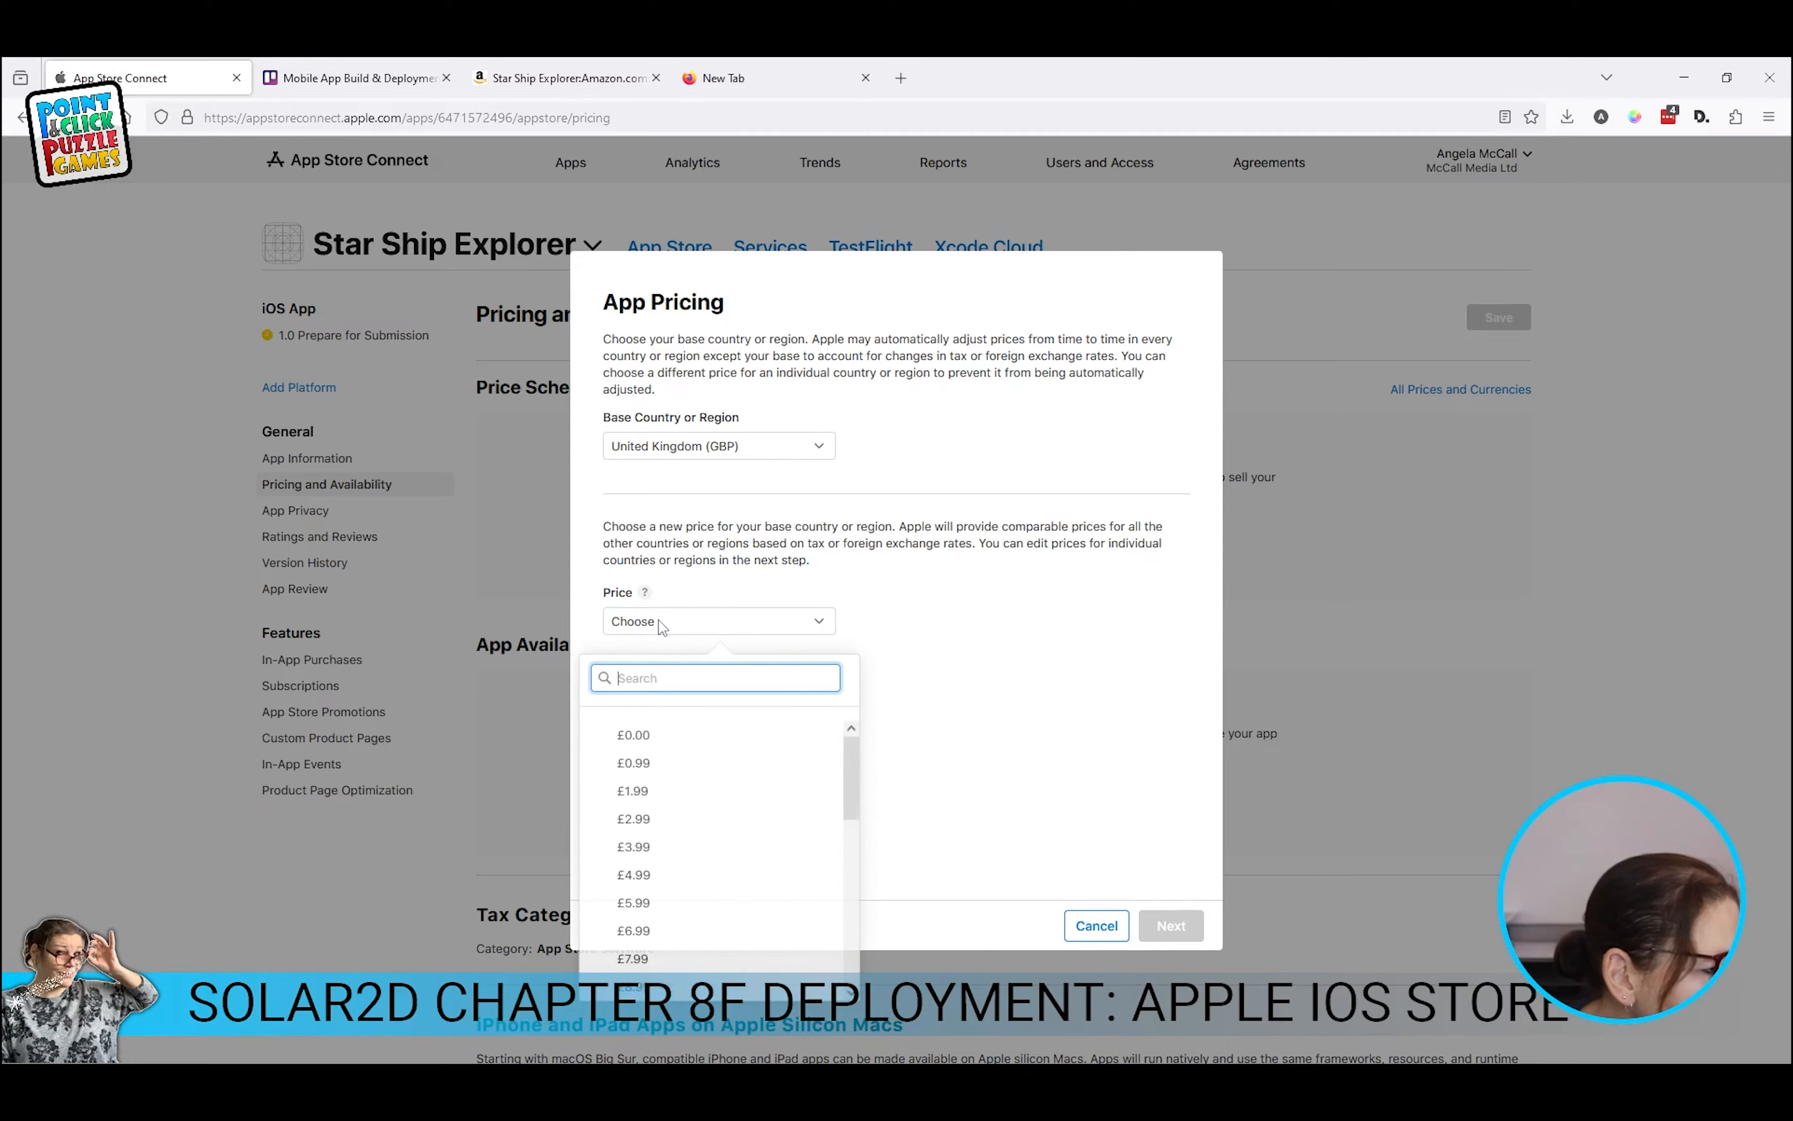
click(633, 734)
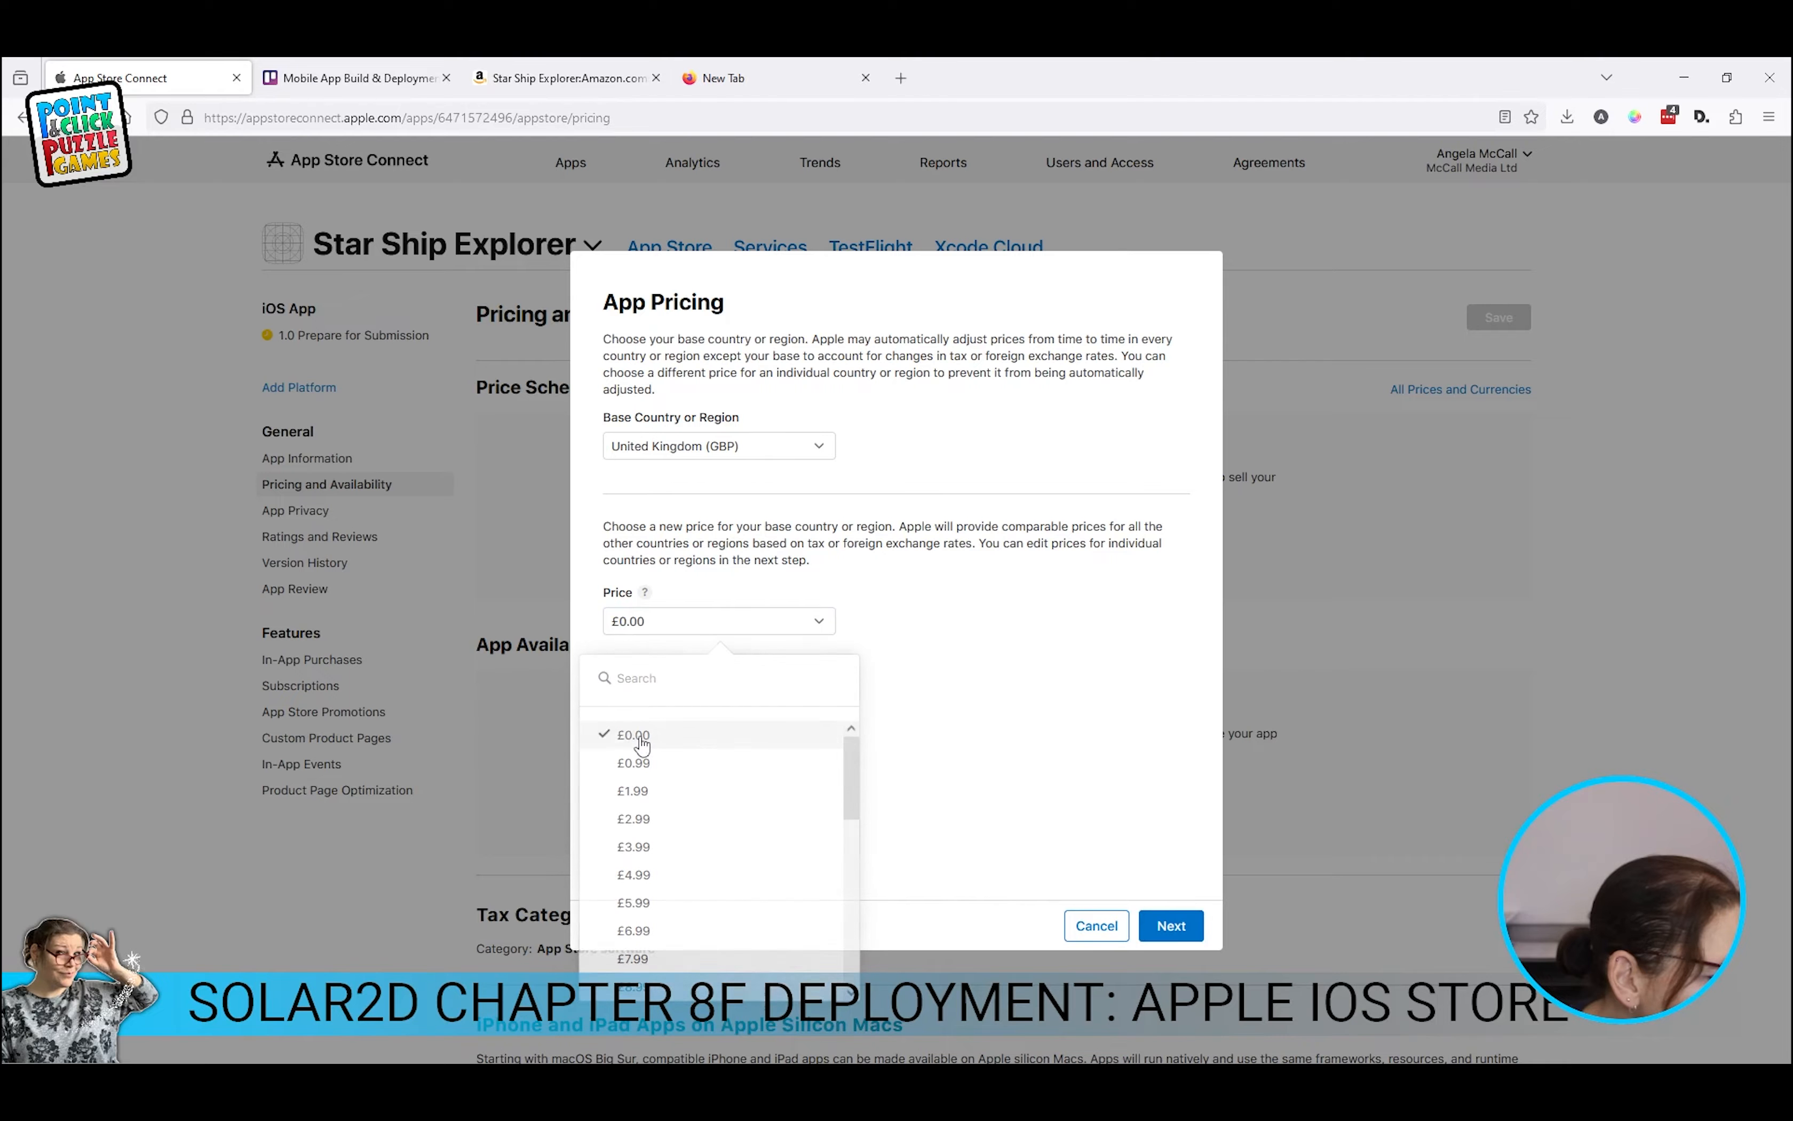
Step: Review the per-country prices for 175 regions and confirm the free pricing
click(1174, 926)
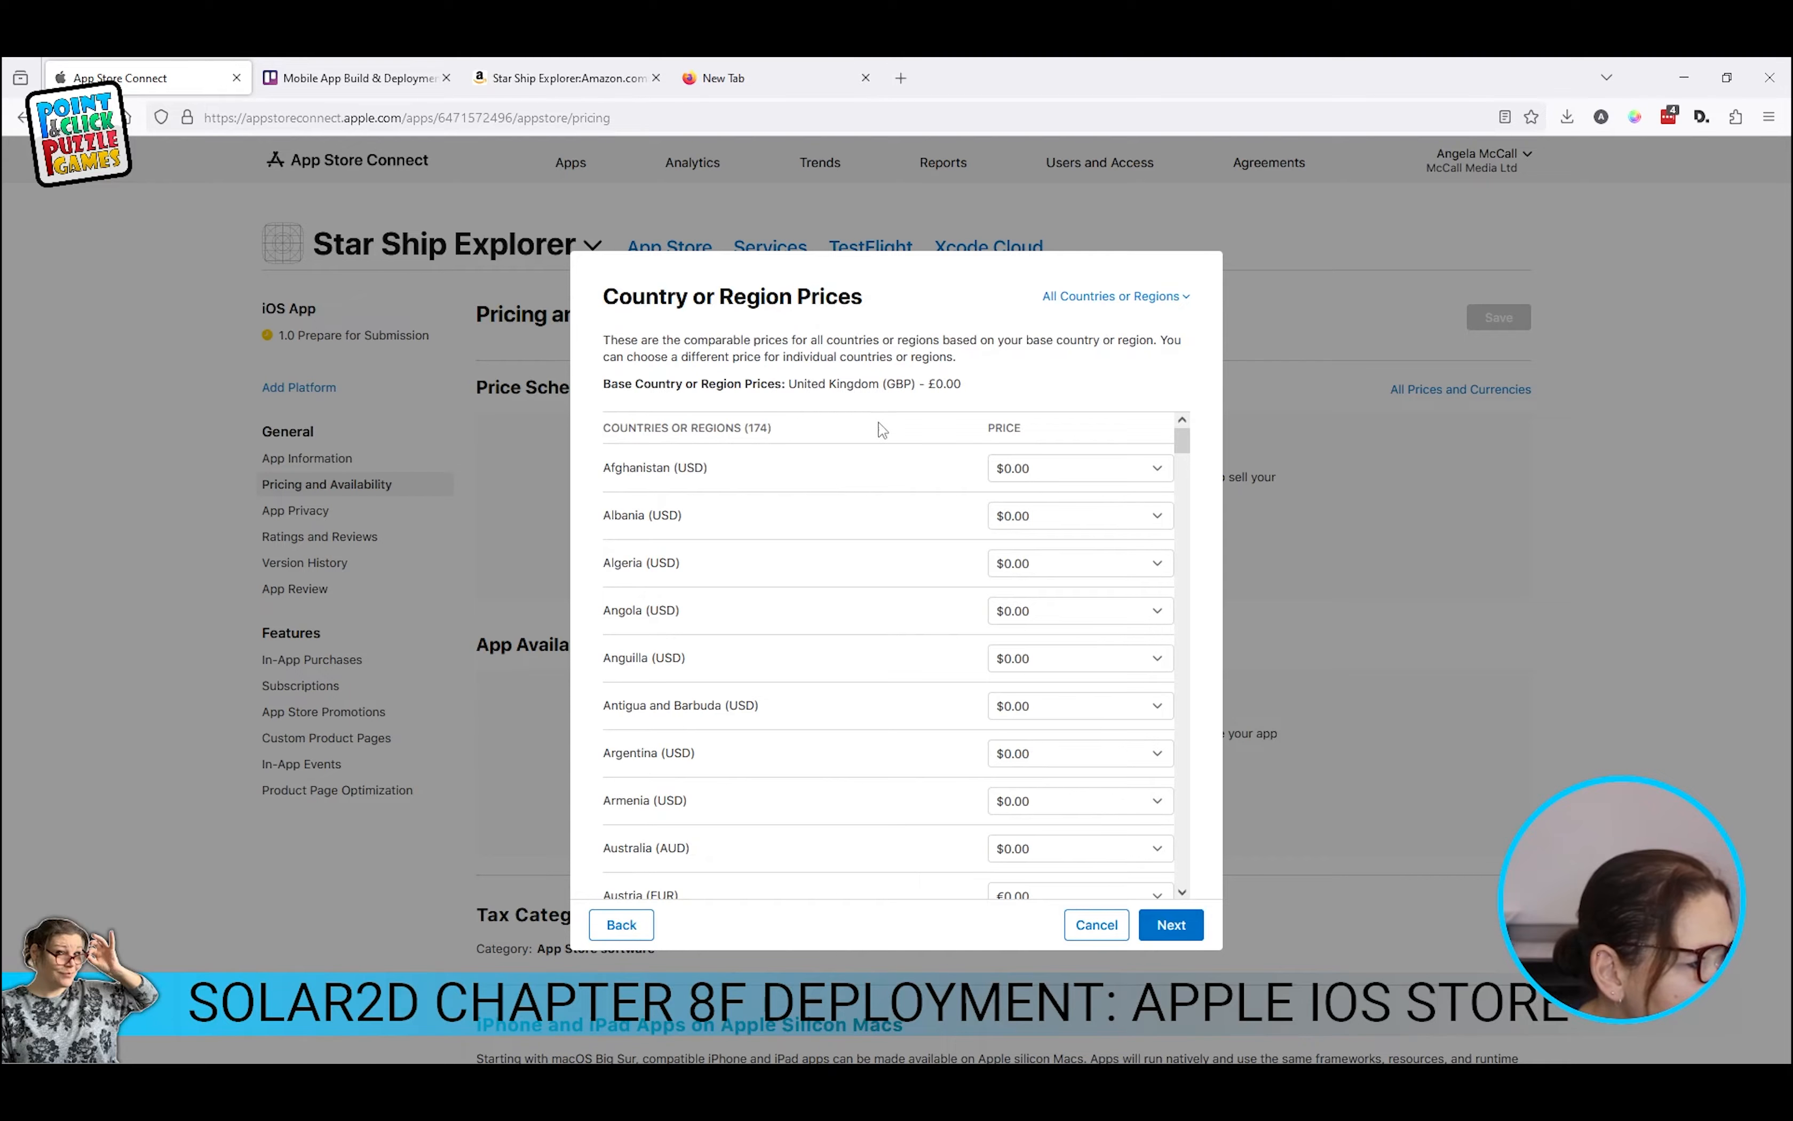
scroll(1075, 794, down, 20)
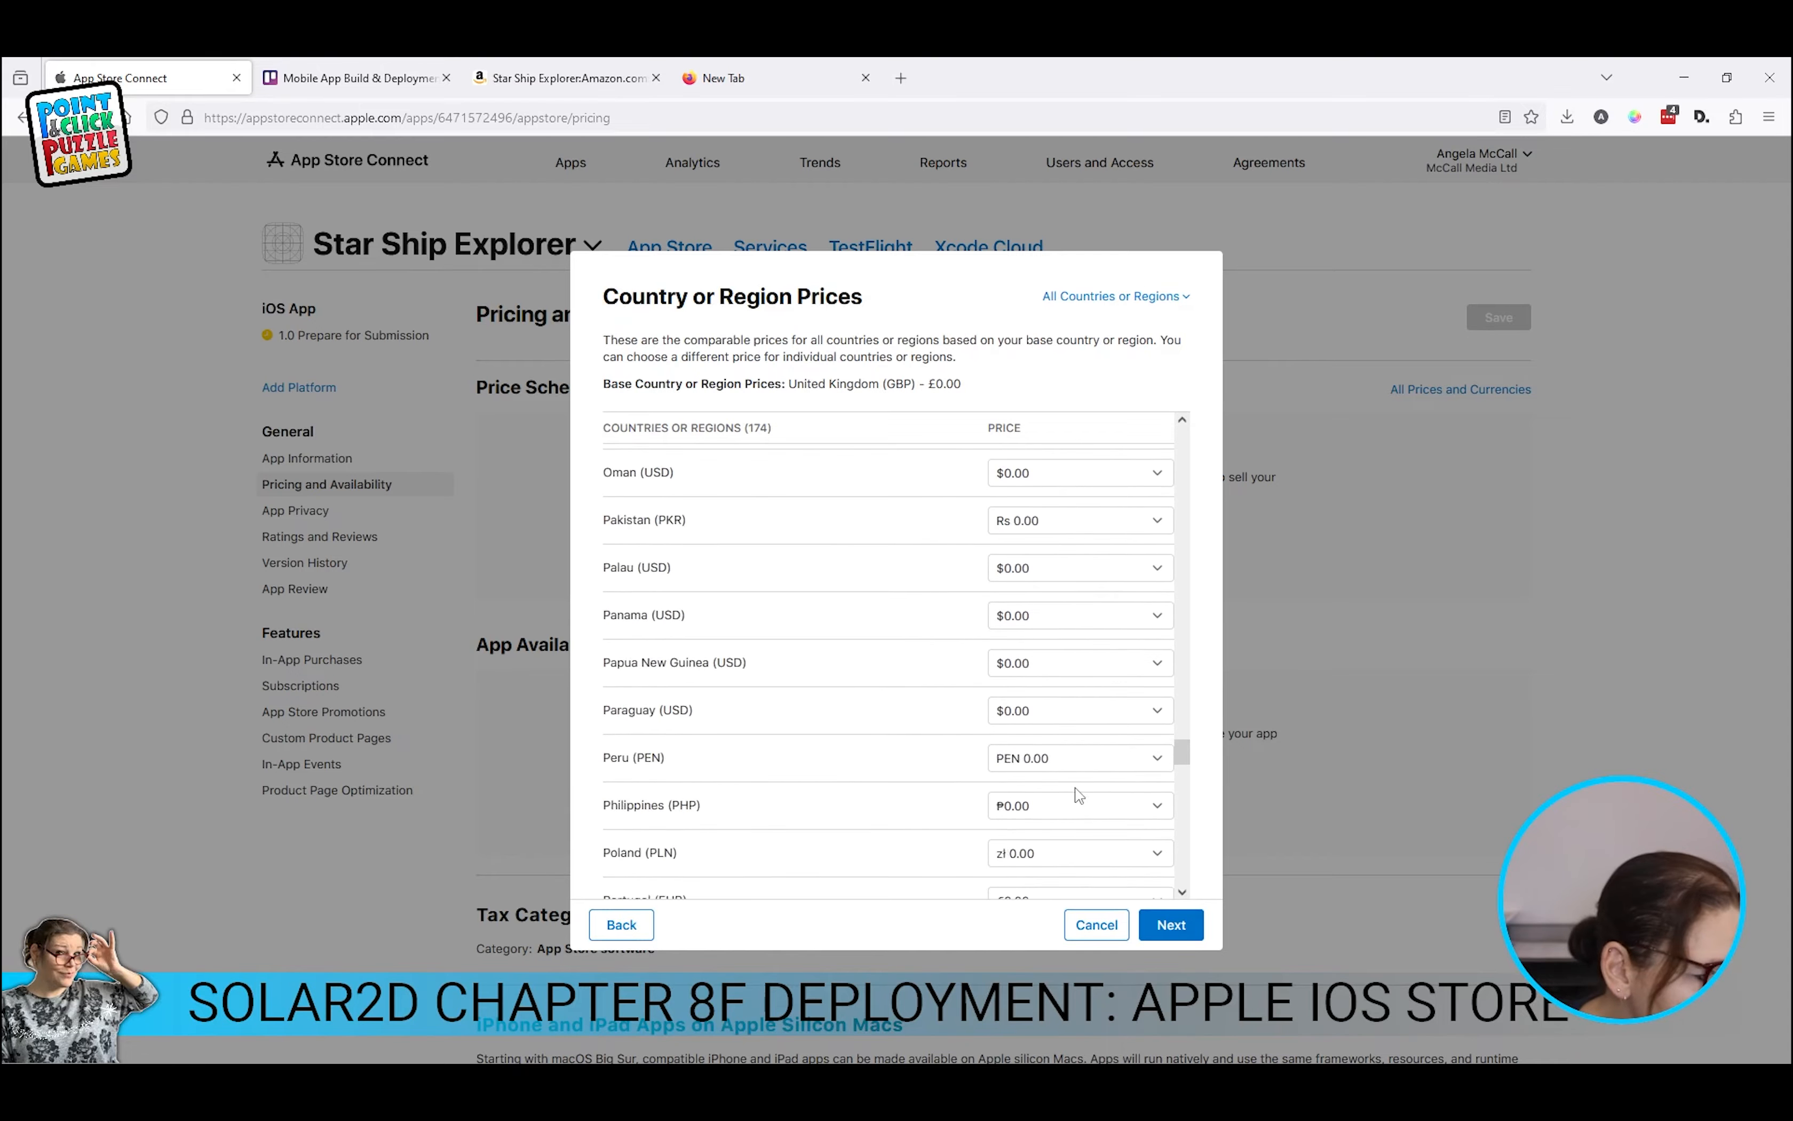
scroll(1079, 795, down, 20)
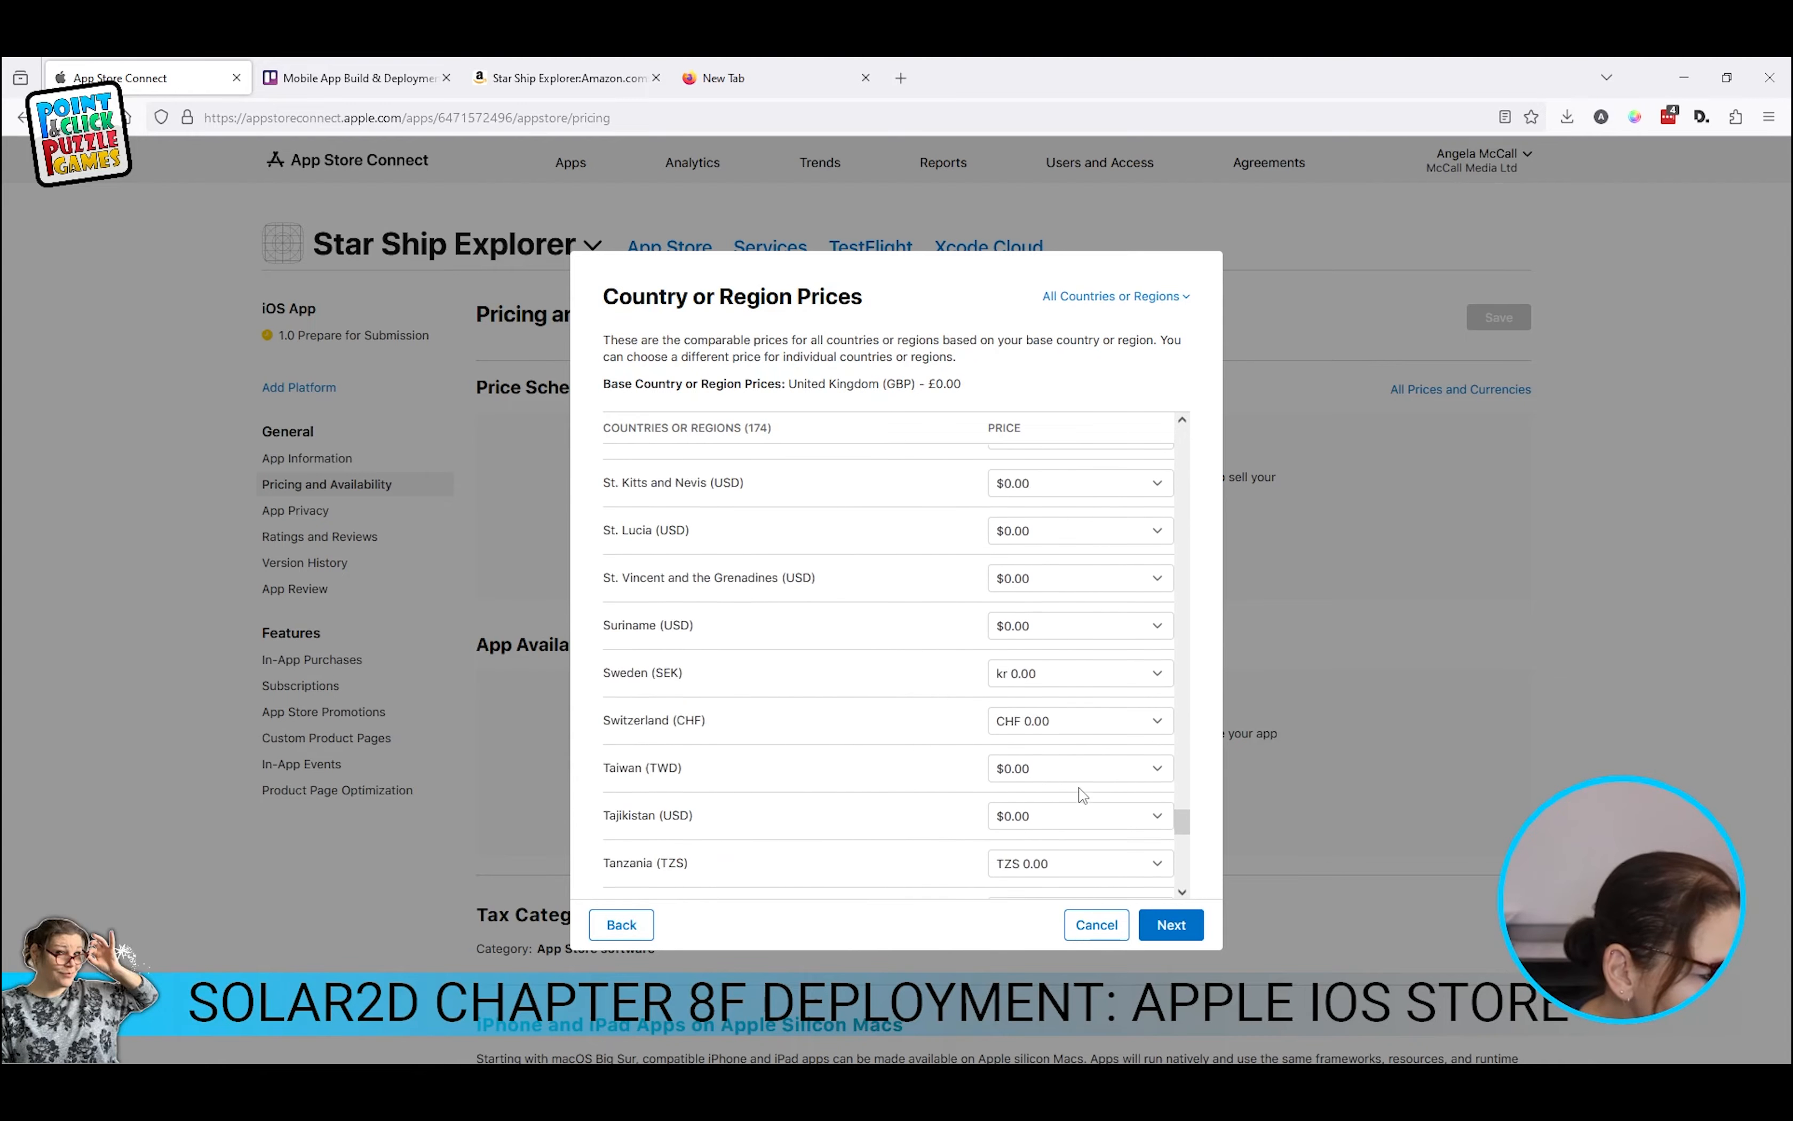
click(1171, 927)
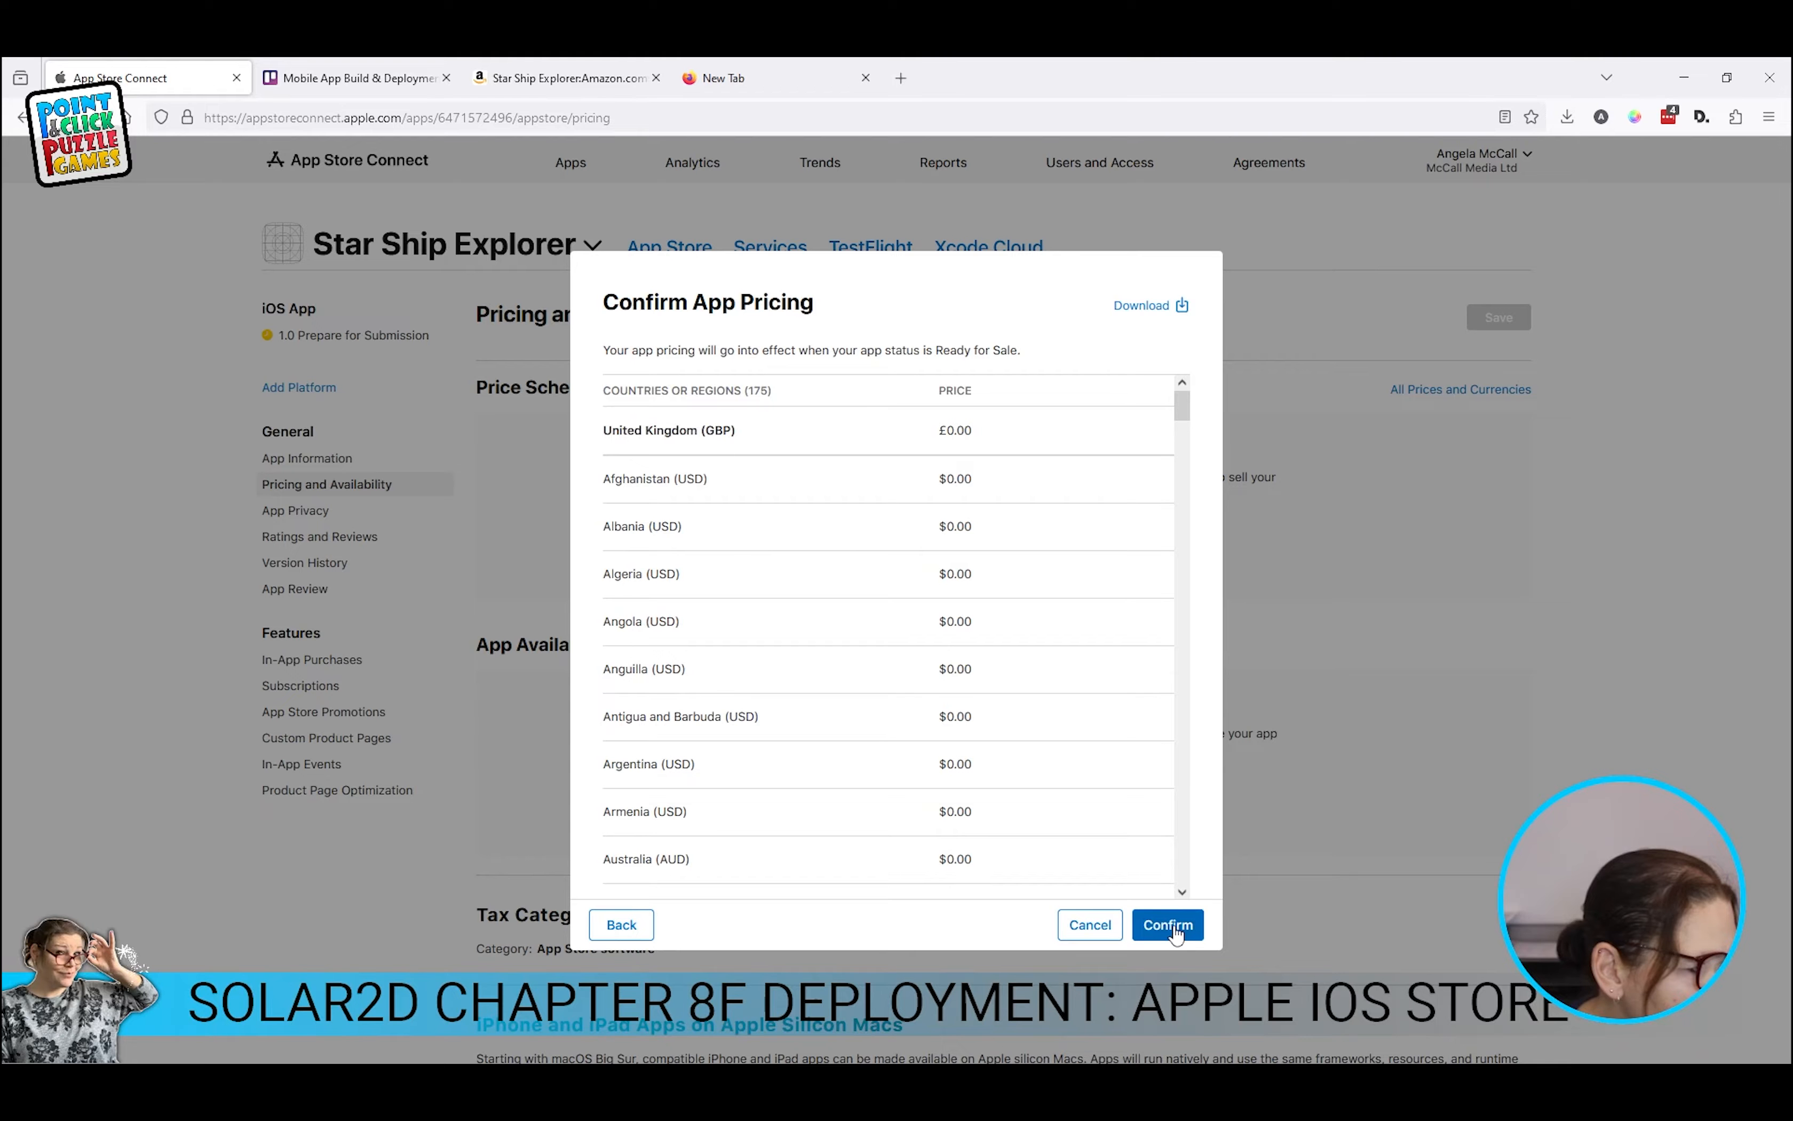
click(1173, 928)
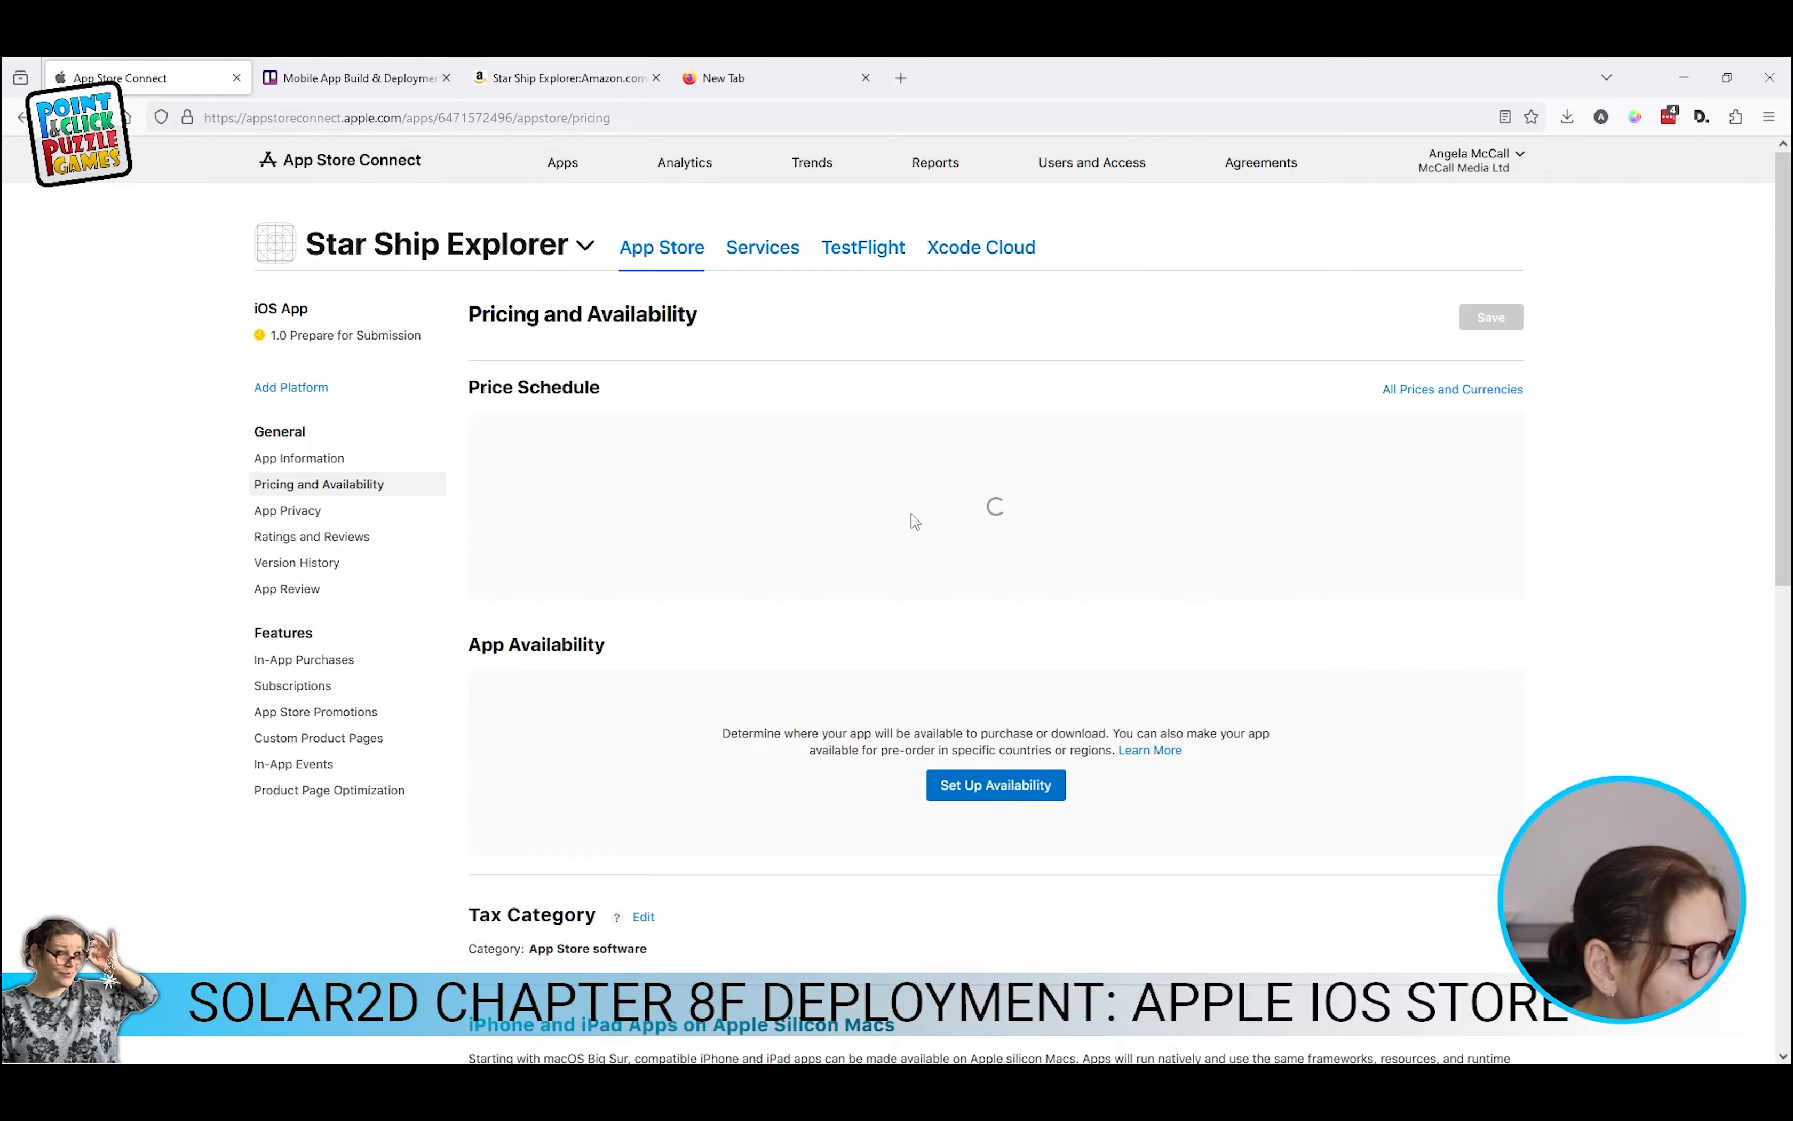
Step: Attempt availability in all 175 countries, then return to the options after a save error
drag(767, 765, 1082, 768)
click(1019, 820)
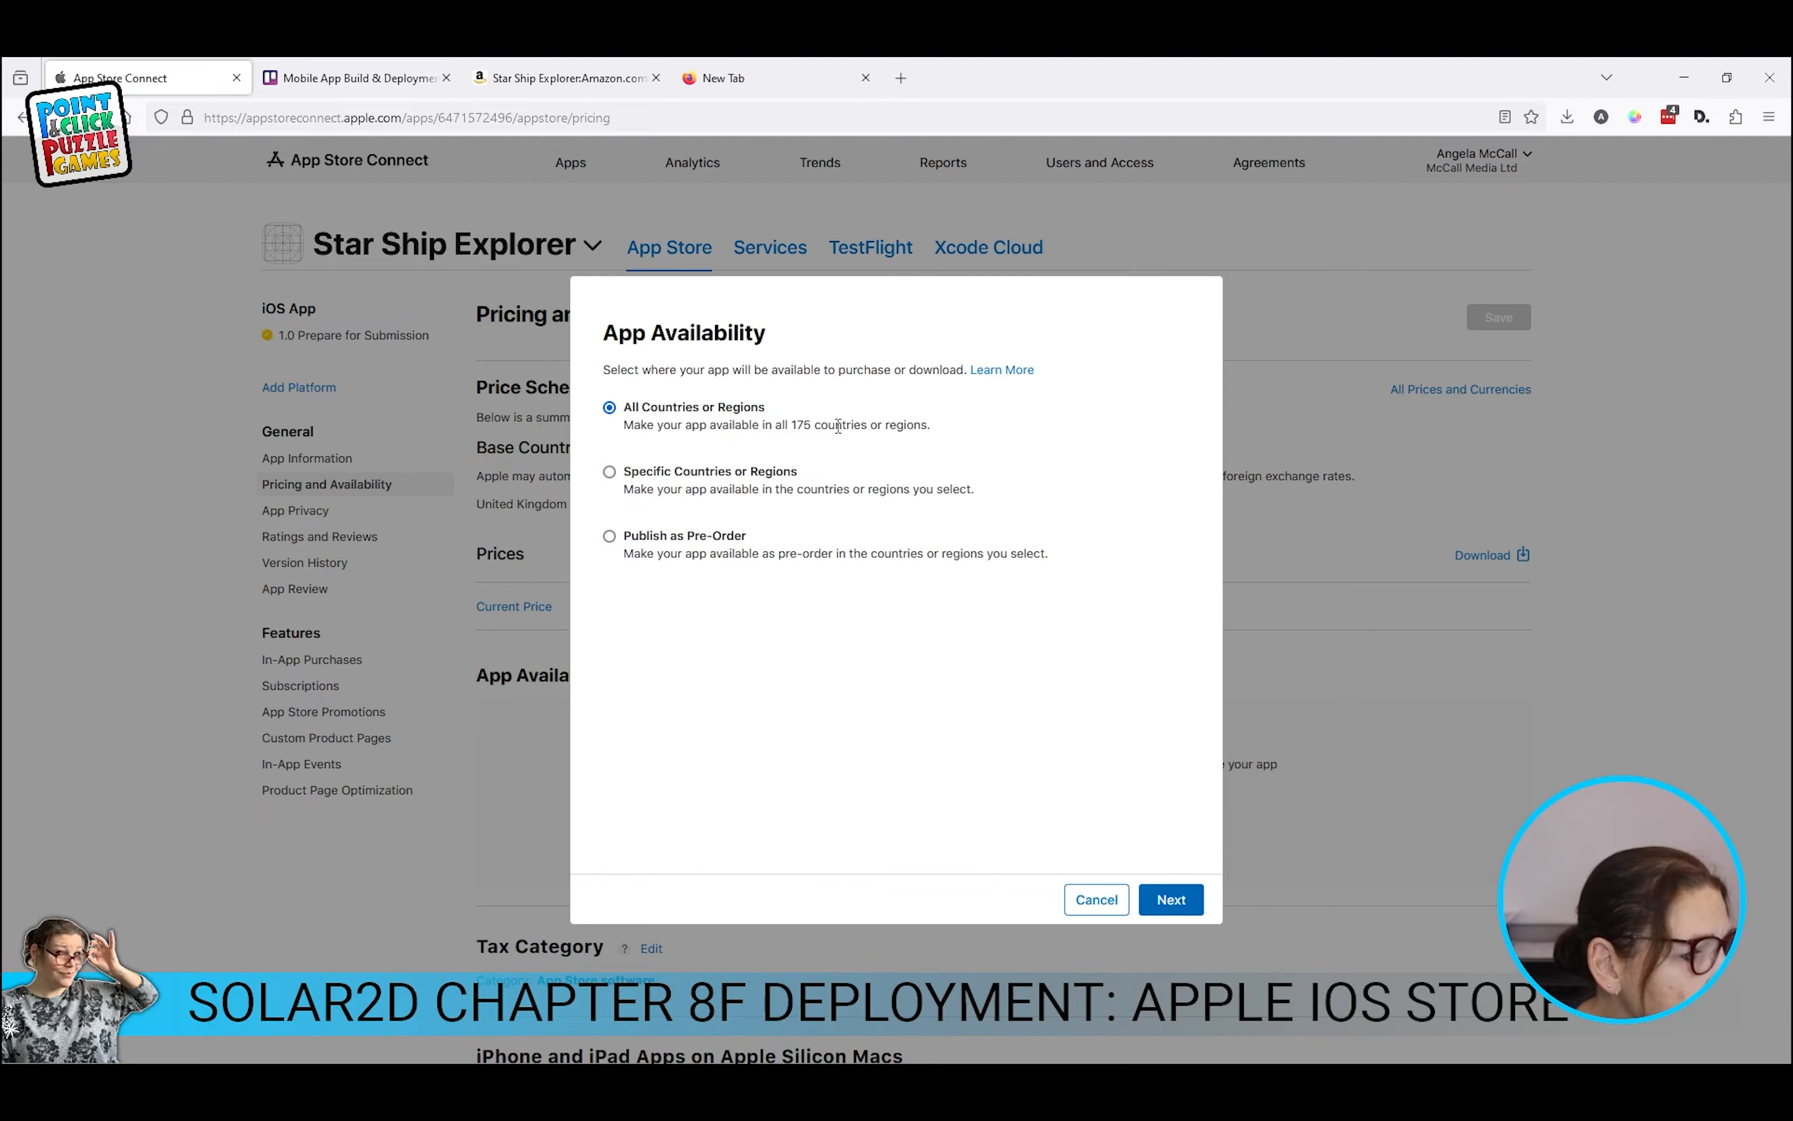
drag(846, 426, 792, 425)
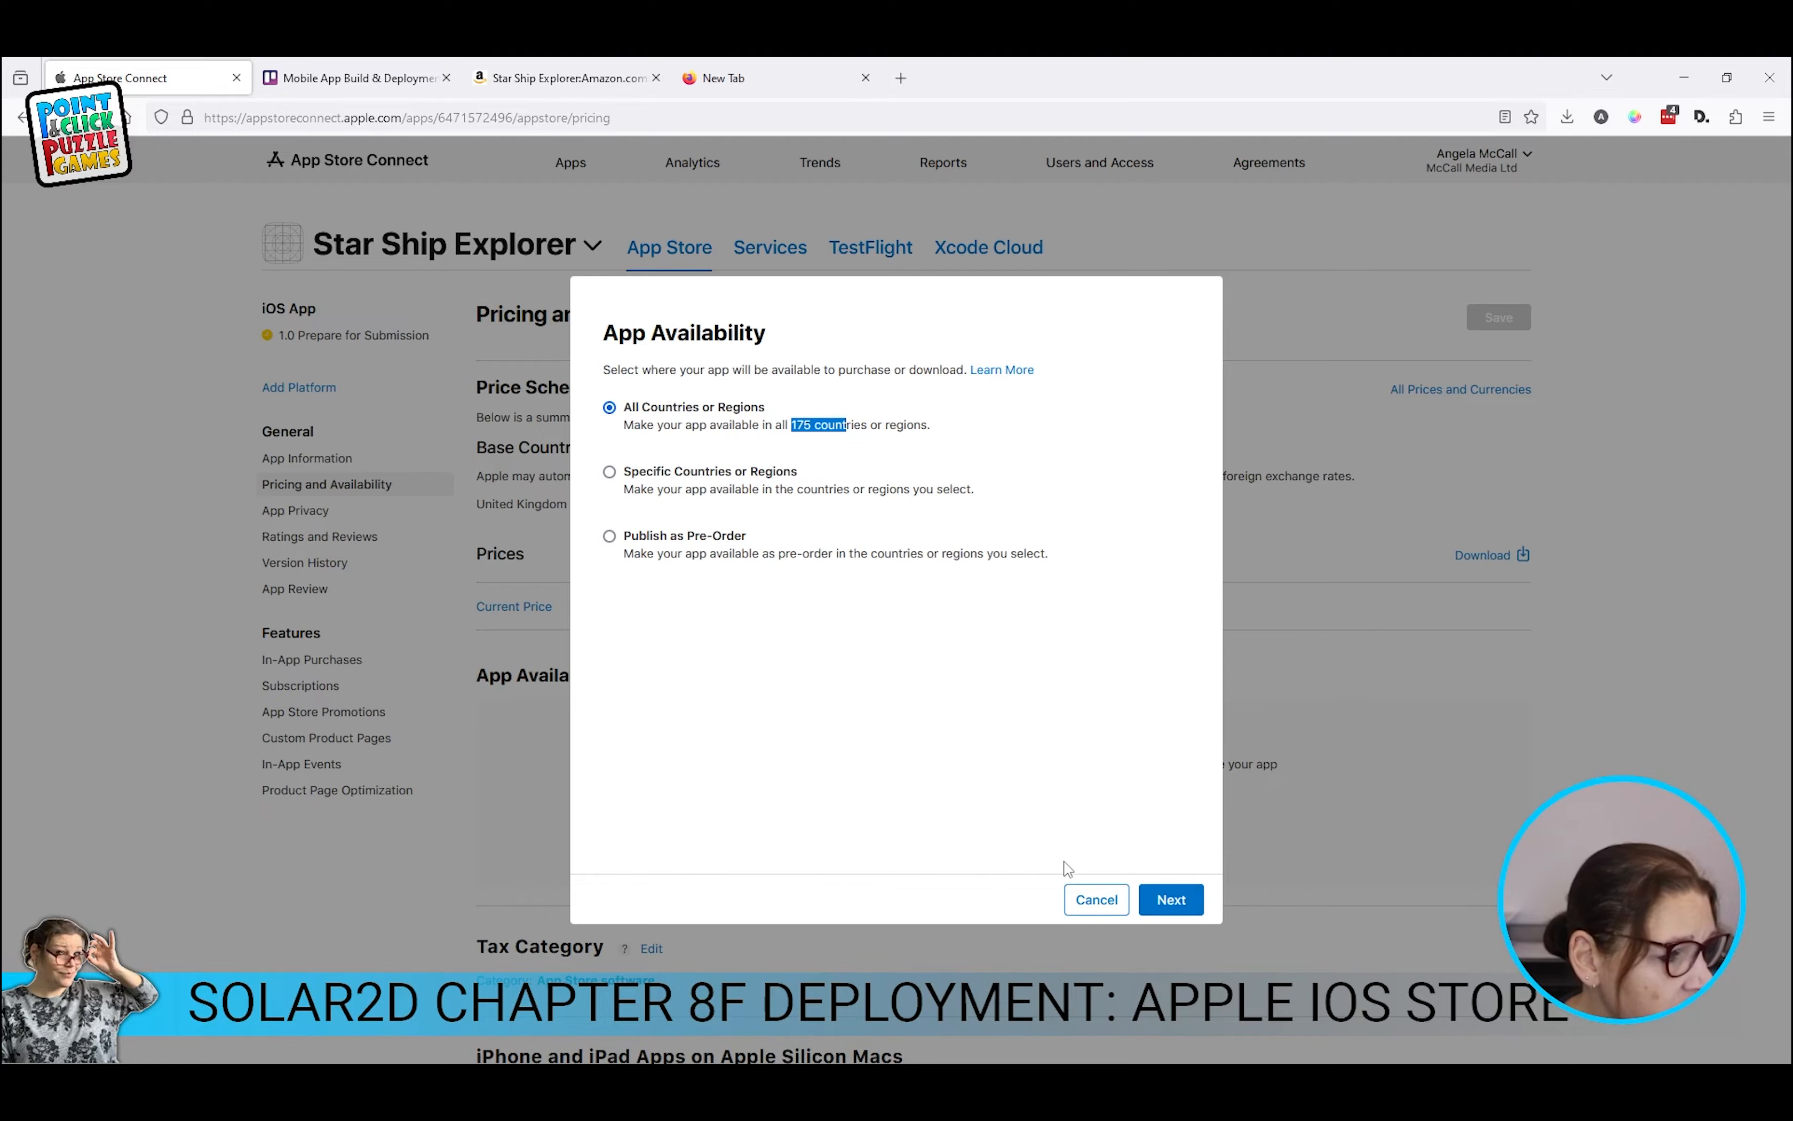
click(1167, 899)
click(1173, 931)
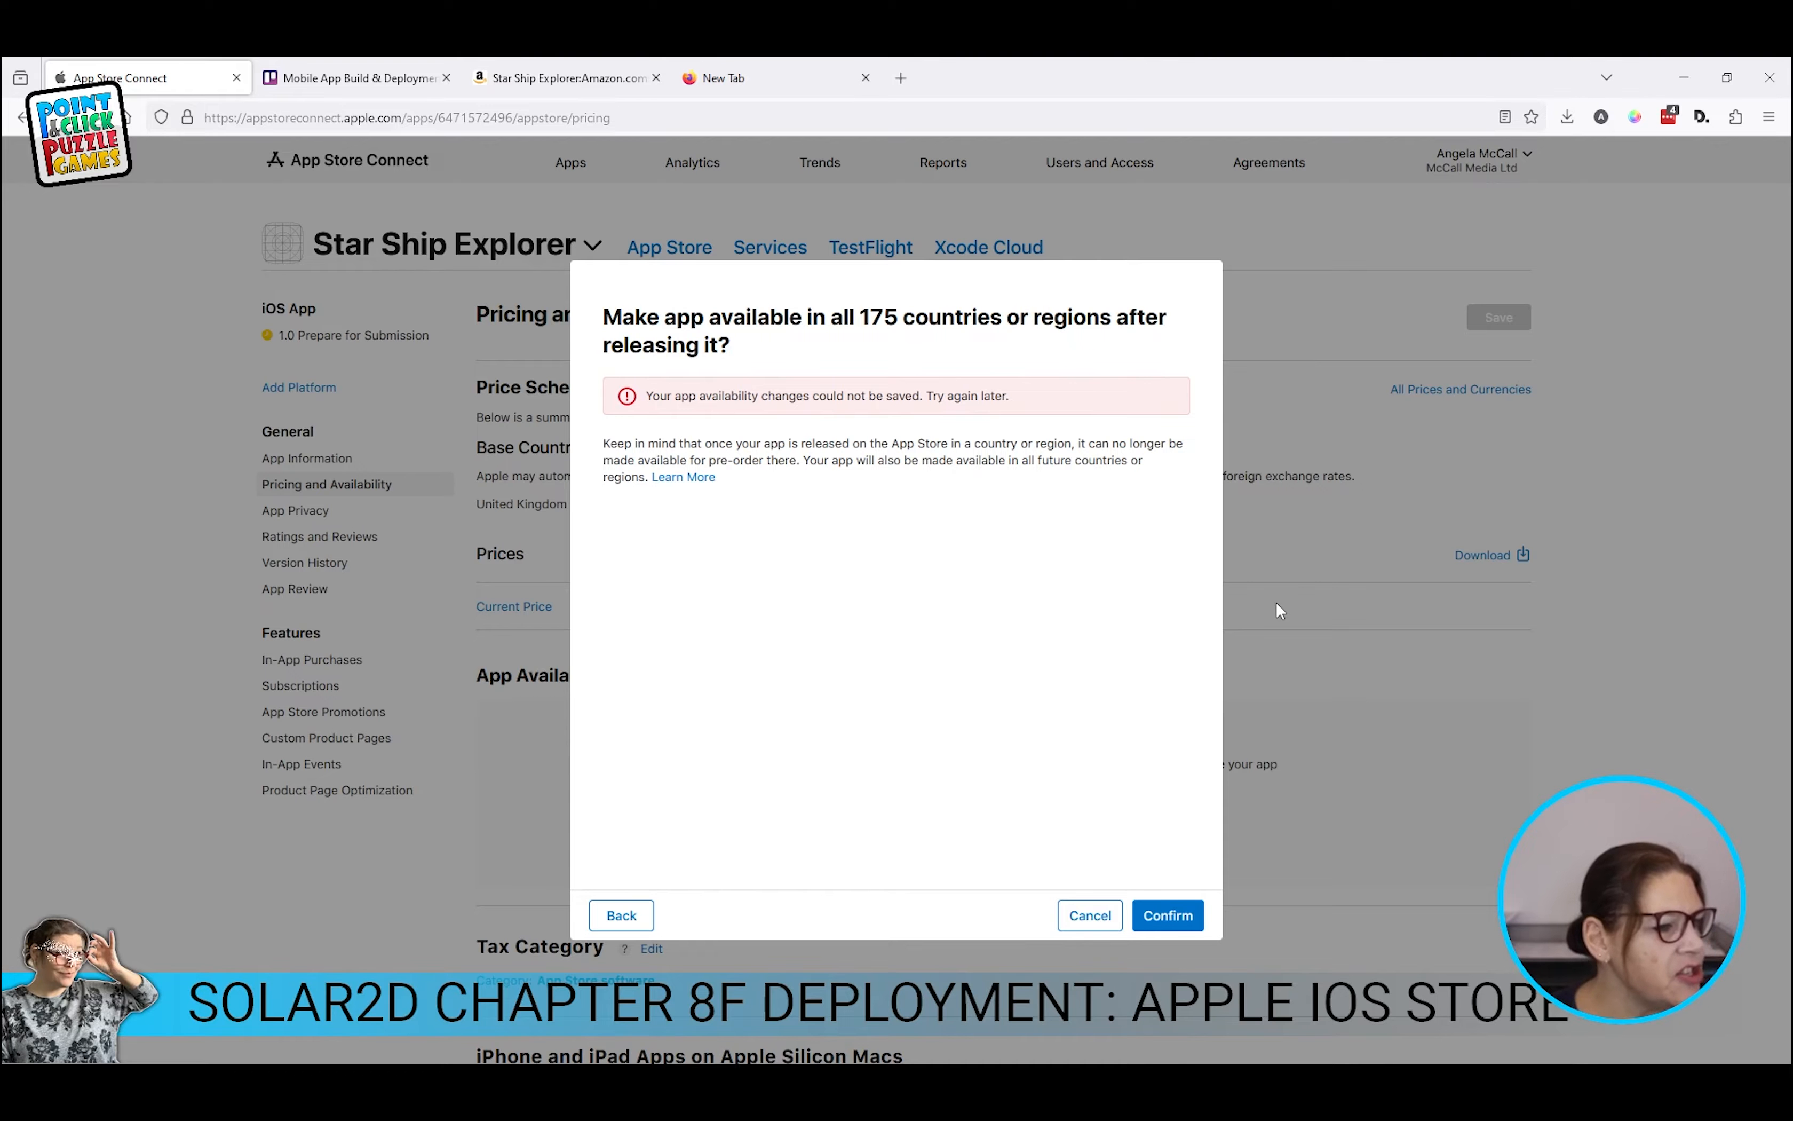
click(611, 918)
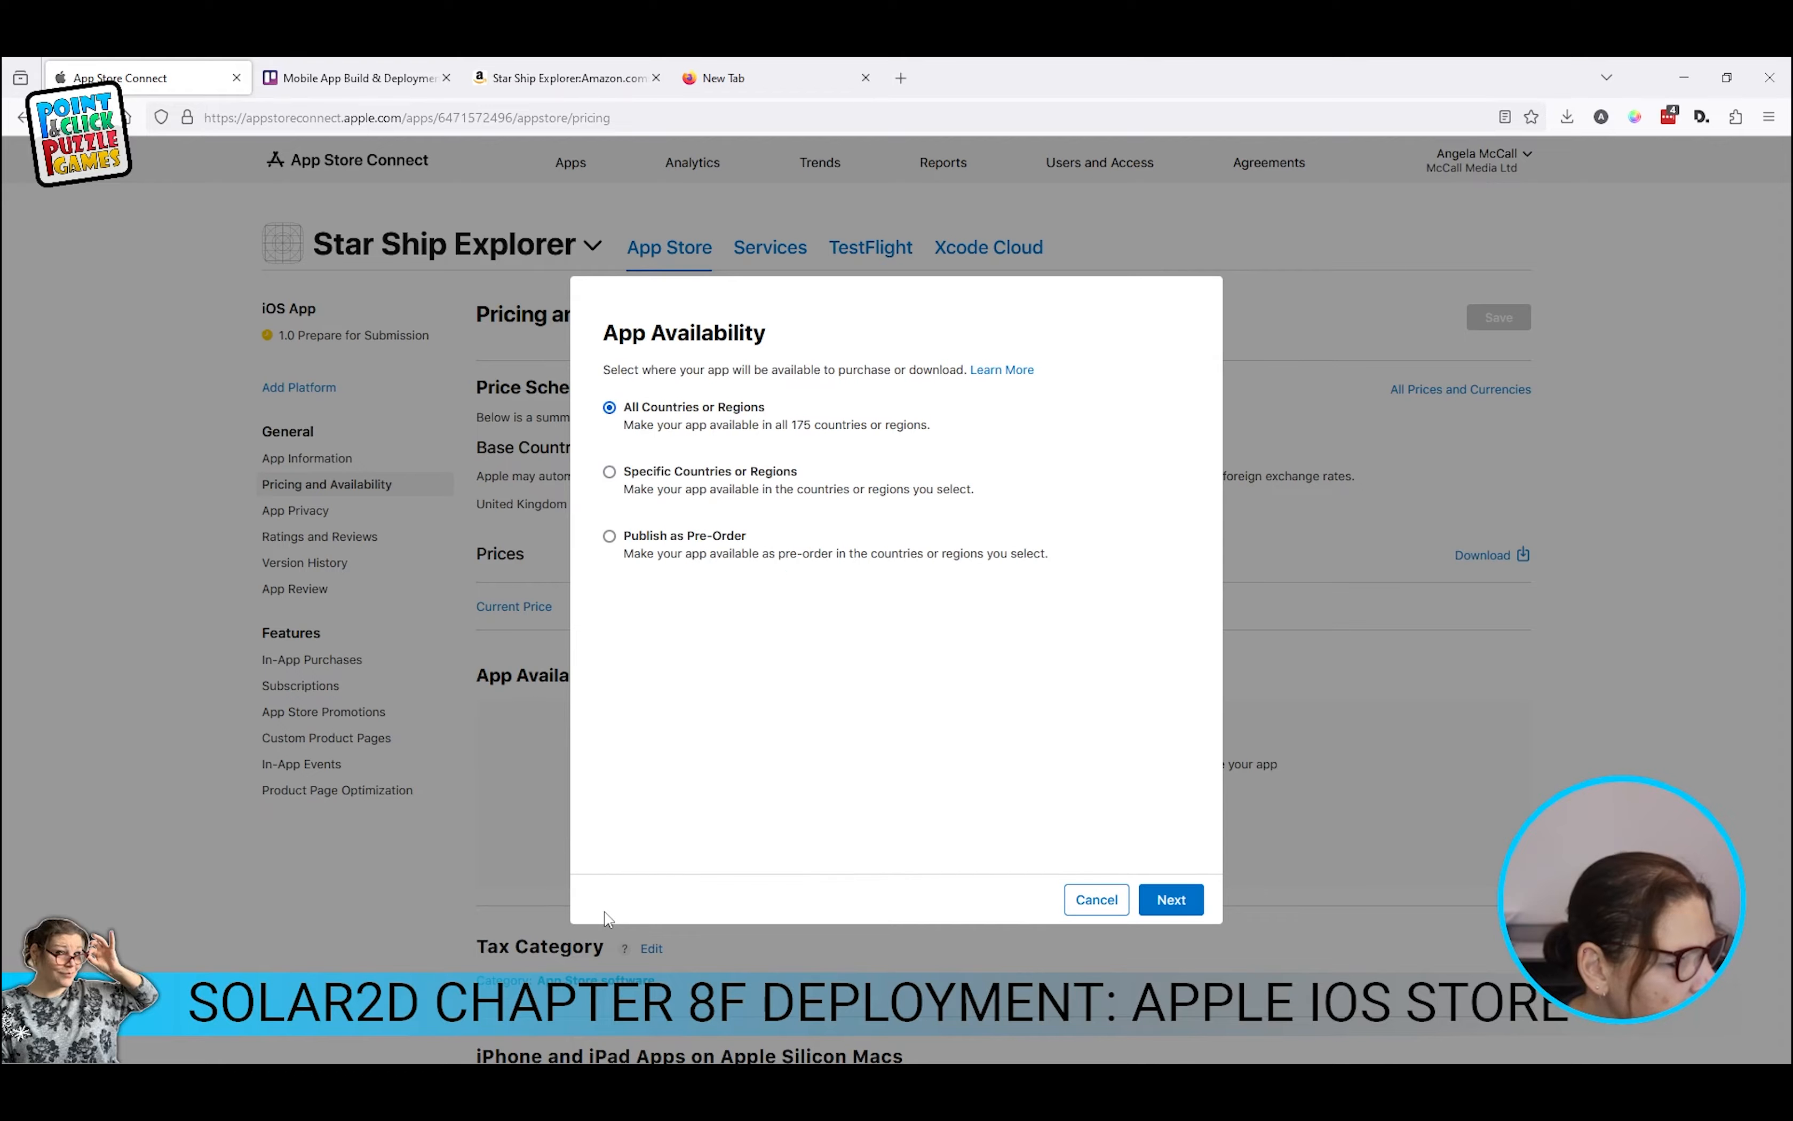
Step: Choose Specific Countries or Regions, tick all five region groups and future App Store regions
click(609, 472)
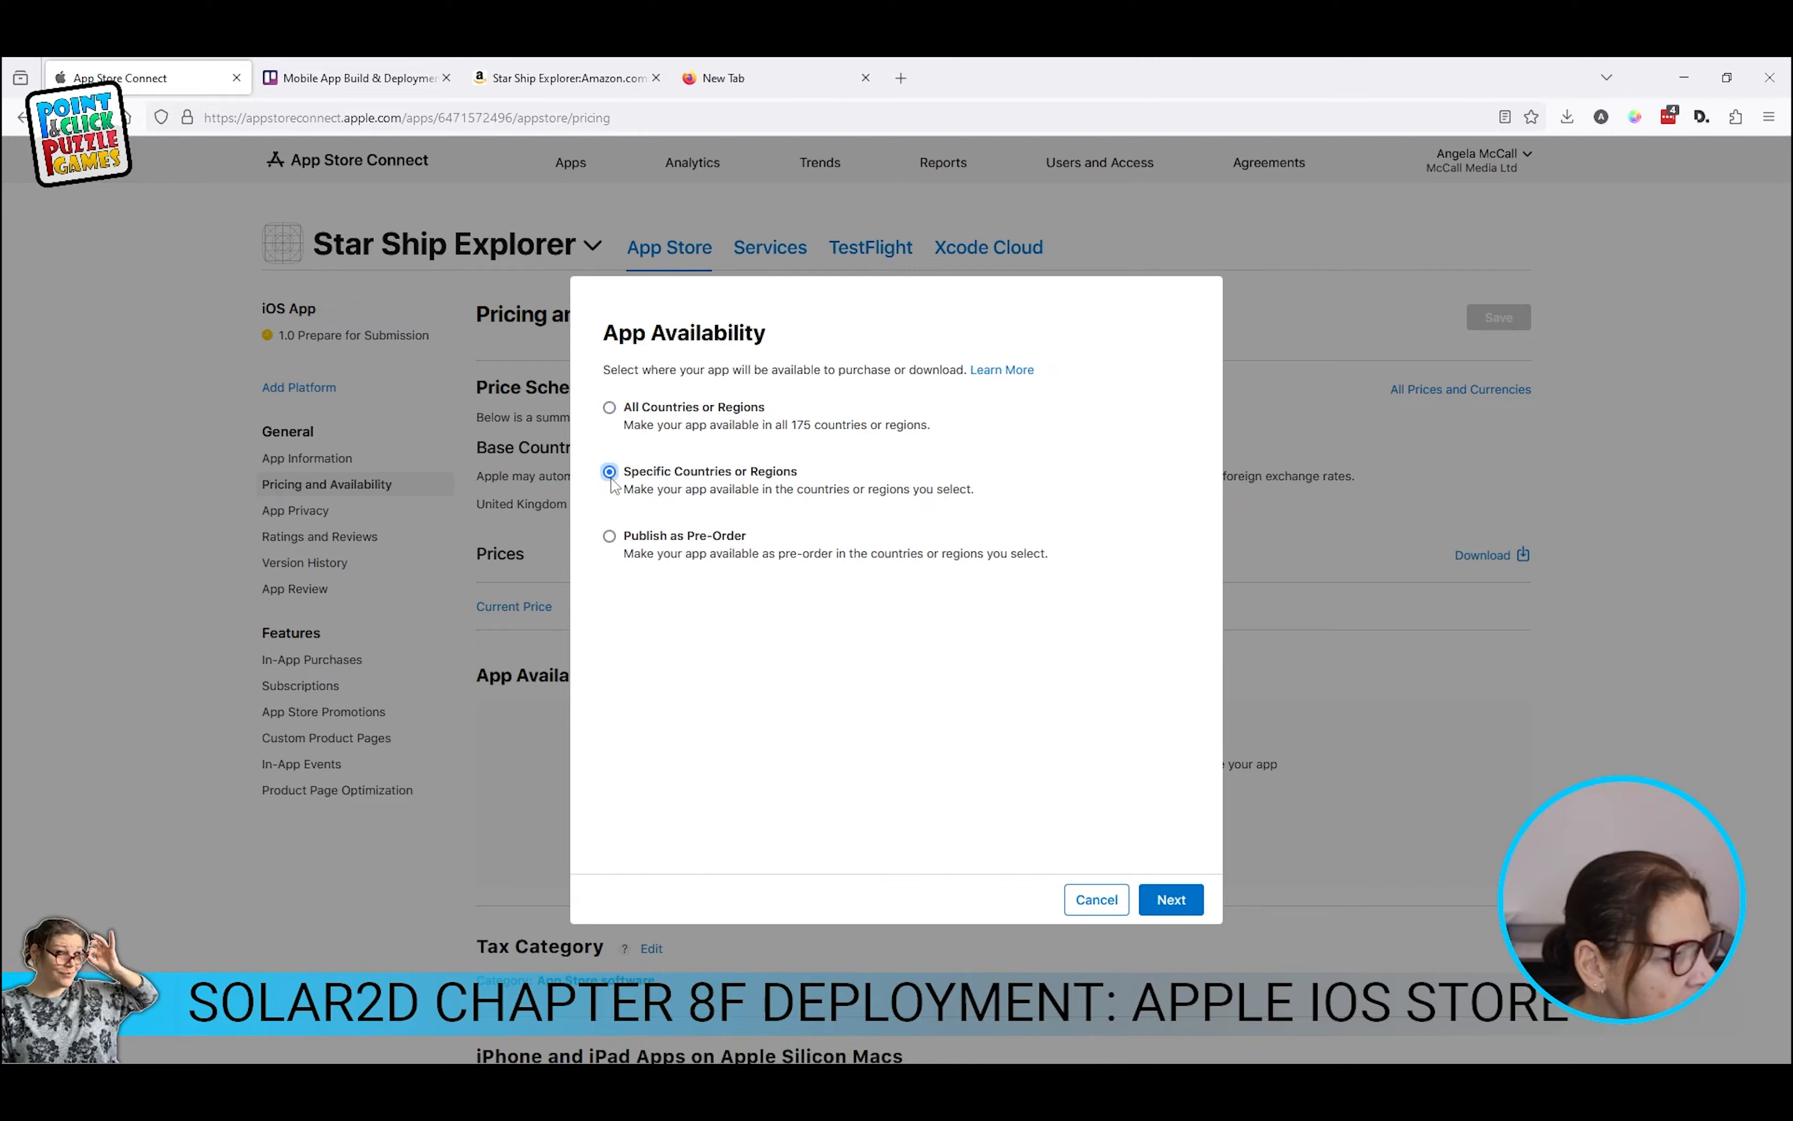
click(1169, 899)
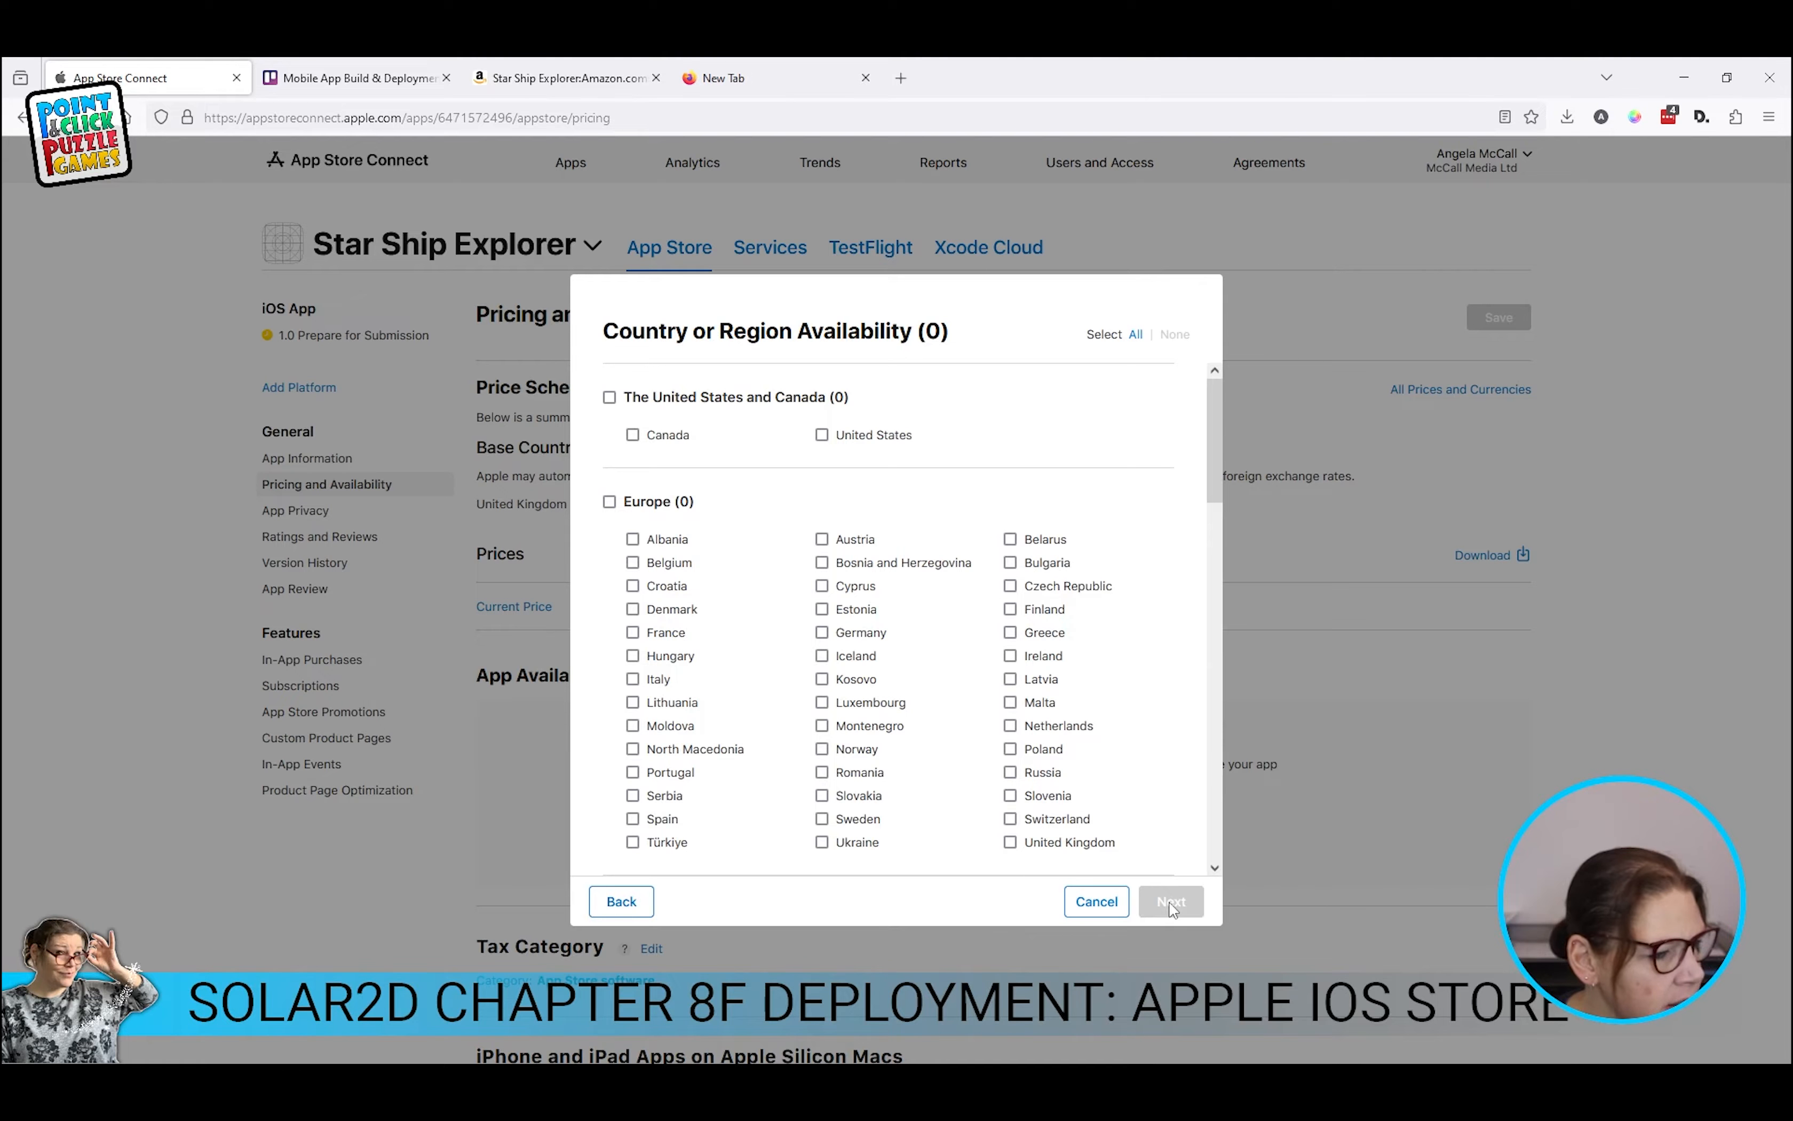
click(609, 502)
click(609, 398)
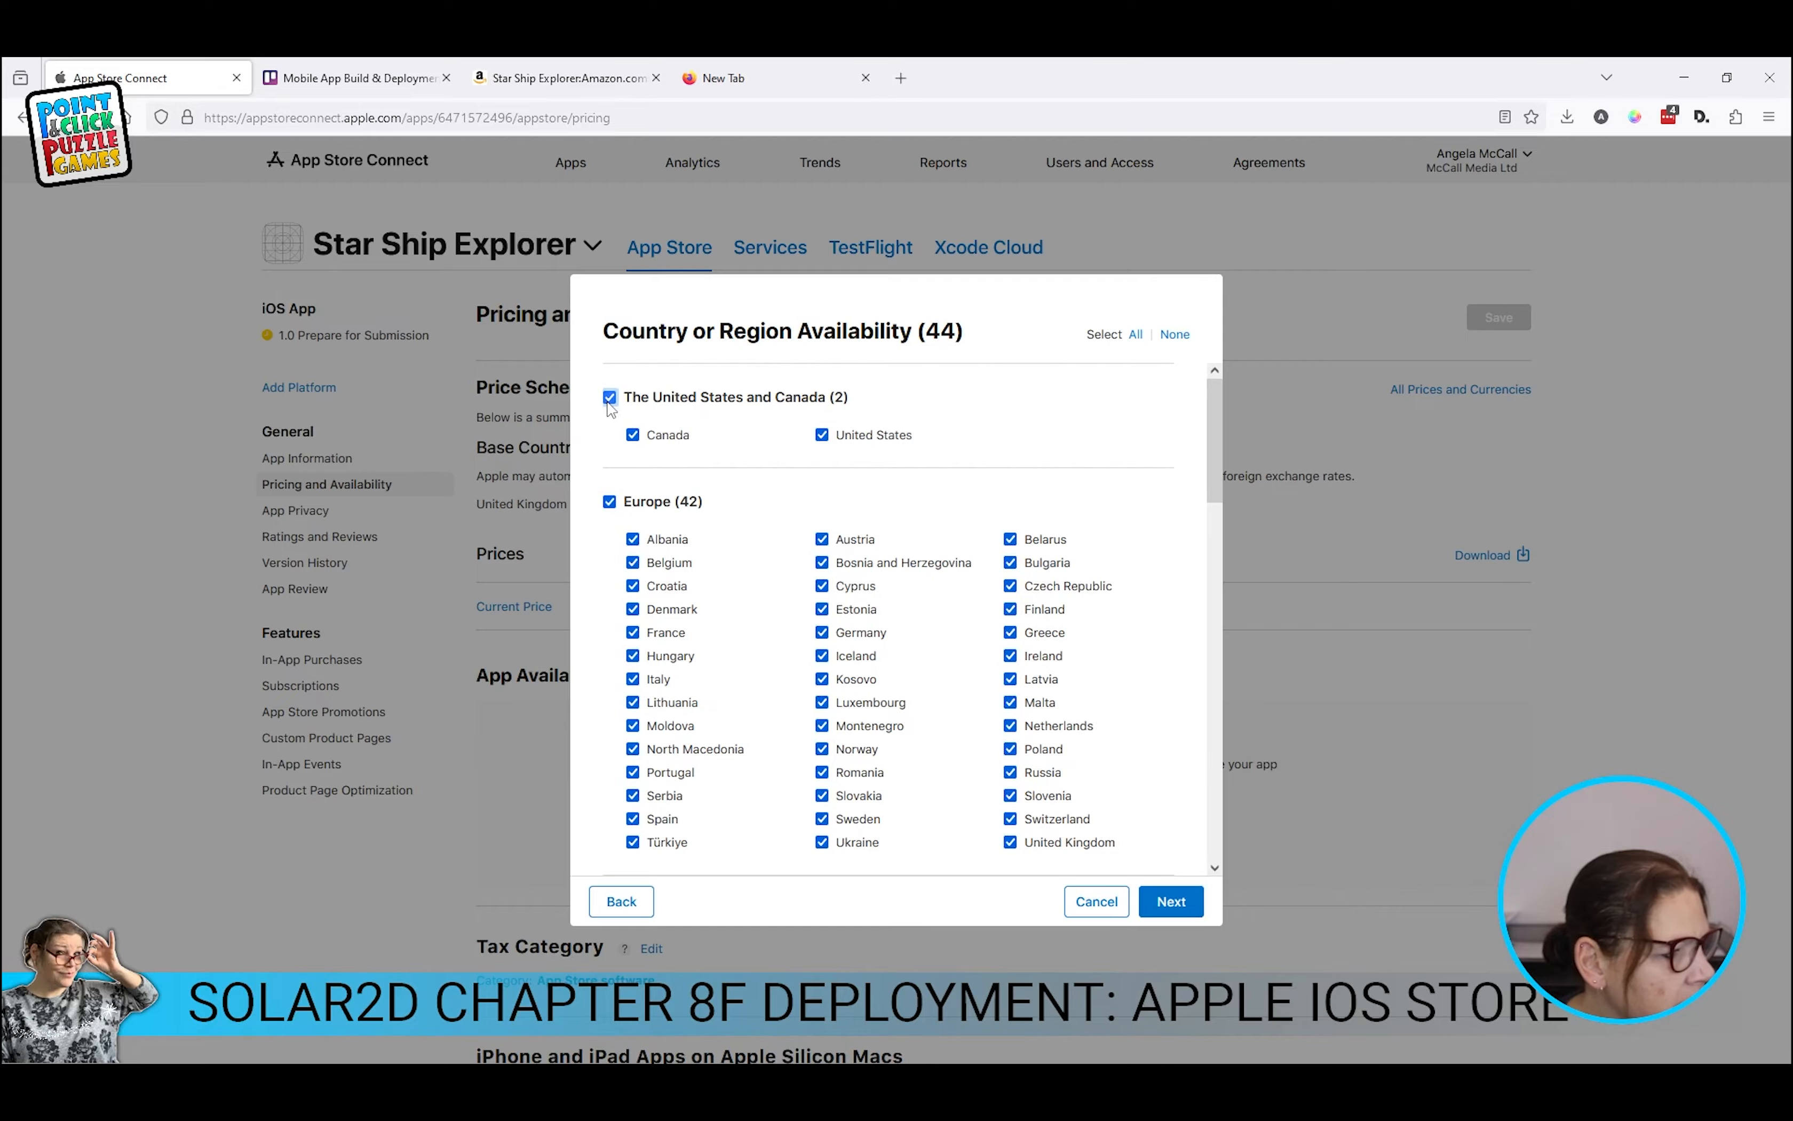
scroll(630, 503, down, 5)
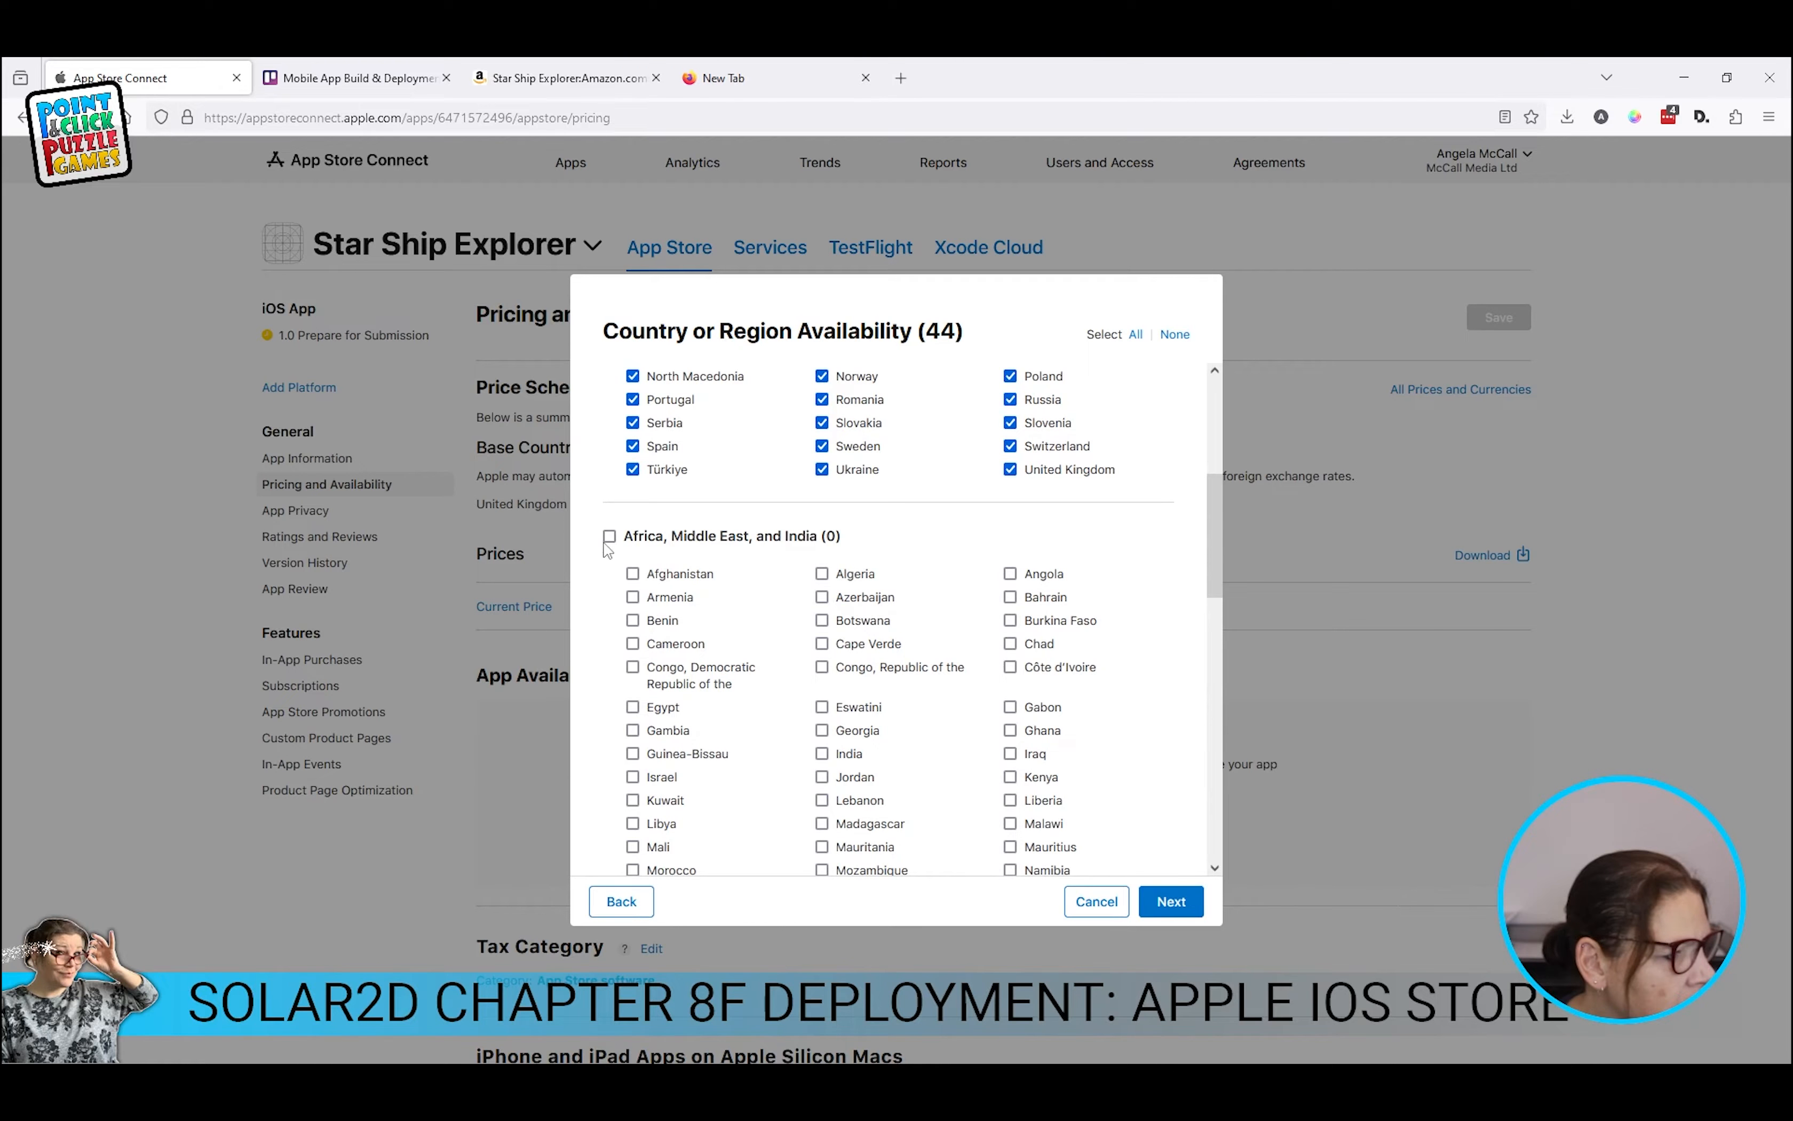
click(609, 536)
scroll(610, 534, down, 8)
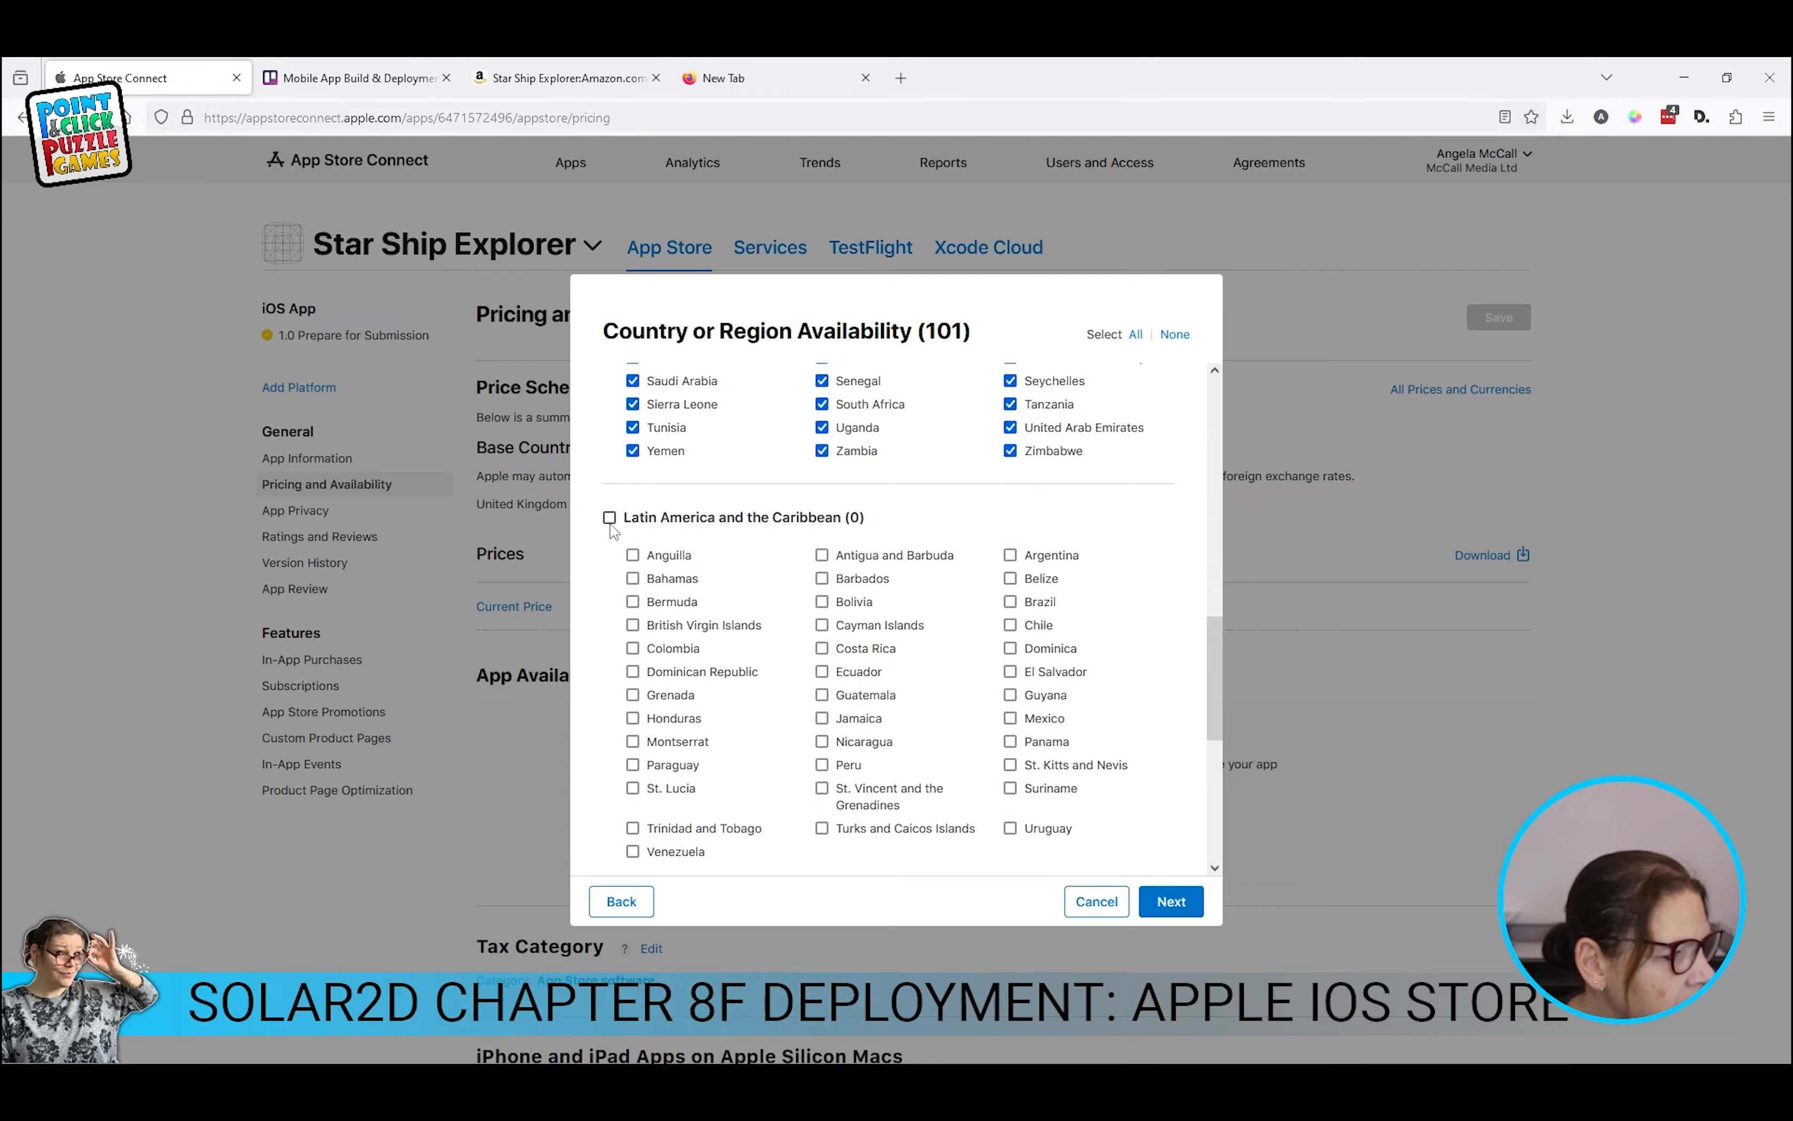
click(609, 517)
scroll(611, 530, down, 5)
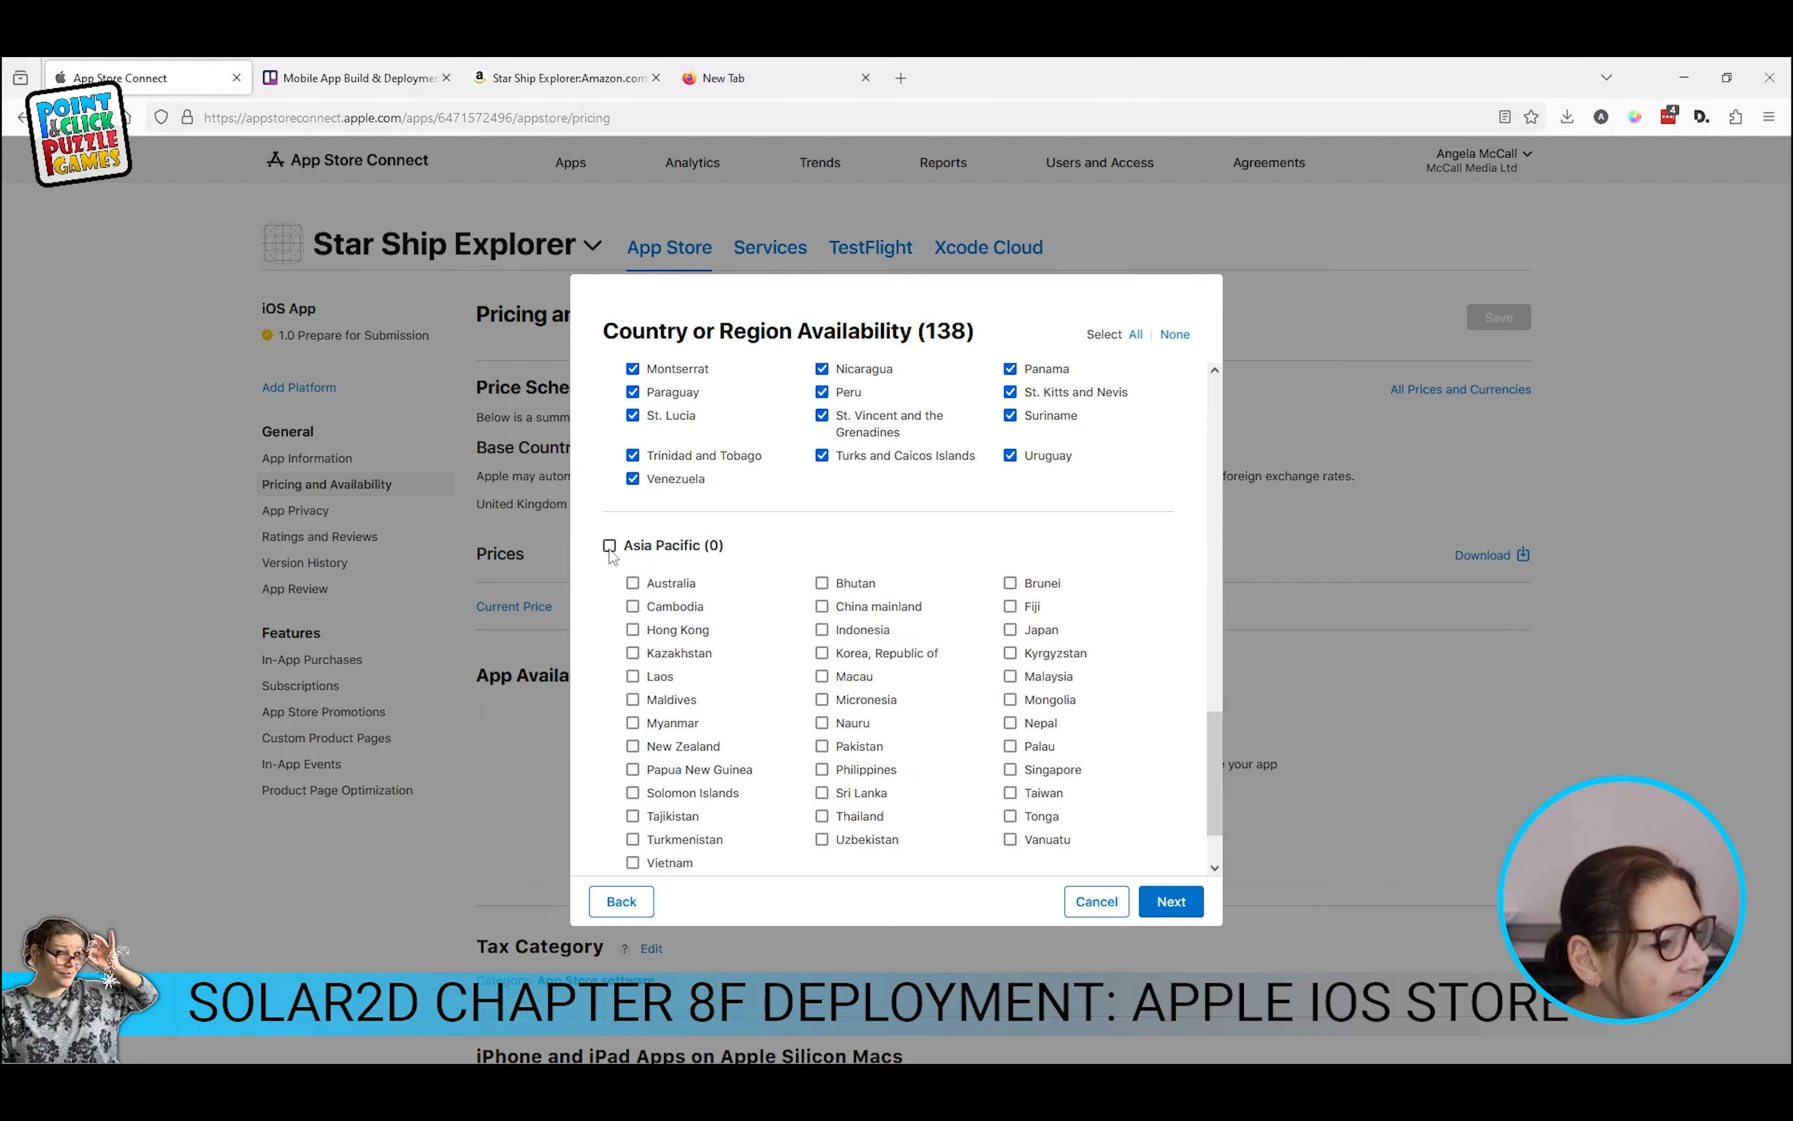
click(609, 545)
scroll(793, 546, down, 2)
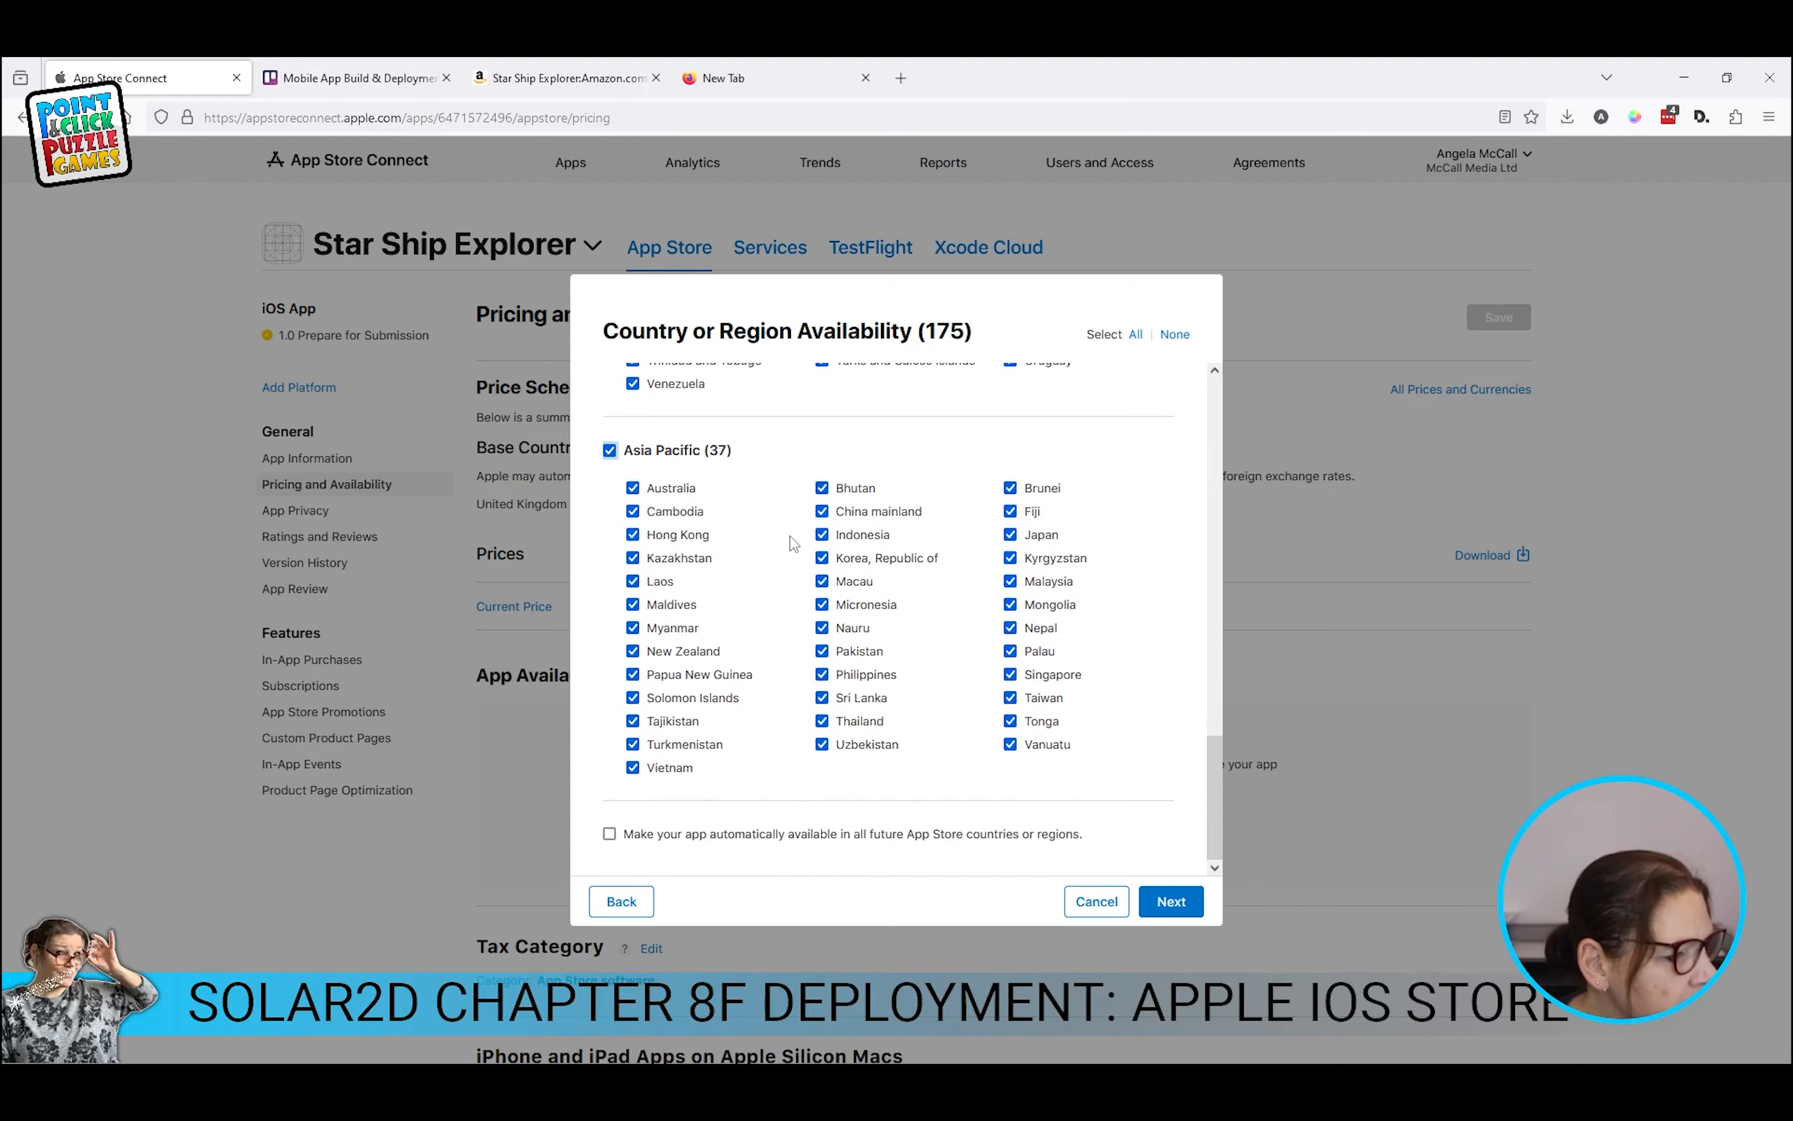
click(610, 835)
click(1184, 904)
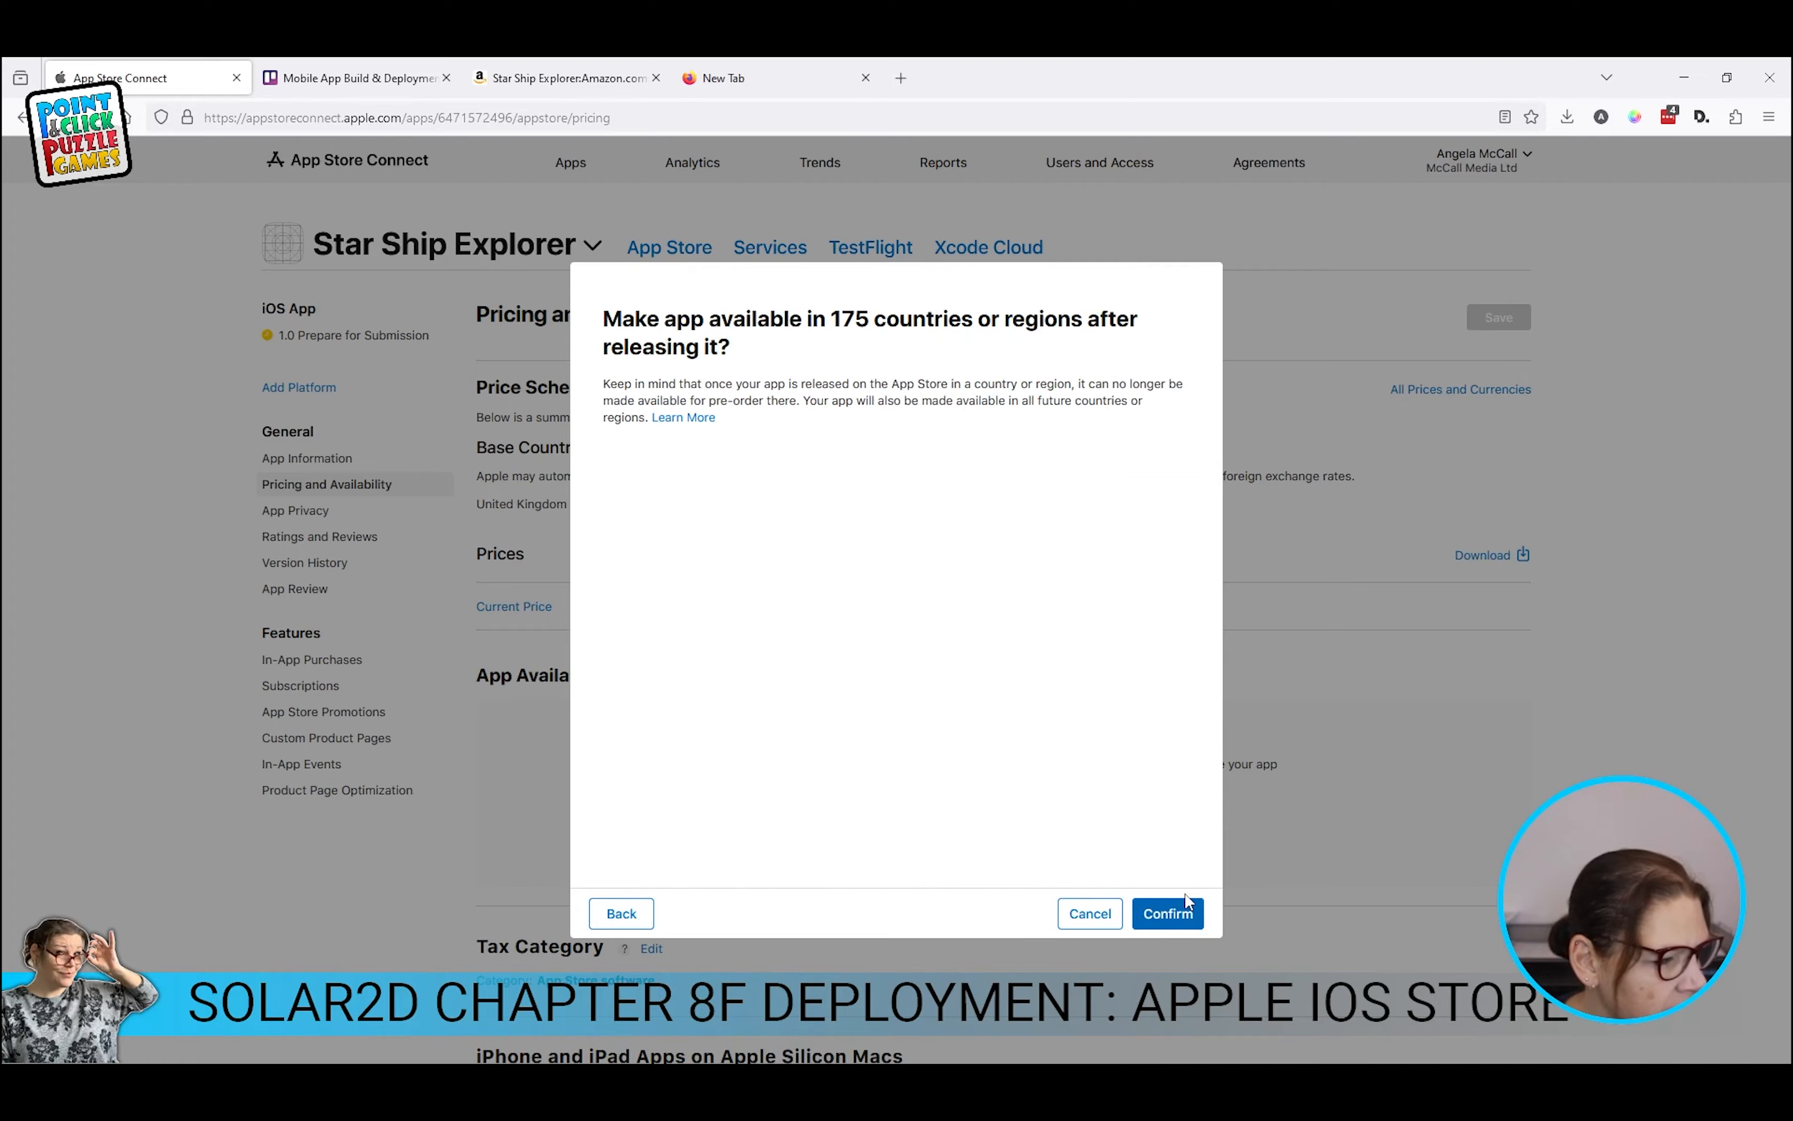
Step: Confirm availability in 175 countries or regions and review the App Availability list
click(1182, 916)
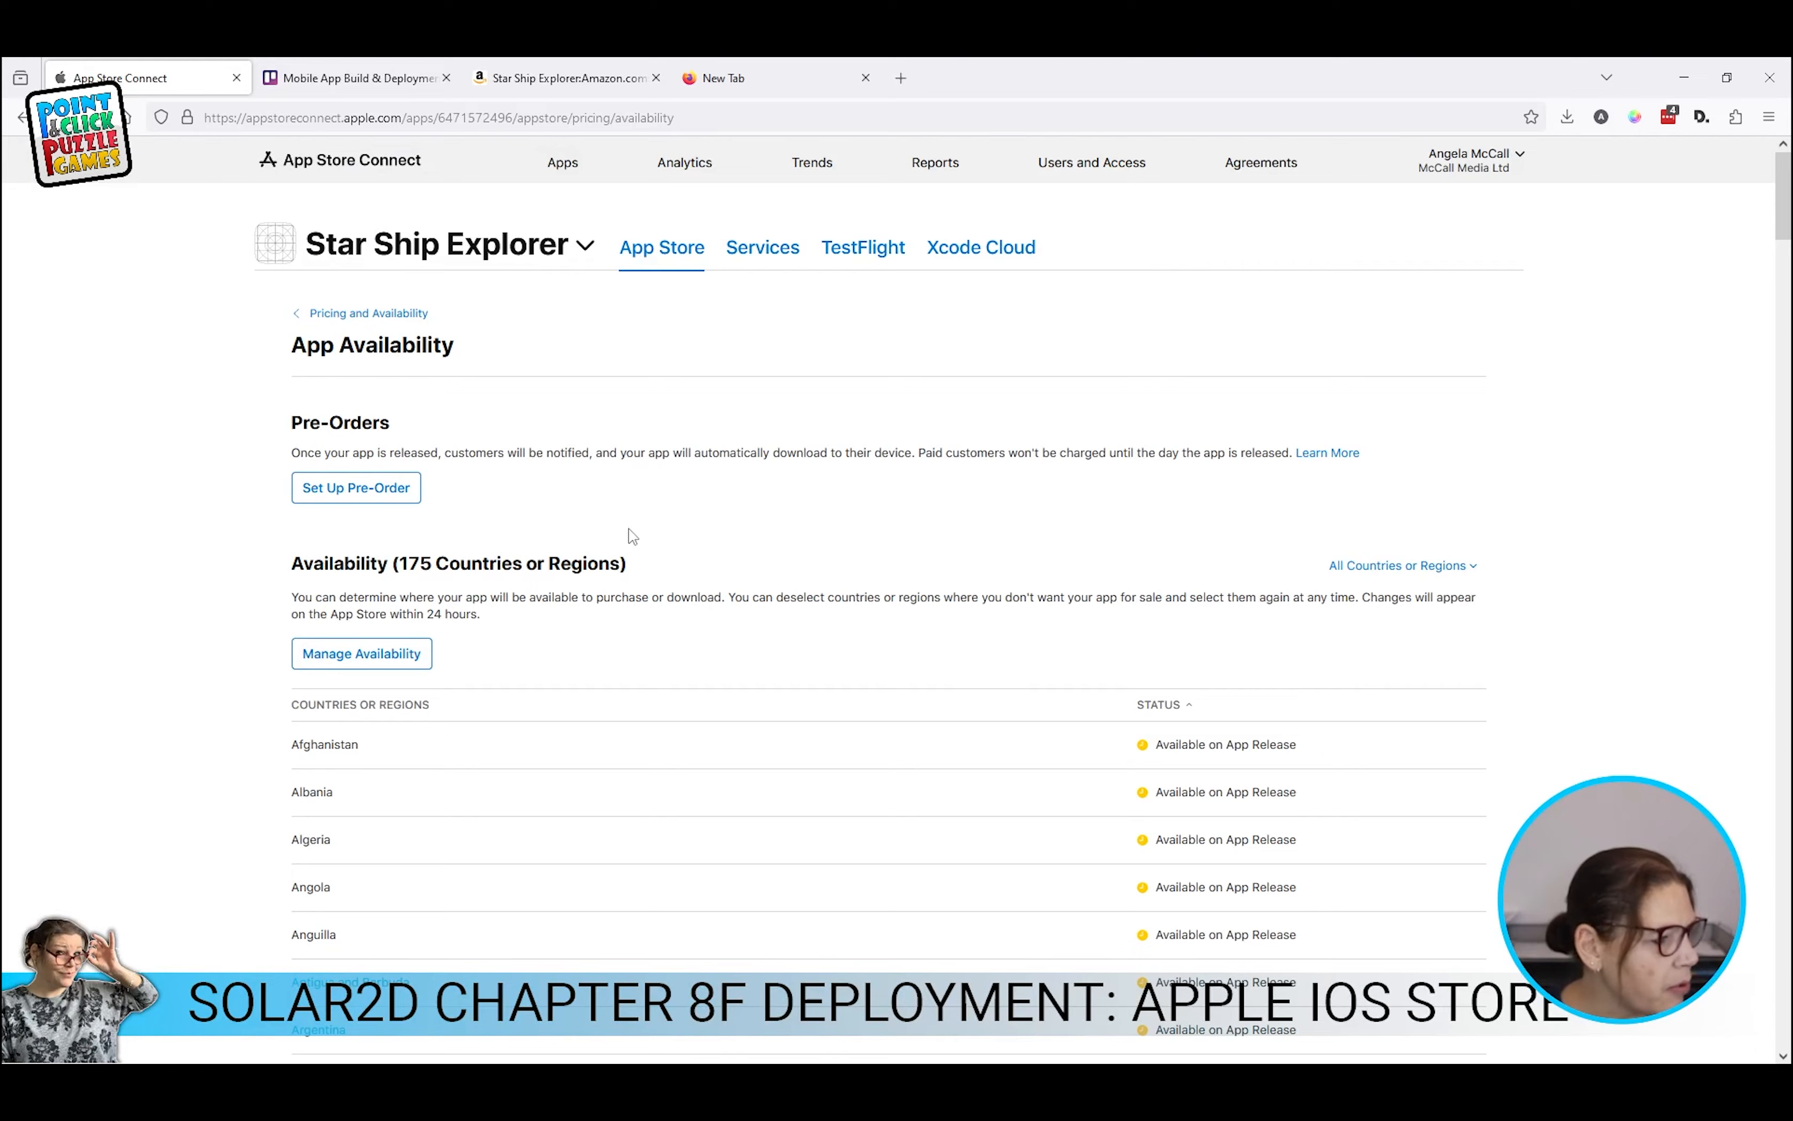
scroll(1273, 741, down, 20)
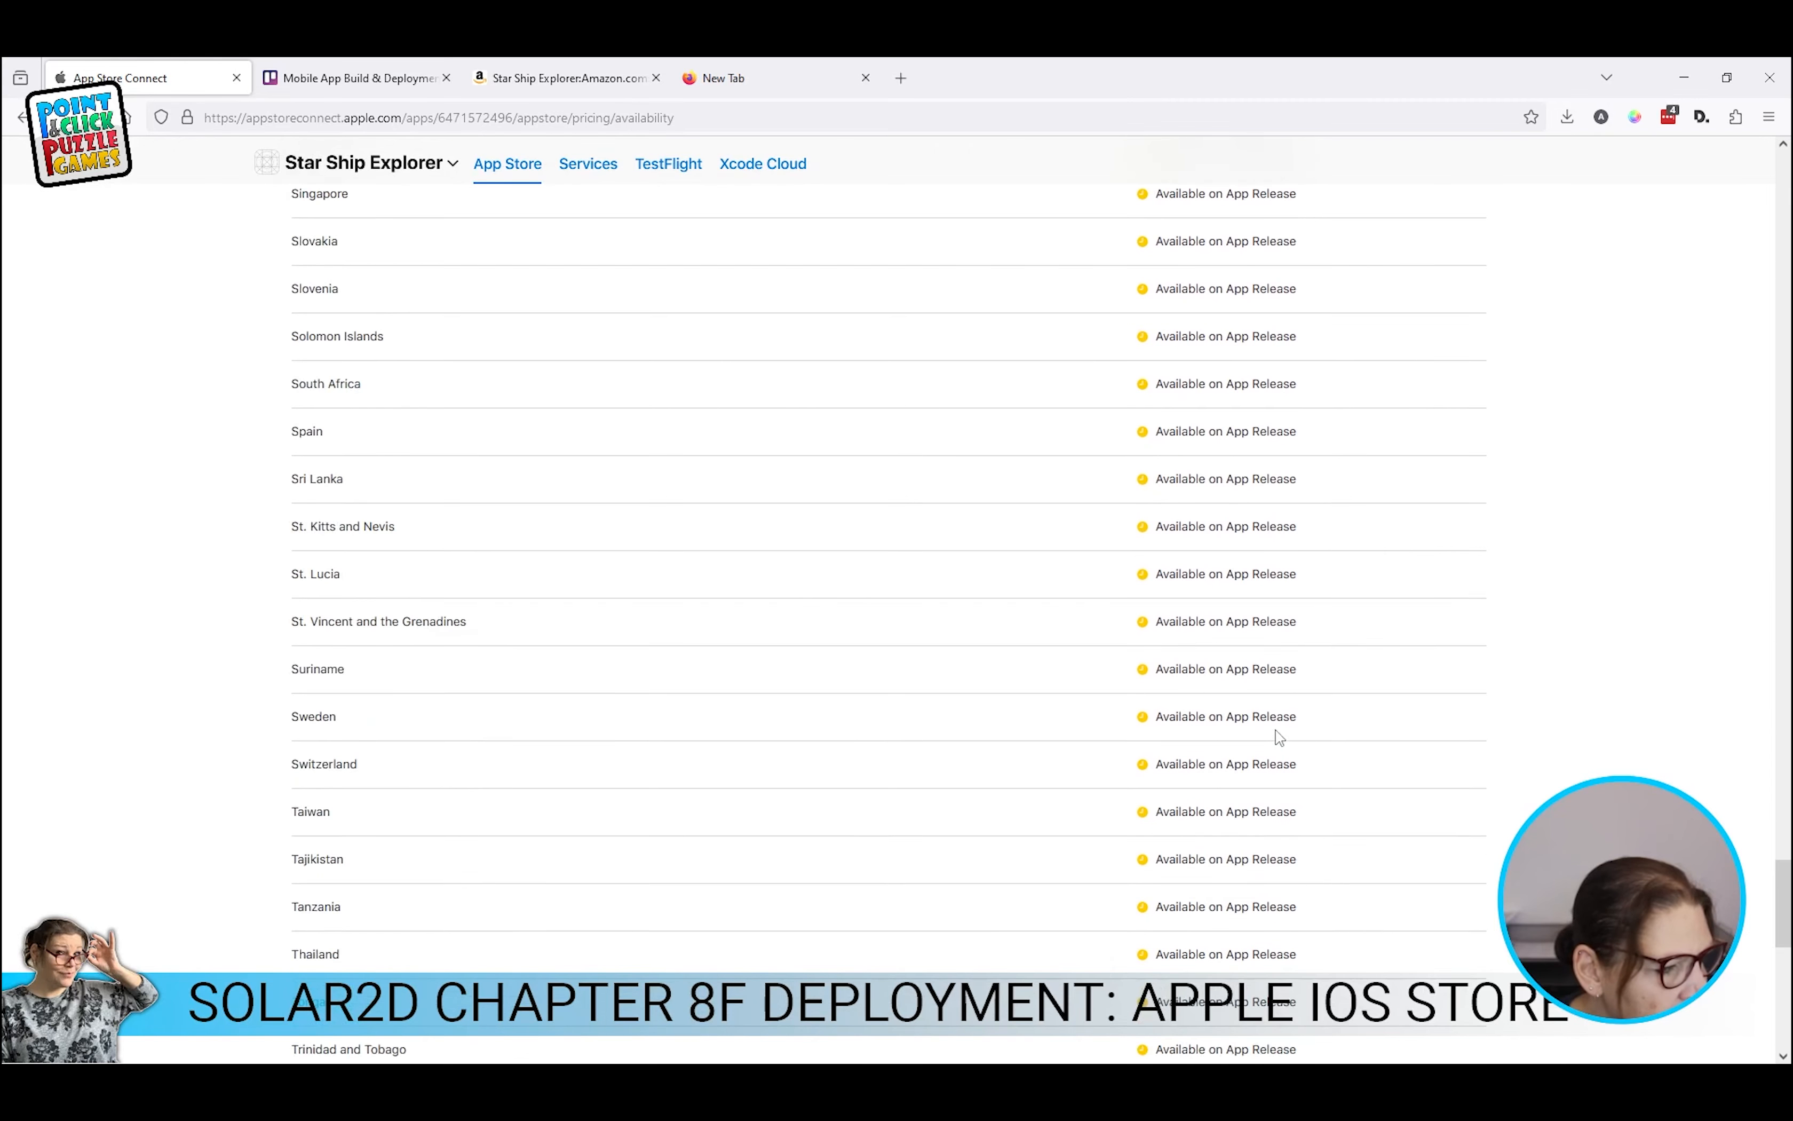
scroll(311, 538, up, 20)
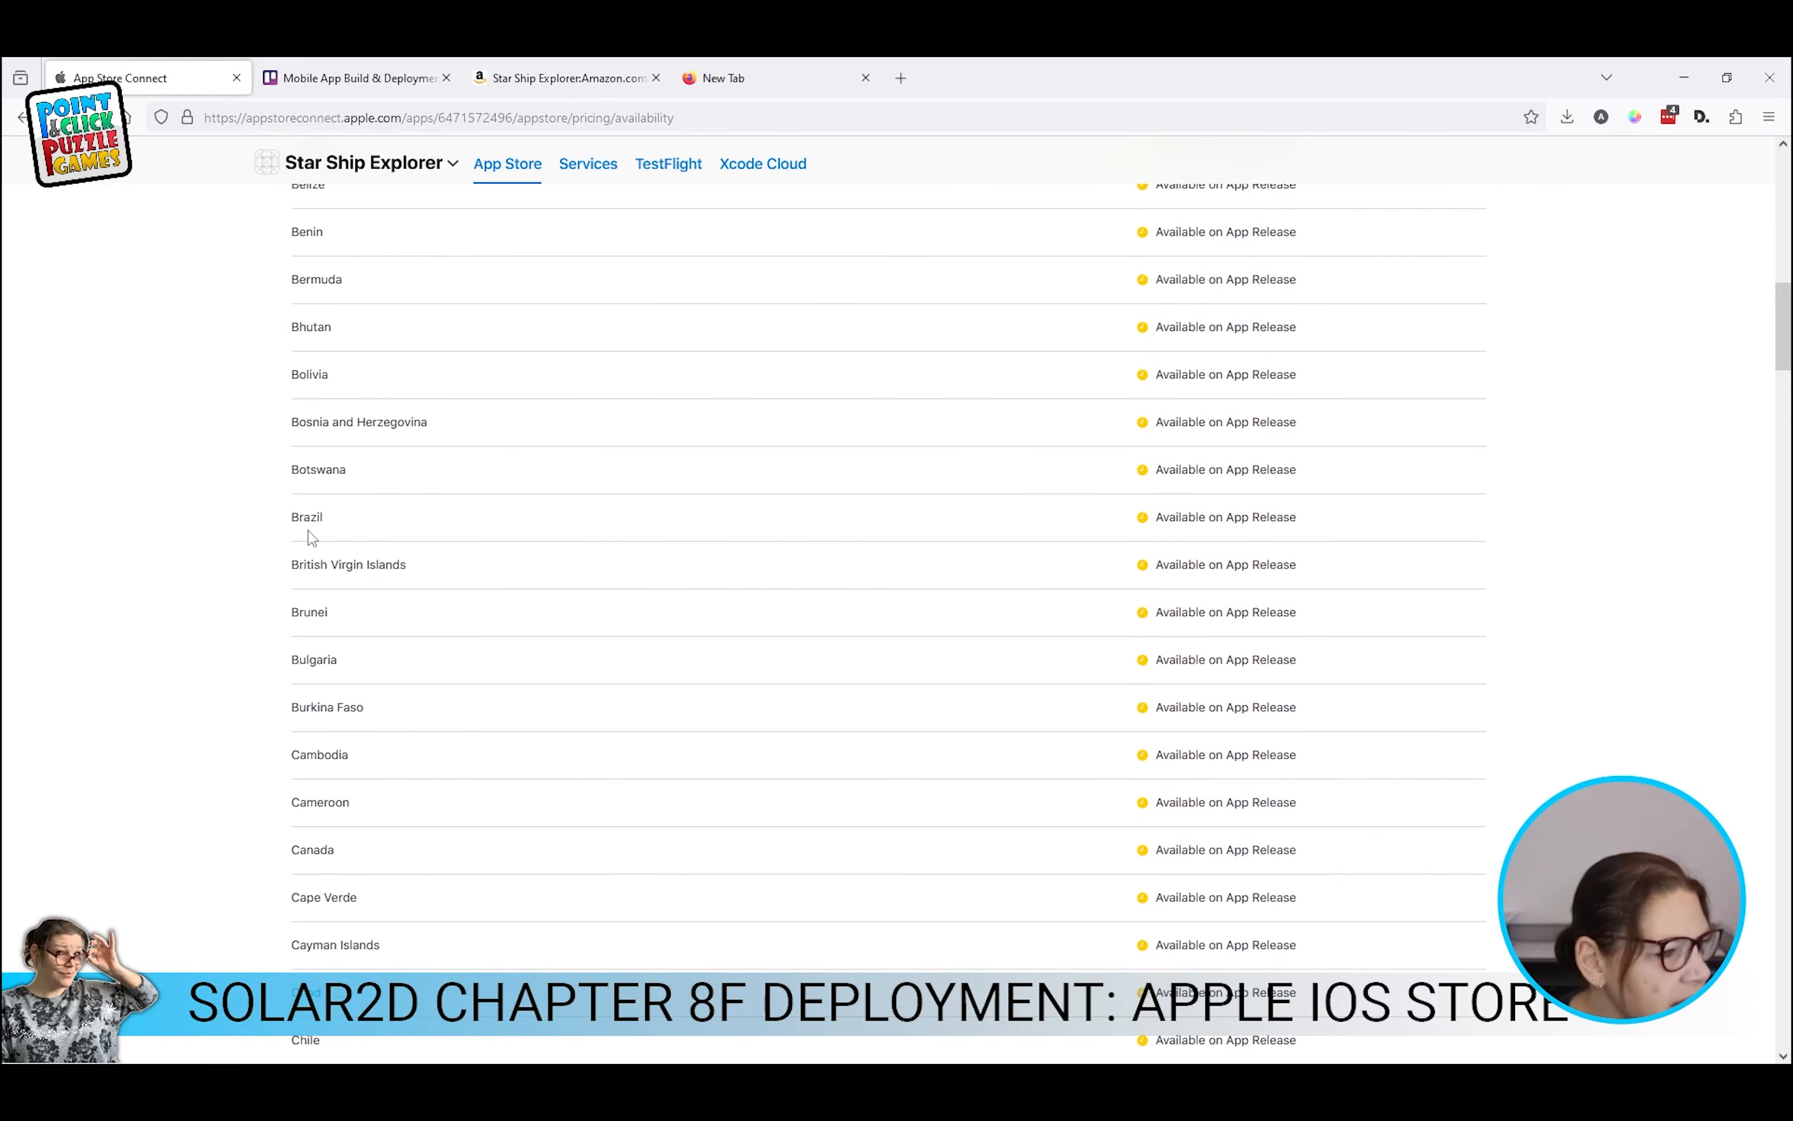
scroll(312, 538, up, 10)
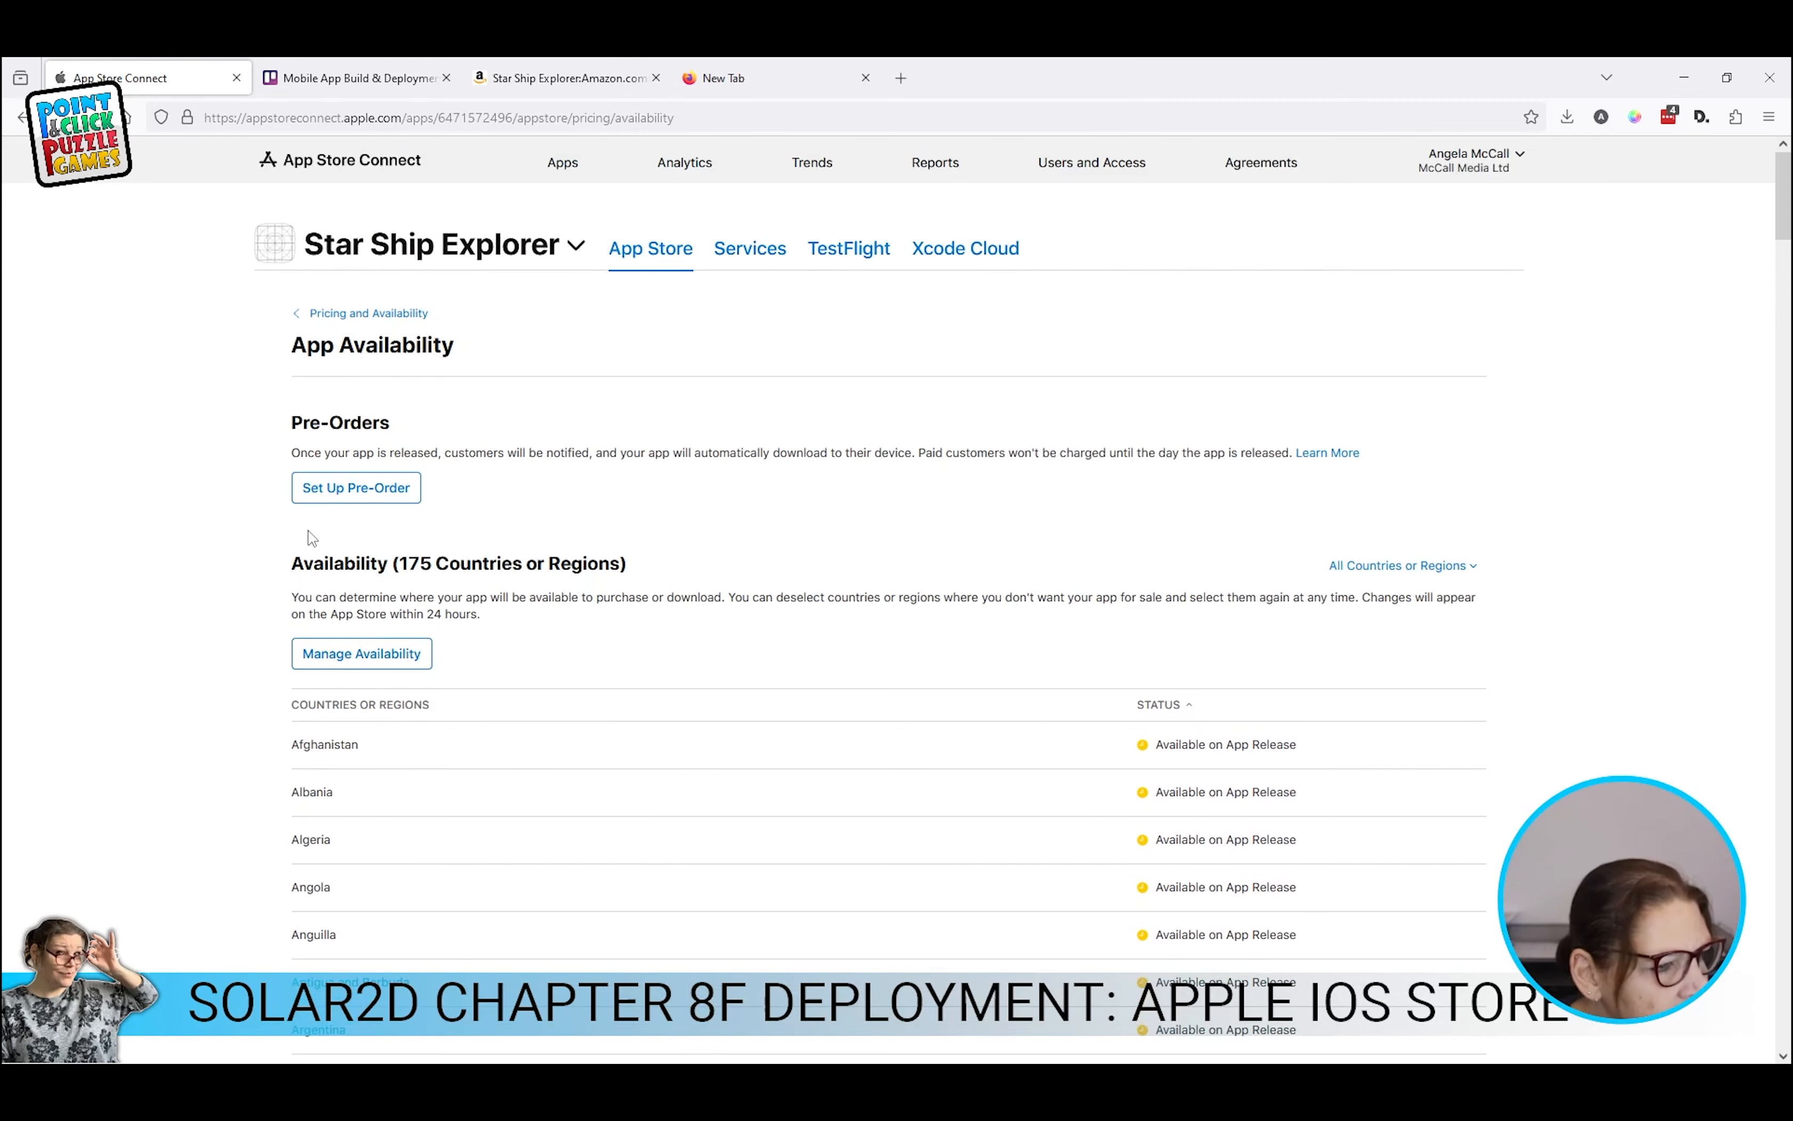
click(18, 118)
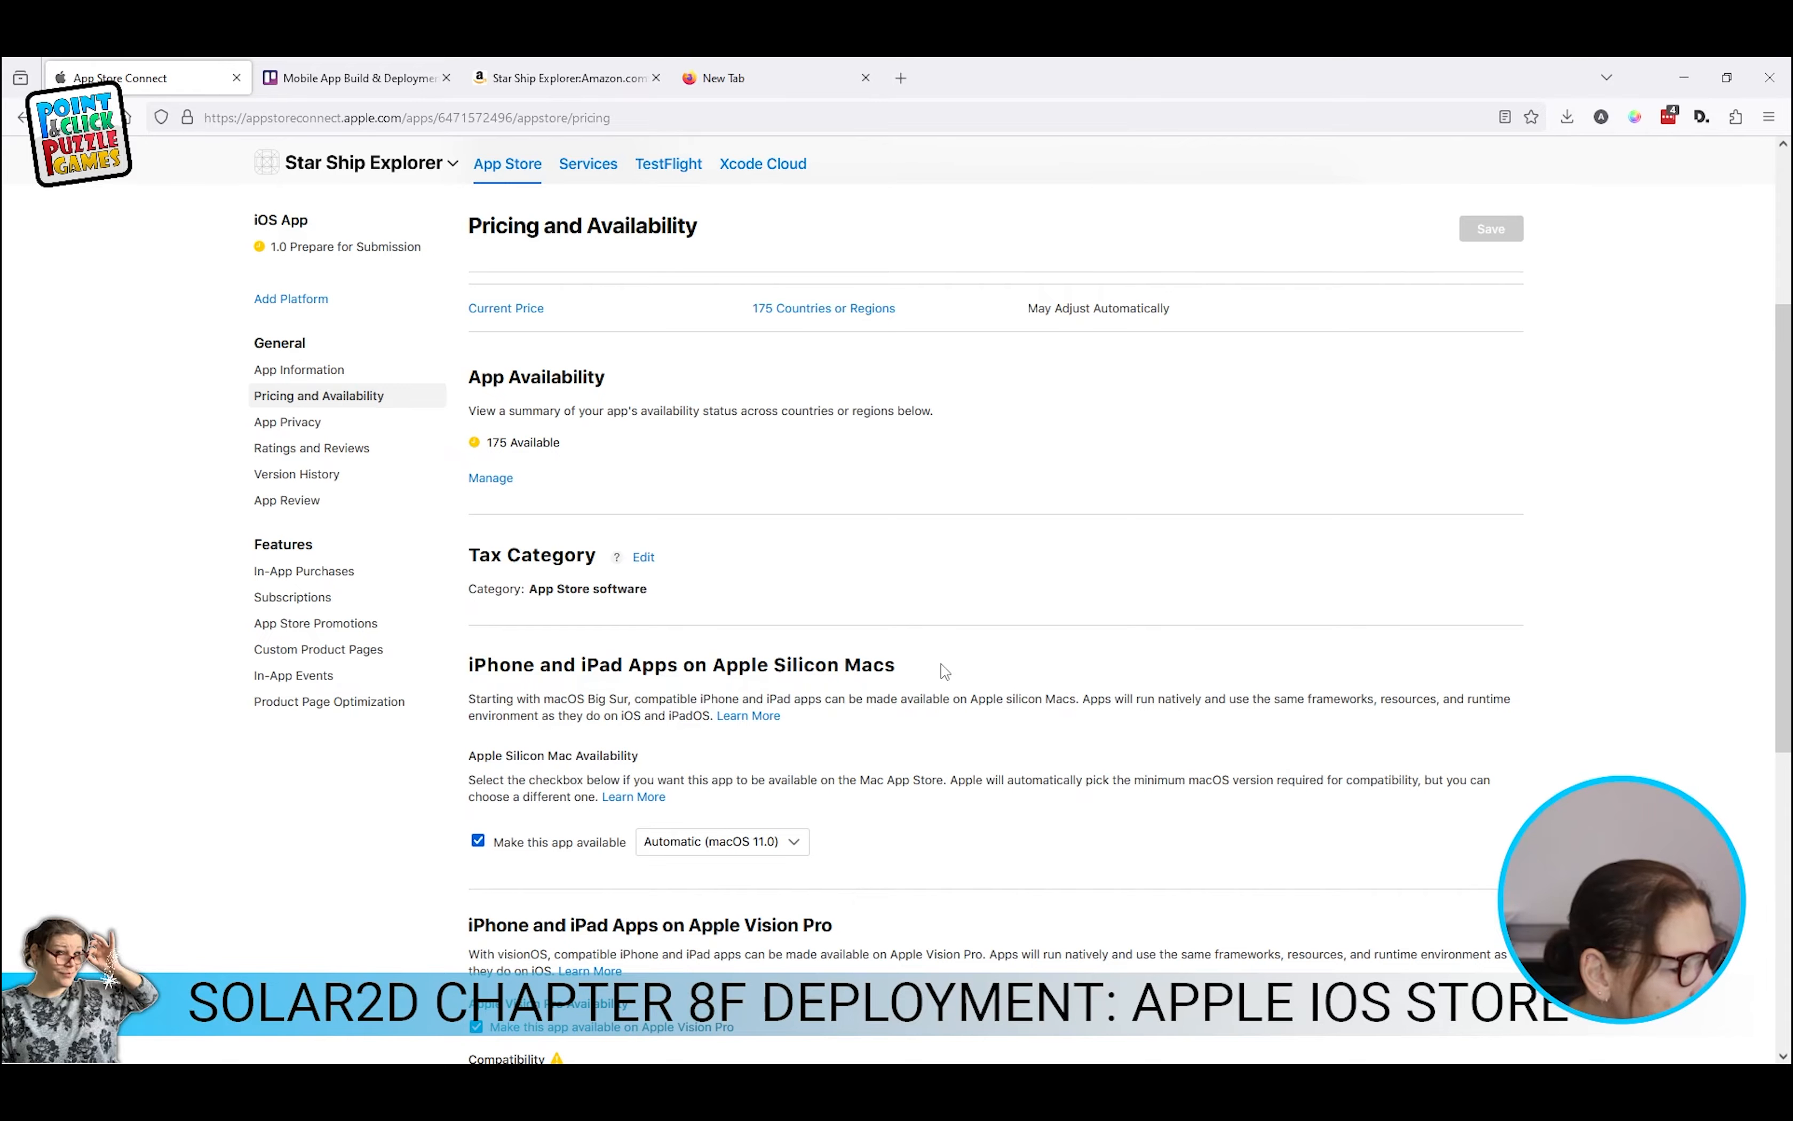
Step: Expand Last-Compatible Version Settings, then go to the App Privacy page
scroll(778, 855, down, 8)
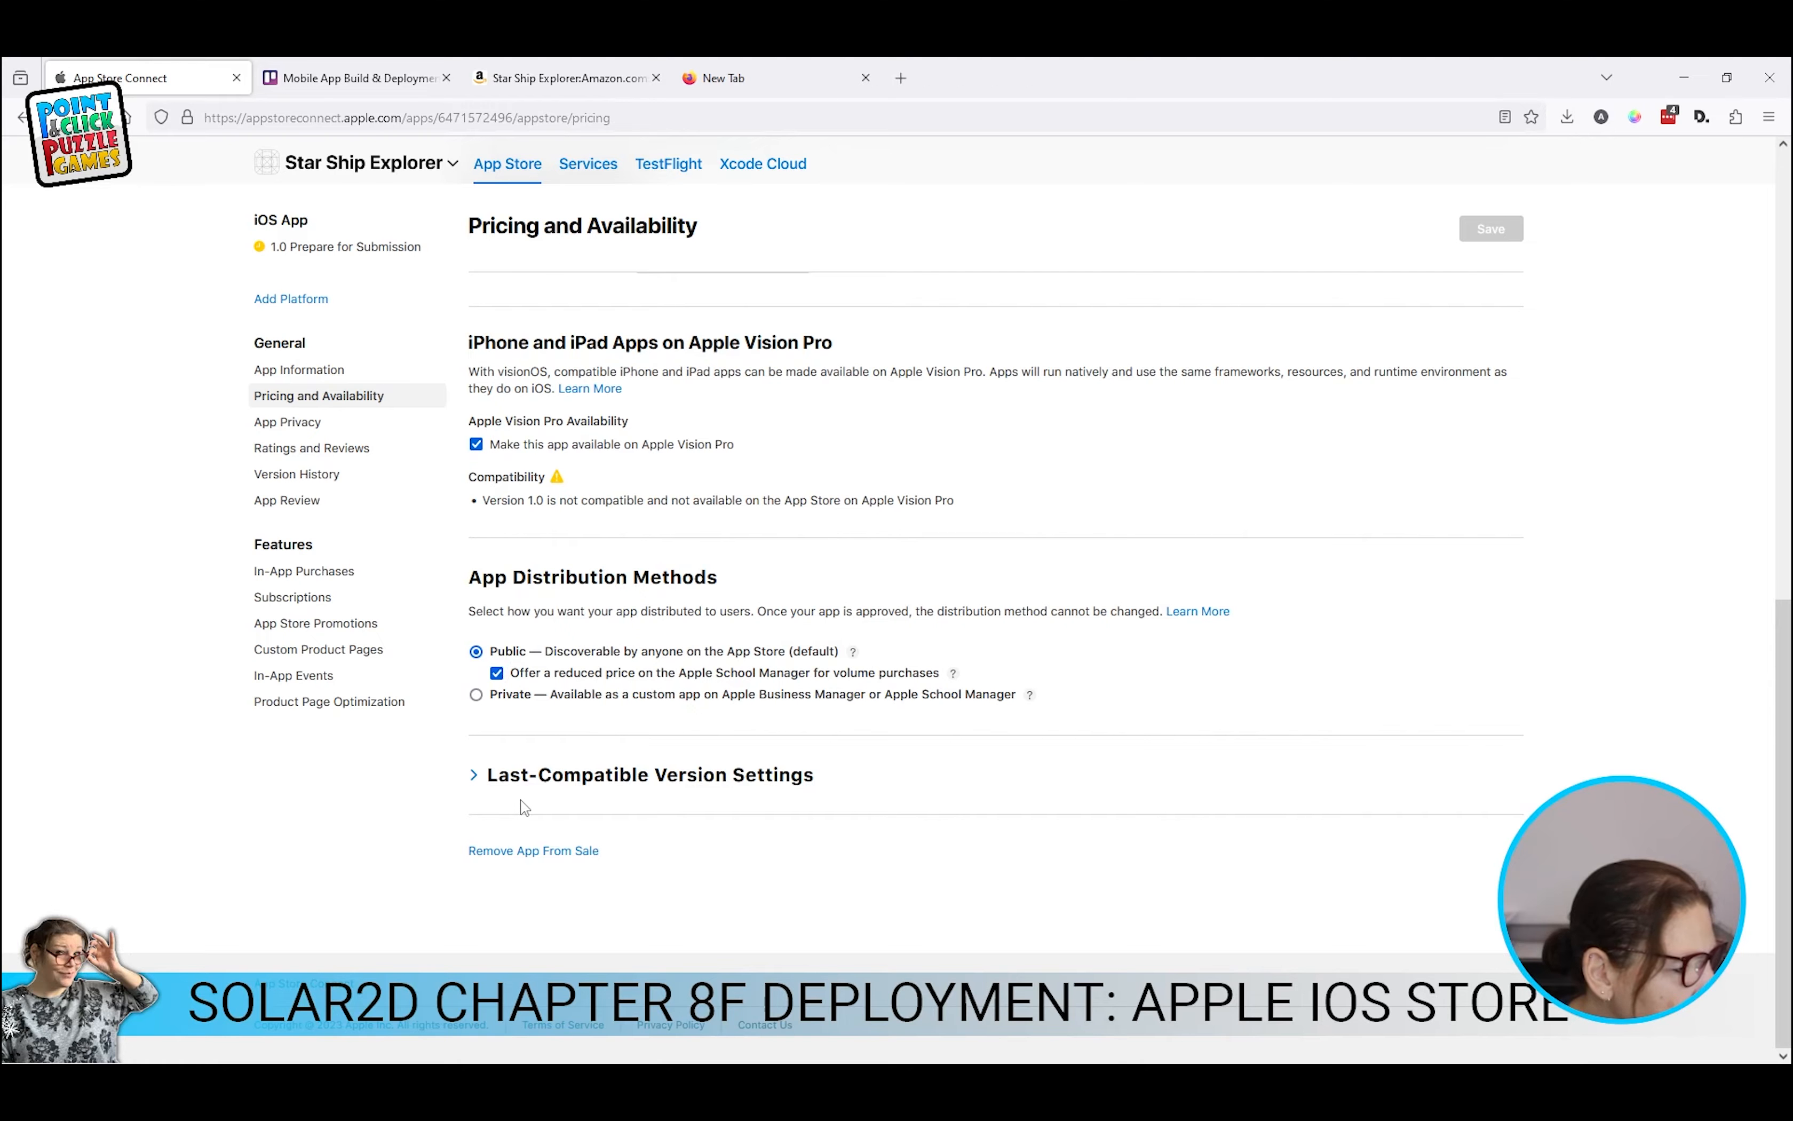
click(469, 787)
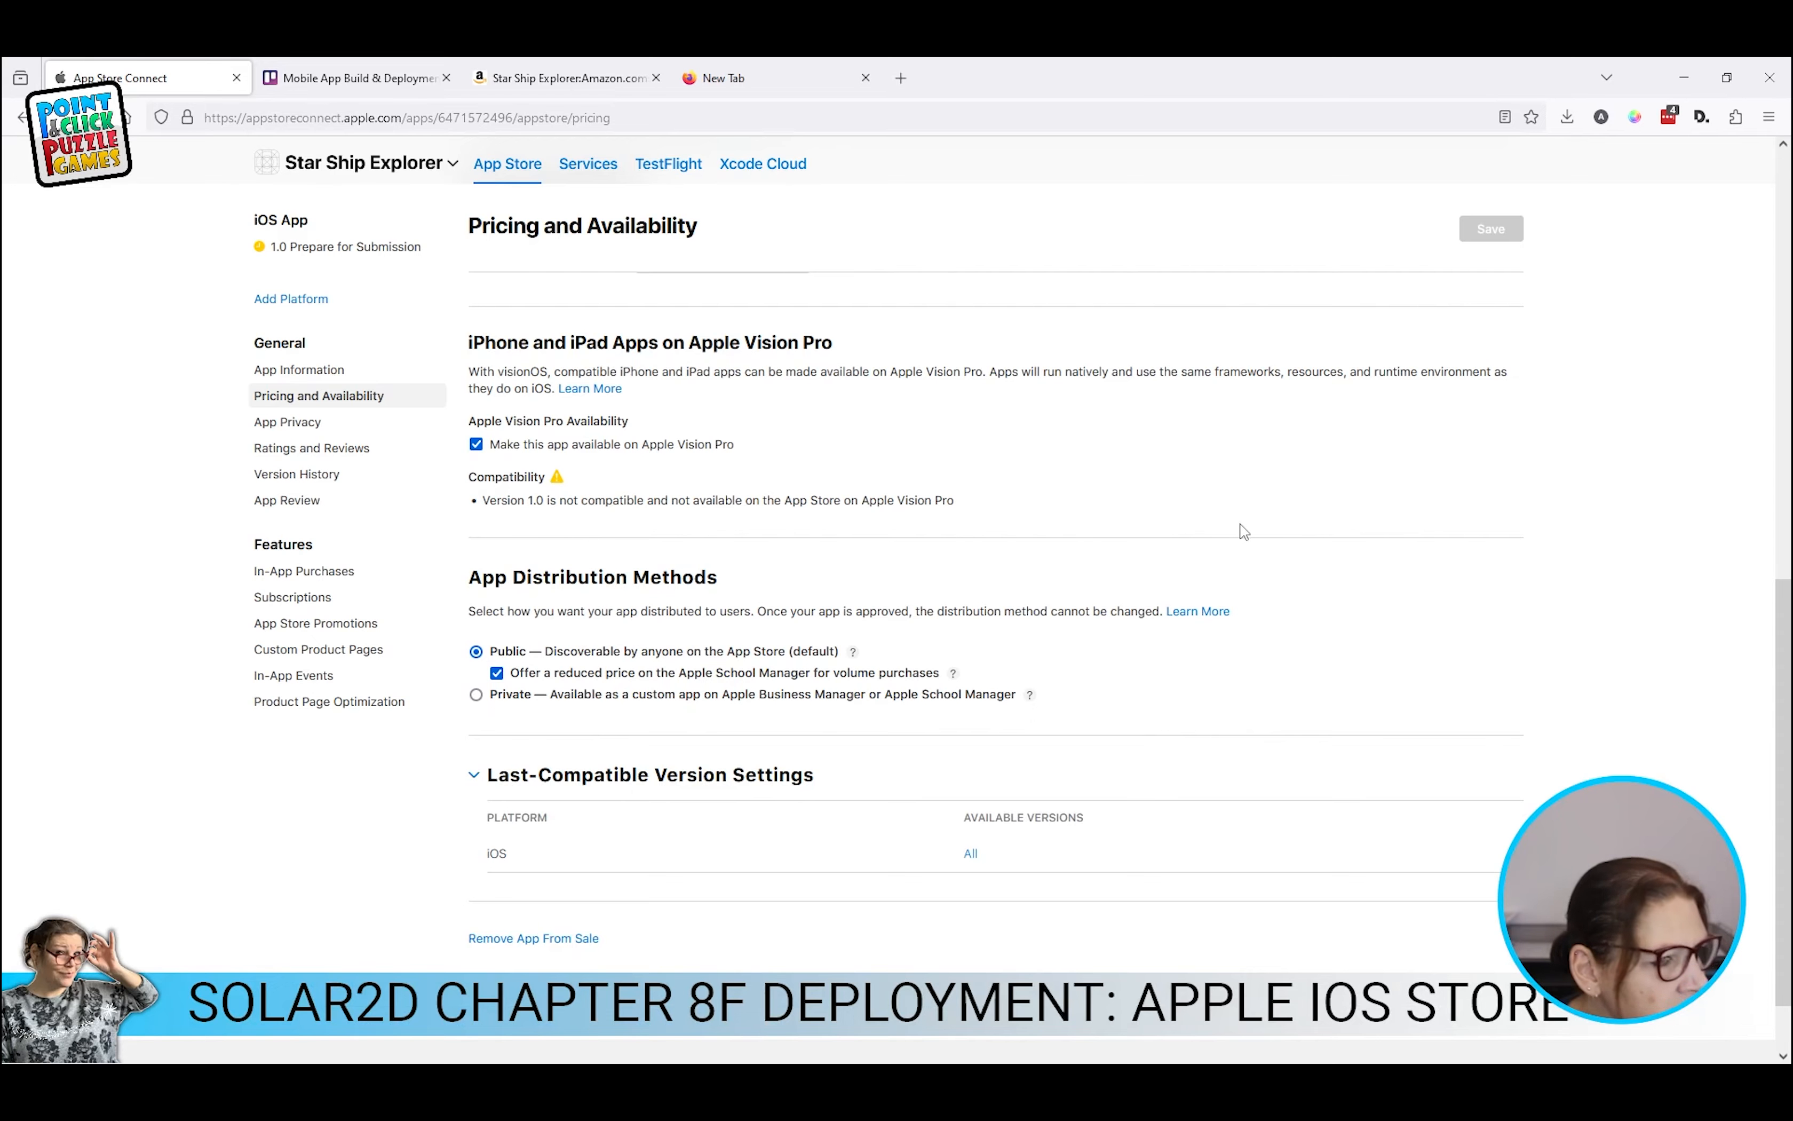
scroll(1244, 531, up, 10)
click(289, 511)
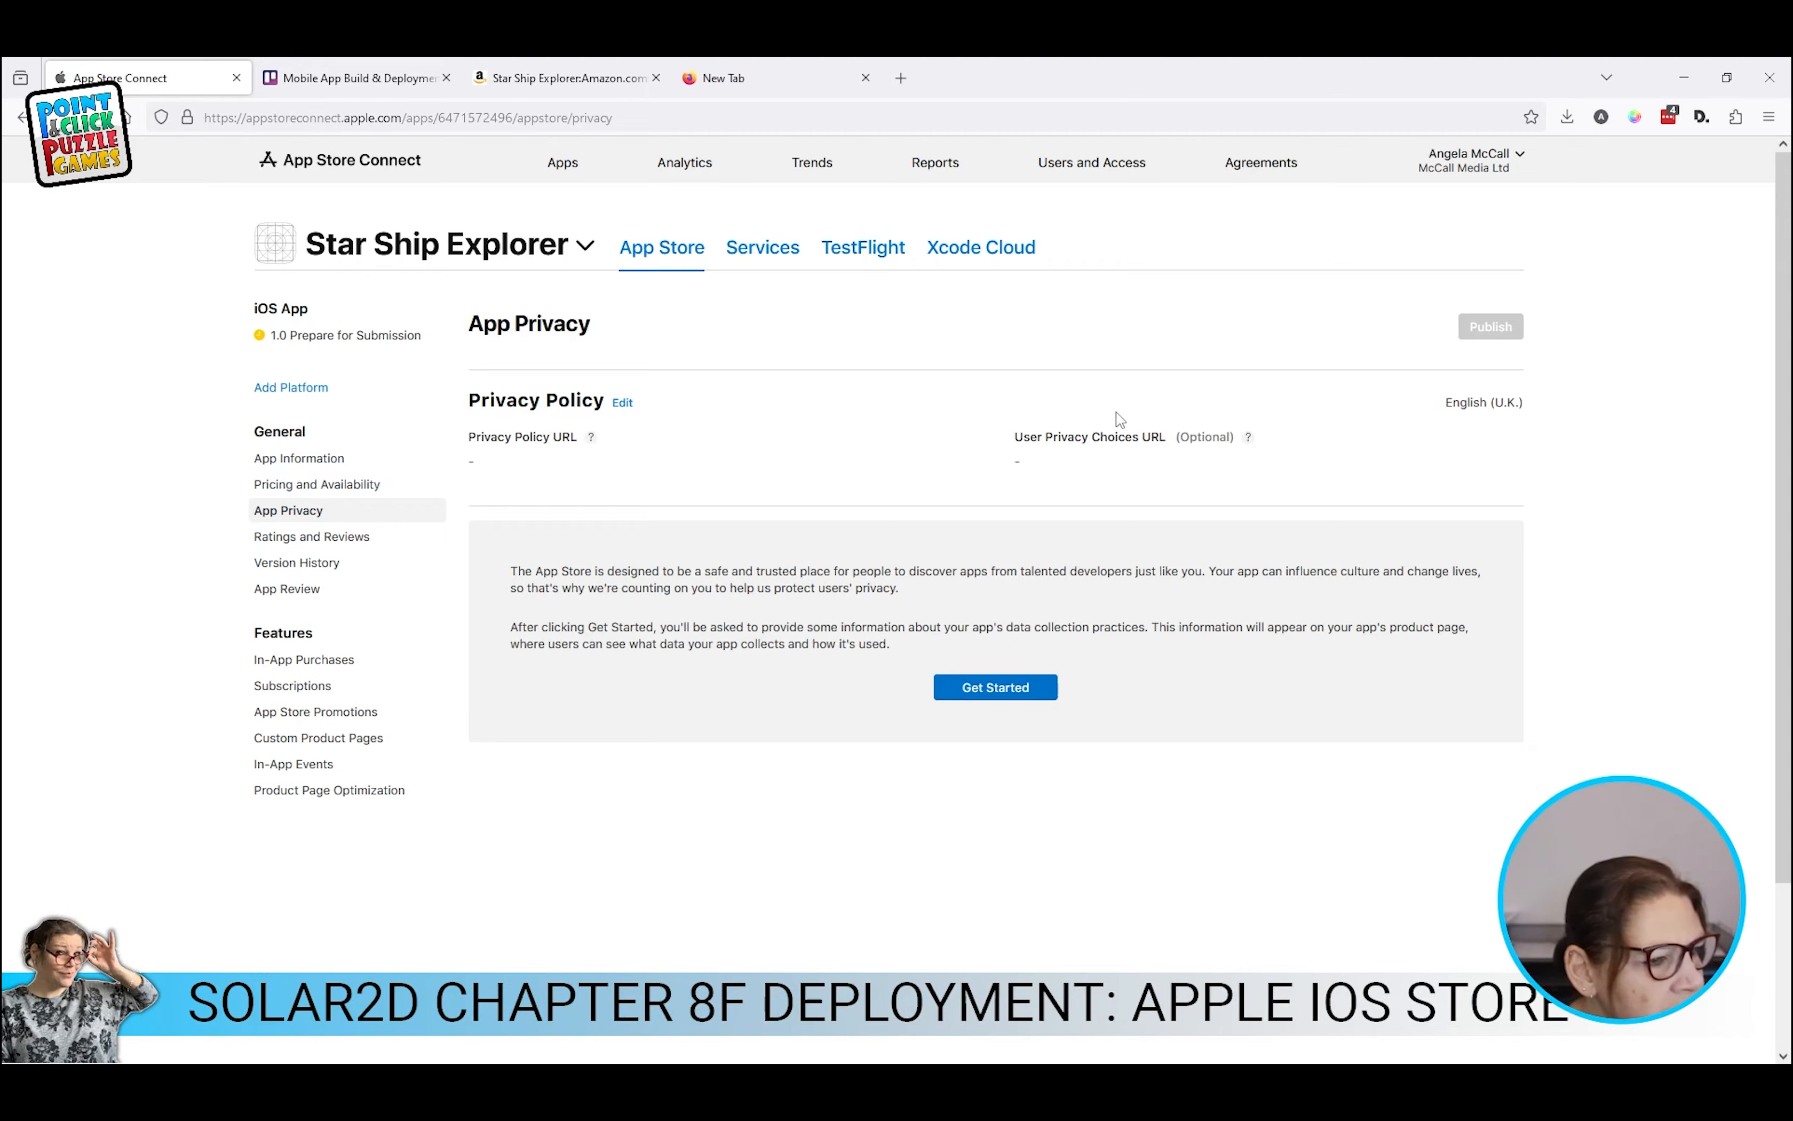
Step: Copy the zetadesignstudios.com privacy policy address and save it as the Privacy Policy URL
click(622, 403)
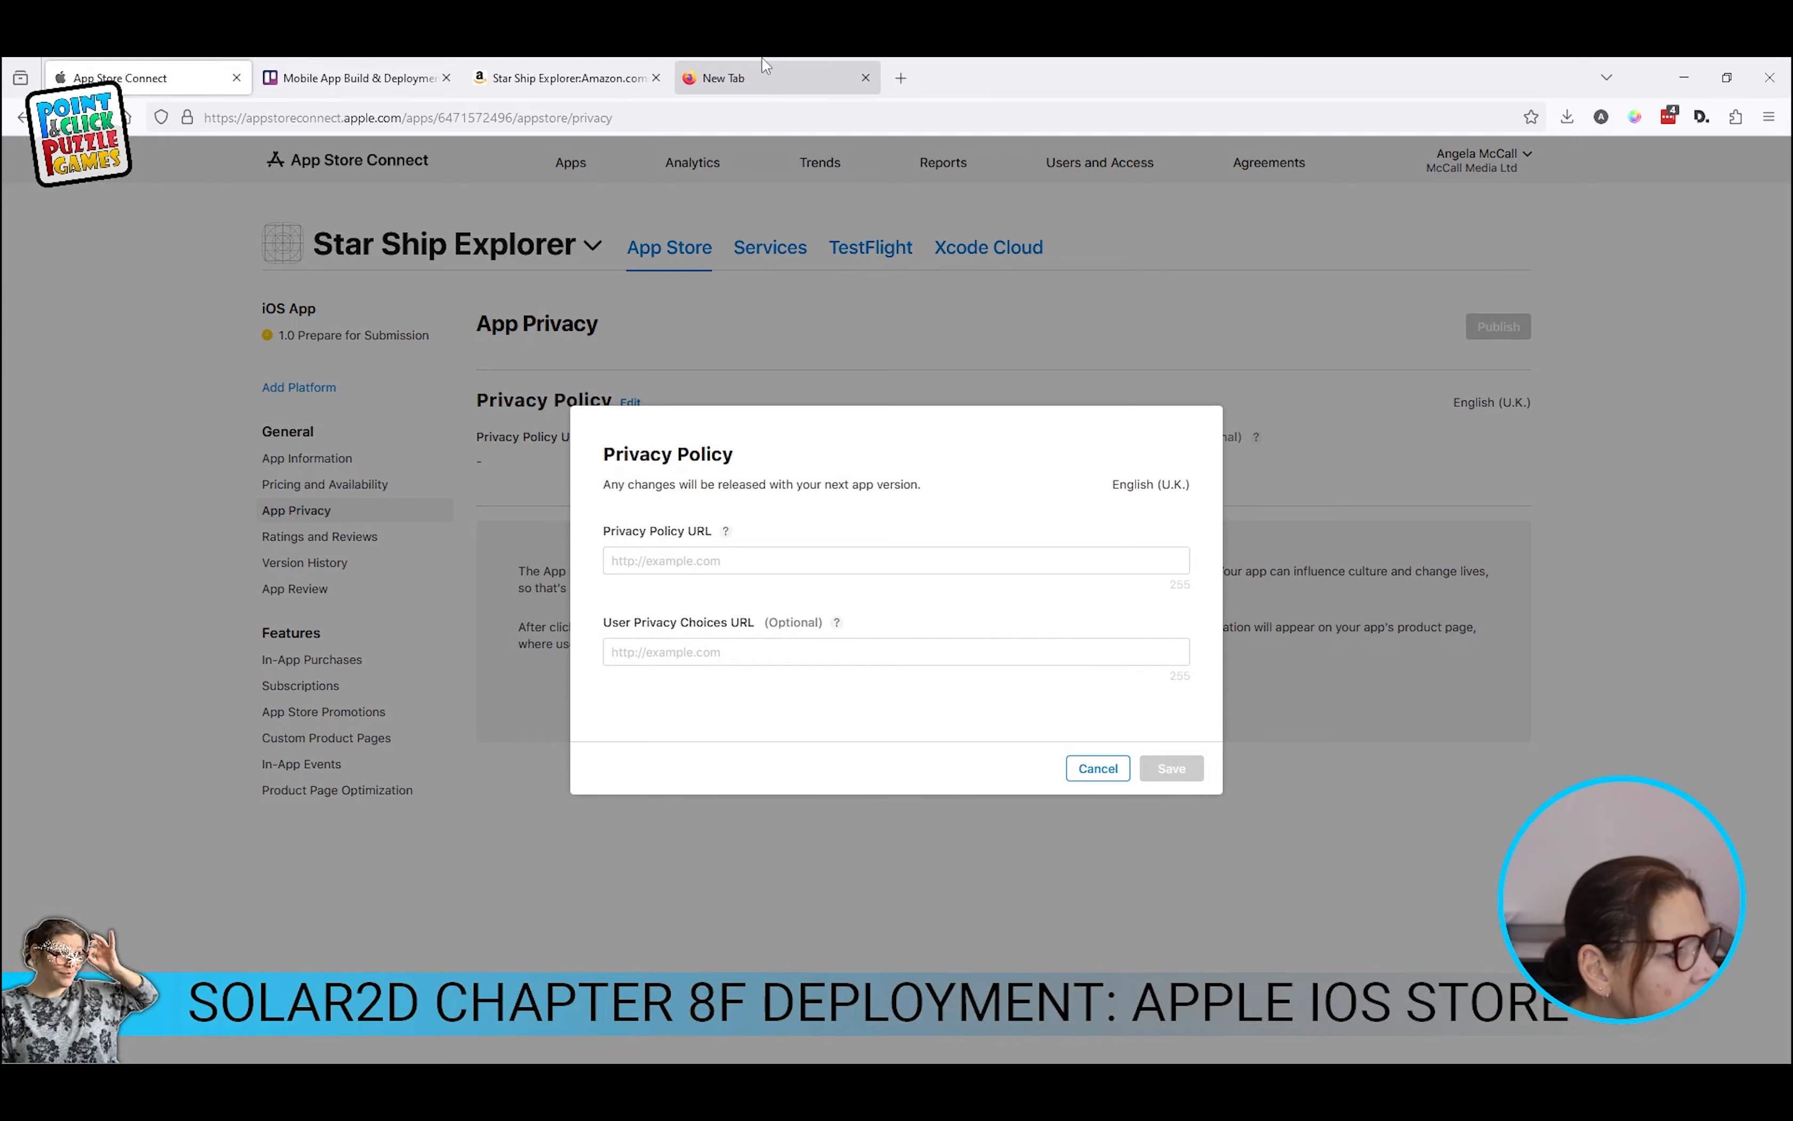
click(765, 79)
text(zetadesignstudios.com/privacy-policy/)
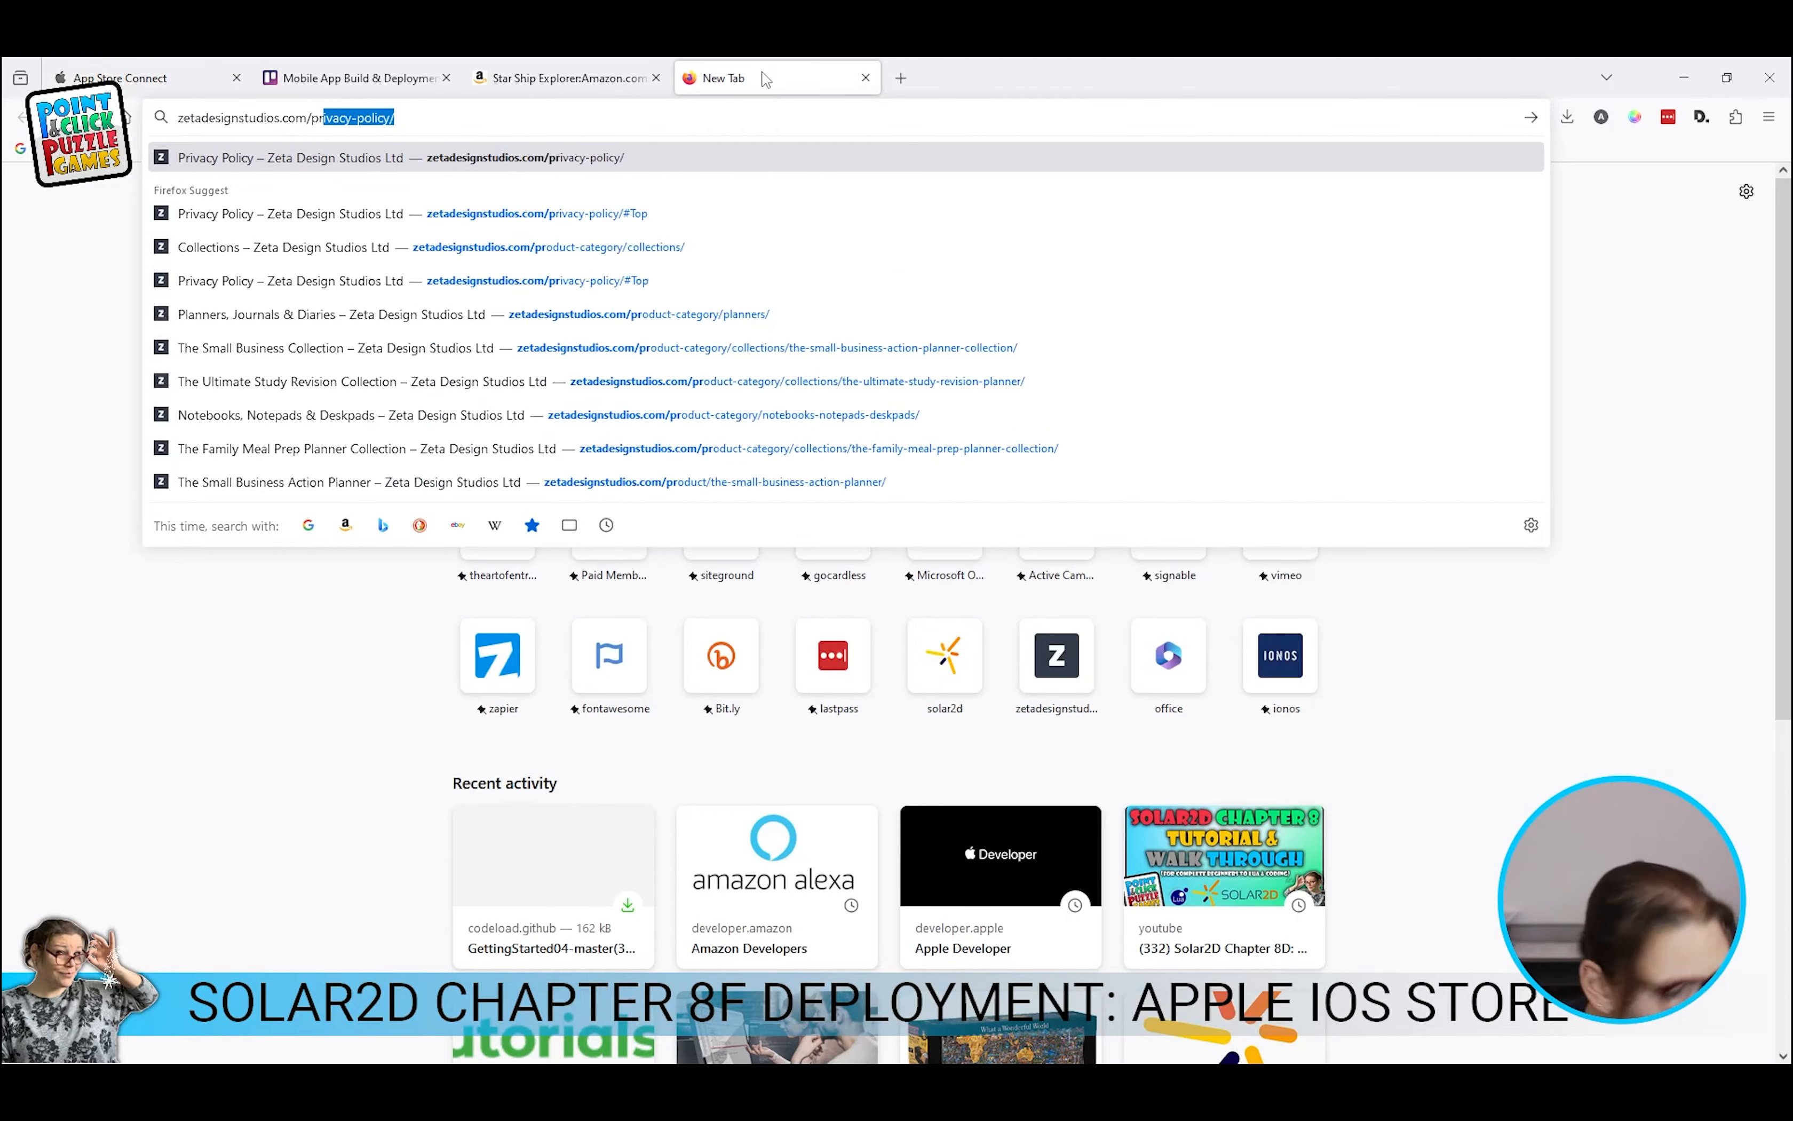
key(ctrl+a)
key(ctrl+c)
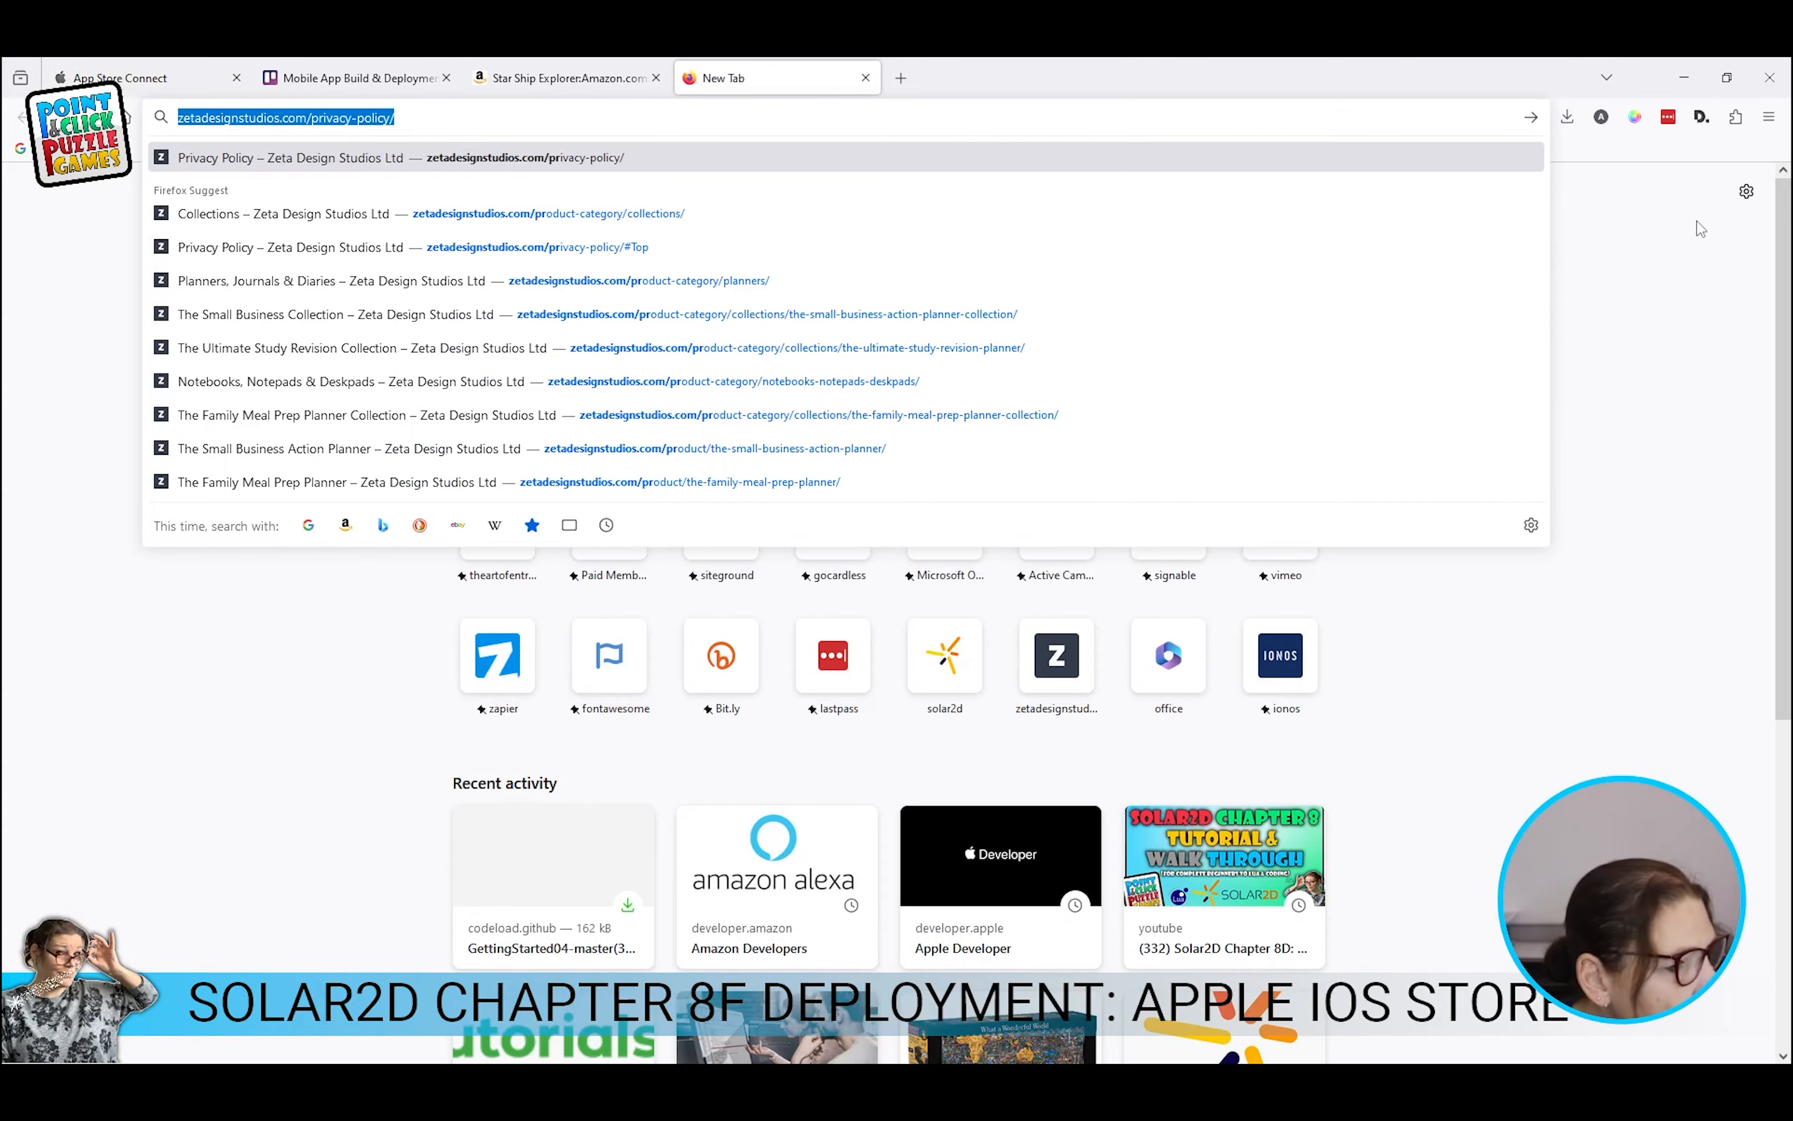
key(ctrl+1)
click(778, 552)
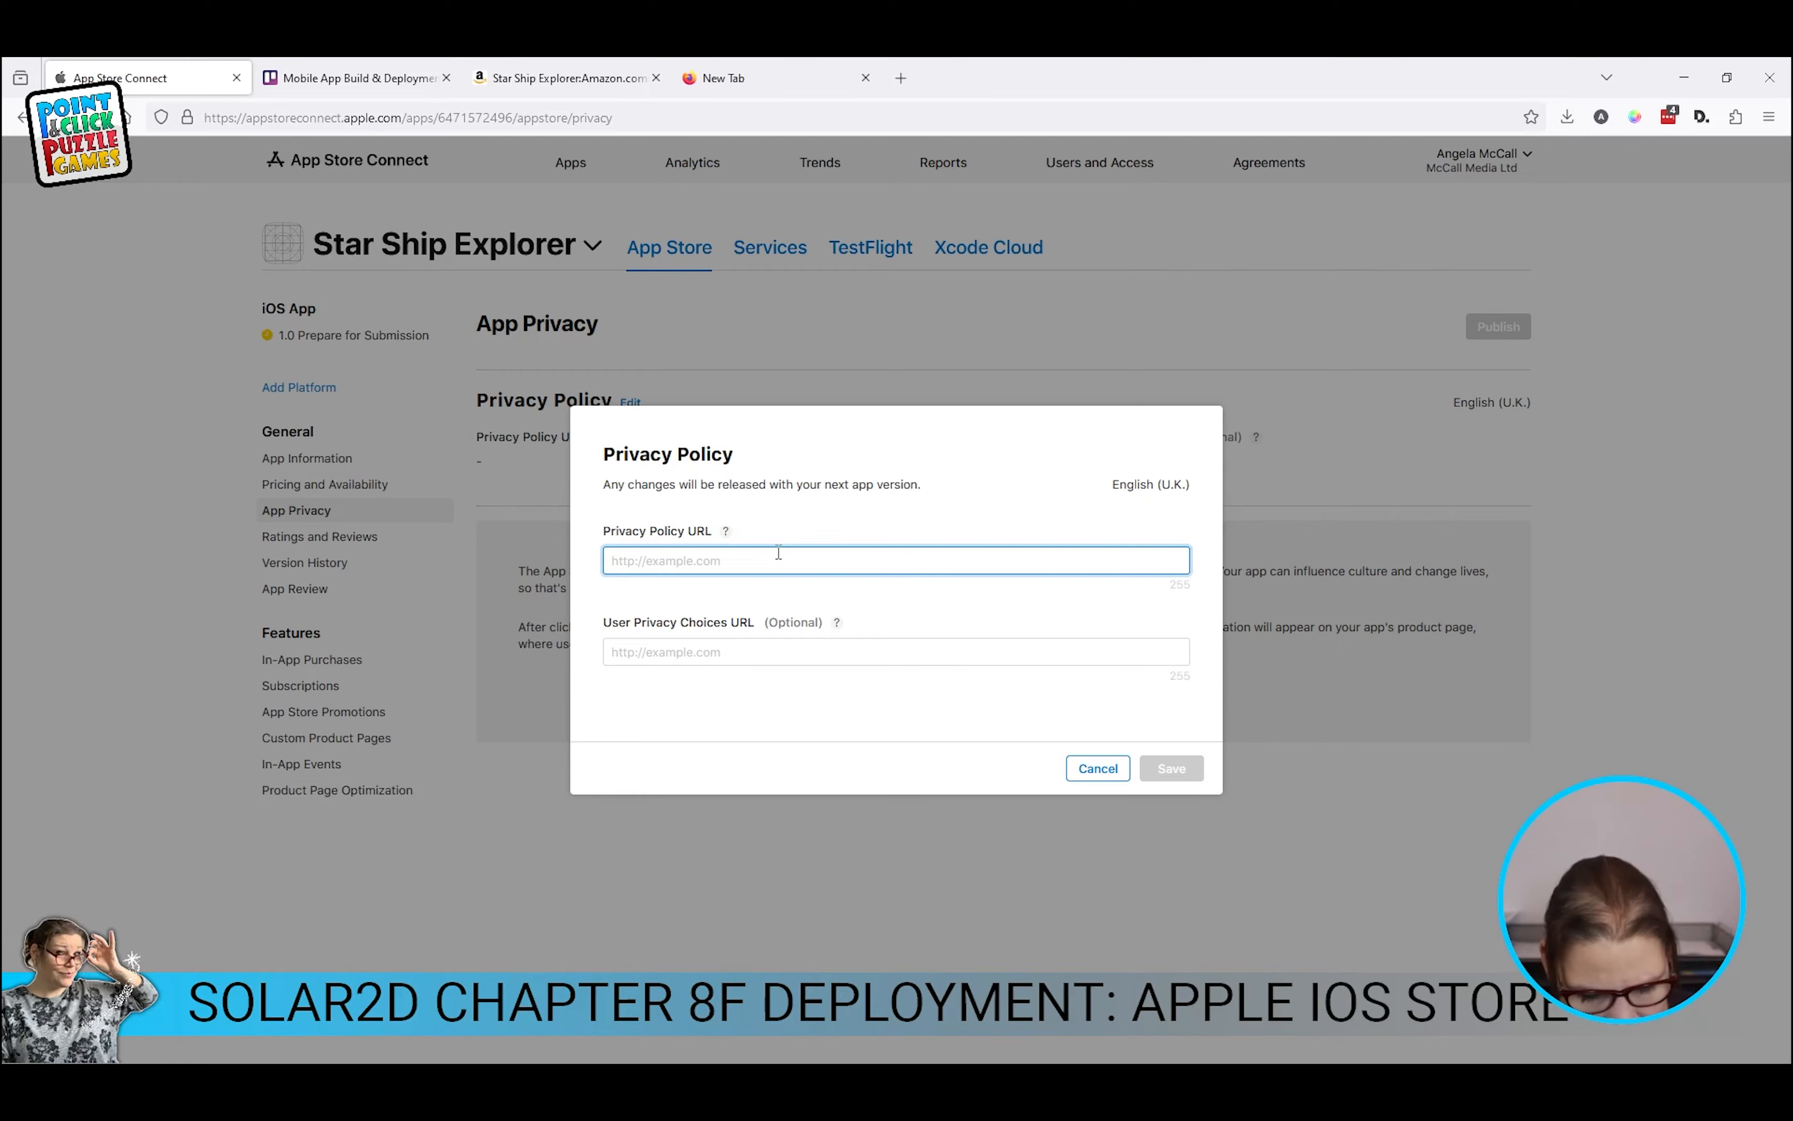
key(ctrl+v)
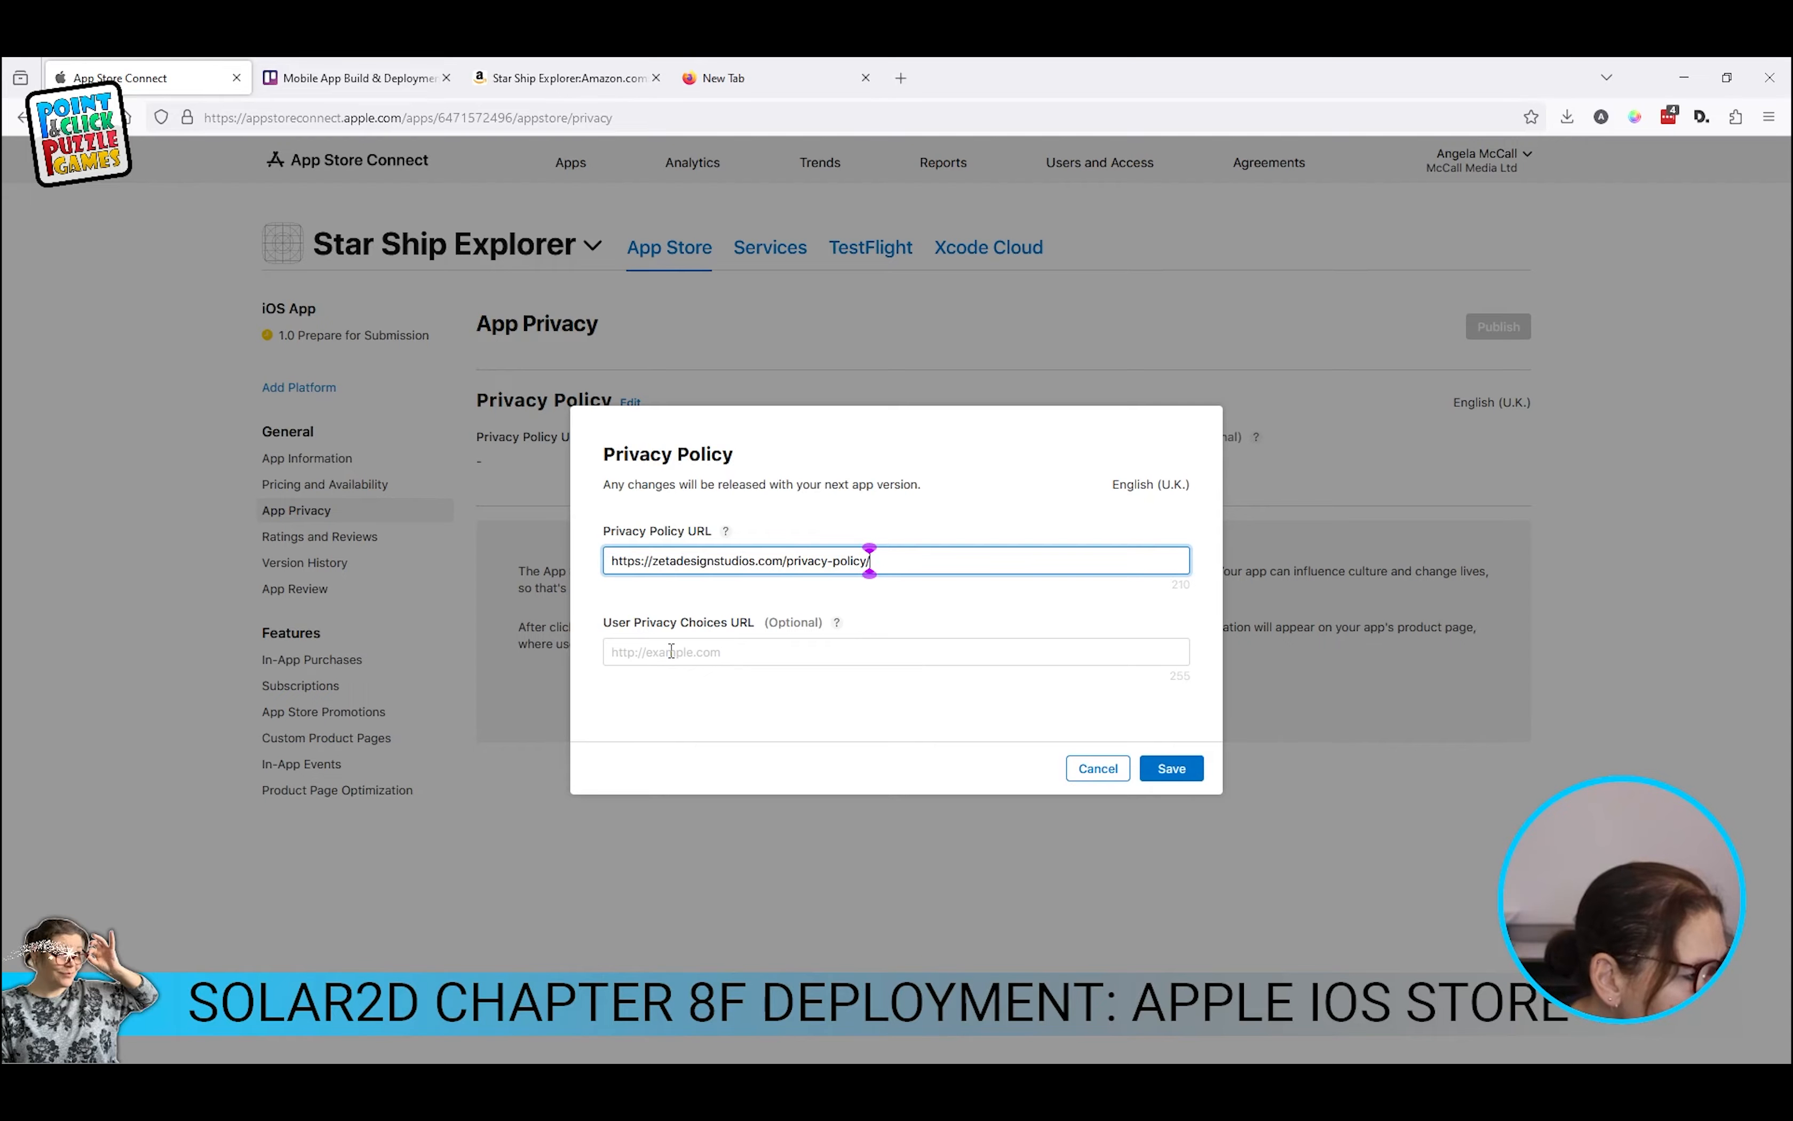
click(1176, 777)
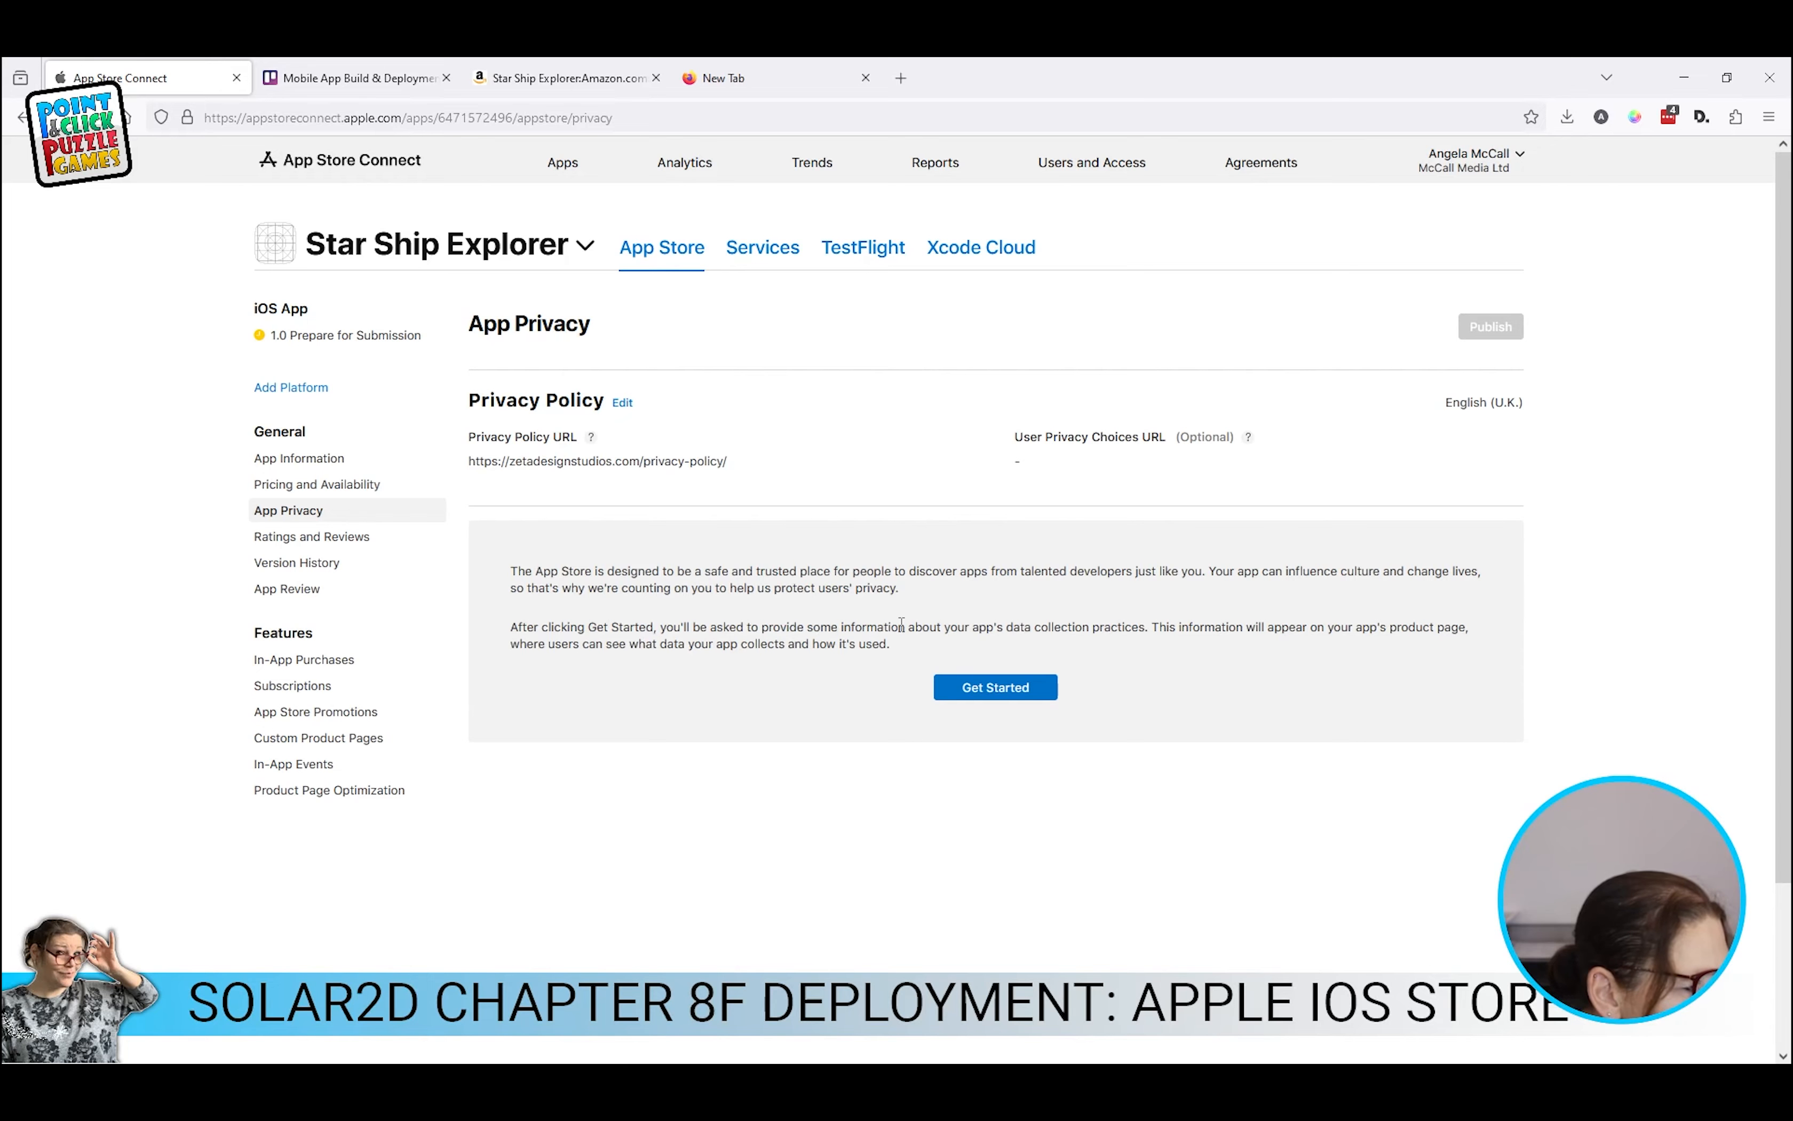
Step: Answer the data collection questions with 'No, we do not collect data from this app'
click(1003, 676)
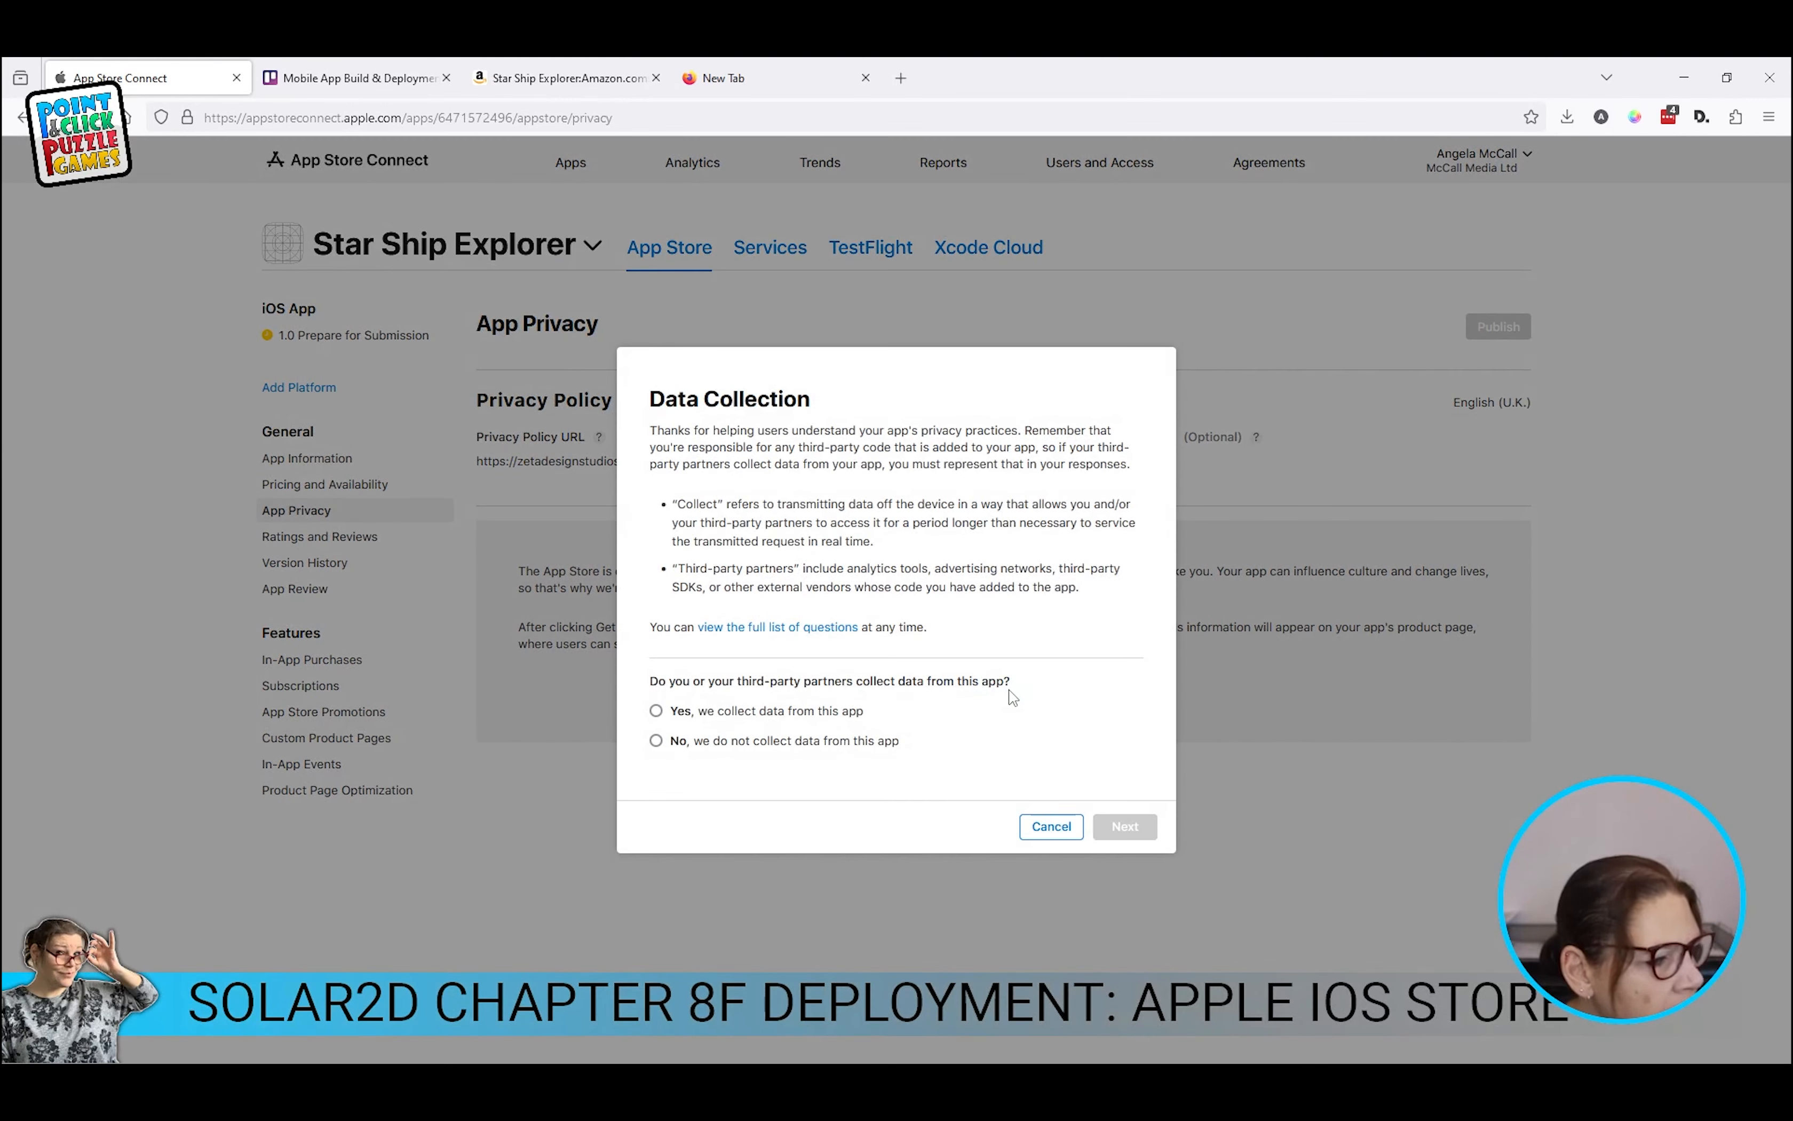
click(740, 741)
click(1125, 826)
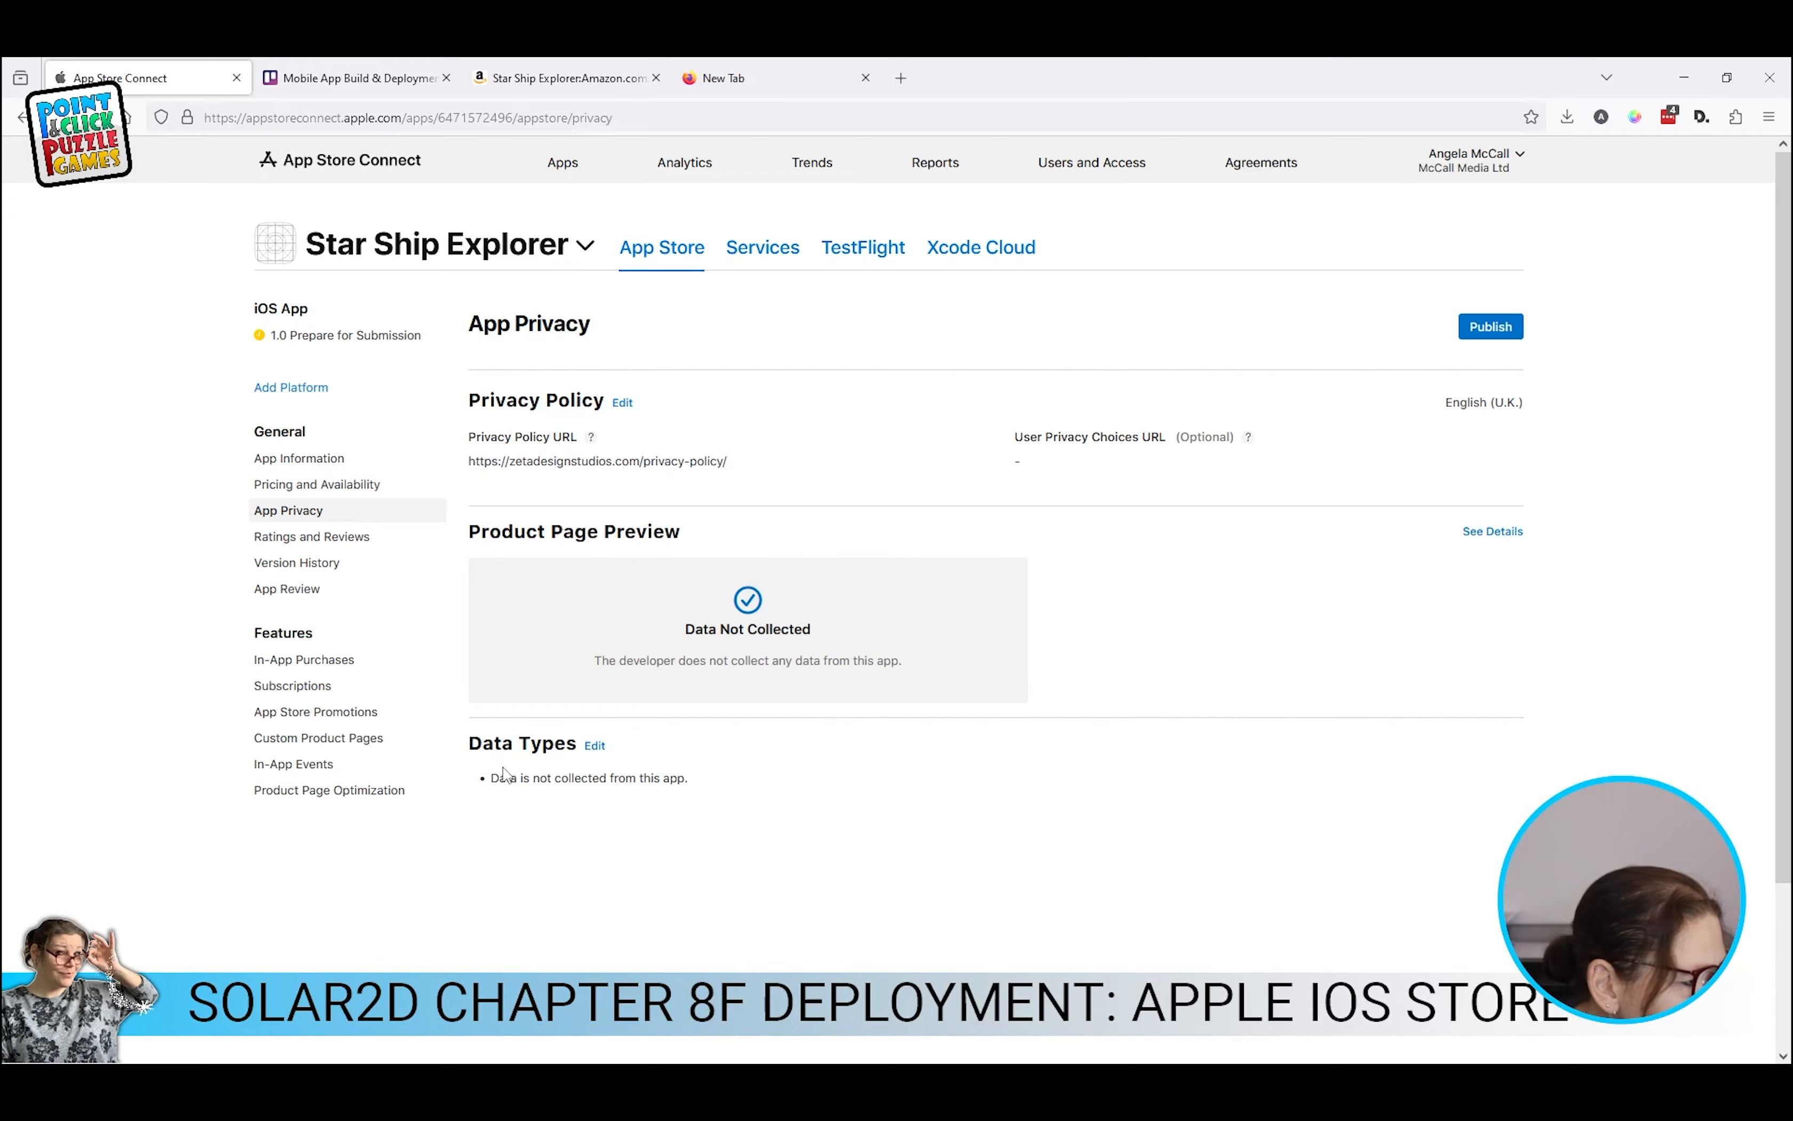
click(277, 536)
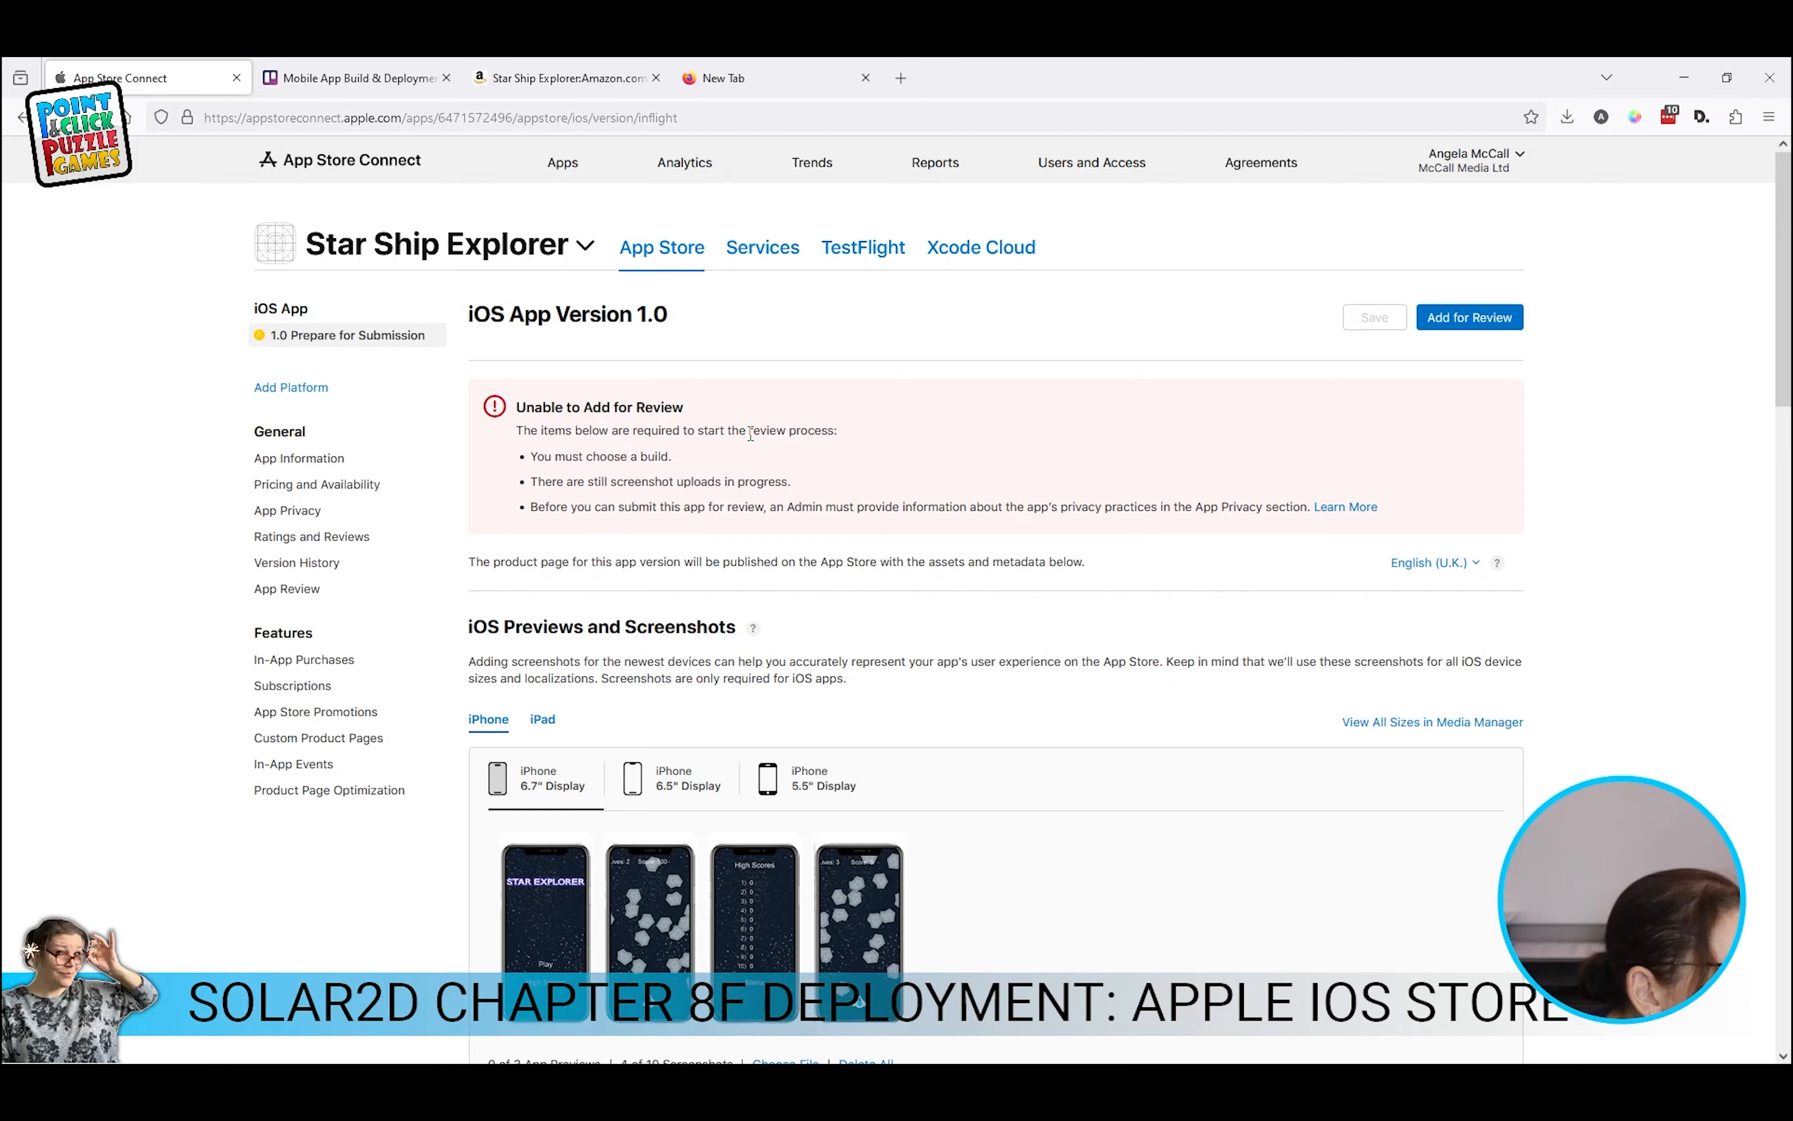
Step: Check the warning's missing build and app privacy items, then bring up the Build list for version 1.0
drag(536, 456, 840, 488)
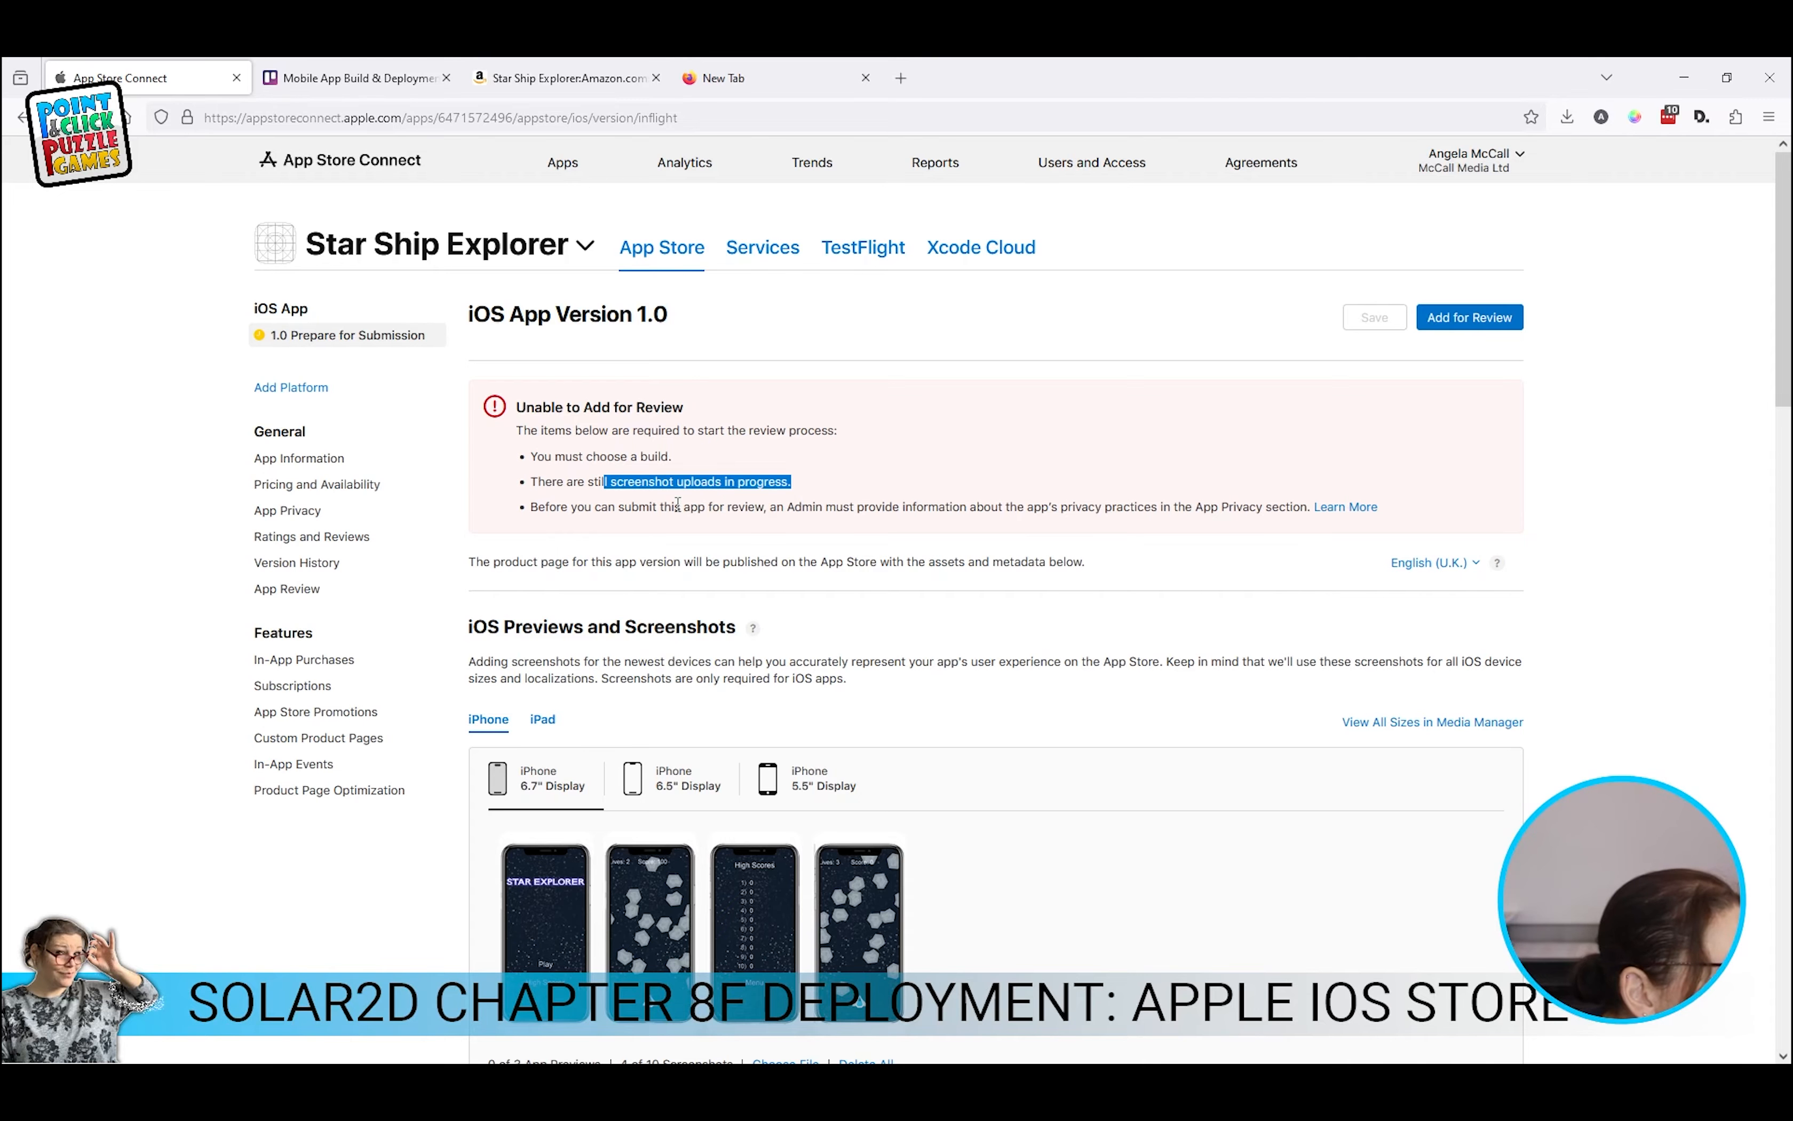
drag(620, 507, 1211, 507)
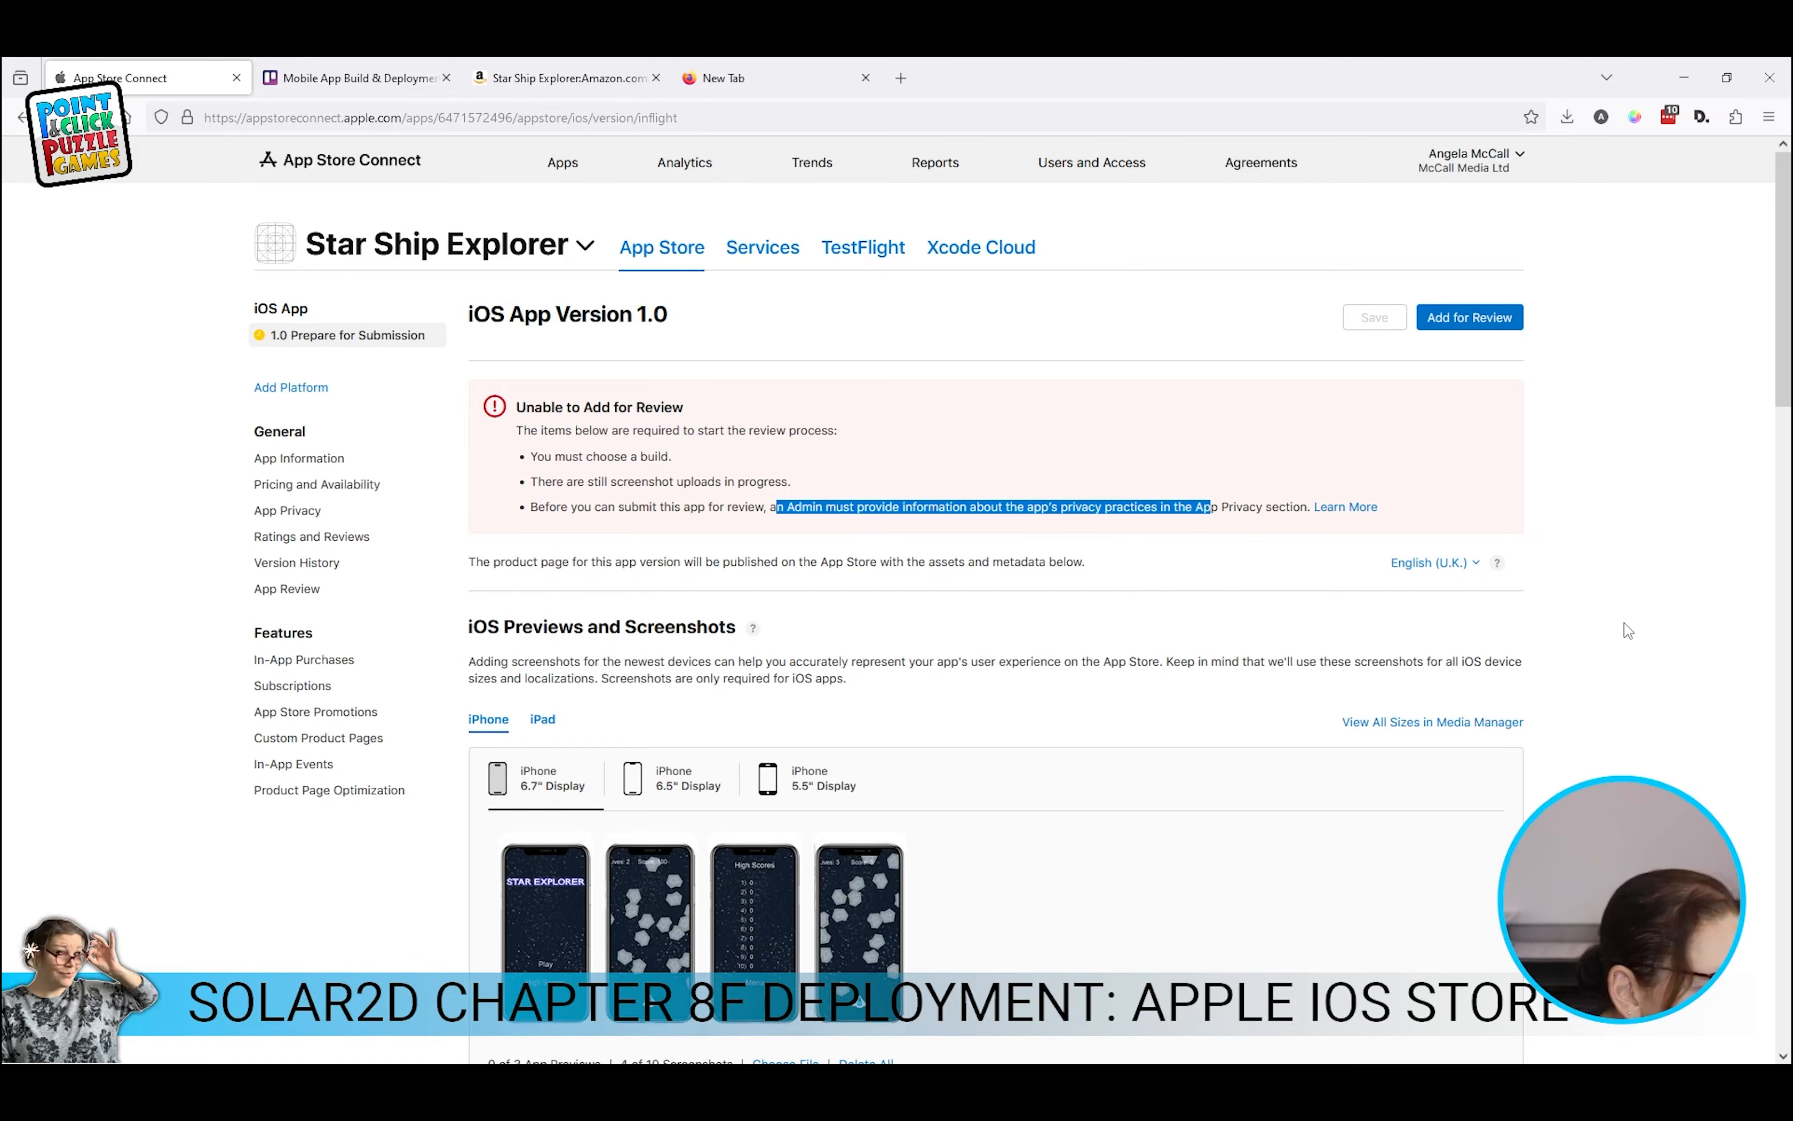
scroll(1282, 595, down, 6)
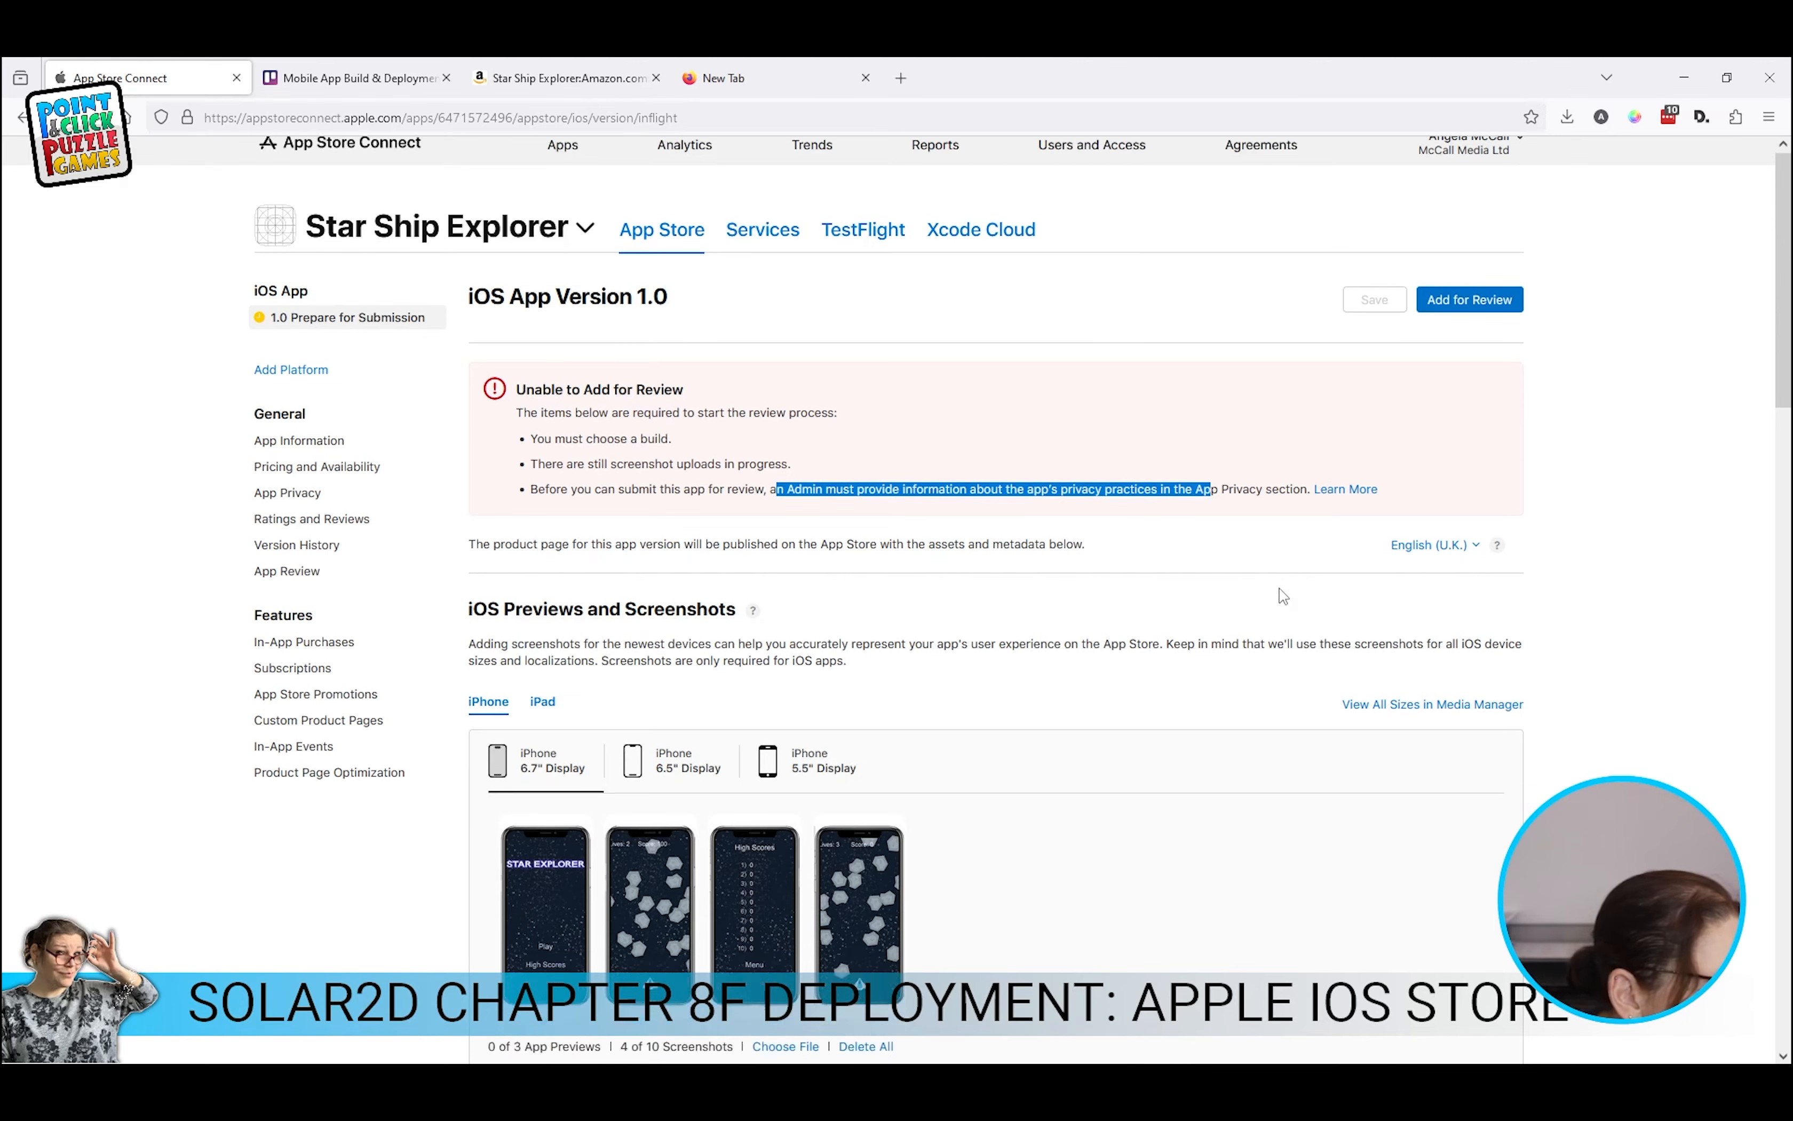
scroll(1280, 587, down, 6)
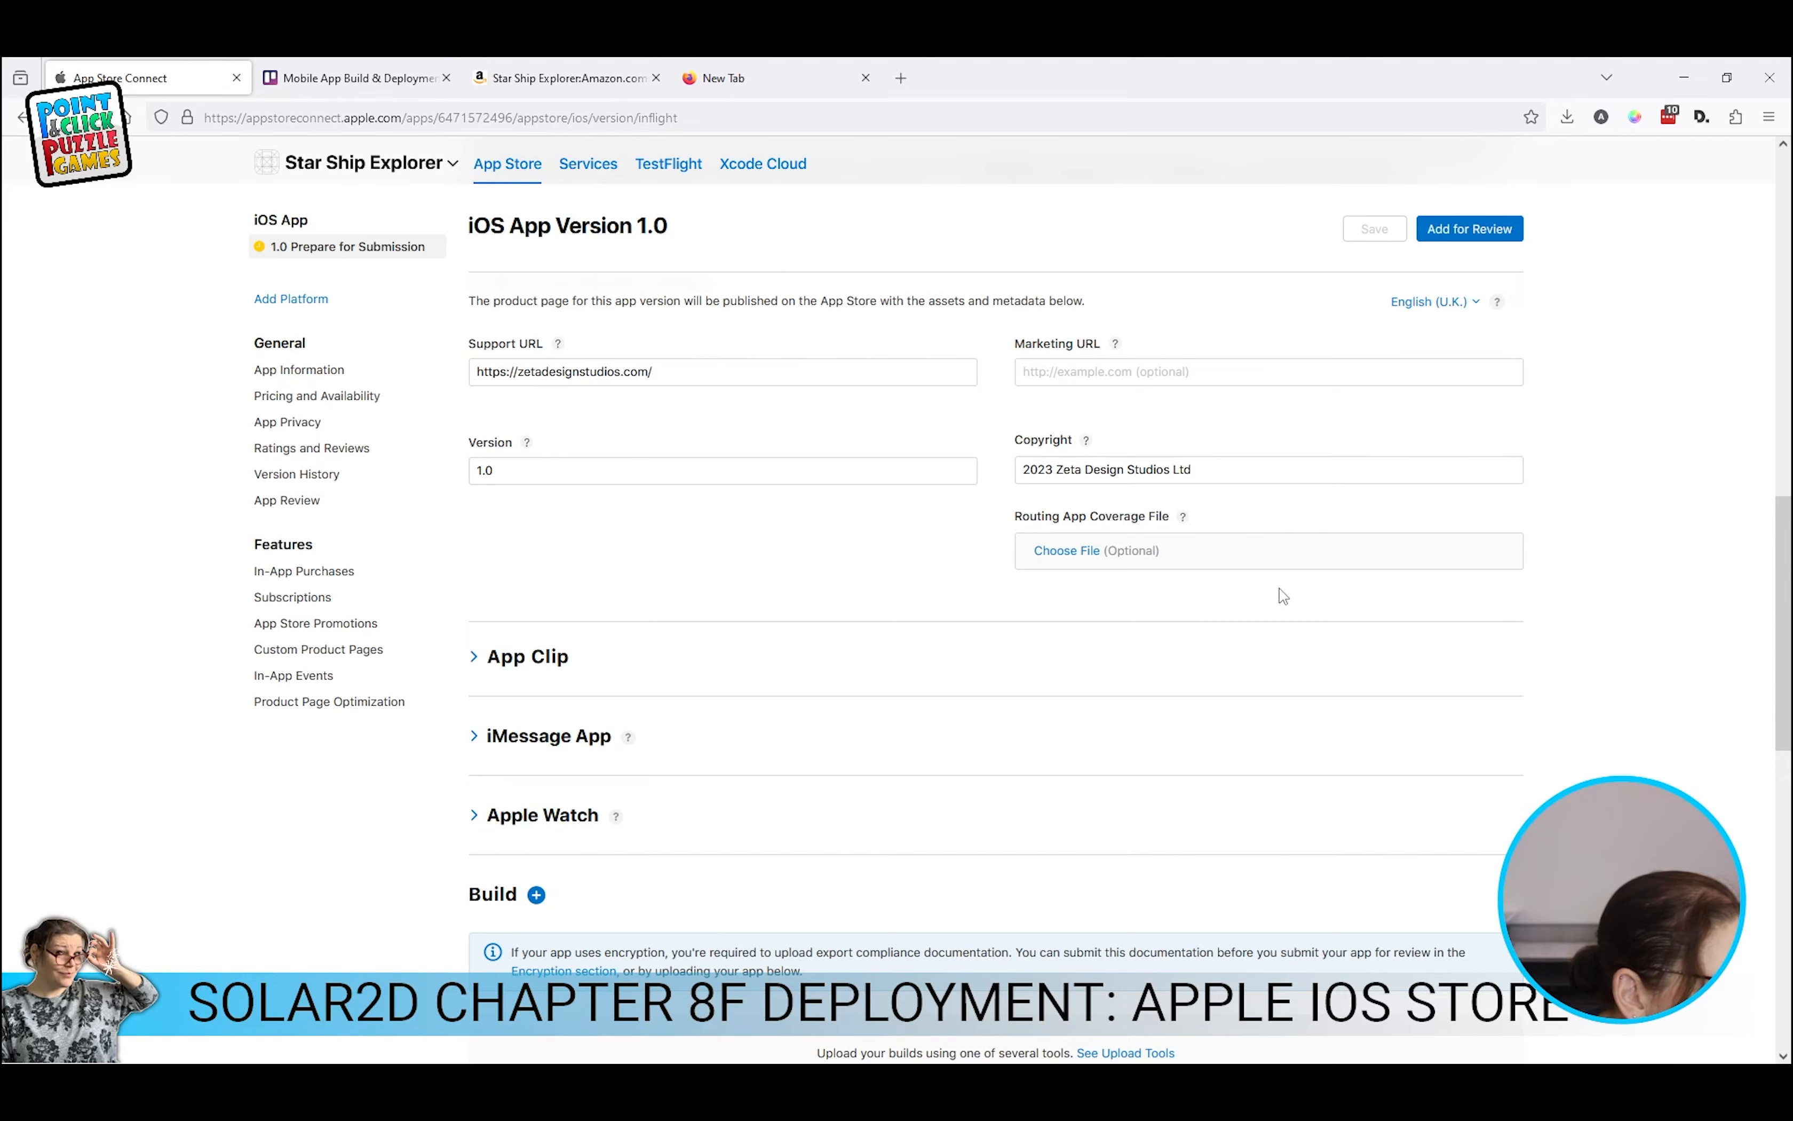
scroll(1283, 595, down, 6)
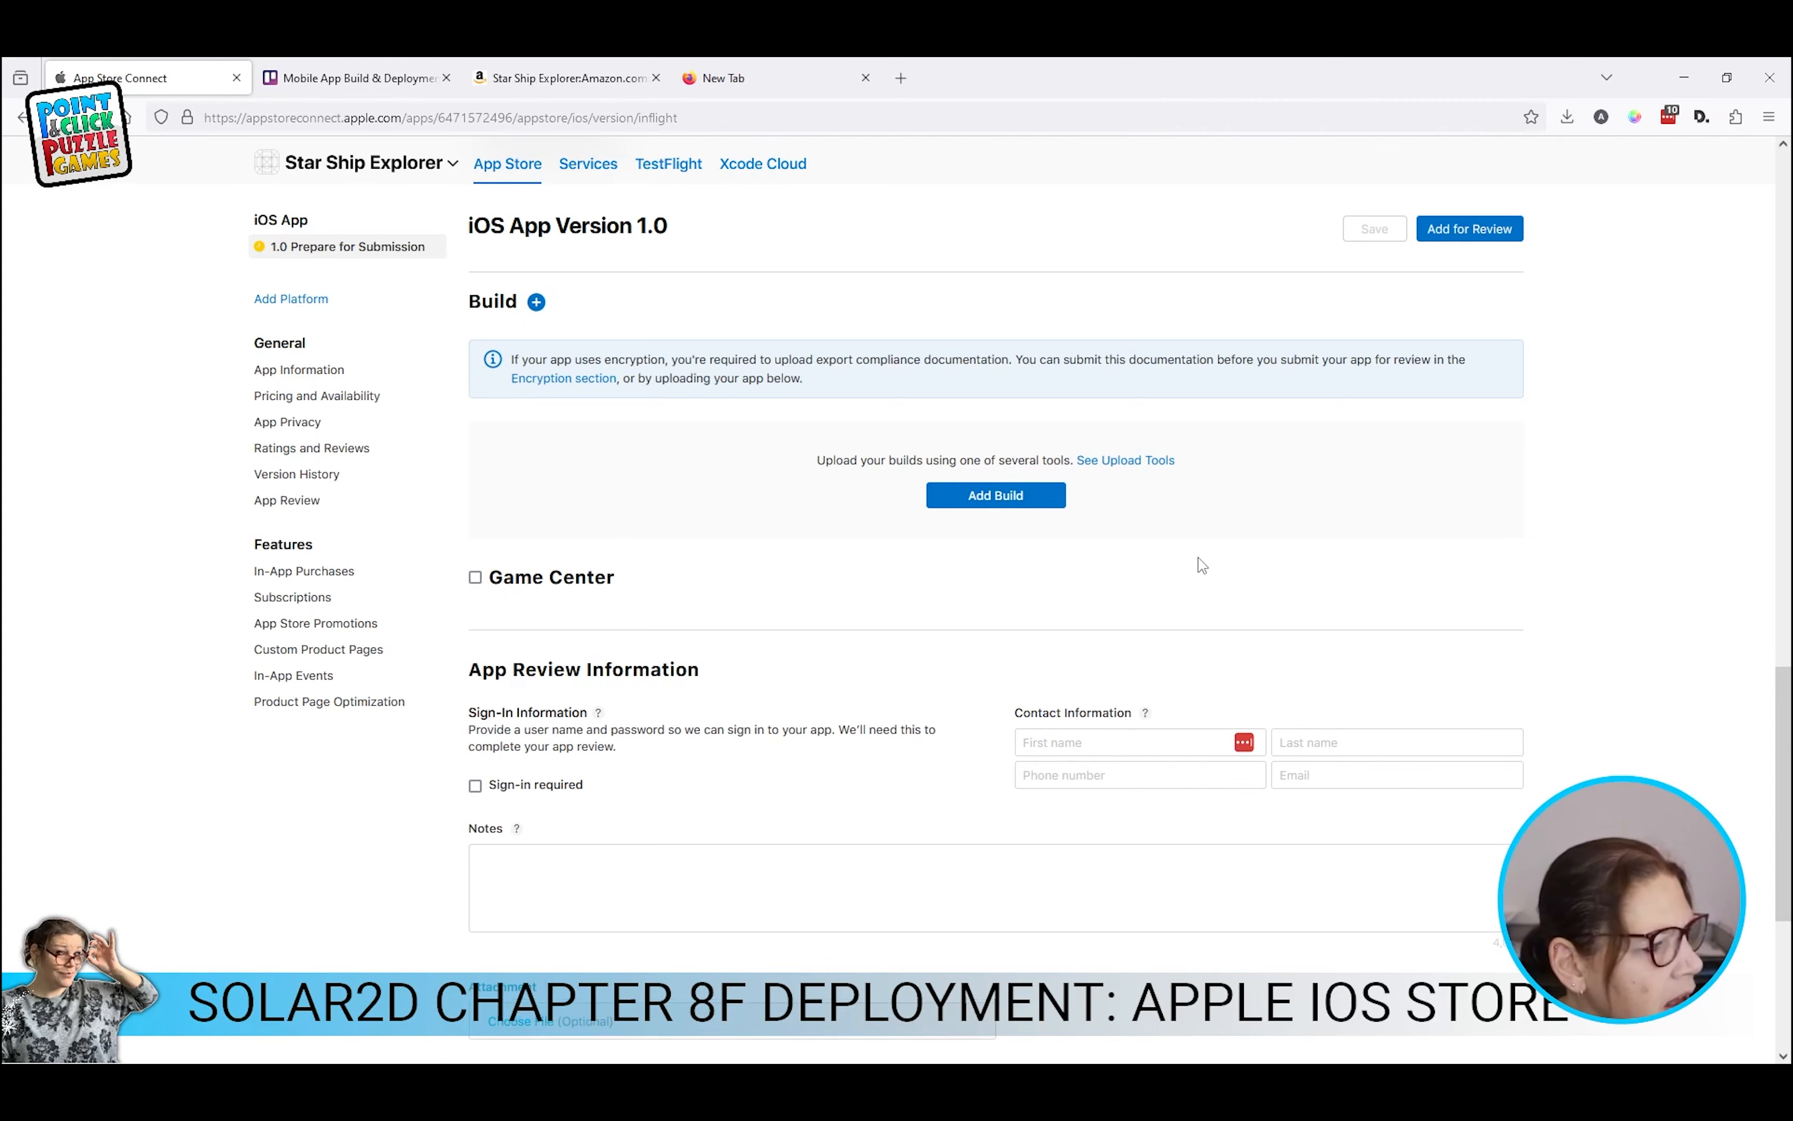
scroll(1200, 565, up, 3)
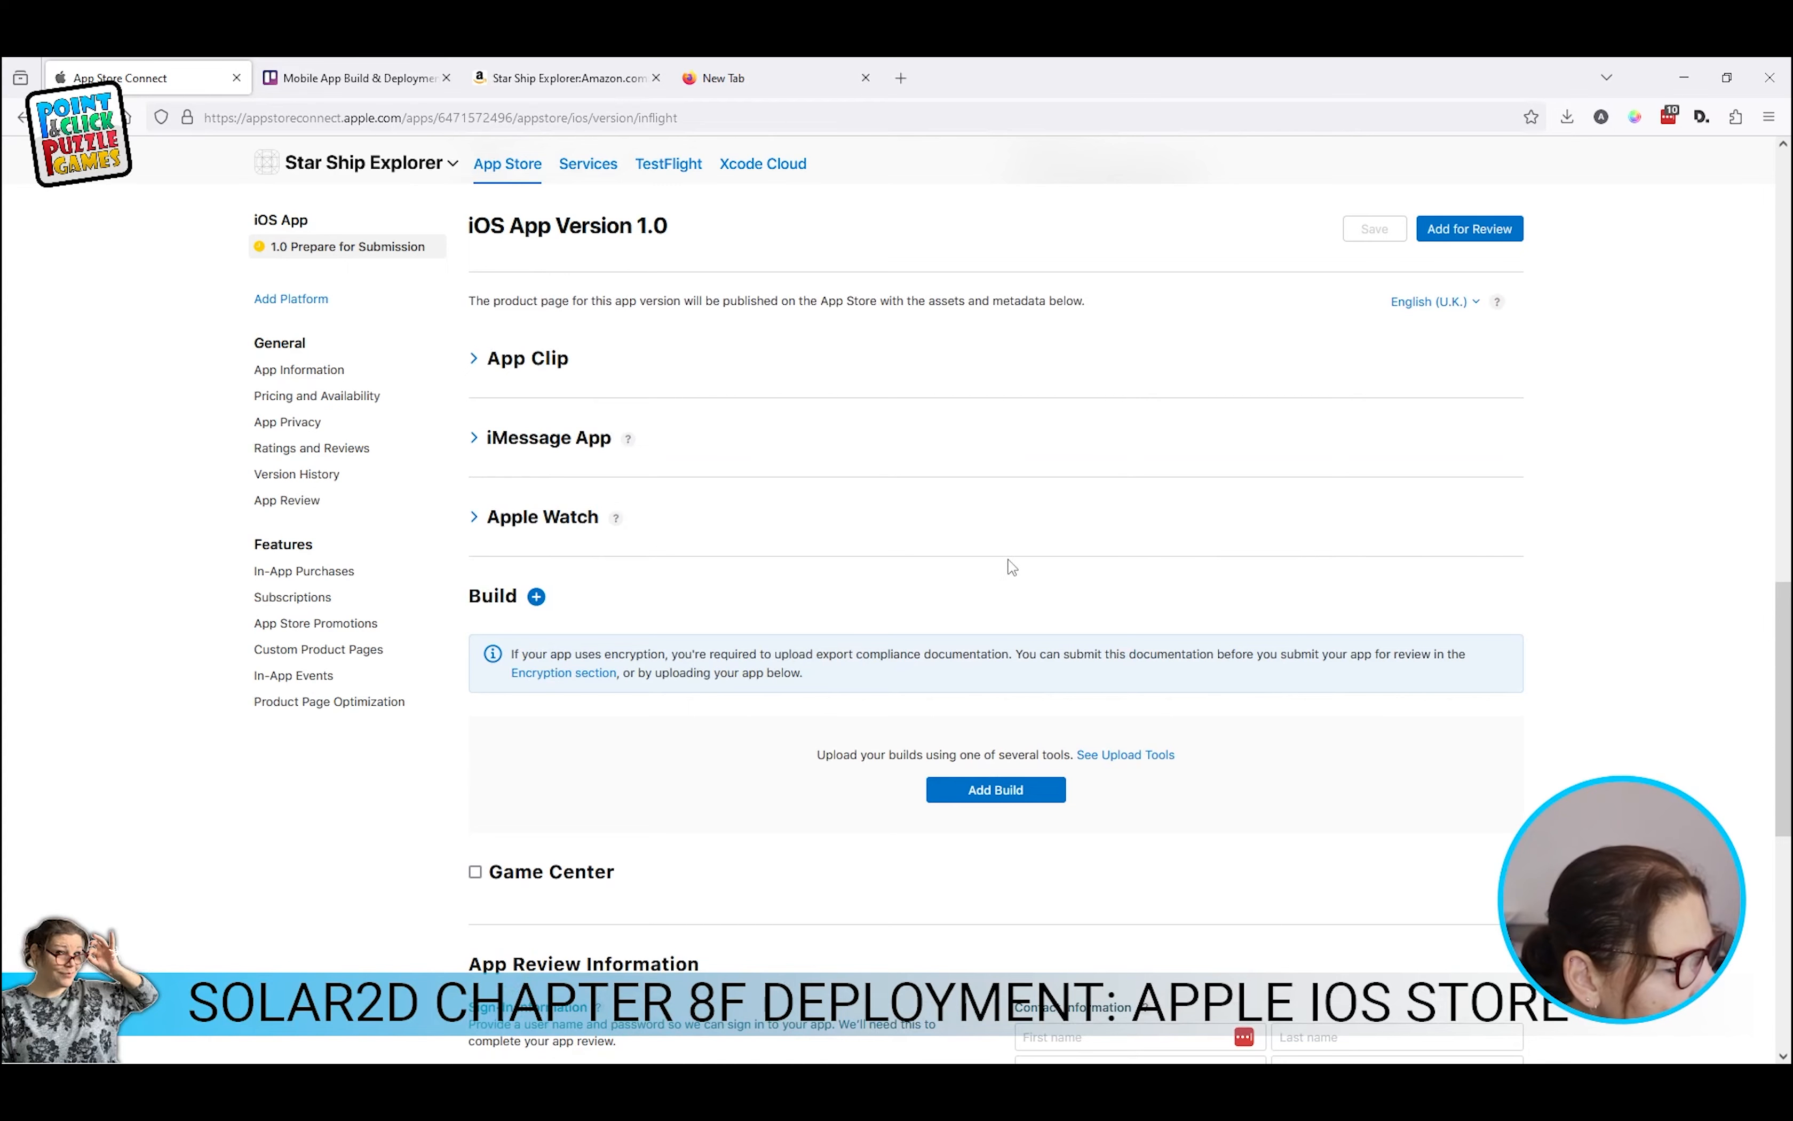
click(537, 597)
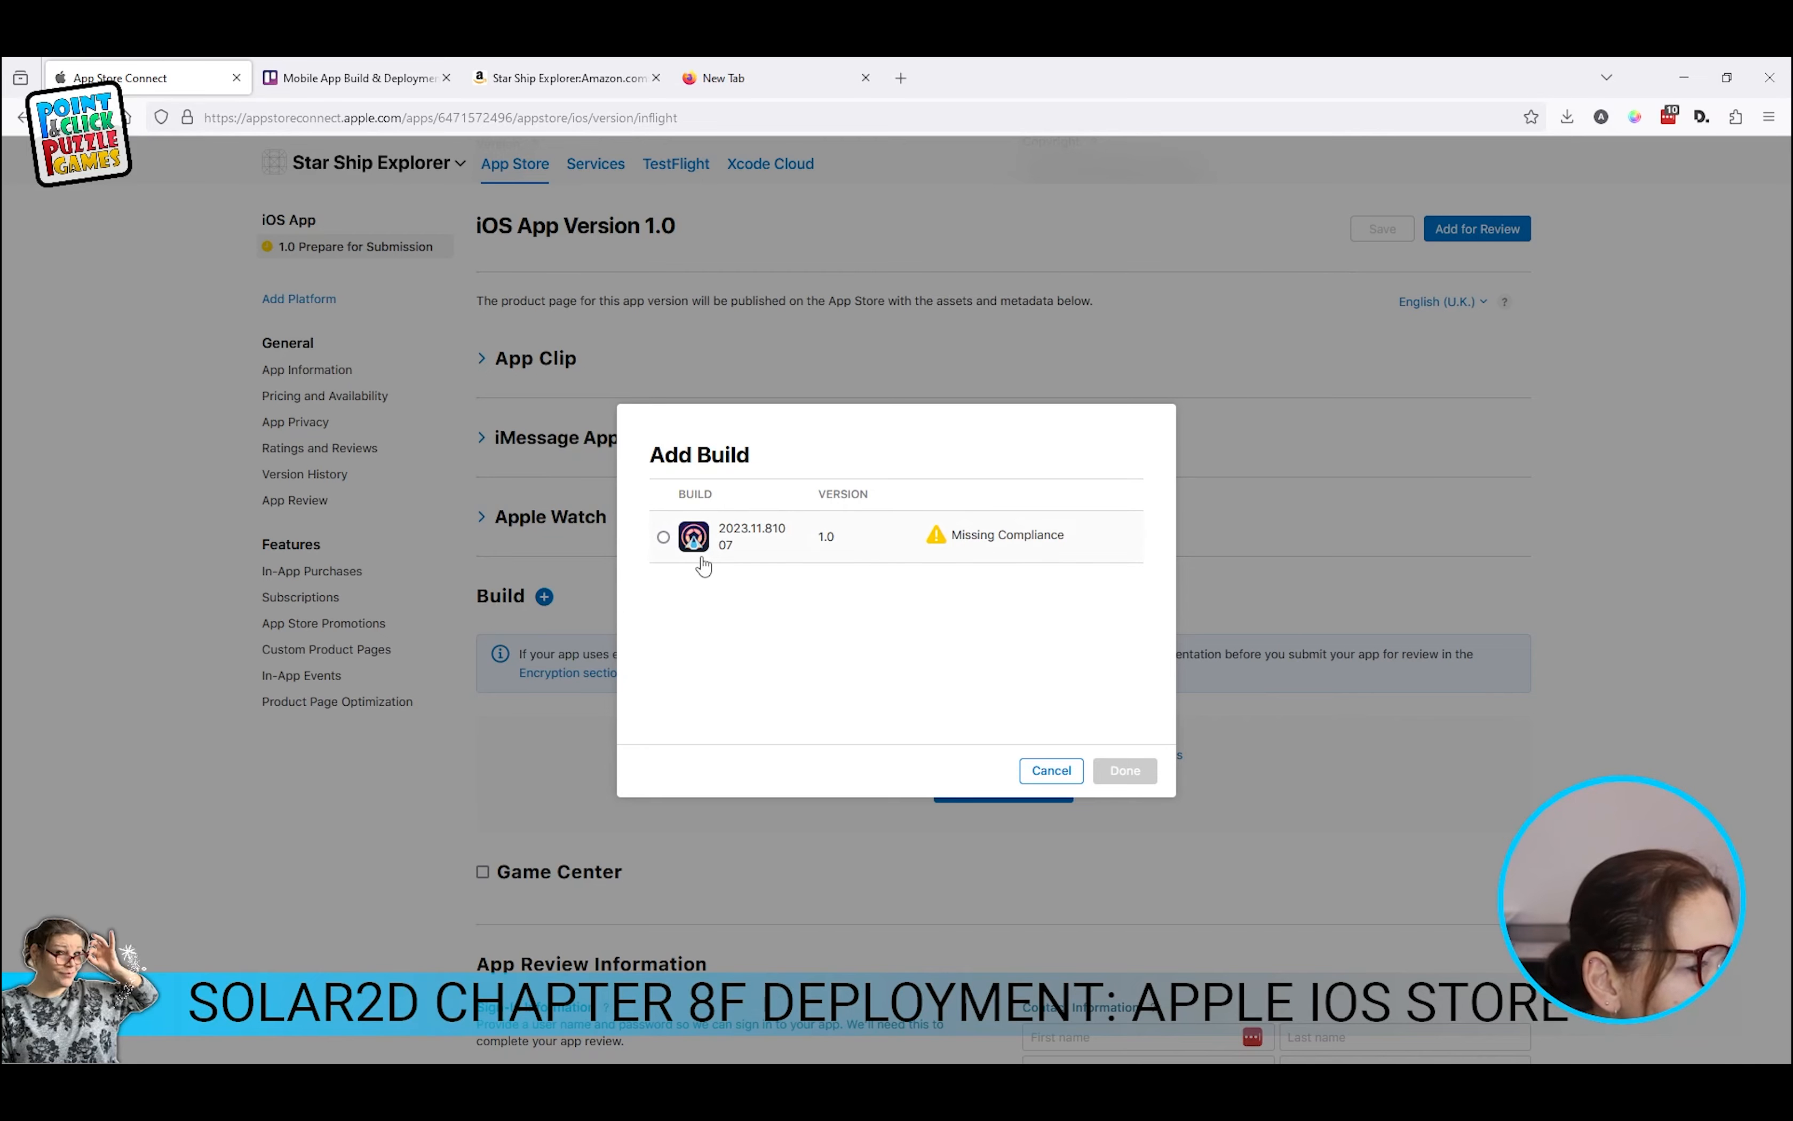
Step: Select build 2023.11.81007 in Add Build and save version 1.0 with it attached
click(664, 537)
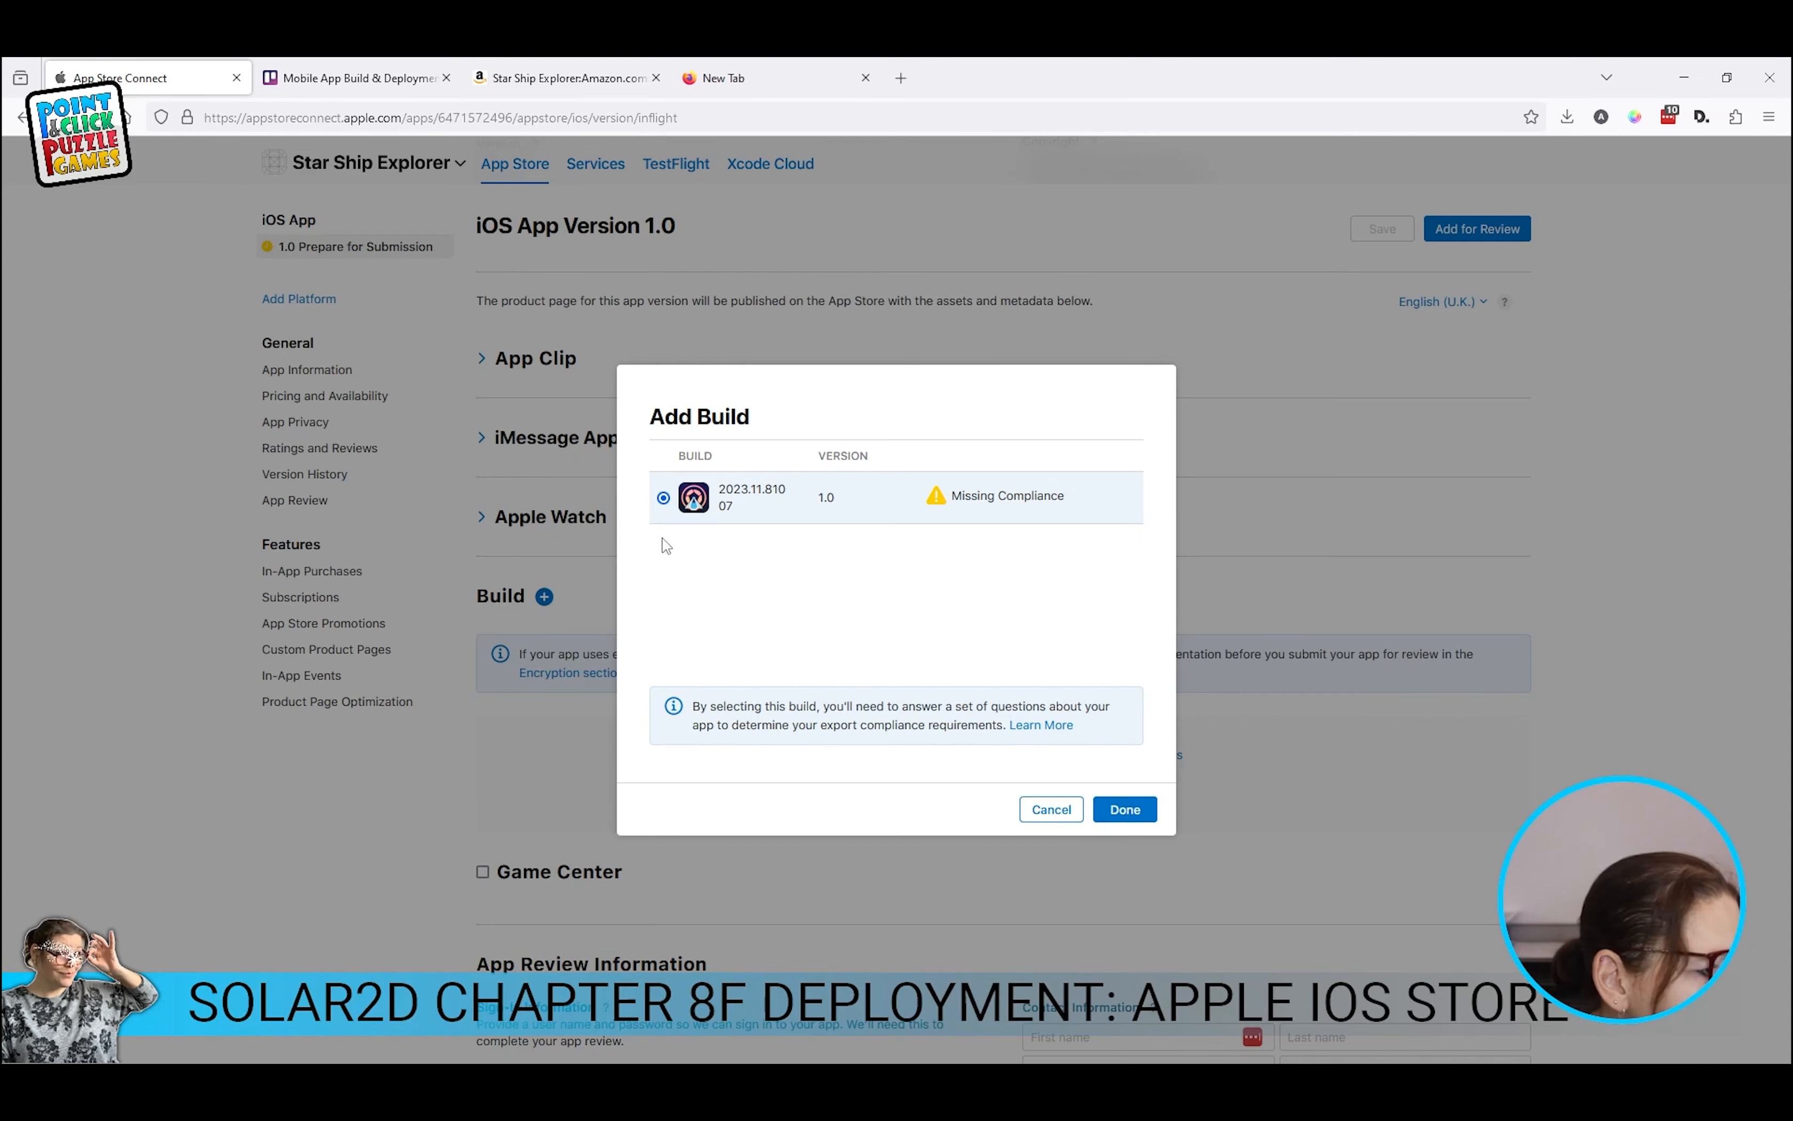
click(1134, 810)
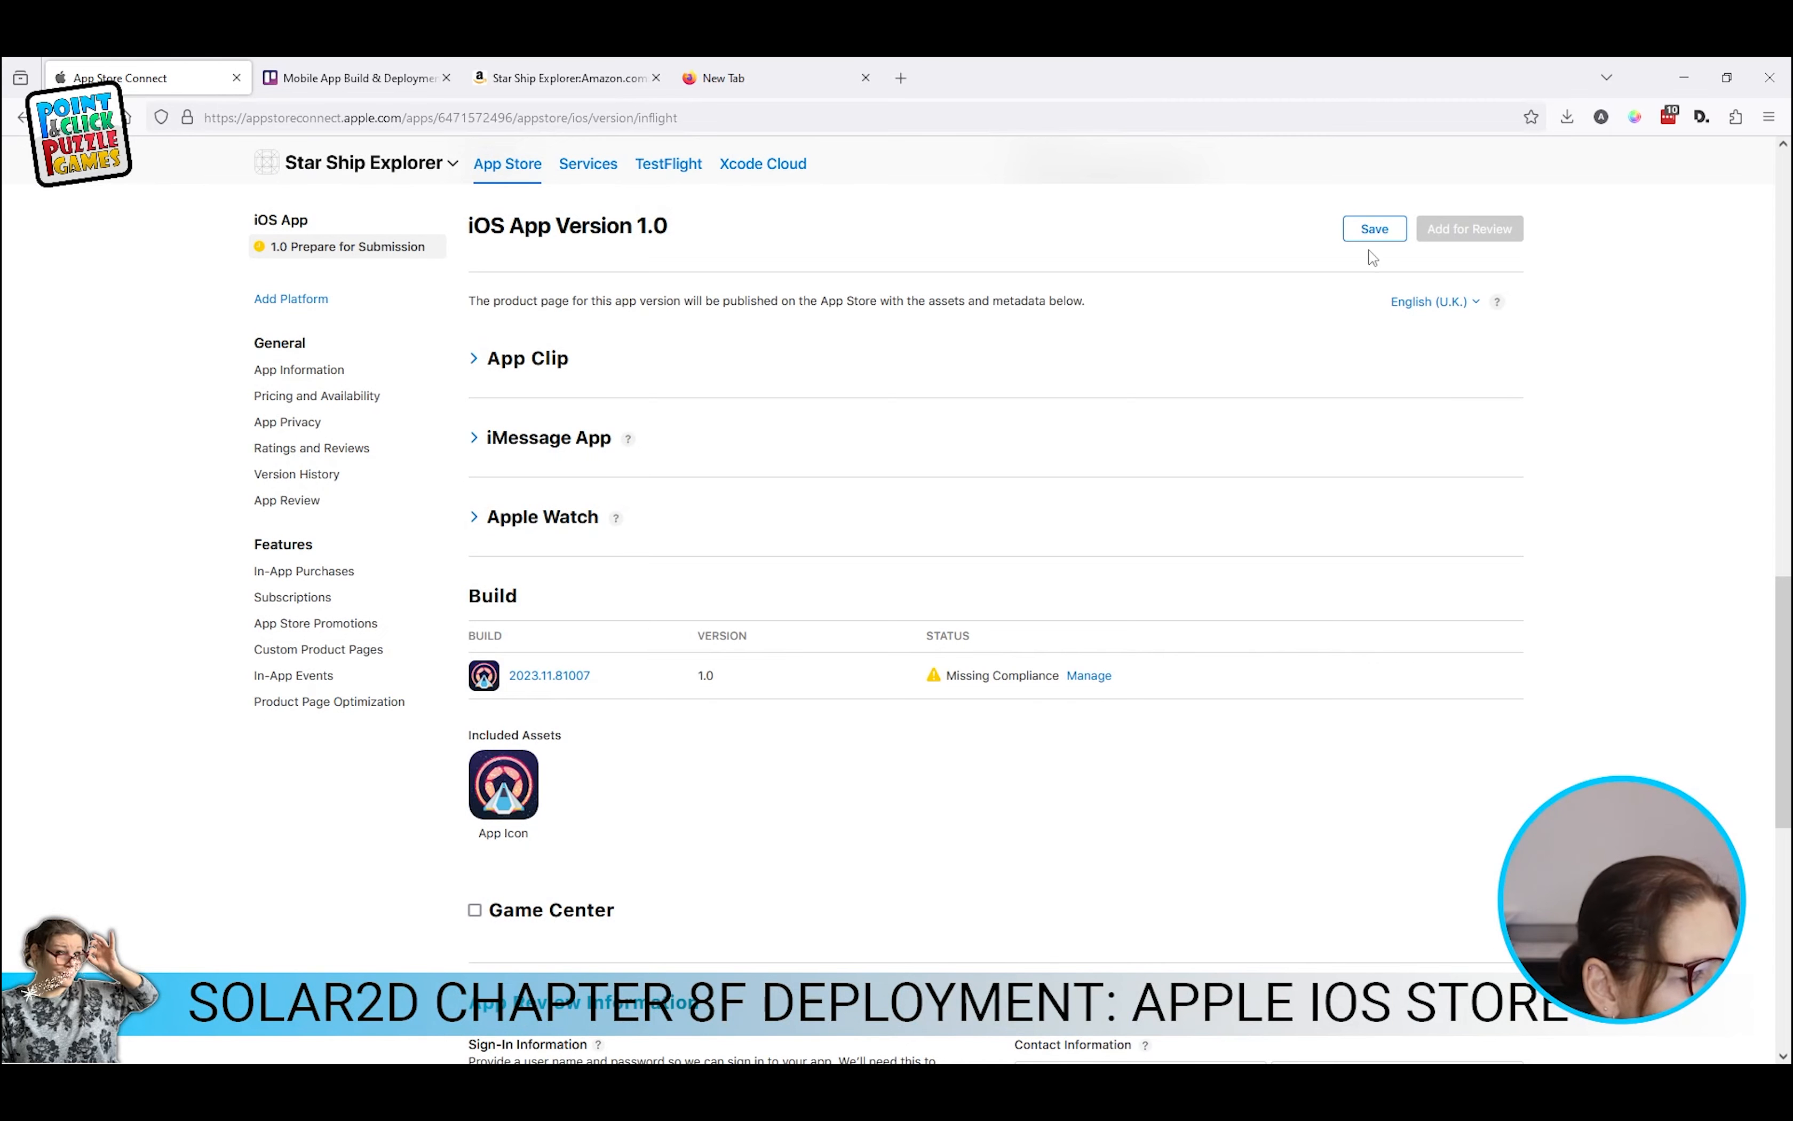
click(1375, 231)
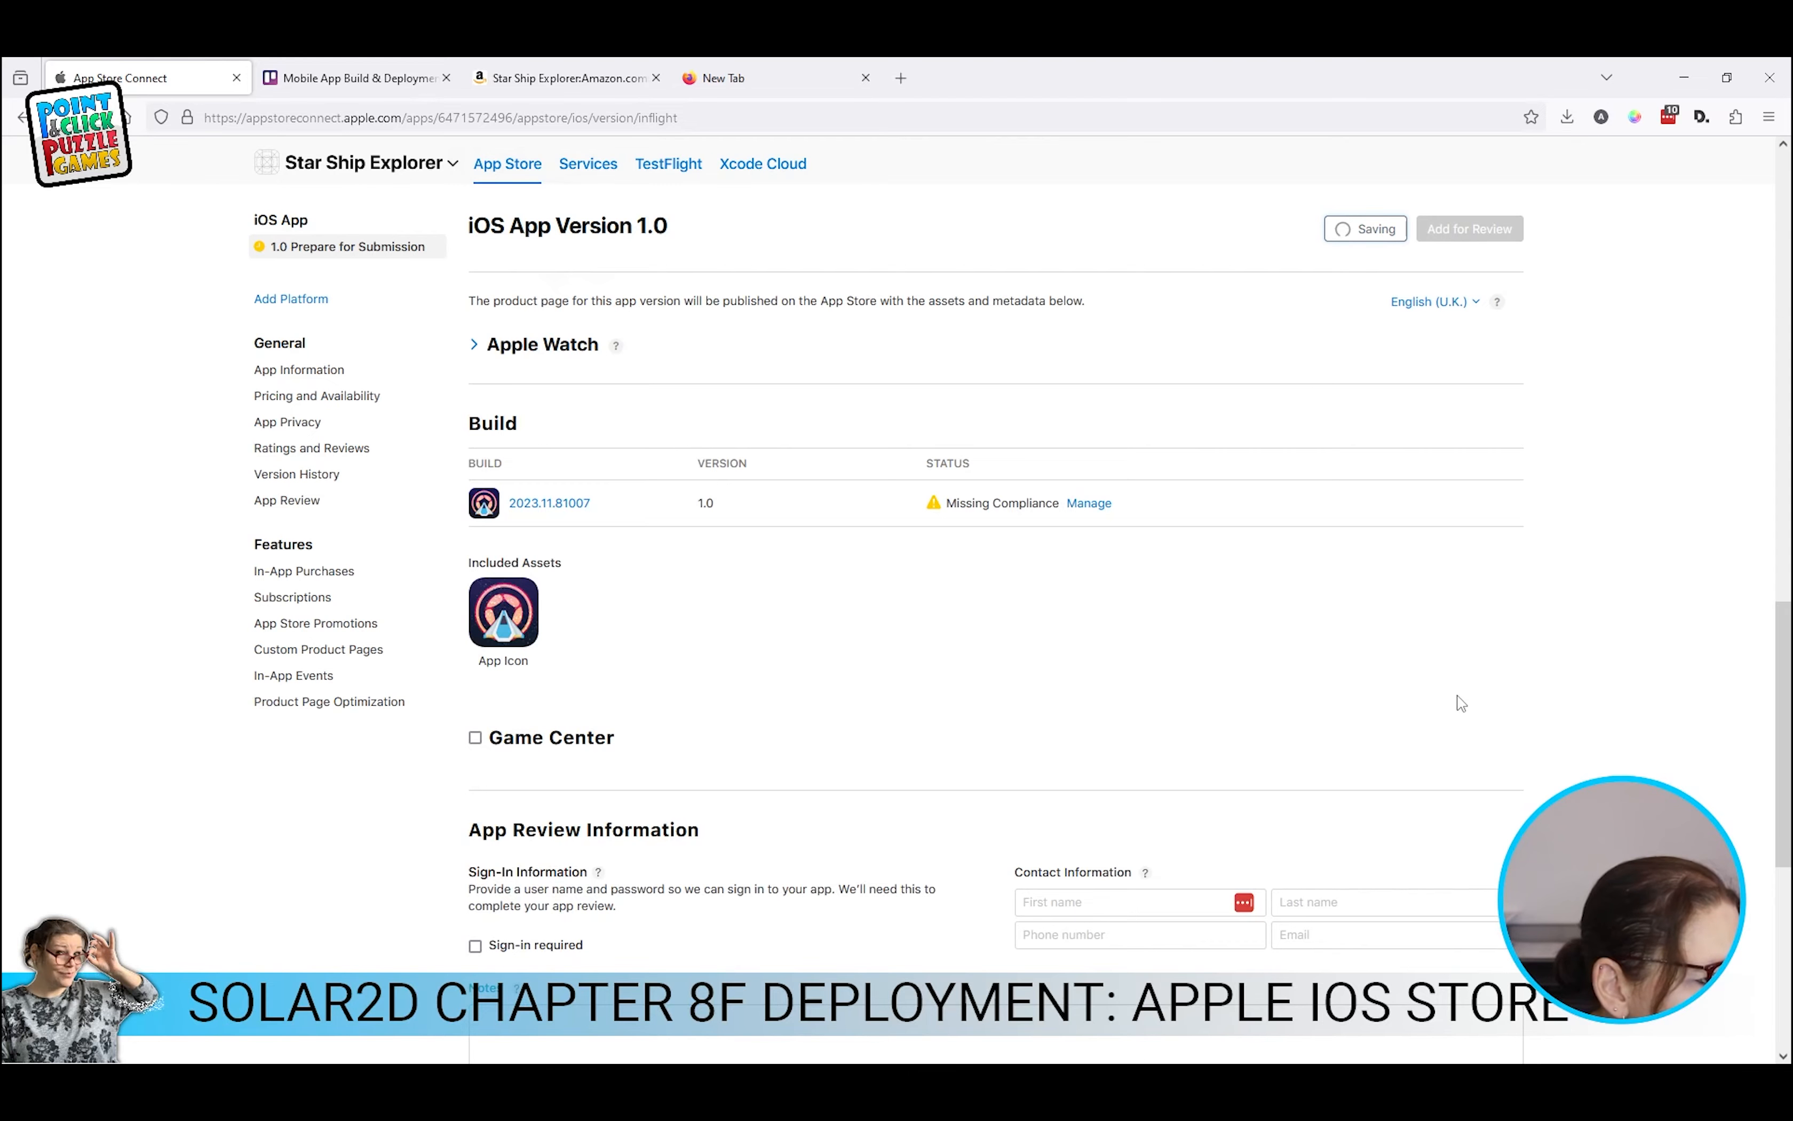
scroll(1460, 703, down, 8)
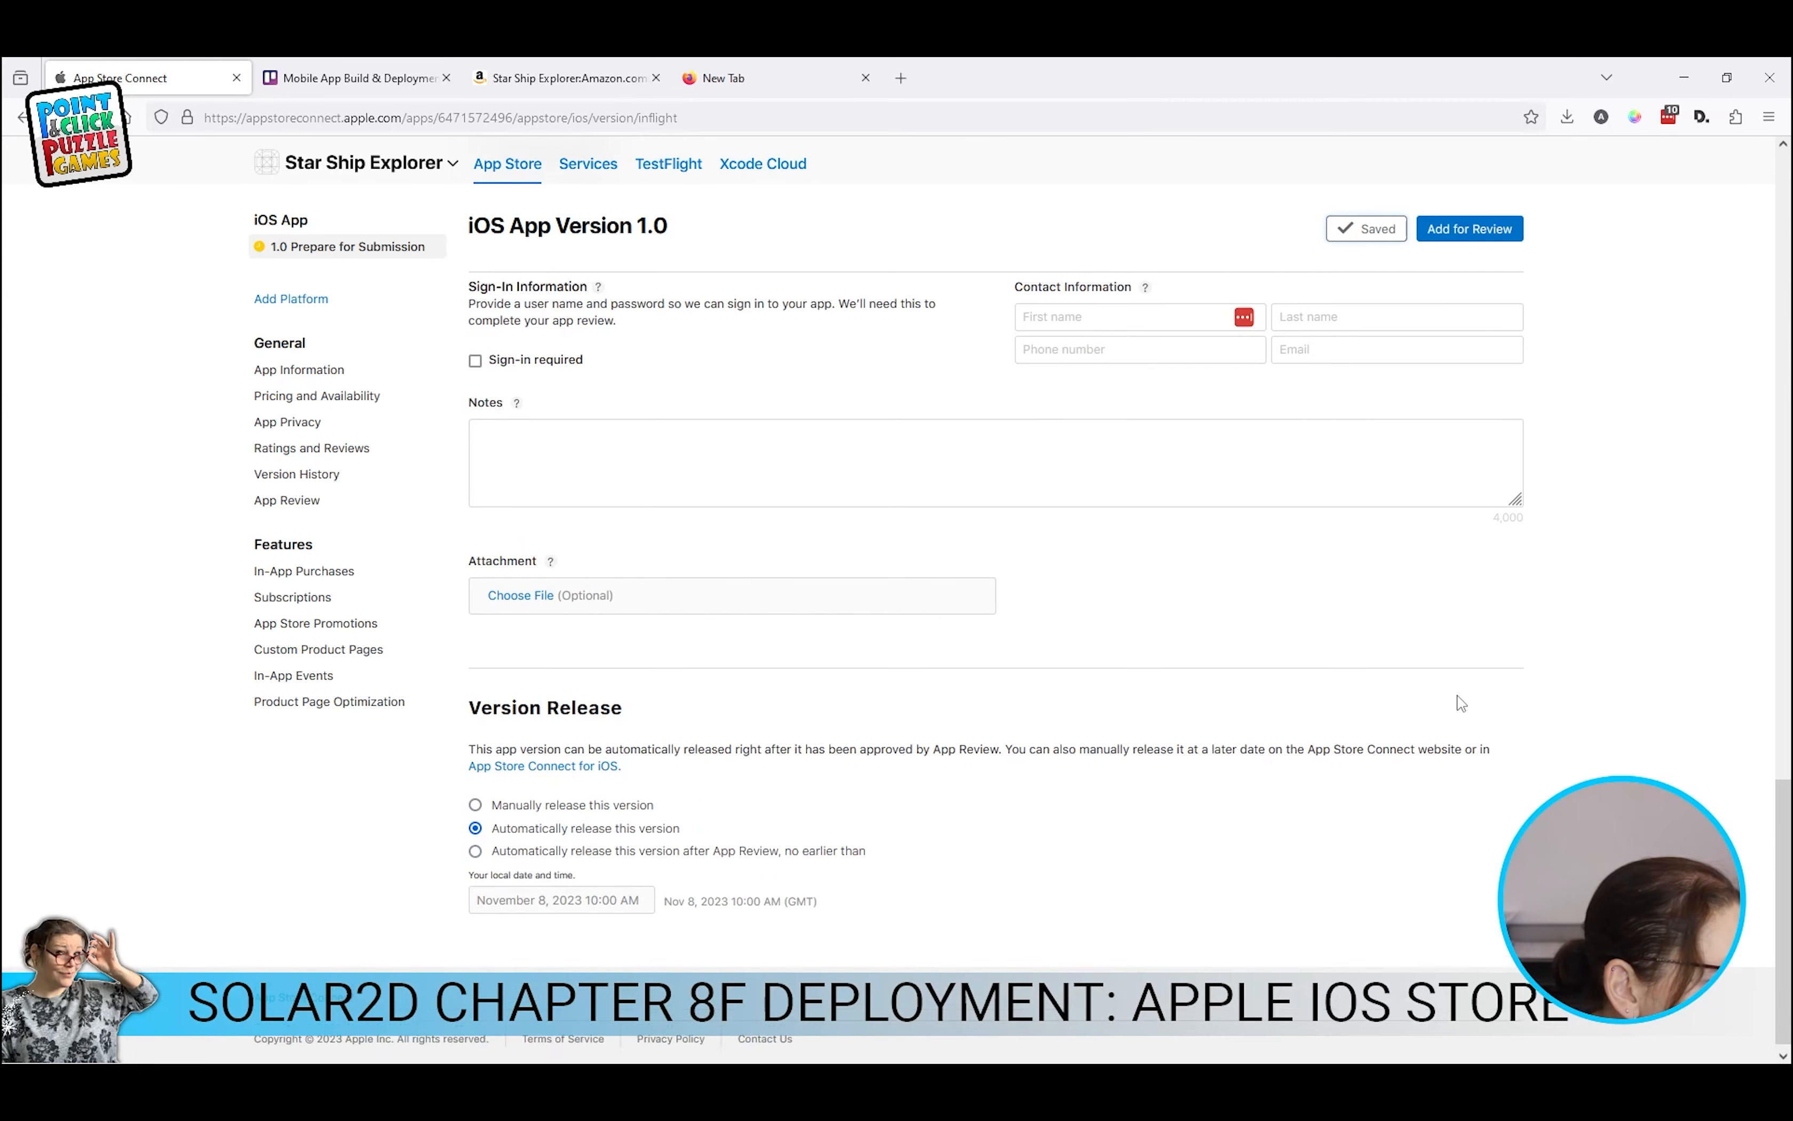
scroll(1460, 703, up, 8)
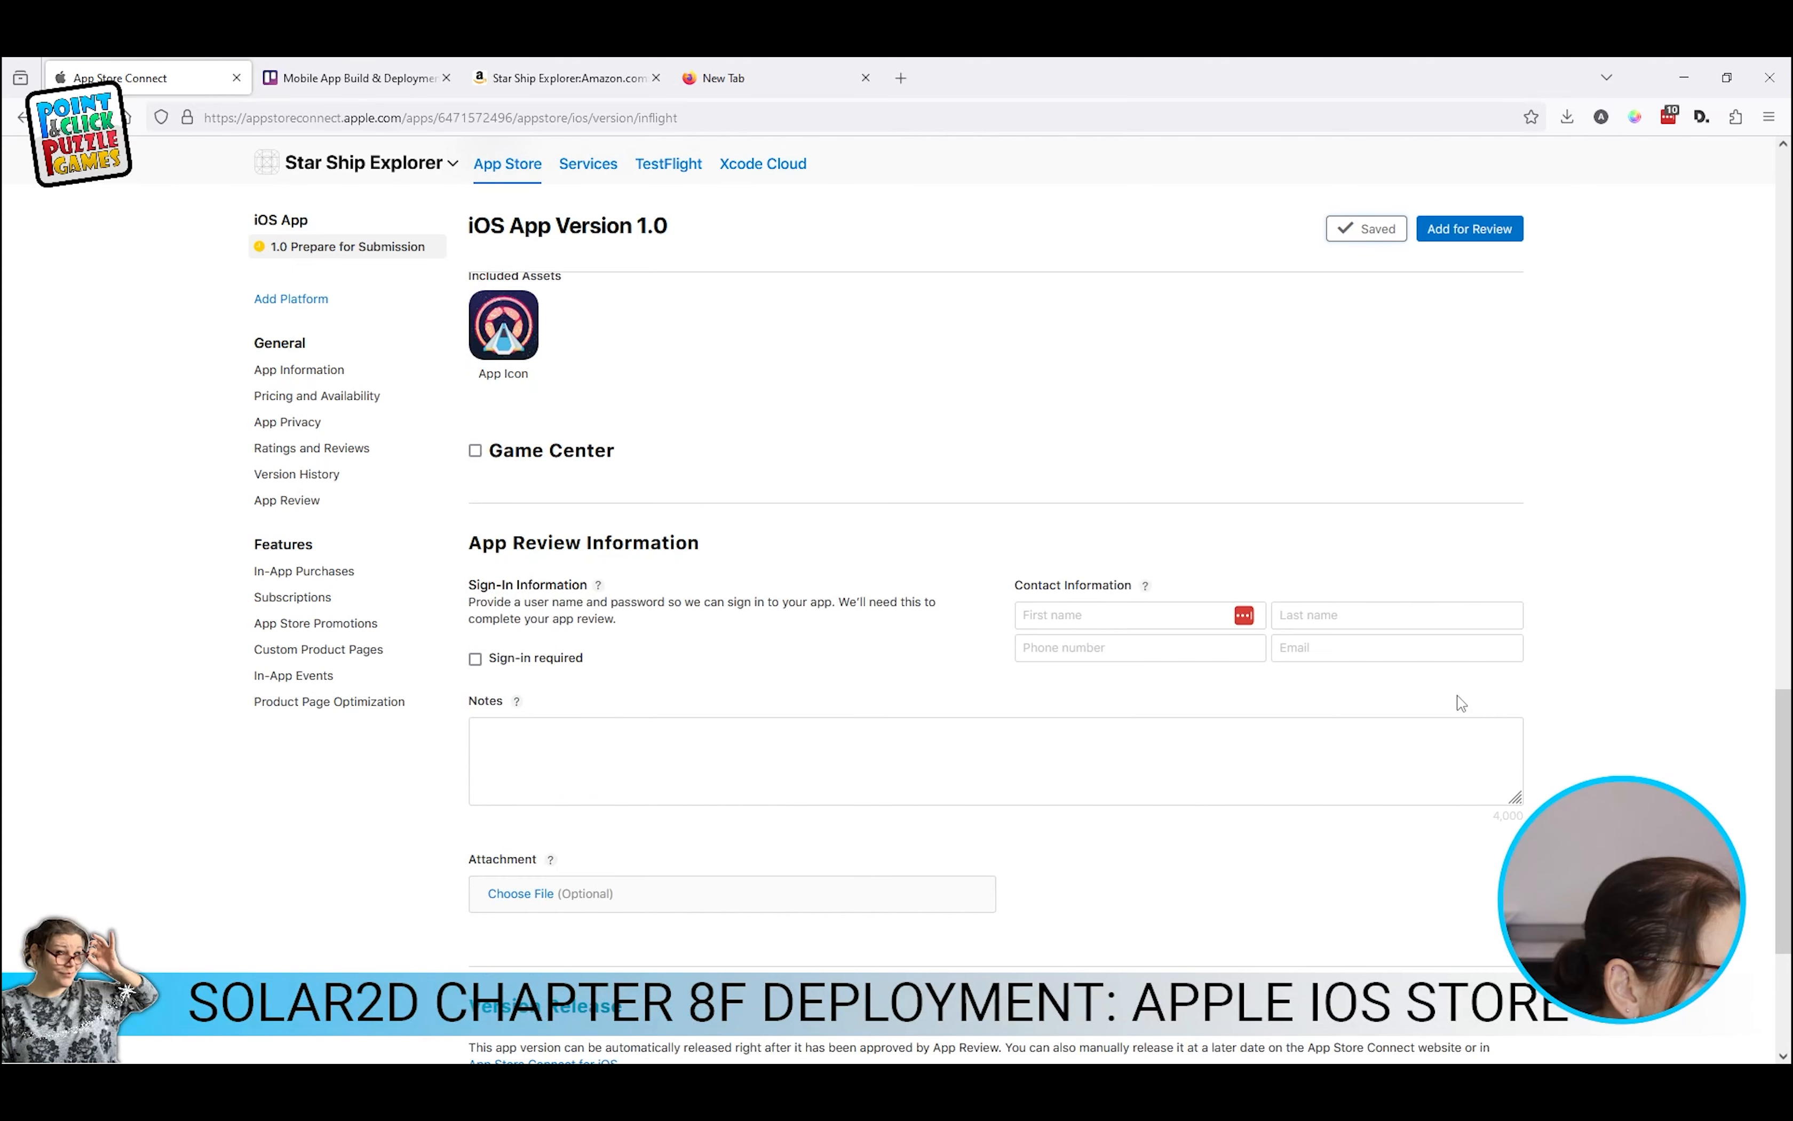
click(356, 397)
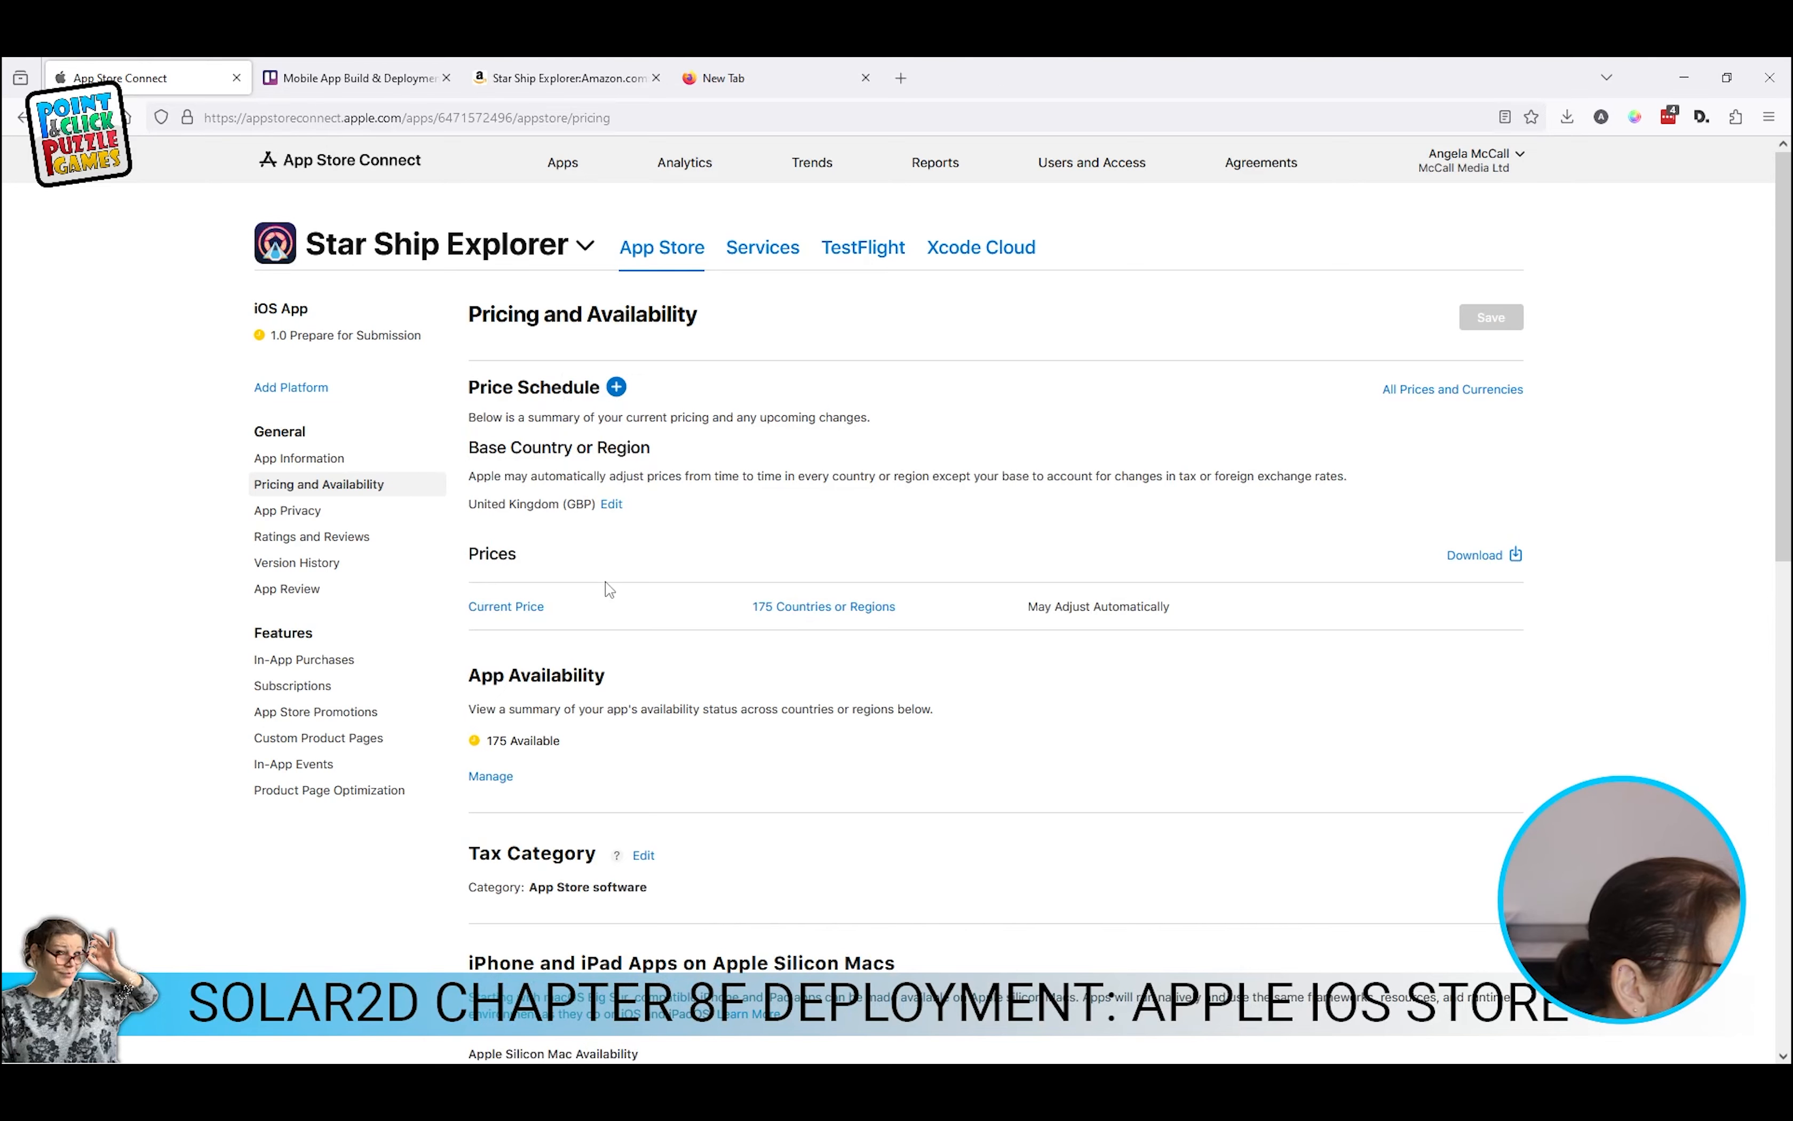
Step: Return to 1.0 Prepare for Submission, try Add for Review, and read the blocking issues
scroll(609, 657, down, 6)
scroll(444, 518, up, 6)
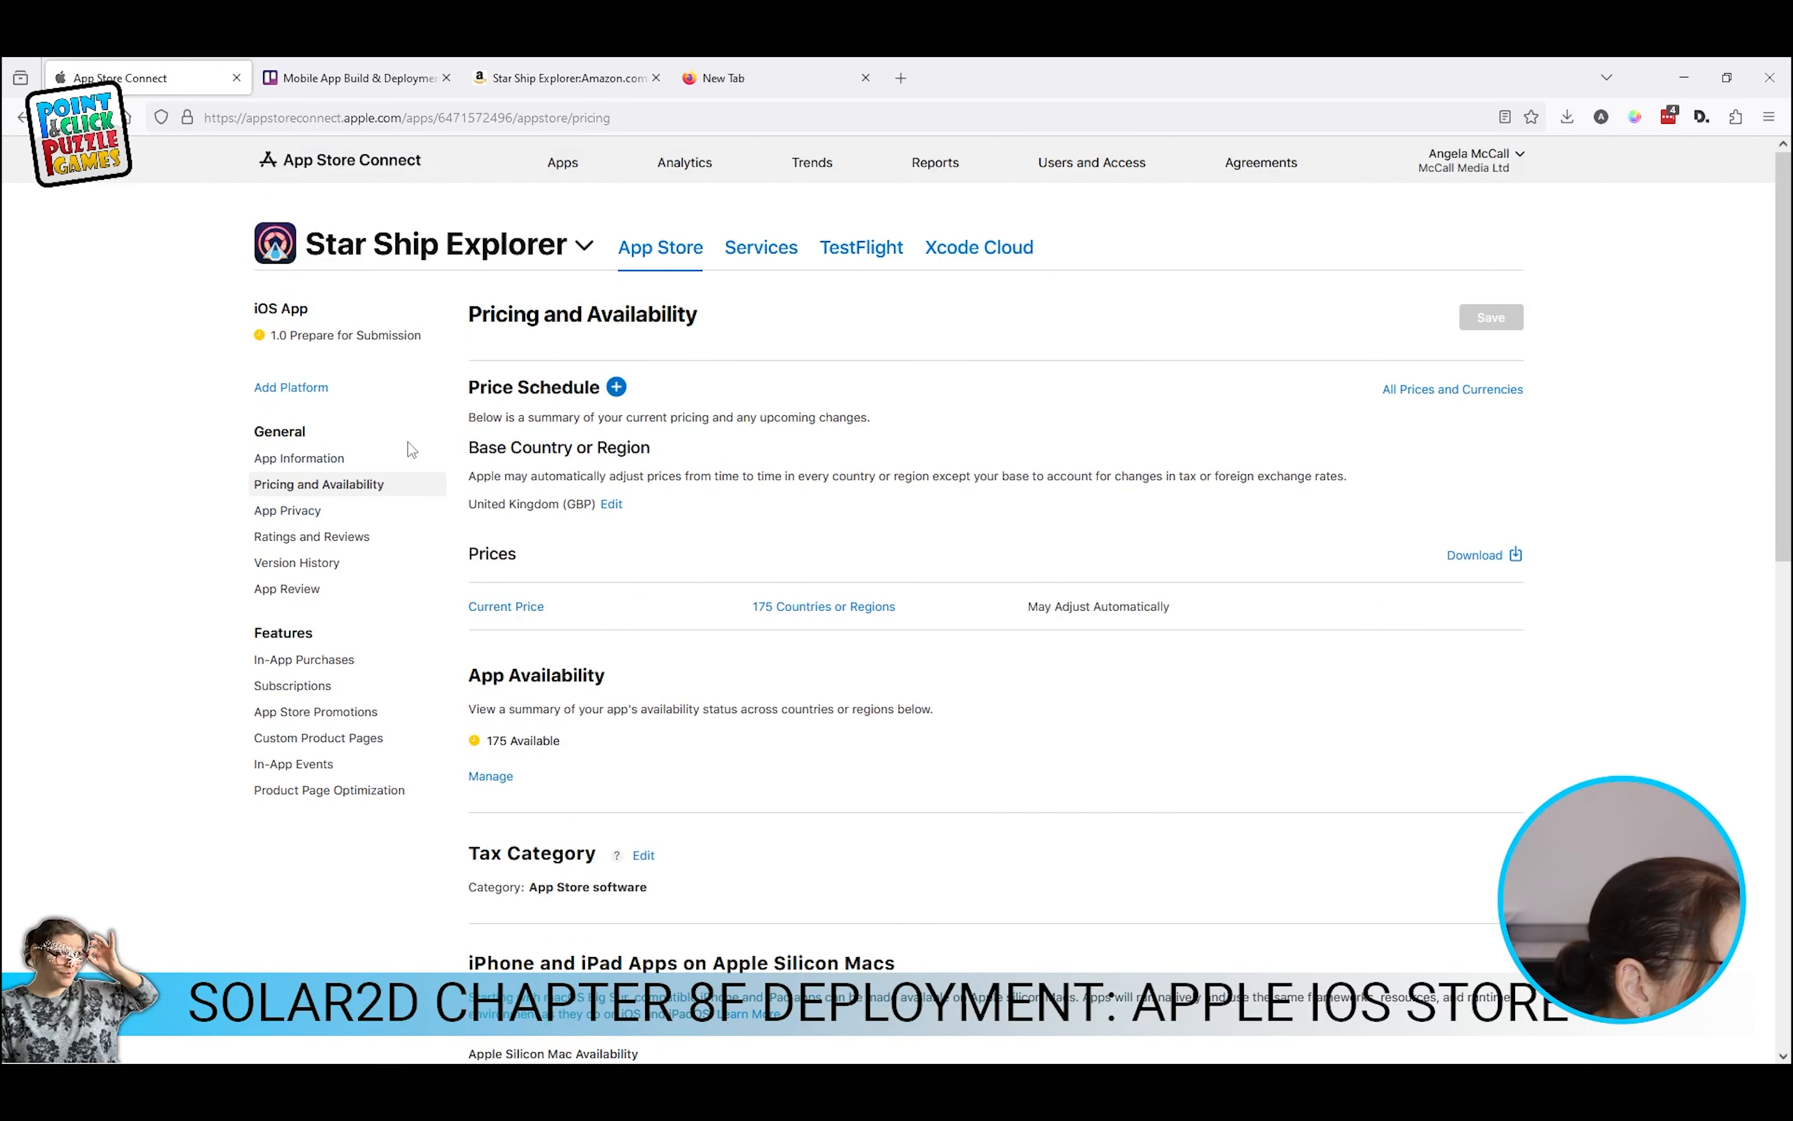
click(326, 336)
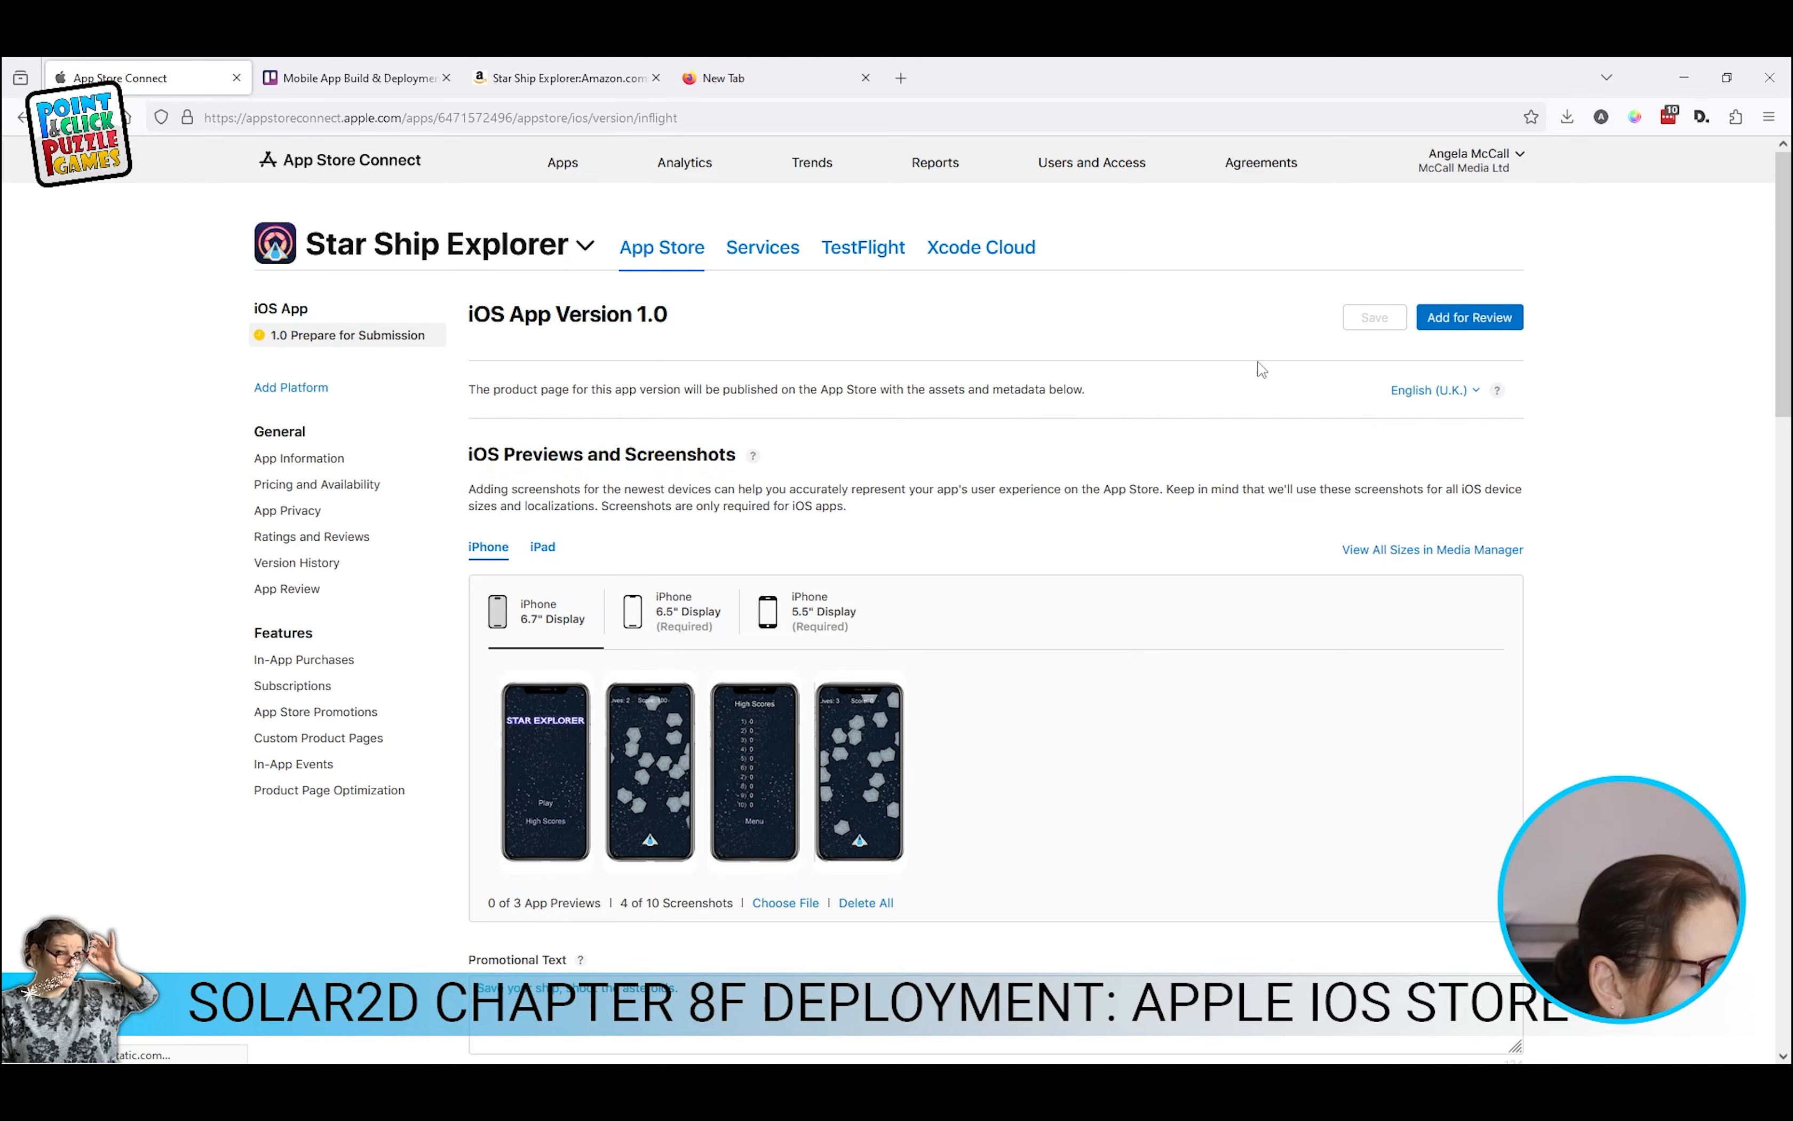
click(1476, 323)
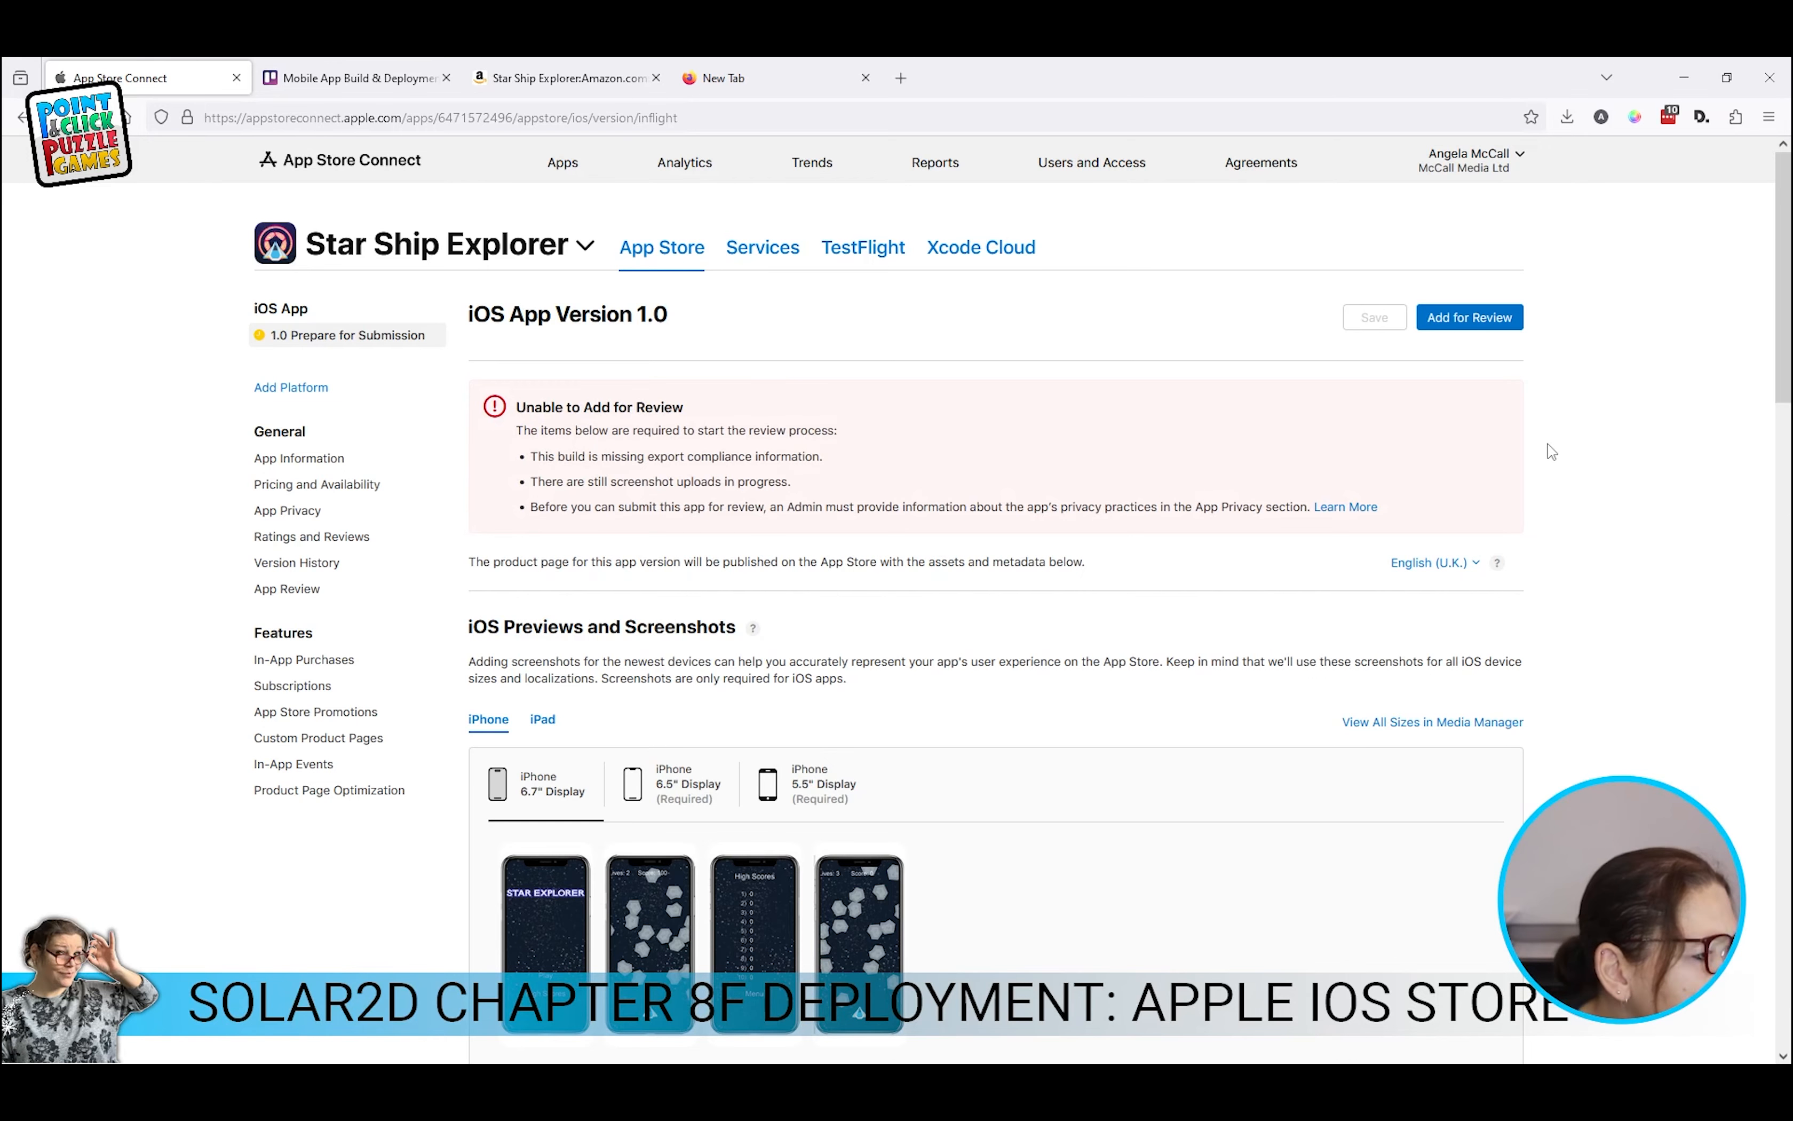
scroll(1556, 475, down, 5)
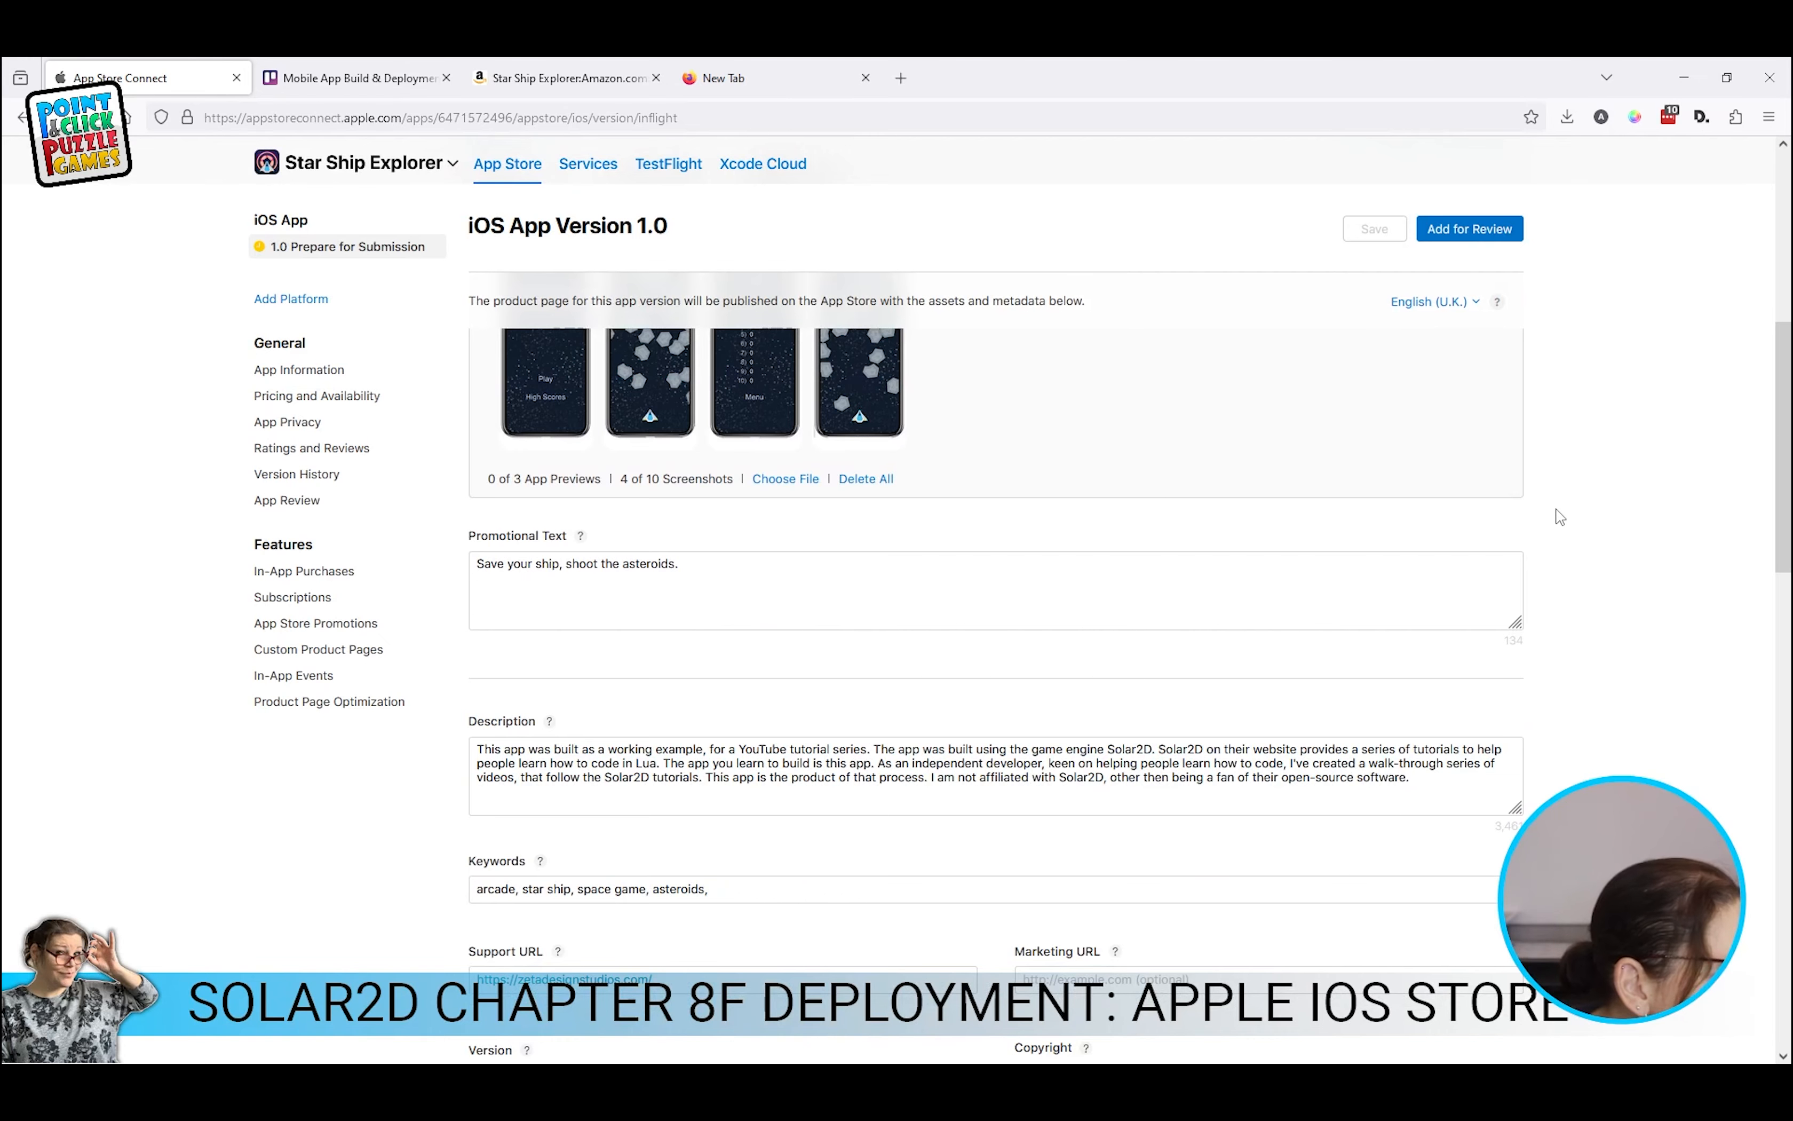
scroll(1555, 515, down, 4)
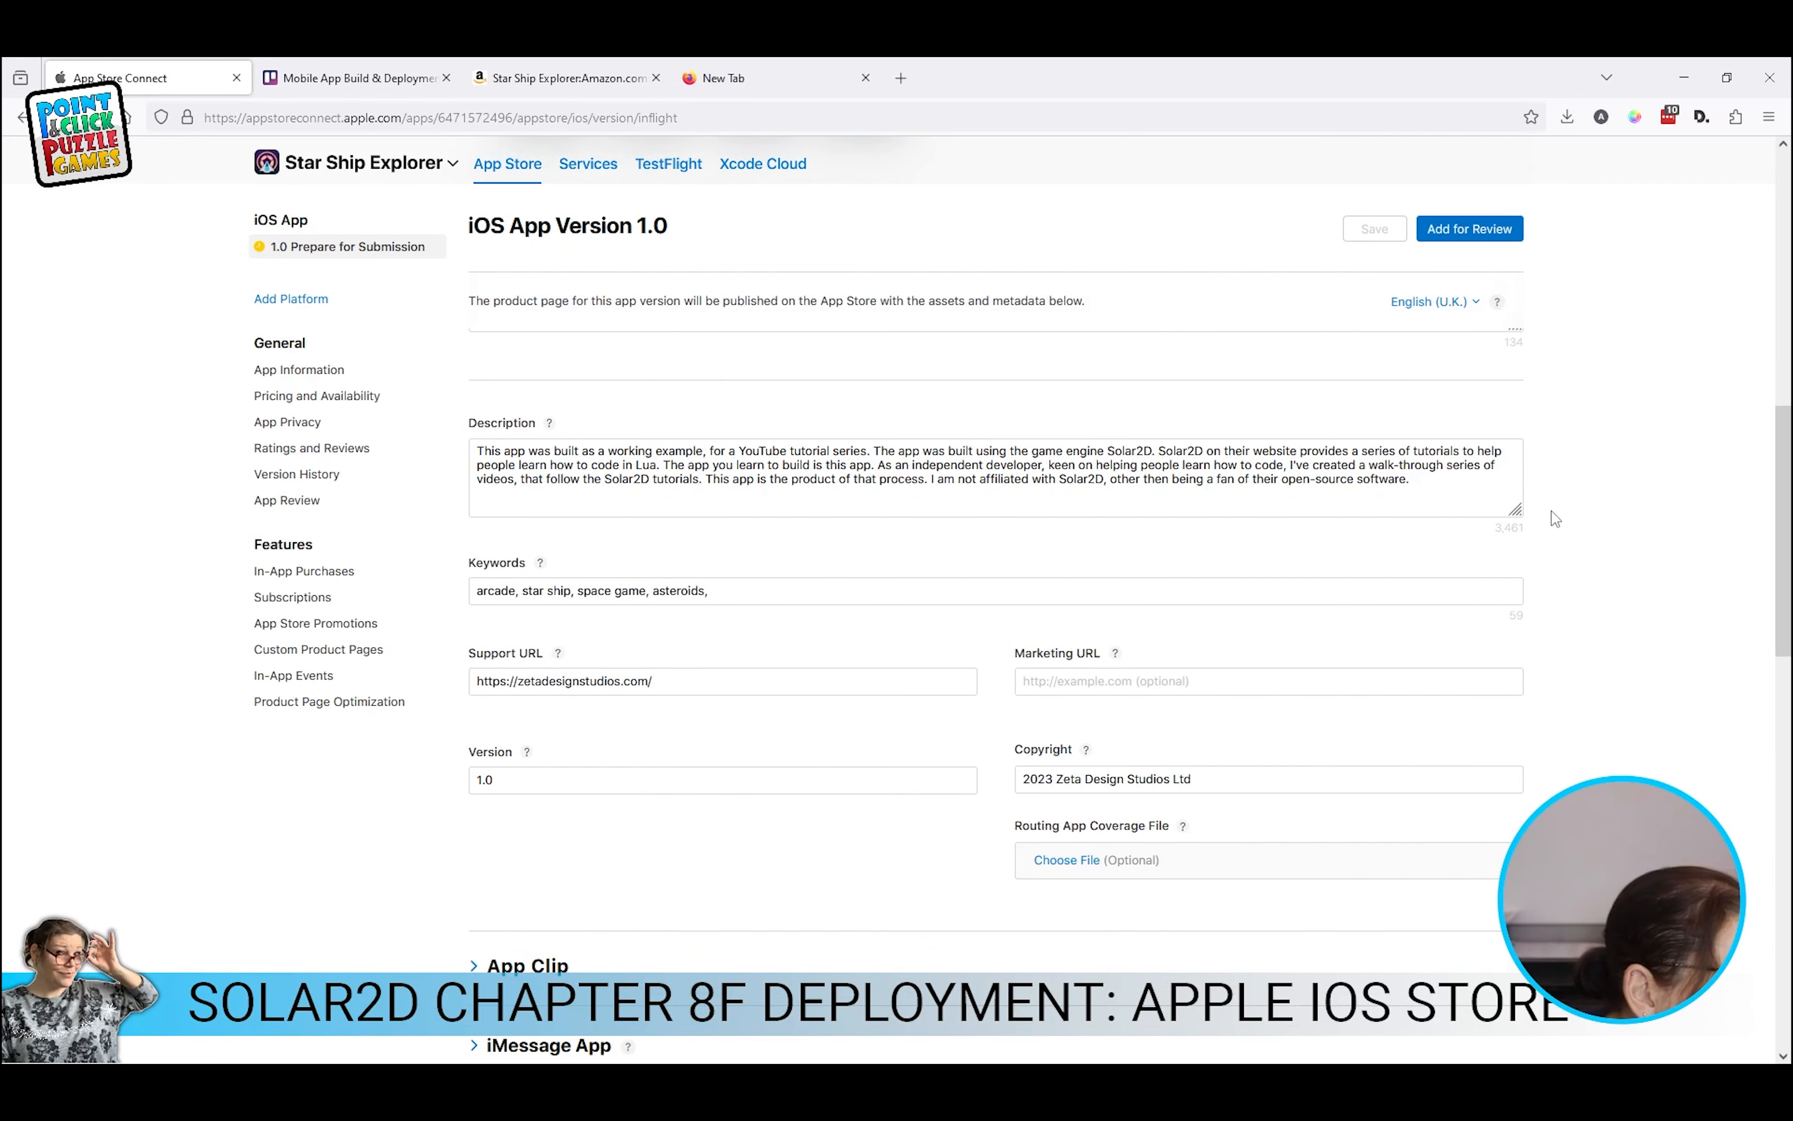
click(311, 426)
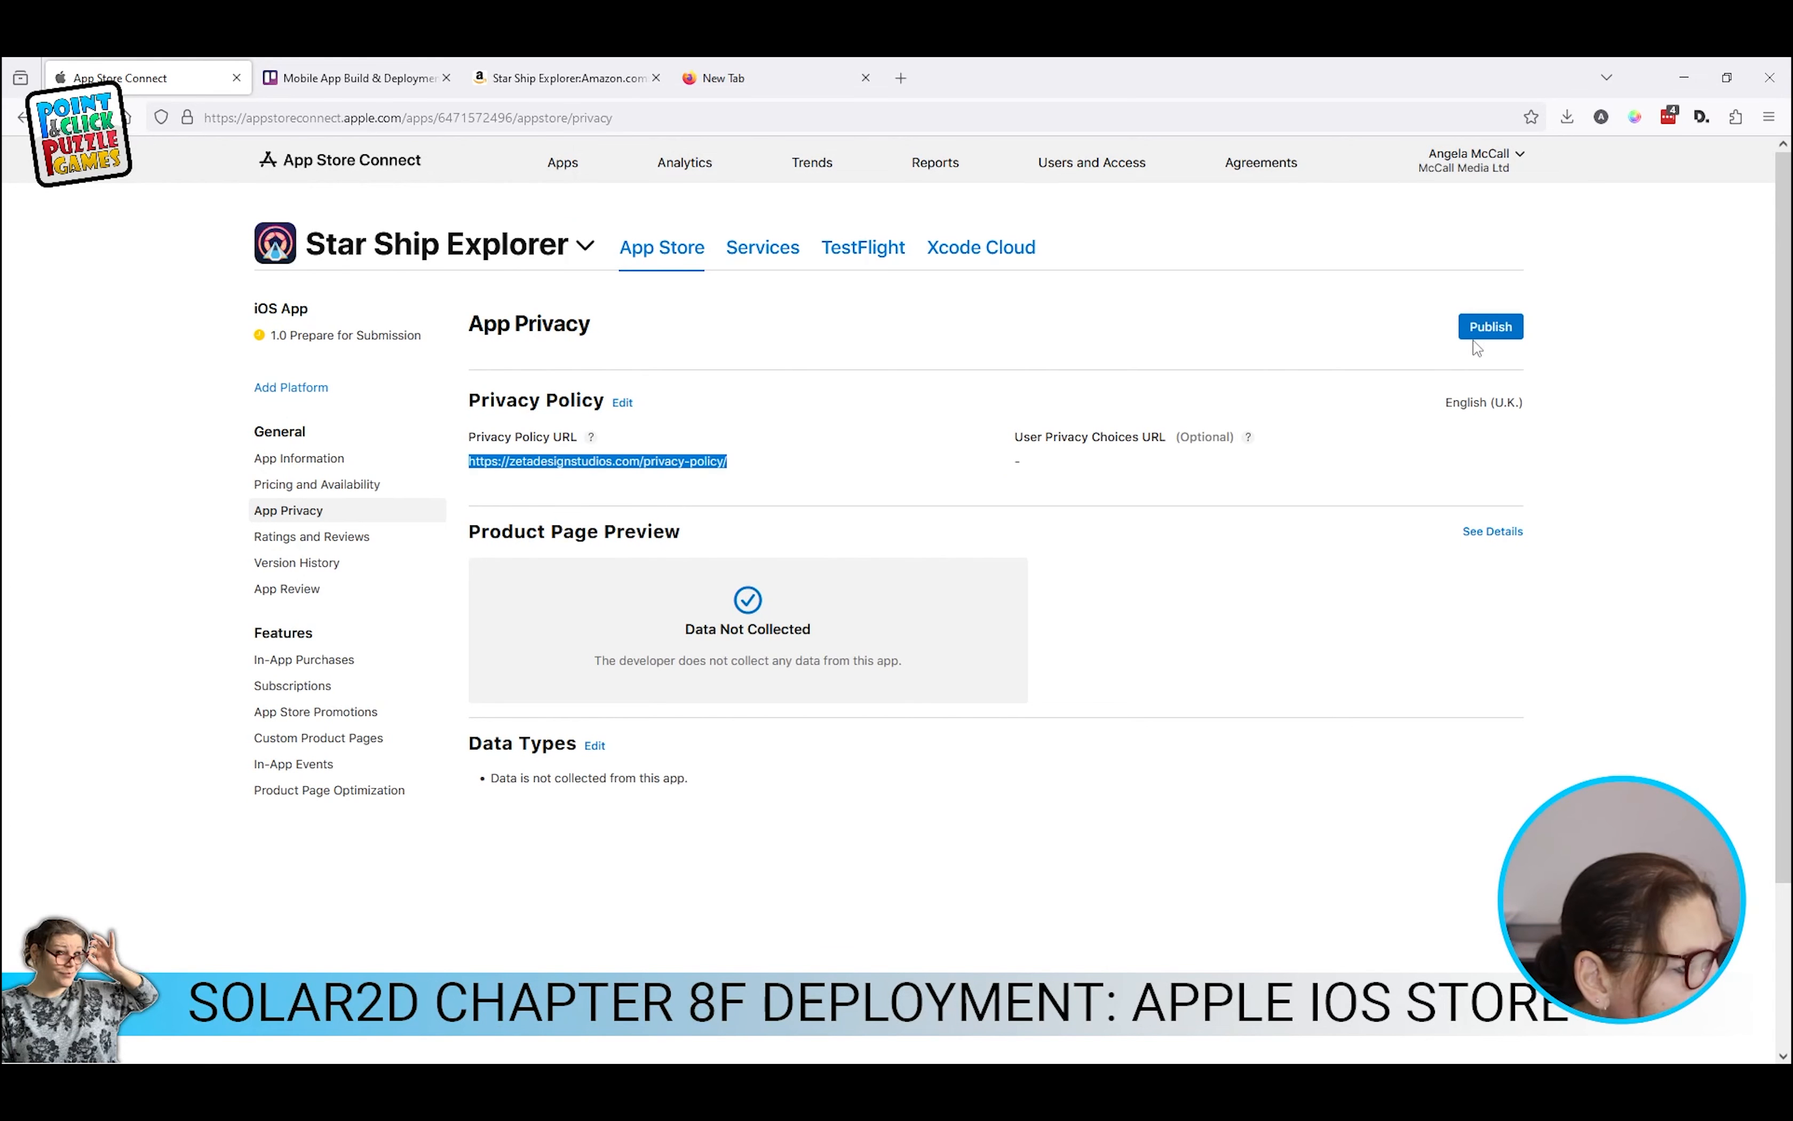
Step: Publish the app privacy responses and return to the version 1.0 page
click(1482, 329)
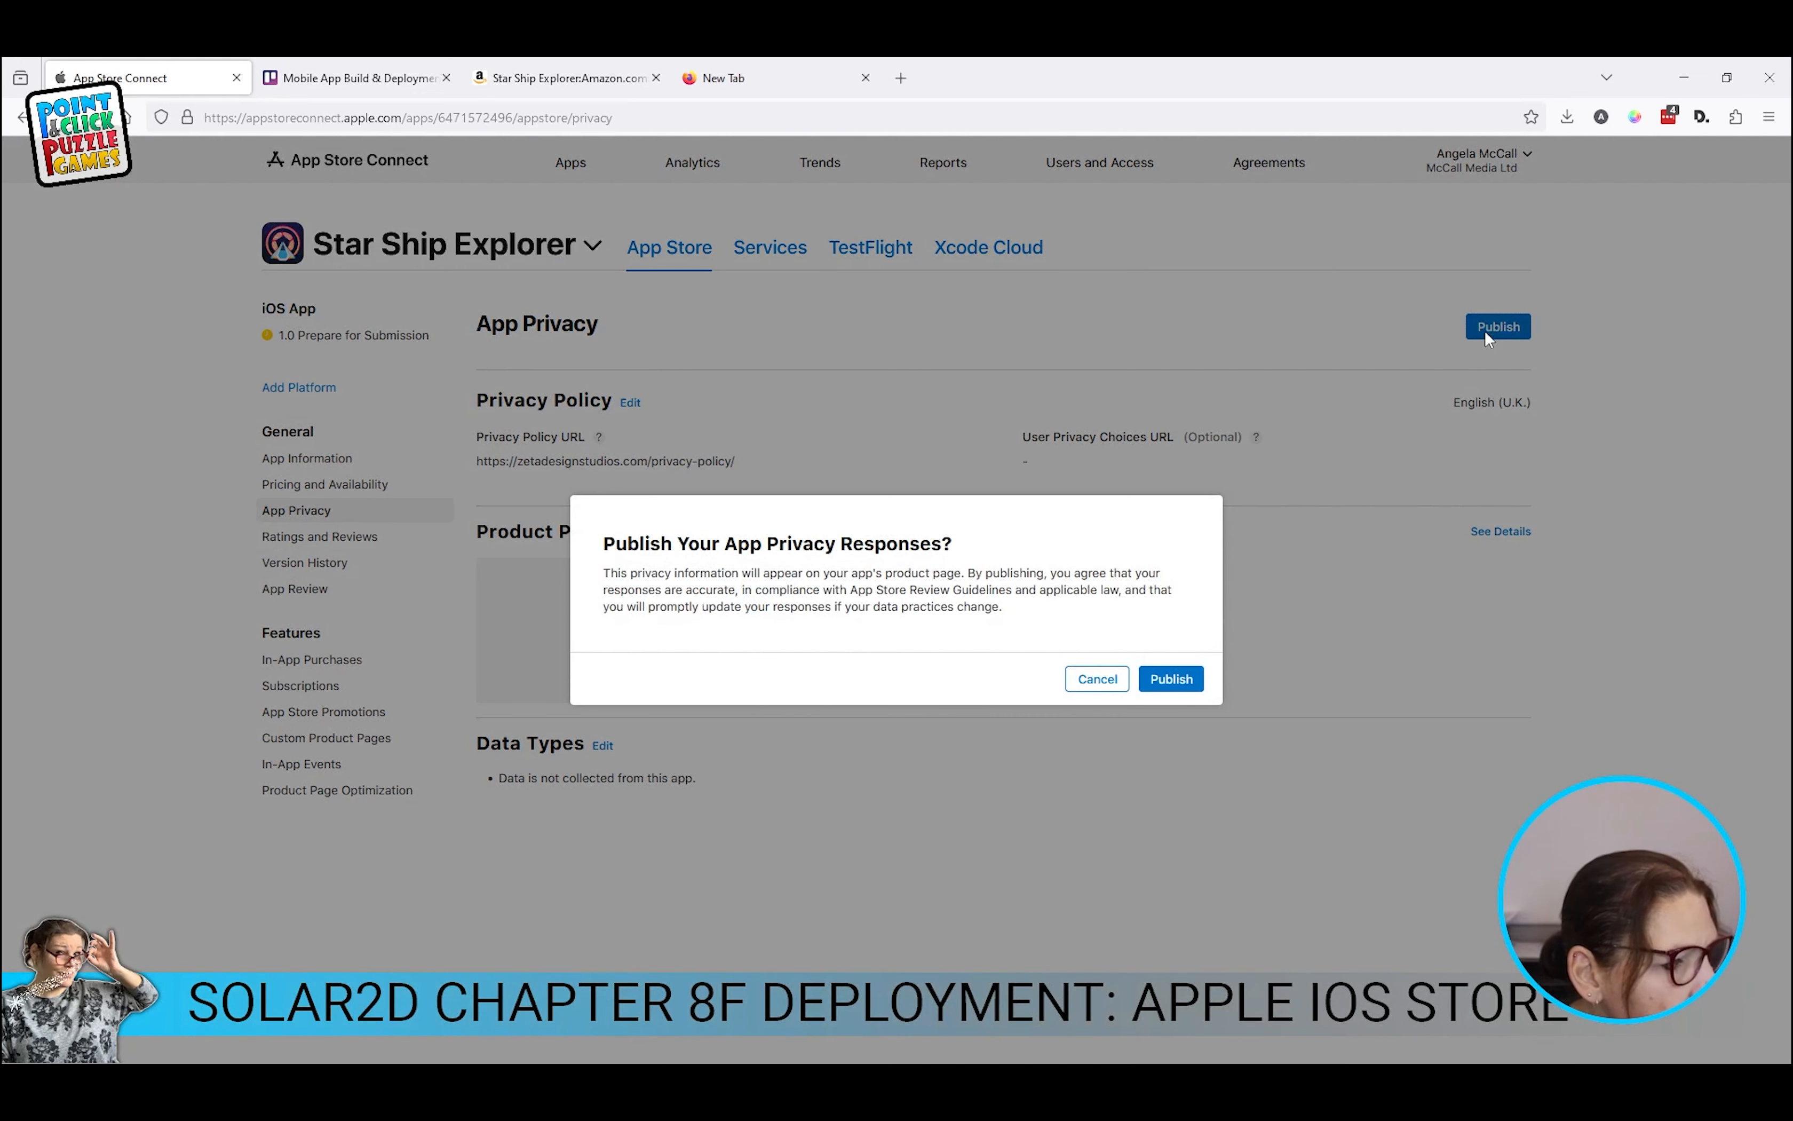
click(1197, 679)
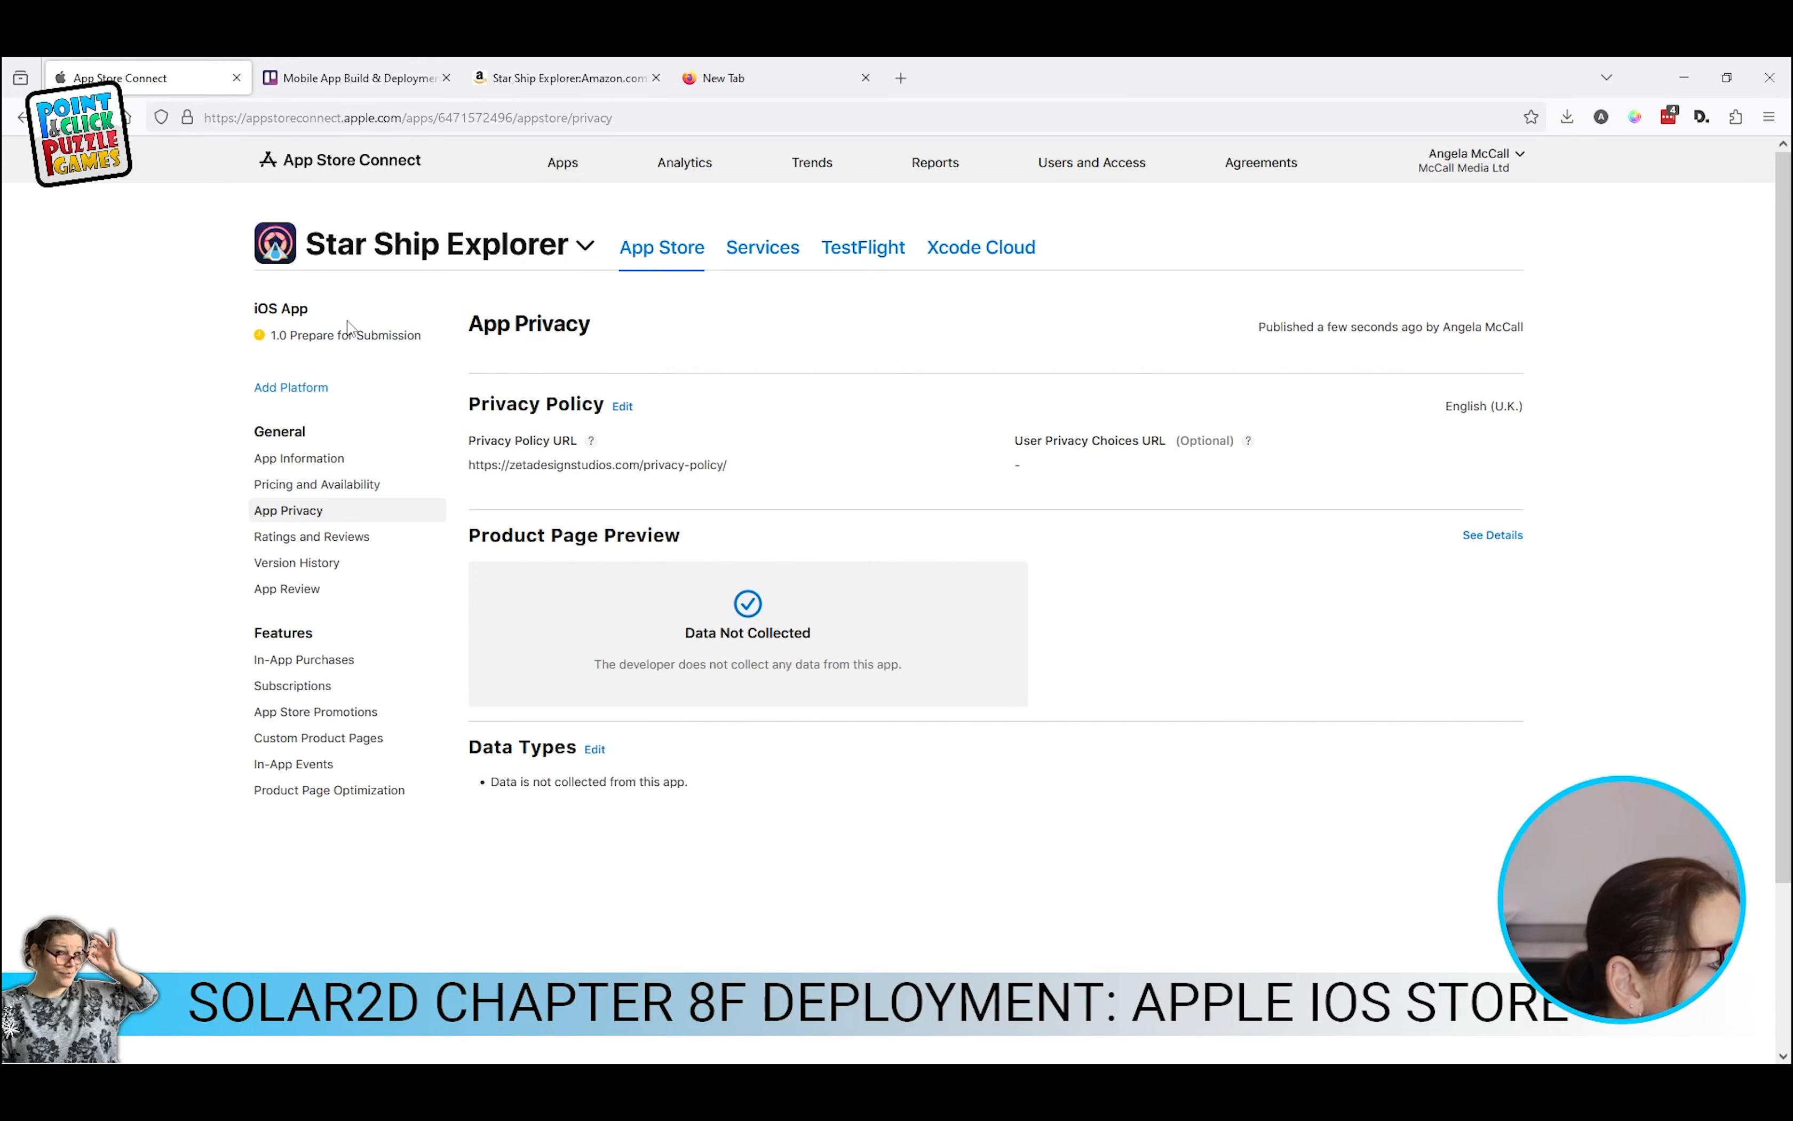
click(345, 337)
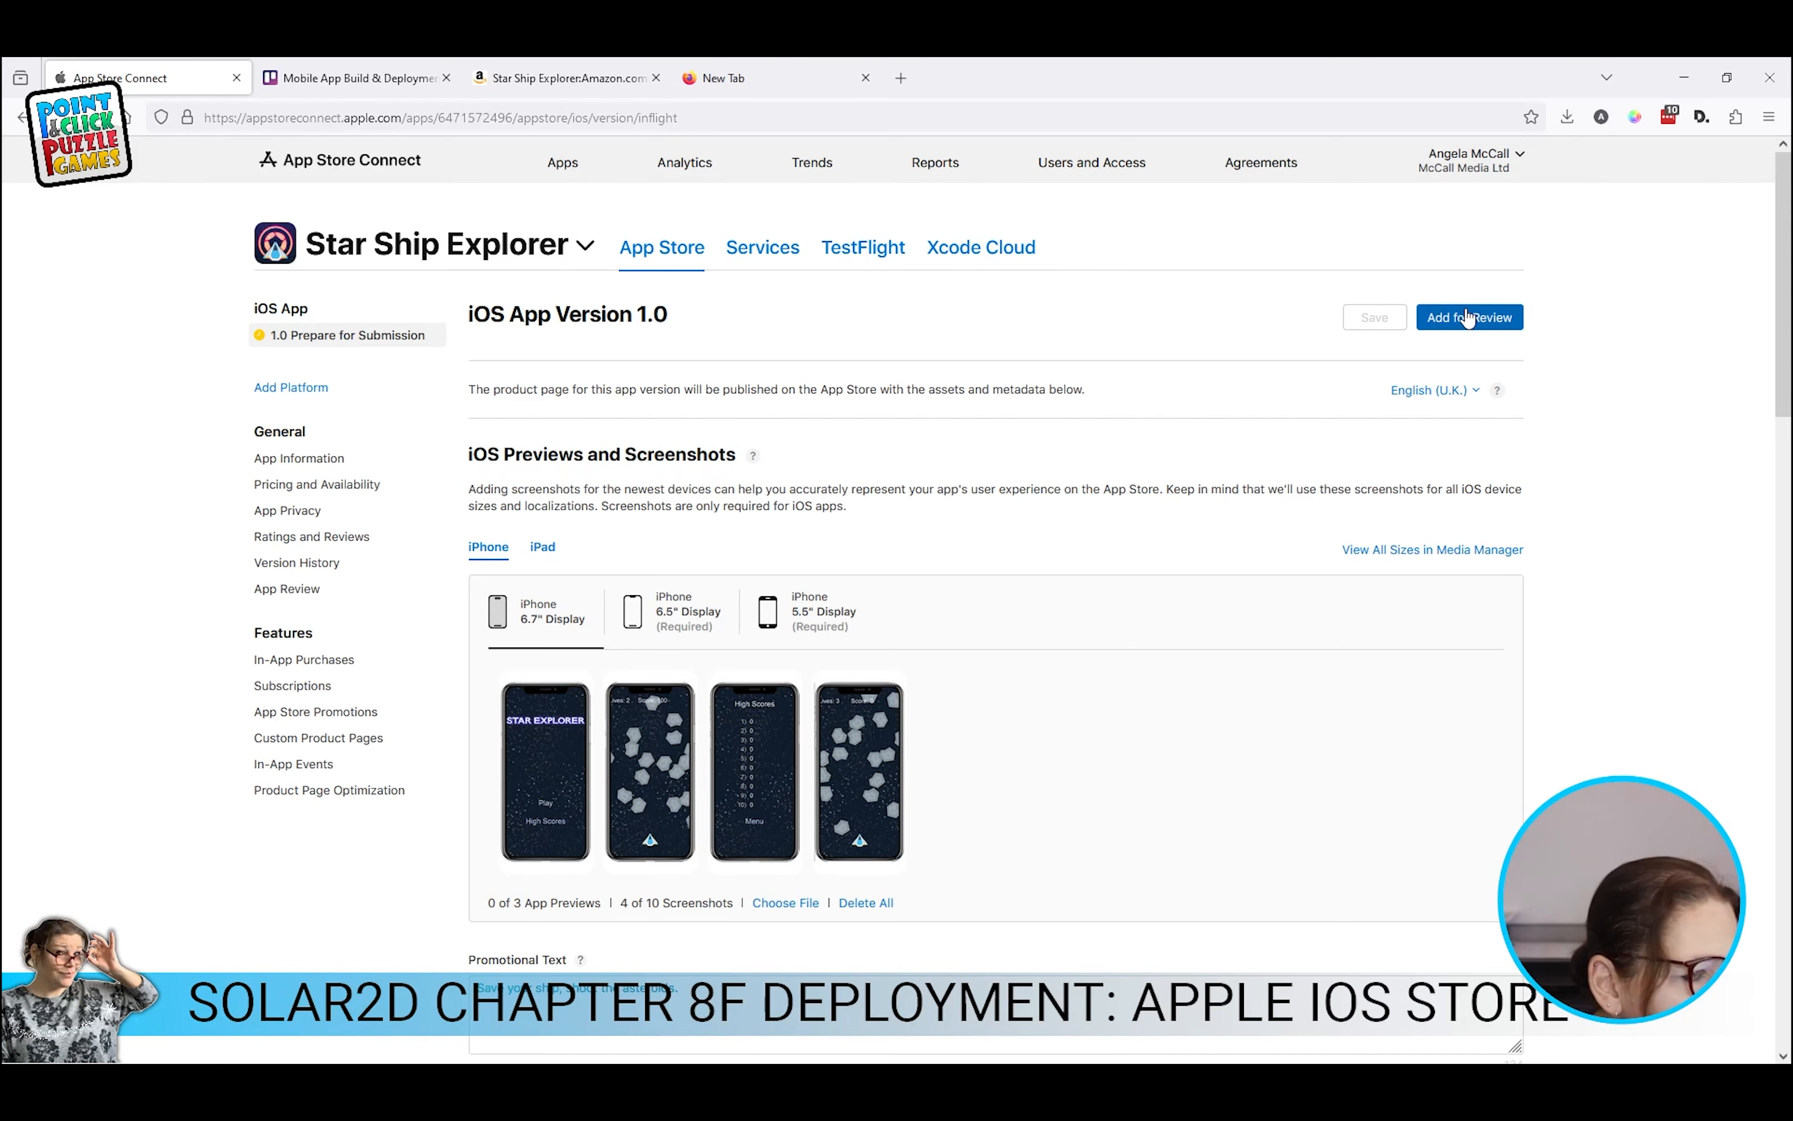
Step: Retry Add for Review and note the blockers: missing export compliance and screenshot uploads in progress
click(1467, 317)
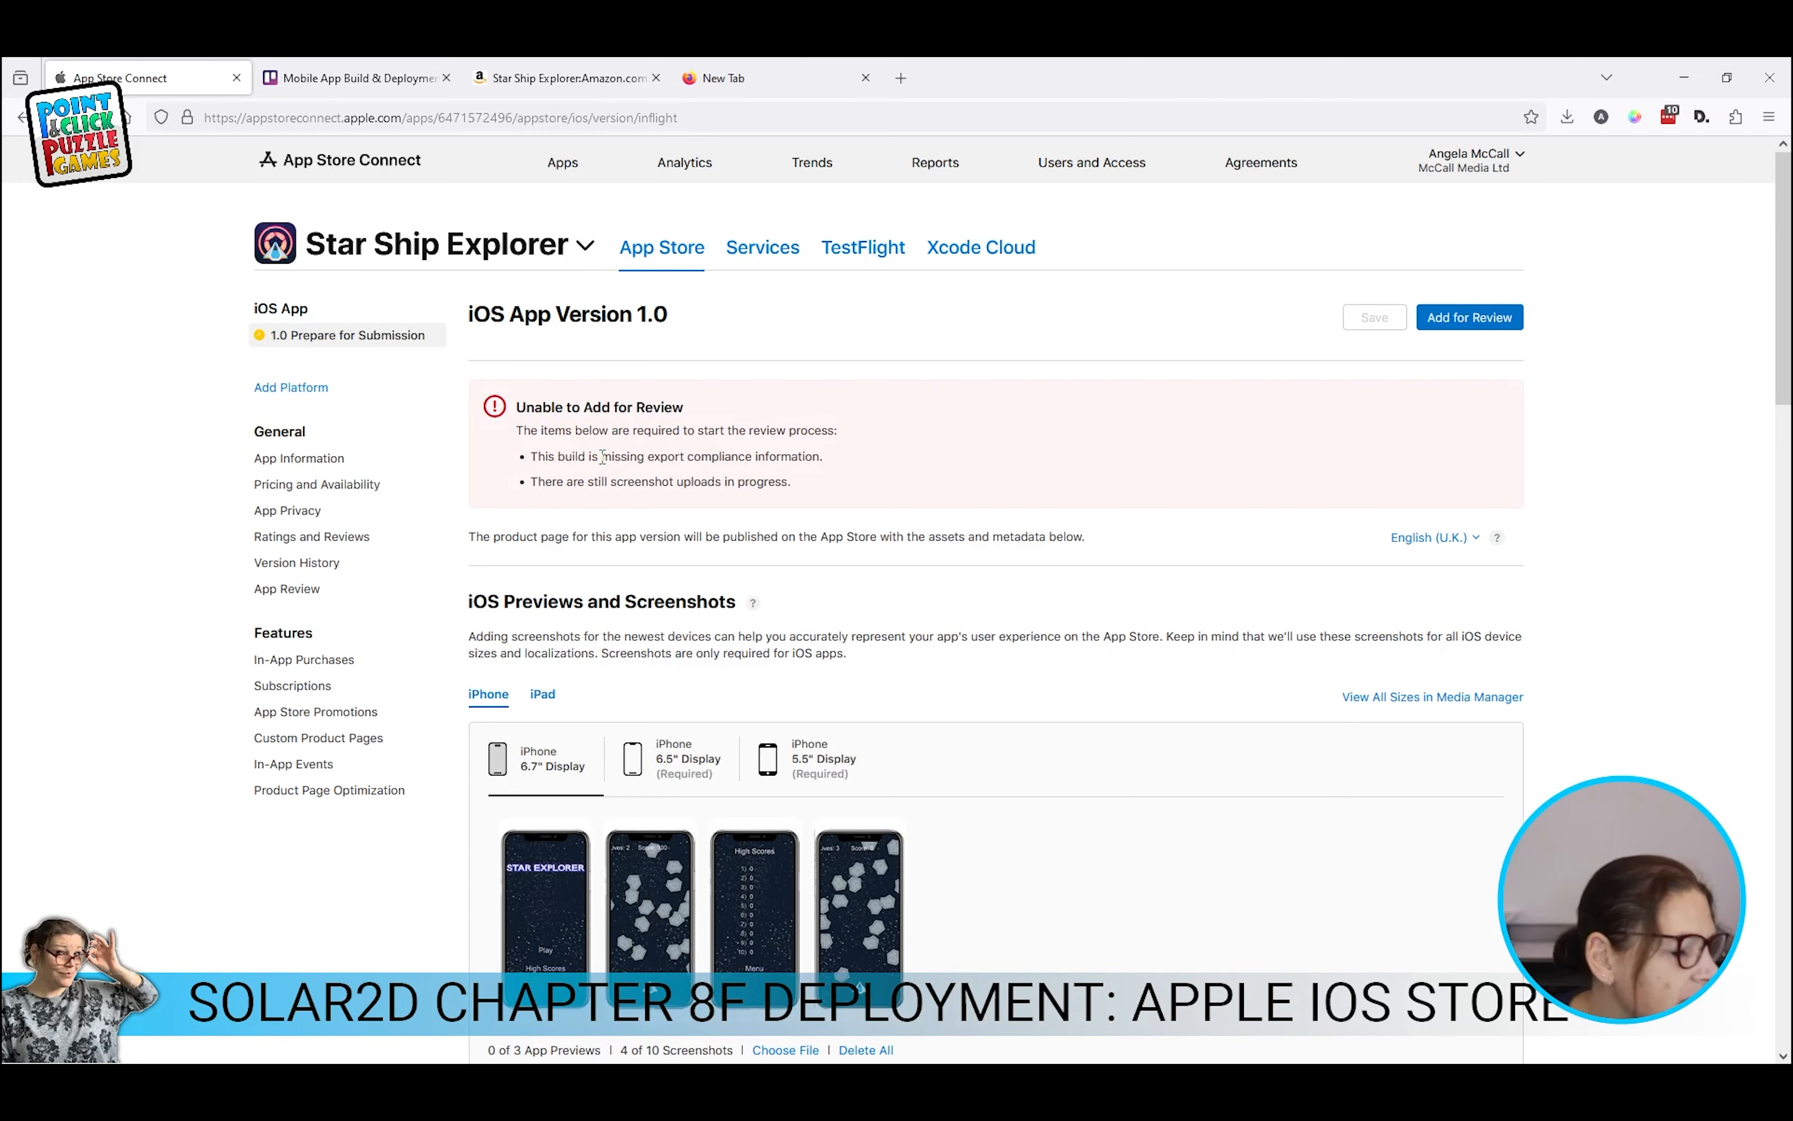
drag(538, 460, 828, 465)
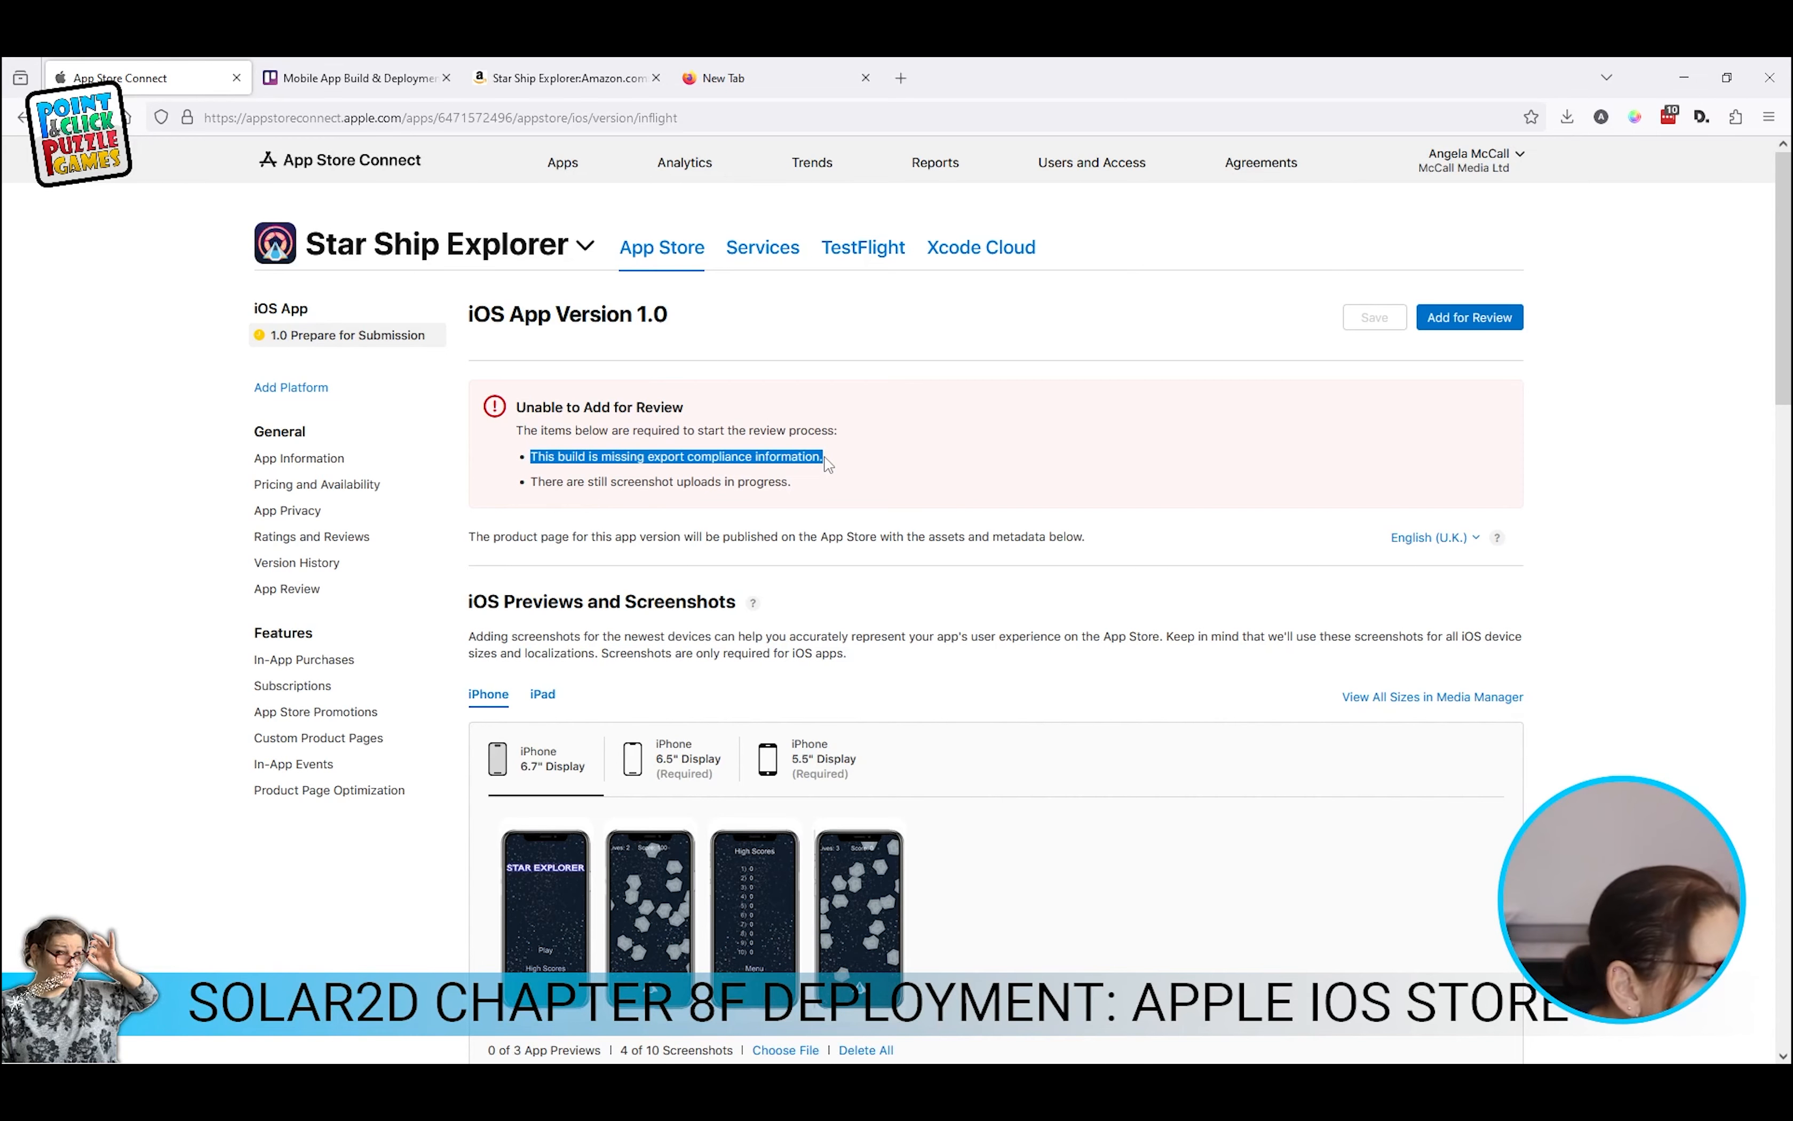
drag(538, 481, 794, 484)
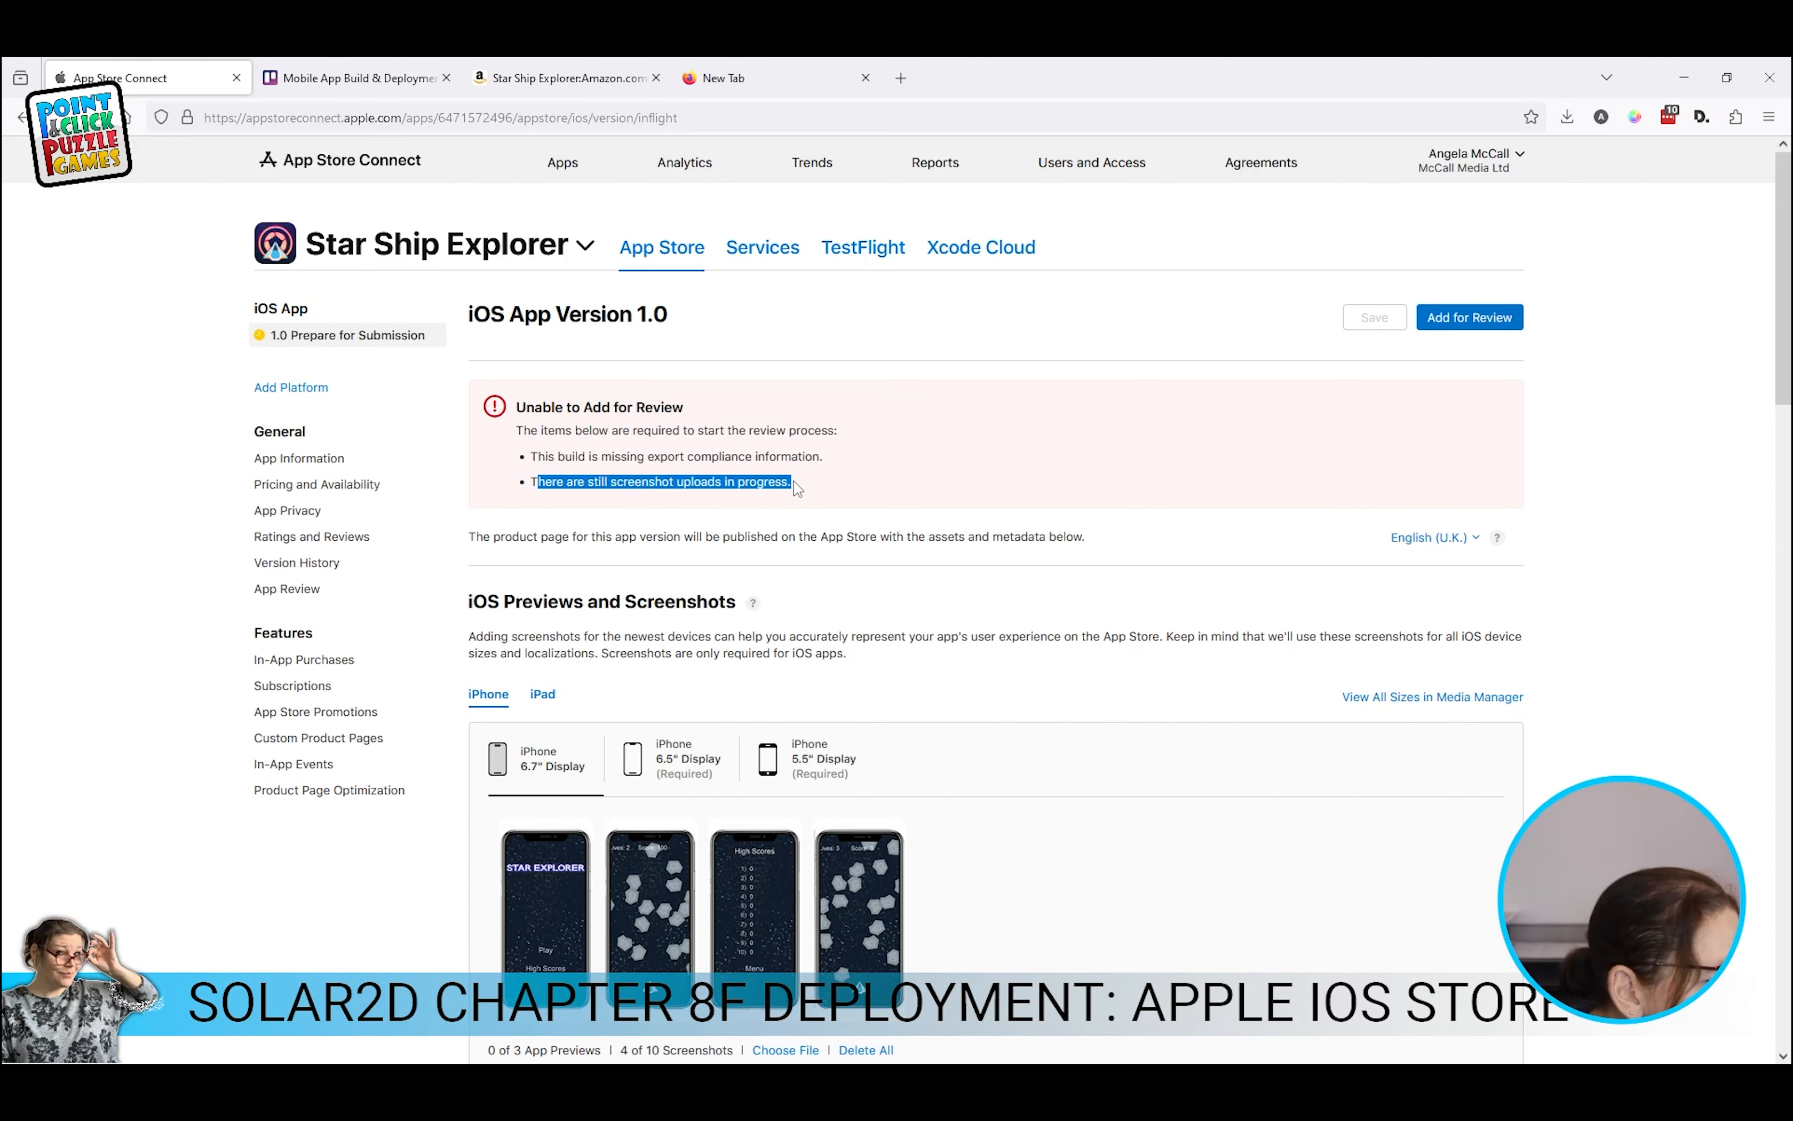
scroll(775, 661, down, 2)
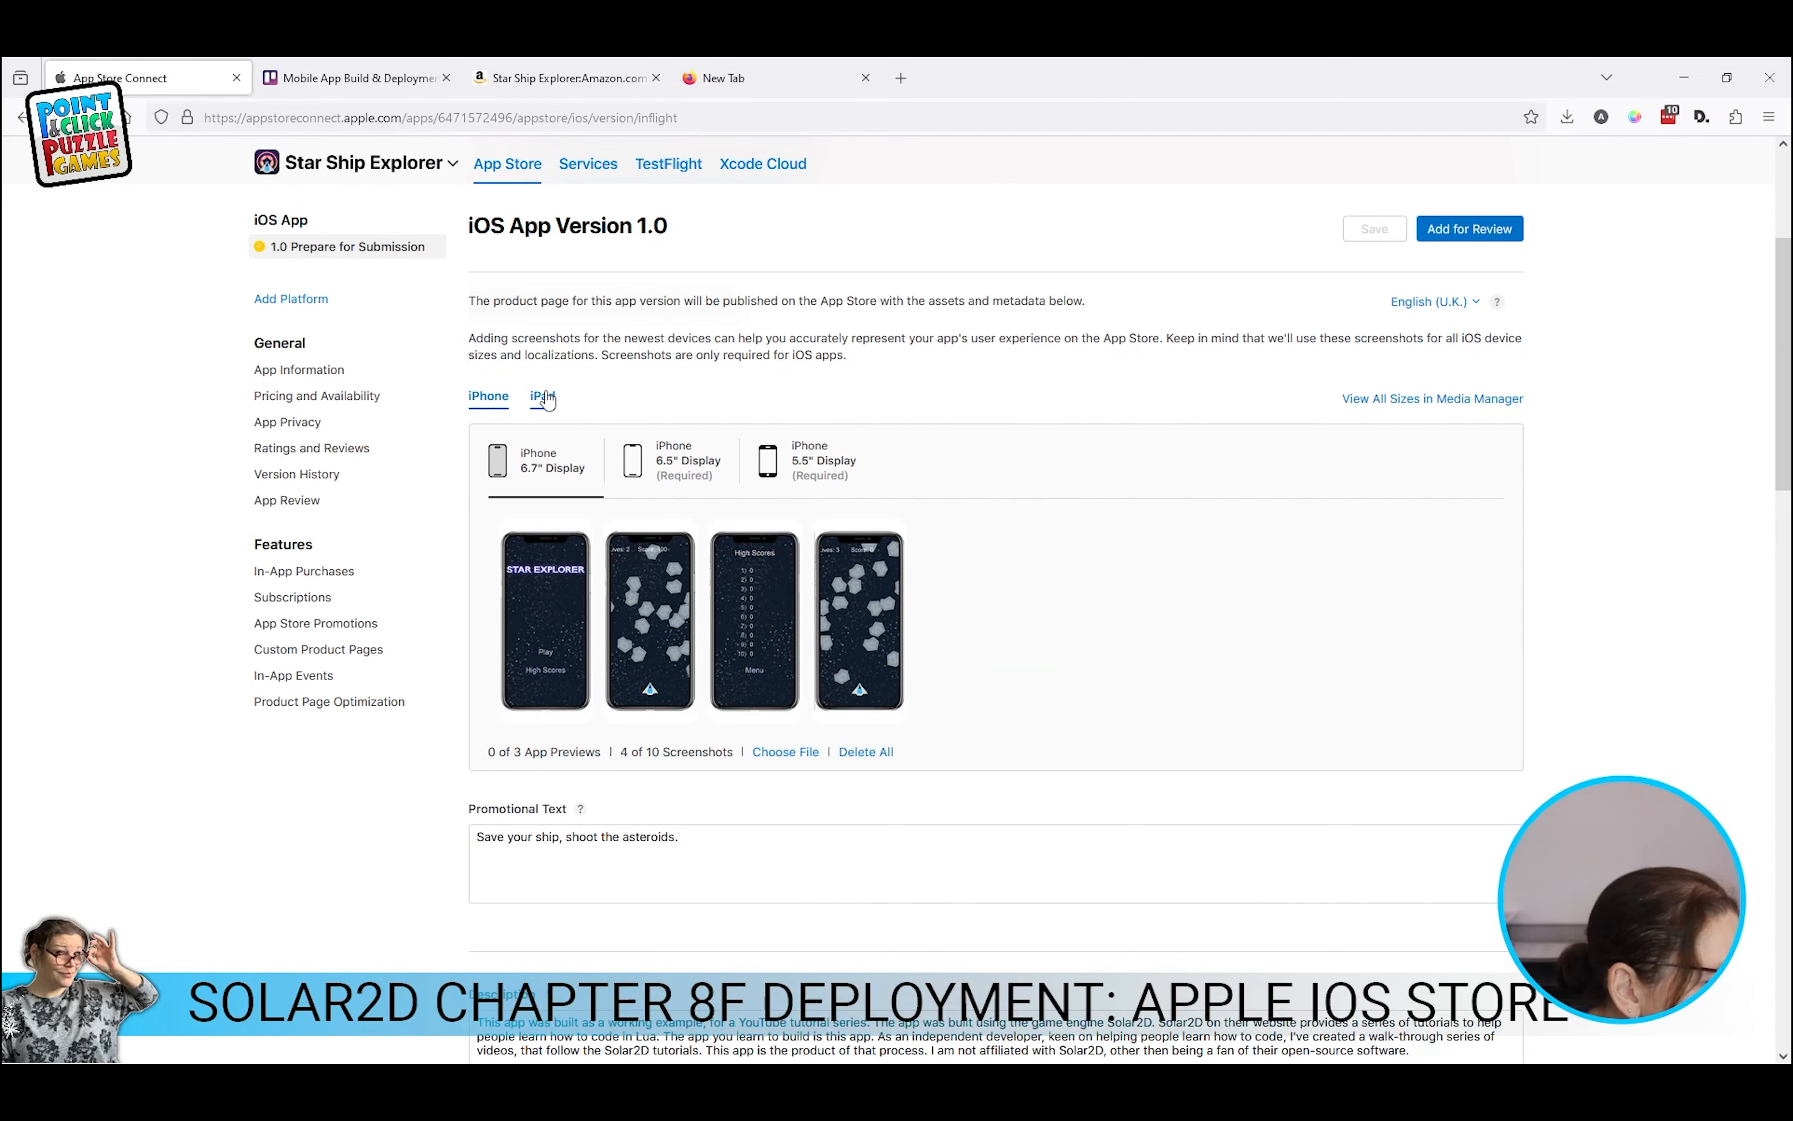
Step: Replace the stuck processing iPad Pro (2nd Gen) screenshot with ipad-A.png
click(544, 398)
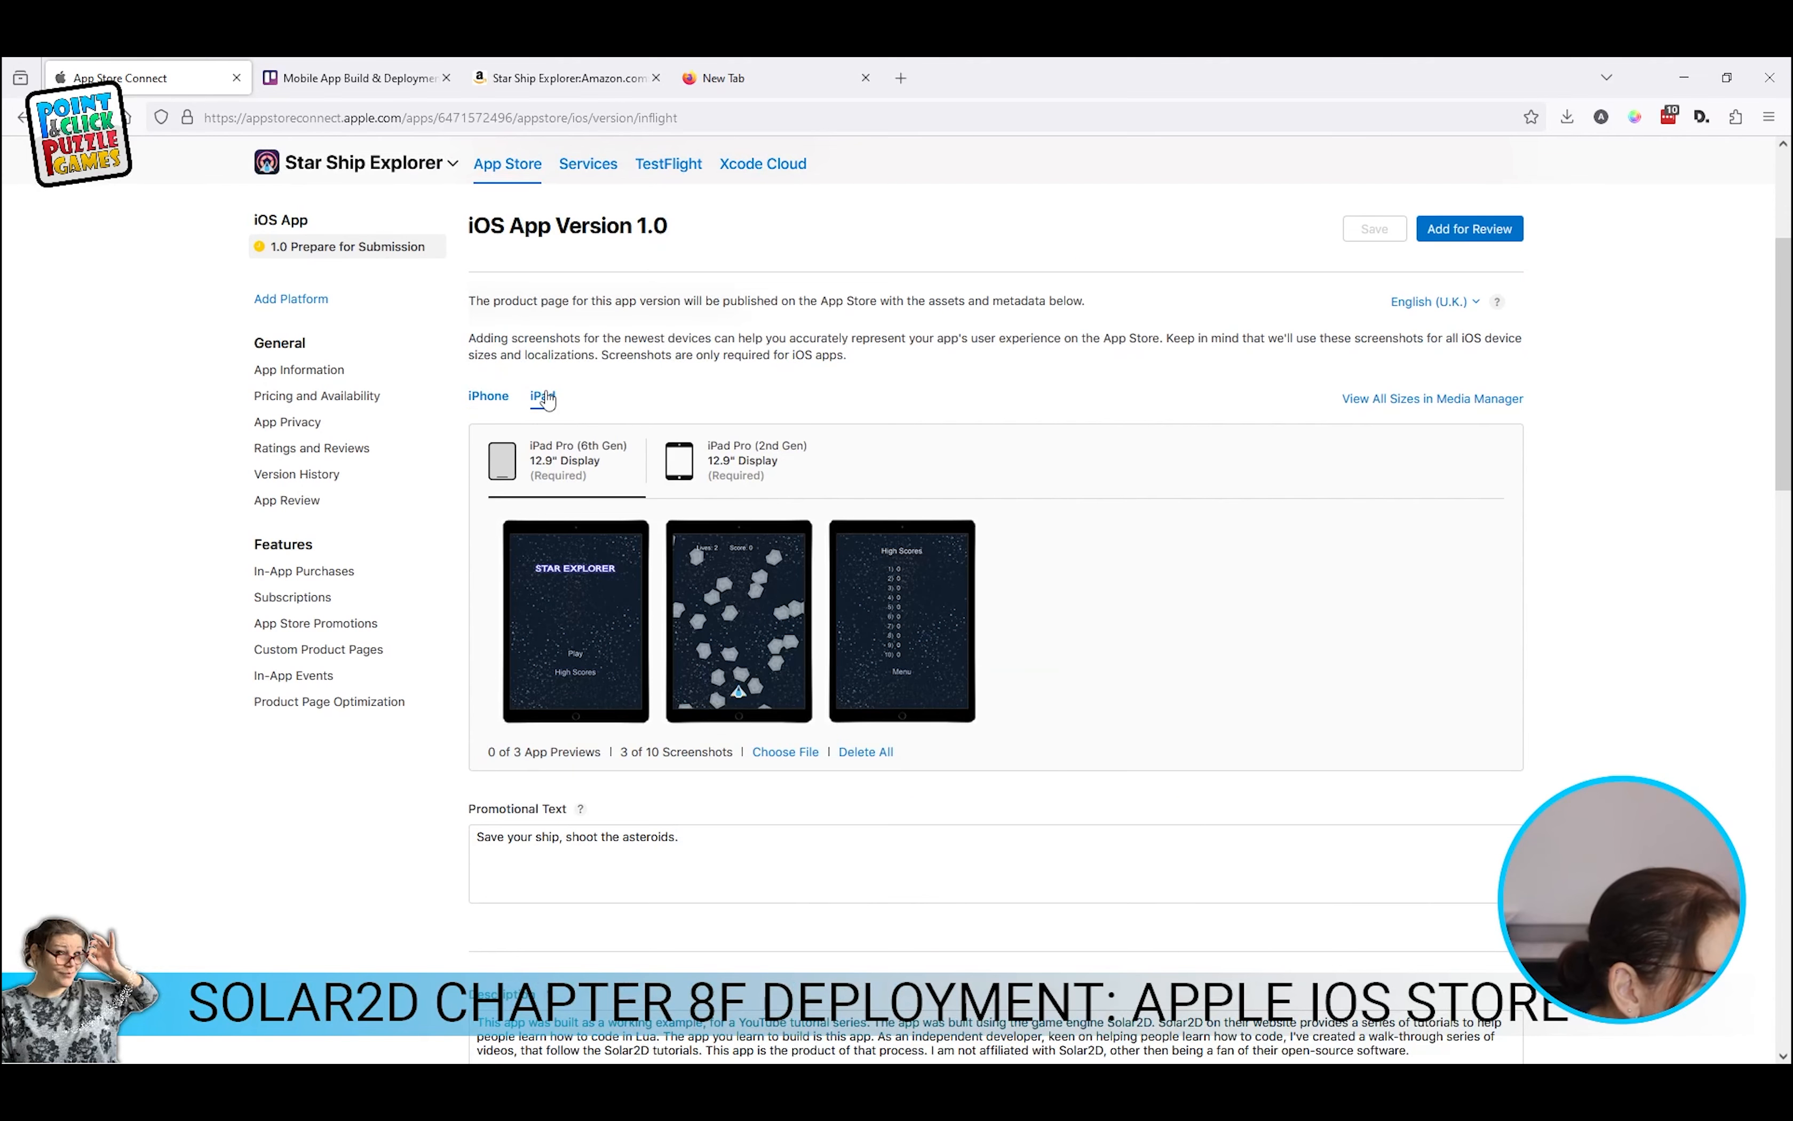
click(727, 463)
mouse_move(582, 620)
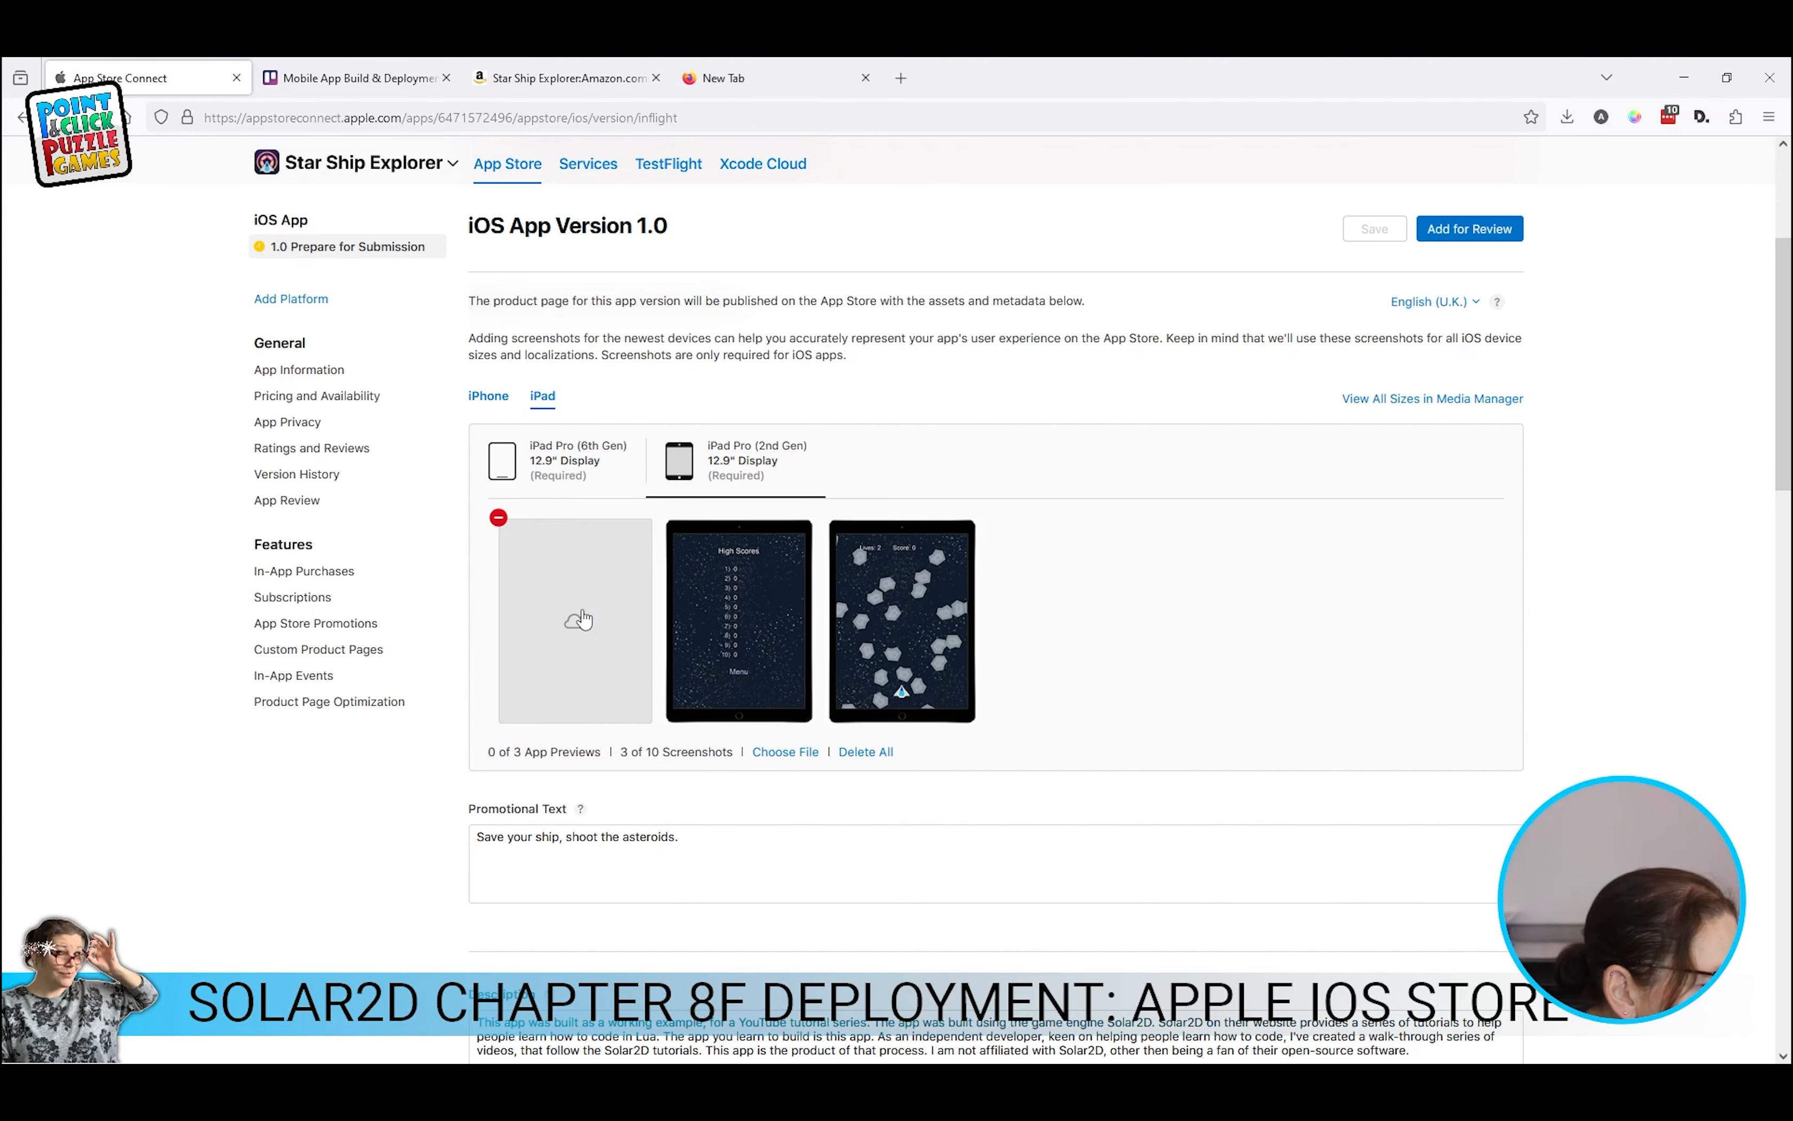
click(499, 518)
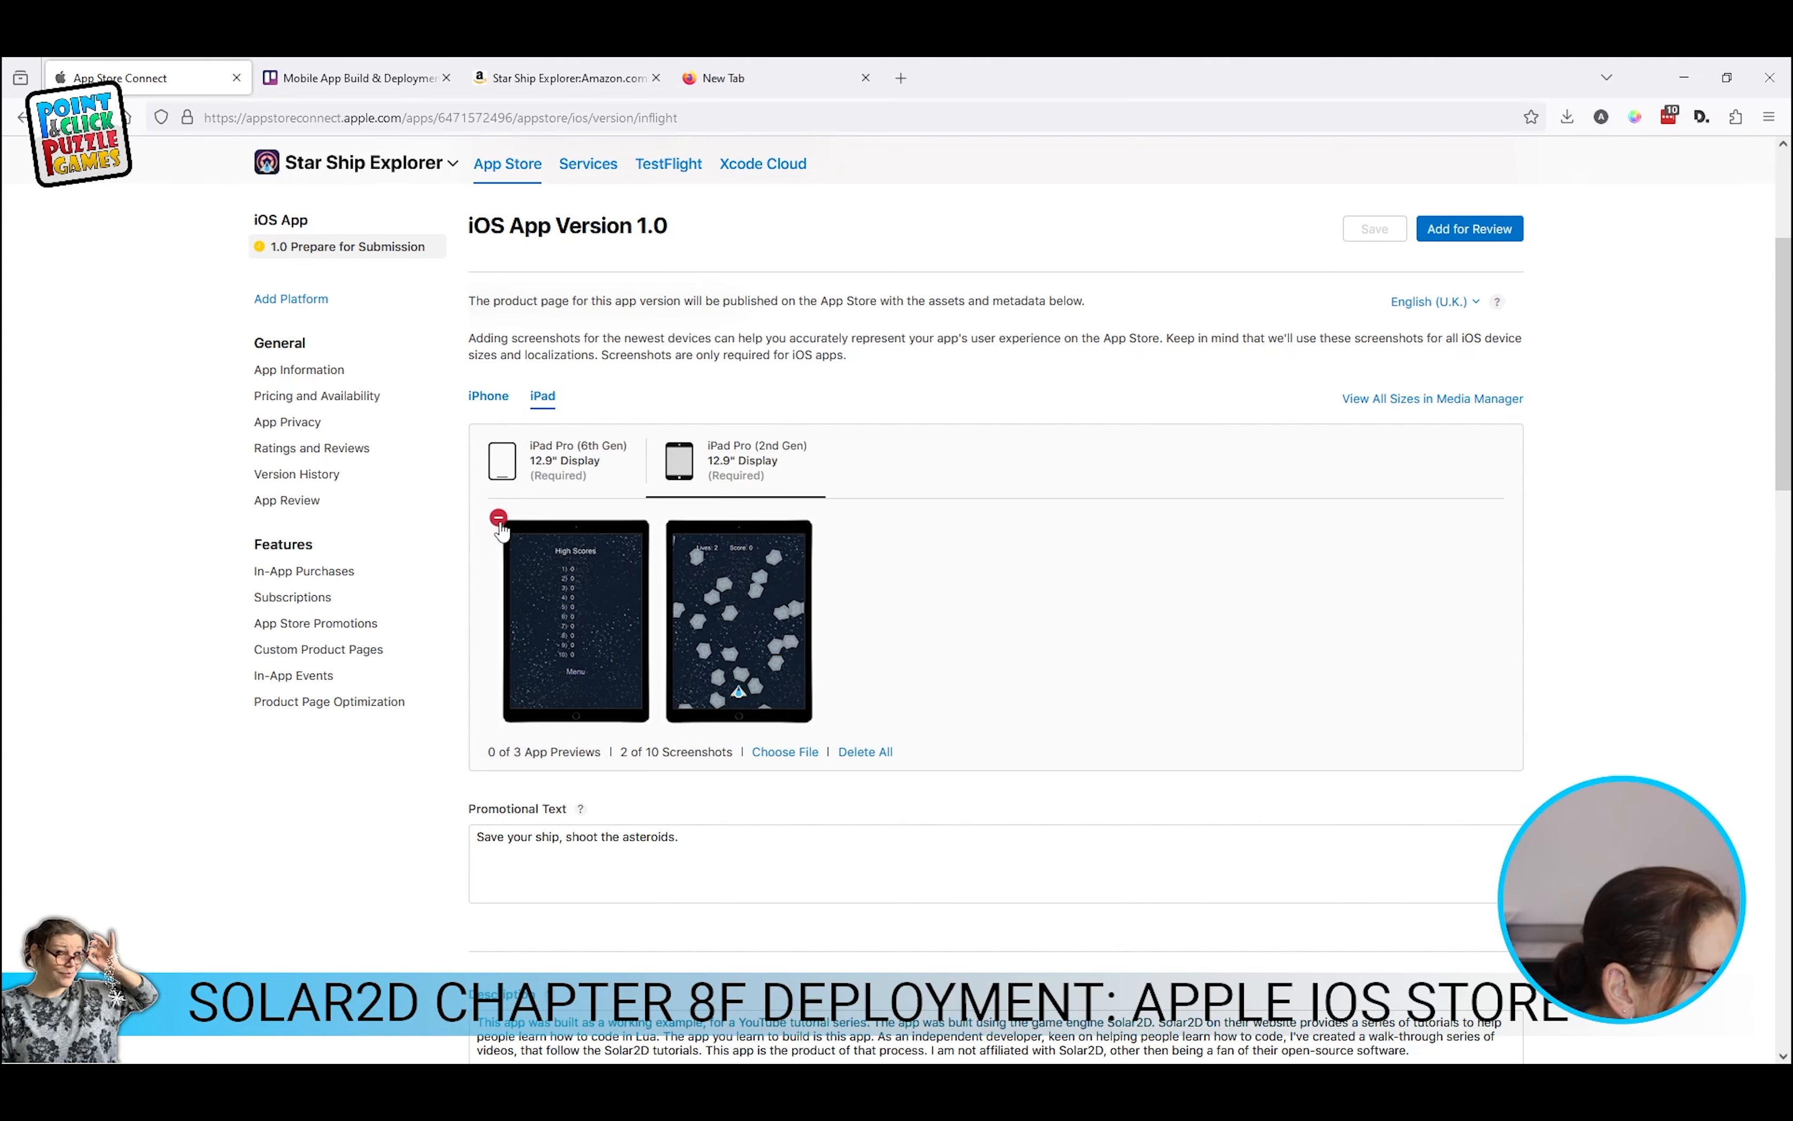
click(784, 753)
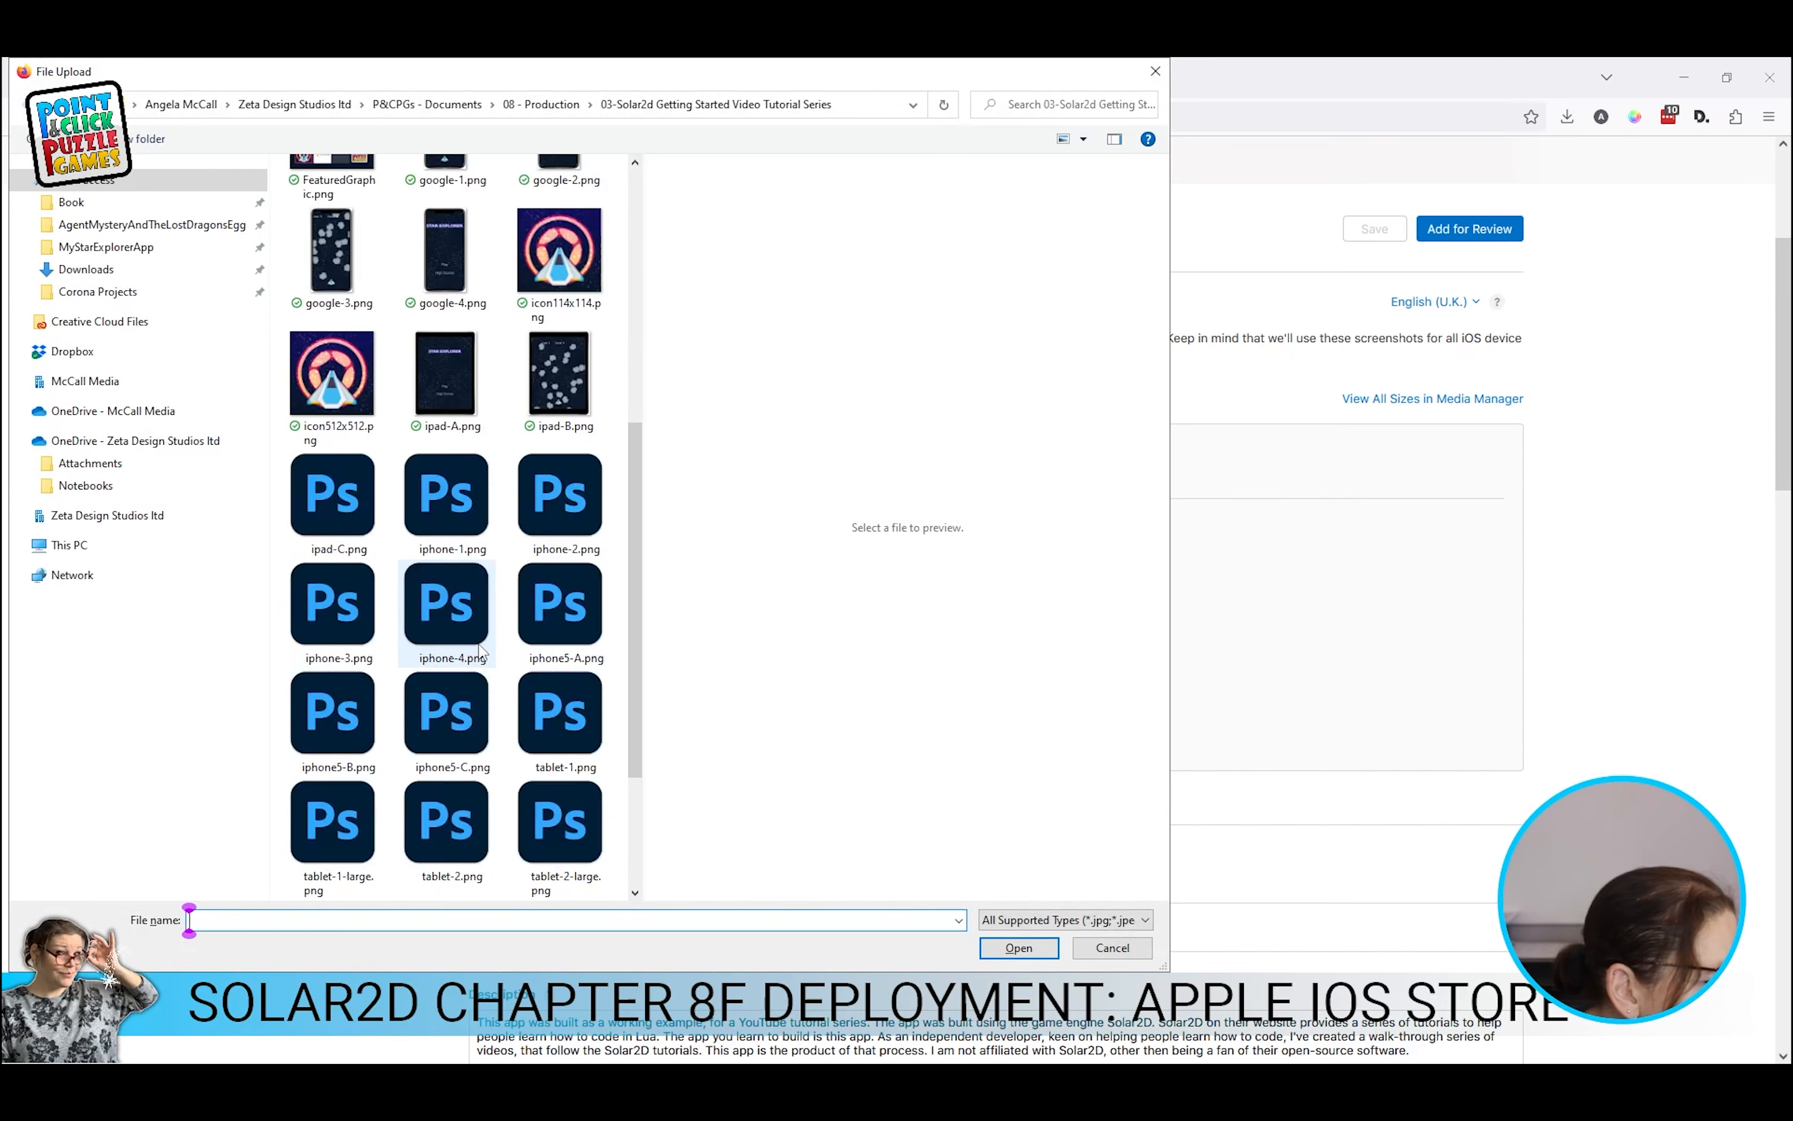
click(481, 391)
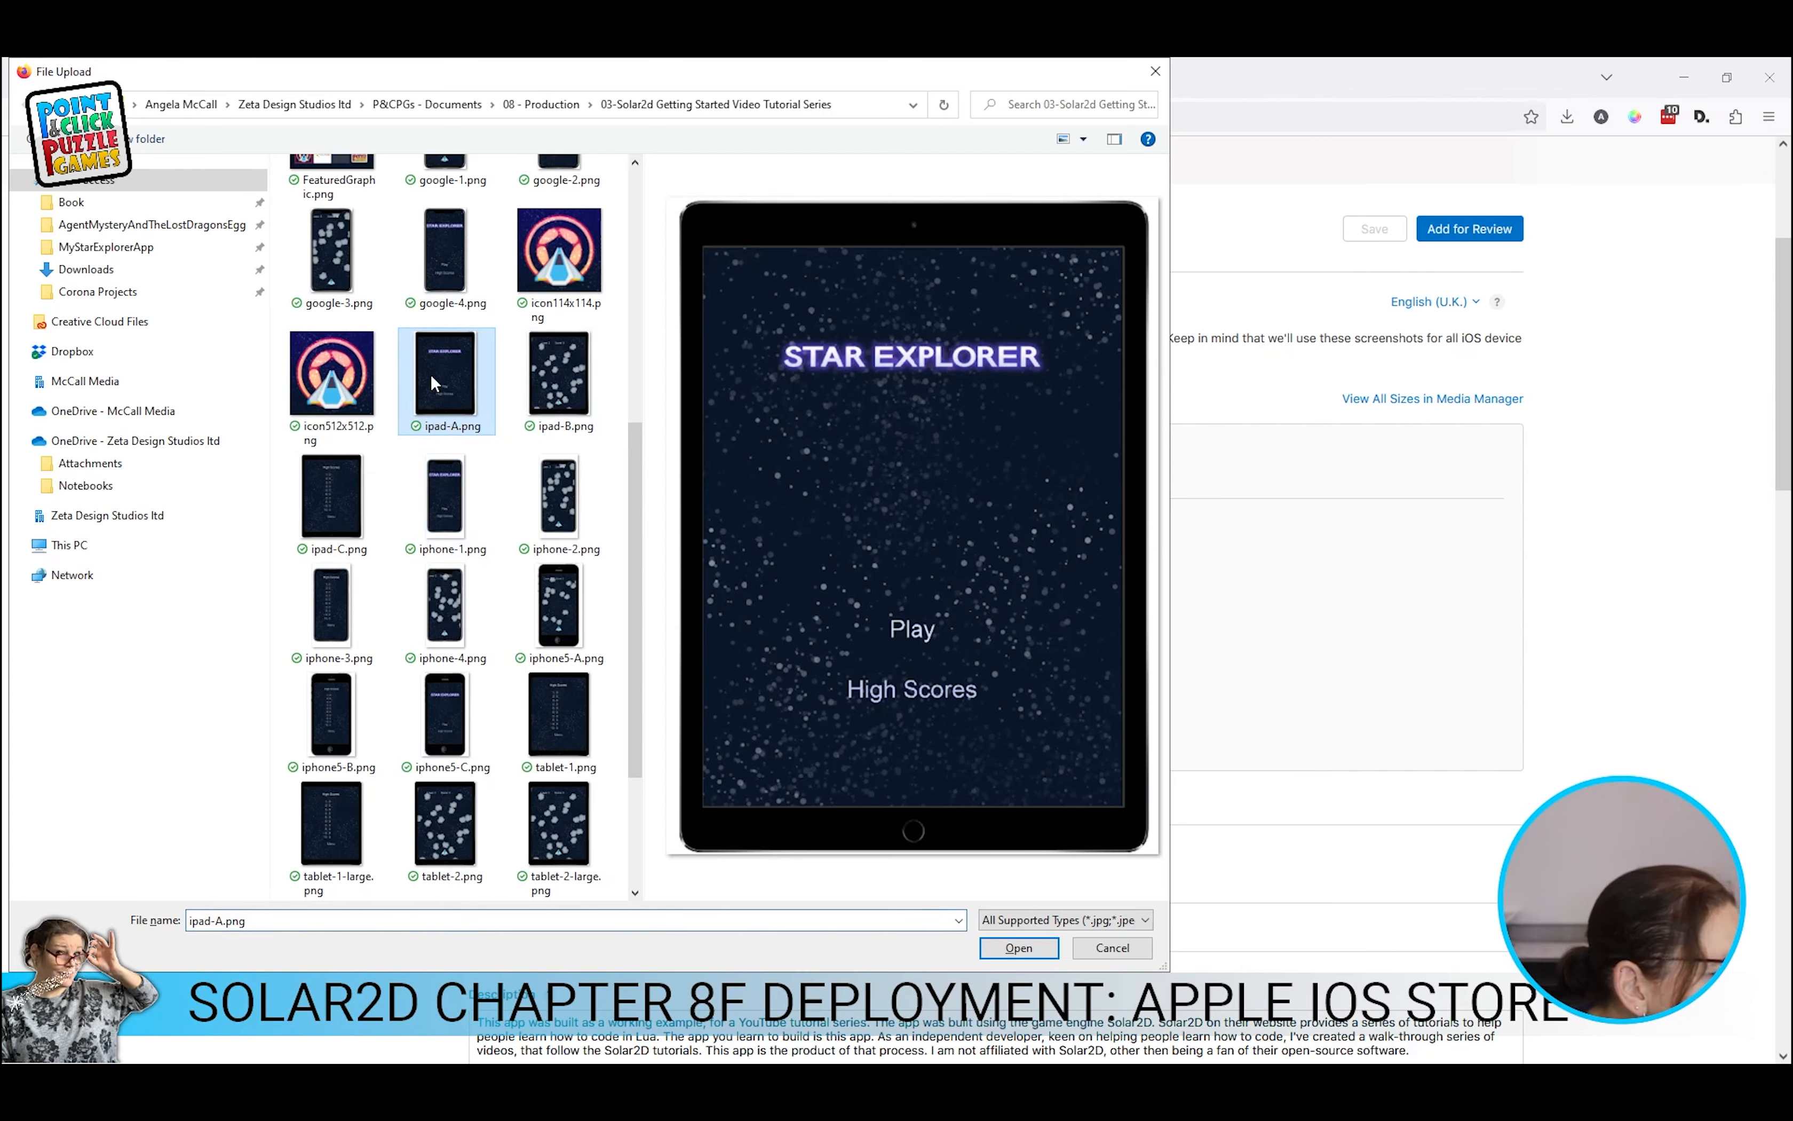
click(1019, 948)
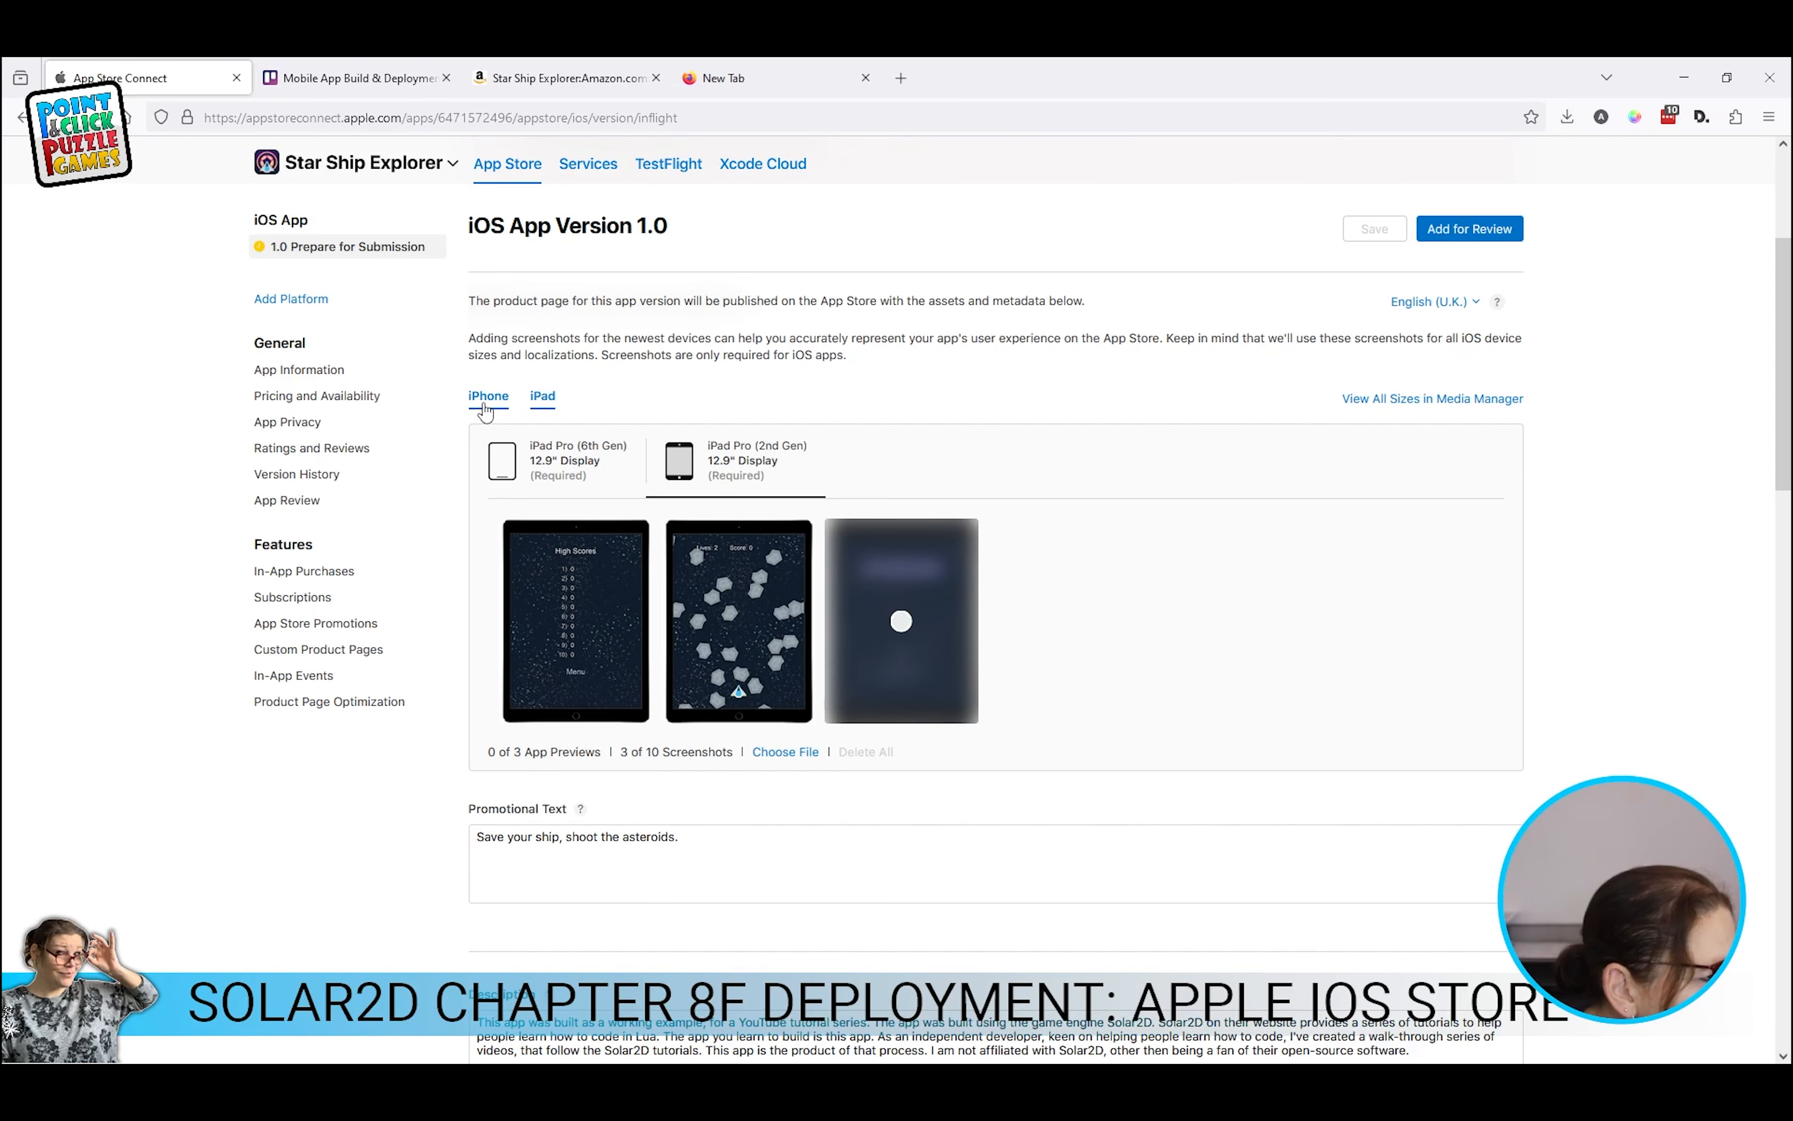
Step: Move the STAR EXPLORER title screenshot to first position in the iPad Pro (2nd Gen) set
click(584, 457)
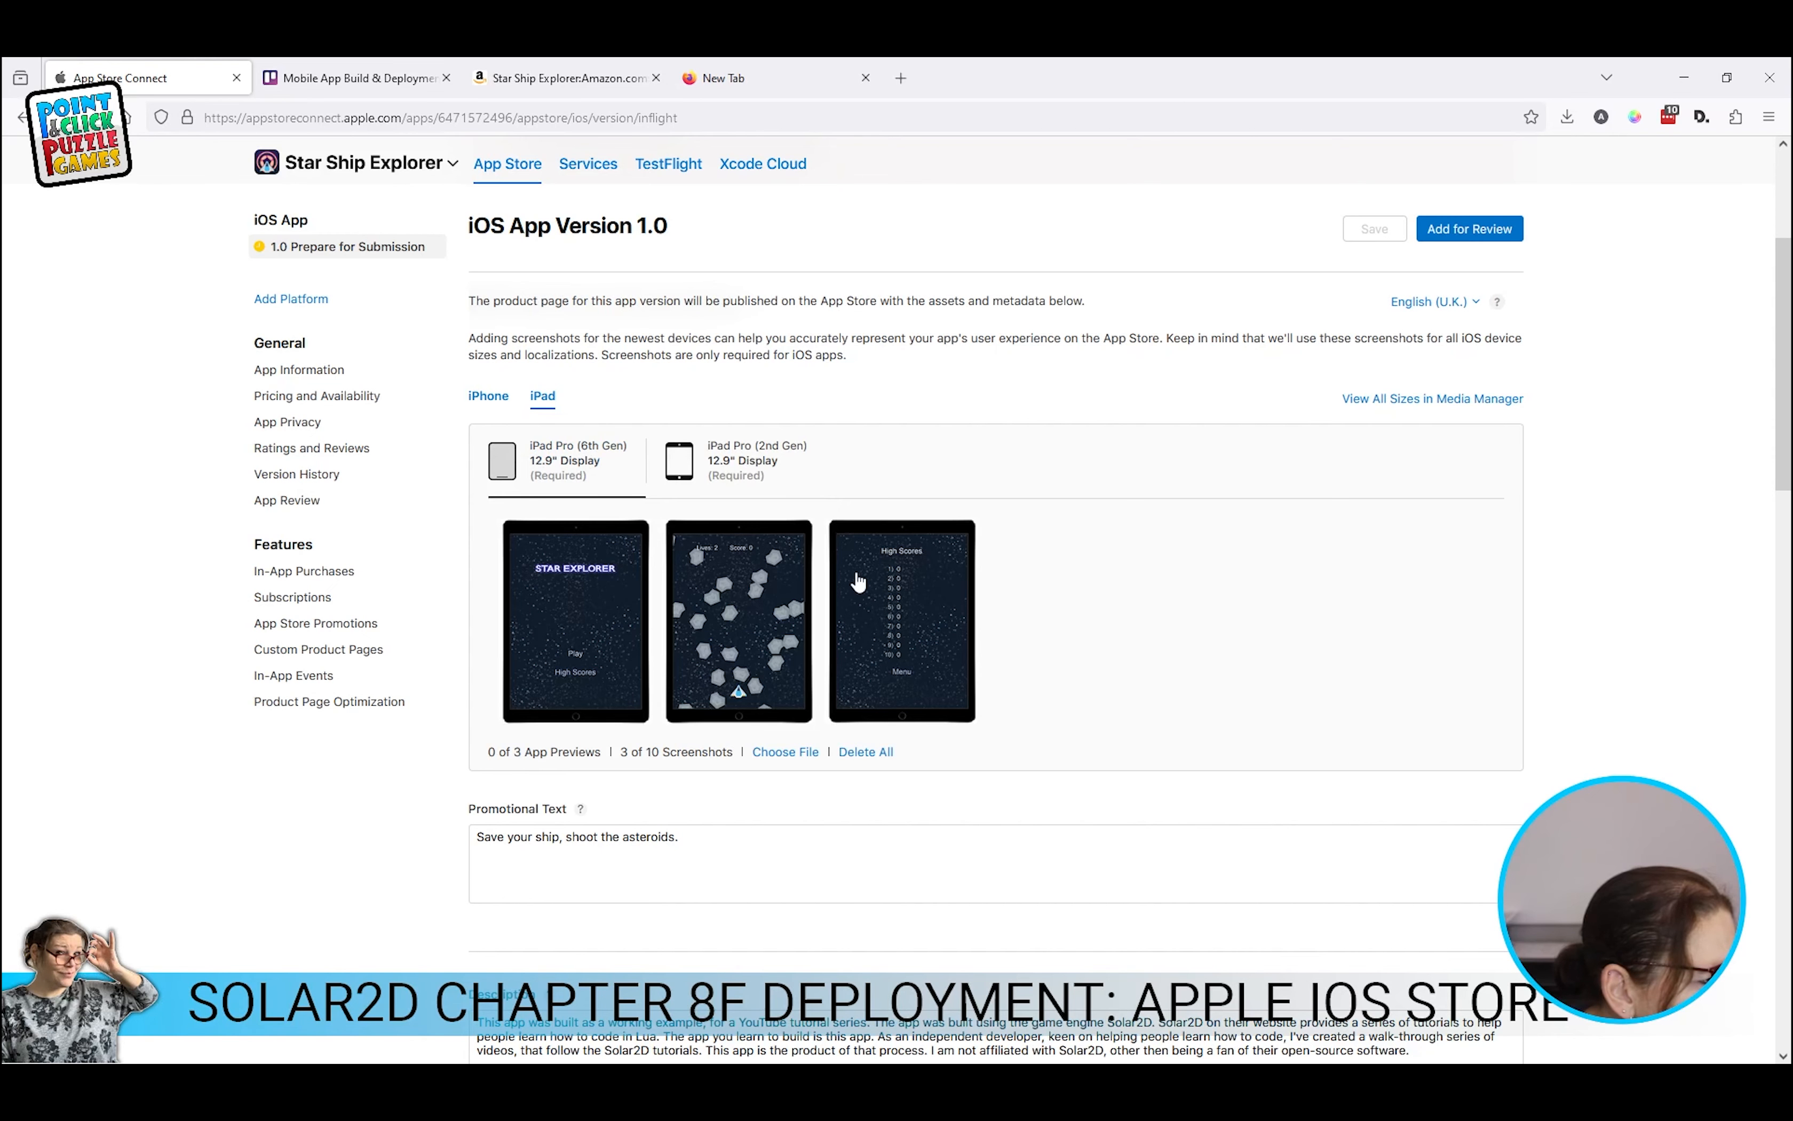
click(744, 483)
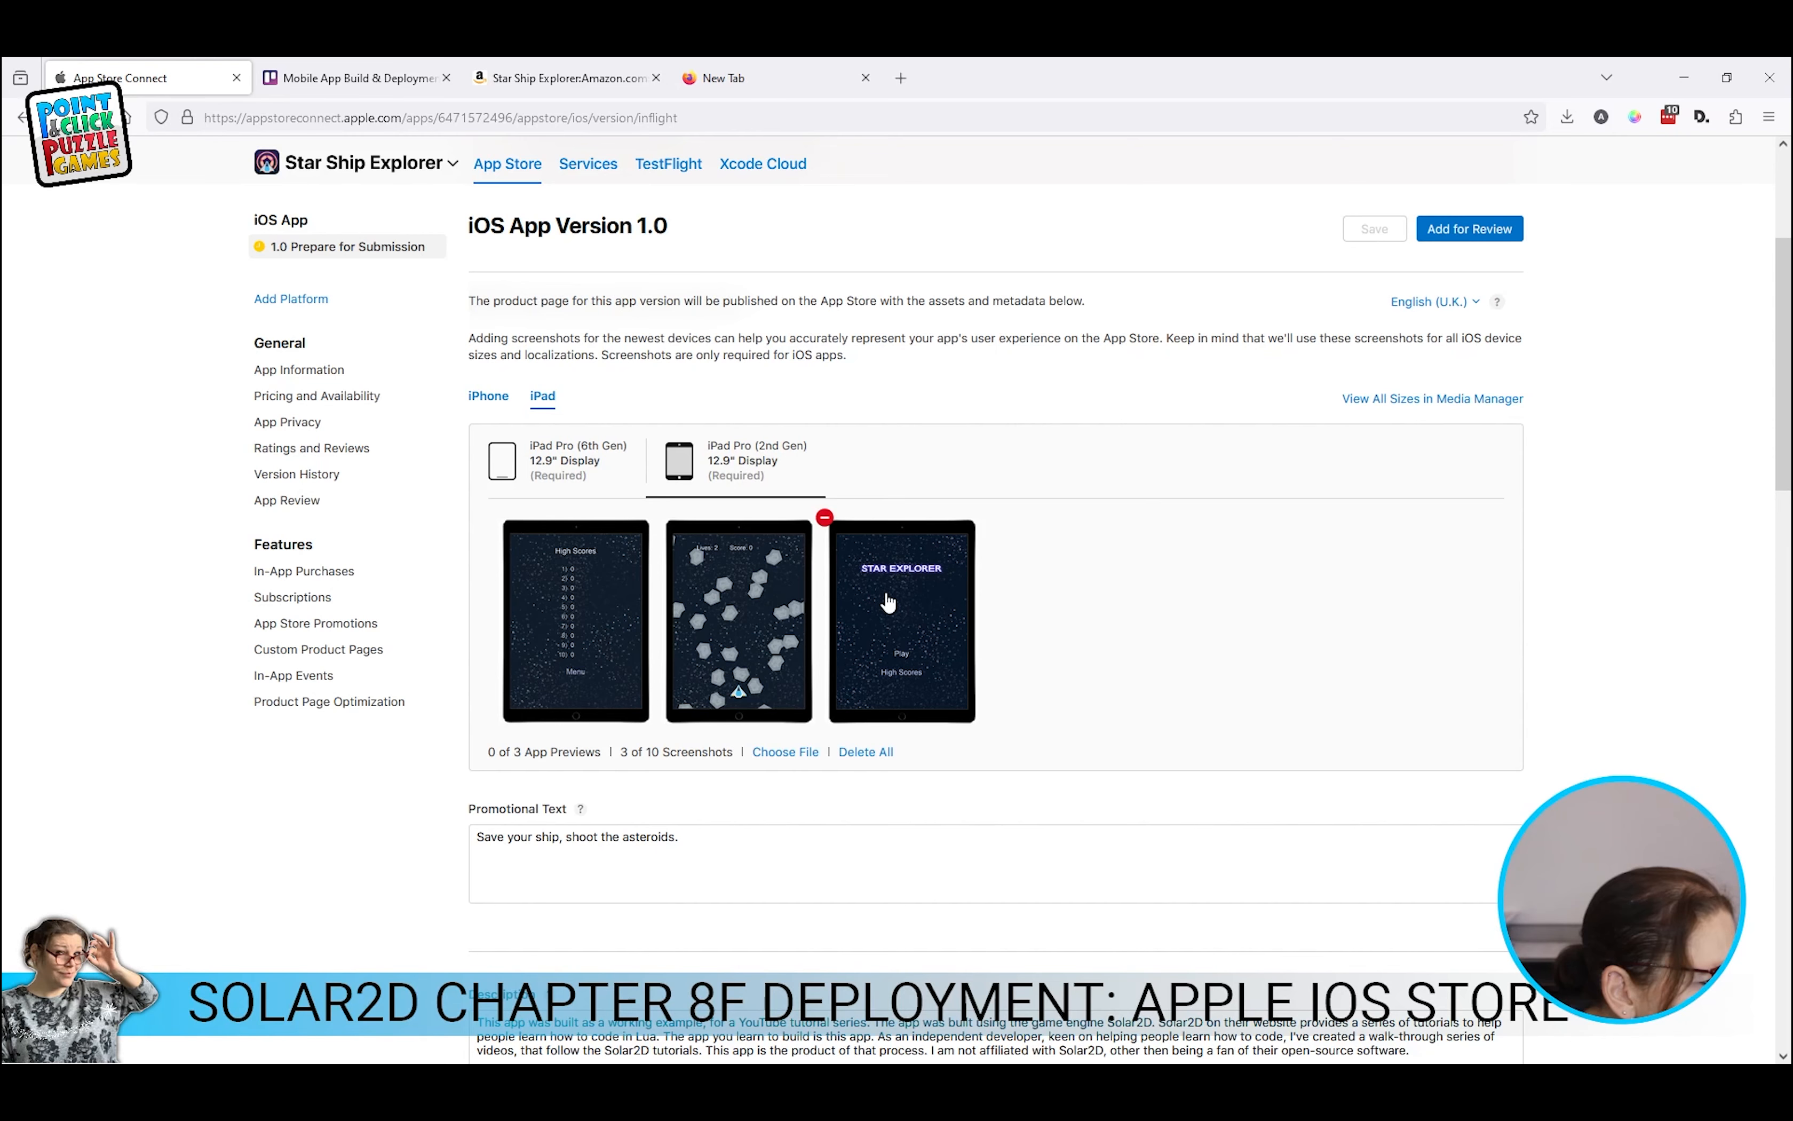
drag(888, 602, 544, 582)
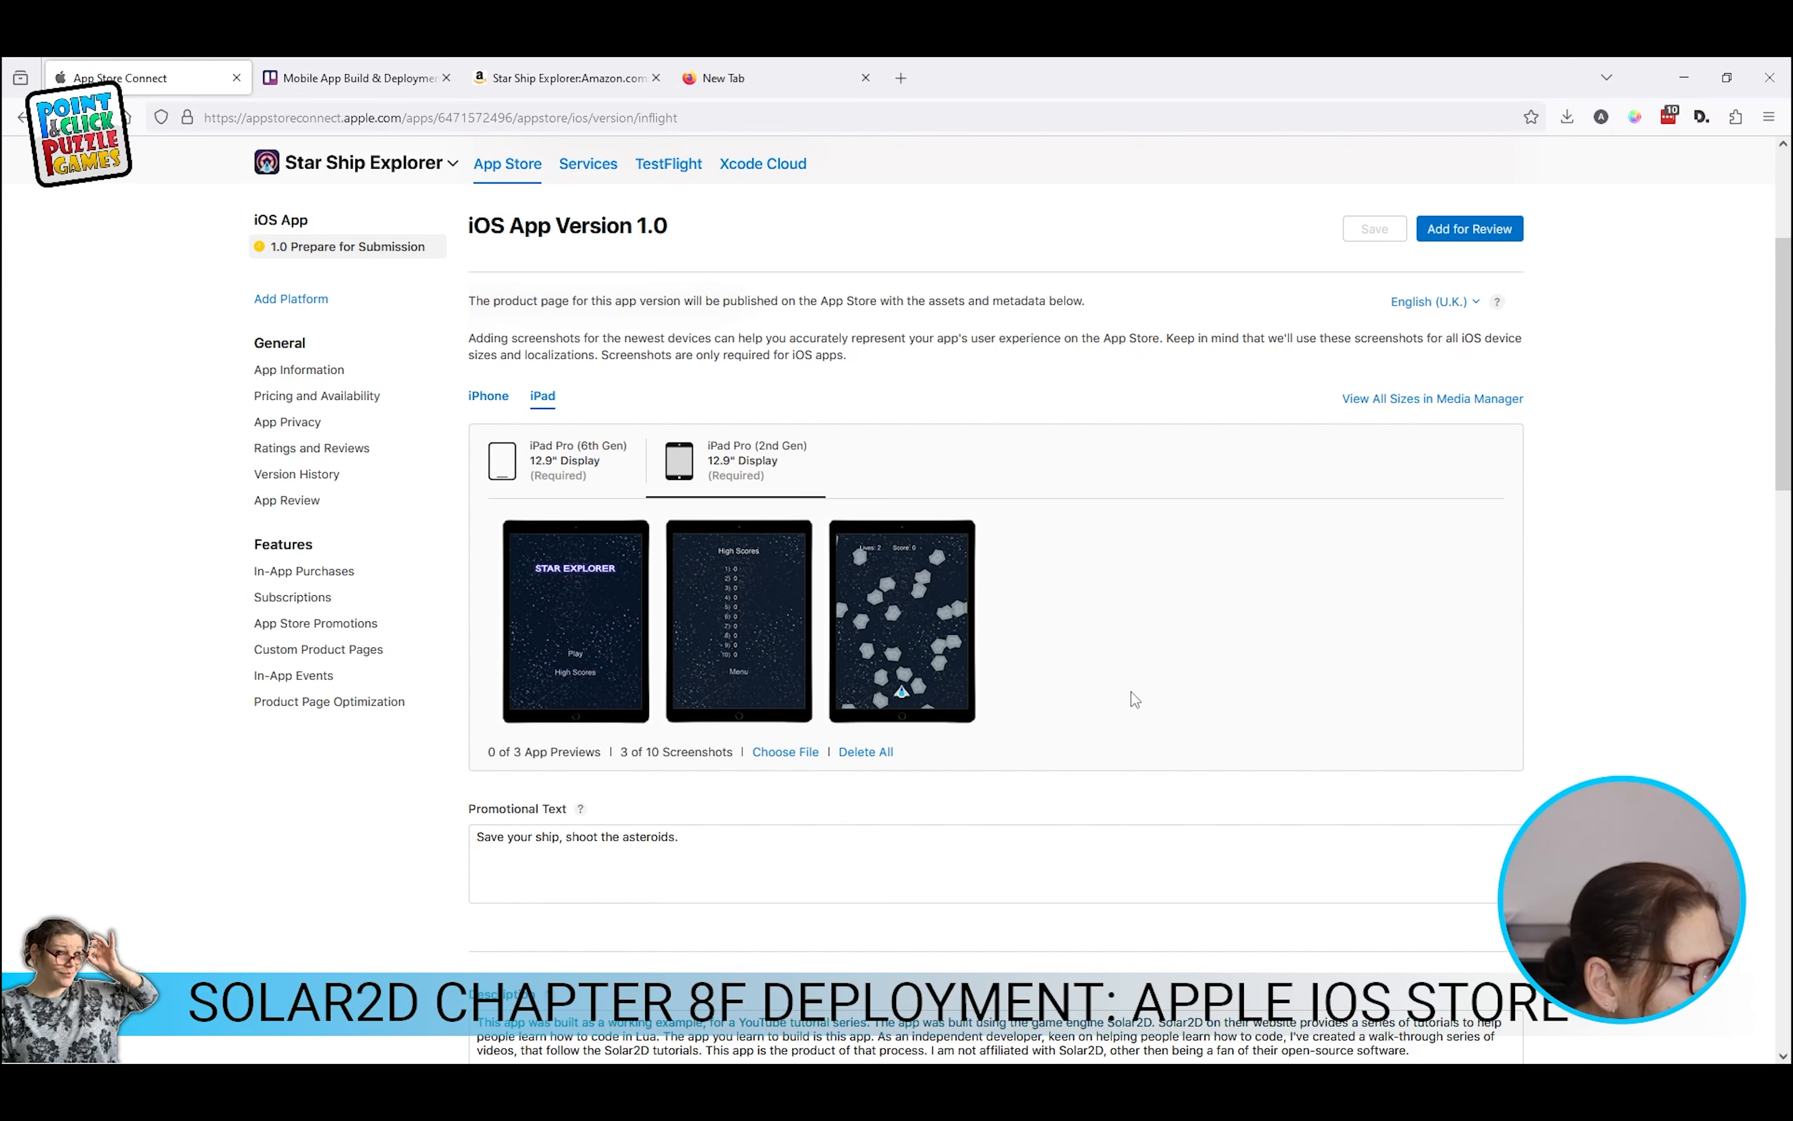
scroll(1134, 700, down, 5)
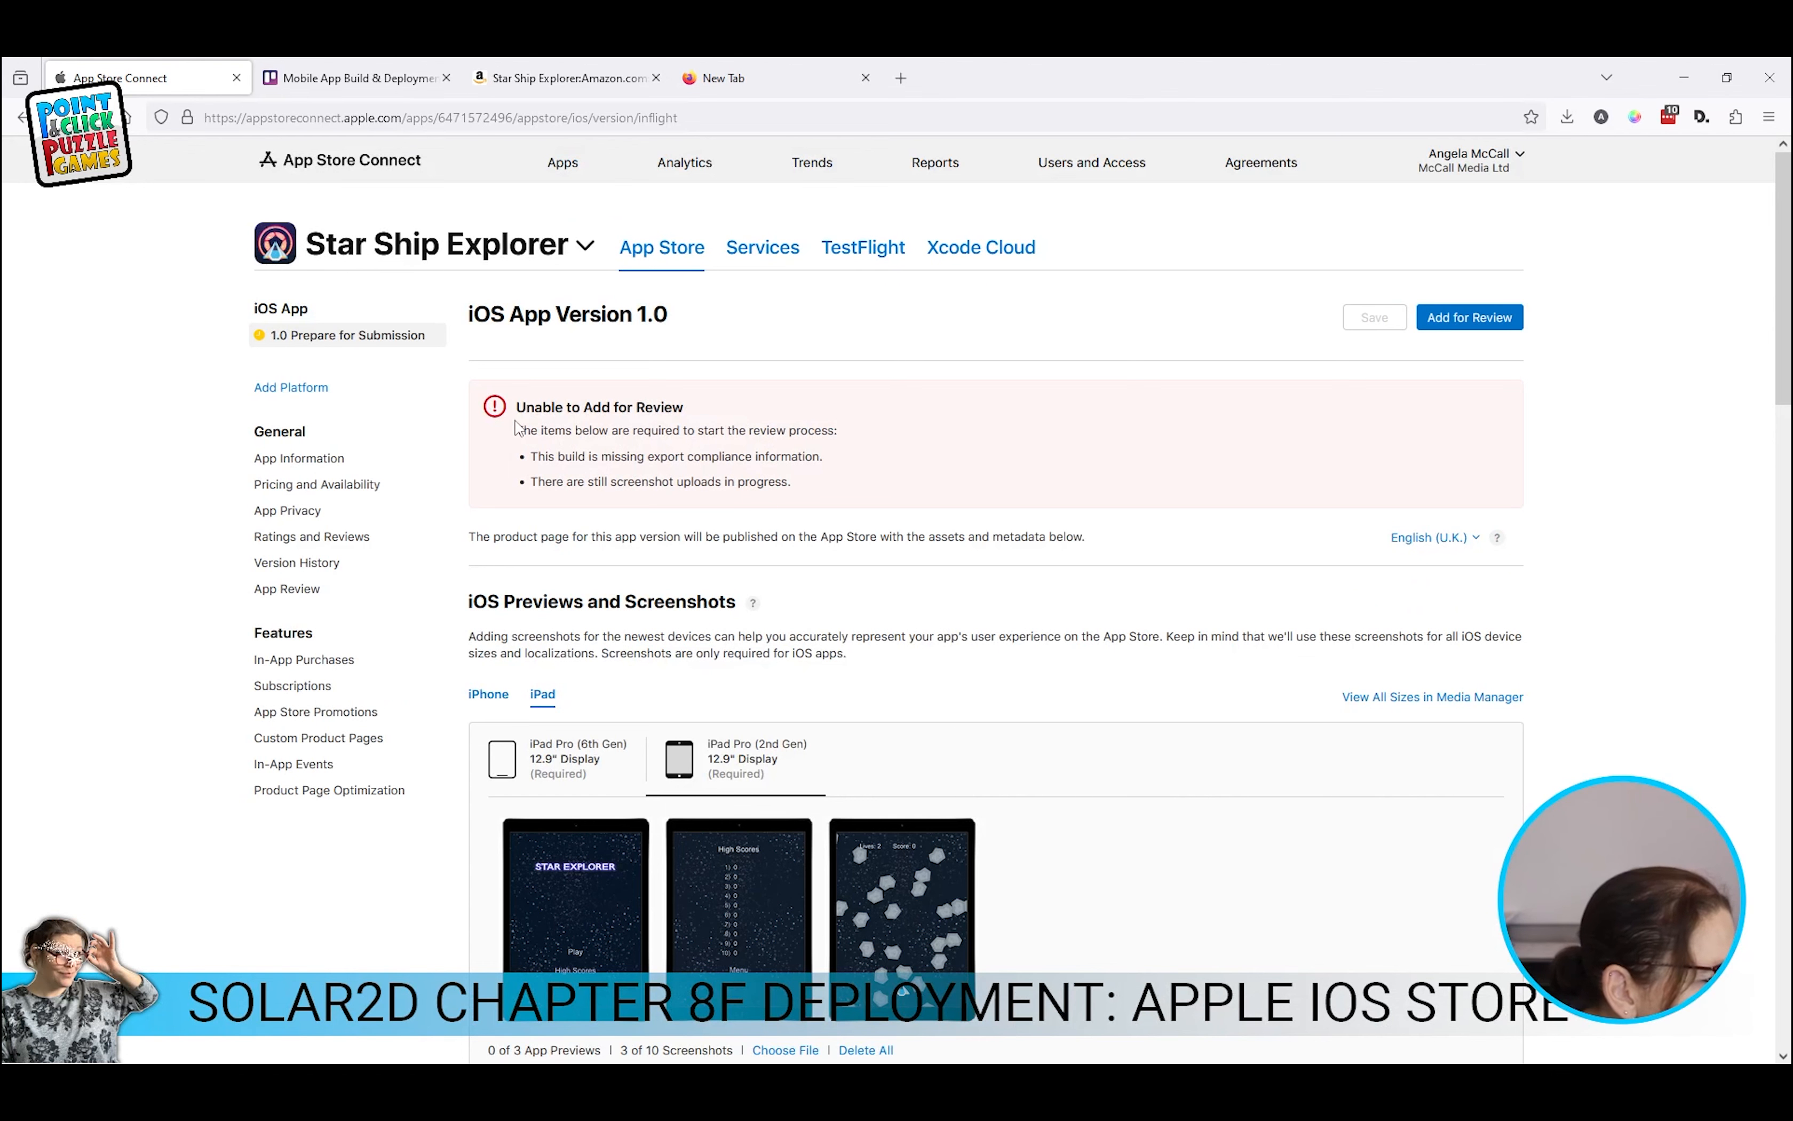
Step: Save build 2023.11.81007's export compliance as using none of the listed encryption algorithms
drag(546, 457, 823, 461)
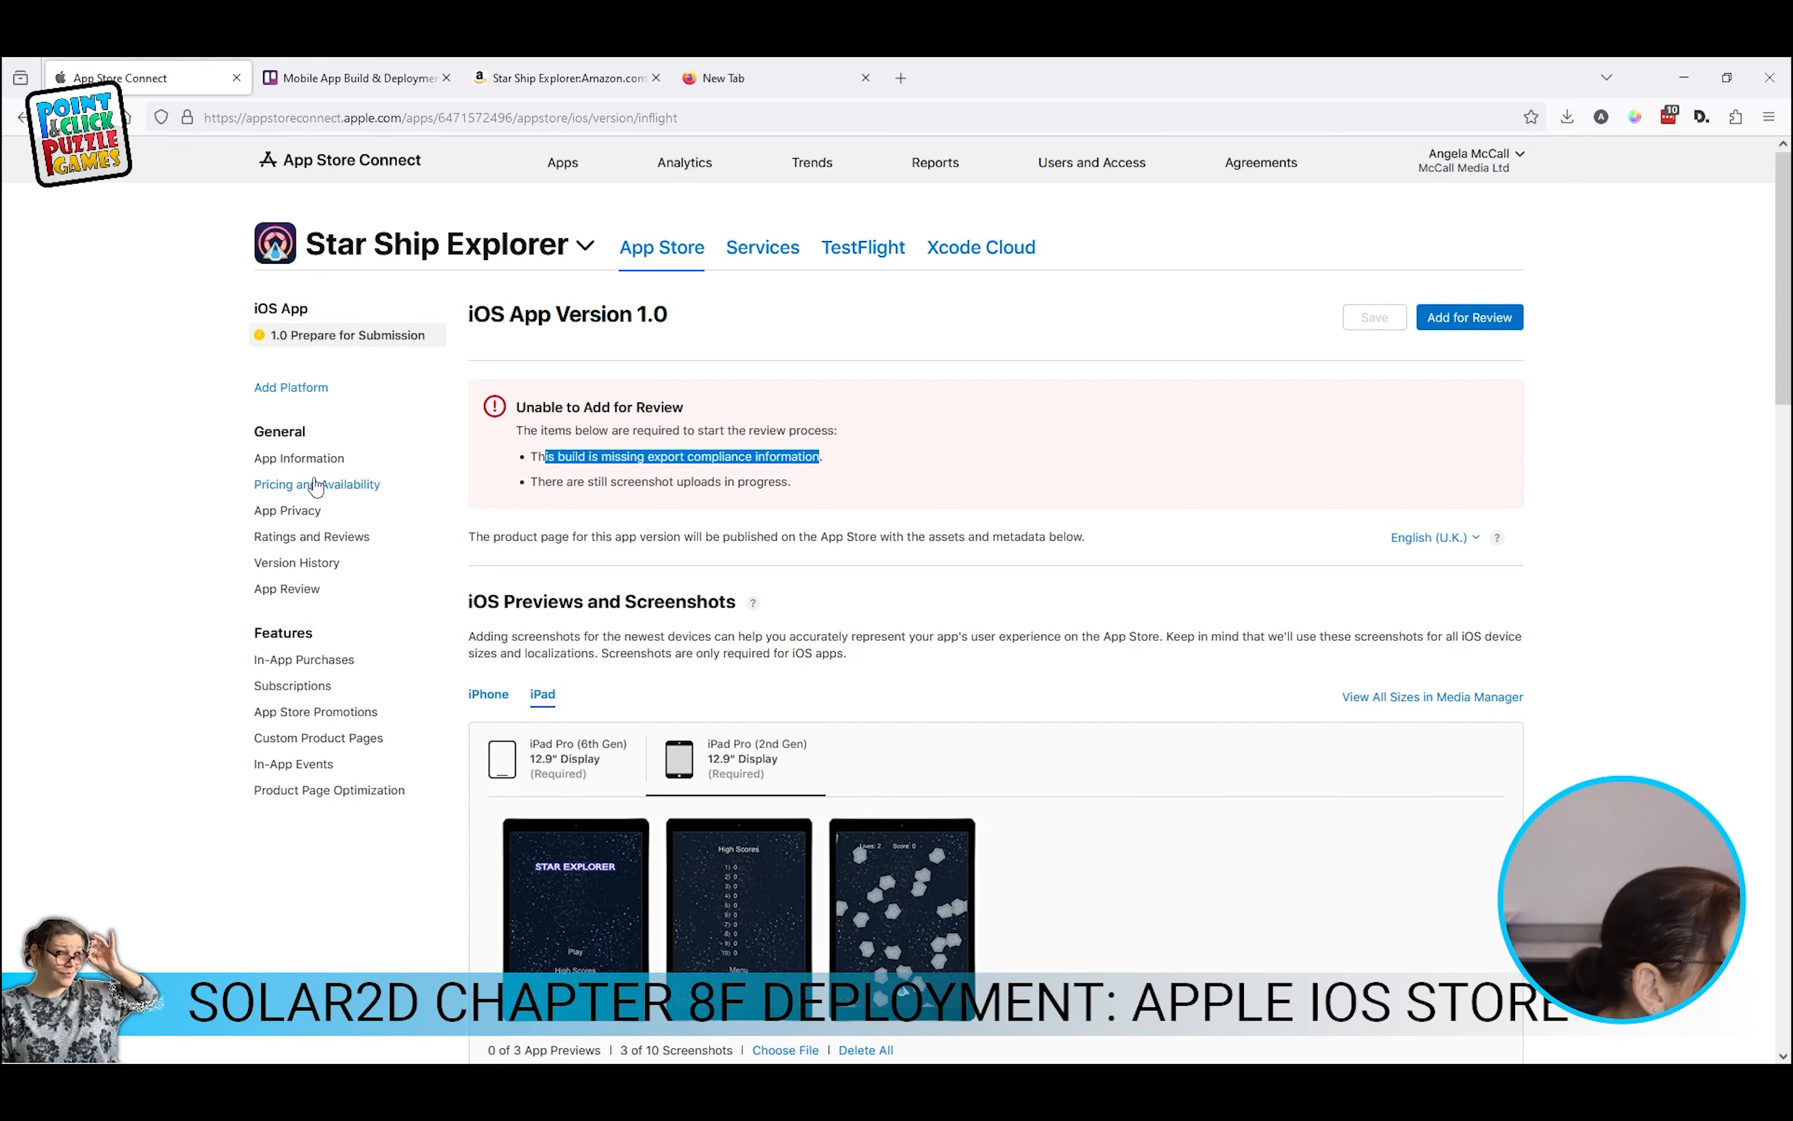
click(1465, 321)
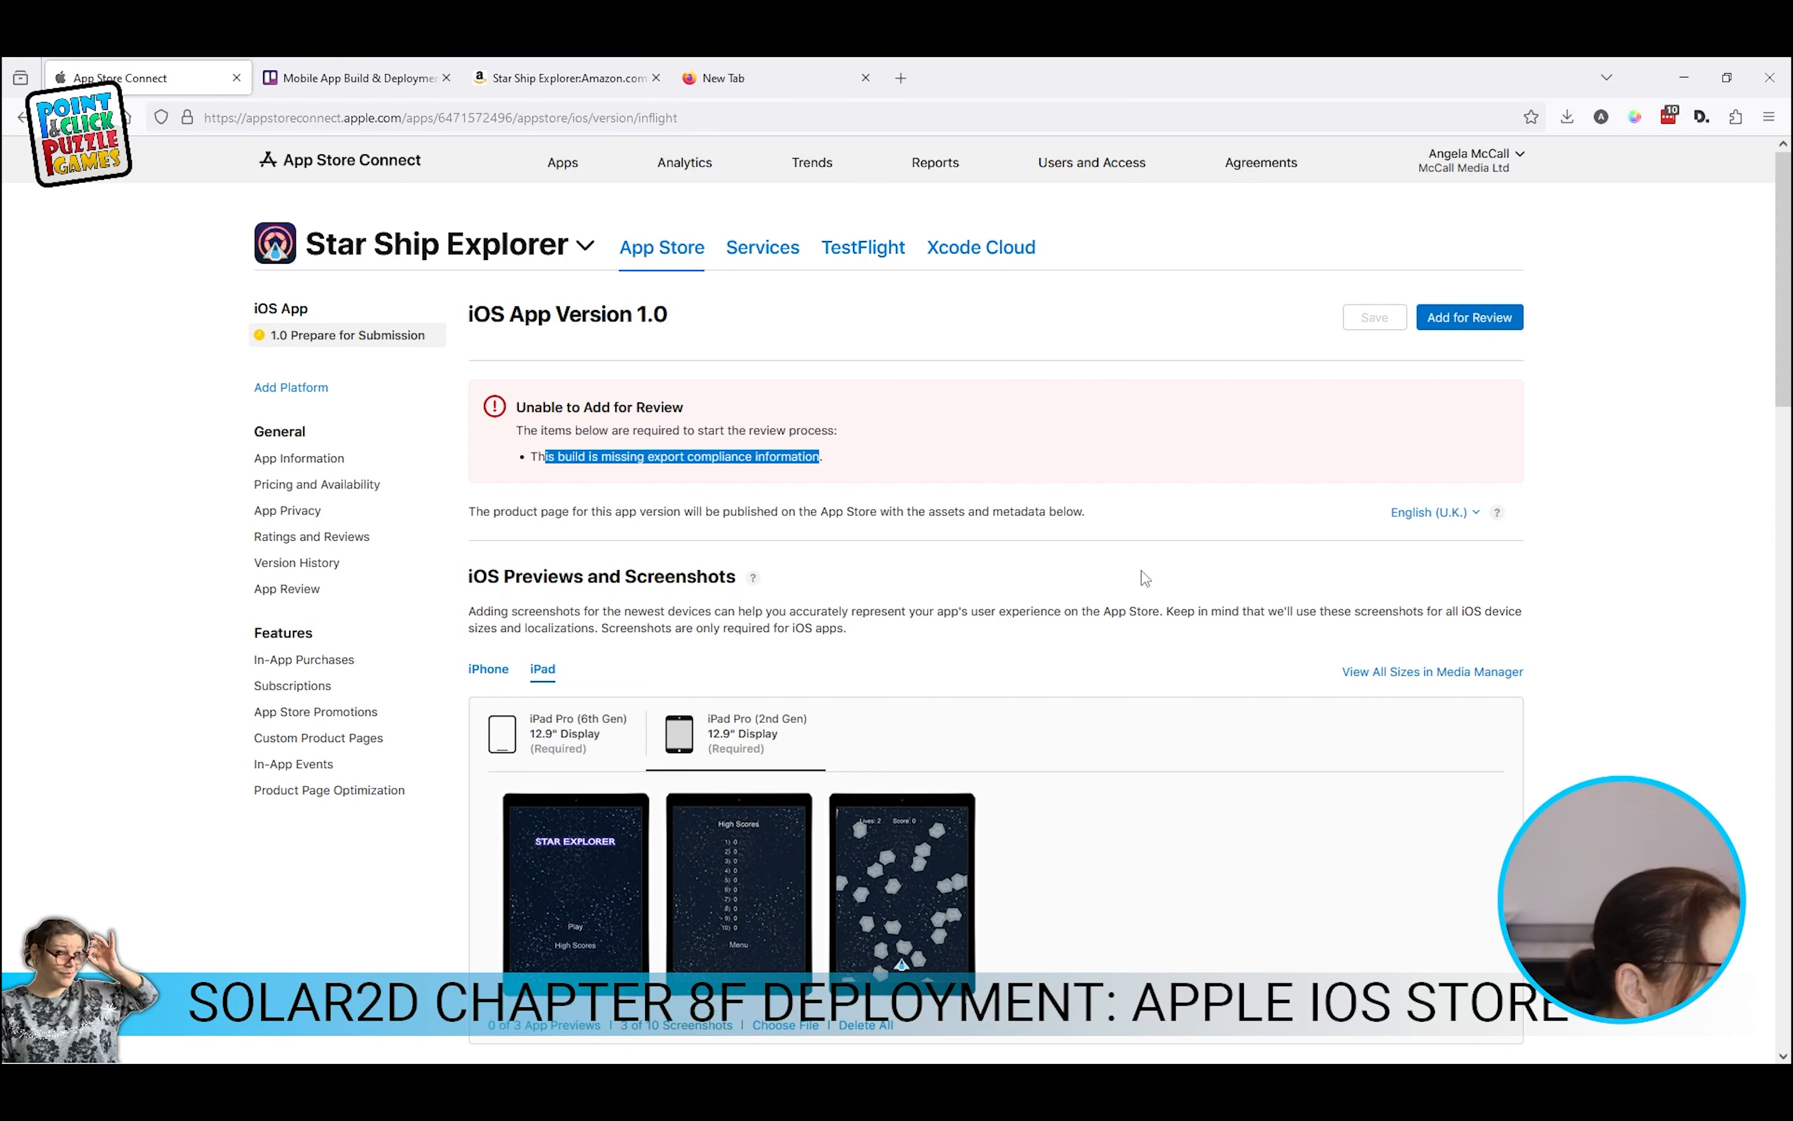
scroll(808, 537, down, 5)
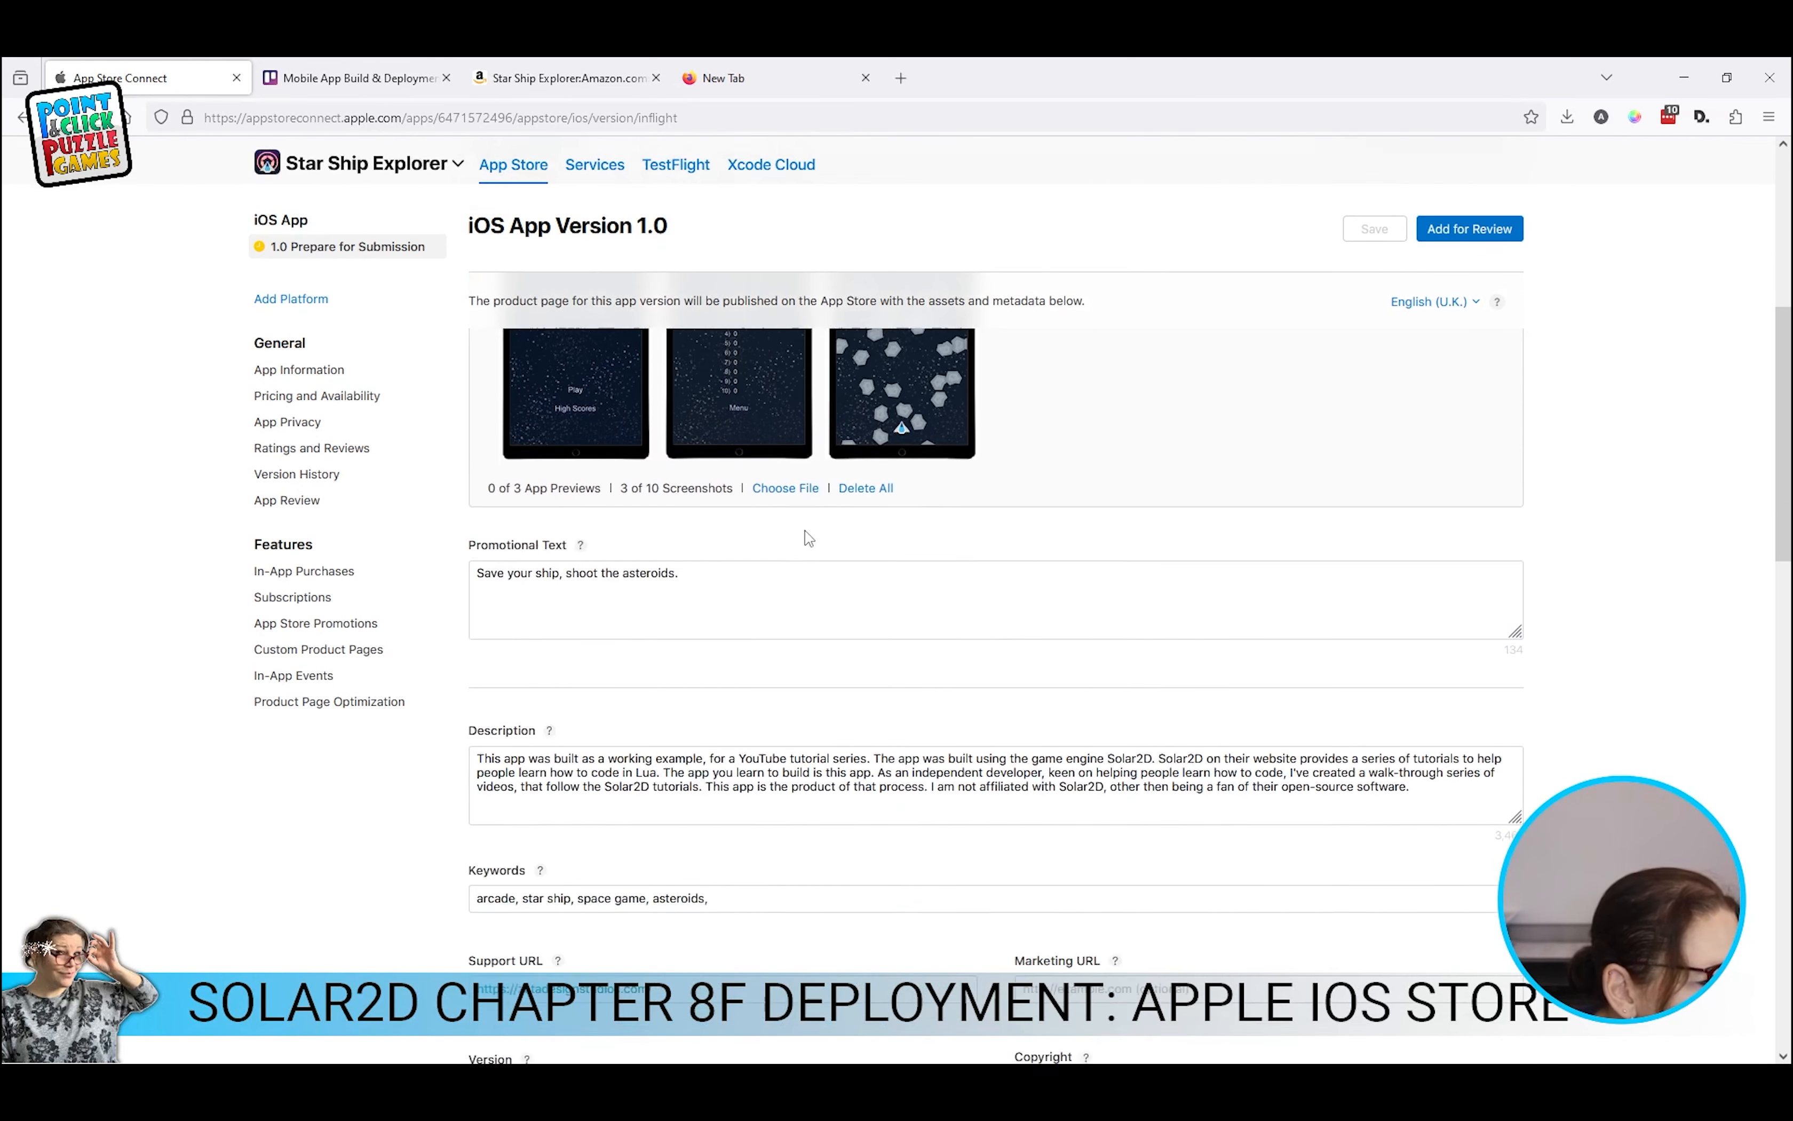
scroll(778, 580, down, 3)
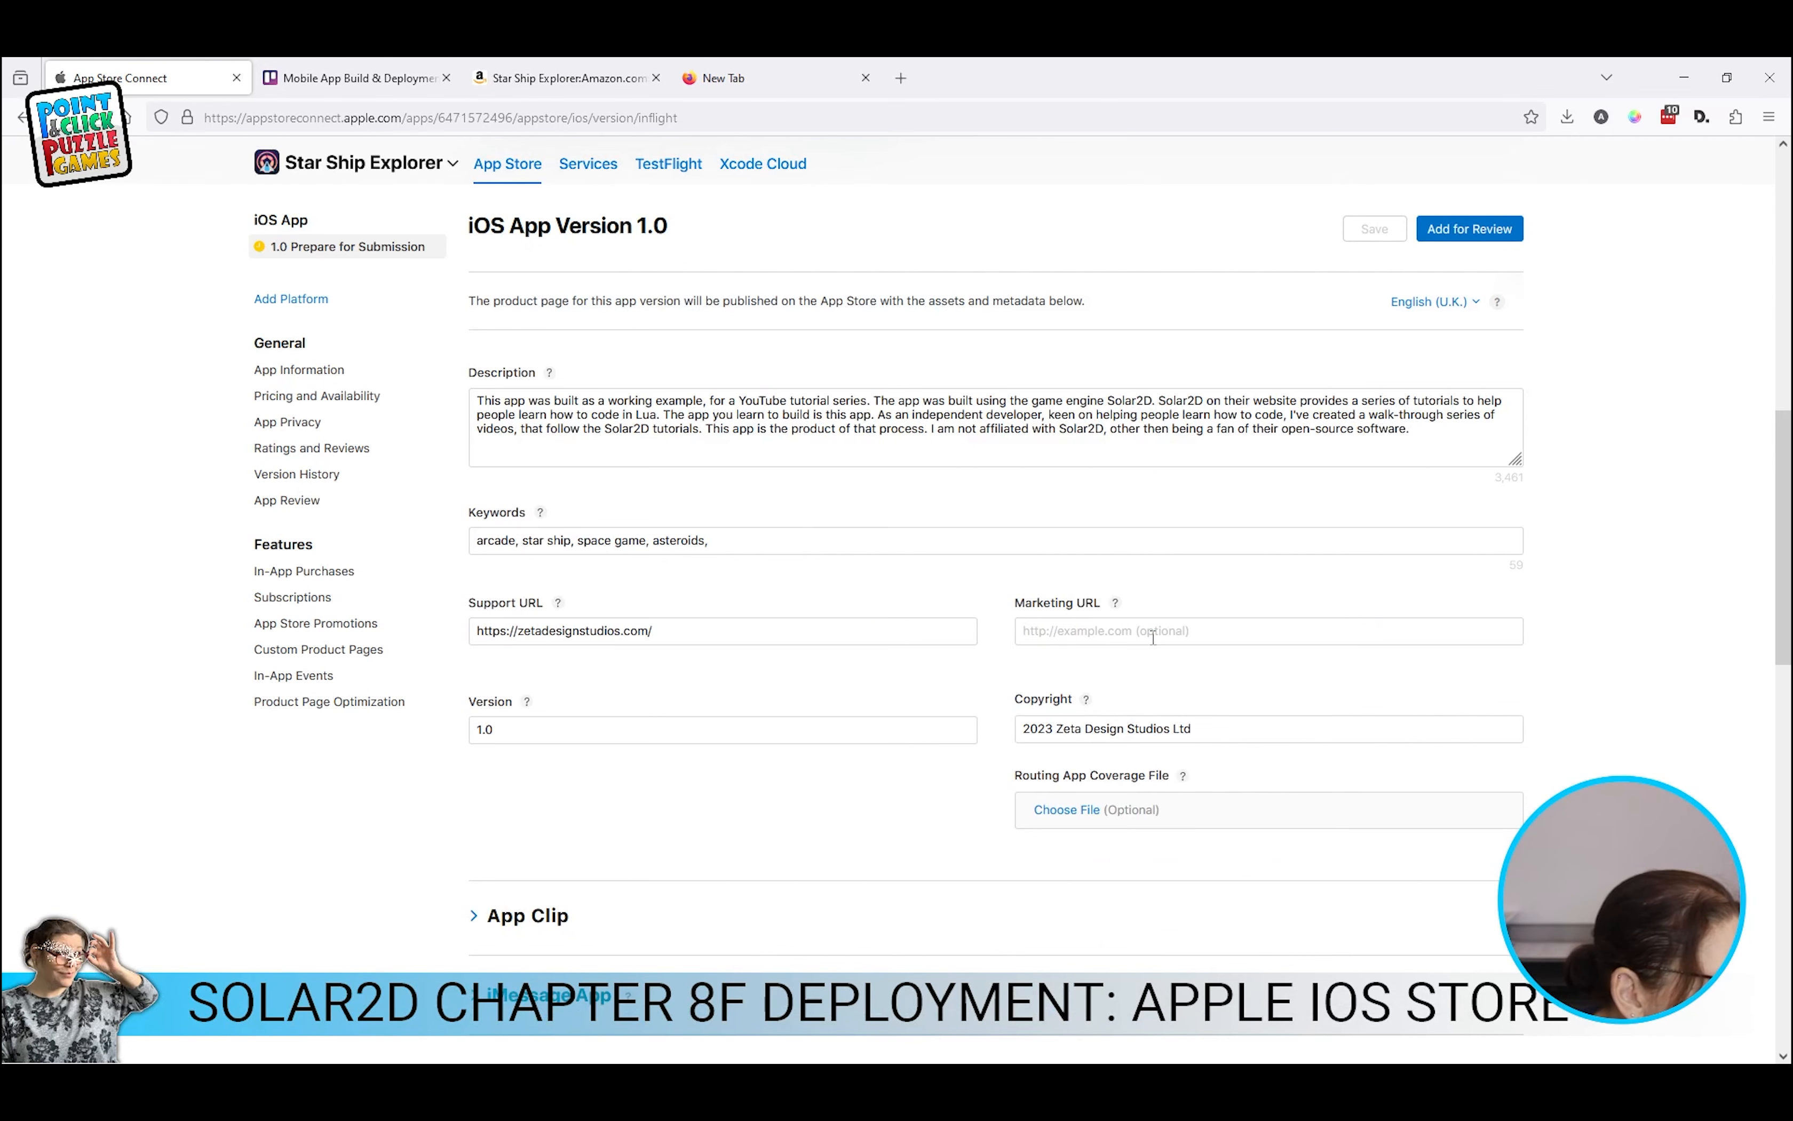
scroll(1153, 638, down, 3)
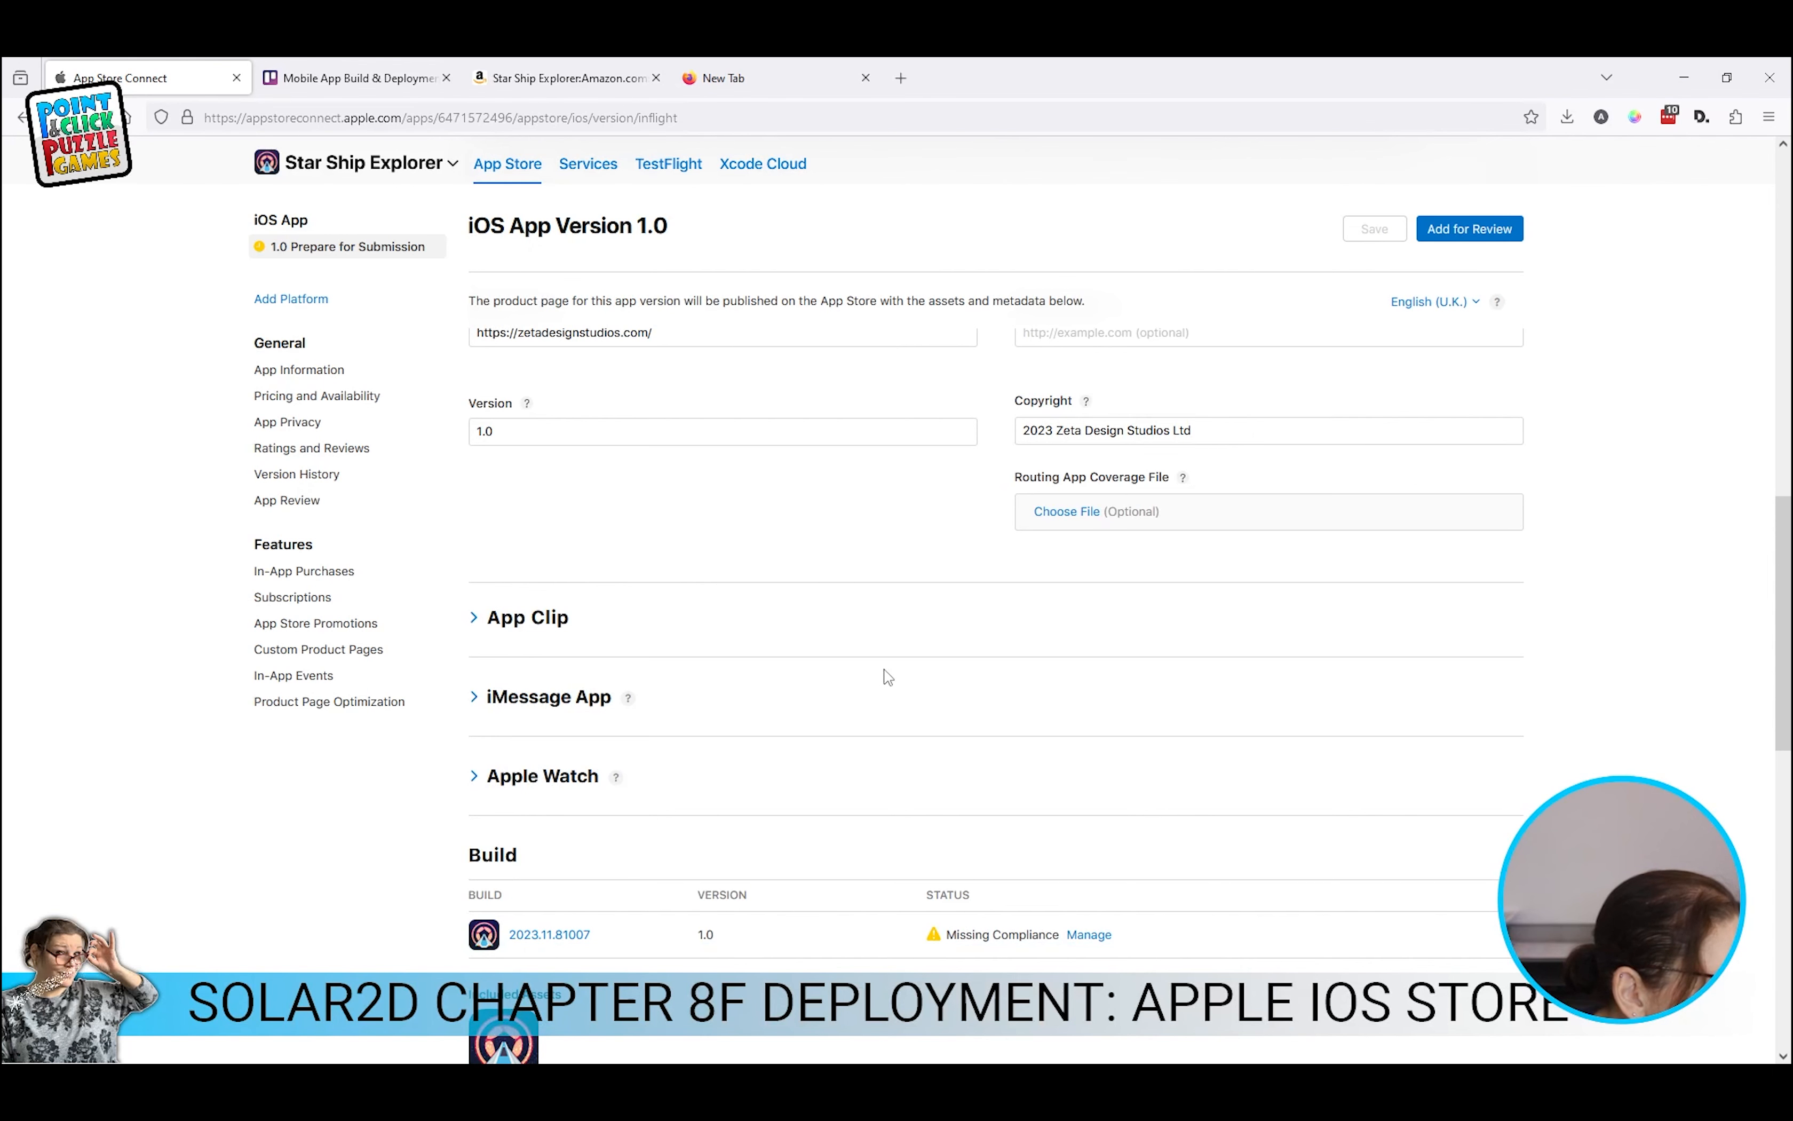
scroll(885, 676, down, 3)
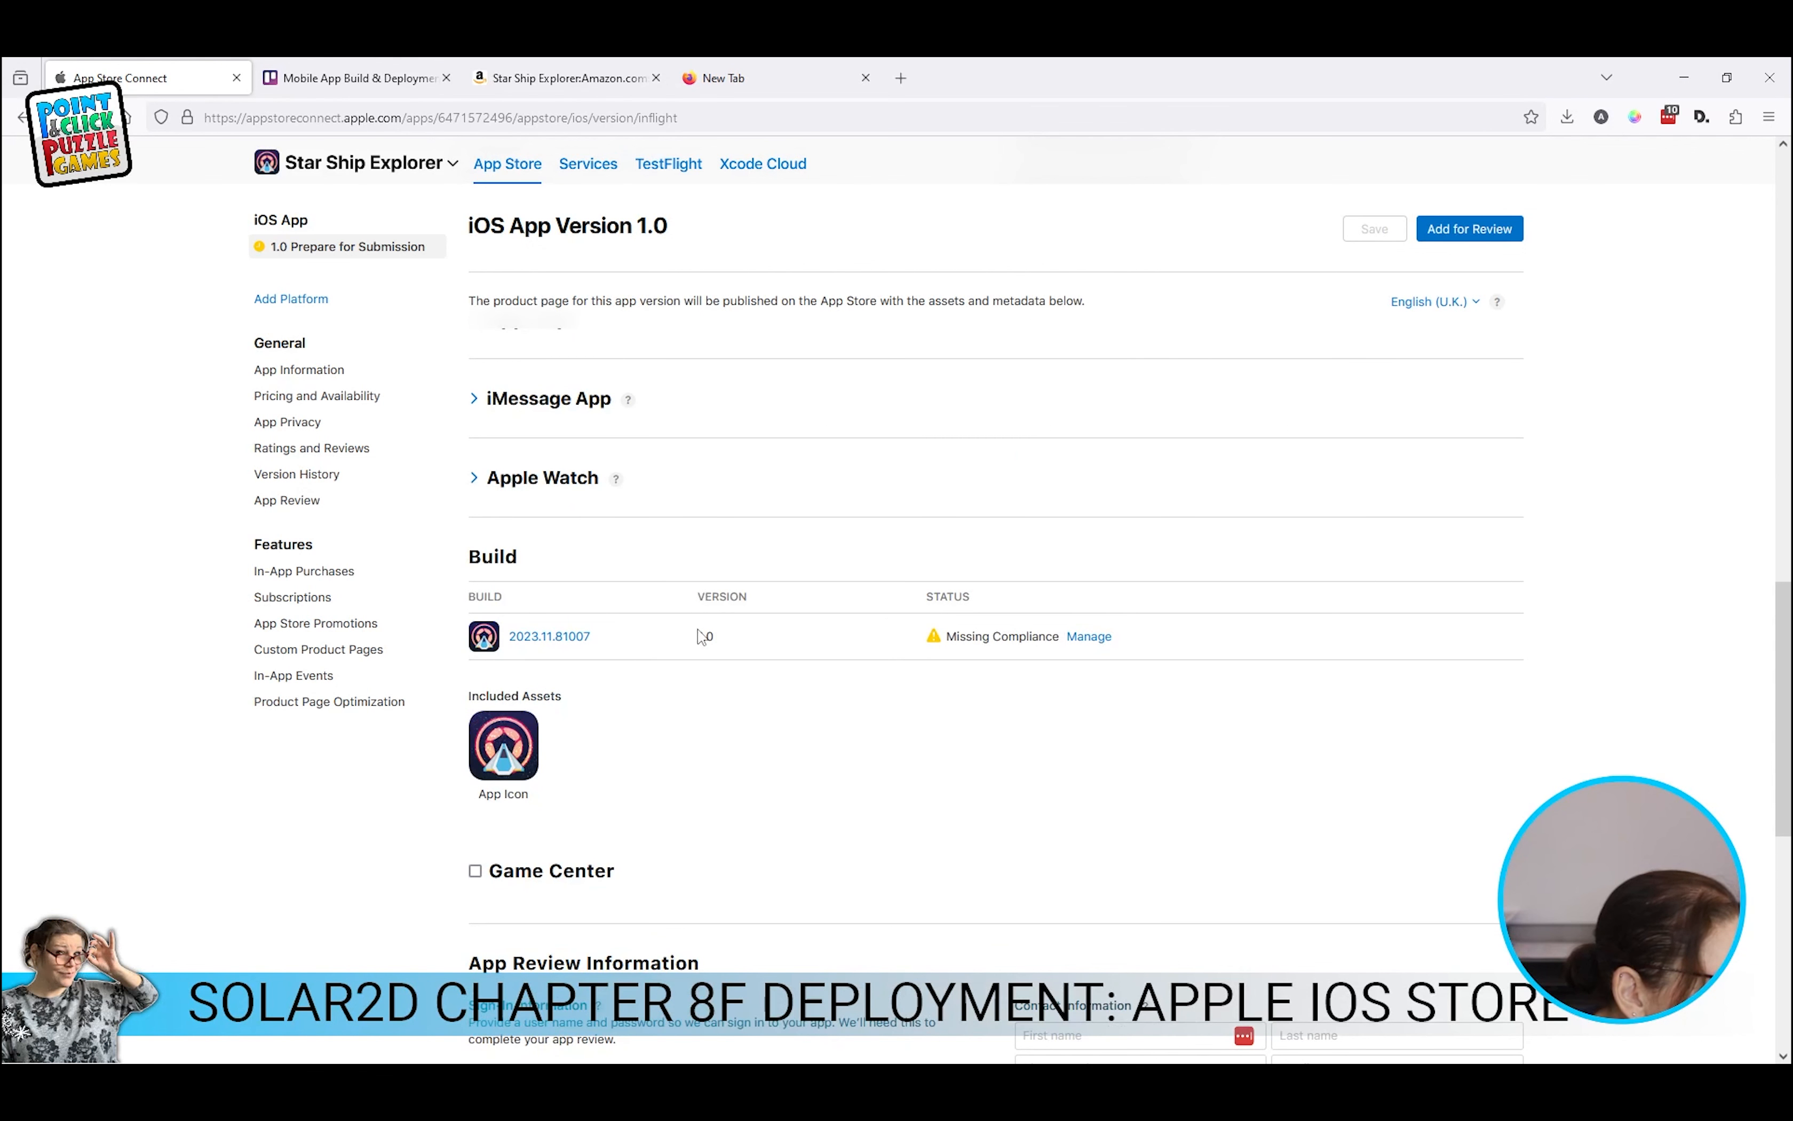
click(1089, 637)
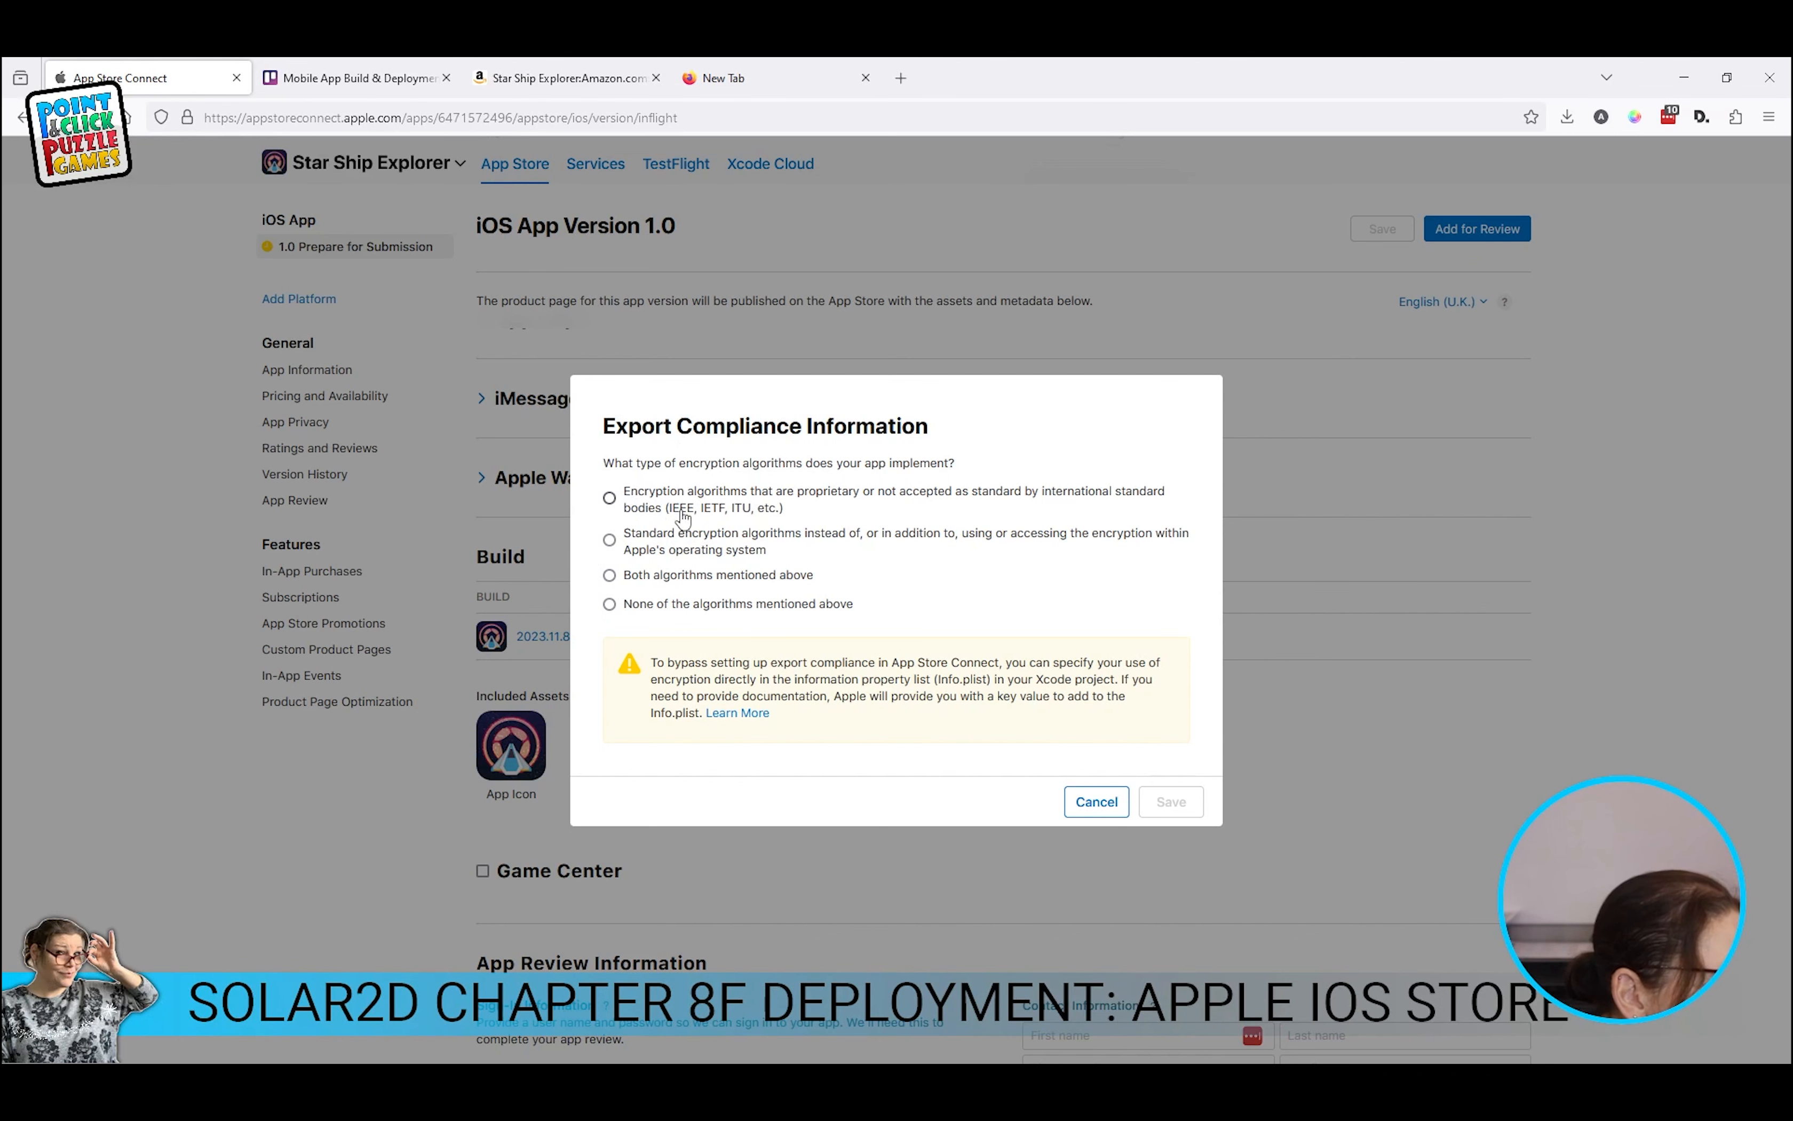
click(610, 604)
click(1183, 801)
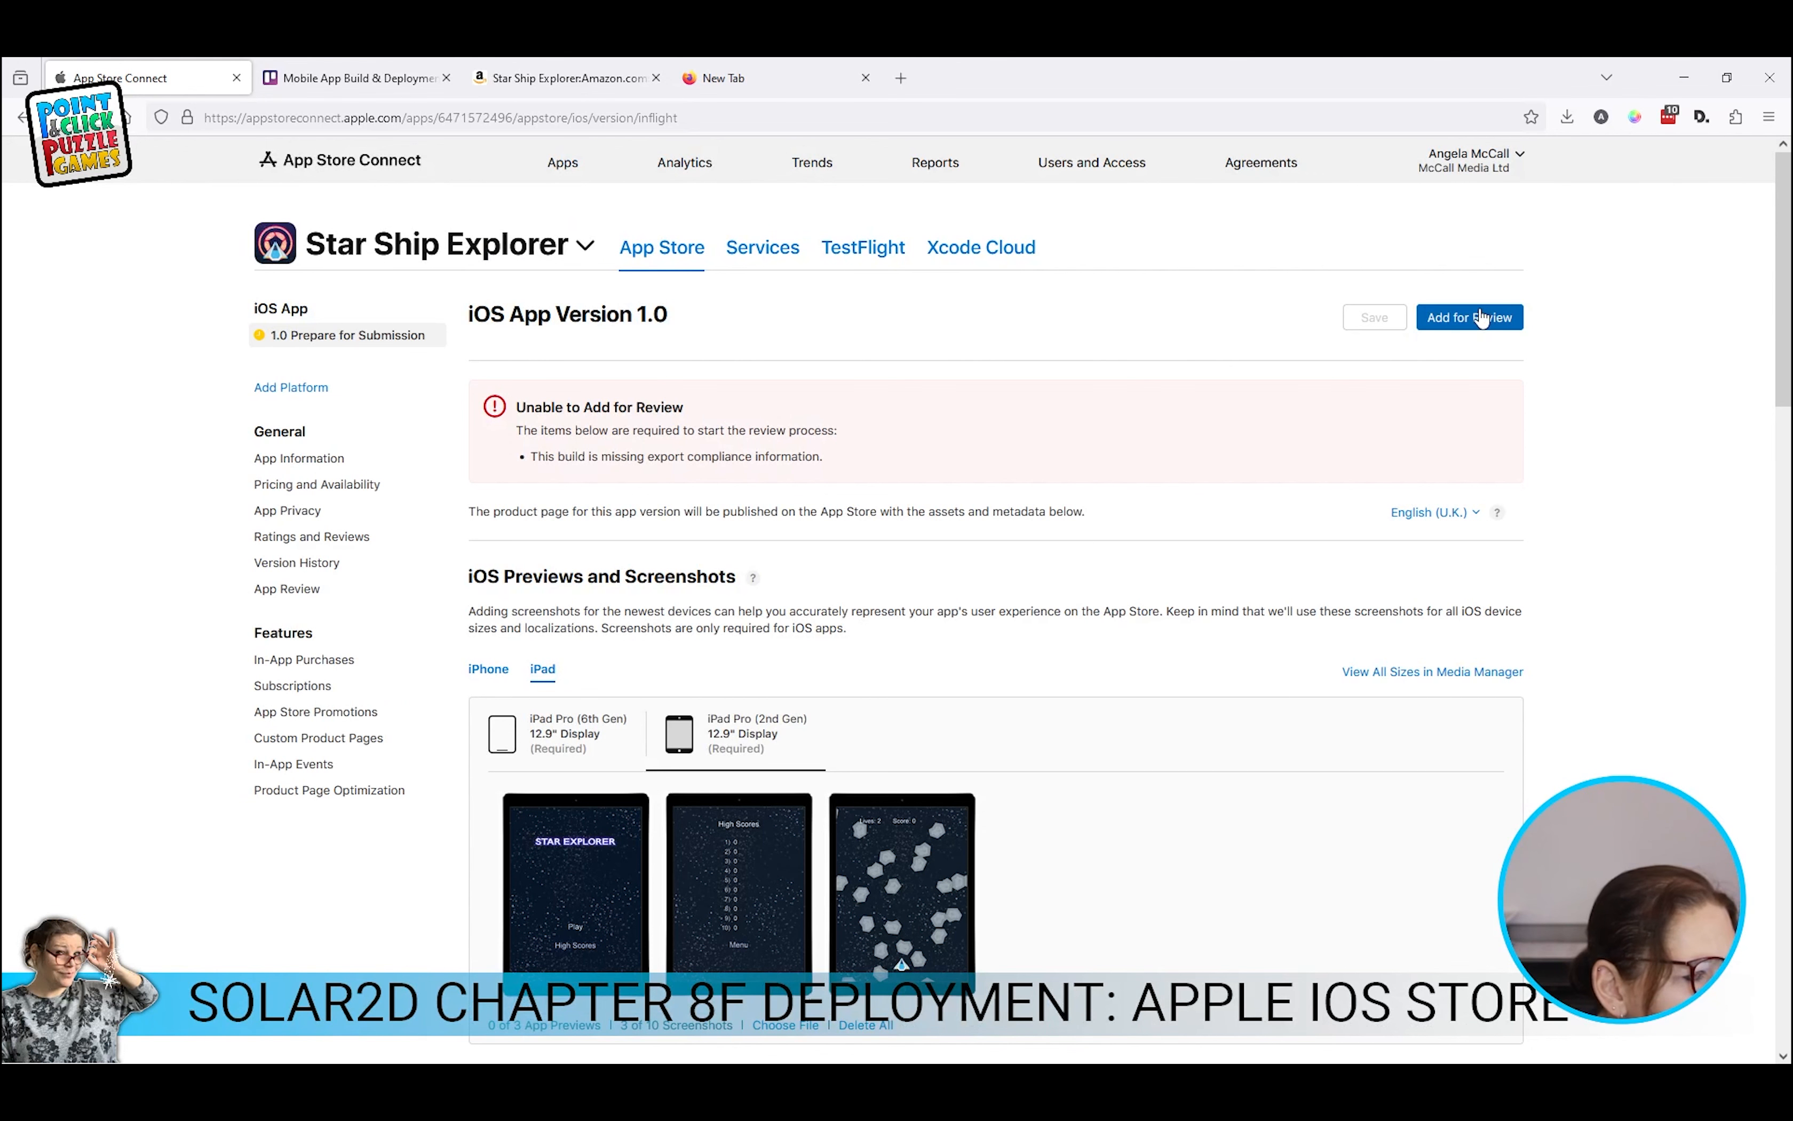
Step: Add iOS App 1.0 (2023.11.81007) for review and confirm the submission to App Review
click(1481, 317)
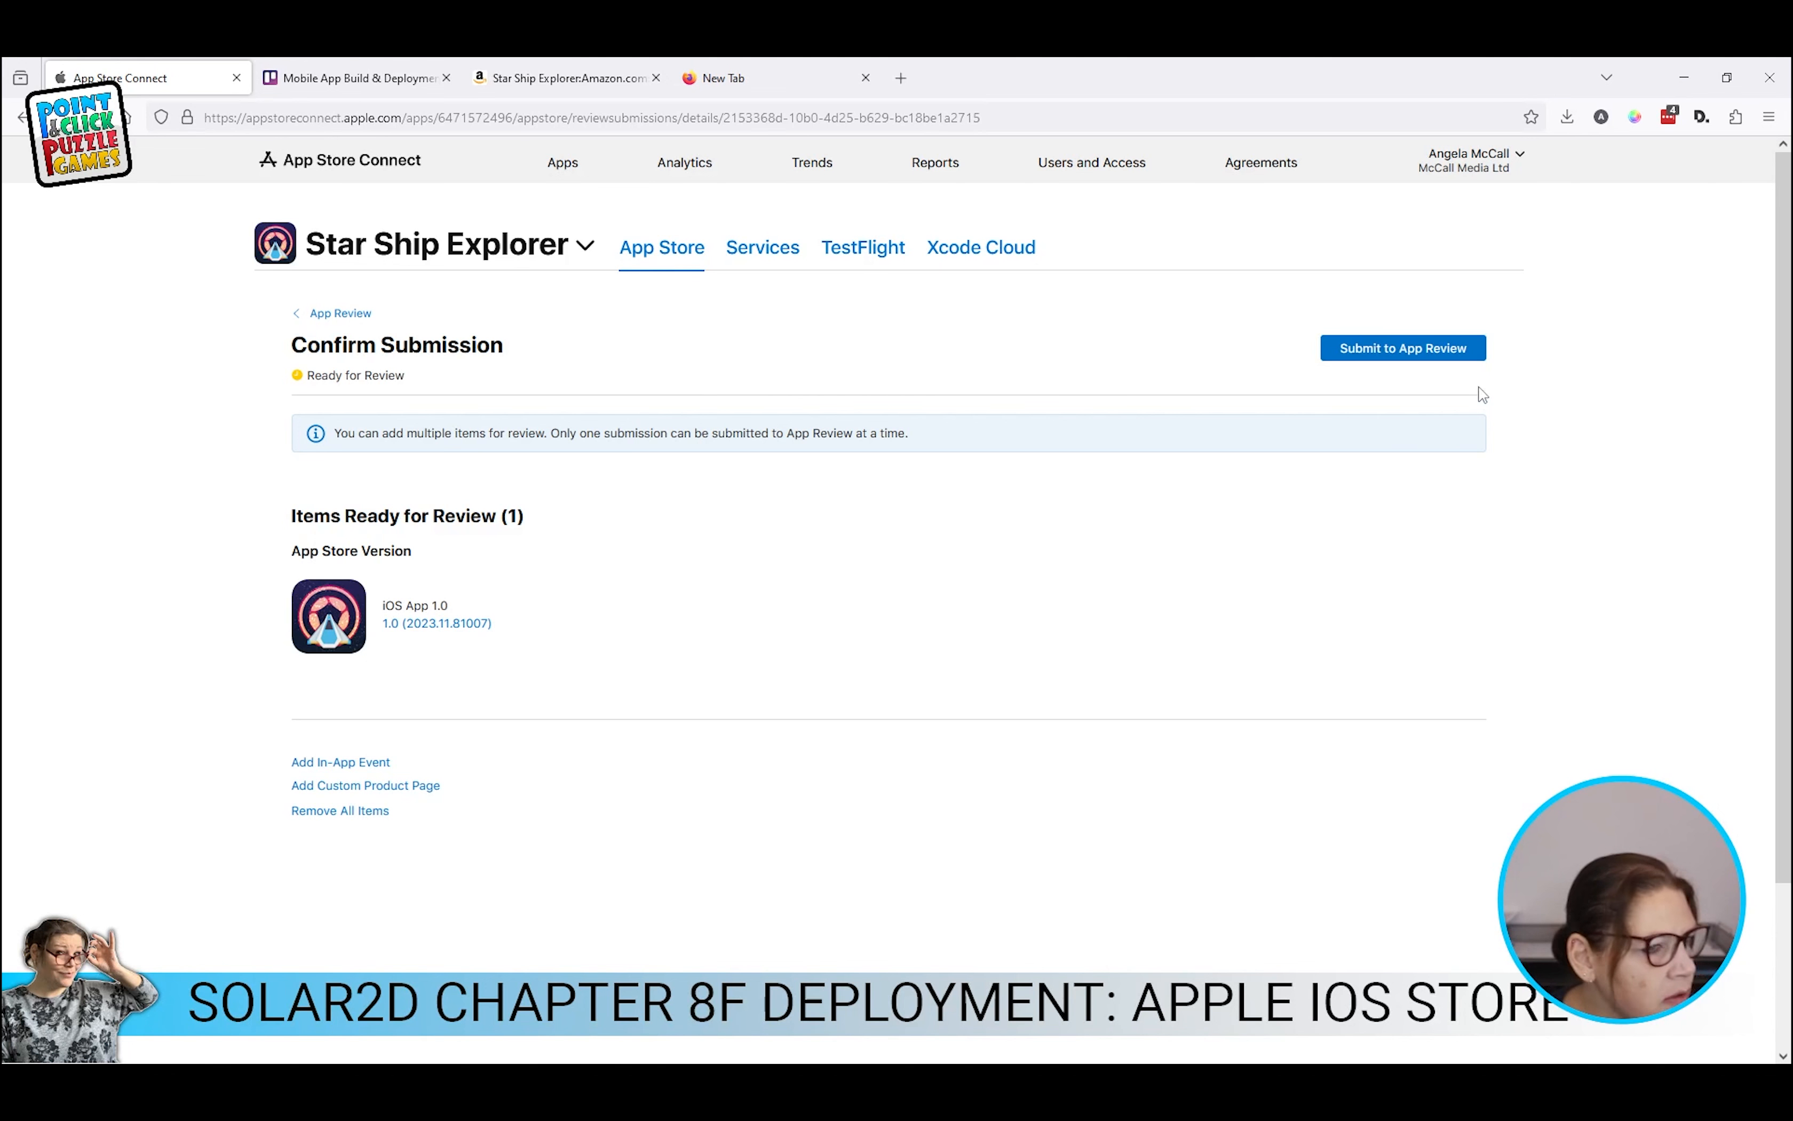
click(1382, 349)
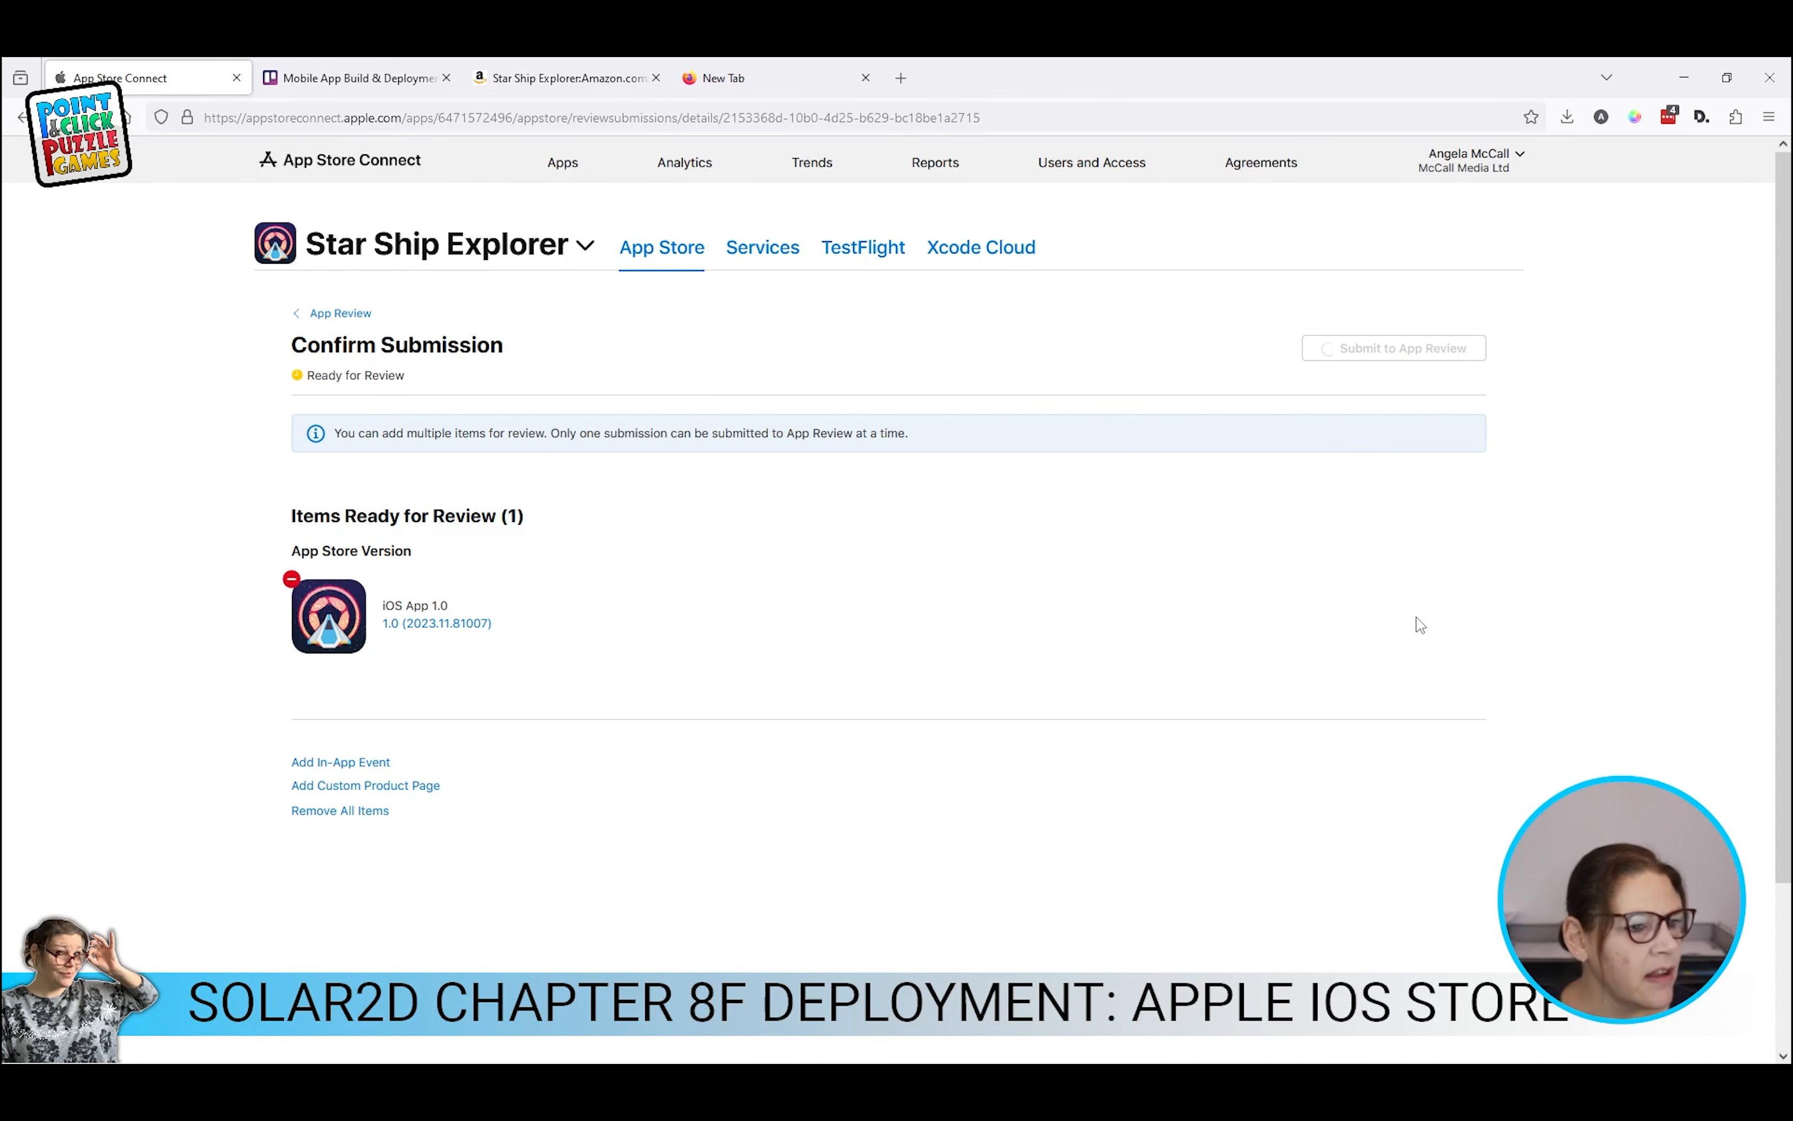